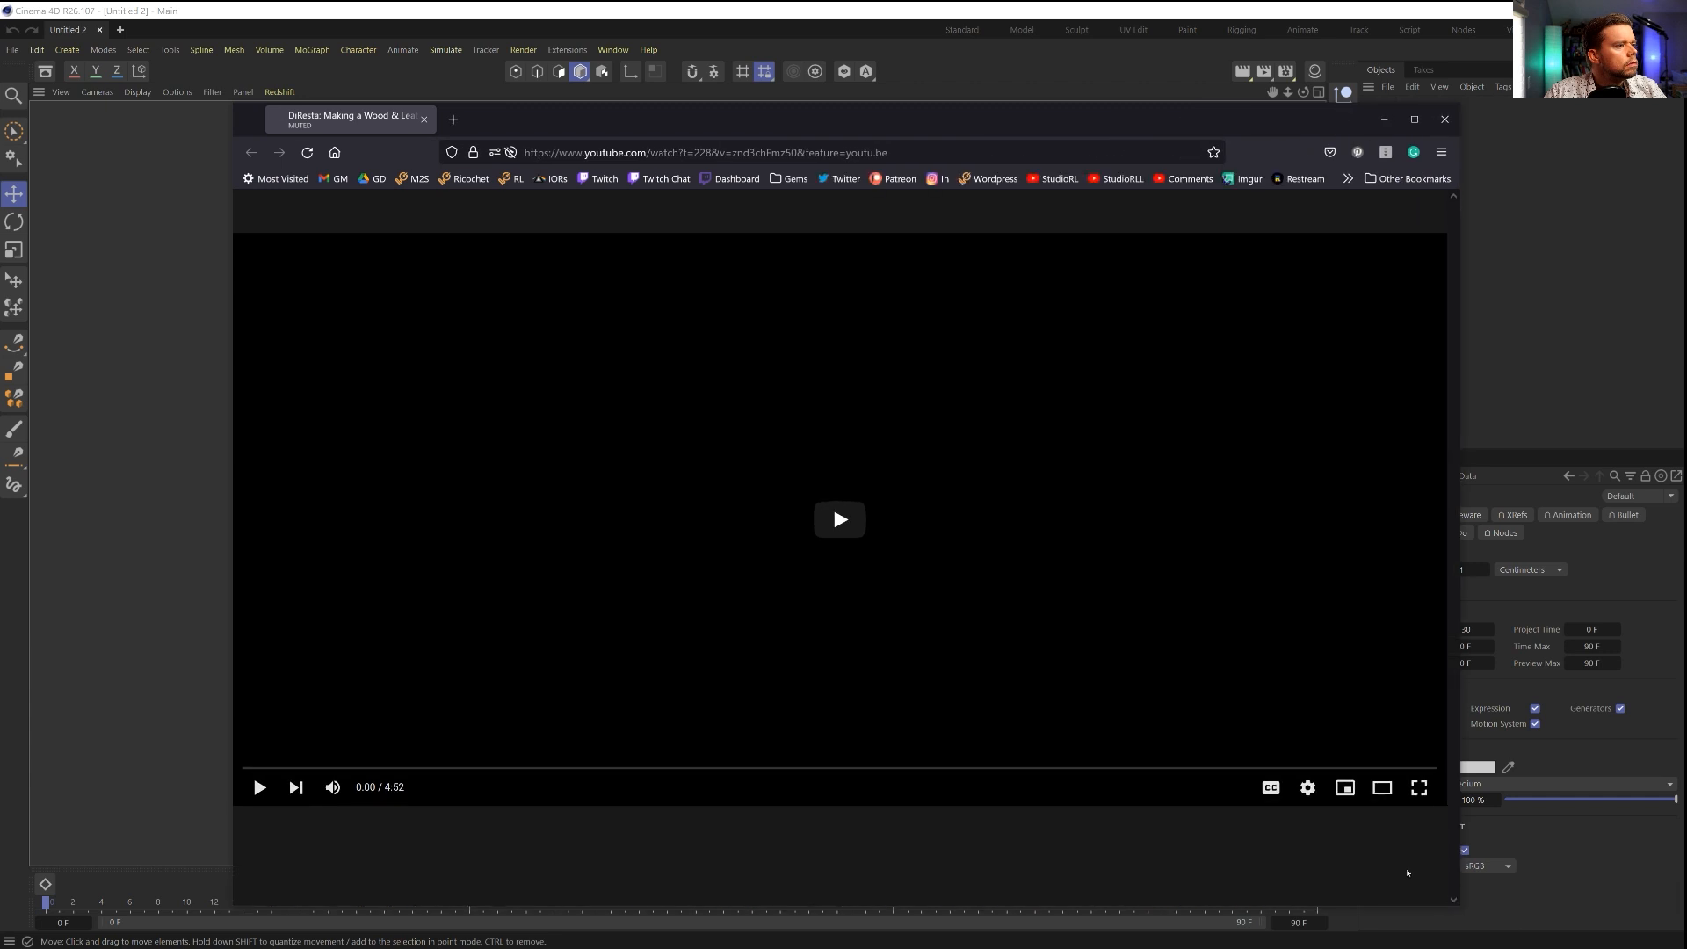
Step: Play the wood and leather branding iron reference video on YouTube and pause it on the burned gear logos near 4:08
{"action": "left_click_drag", "start_coordinate": [991, 115], "coordinate": [1686, 202]}
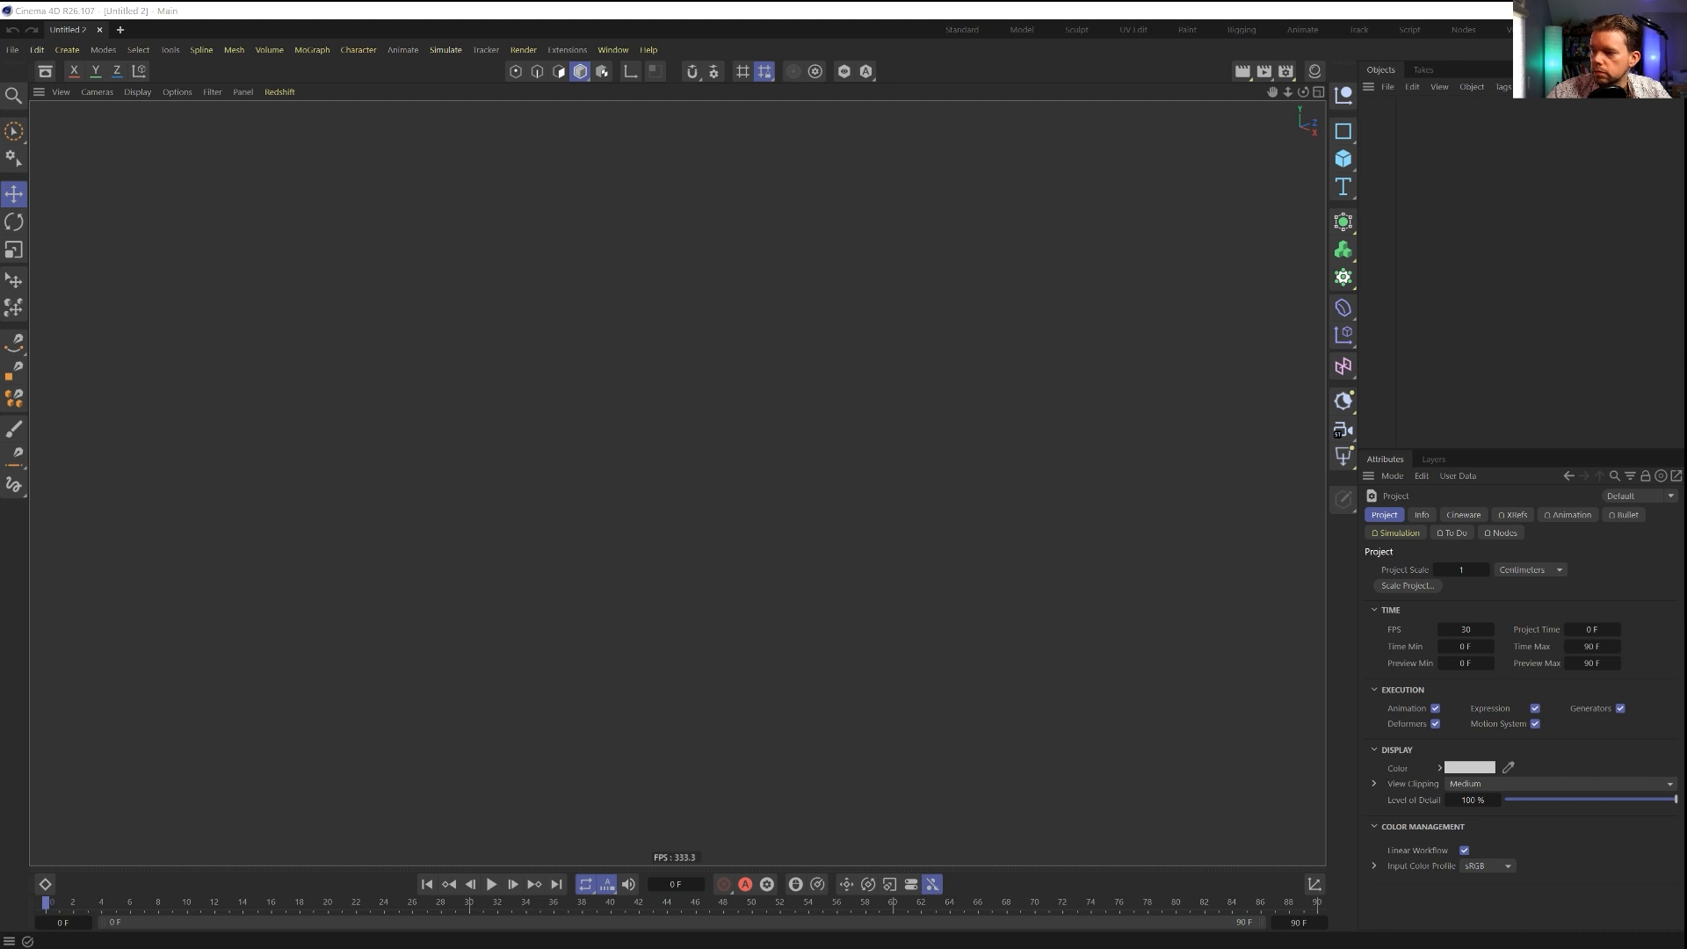
{"action": "left_click_drag", "start_coordinate": [1685, 117], "coordinate": [1061, 116]}
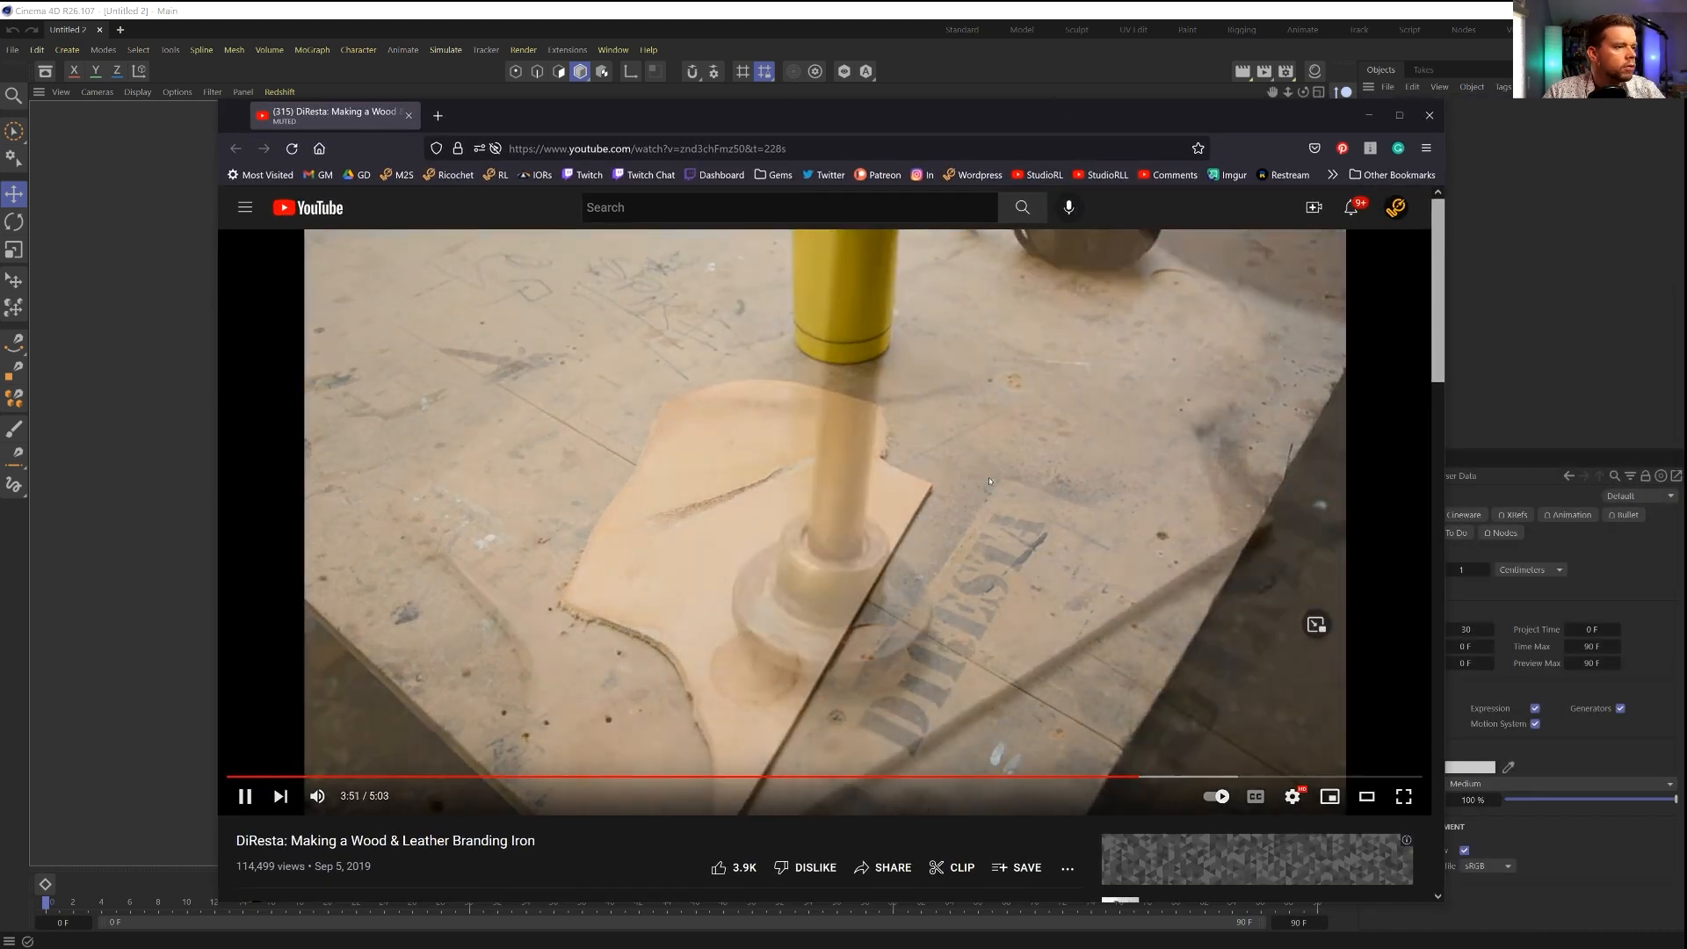
{"action": "scroll", "coordinate": [420, 833], "scroll_direction": "down", "scroll_amount": 1}
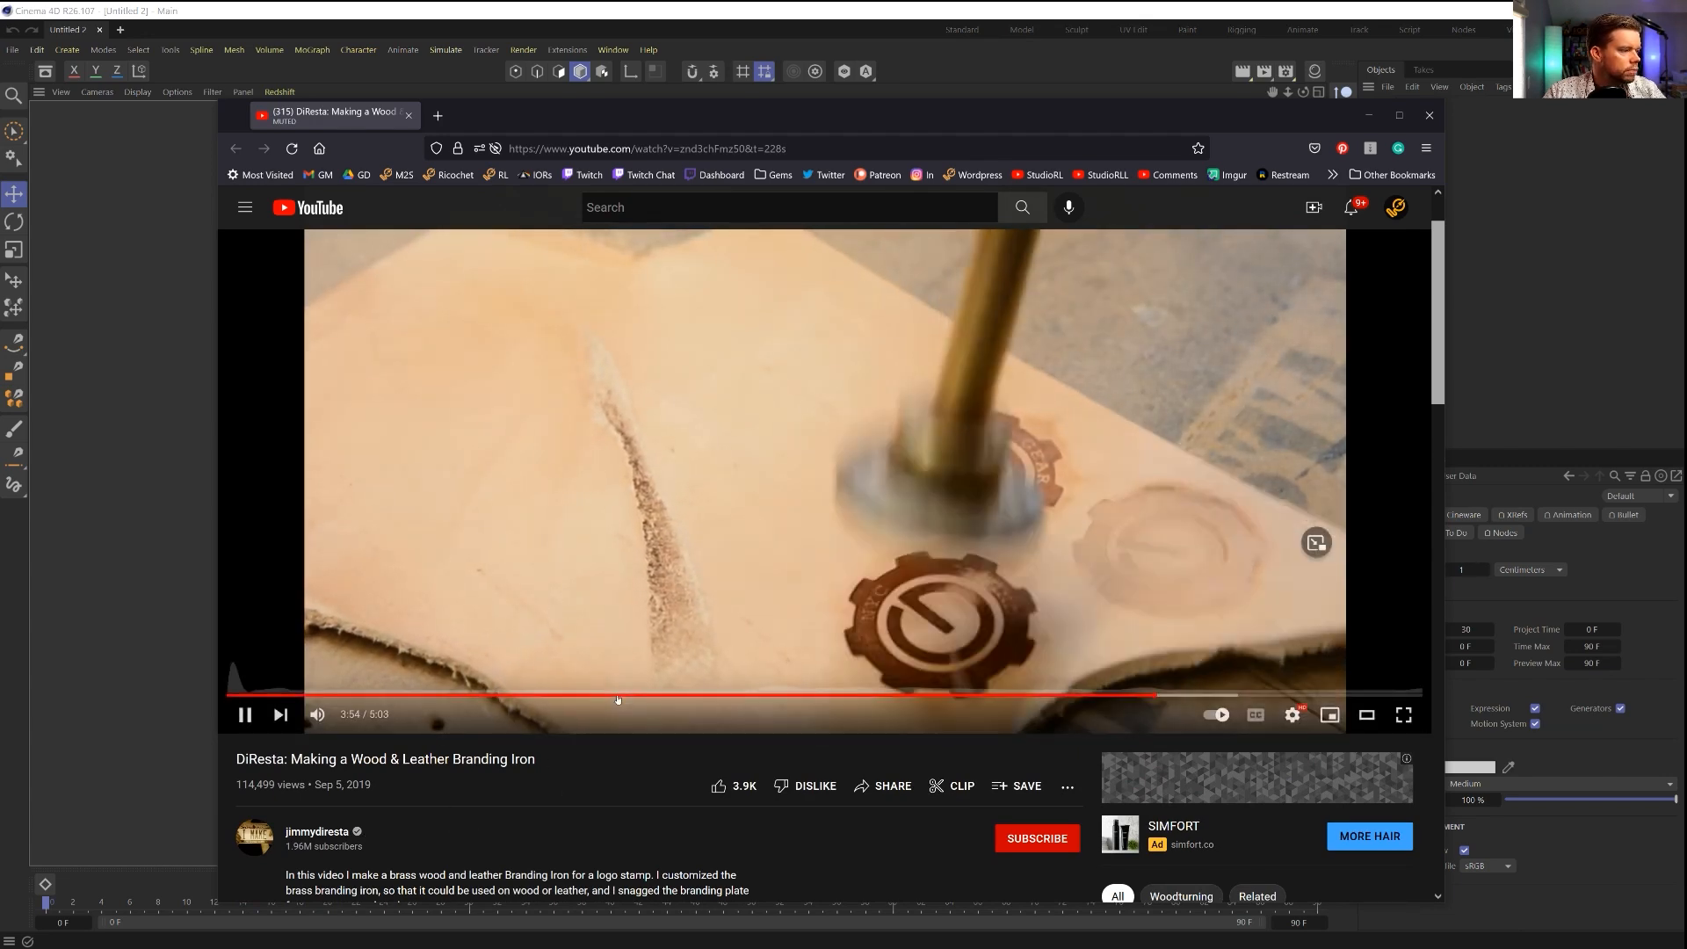
{"action": "scroll", "coordinate": [608, 782], "scroll_direction": "up", "scroll_amount": 1}
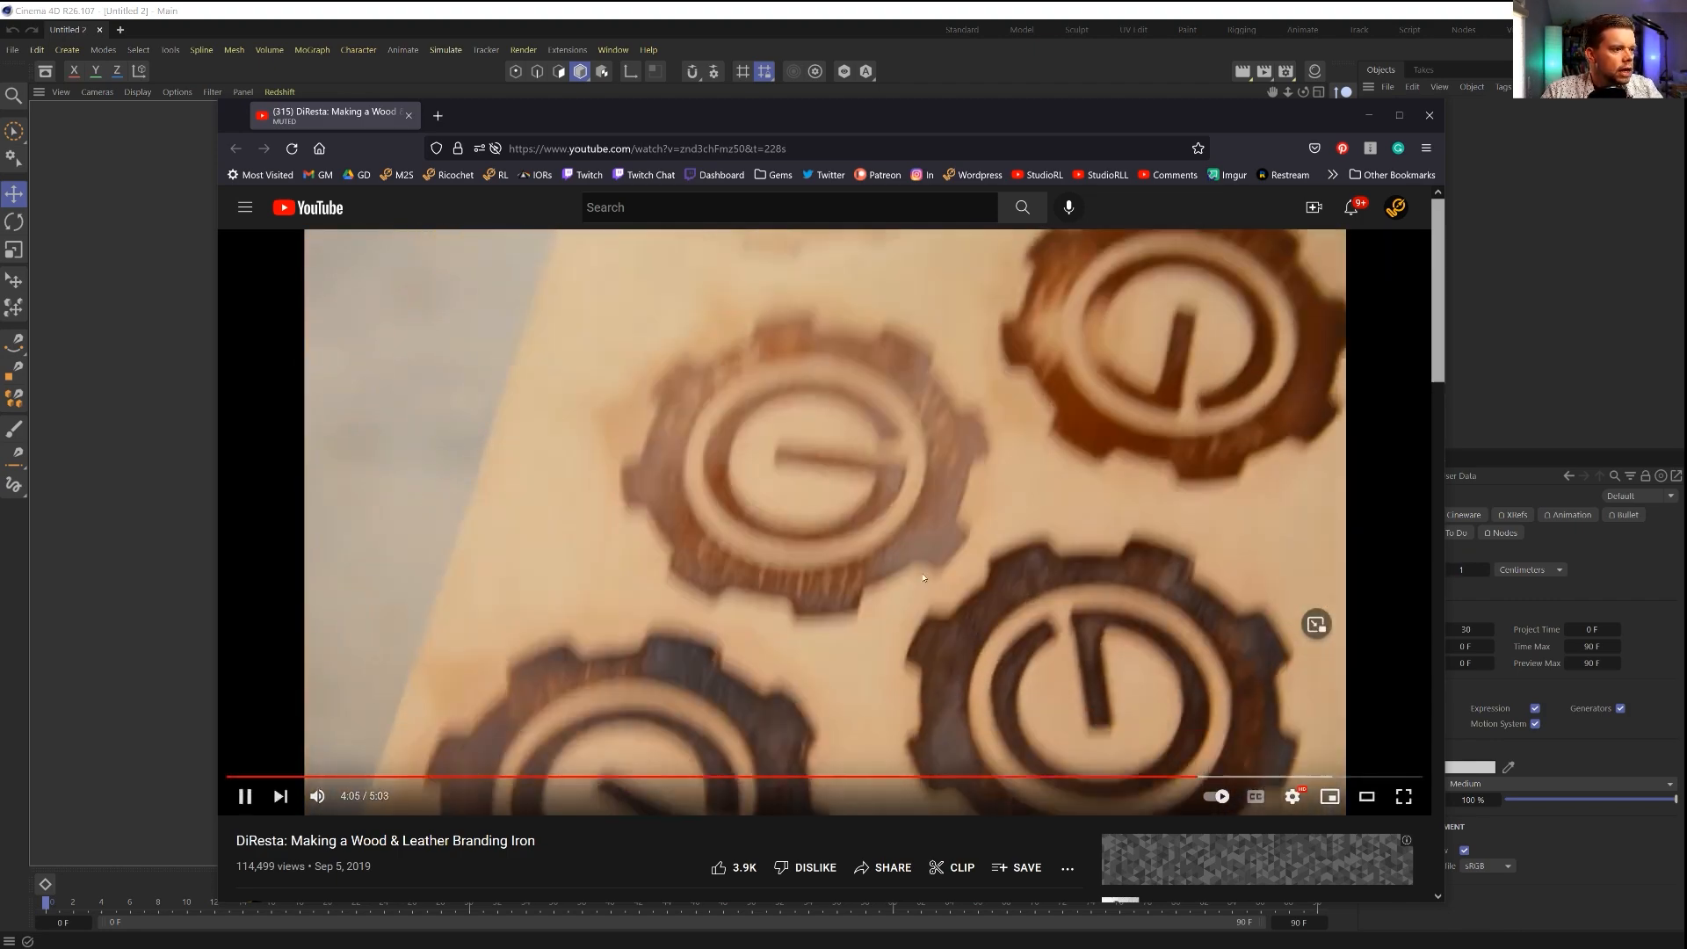
{"action": "left_click", "coordinate": [913, 548]}
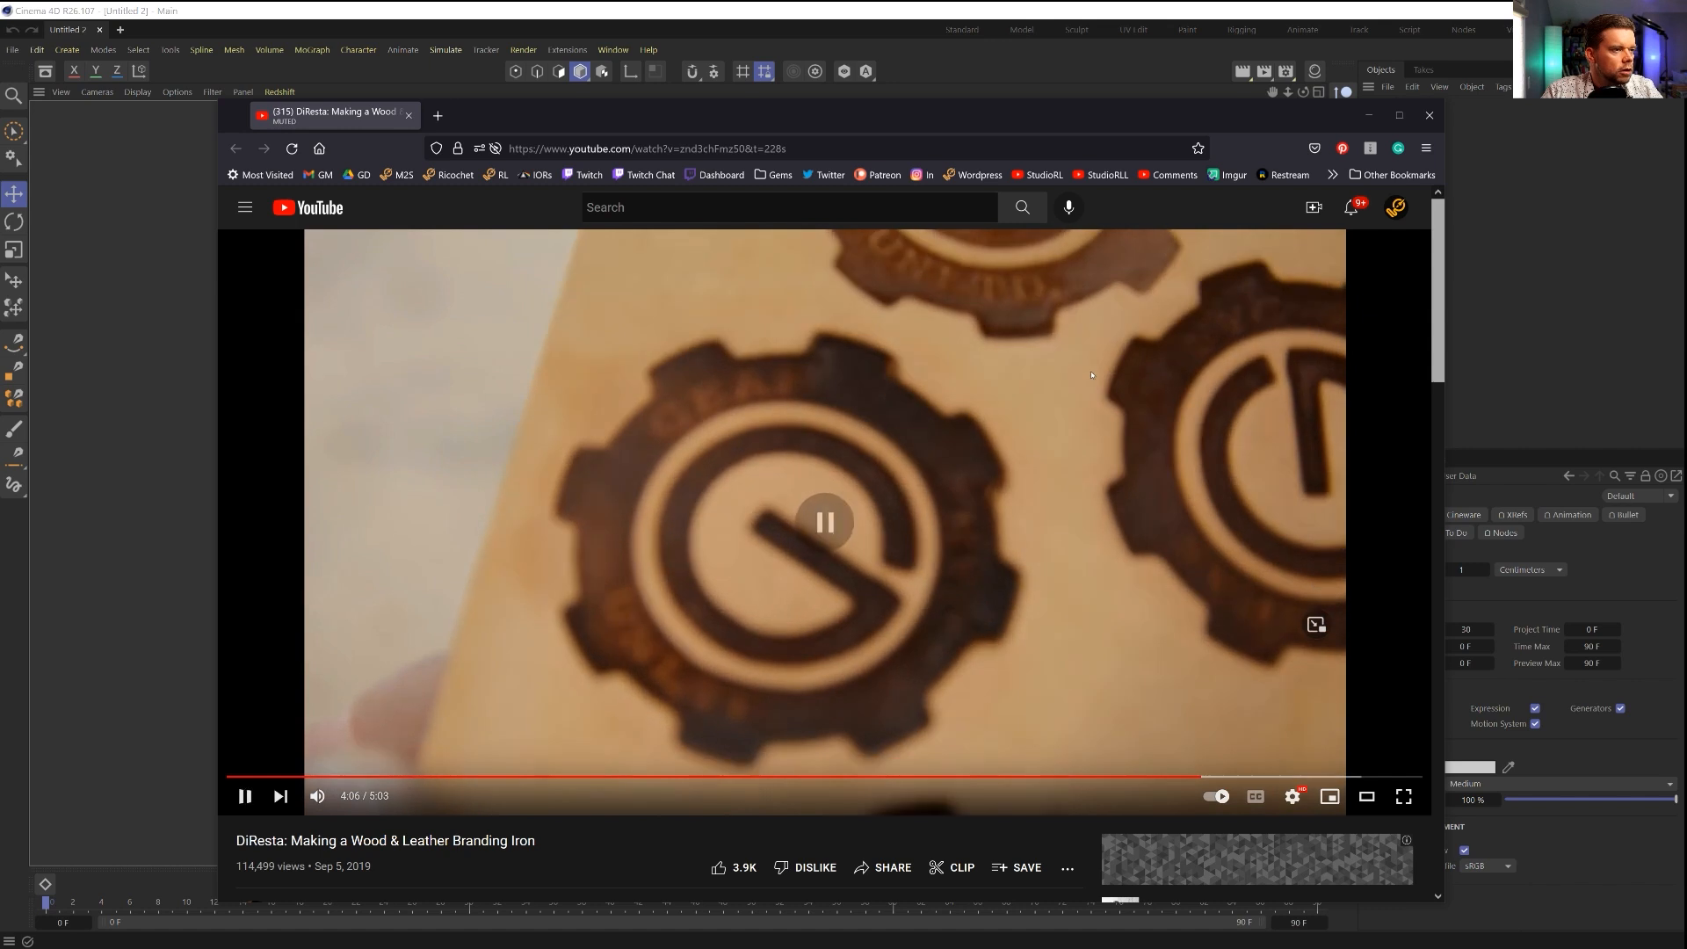
{"action": "left_click", "coordinate": [865, 407]}
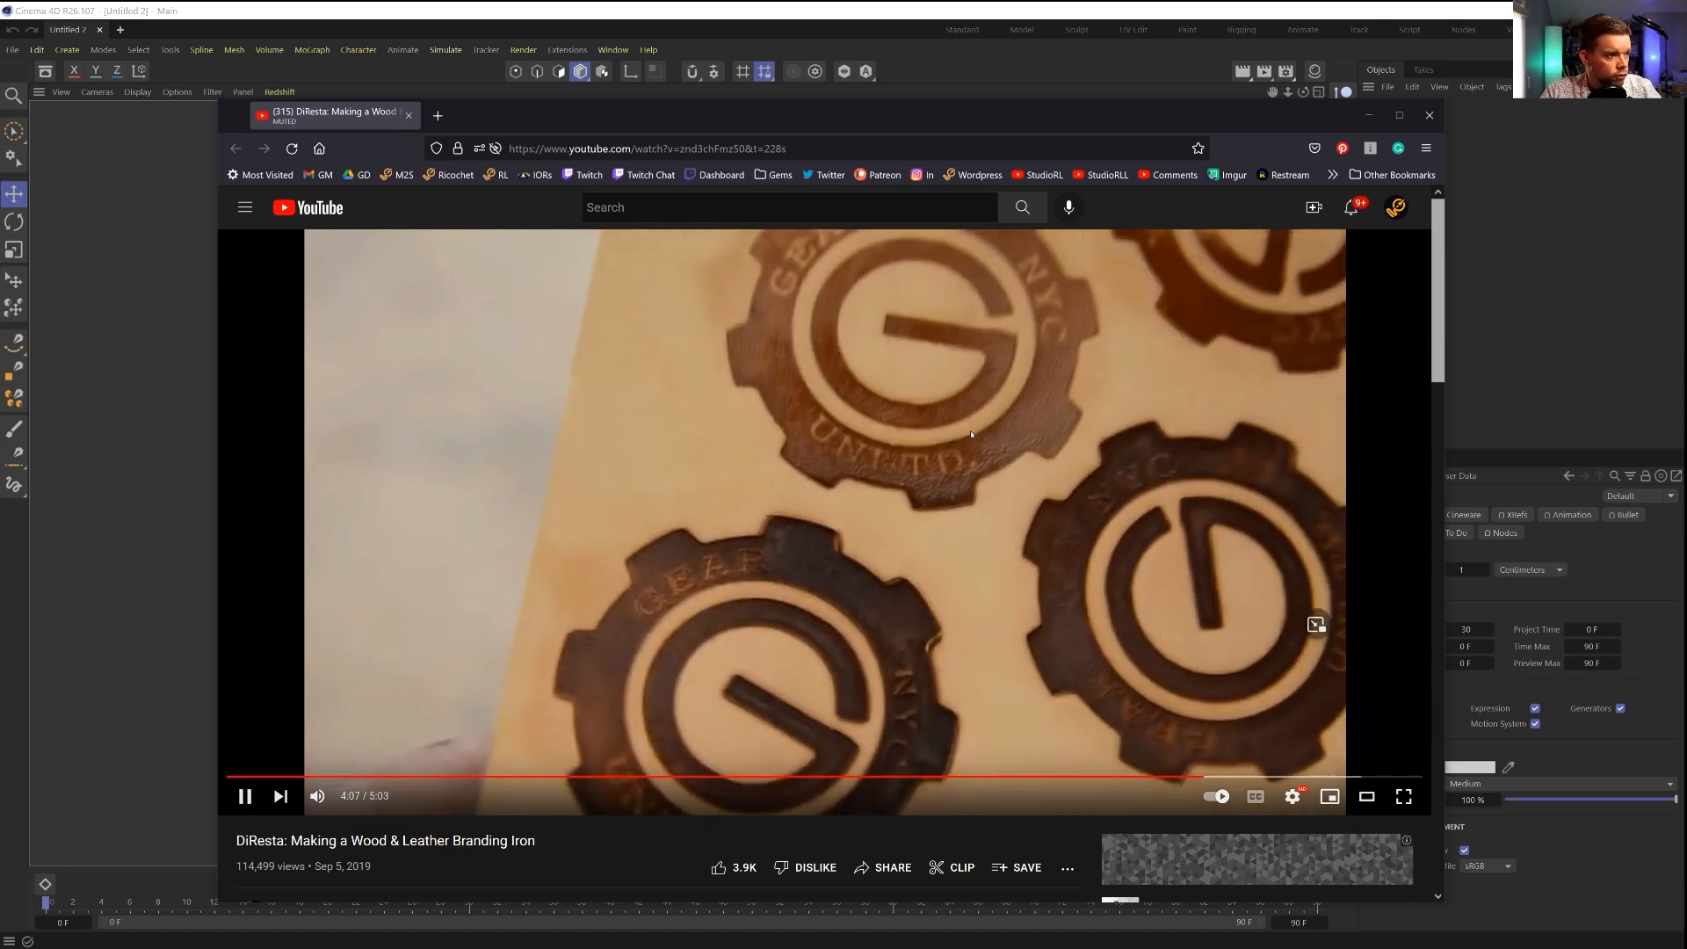
{"action": "left_click", "coordinate": [1002, 434]}
{"action": "key", "text": "m"}
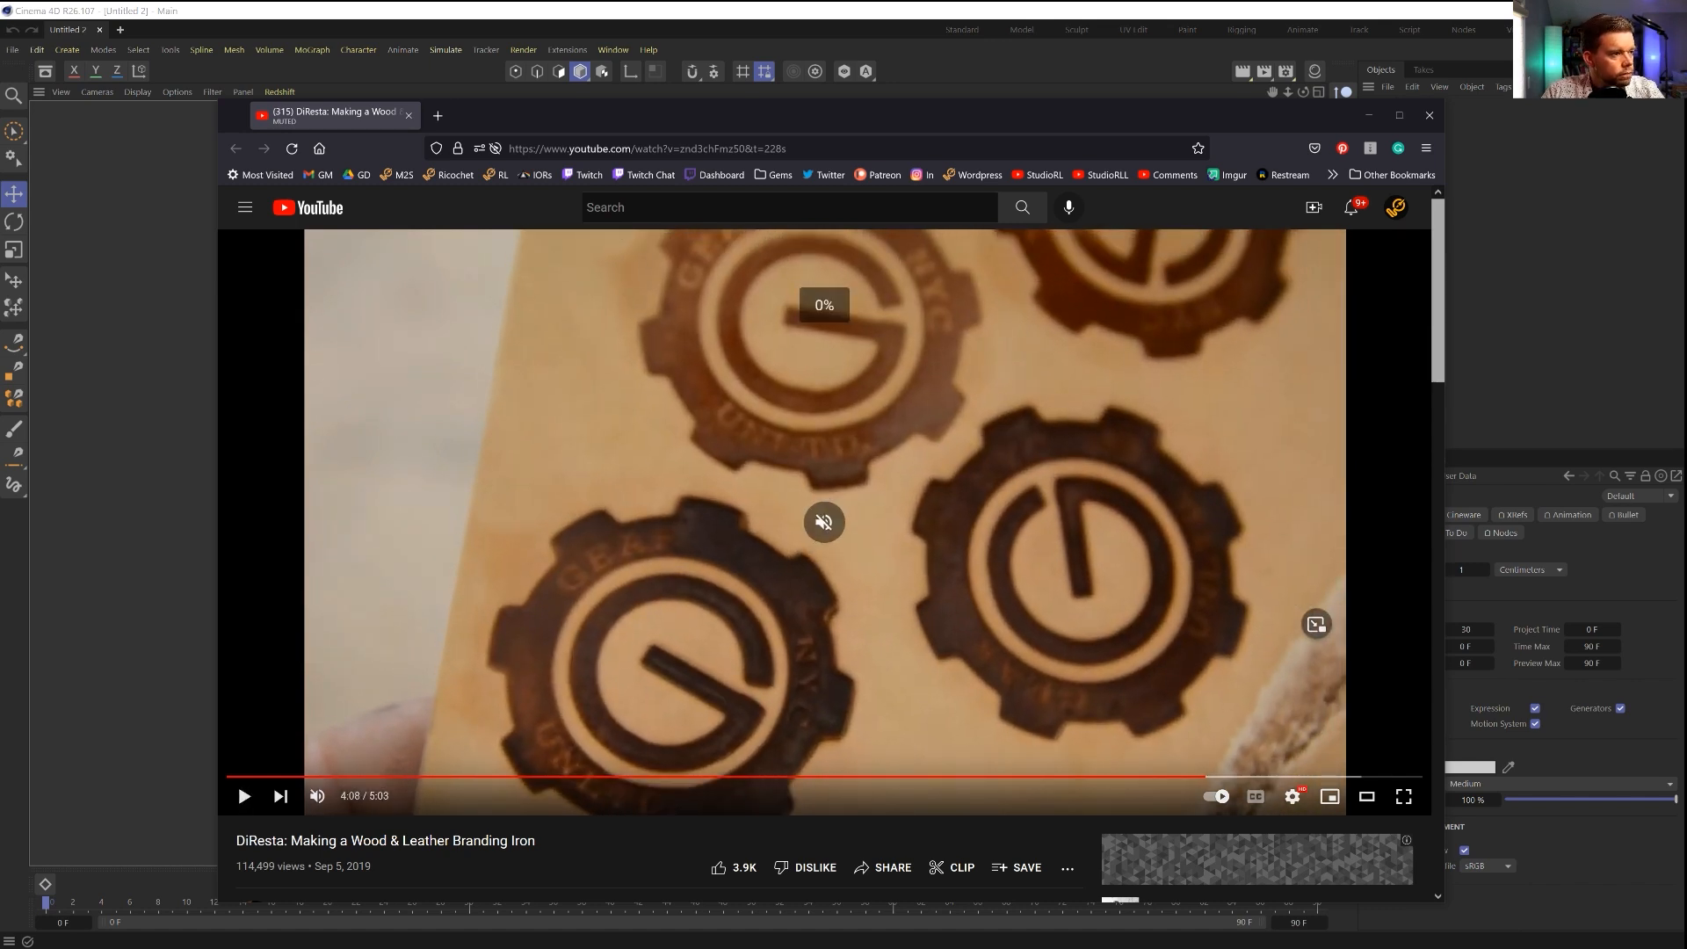
Step: Step the muted video back frame by frame to examine the gear stamps burned into the leather around 4:07
{"action": "key", "text": "comma"}
{"action": "key", "text": "comma"}
{"action": "key", "text": "comma"}
{"action": "key", "text": "comma"}
{"action": "key", "text": "comma"}
{"action": "key", "text": "comma"}
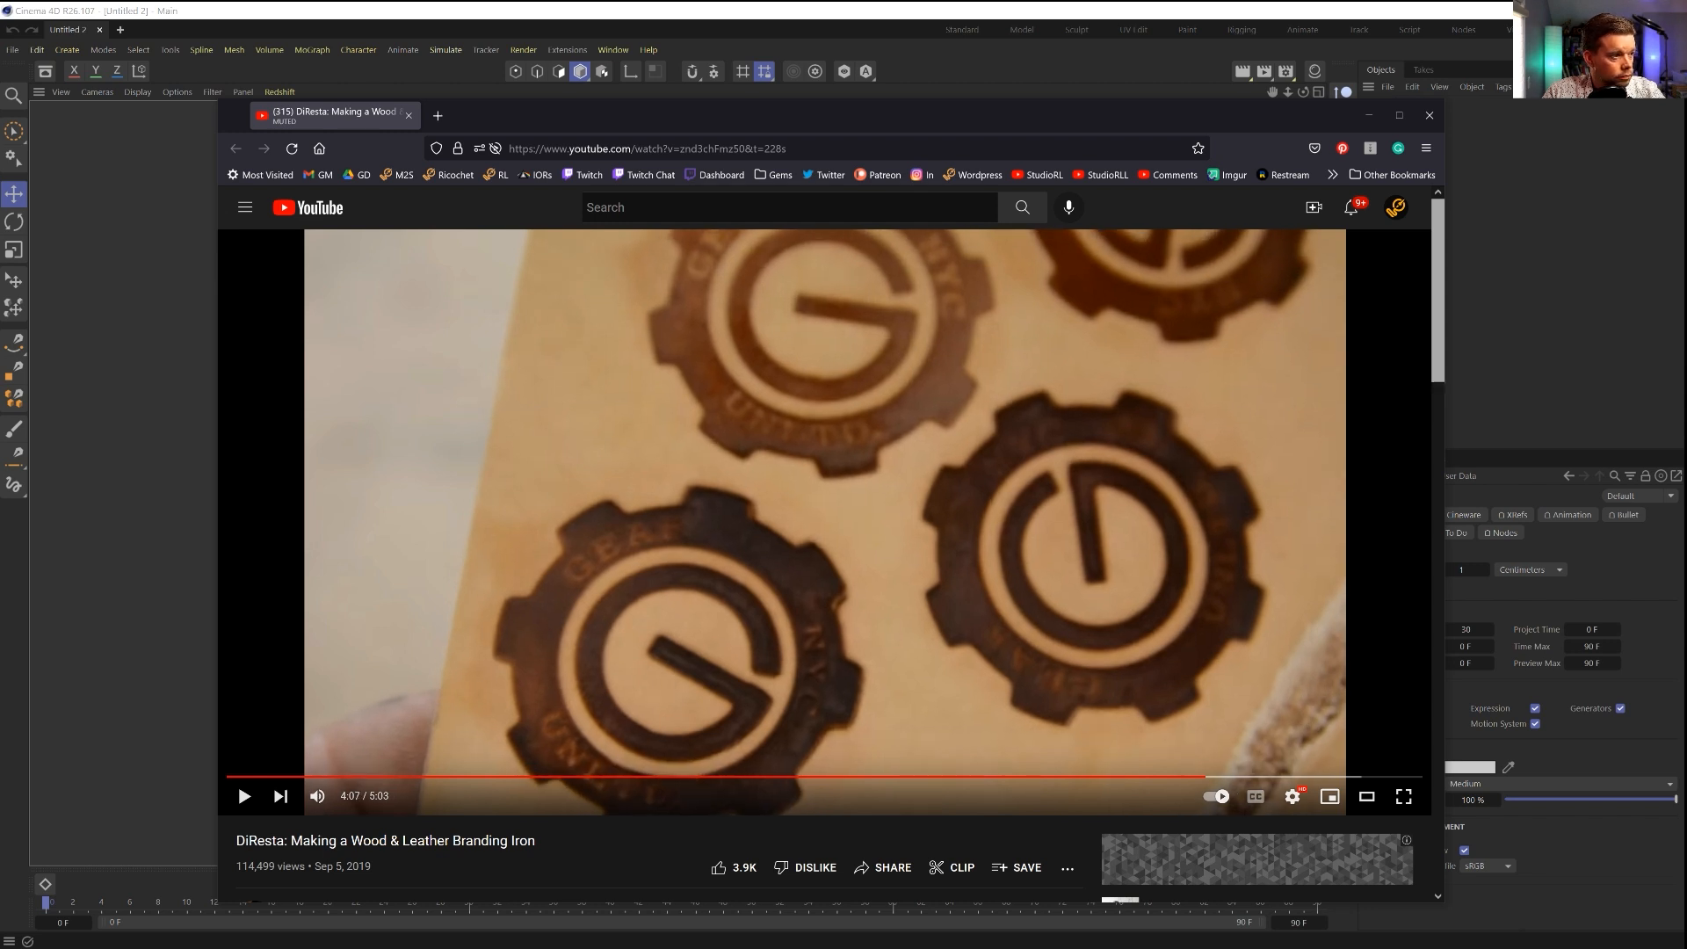
{"action": "key", "text": "comma"}
{"action": "key", "text": "m"}
{"action": "key", "text": "comma"}
{"action": "key", "text": "comma"}
{"action": "key", "text": "comma"}
{"action": "key", "text": "comma"}
{"action": "key", "text": "comma"}
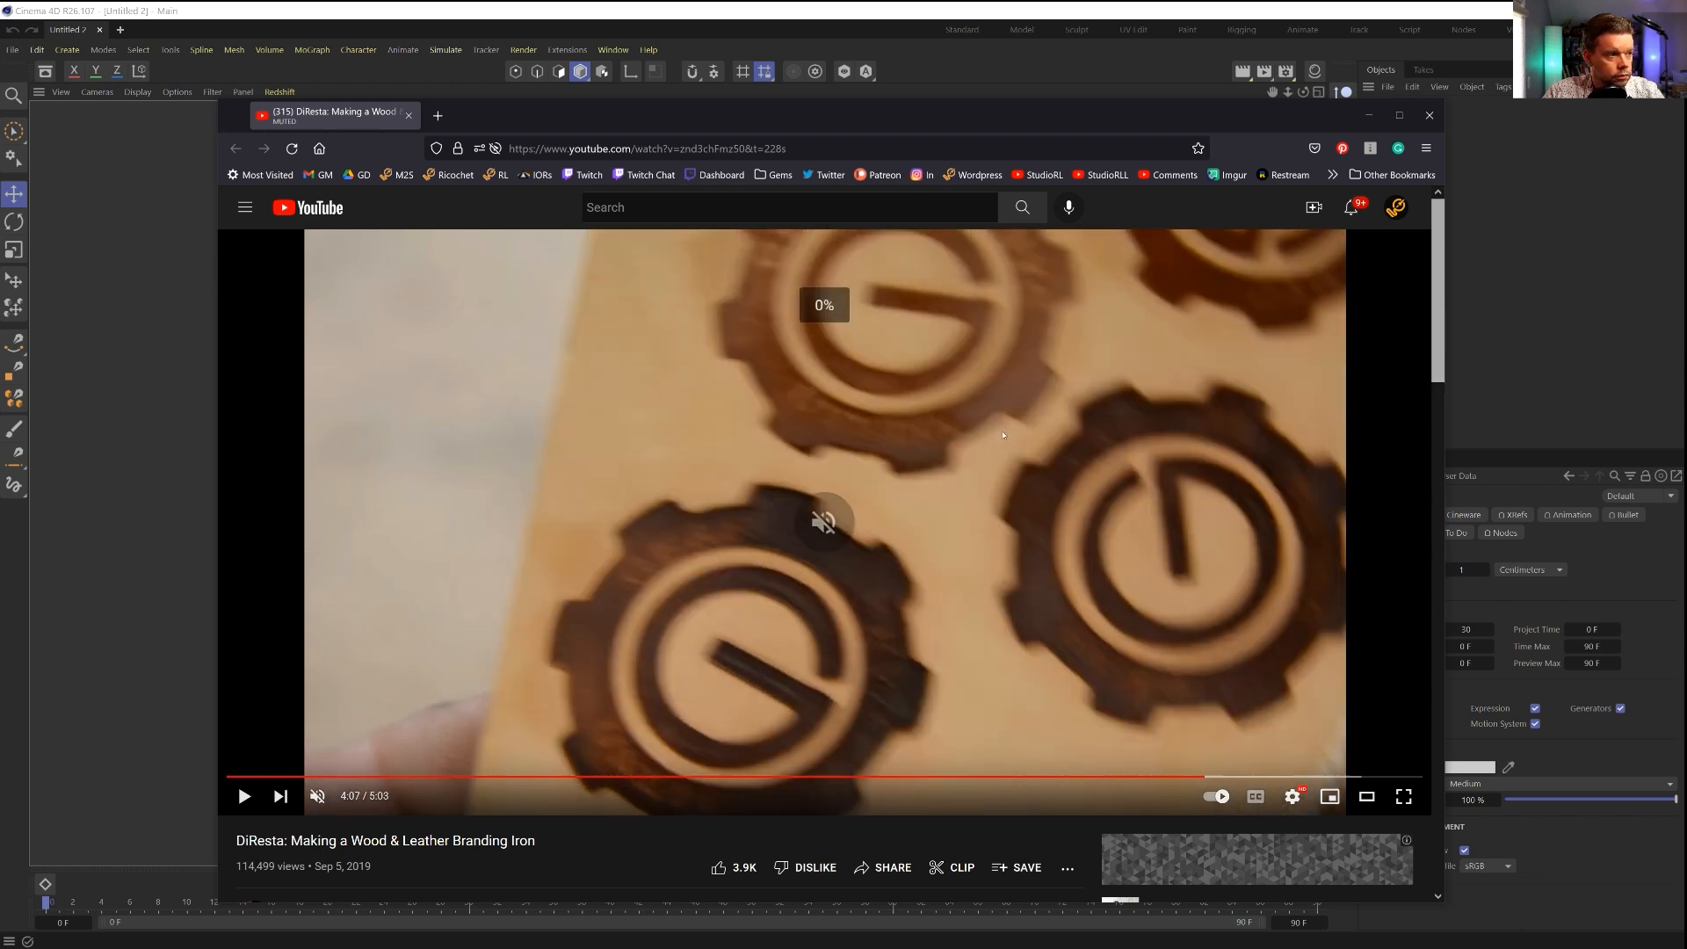
{"action": "key", "text": "comma"}
{"action": "key", "text": "comma"}
{"action": "key", "text": "comma"}
{"action": "key", "text": "comma"}
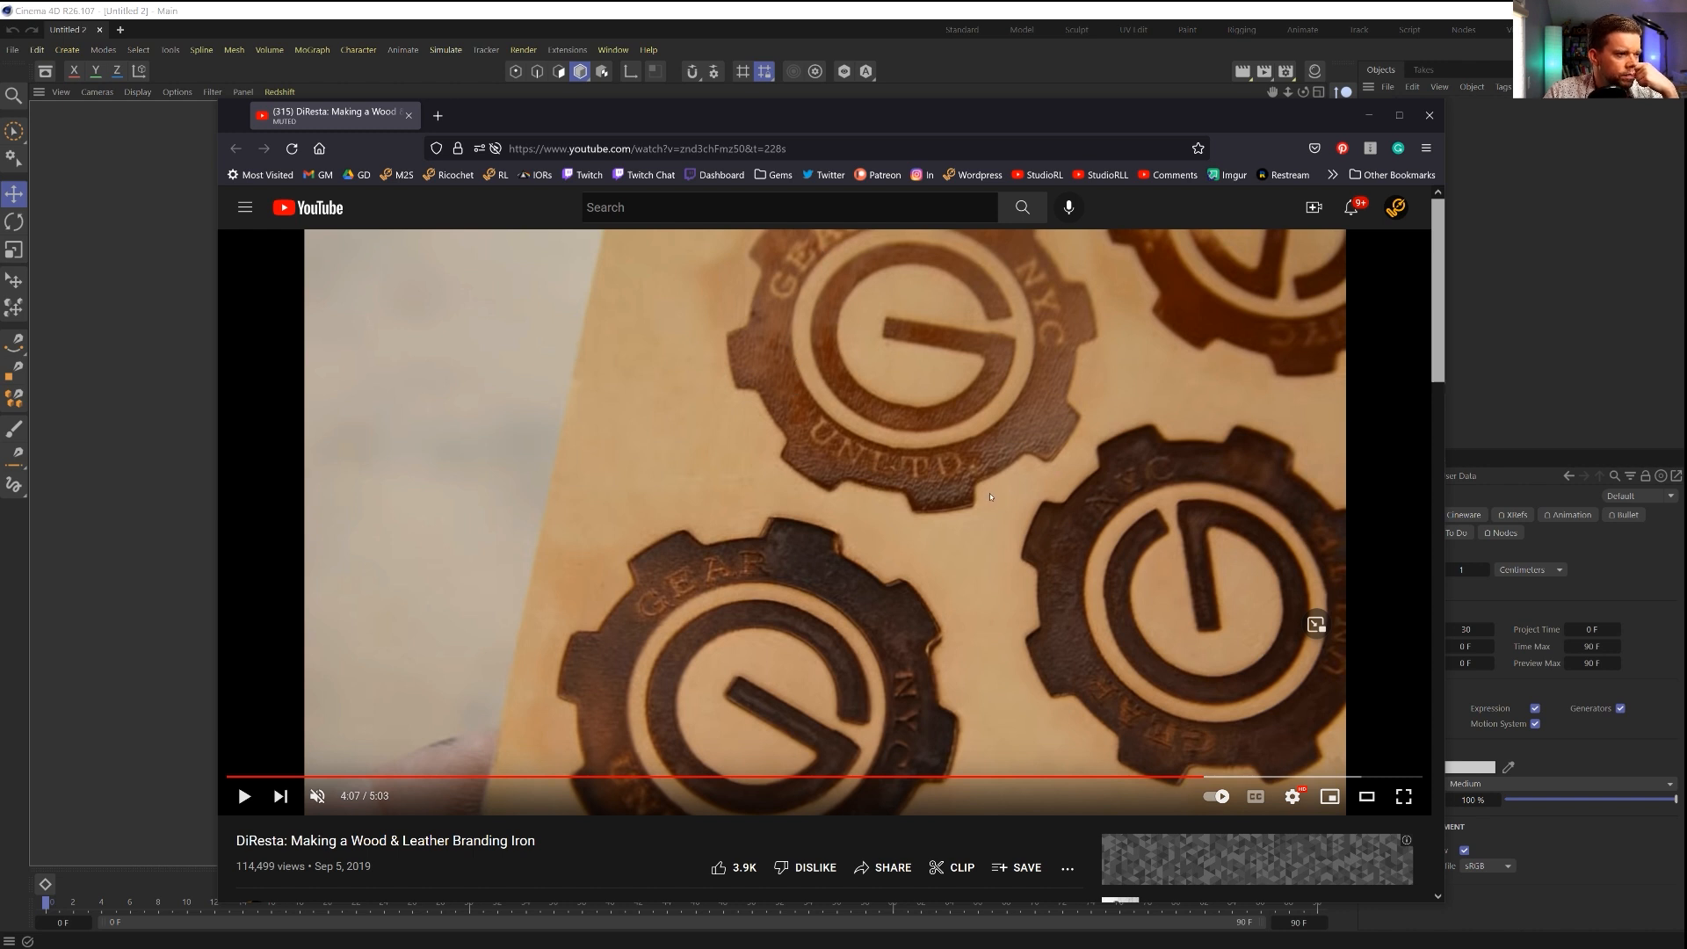
Step: Examine the light and dark gear stamps frame by frame around 4:10, and return to Cinema 4D
{"action": "left_click", "coordinate": [837, 510]}
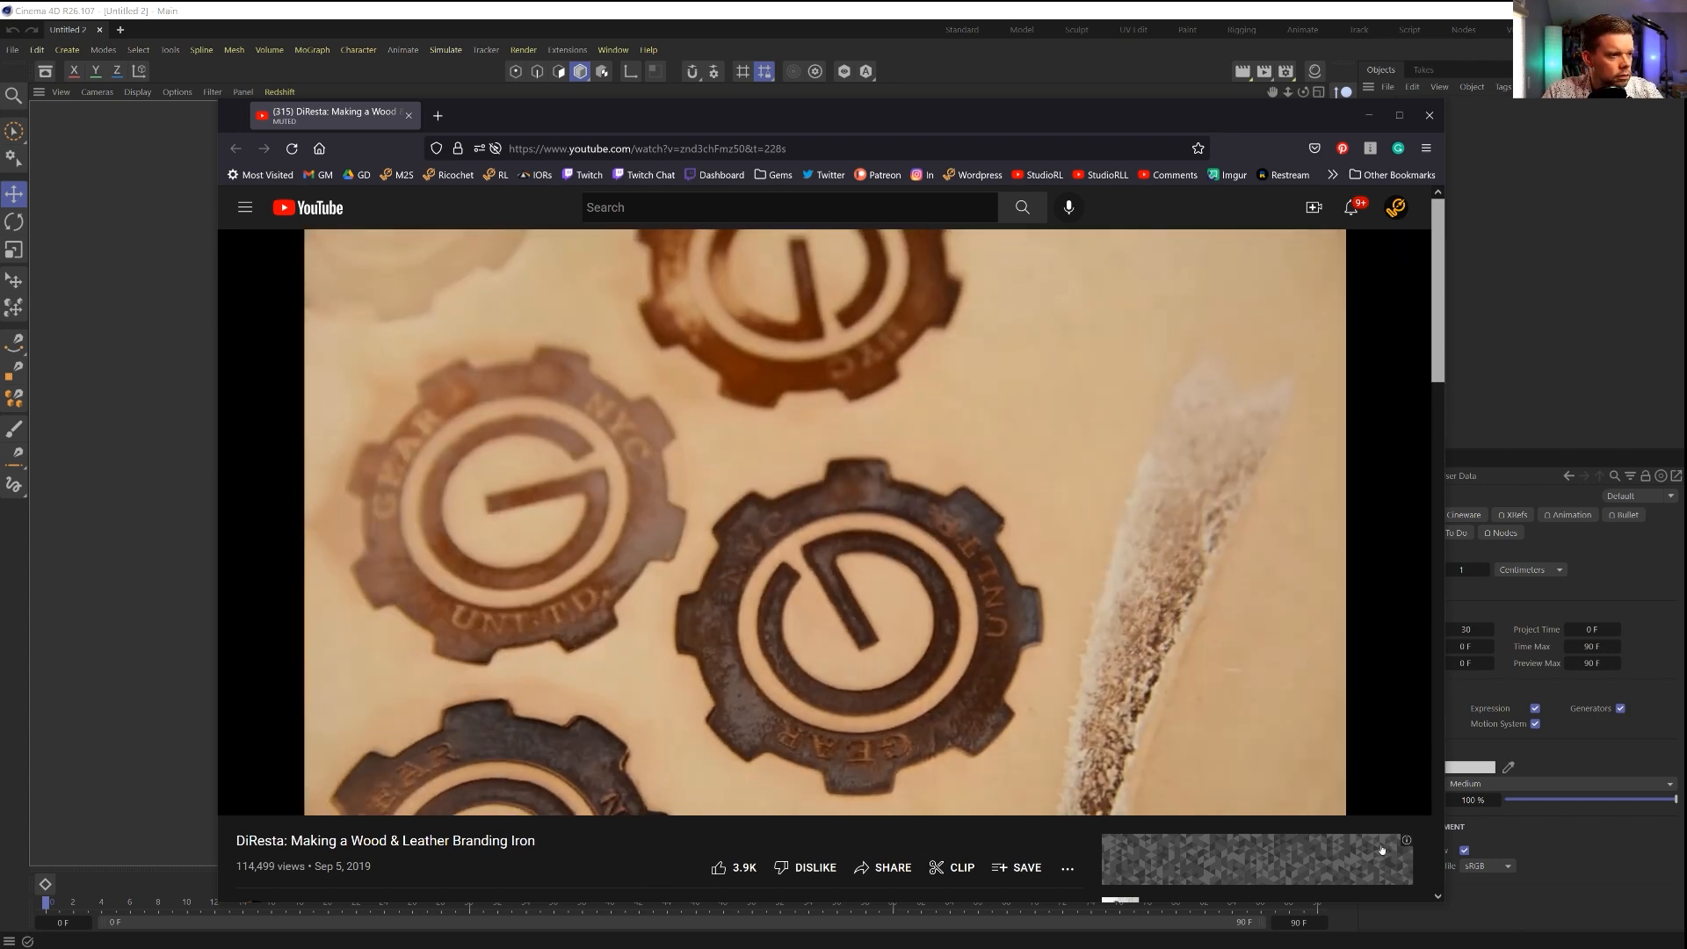
{"action": "left_click", "coordinate": [1320, 746]}
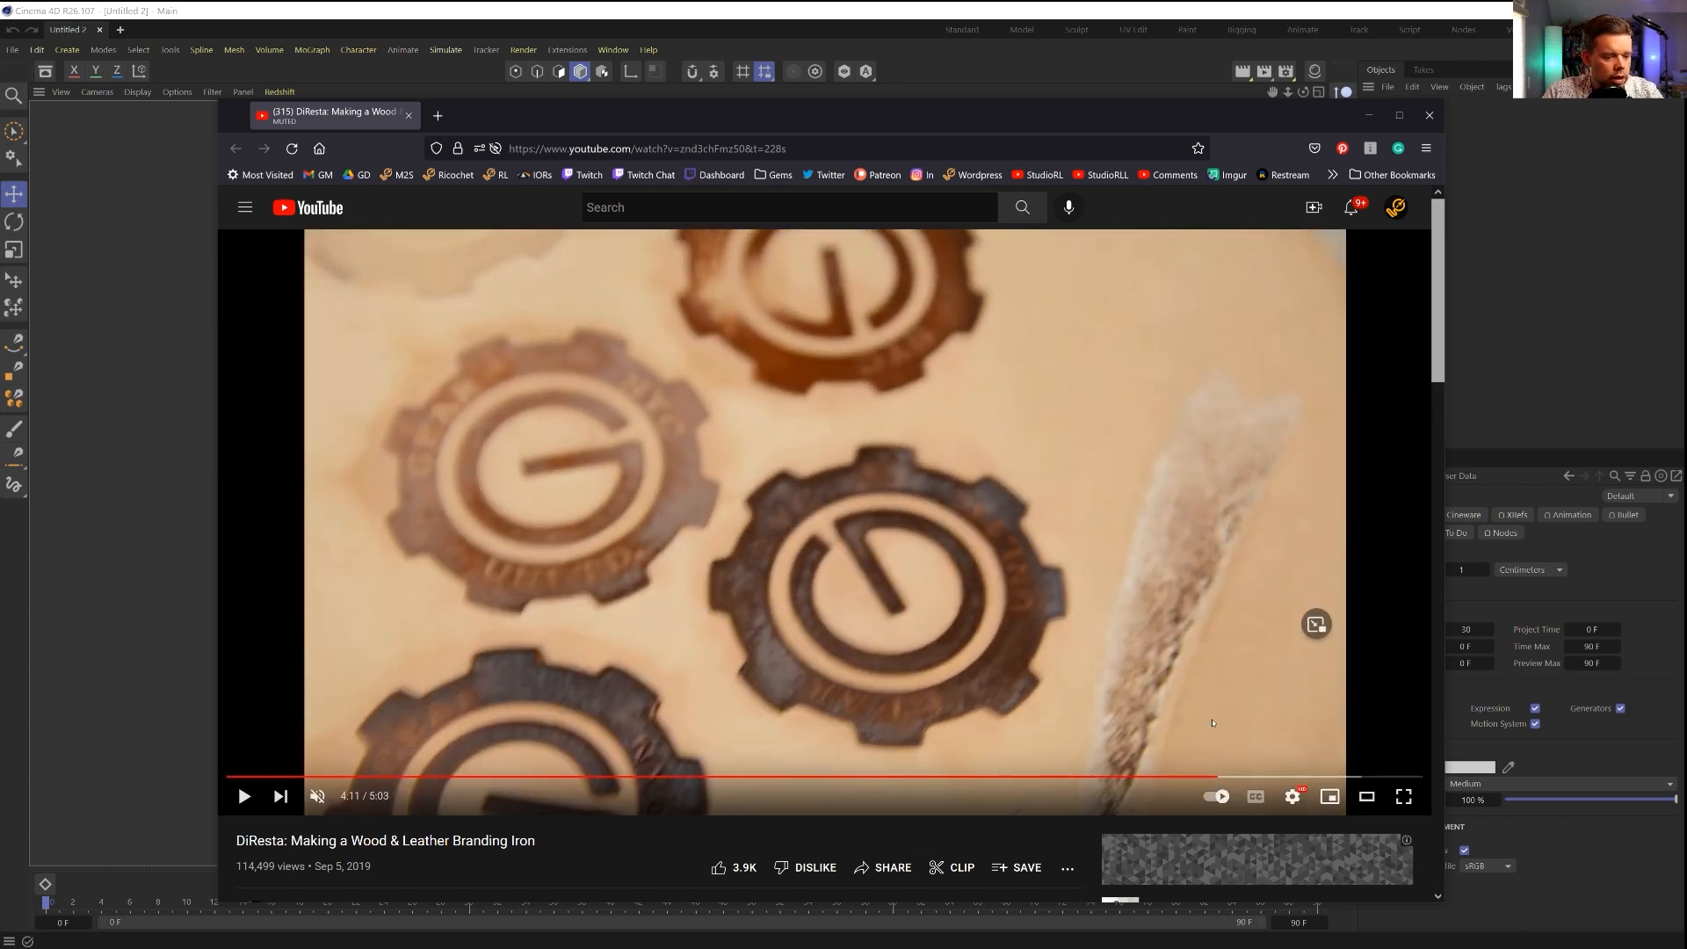
{"action": "key", "text": "comma"}
{"action": "key", "text": "comma"}
{"action": "key", "text": "comma"}
{"action": "key", "text": "comma"}
{"action": "key", "text": "comma"}
{"action": "key", "text": "comma"}
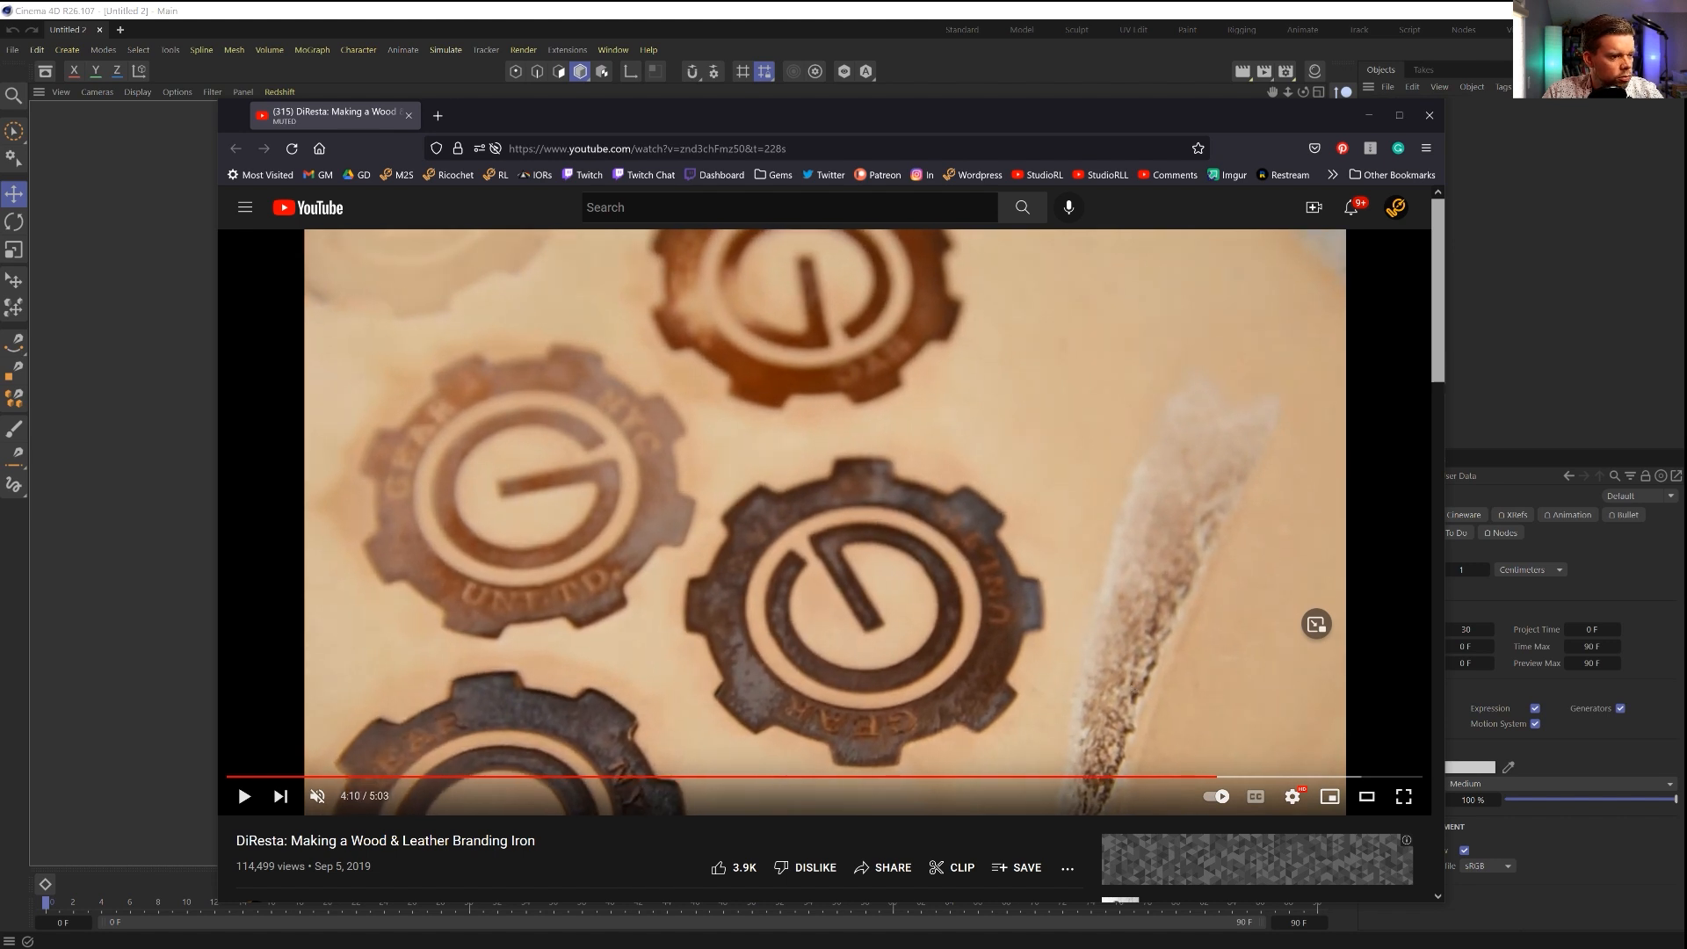
{"action": "key", "text": "period"}
{"action": "key", "text": "period"}
{"action": "key", "text": "period"}
{"action": "key", "text": "period"}
{"action": "key", "text": "period"}
{"action": "key", "text": "period"}
{"action": "key", "text": "period"}
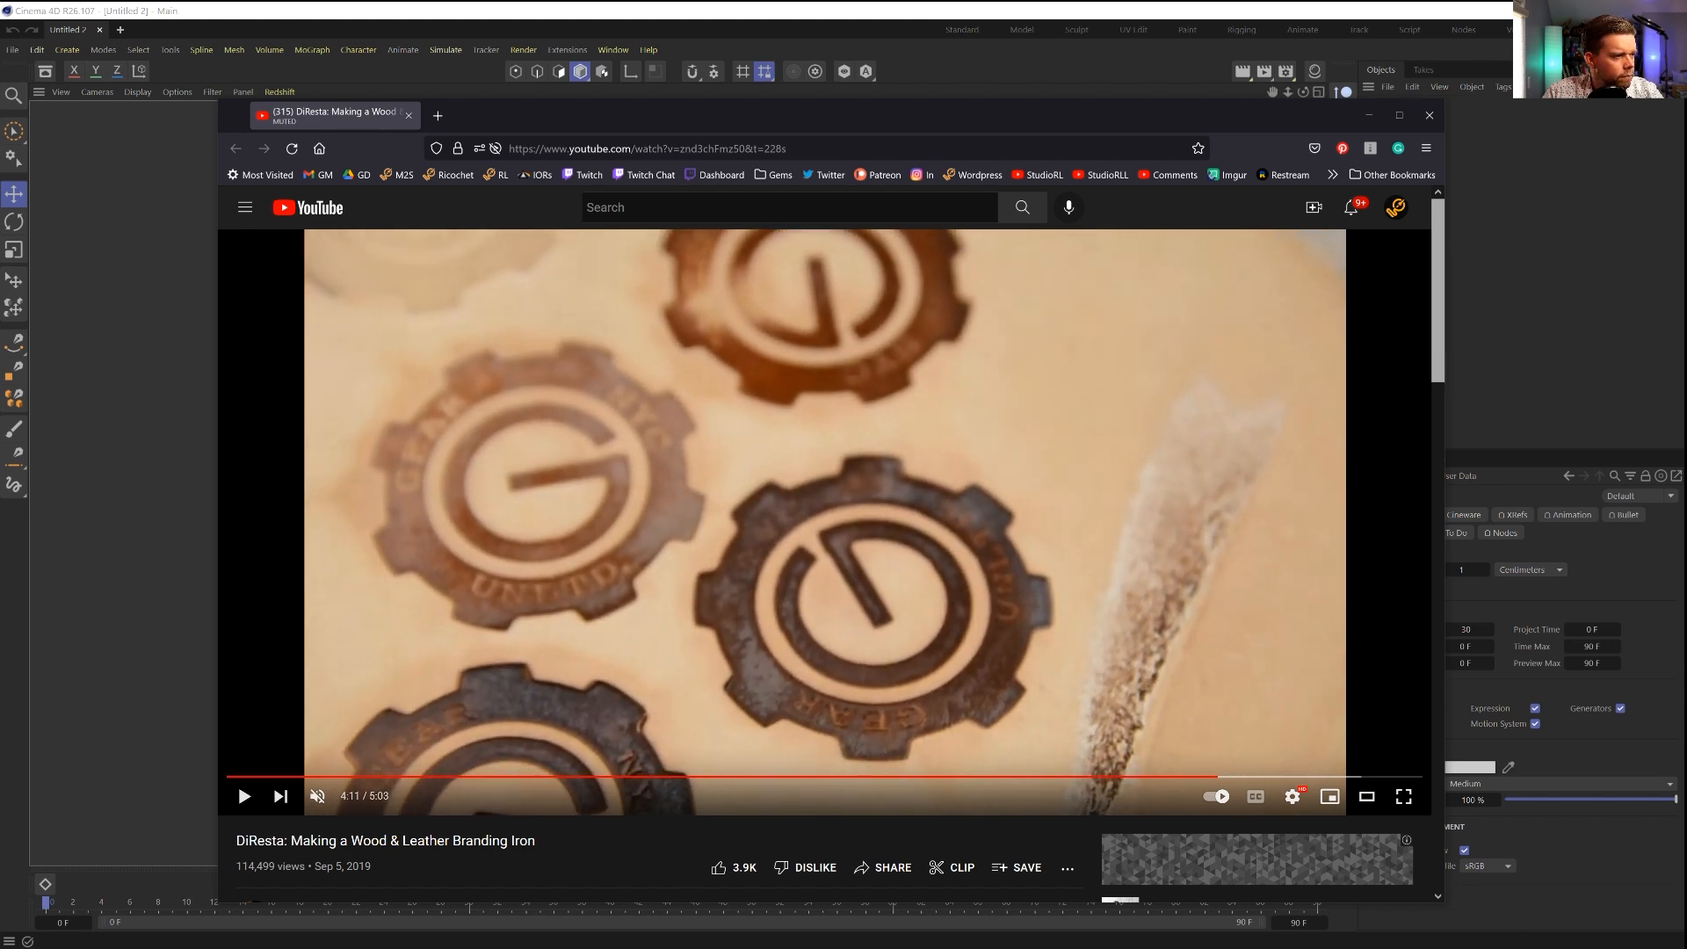
{"action": "key", "text": "comma"}
{"action": "key", "text": "comma"}
{"action": "key", "text": "comma"}
{"action": "key", "text": "comma"}
{"action": "key", "text": "comma"}
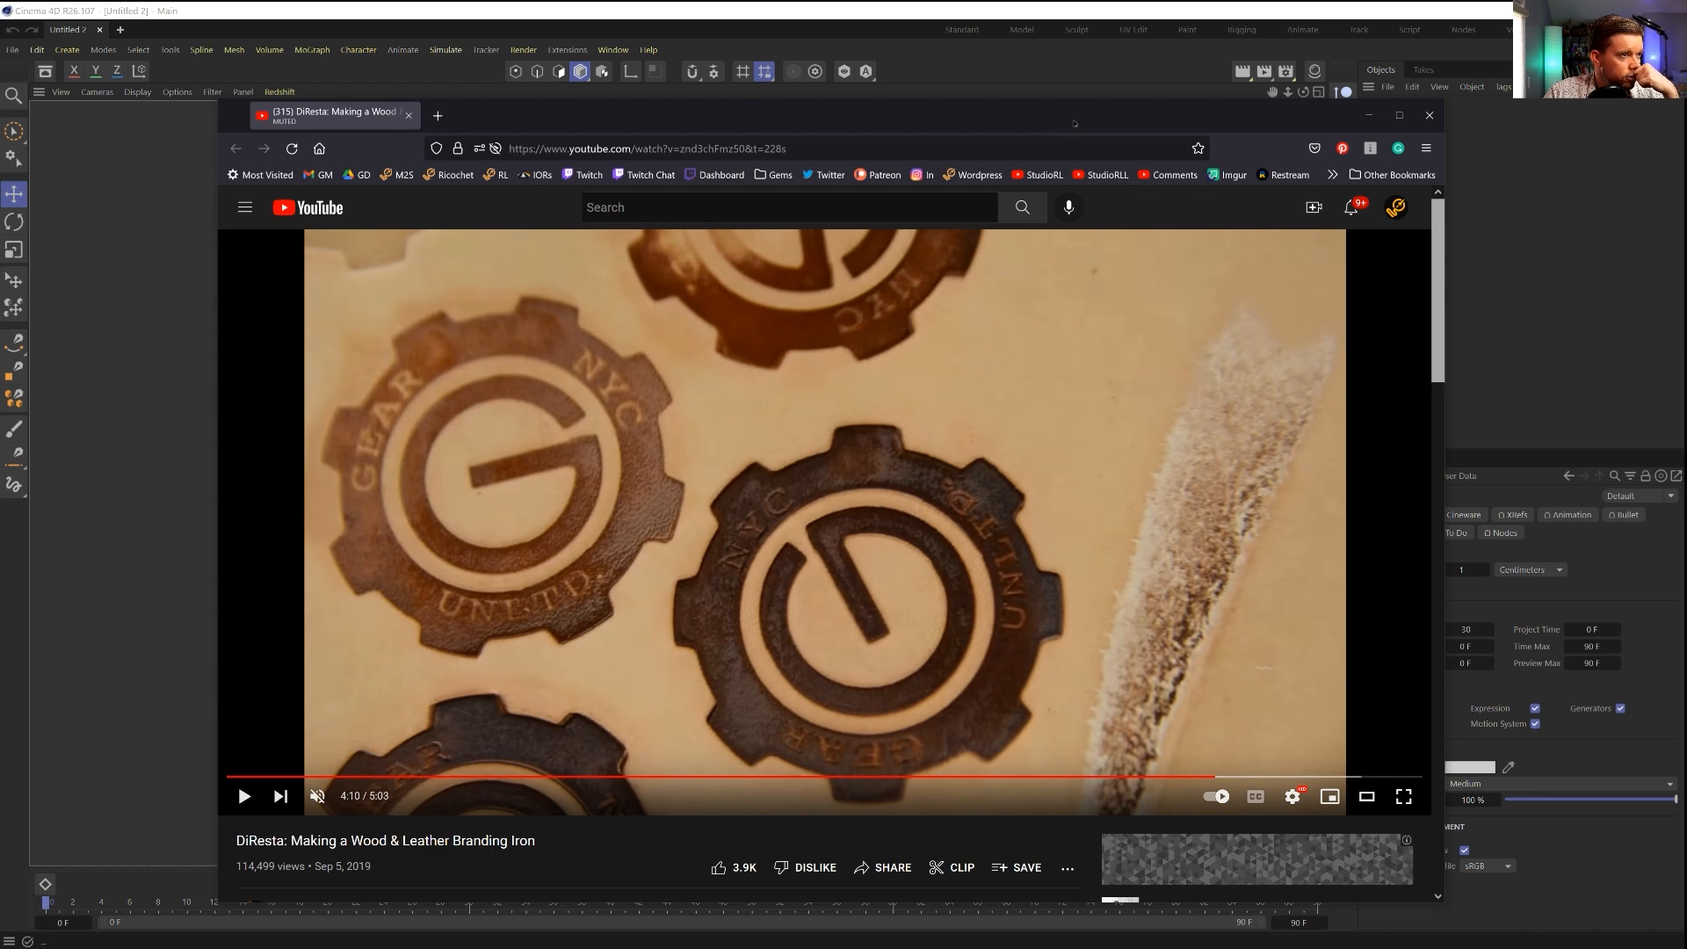
{"action": "left_click_drag", "start_coordinate": [1074, 123], "coordinate": [1686, 99]}
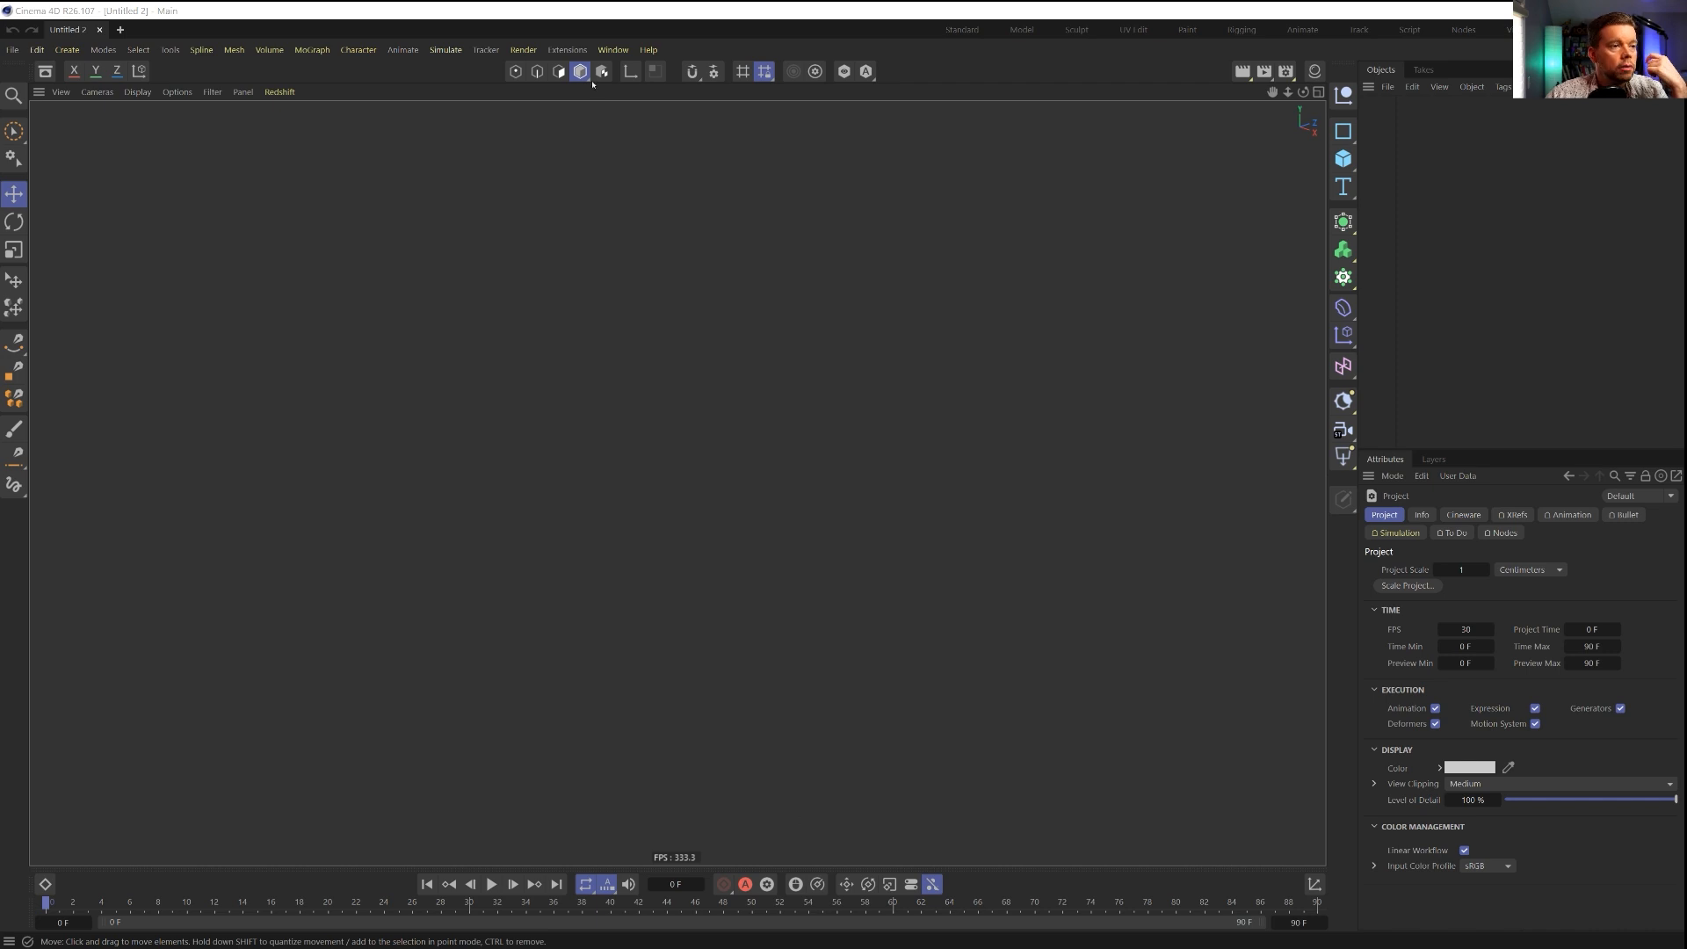
{"action": "left_click", "coordinate": [1342, 158]}
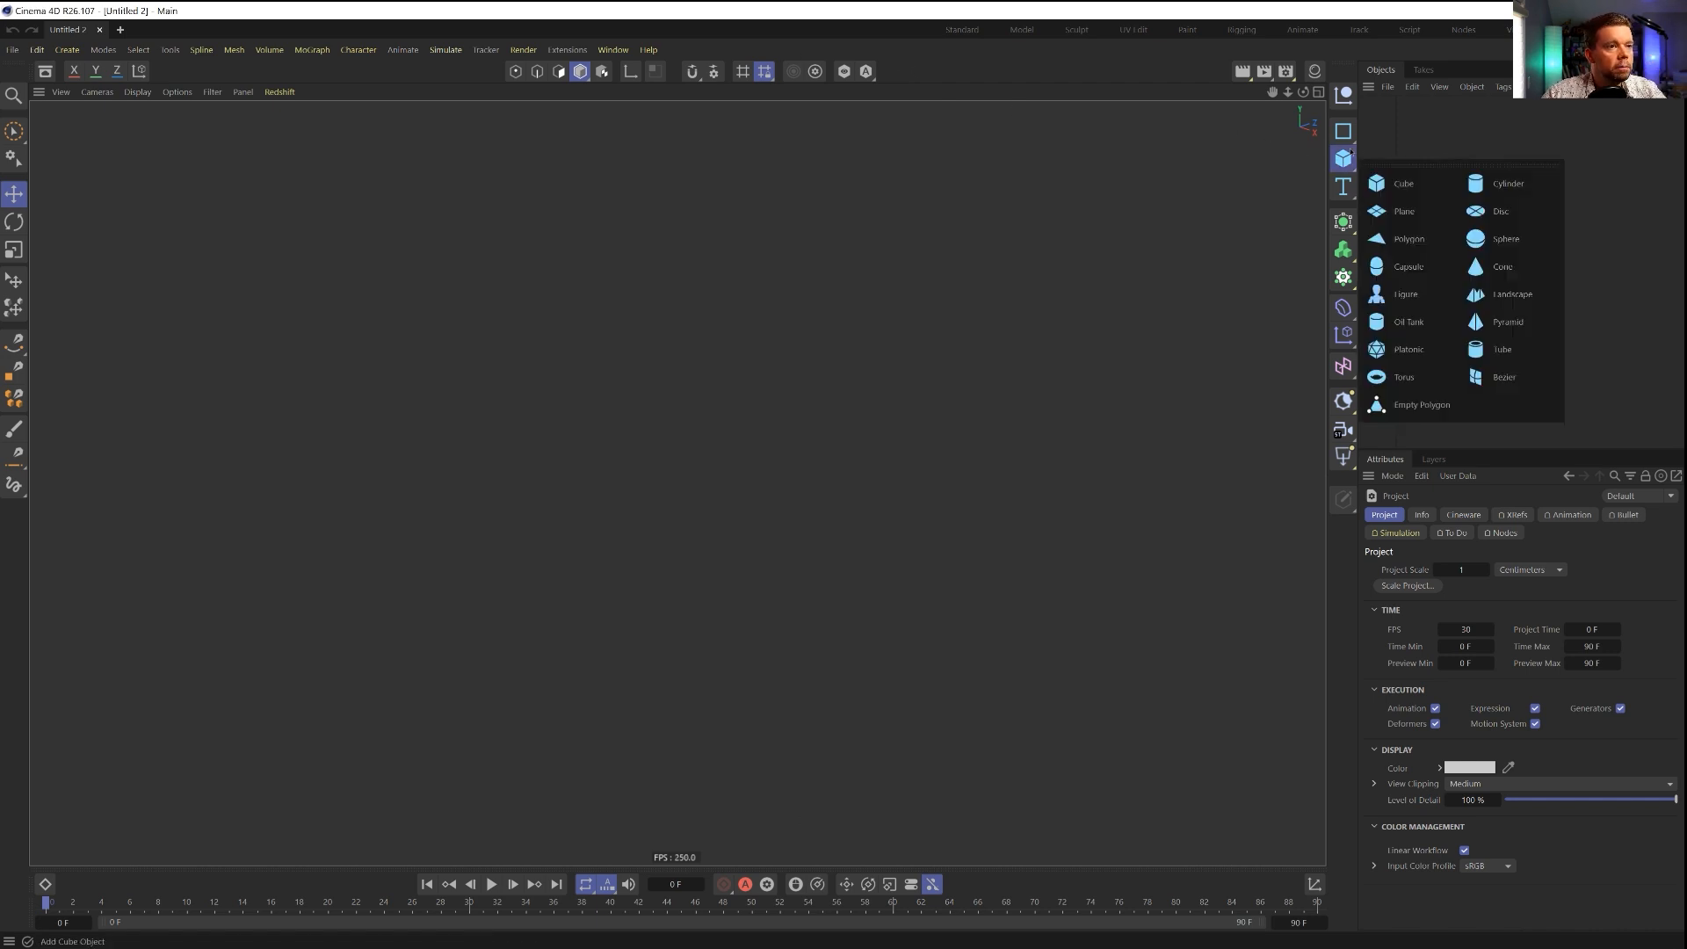
{"action": "left_click", "coordinate": [1414, 214]}
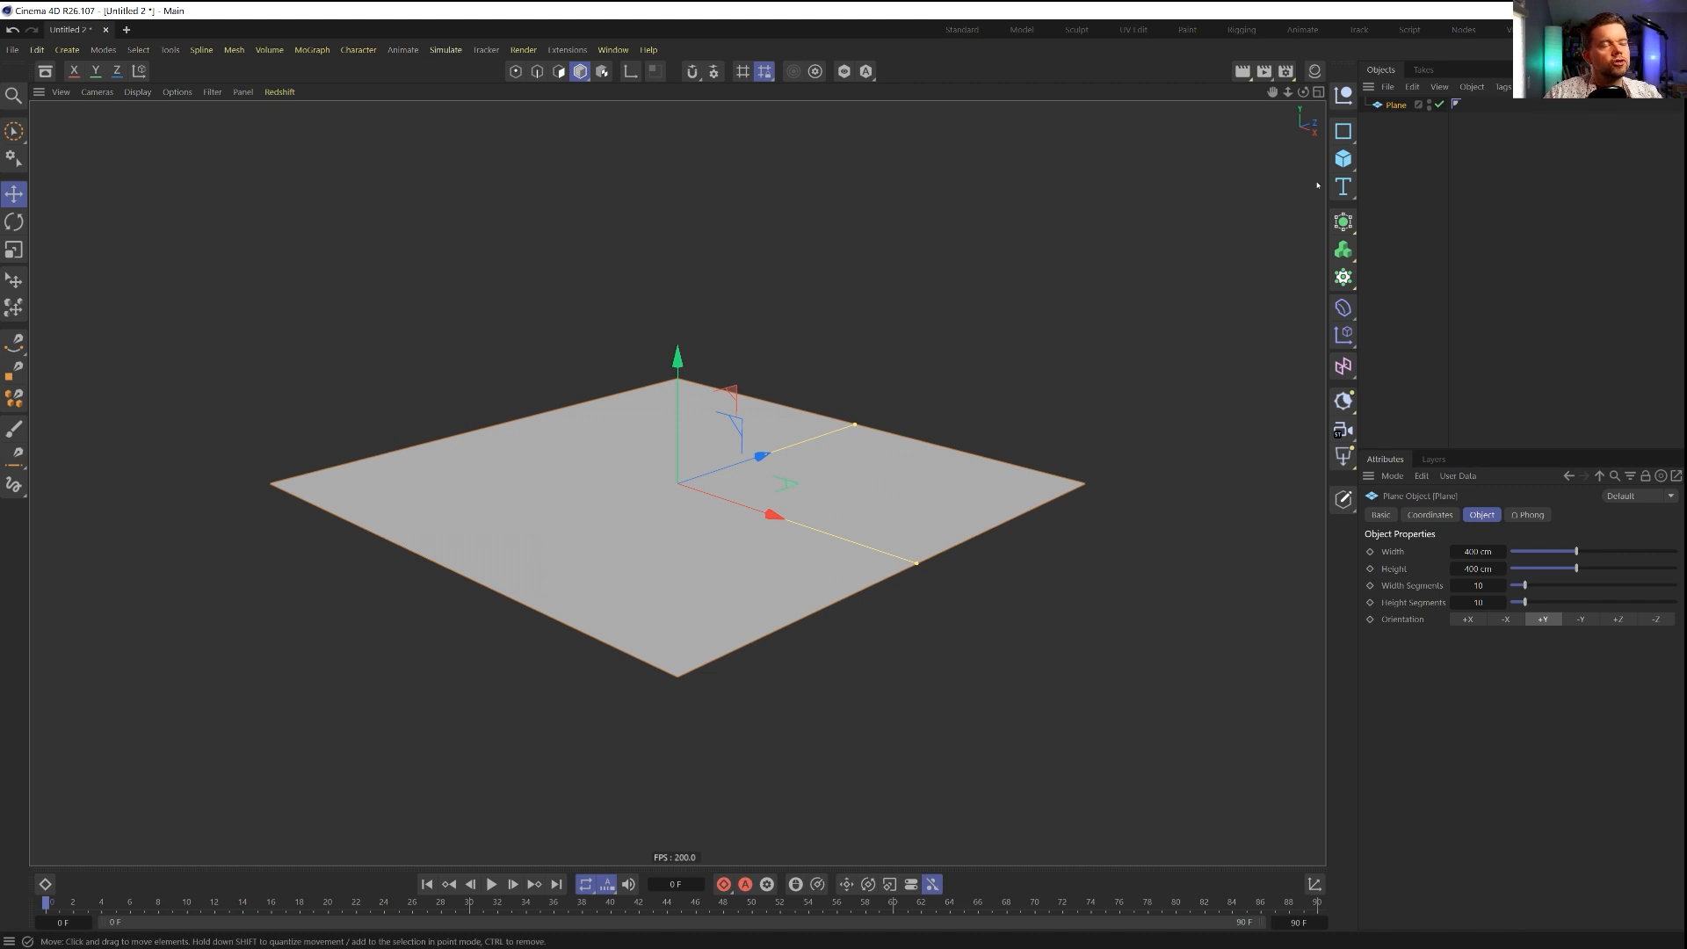
{"action": "key", "text": "Delete"}
{"action": "left_click", "coordinate": [1343, 158]}
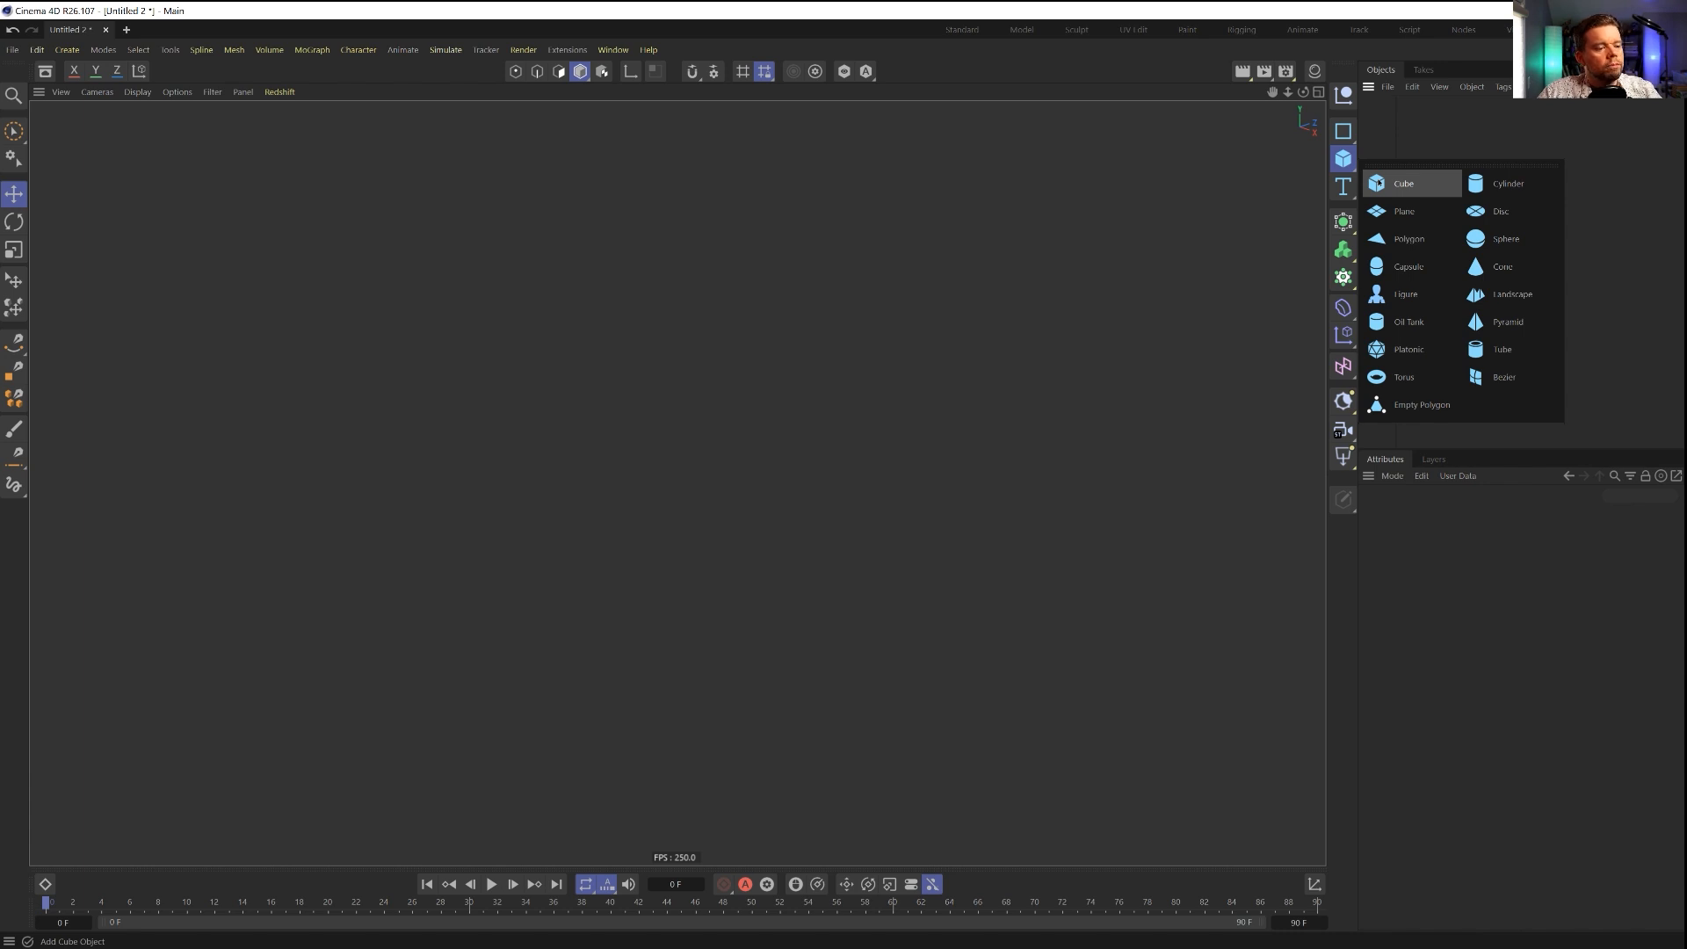
{"action": "left_click", "coordinate": [1189, 78]}
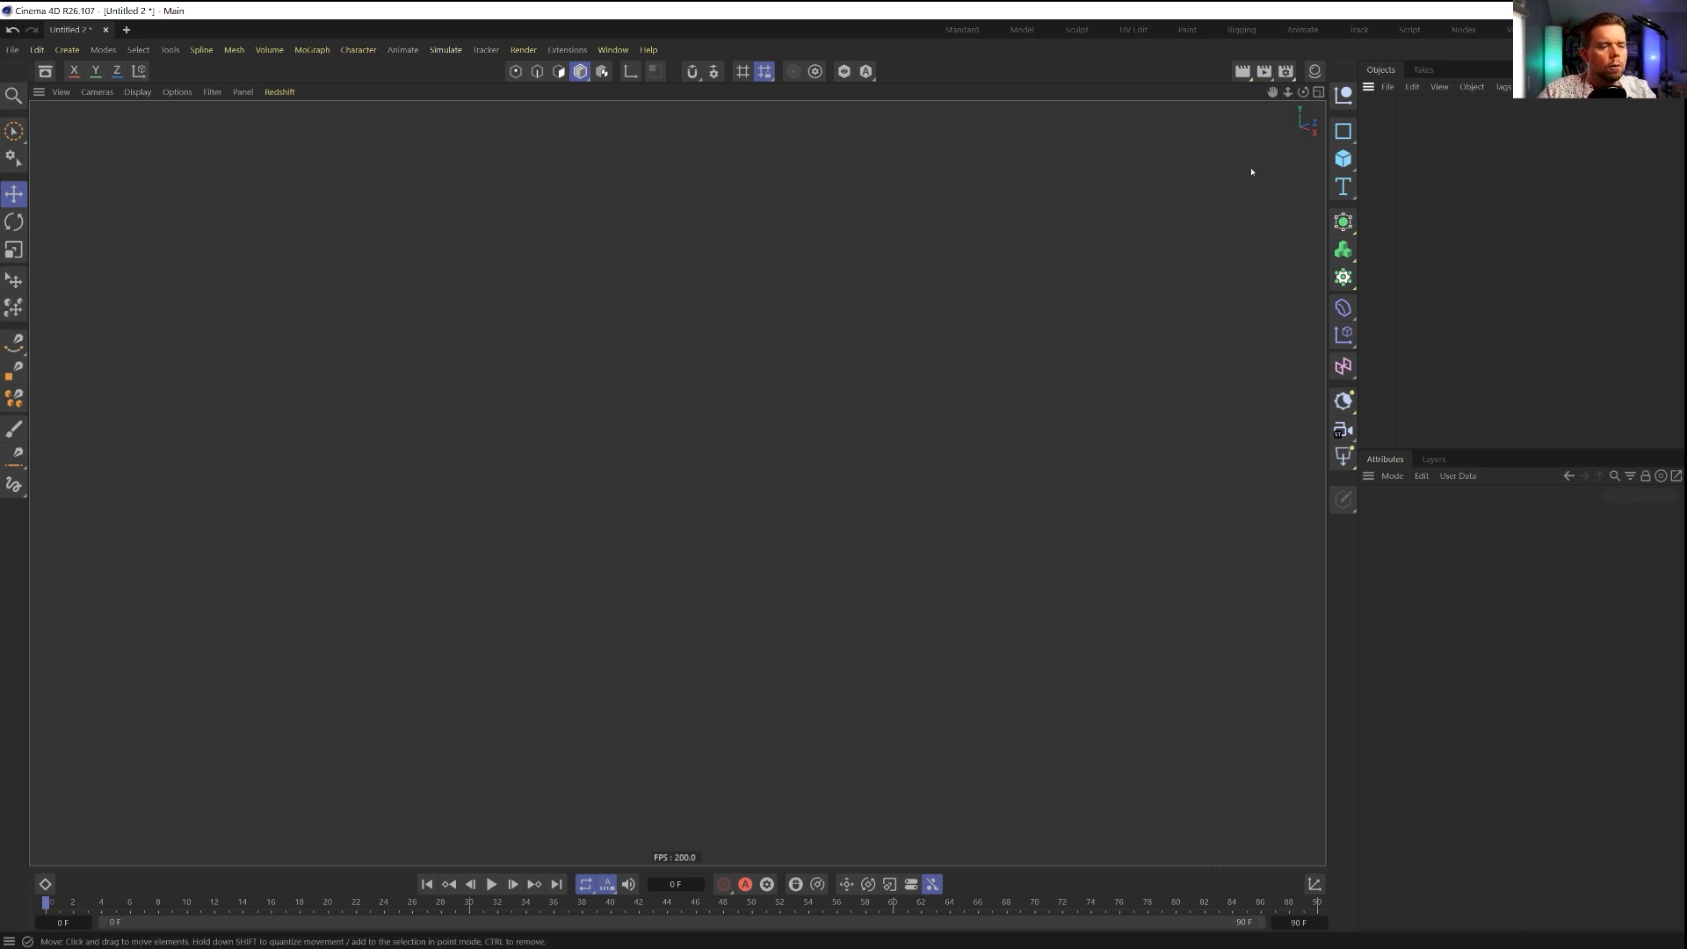
Step: Add a cube primitive and set its Y size to 10 cm to form a flat slab
{"action": "left_click", "coordinate": [1345, 167]}
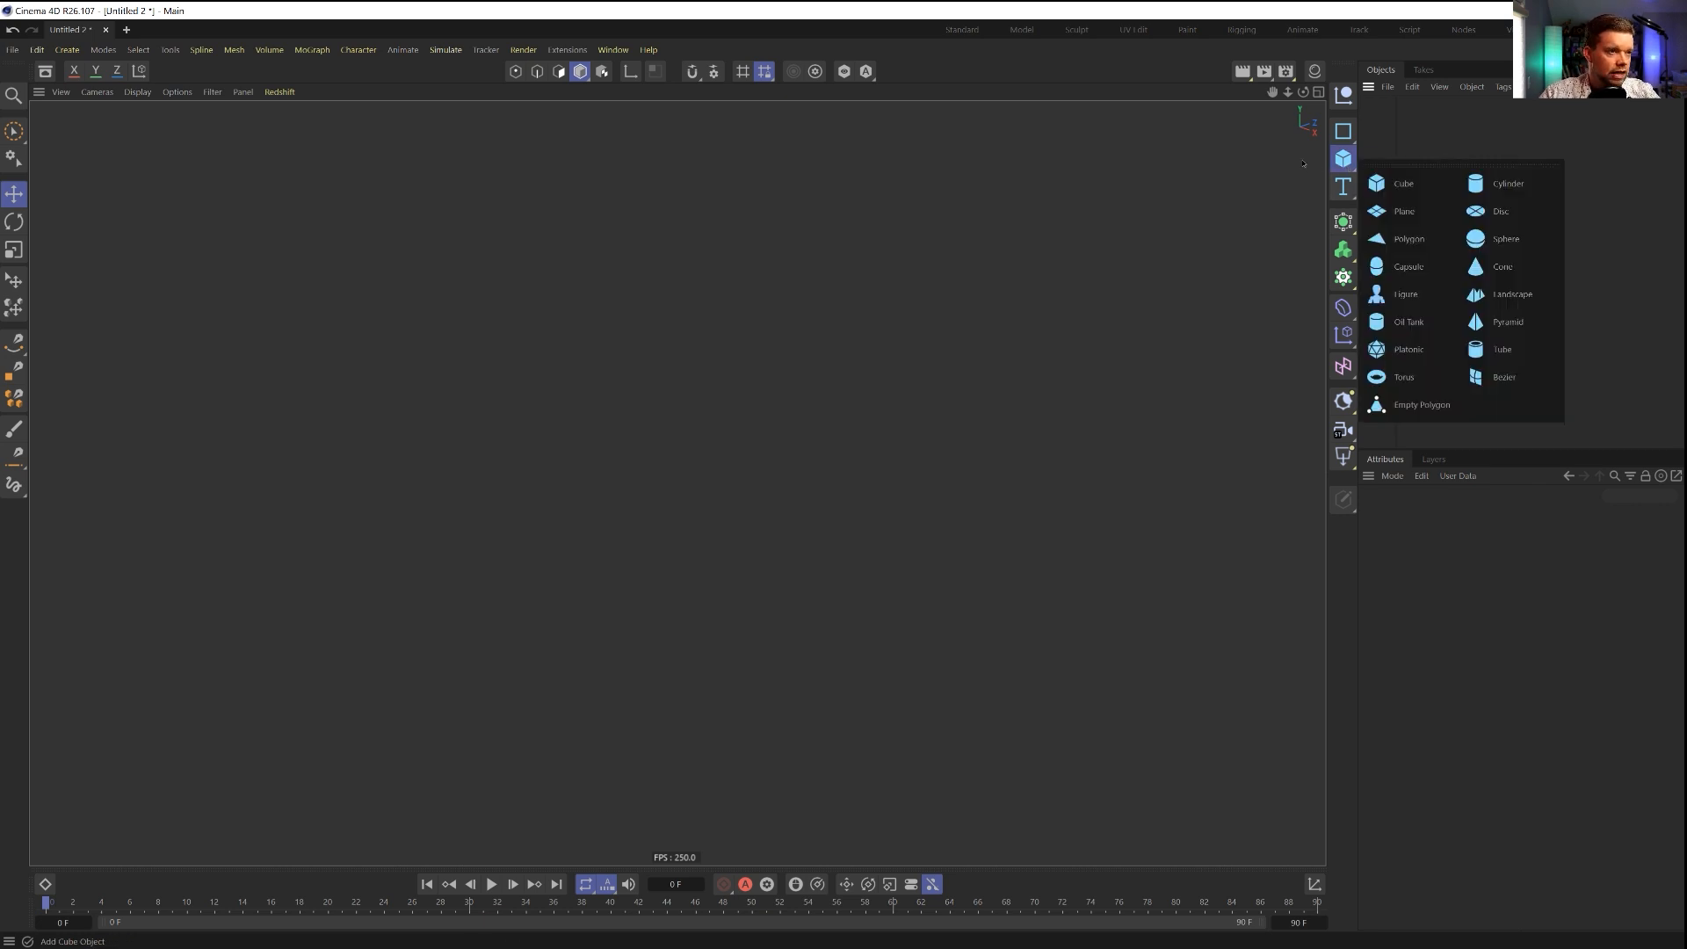
{"action": "left_click", "coordinate": [1405, 185]}
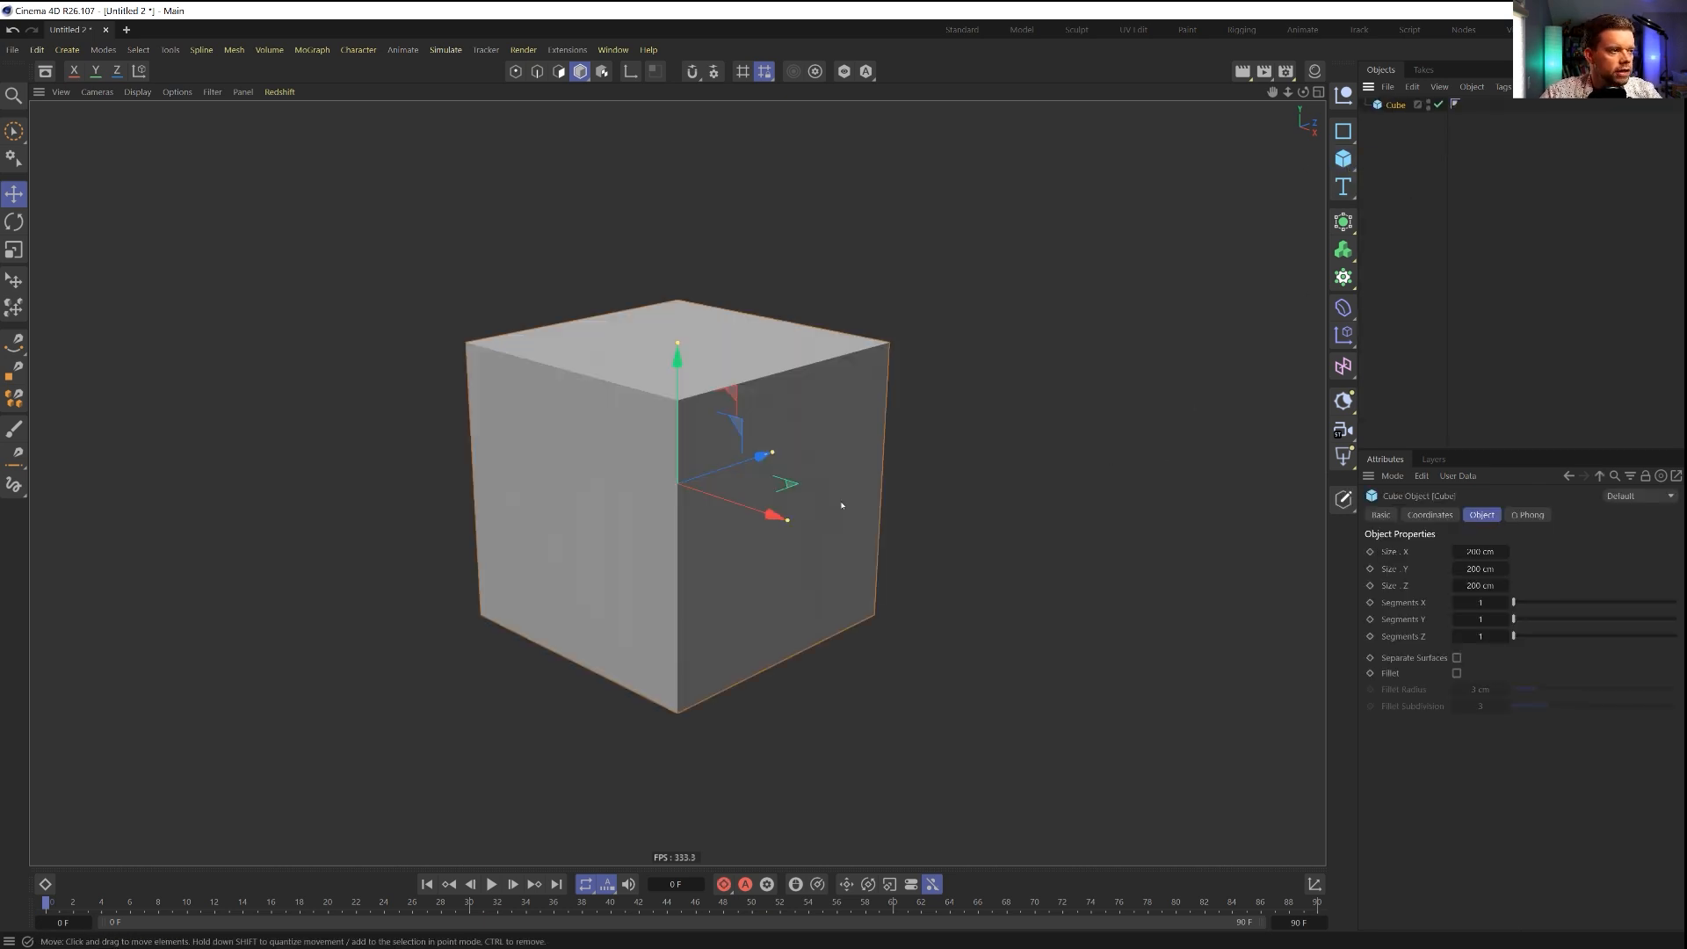
{"action": "left_click", "coordinate": [1492, 570]}
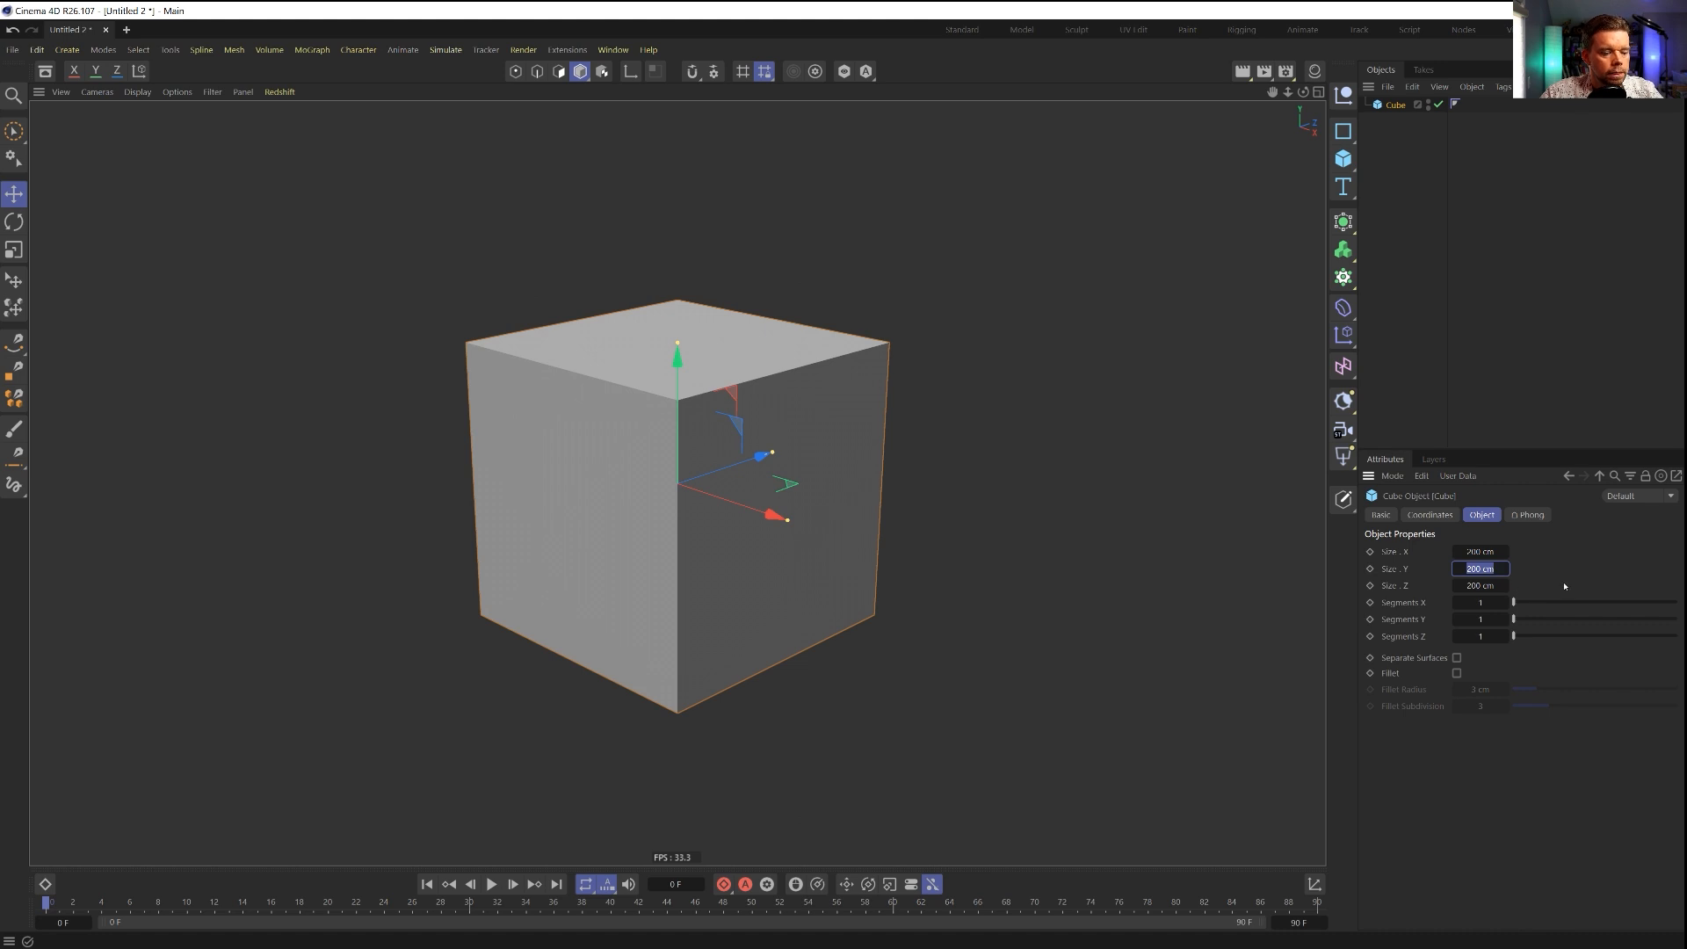
{"action": "type", "text": "10"}
{"action": "key", "text": "Return"}
{"action": "key", "text": "h"}
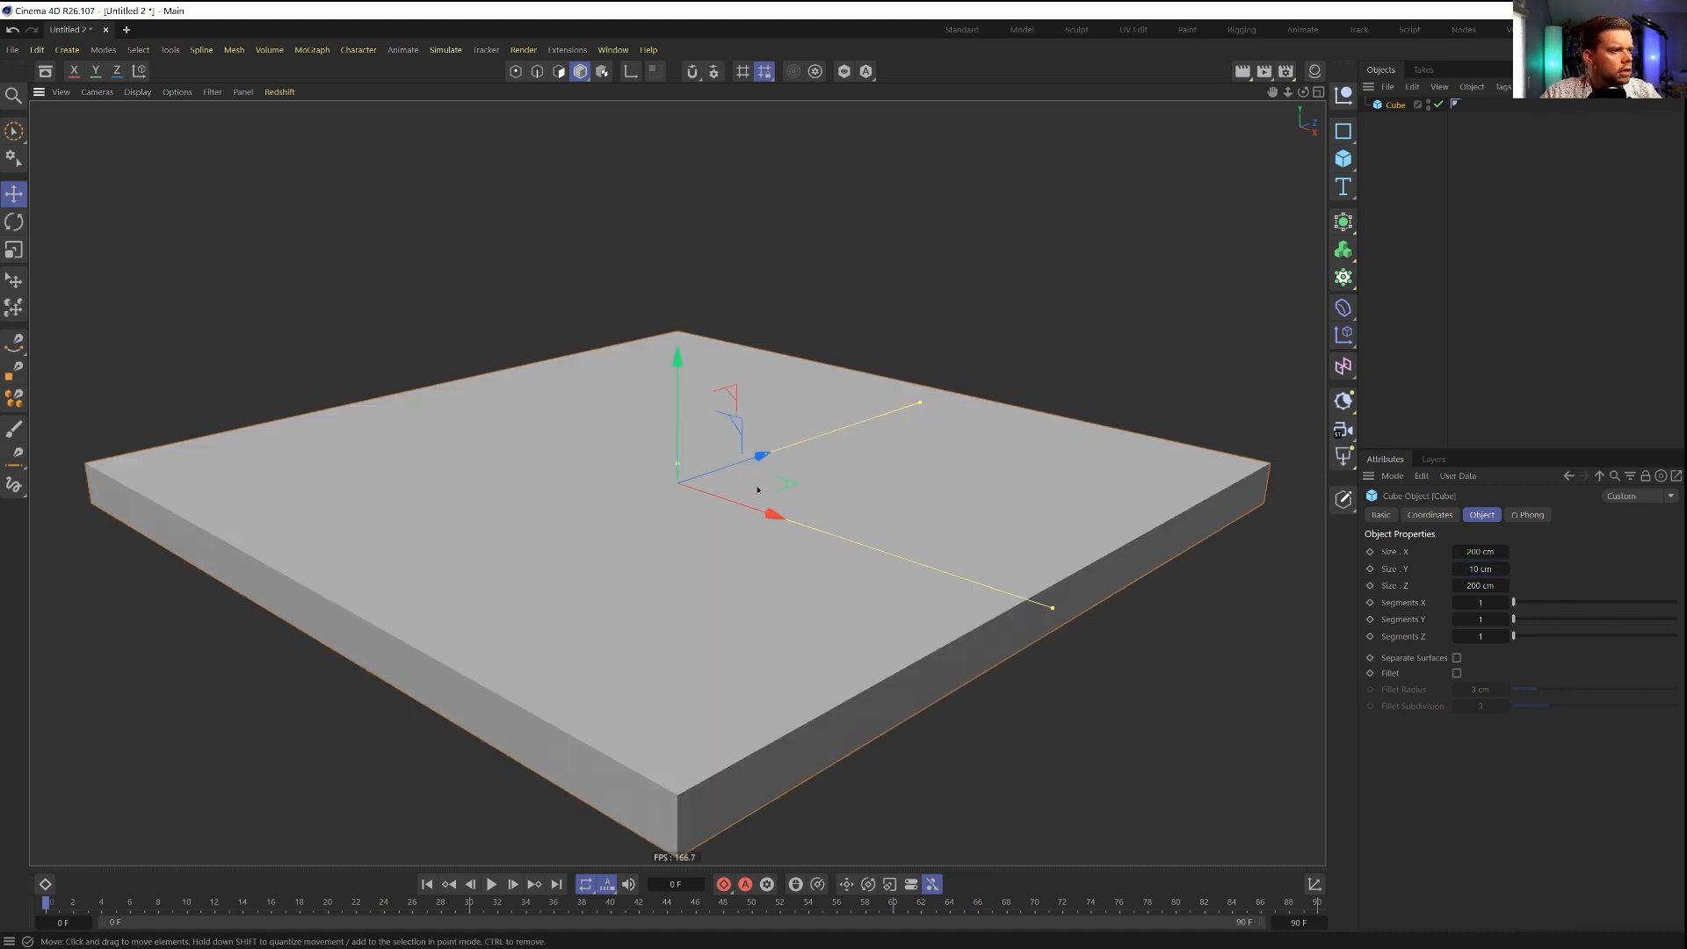
{"action": "scroll", "coordinate": [745, 530], "scroll_direction": "up", "scroll_amount": 1}
{"action": "mouse_move", "coordinate": [757, 490]}
{"action": "left_mouse_down", "text": "alt"}
{"action": "mouse_move", "coordinate": [745, 530]}
{"action": "mouse_move", "coordinate": [736, 508]}
{"action": "left_mouse_up", "text": "alt"}
{"action": "scroll", "coordinate": [737, 508], "scroll_direction": "down", "scroll_amount": 1}
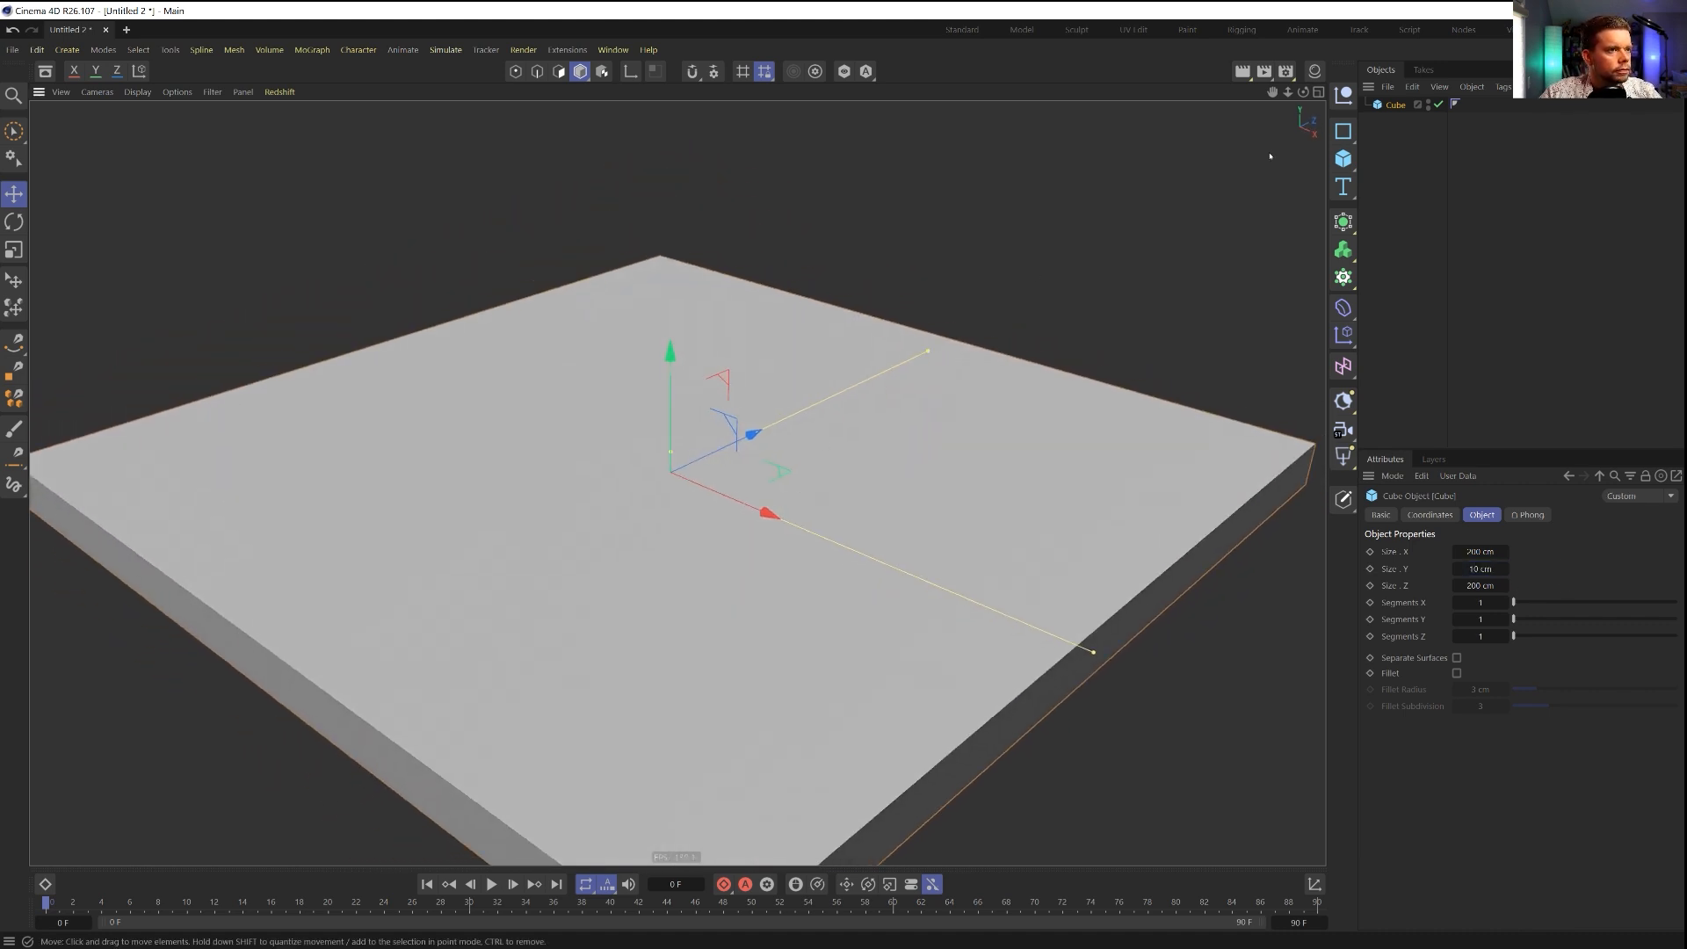
Step: Add a cylinder at the slab's centre with 64 rotation segments and a height of 20 cm
{"action": "left_click", "coordinate": [1343, 160]}
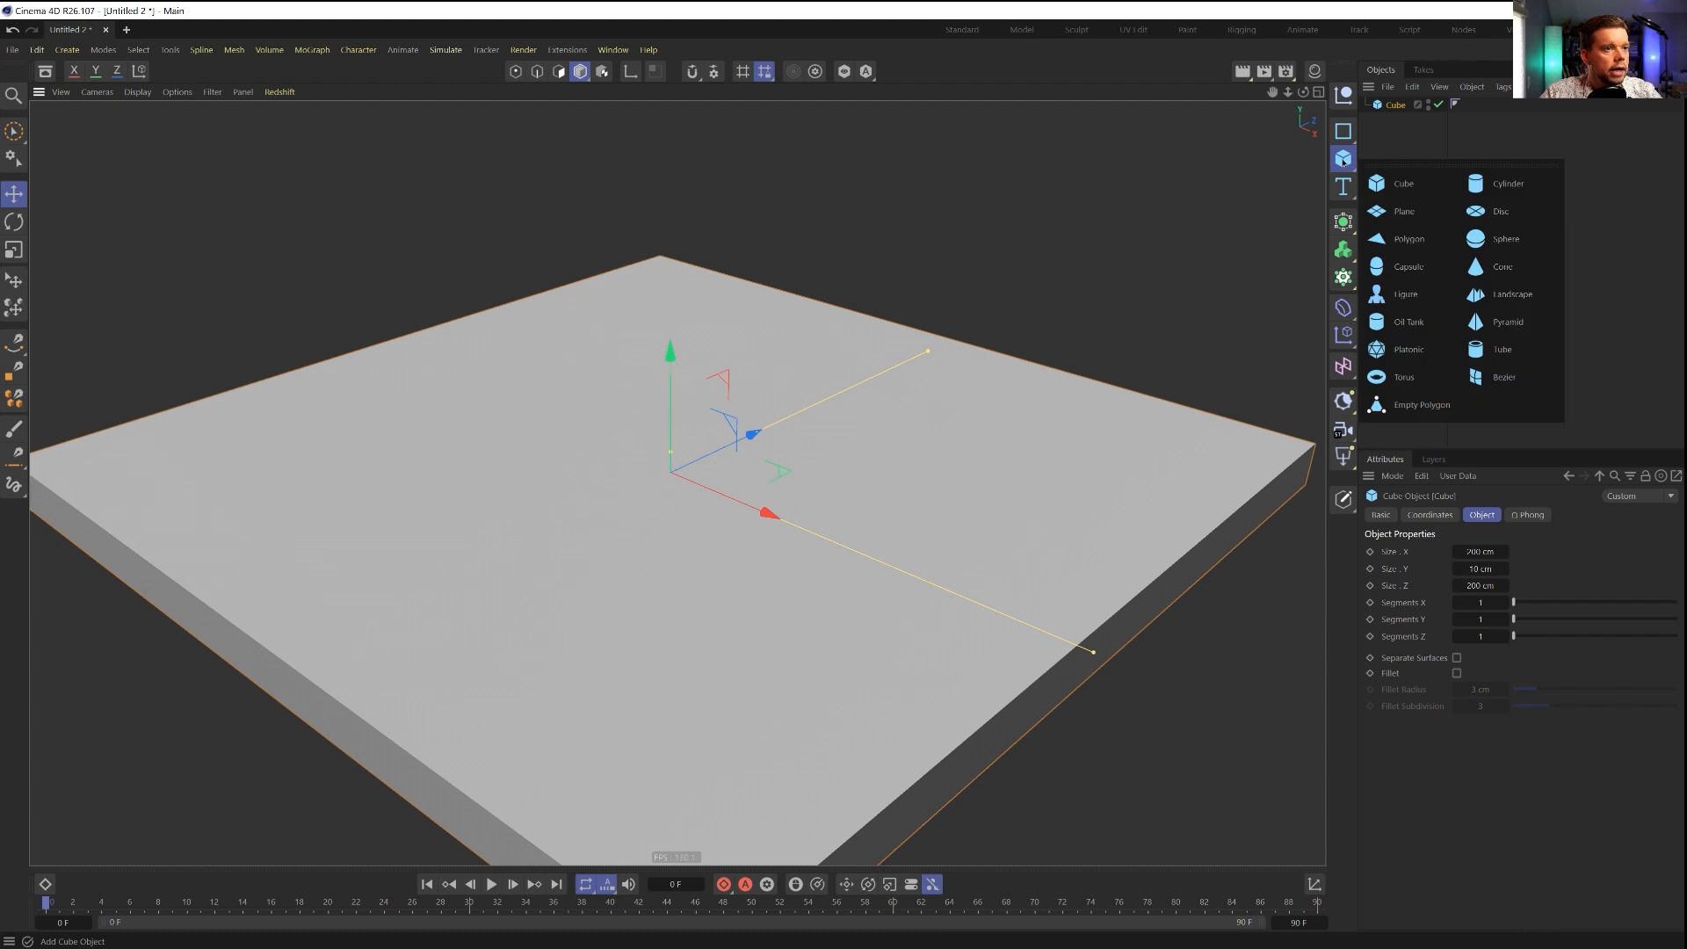
{"action": "left_click", "coordinate": [1501, 186]}
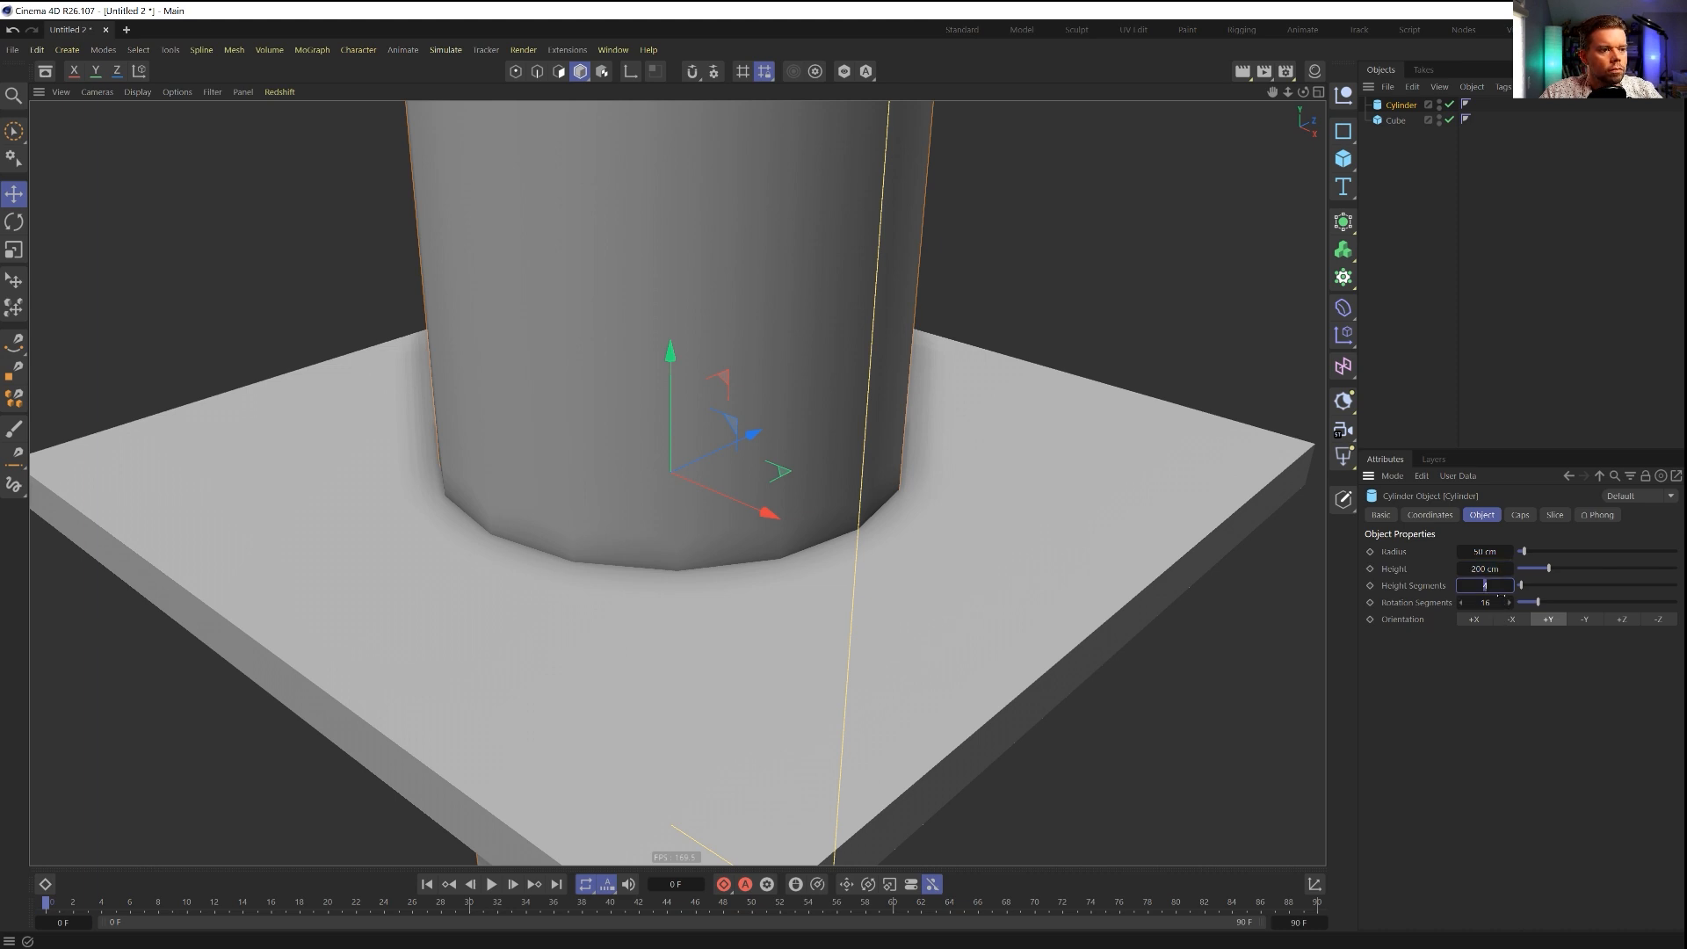
{"action": "left_click", "coordinate": [1494, 603]}
{"action": "key", "text": "Return"}
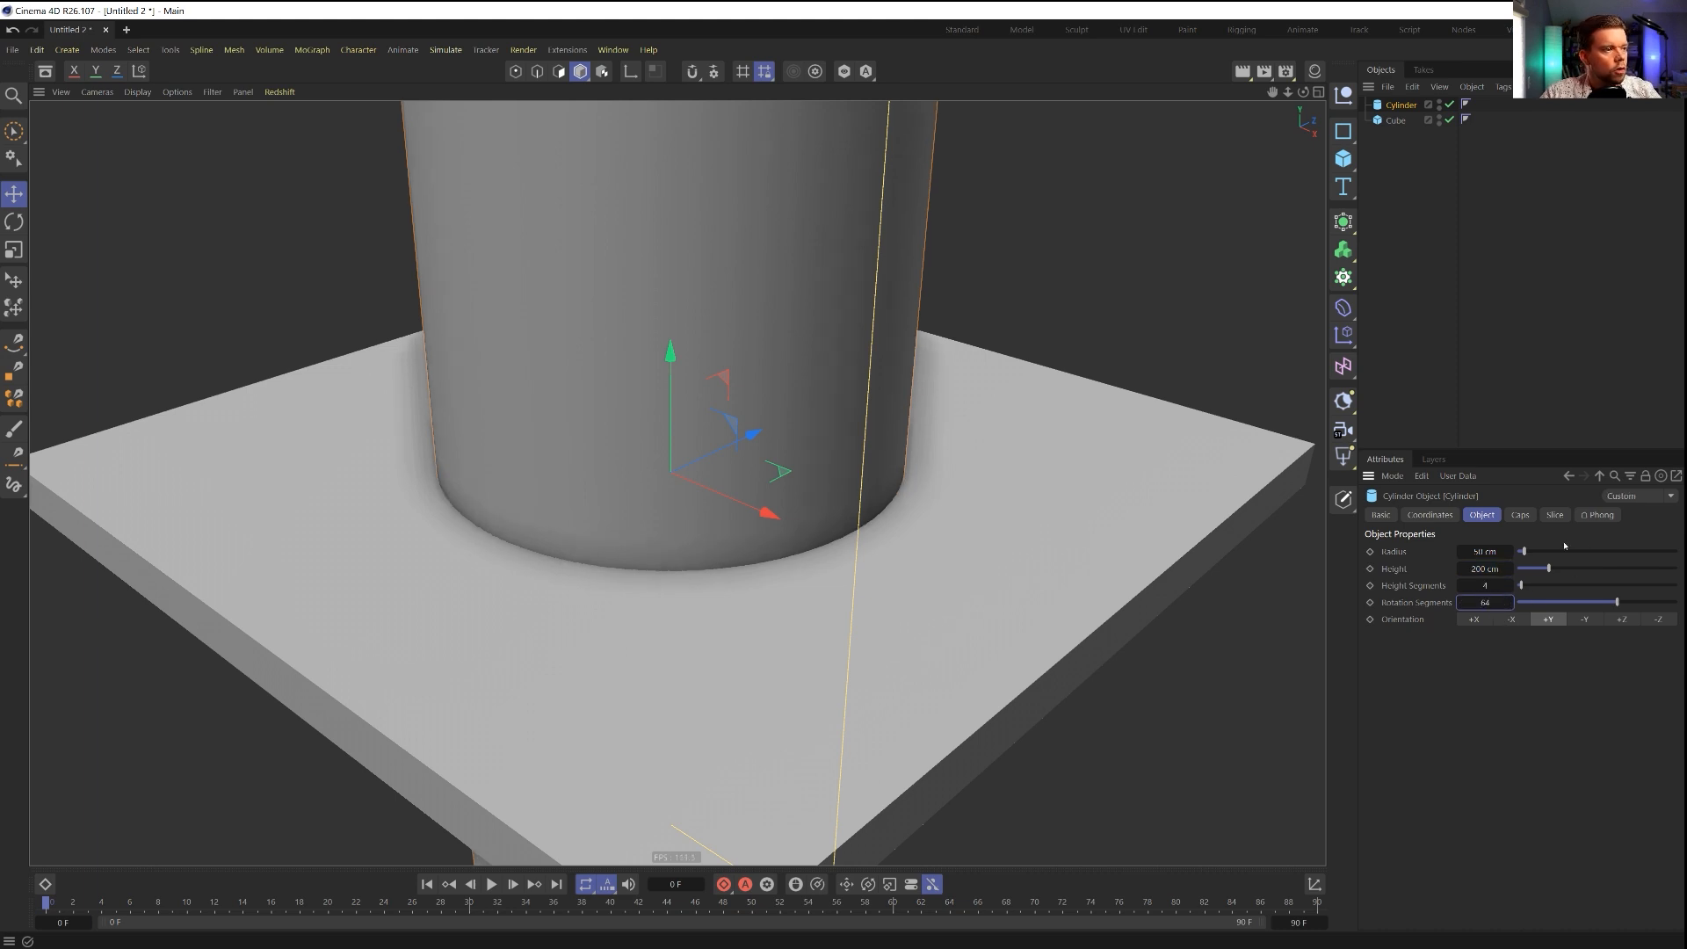
{"action": "left_click", "coordinate": [1491, 568]}
{"action": "type", "text": "20"}
{"action": "key", "text": "Return"}
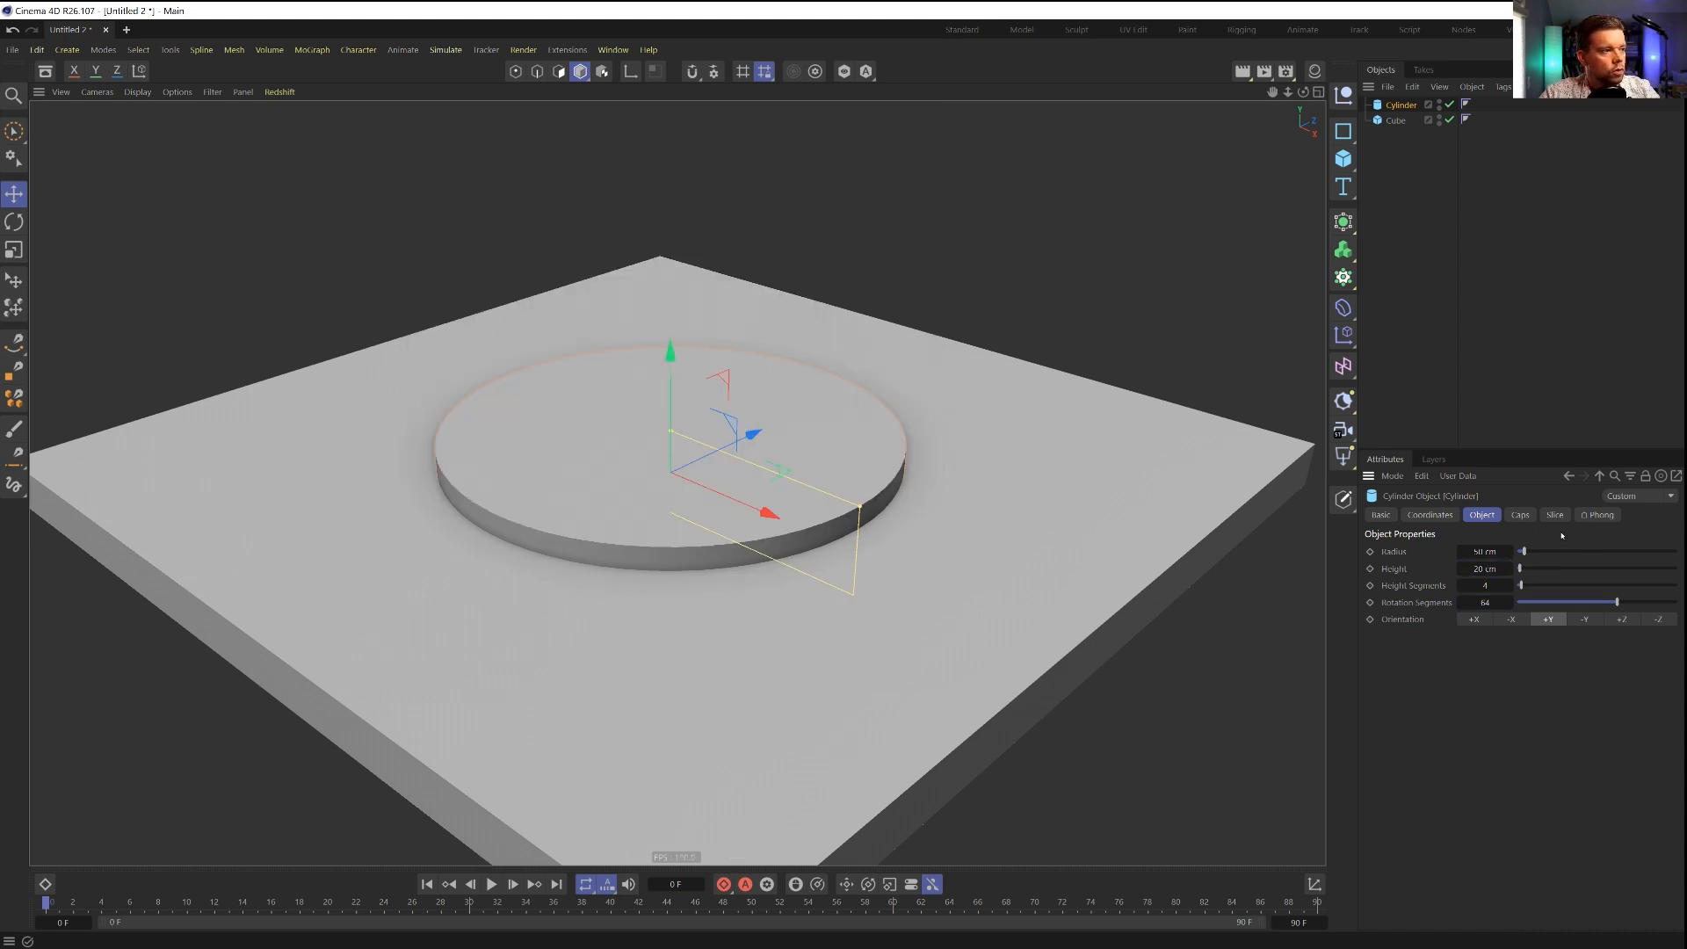
{"action": "left_click_drag", "start_coordinate": [885, 455], "coordinate": [943, 517], "text": "alt"}
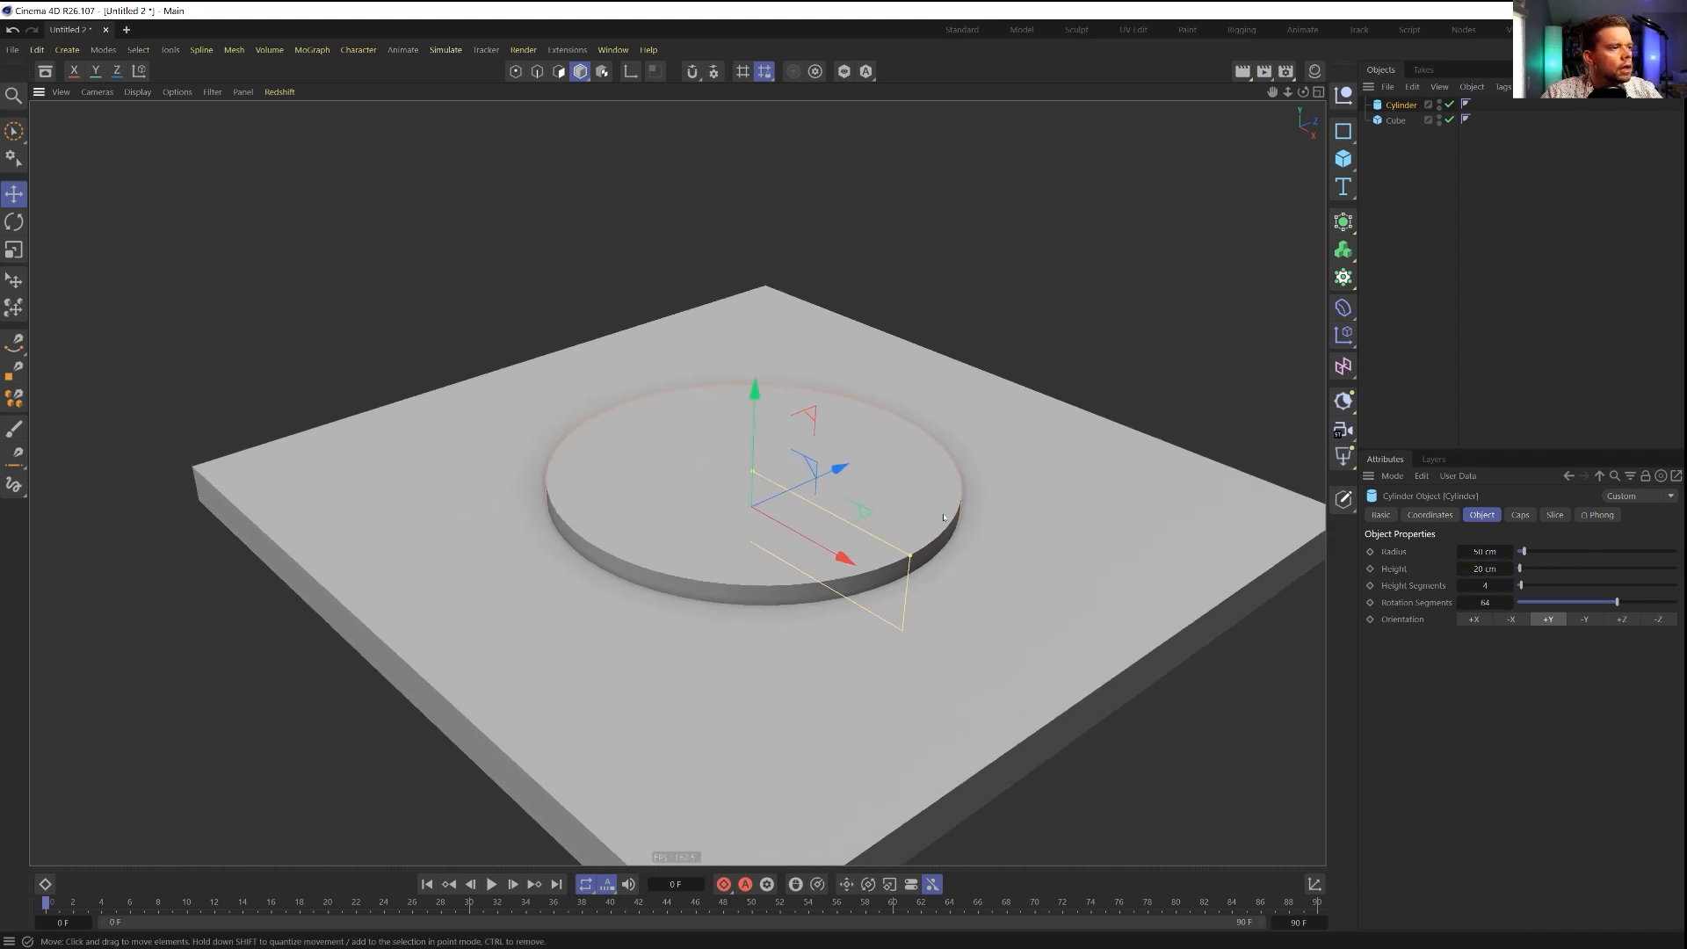
Step: Add a text spline and lay it flat in the XZ plane
{"action": "left_click", "coordinate": [1346, 187]}
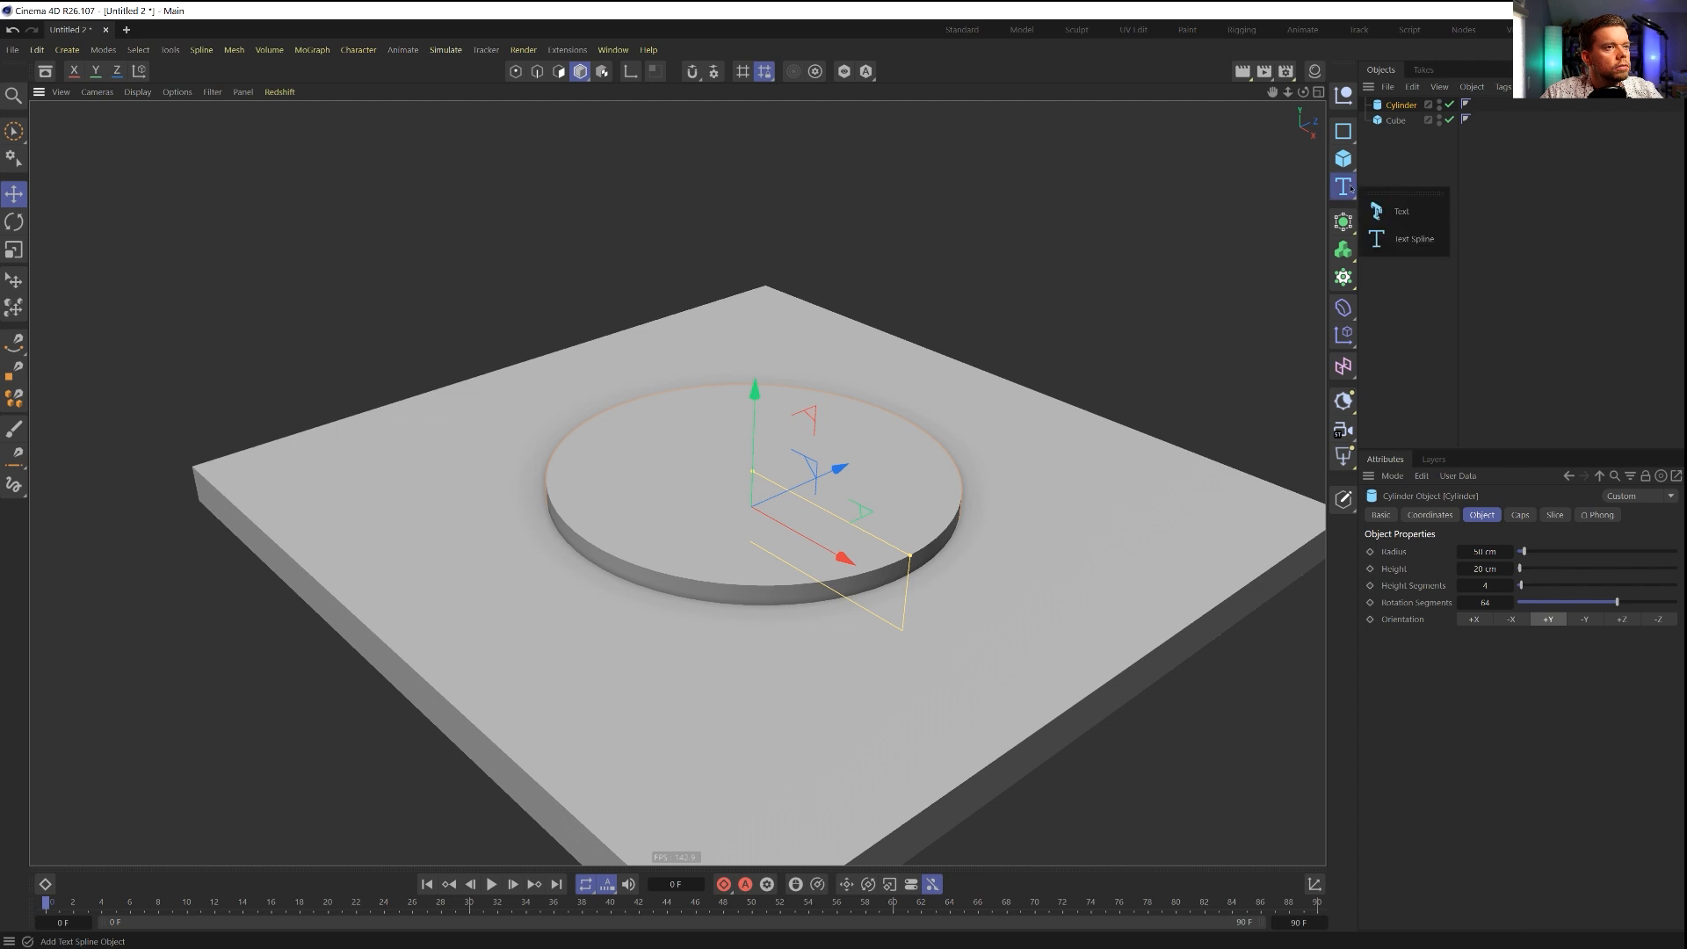
{"action": "left_click", "coordinate": [1405, 239]}
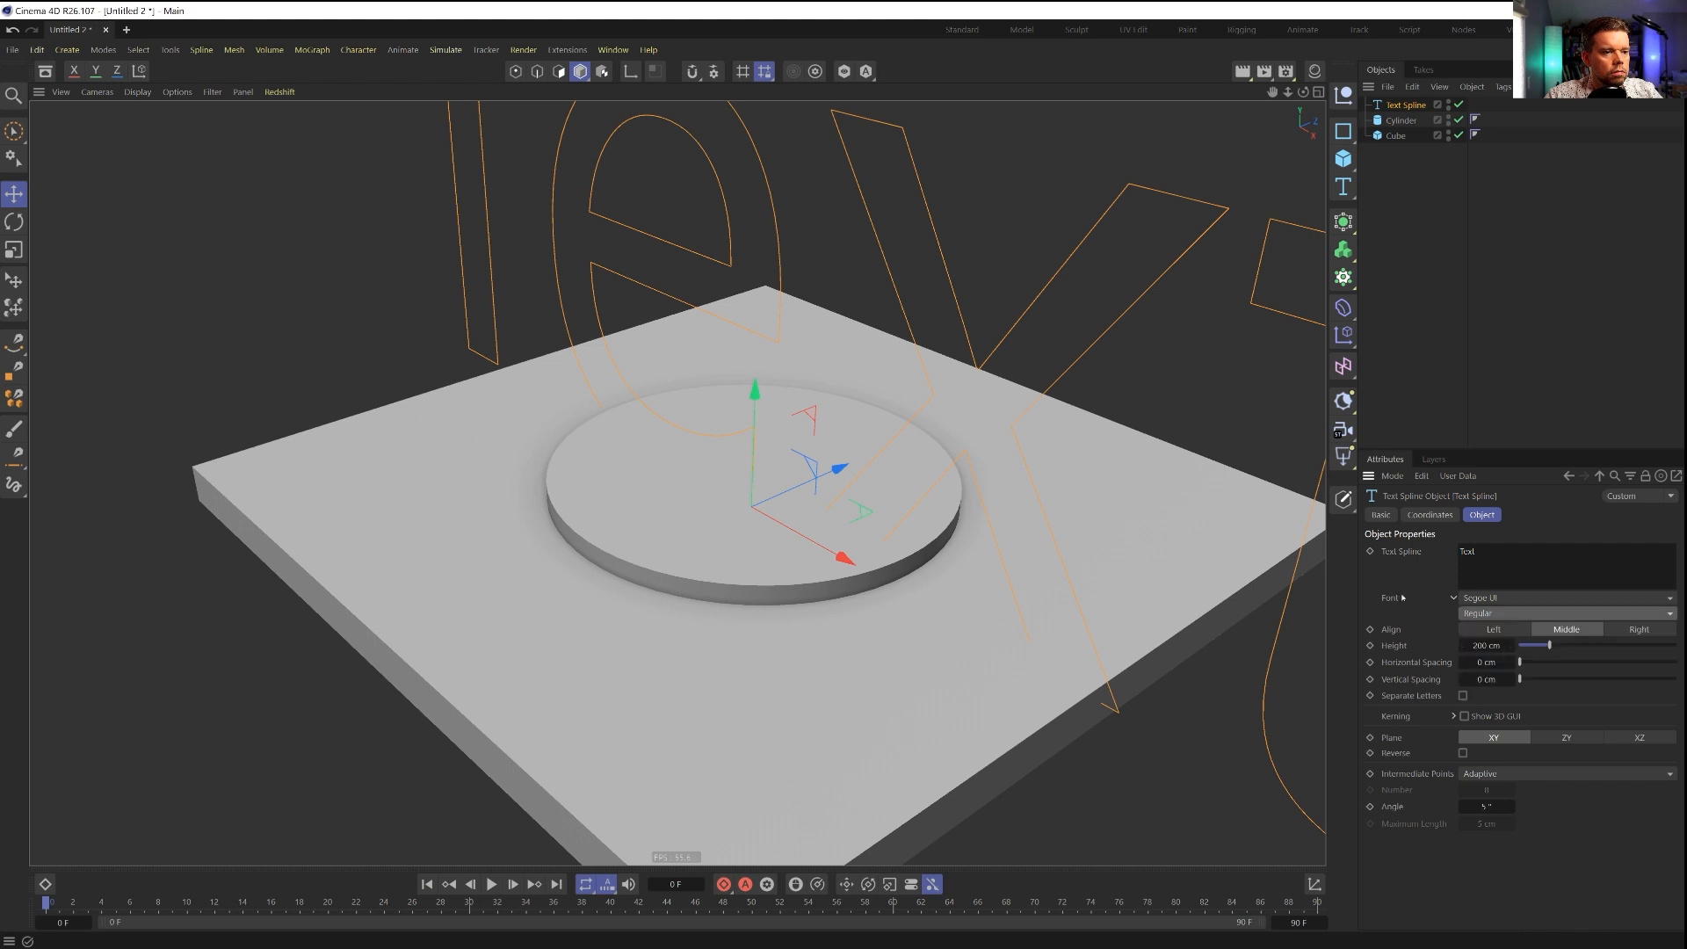
{"action": "left_click", "coordinate": [1563, 737]}
{"action": "left_click", "coordinate": [1639, 737]}
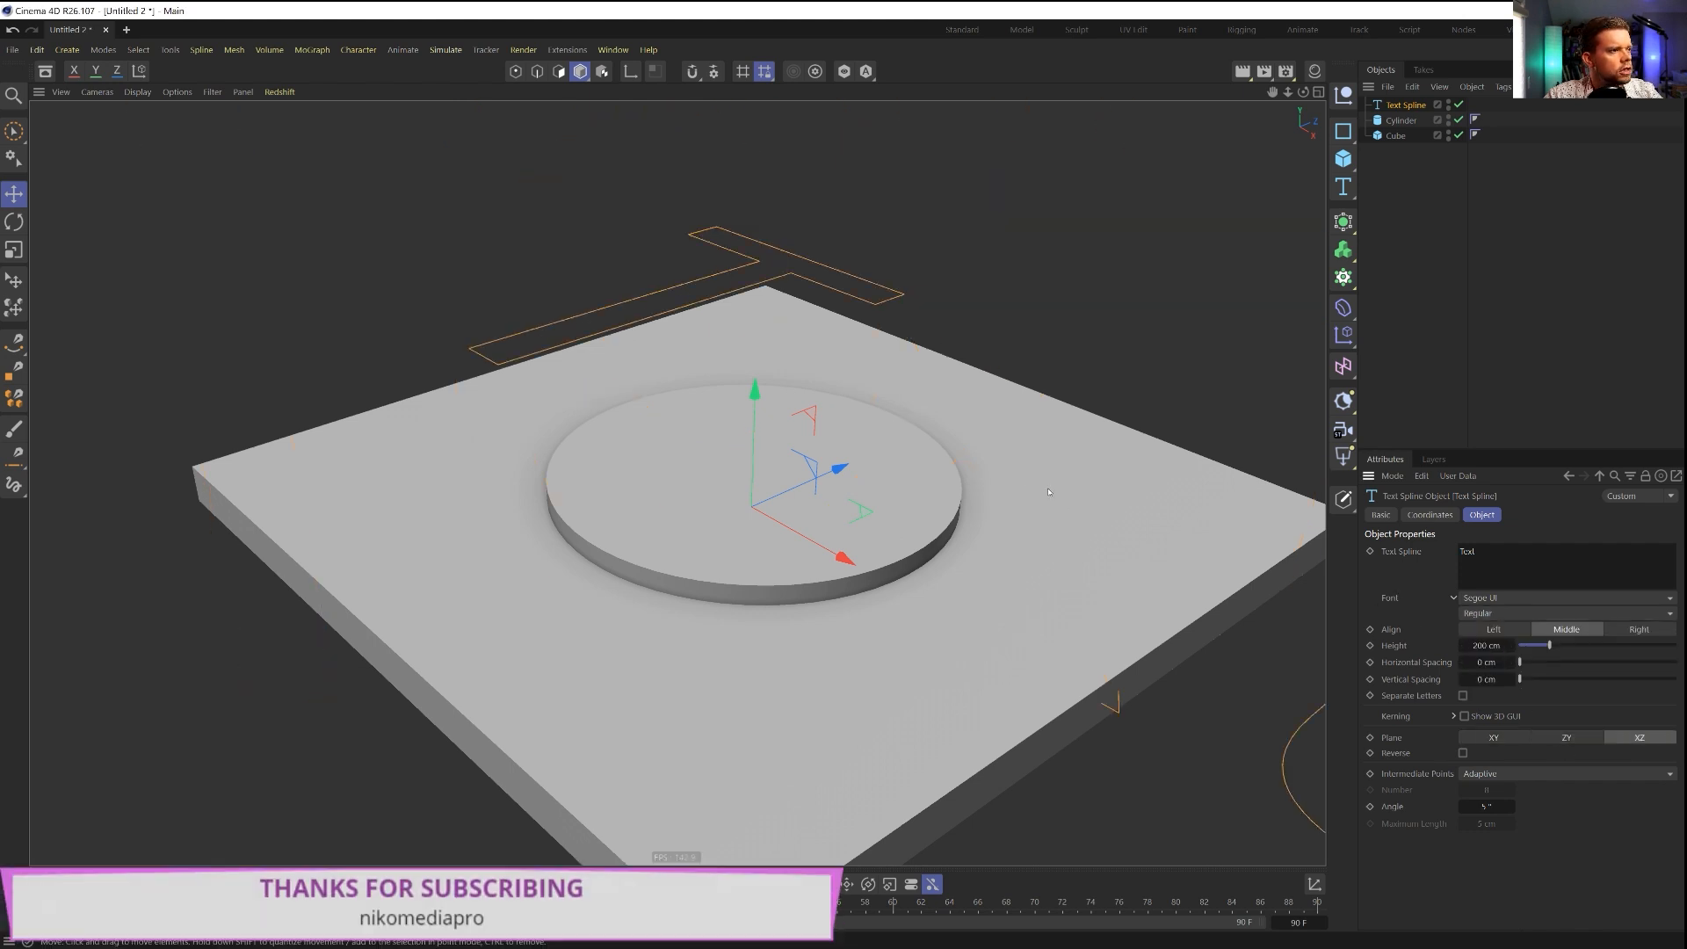
Step: Set the text spline's wording to "ROCKET LASSO LIVE"
{"action": "left_click", "coordinate": [1408, 120]}
{"action": "left_click", "coordinate": [1408, 106]}
{"action": "left_click_drag", "start_coordinate": [1491, 553], "coordinate": [1272, 536]}
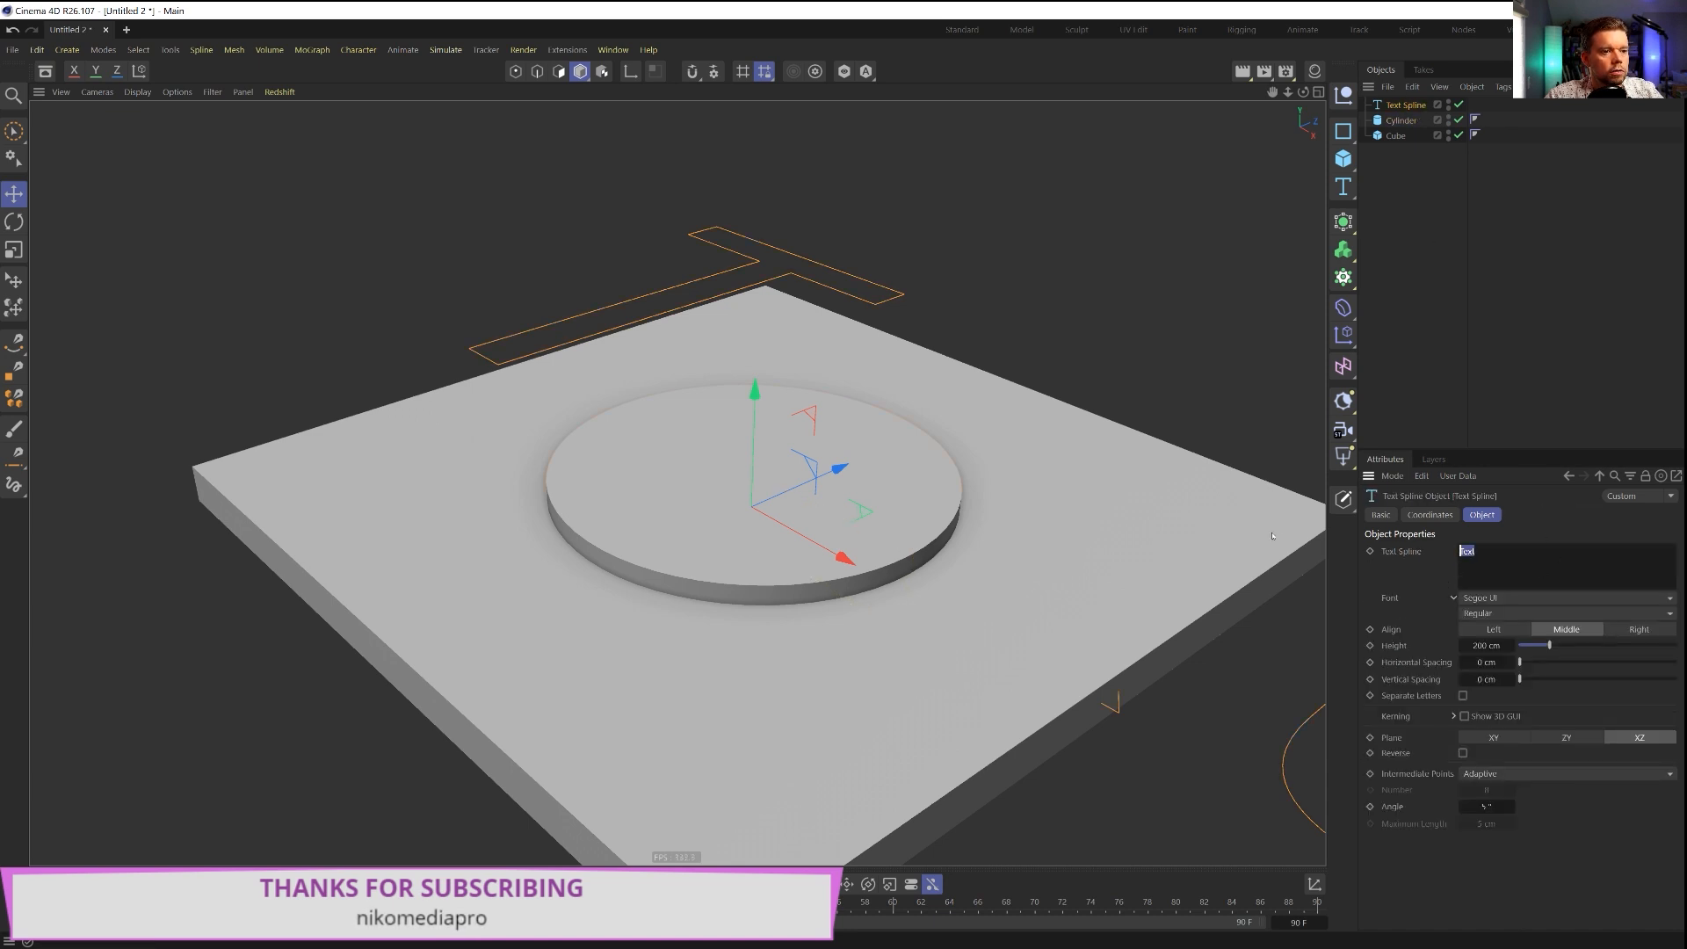
{"action": "type", "text": "ROCKET LAS"}
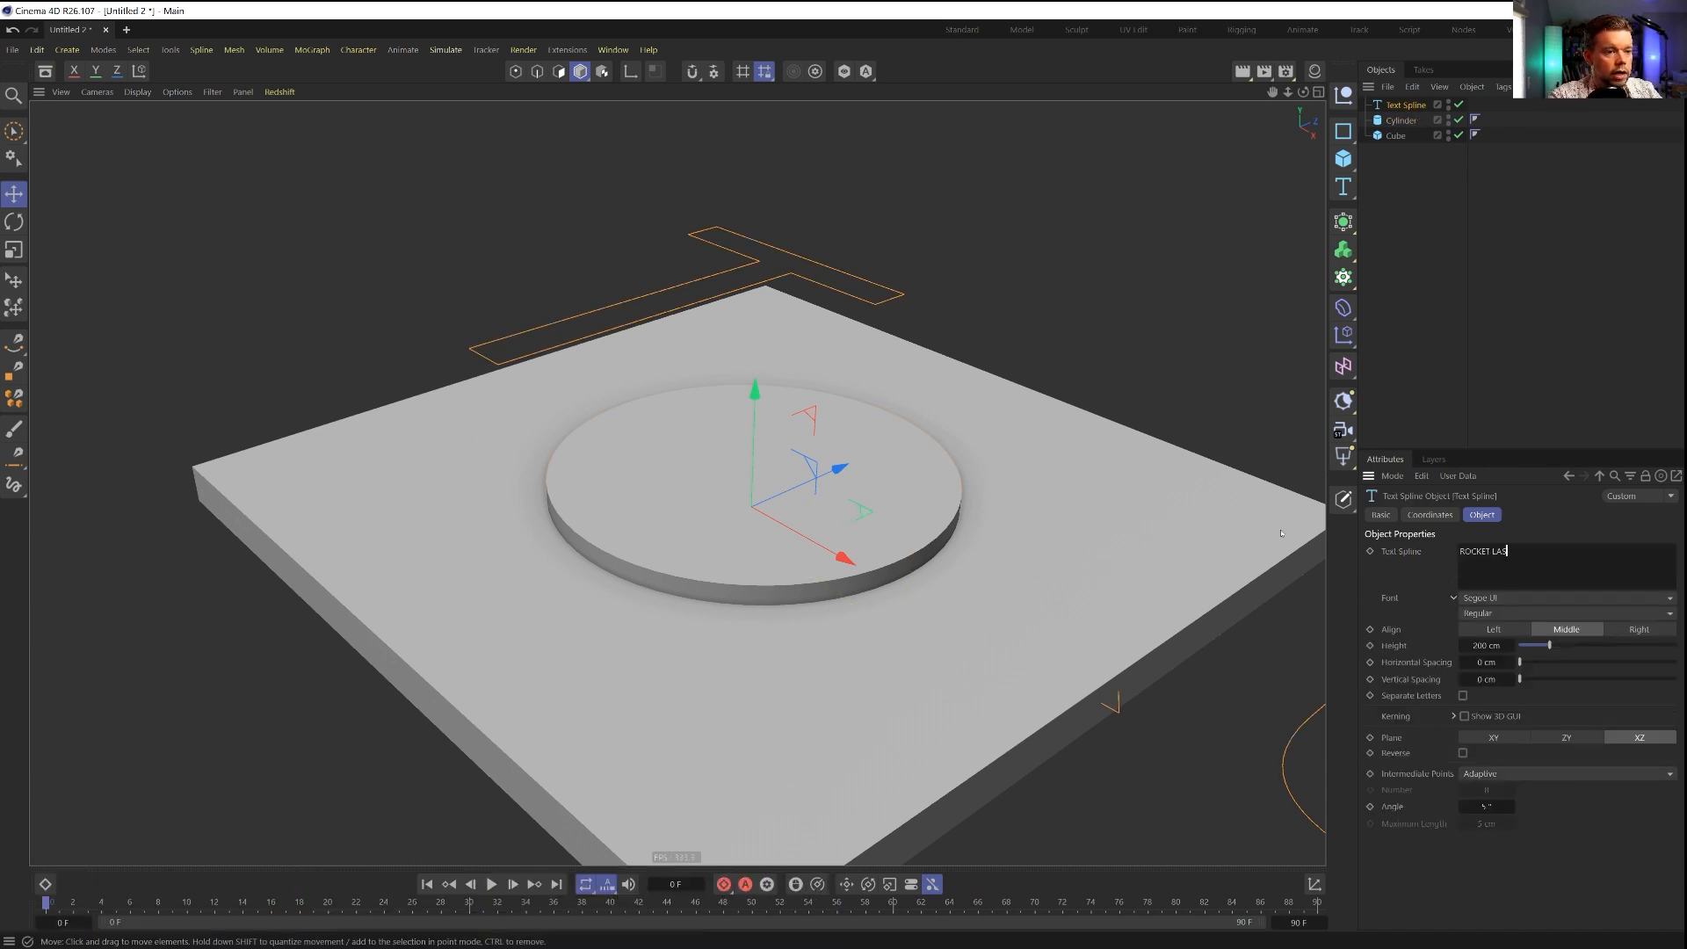
{"action": "type", "text": "SO LIVE"}
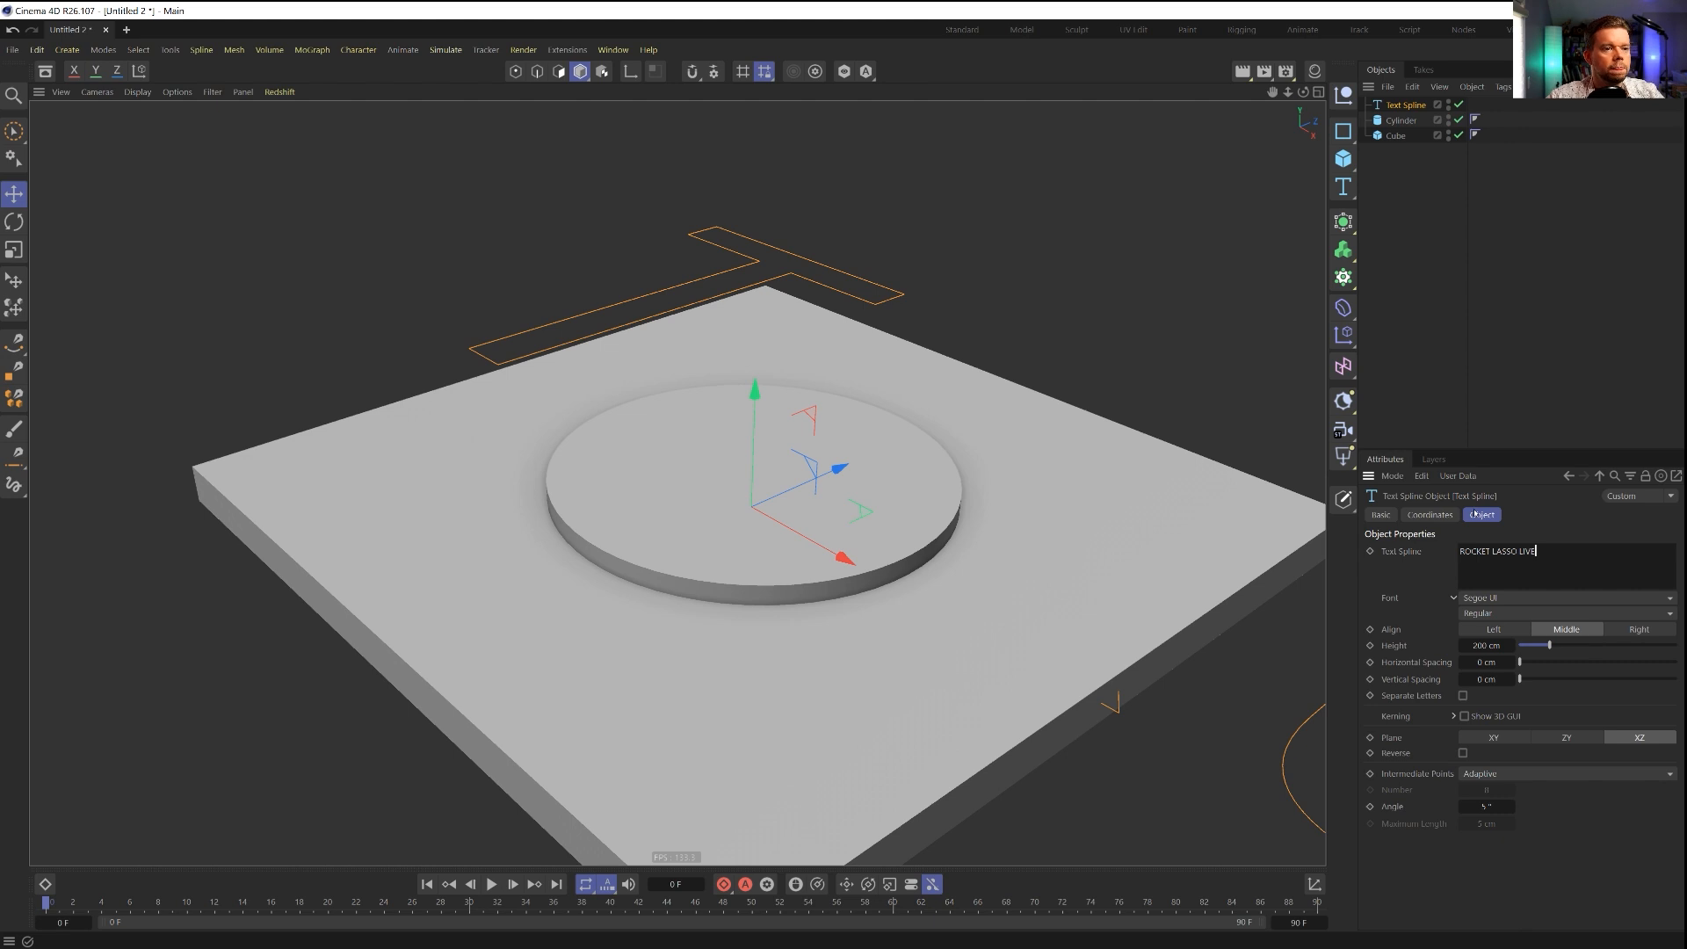
{"action": "left_click", "coordinate": [1544, 513]}
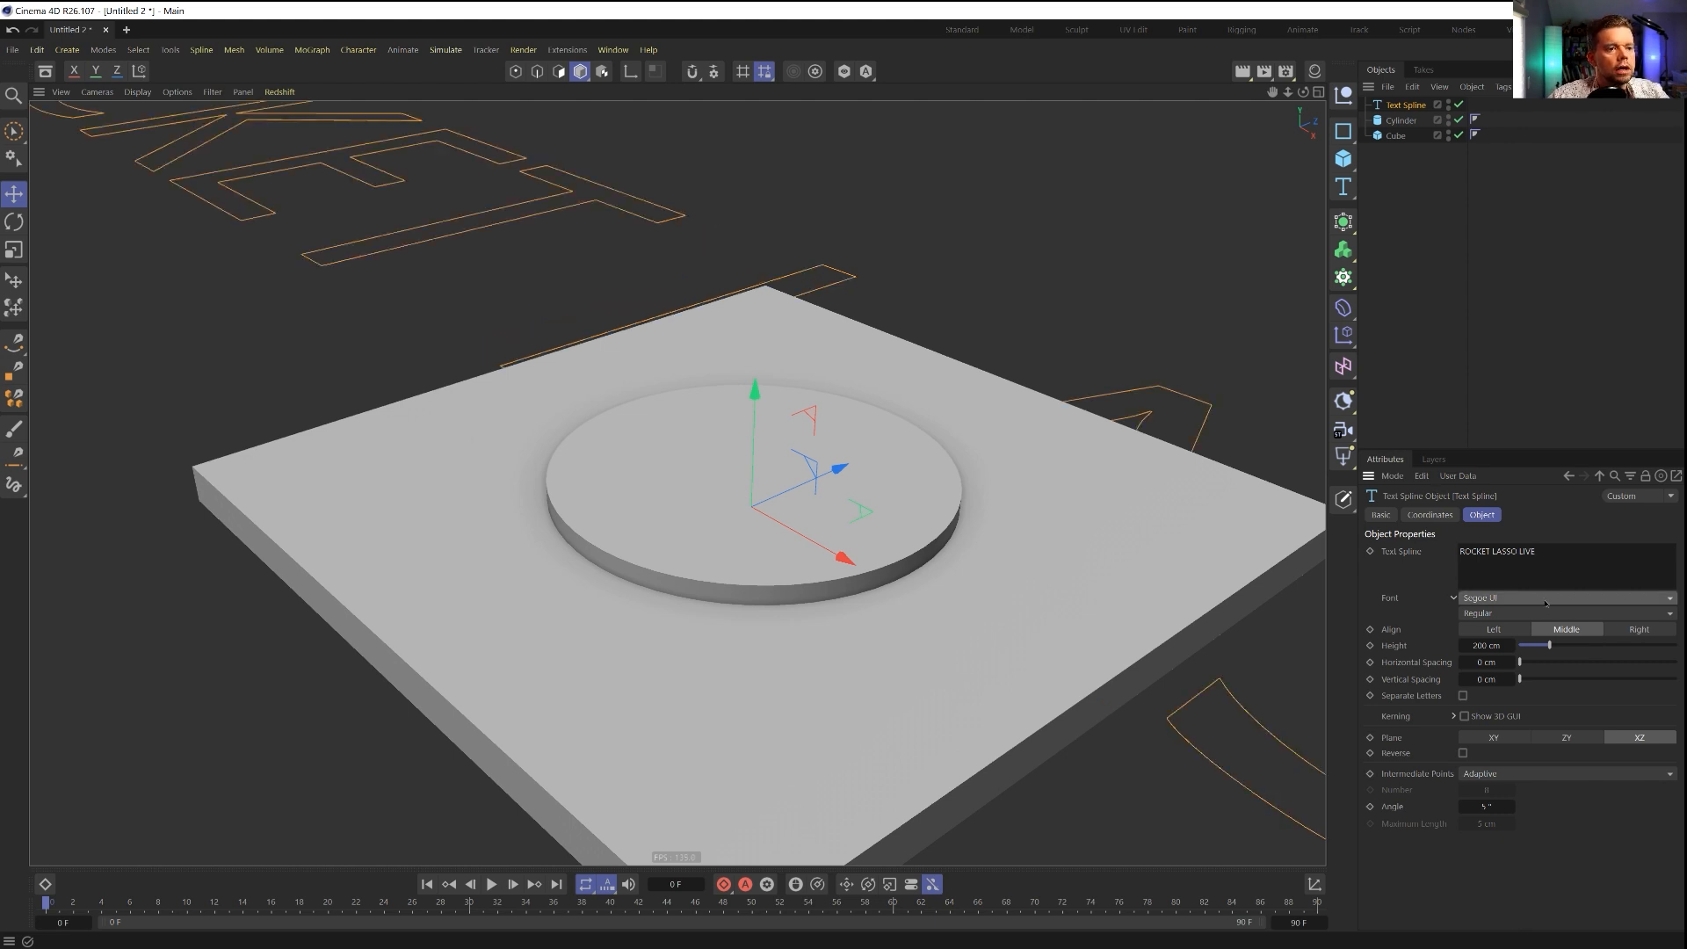
Step: Try the Rockwell Extra Bold font on the text spline and check it against the slab
{"action": "left_click", "coordinate": [1557, 607]}
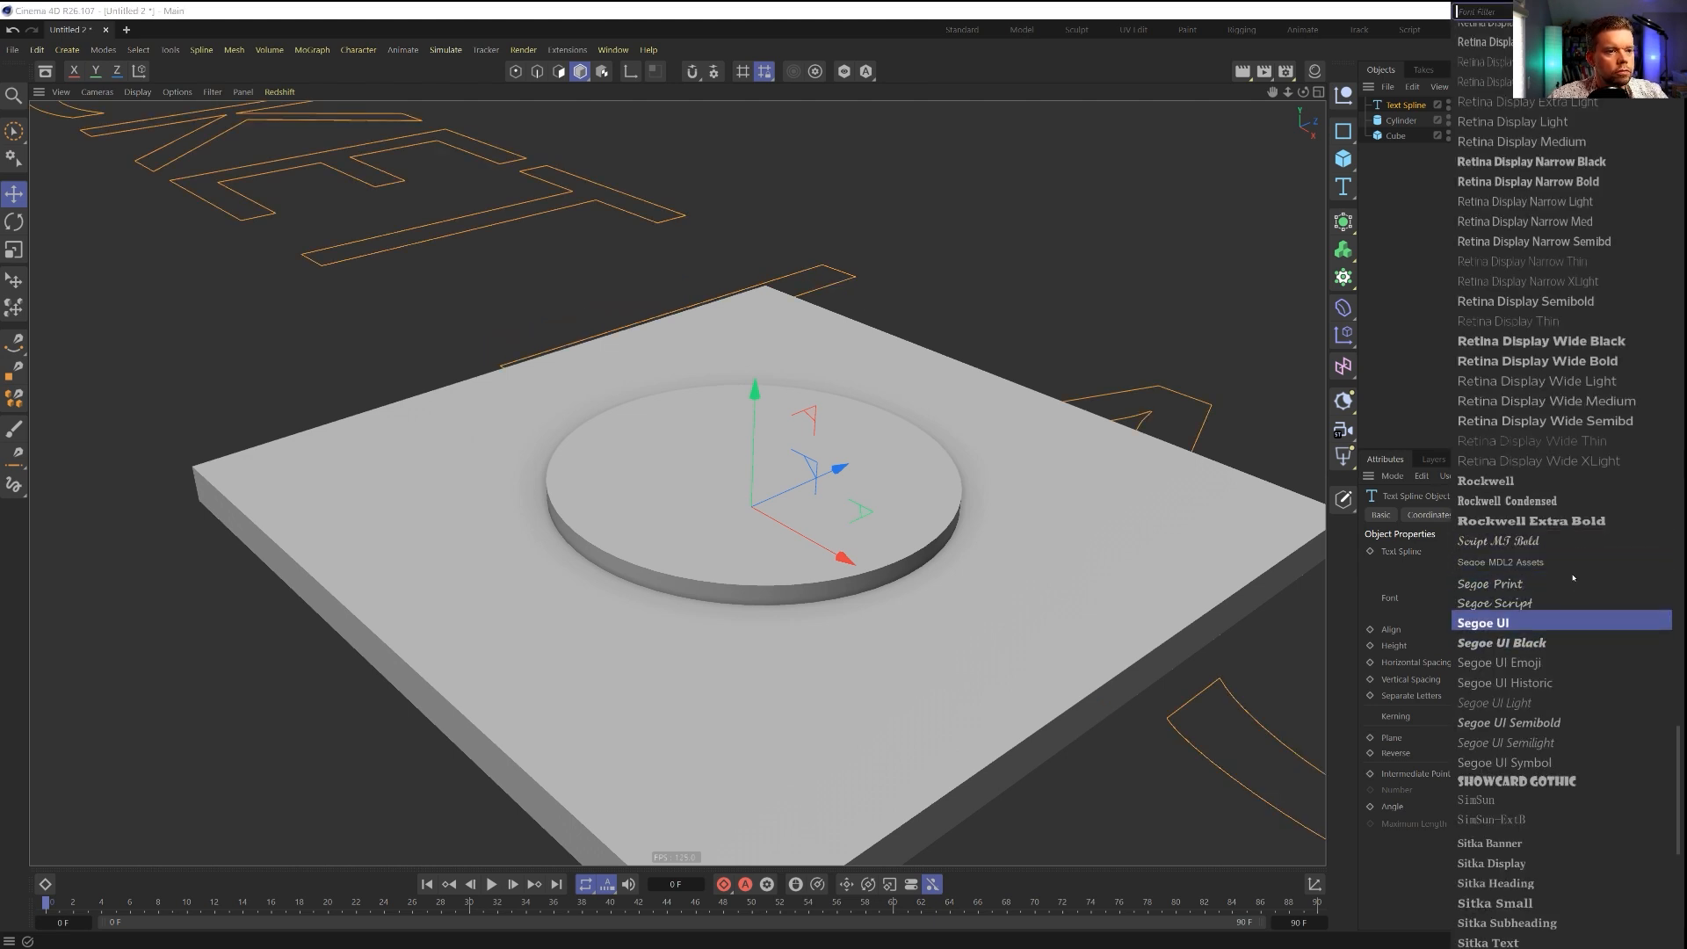
{"action": "left_click", "coordinate": [1544, 523]}
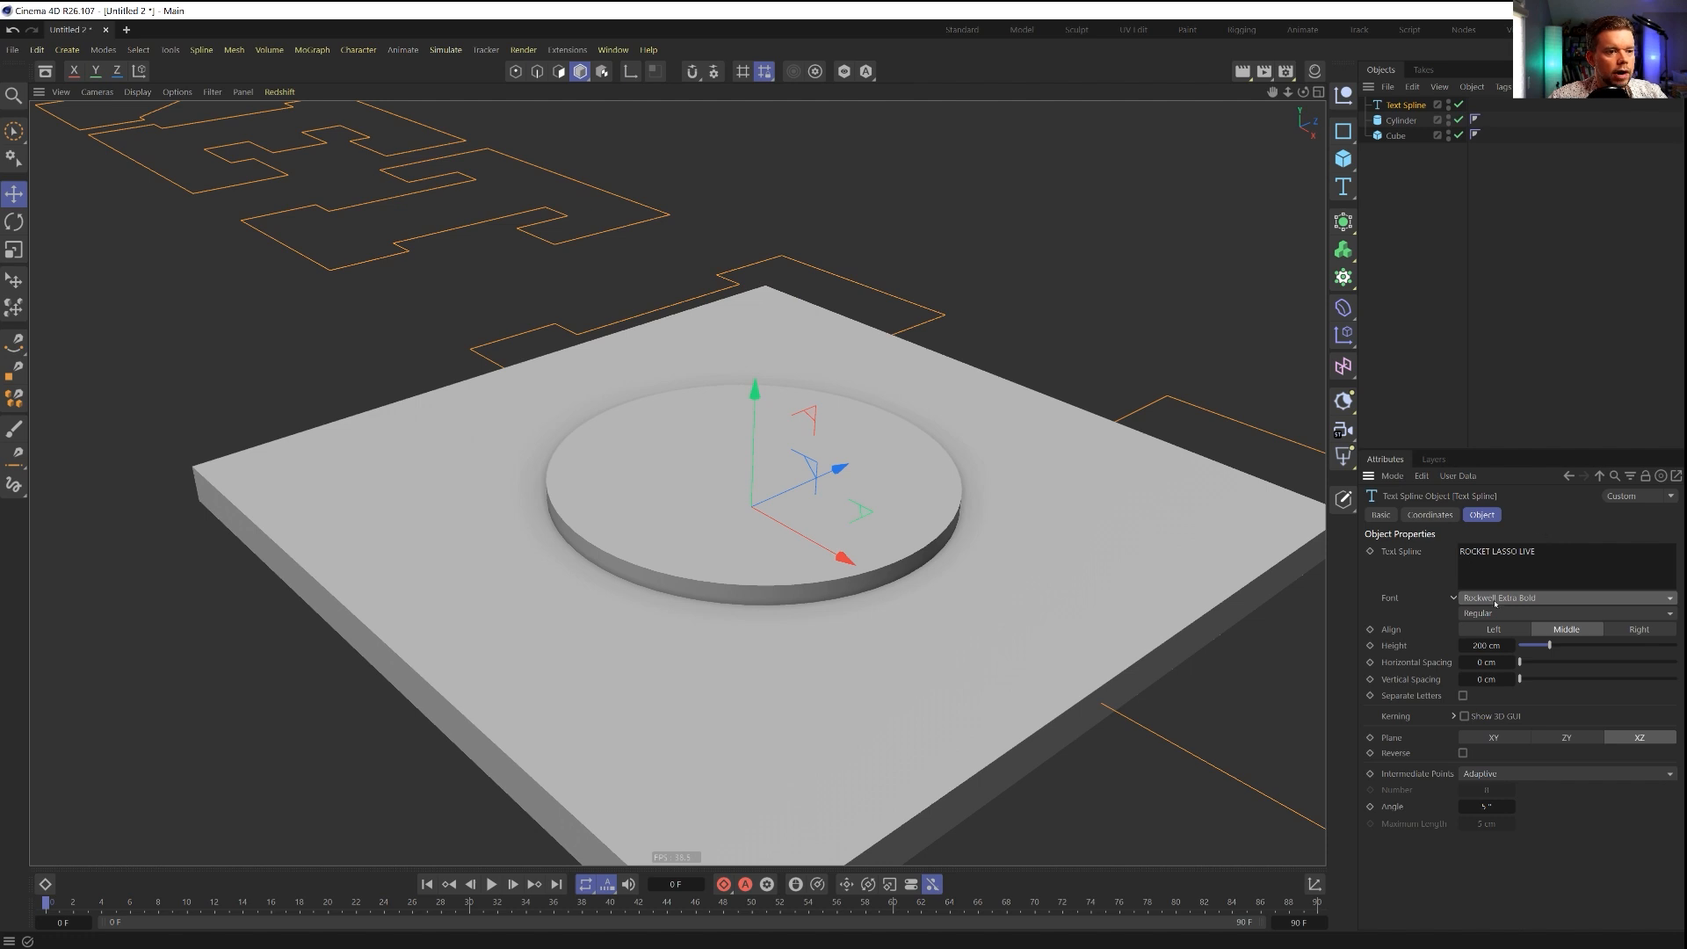
{"action": "scroll", "coordinate": [703, 512], "scroll_direction": "down", "scroll_amount": 5}
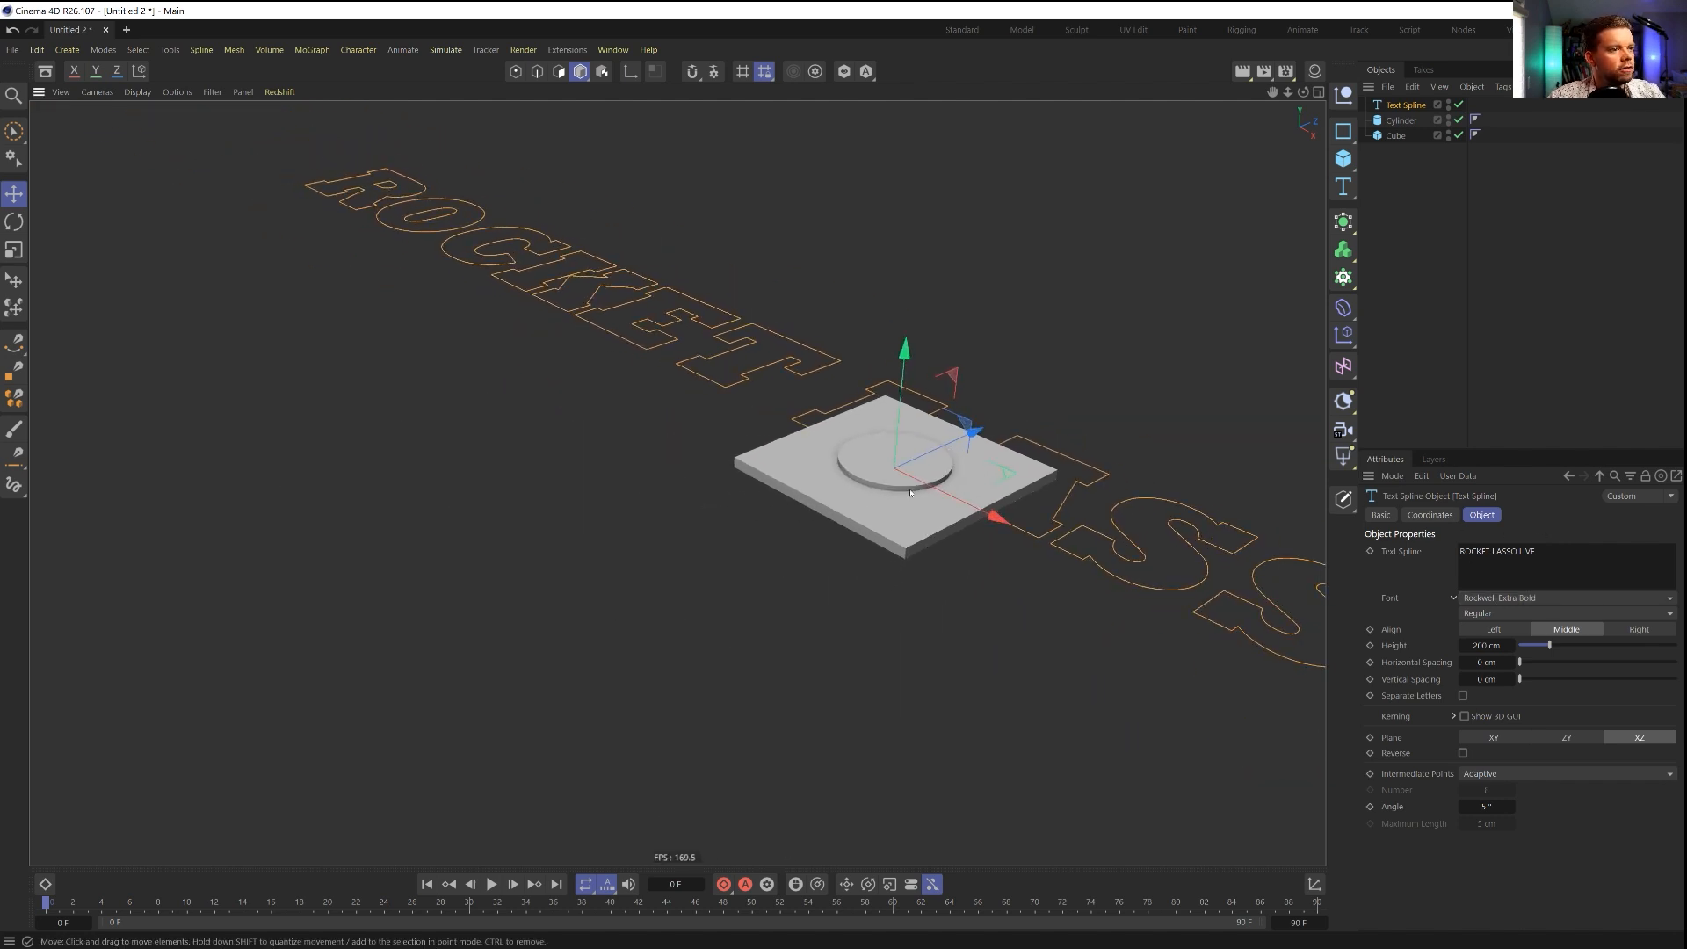
{"action": "left_click_drag", "start_coordinate": [910, 493], "coordinate": [966, 478], "text": "alt"}
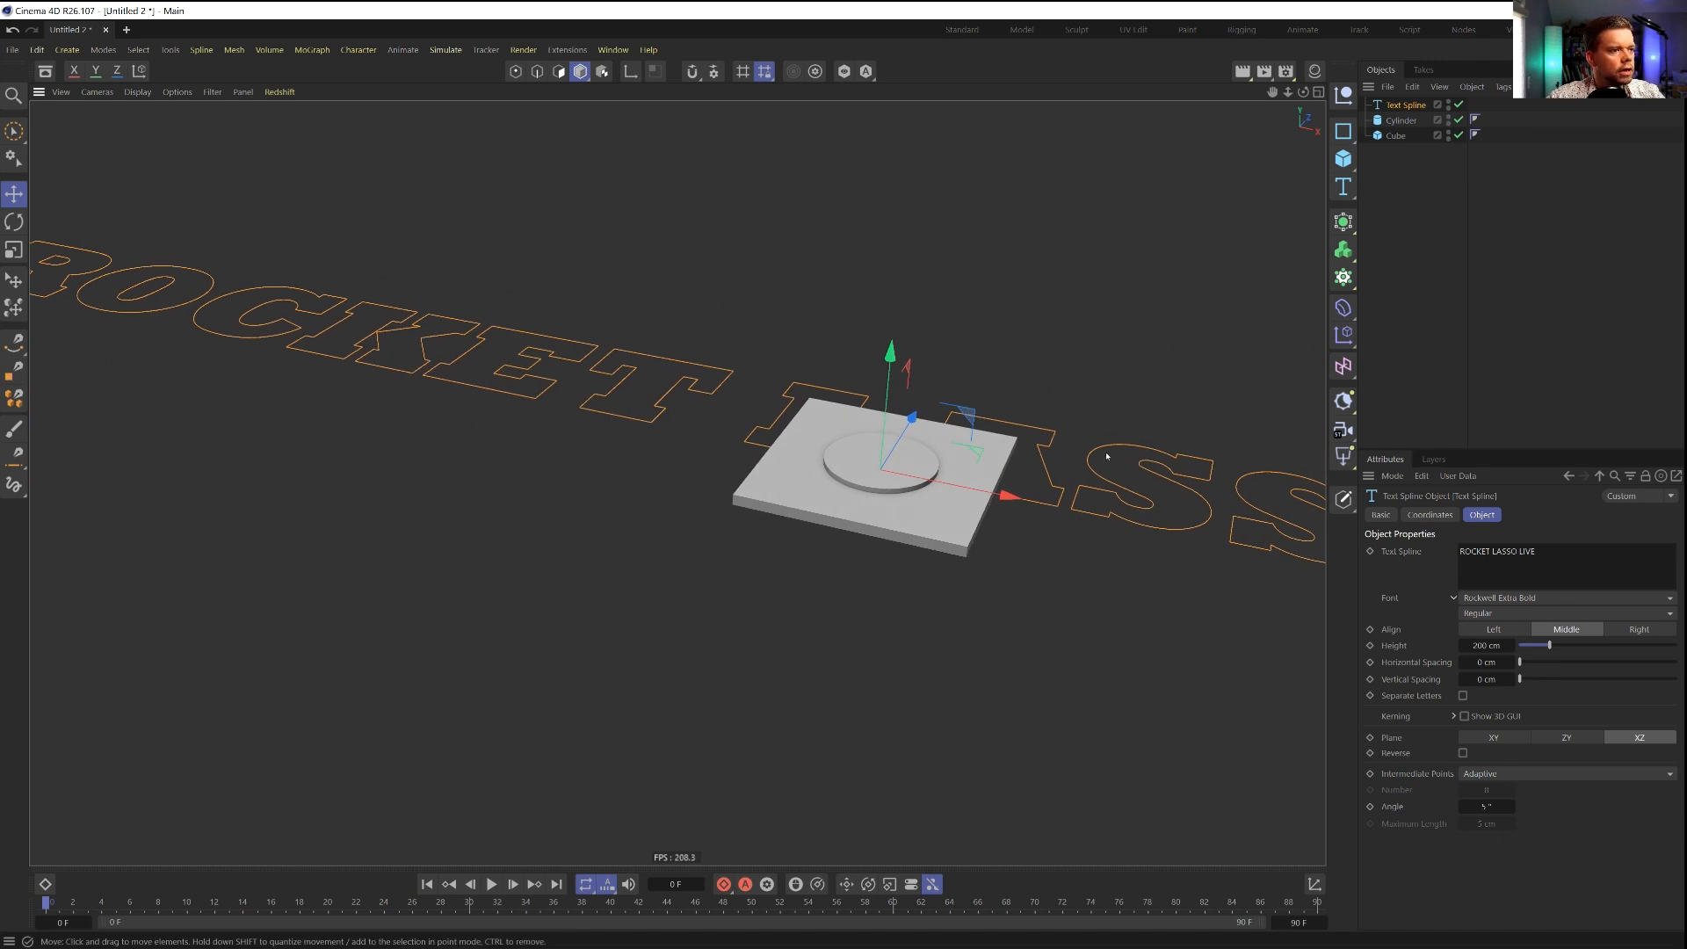
{"action": "right_click_drag", "start_coordinate": [1022, 450], "coordinate": [809, 459], "text": "alt"}
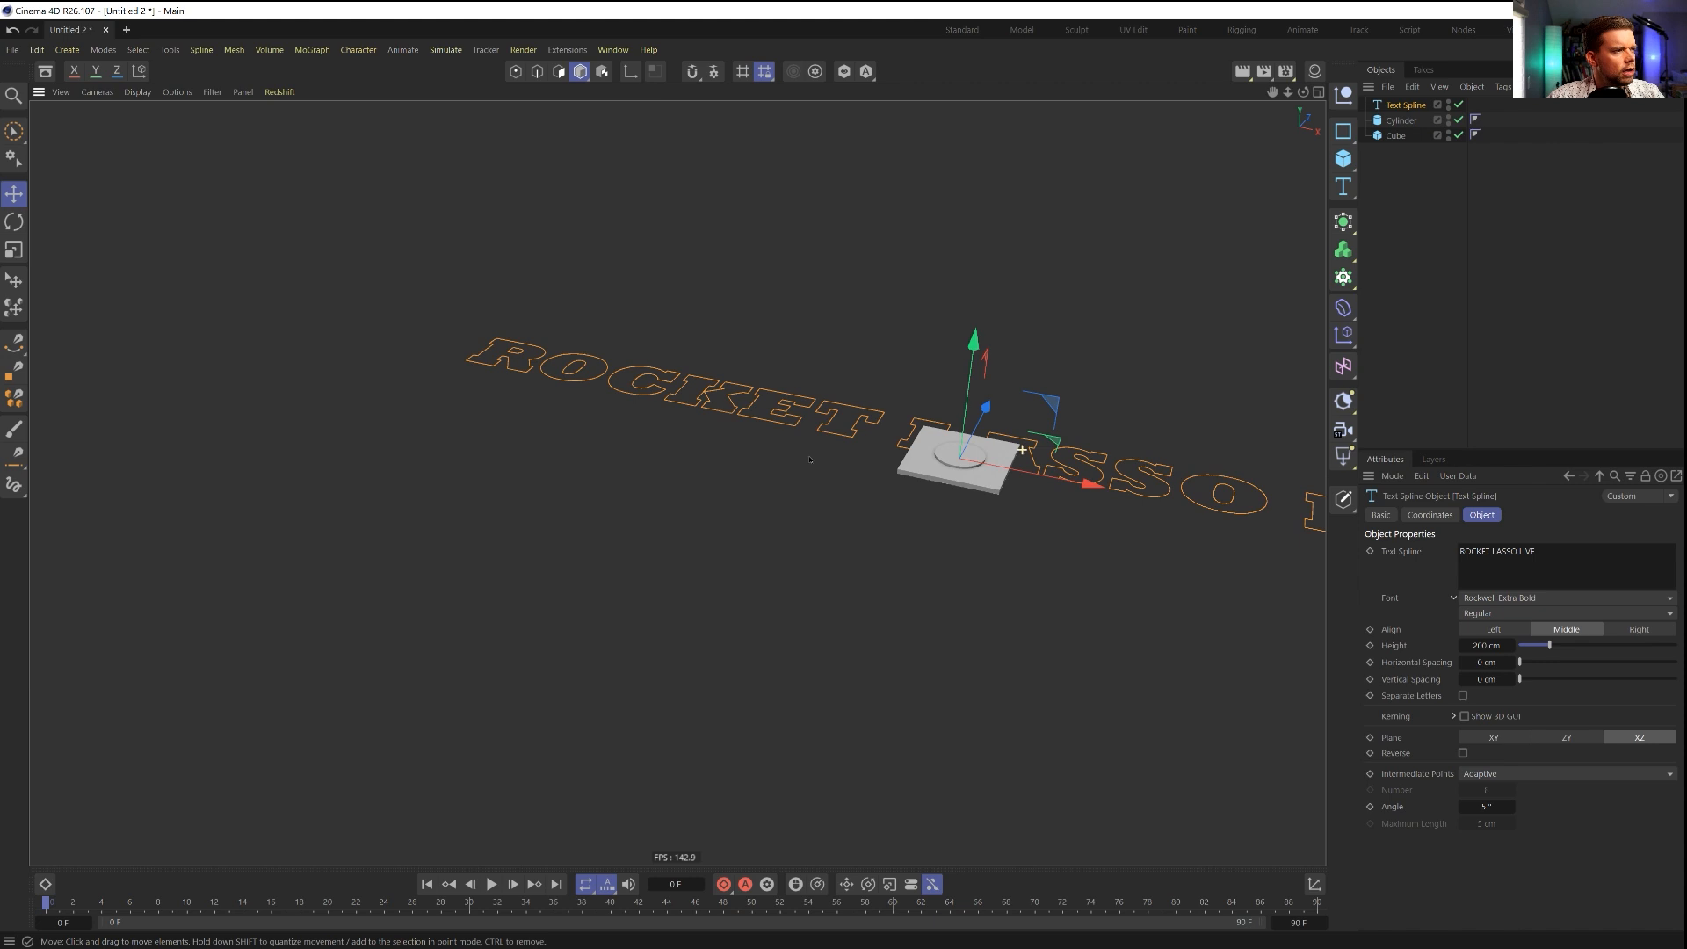
{"action": "scroll", "coordinate": [809, 459], "scroll_direction": "up", "scroll_amount": 5}
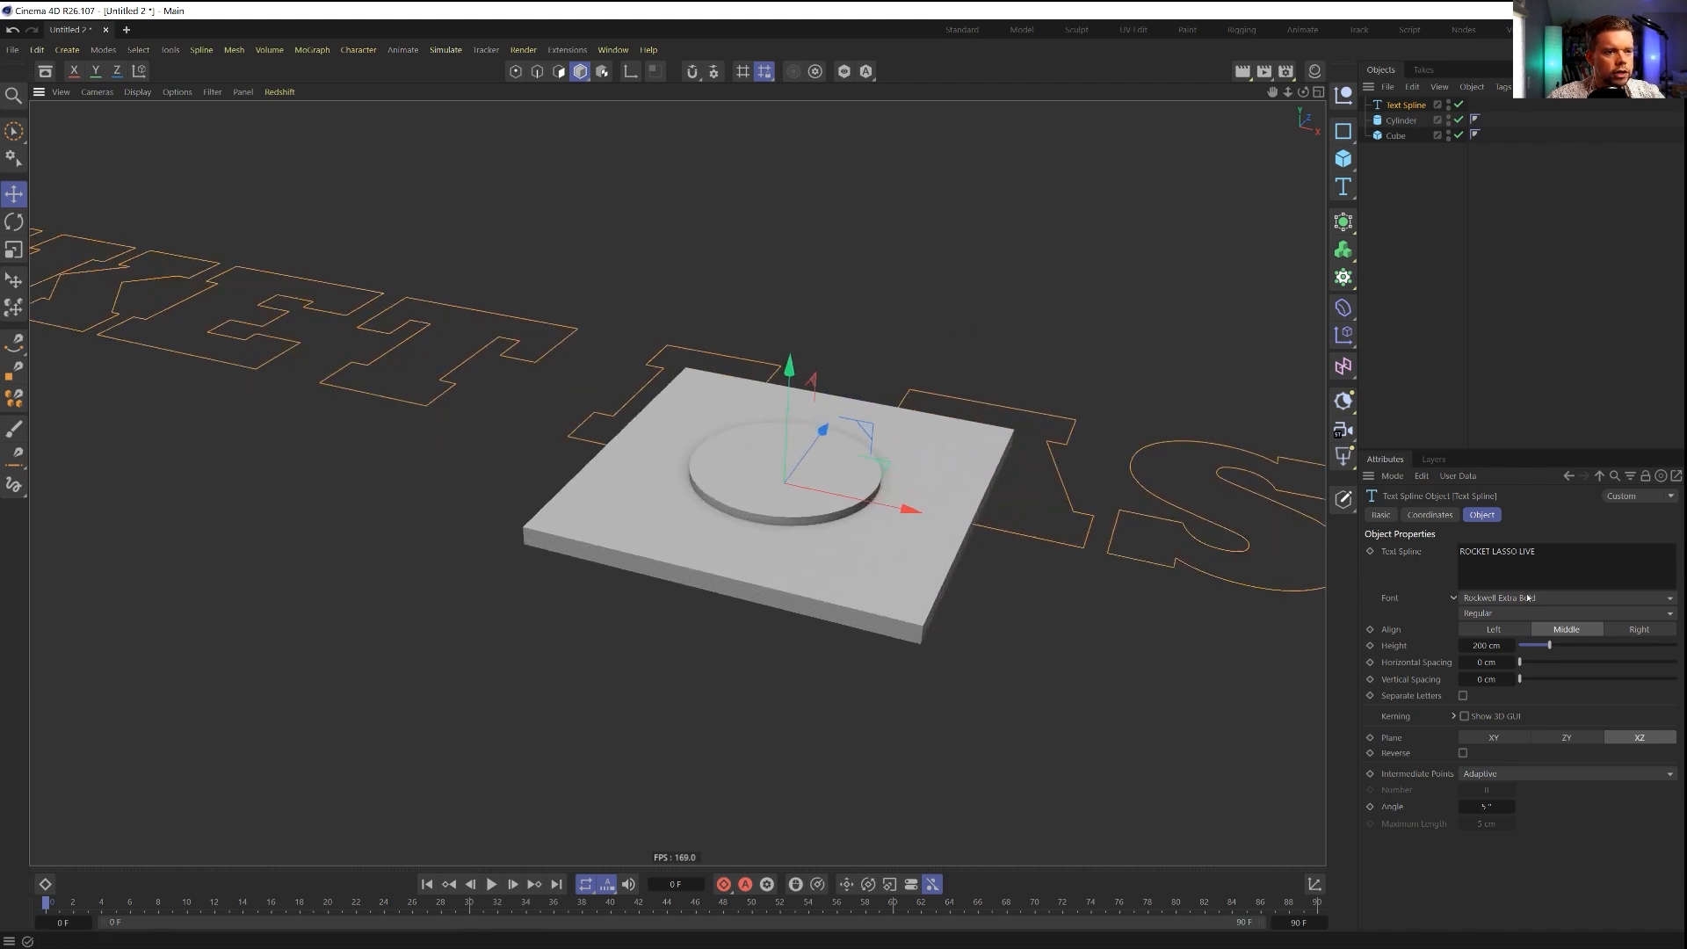
Step: Set the text spline's font to Rockwell
{"action": "left_click", "coordinate": [1526, 597]}
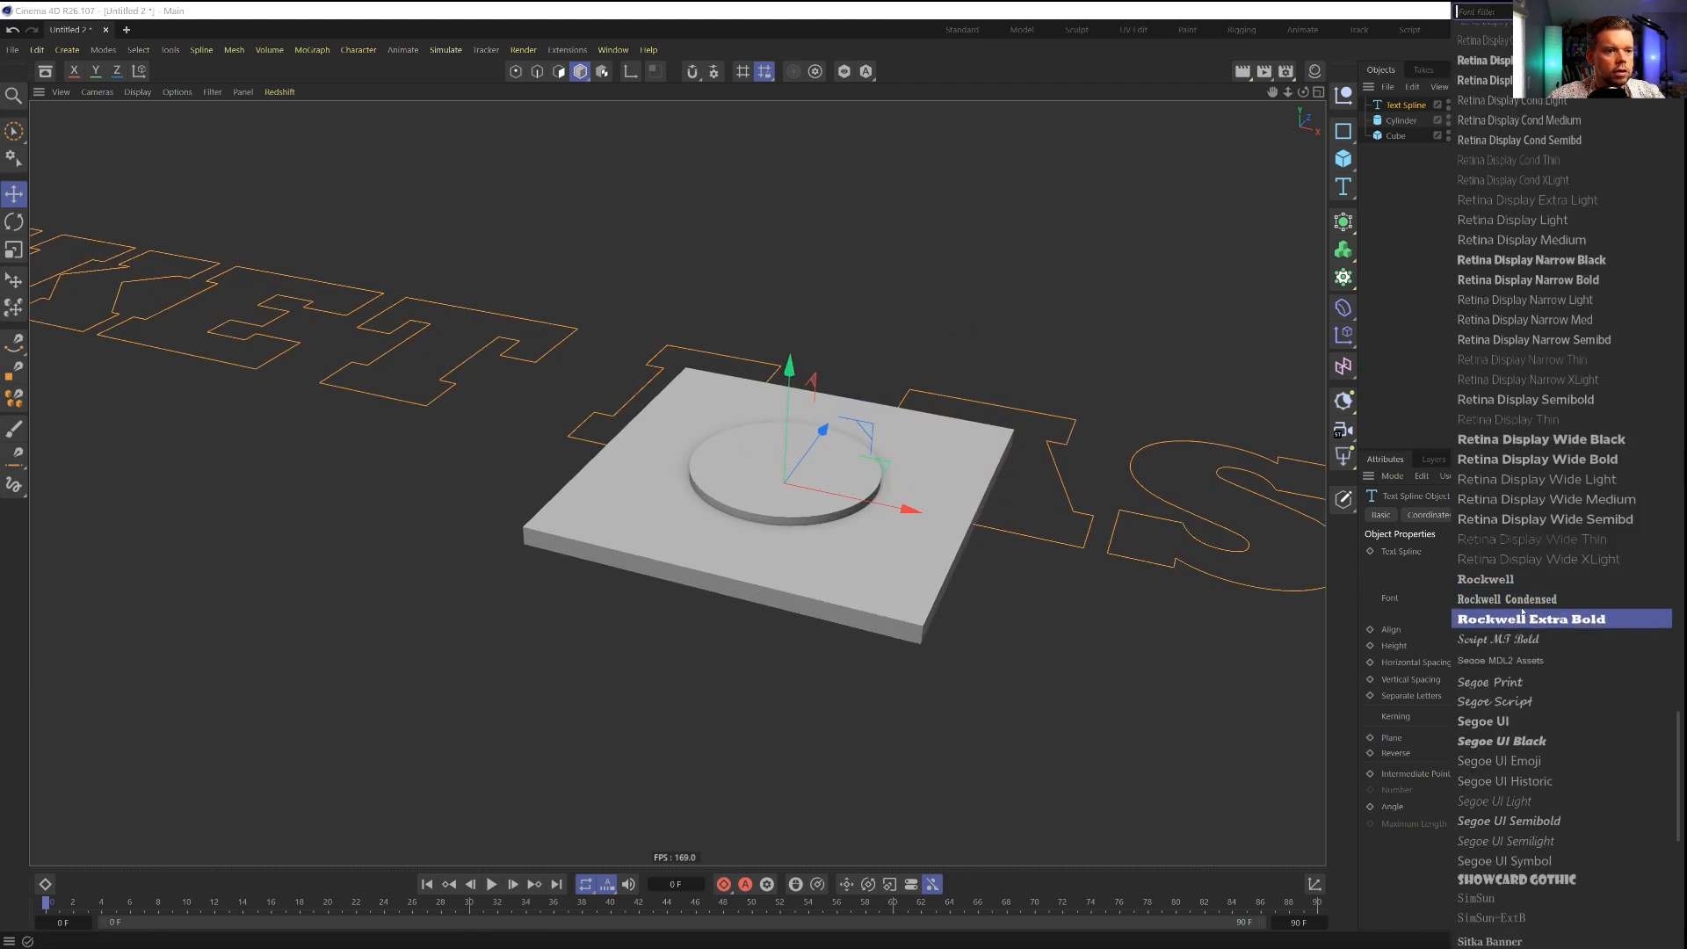
{"action": "left_click", "coordinate": [1493, 579]}
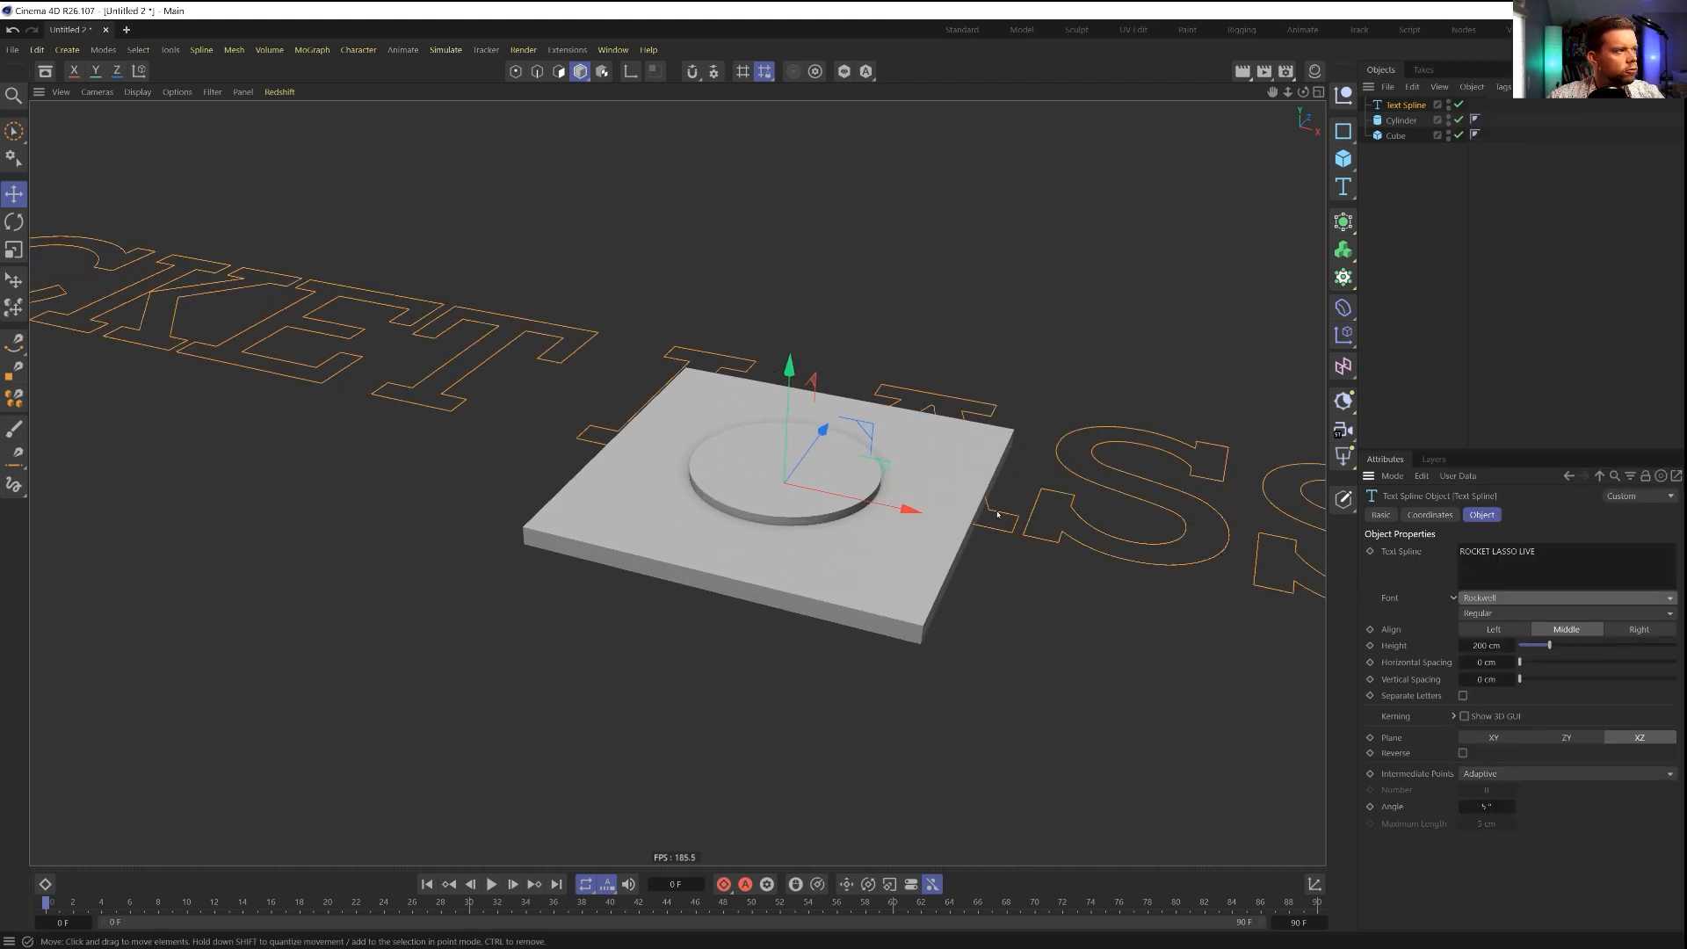
{"action": "scroll", "coordinate": [997, 514], "scroll_direction": "down", "scroll_amount": 4}
{"action": "scroll", "coordinate": [791, 571], "scroll_direction": "up", "scroll_amount": 3}
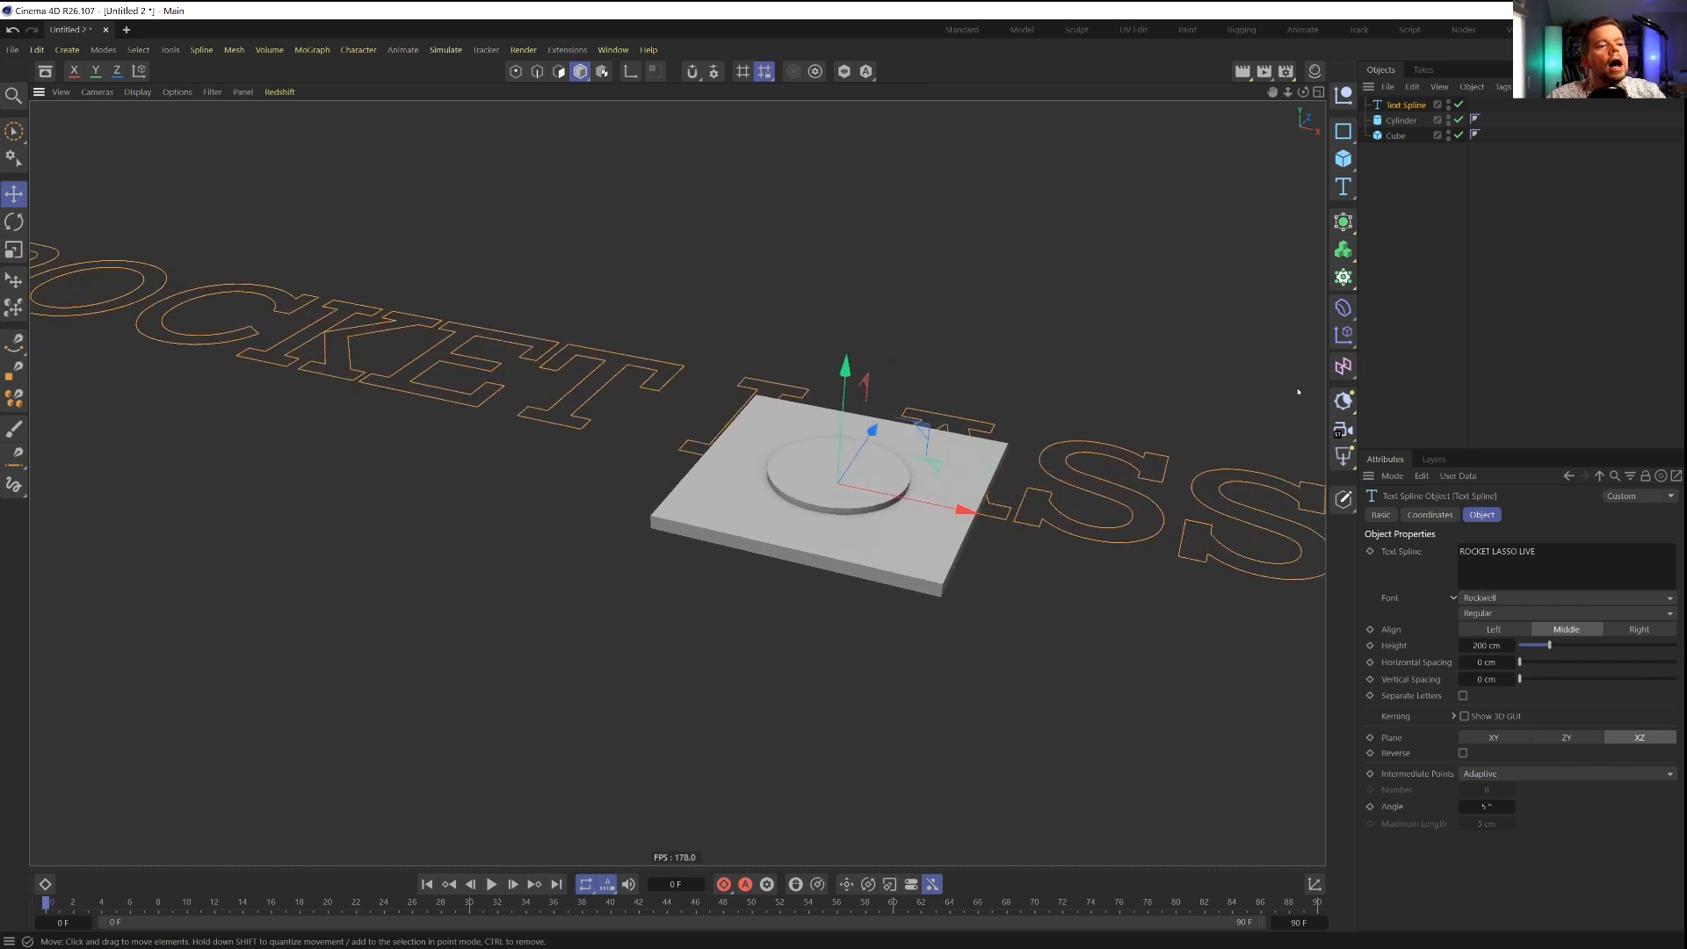
Step: Scale the text spline down to a height of about 18.9 cm and frame it in the top view
{"action": "key", "text": "t"}
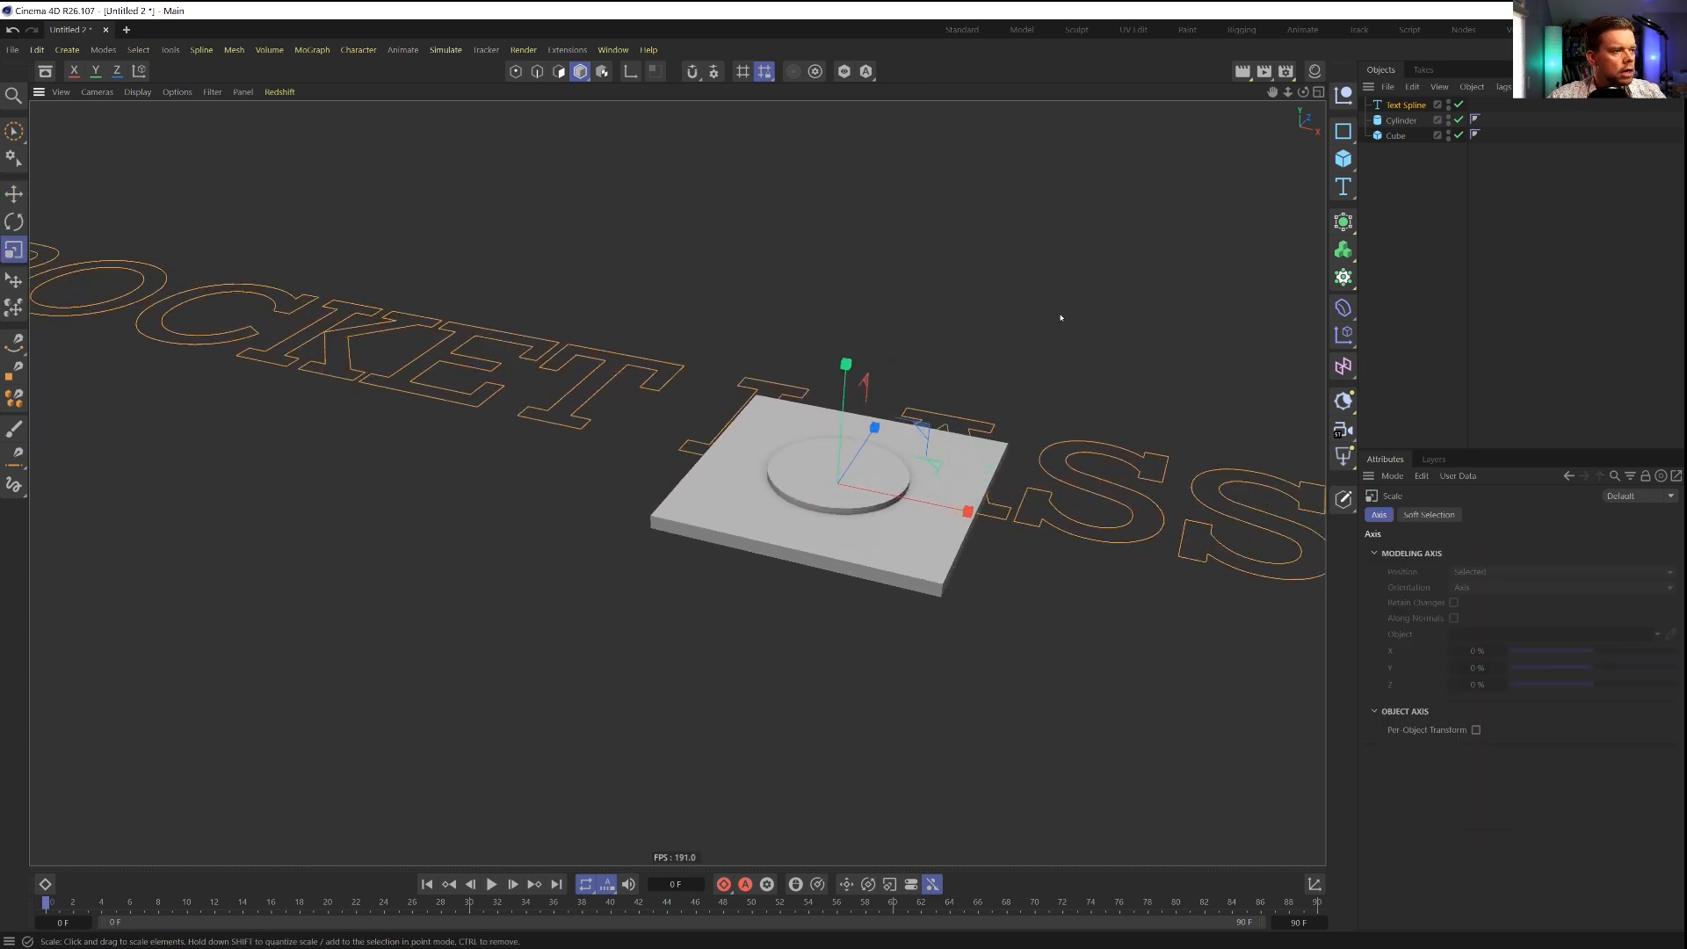
{"action": "left_click_drag", "start_coordinate": [1057, 313], "coordinate": [564, 491]}
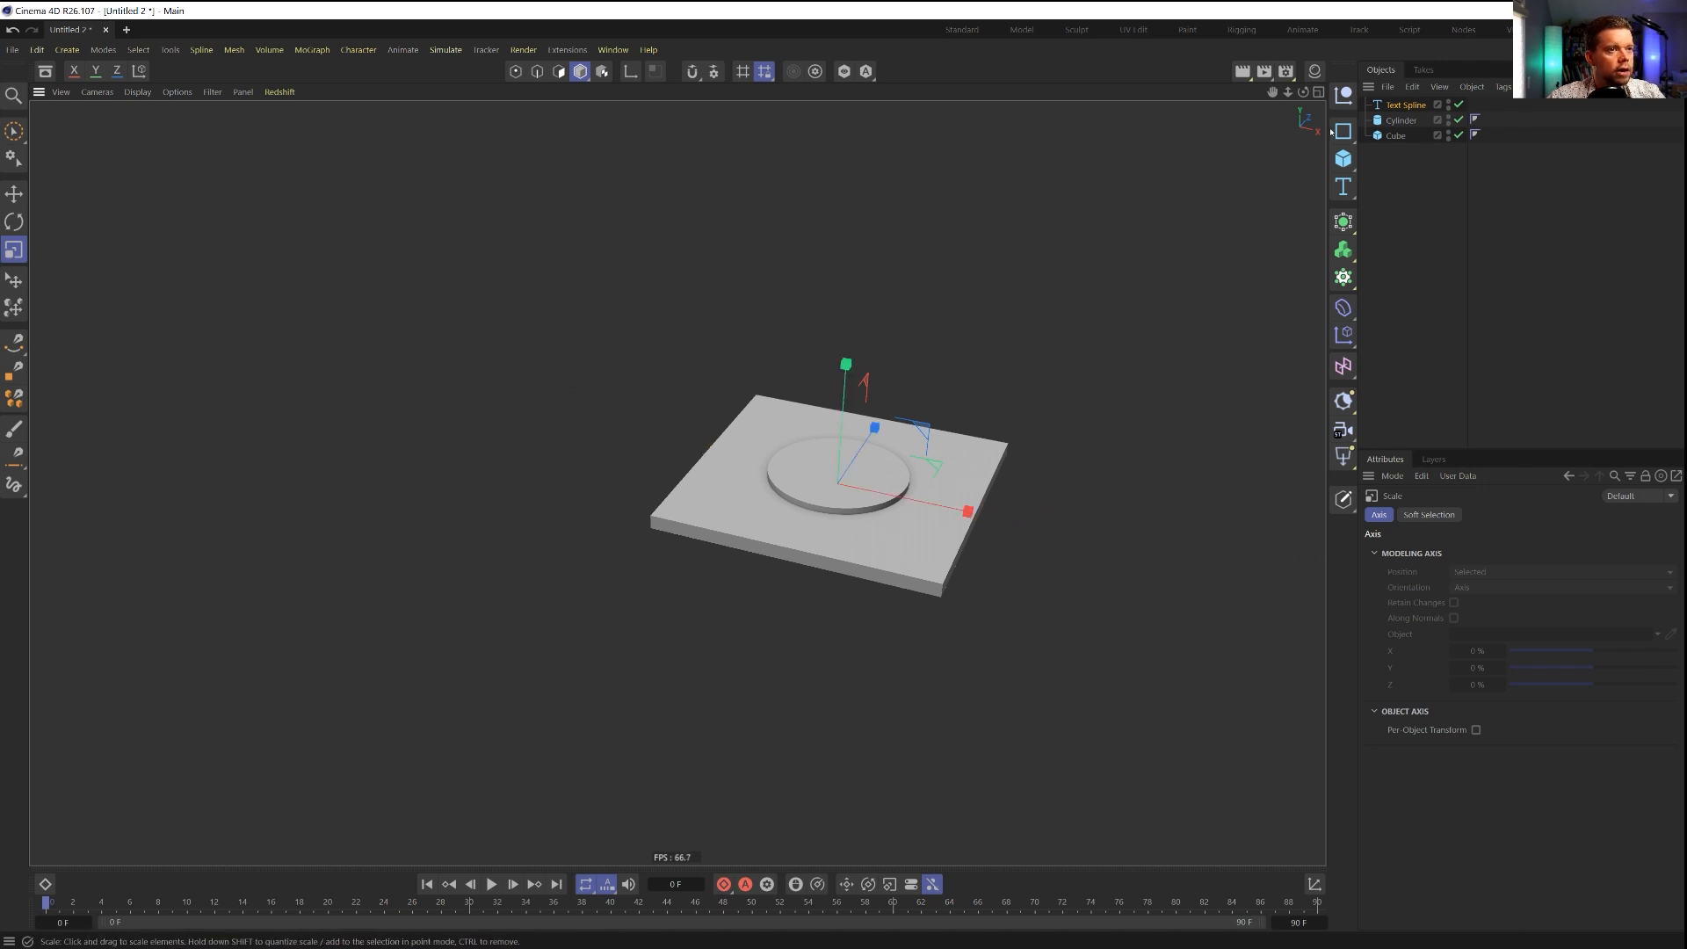
{"action": "middle_click", "coordinate": [1141, 219]}
{"action": "middle_click", "coordinate": [1139, 219]}
{"action": "key", "text": "s"}
{"action": "right_click_drag", "start_coordinate": [892, 432], "coordinate": [837, 448], "text": "alt"}
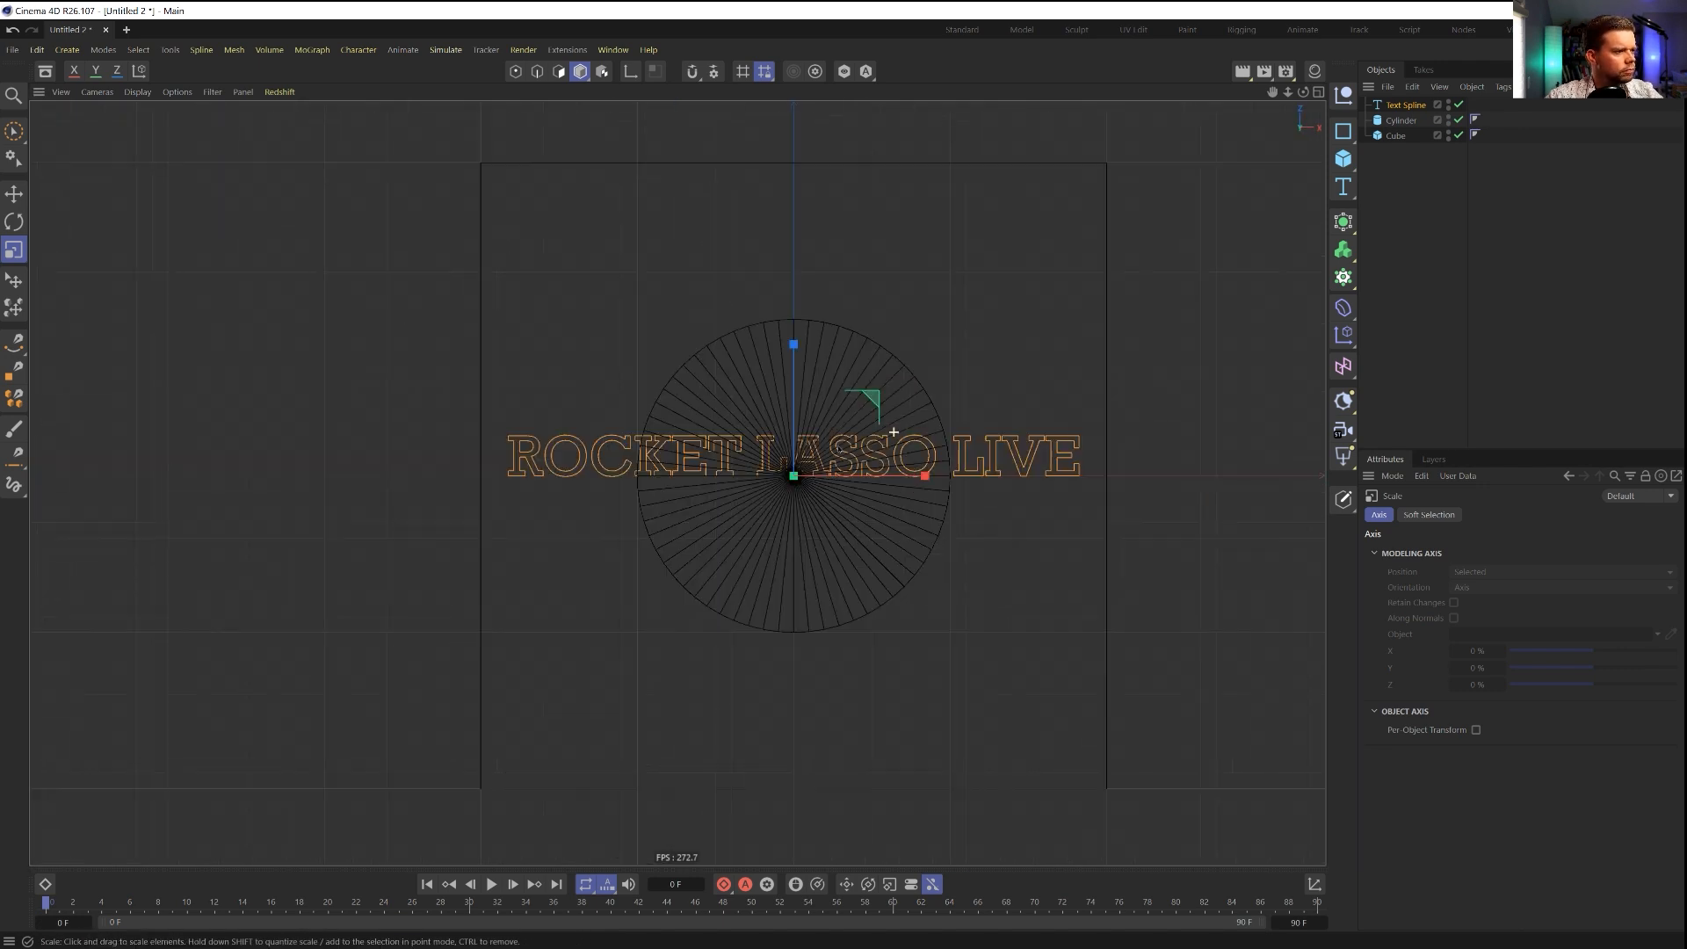
{"action": "scroll", "coordinate": [839, 415], "scroll_direction": "up", "scroll_amount": 2}
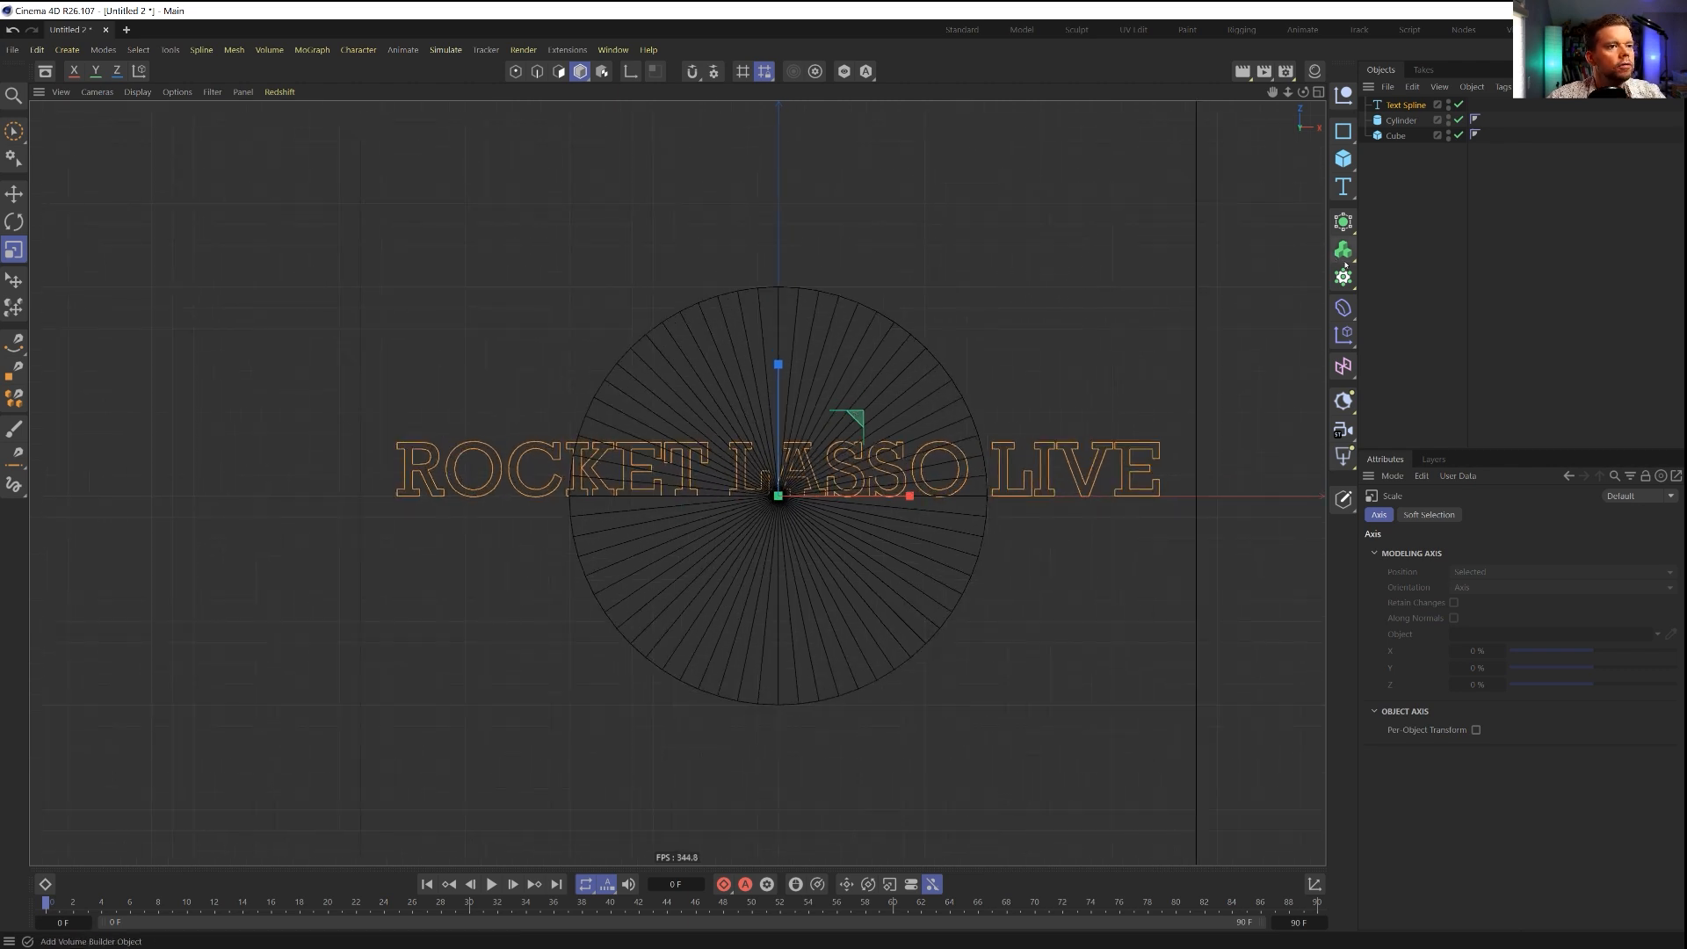
Step: Add an arc spline at the disc's centre and scale it down to a radius of about 47.6 cm
{"action": "left_click", "coordinate": [1342, 307]}
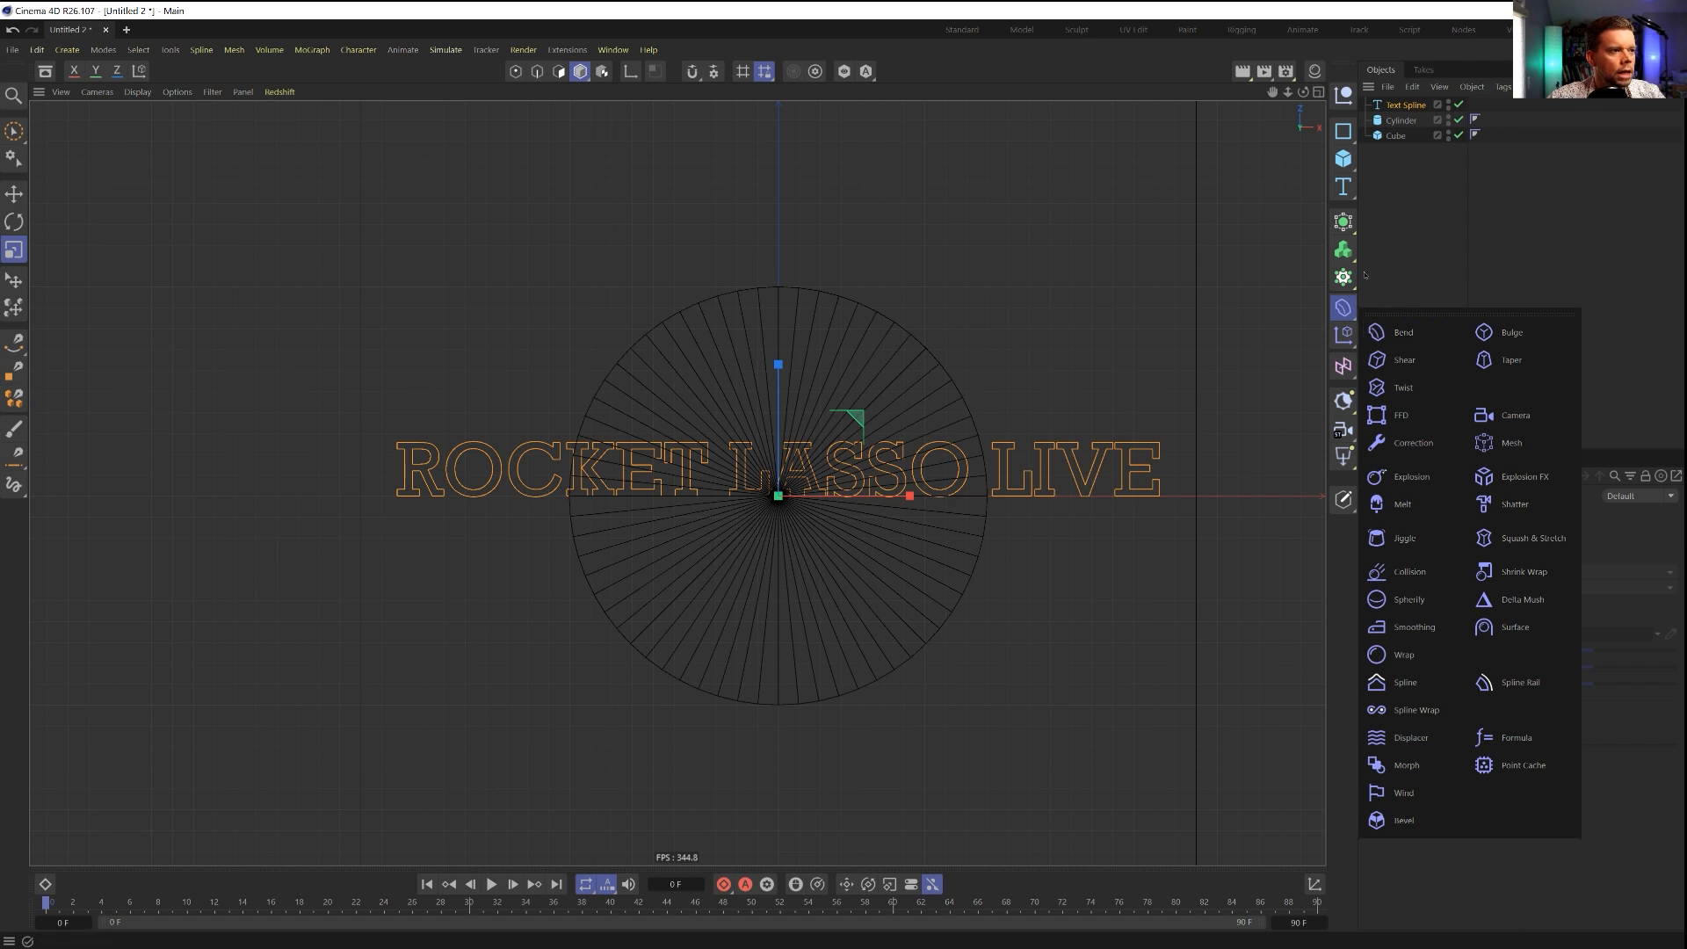
{"action": "left_click", "coordinate": [1342, 186]}
{"action": "left_click", "coordinate": [1350, 136]}
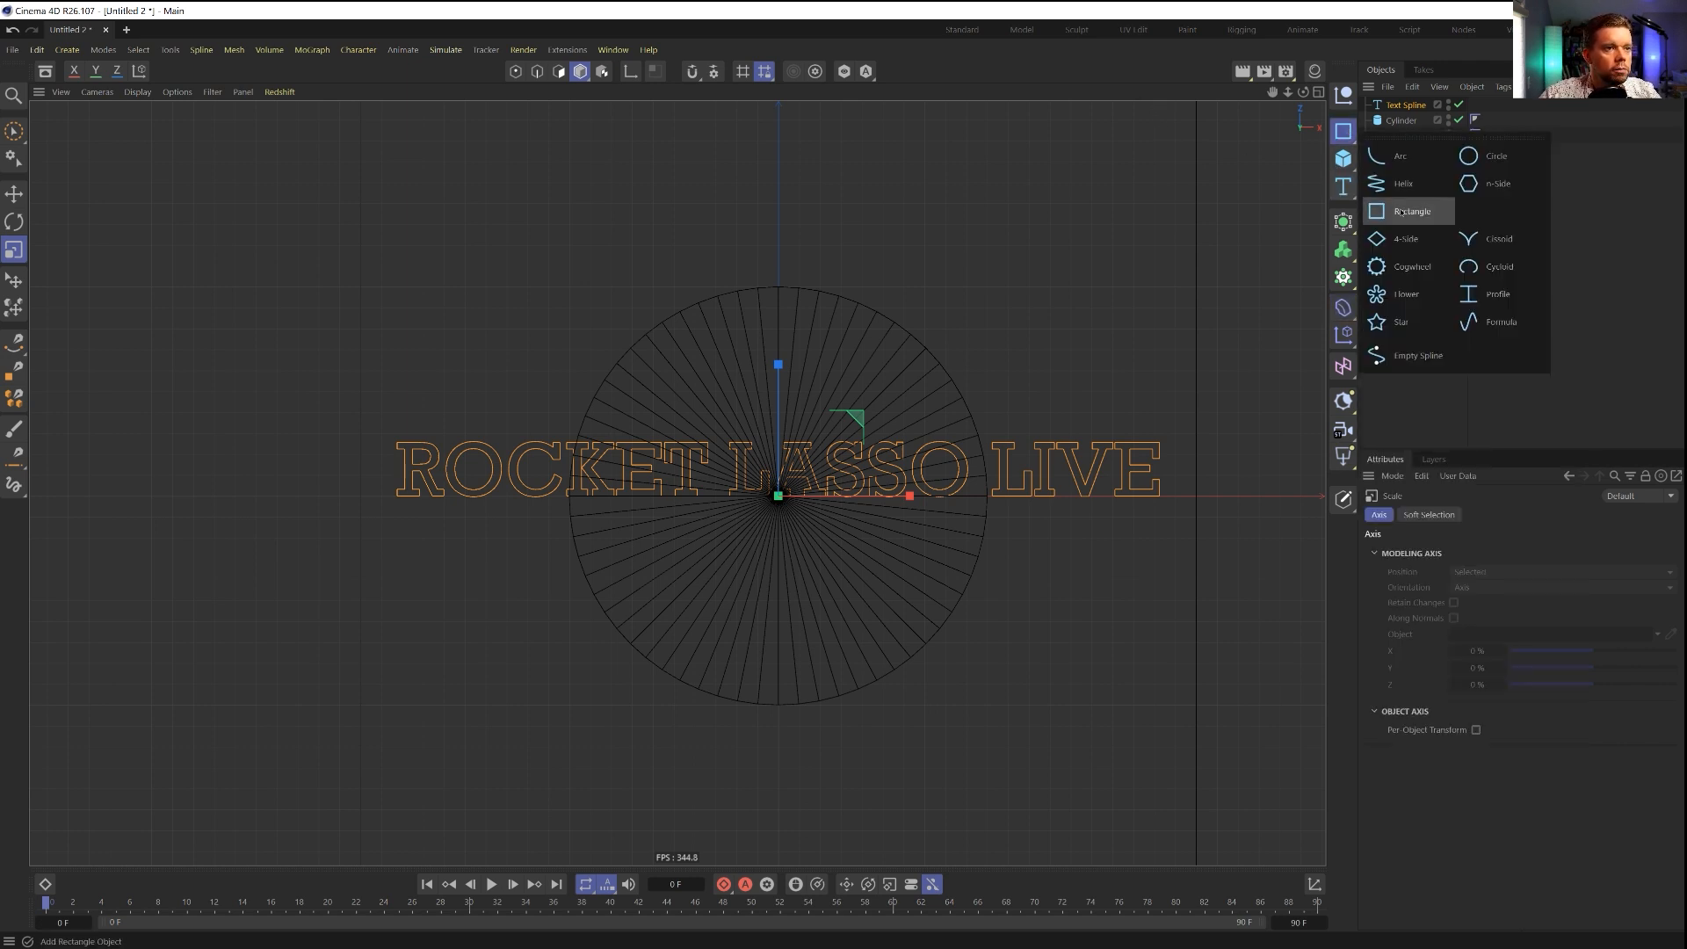
{"action": "left_click", "coordinate": [1396, 161]}
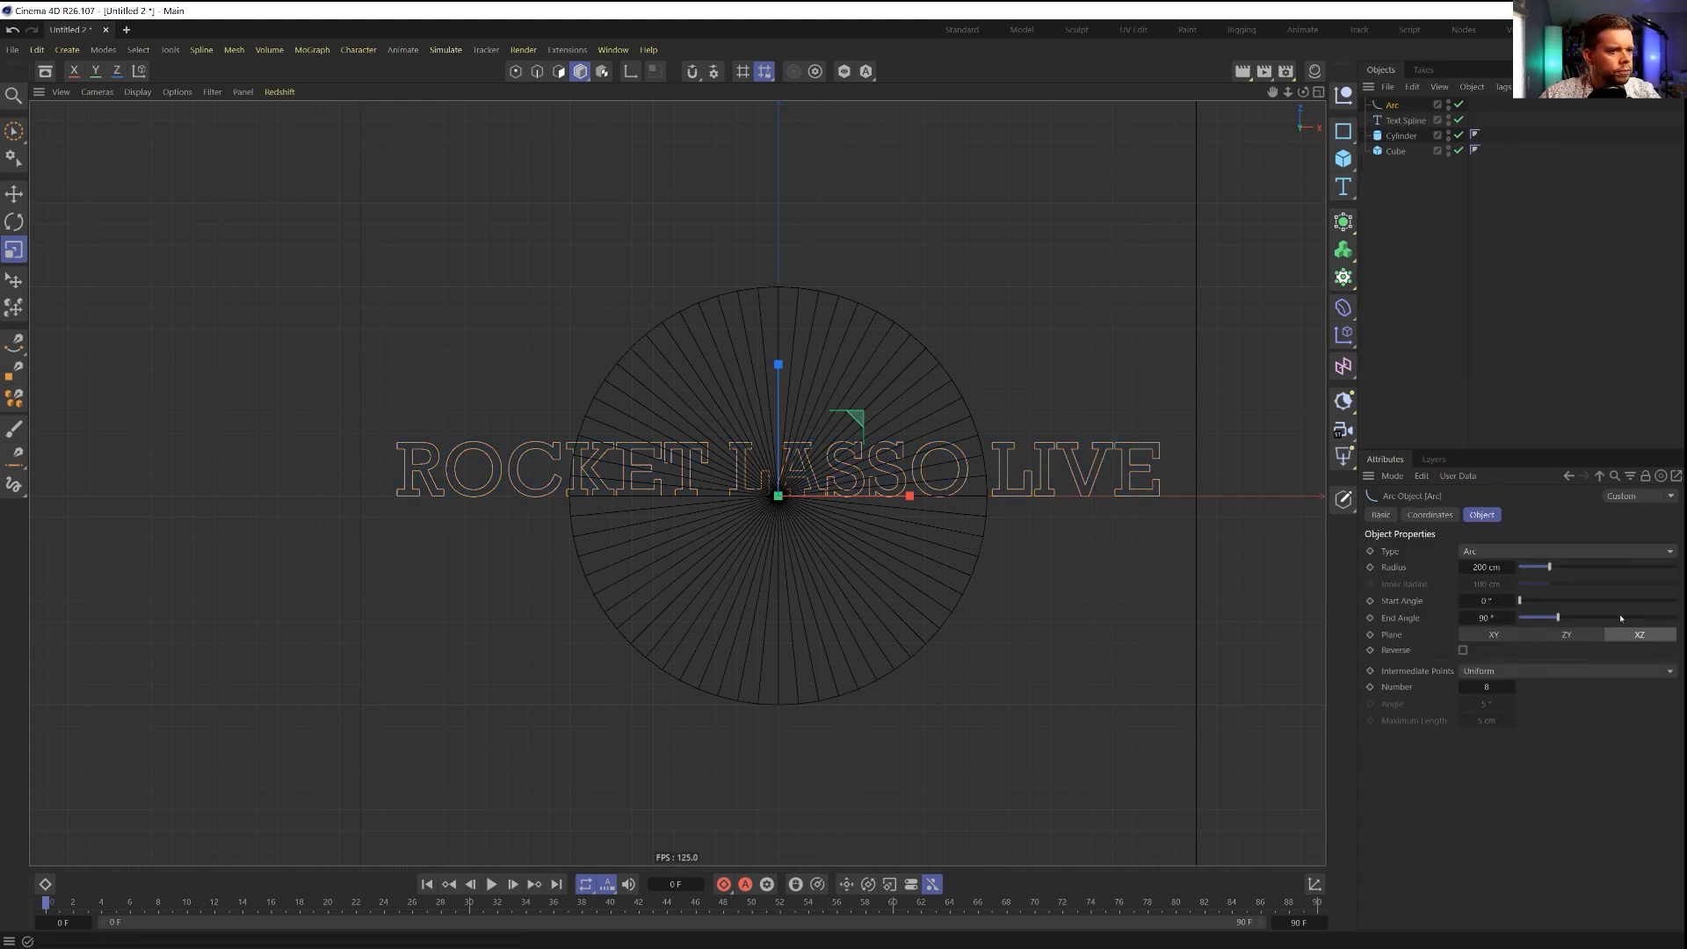
{"action": "left_click", "coordinate": [1566, 634]}
{"action": "left_click_drag", "start_coordinate": [1130, 396], "coordinate": [688, 514]}
{"action": "left_click", "coordinate": [1388, 87]}
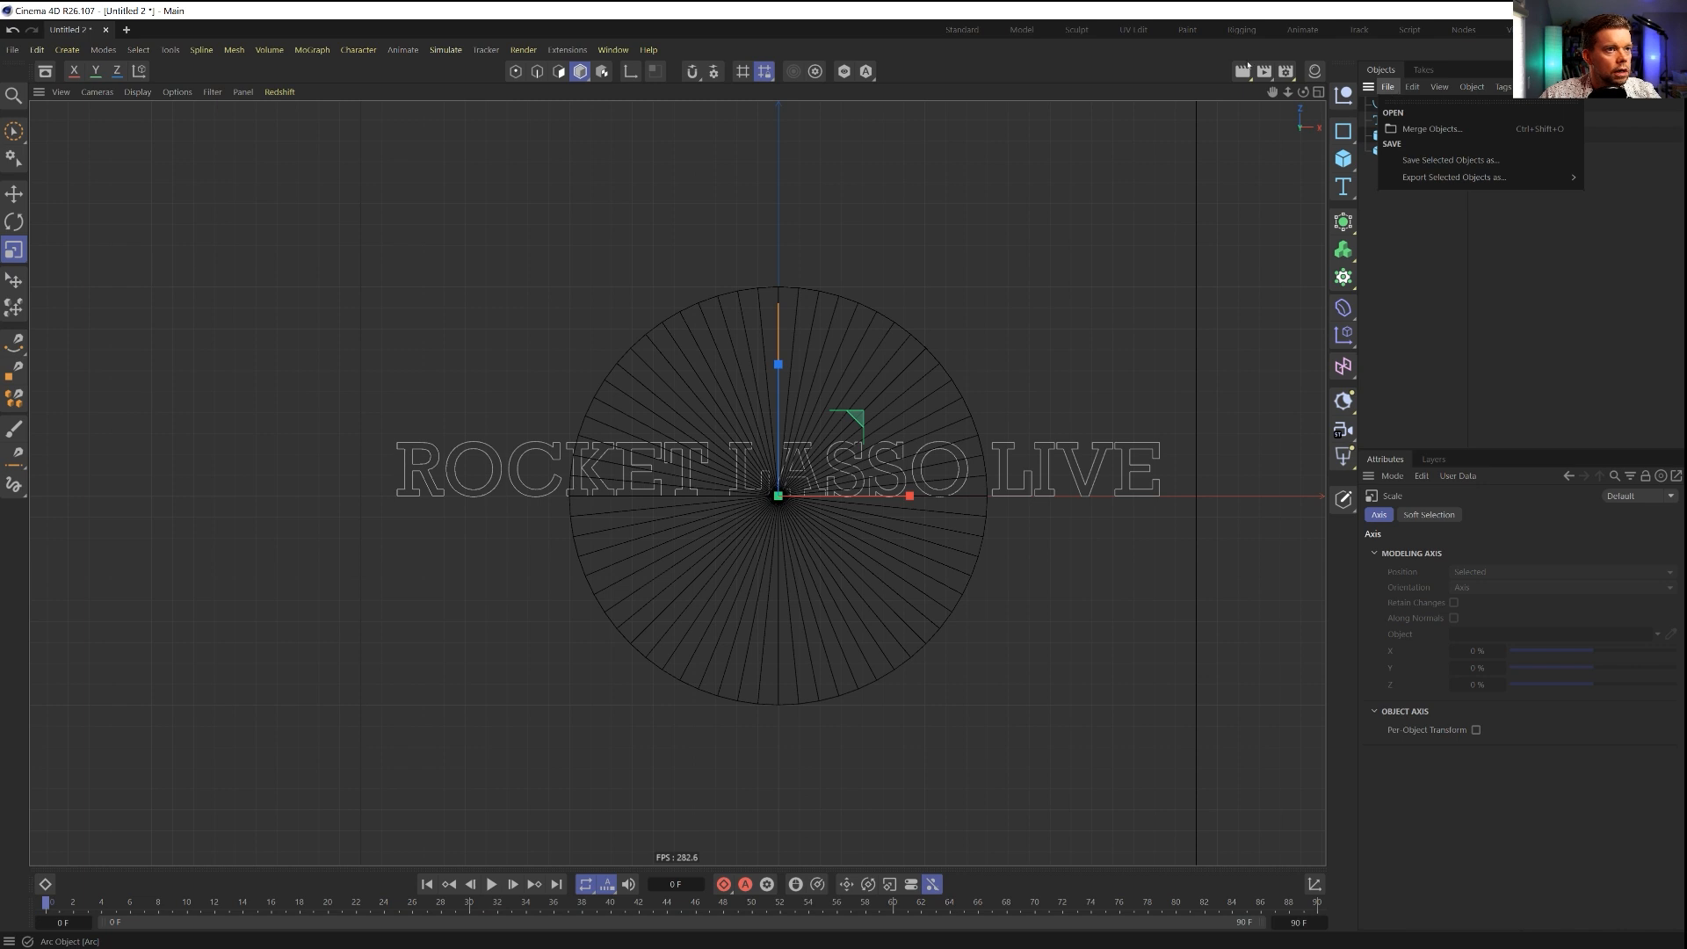
{"action": "left_click", "coordinate": [1247, 64]}
Step: Lay the arc flat in the XZ plane with a radius of about 40 cm and an end angle of 269°
{"action": "left_click", "coordinate": [1392, 105]}
{"action": "left_click", "coordinate": [1507, 637]}
{"action": "left_click", "coordinate": [1560, 639]}
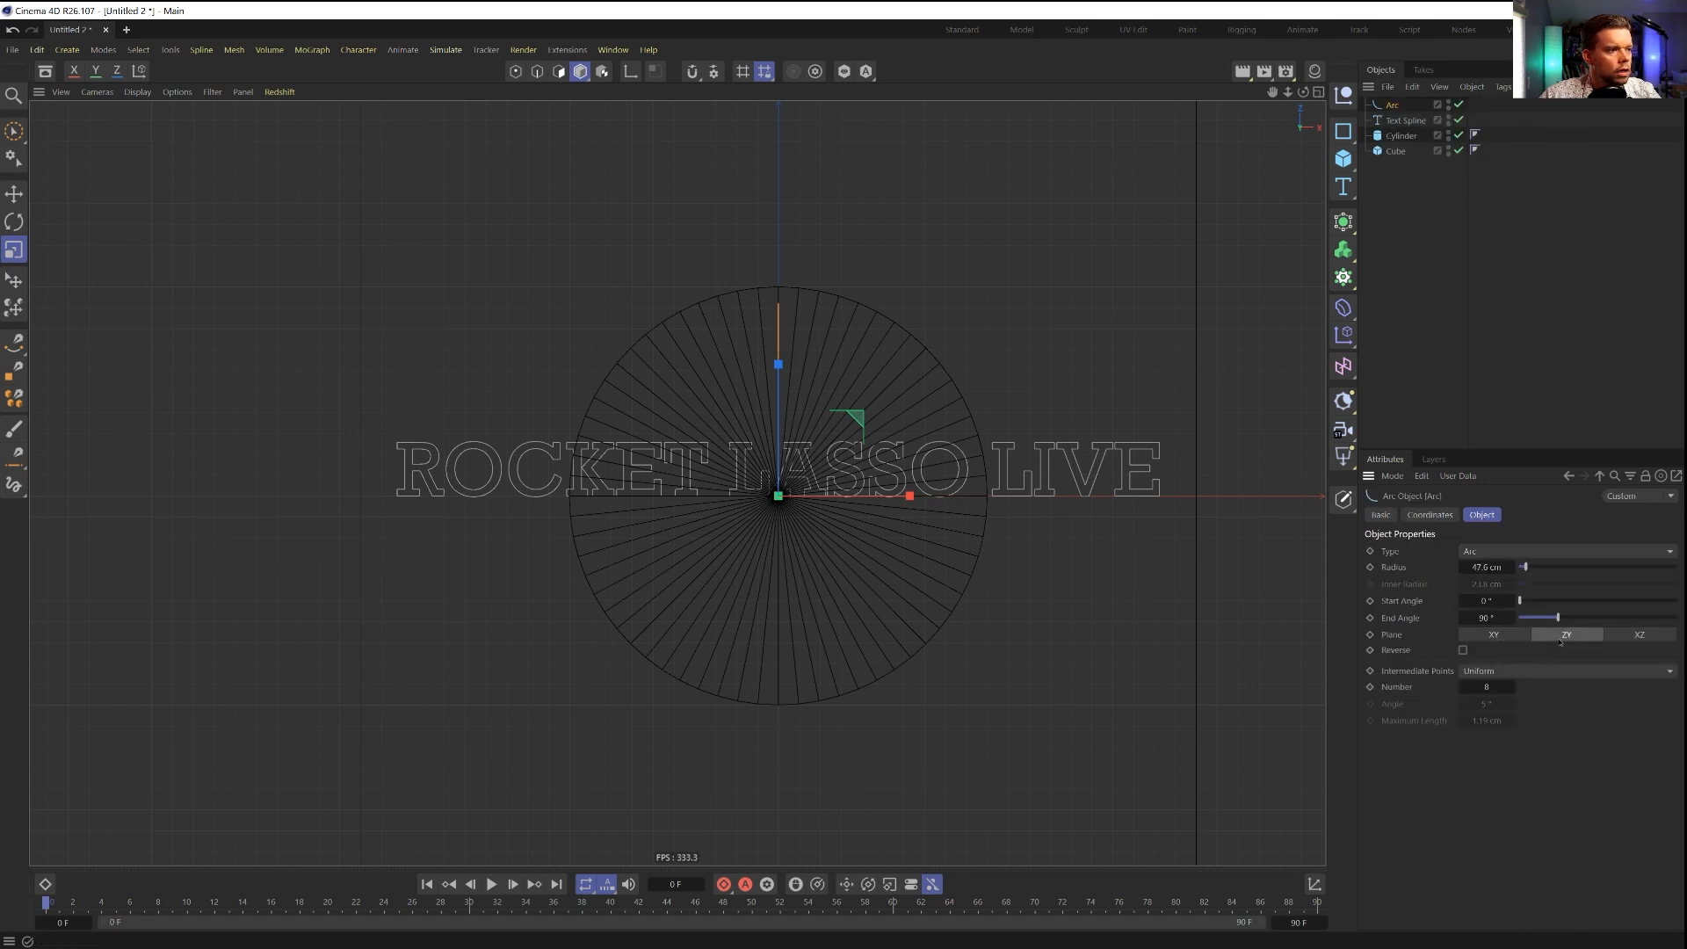
{"action": "left_click", "coordinate": [1623, 639]}
{"action": "left_click_drag", "start_coordinate": [1086, 344], "coordinate": [998, 362]}
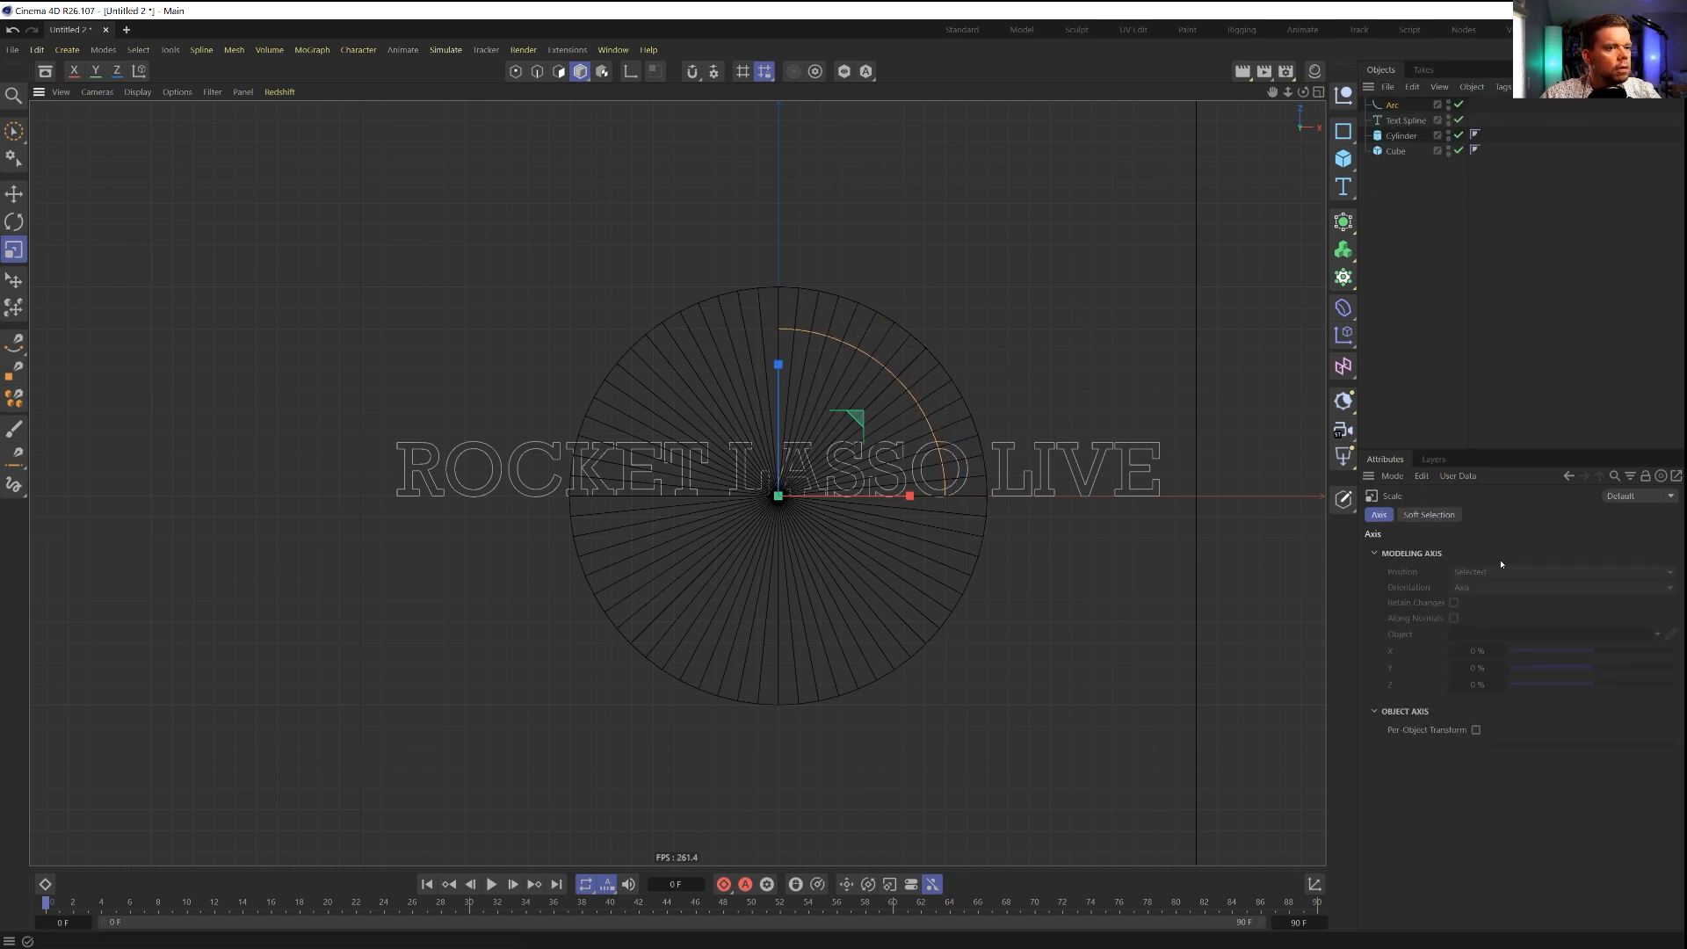
{"action": "left_click", "coordinate": [1392, 106]}
{"action": "left_click_drag", "start_coordinate": [1559, 618], "coordinate": [1636, 617]}
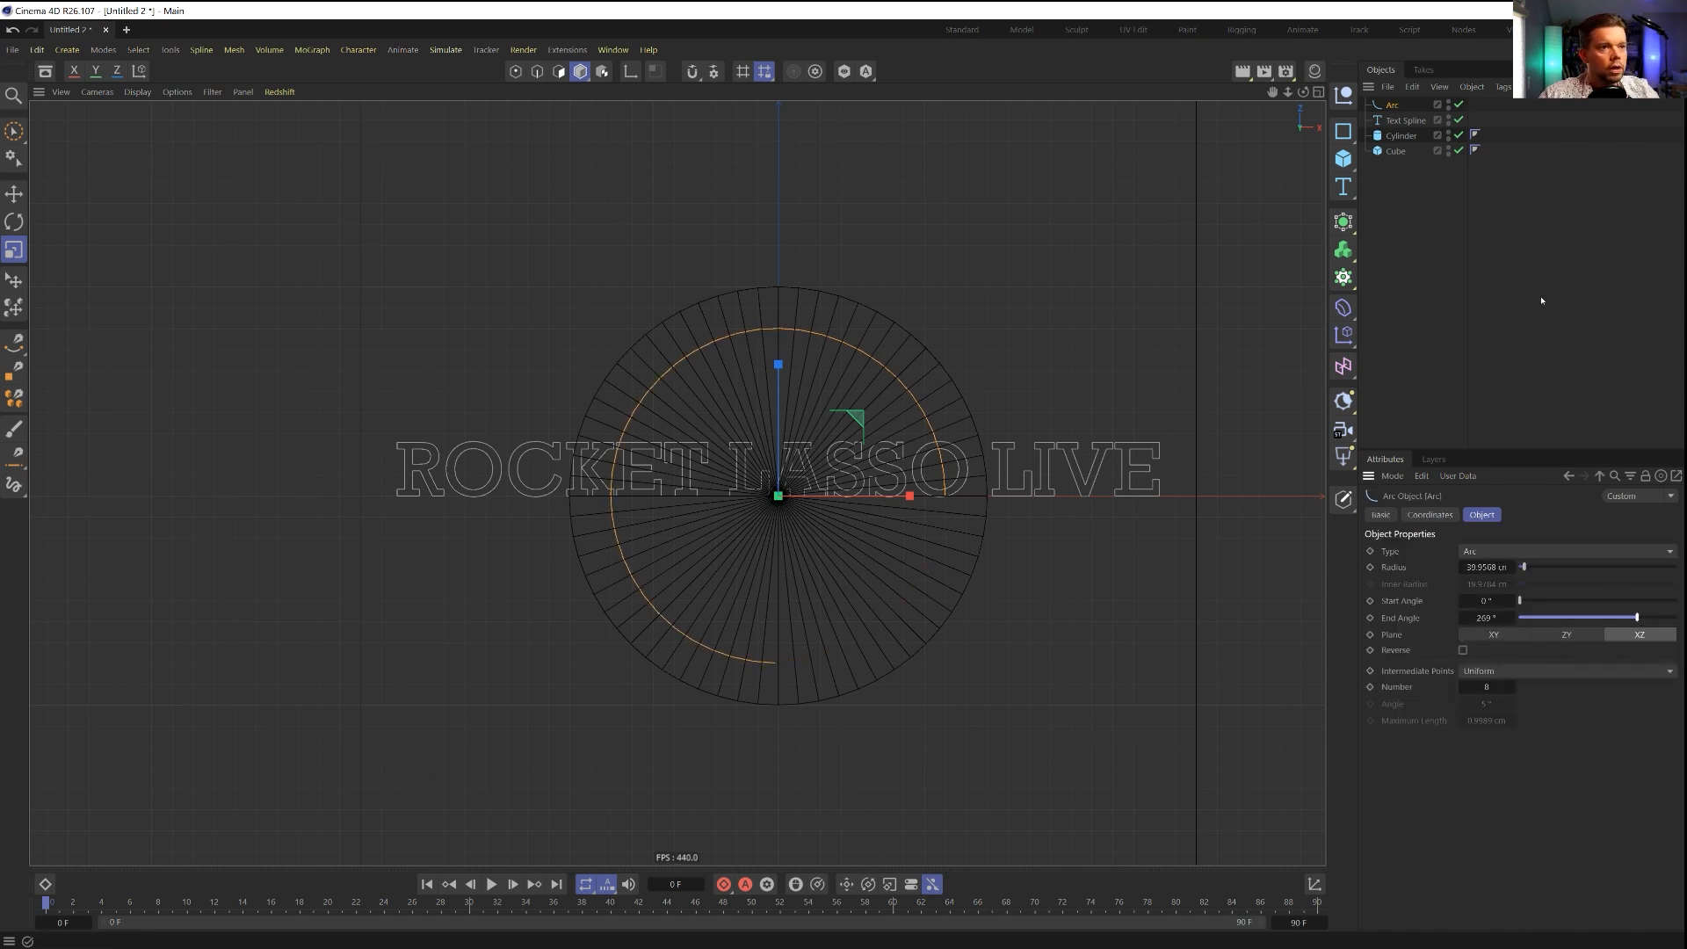
Step: Add a Spline Wrap deformer under the text spline and assign the arc as its spline
{"action": "left_click", "coordinate": [1341, 335]}
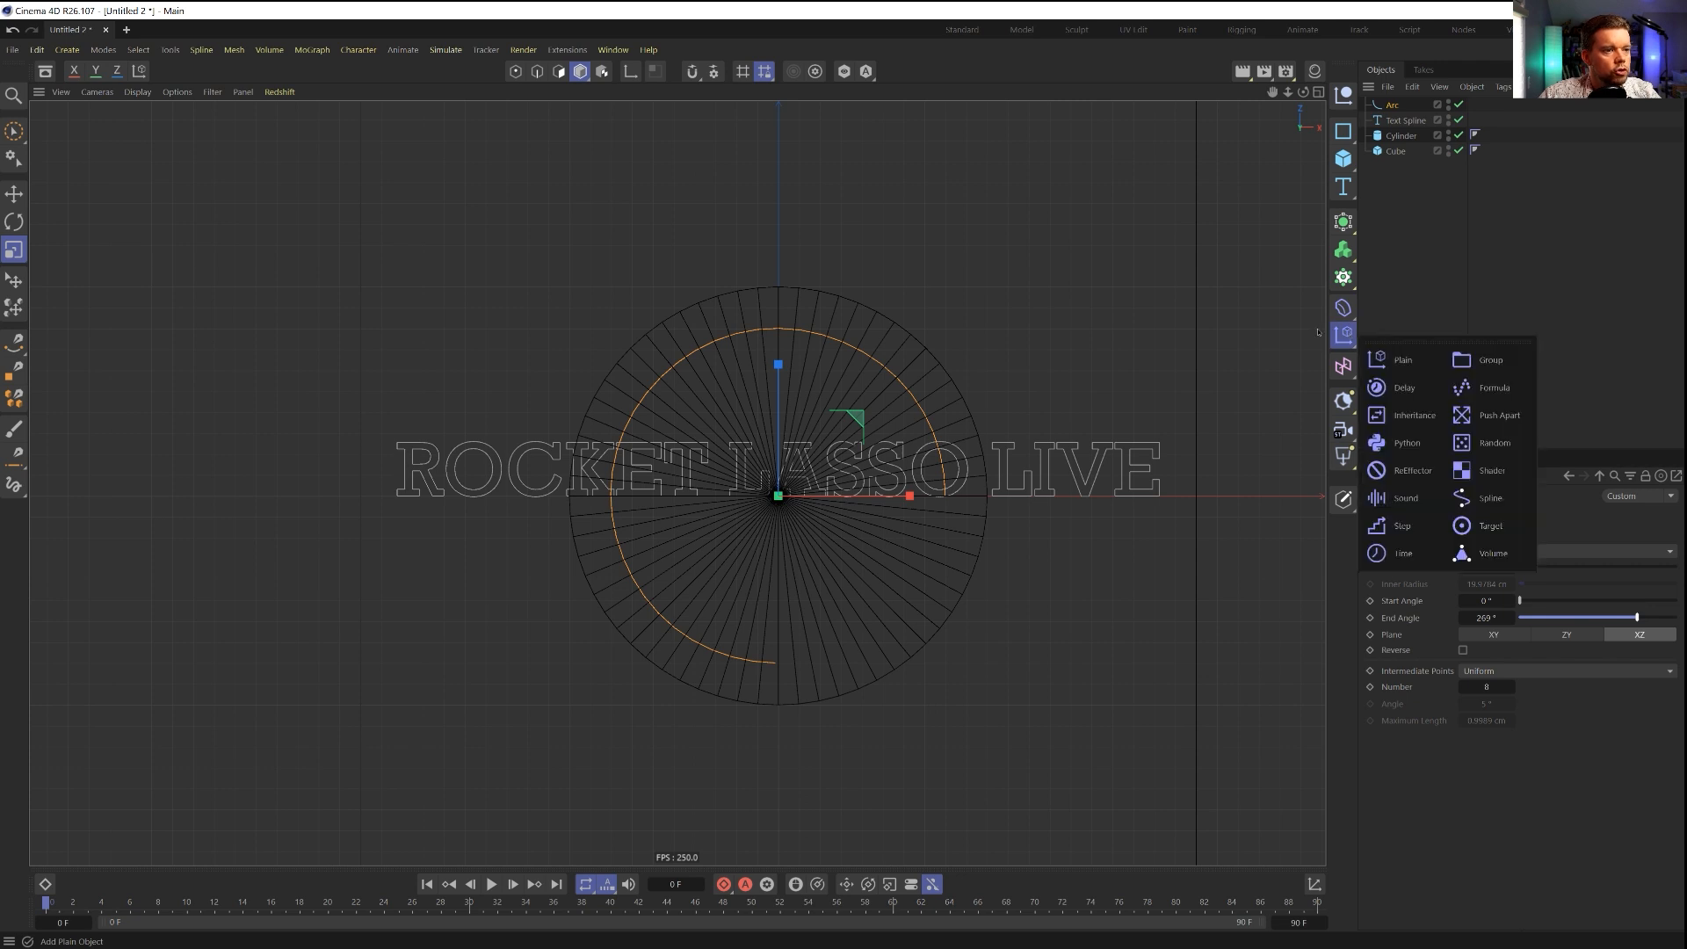
{"action": "left_click", "coordinate": [1342, 307]}
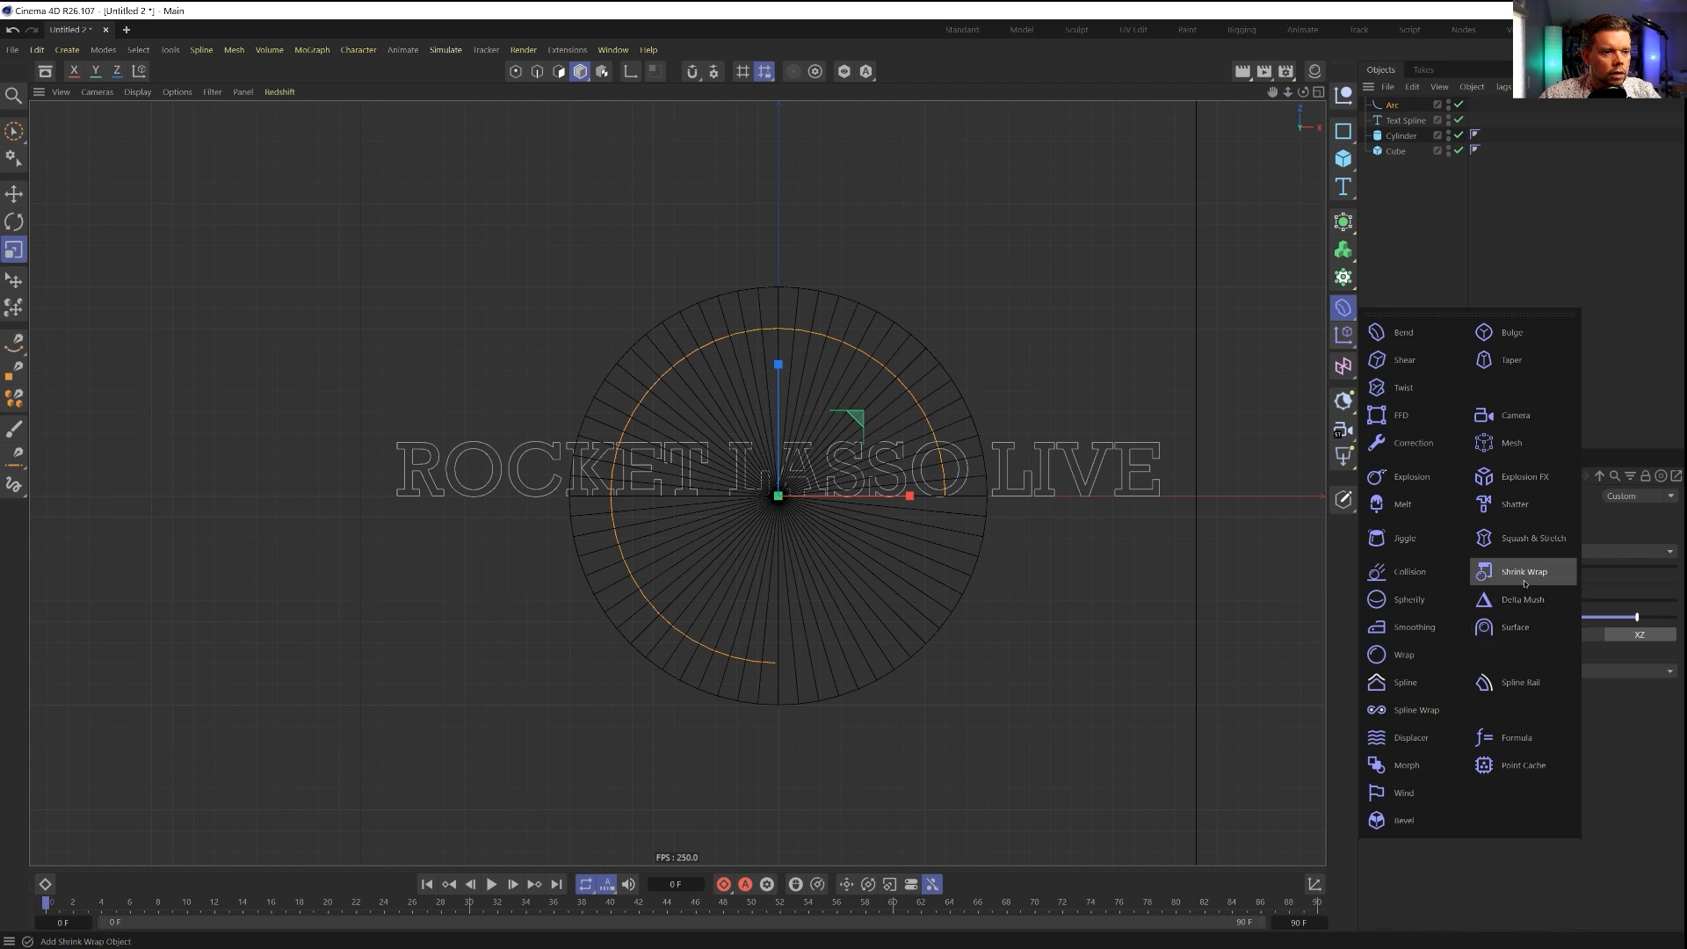
{"action": "left_click", "coordinate": [1410, 710]}
{"action": "left_click_drag", "start_coordinate": [1398, 107], "coordinate": [1488, 567]}
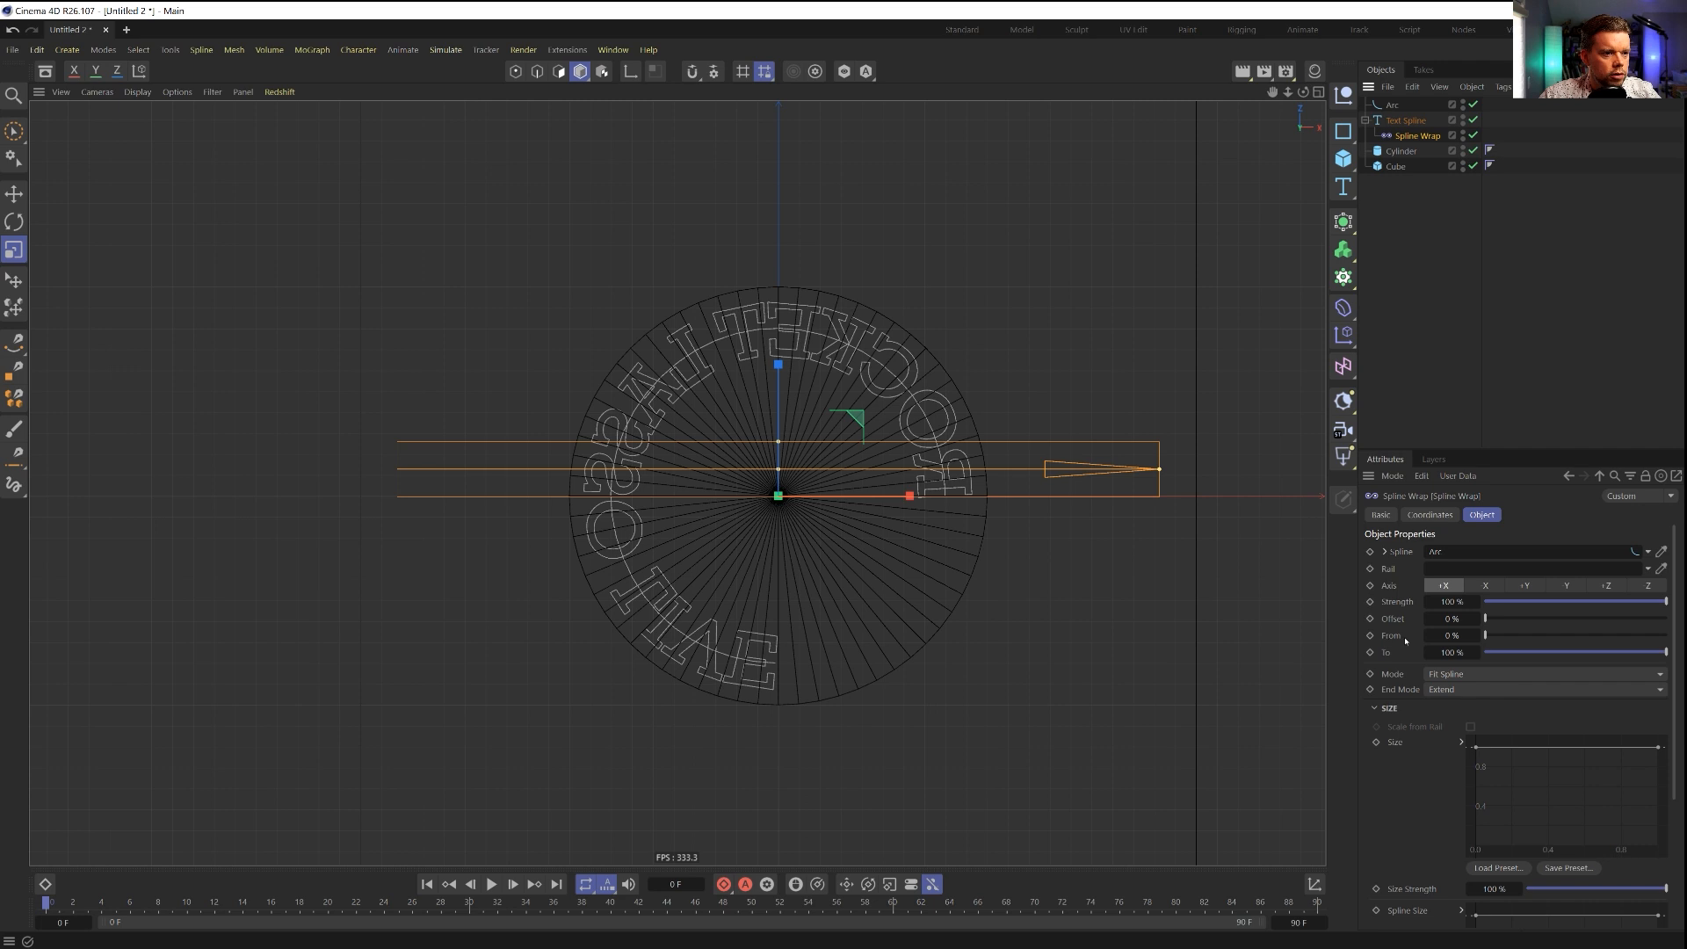
Step: Reverse the text's direction along the arc by setting the Spline Wrap's From to 100% and To to 0%
{"action": "mouse_move", "coordinate": [1485, 635]}
{"action": "left_mouse_down"}
{"action": "mouse_move", "coordinate": [1666, 635]}
{"action": "mouse_move", "coordinate": [1485, 651]}
{"action": "left_mouse_up"}
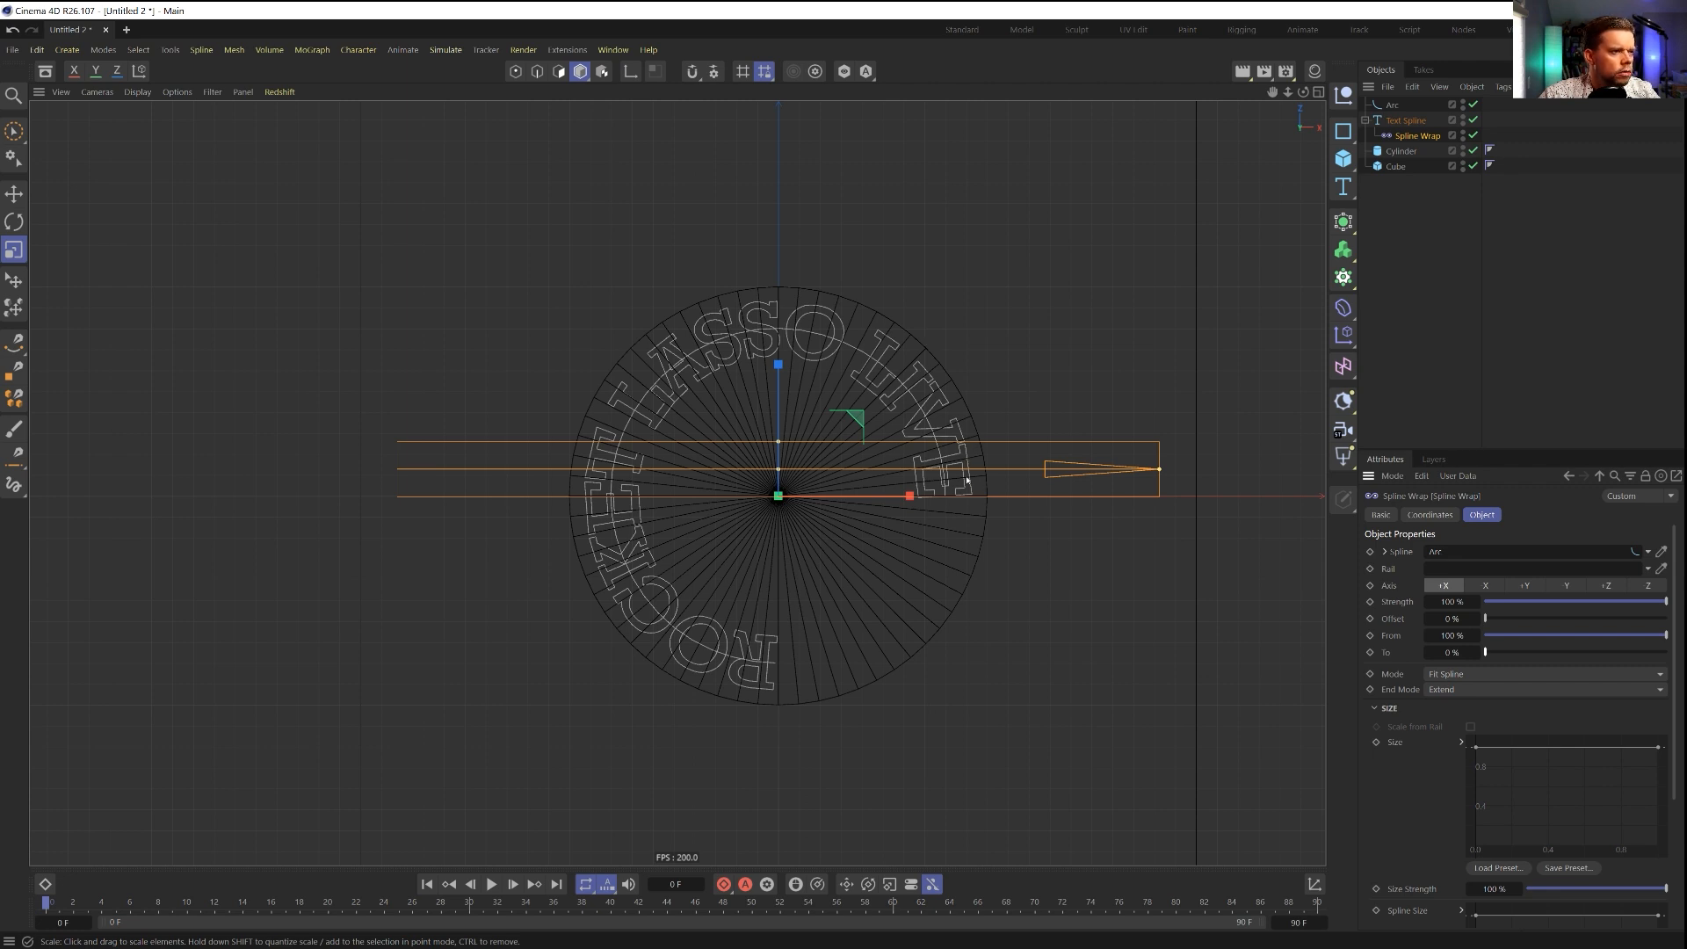
{"action": "scroll", "coordinate": [966, 479], "scroll_direction": "up", "scroll_amount": 8}
{"action": "scroll", "coordinate": [896, 487], "scroll_direction": "down", "scroll_amount": 8}
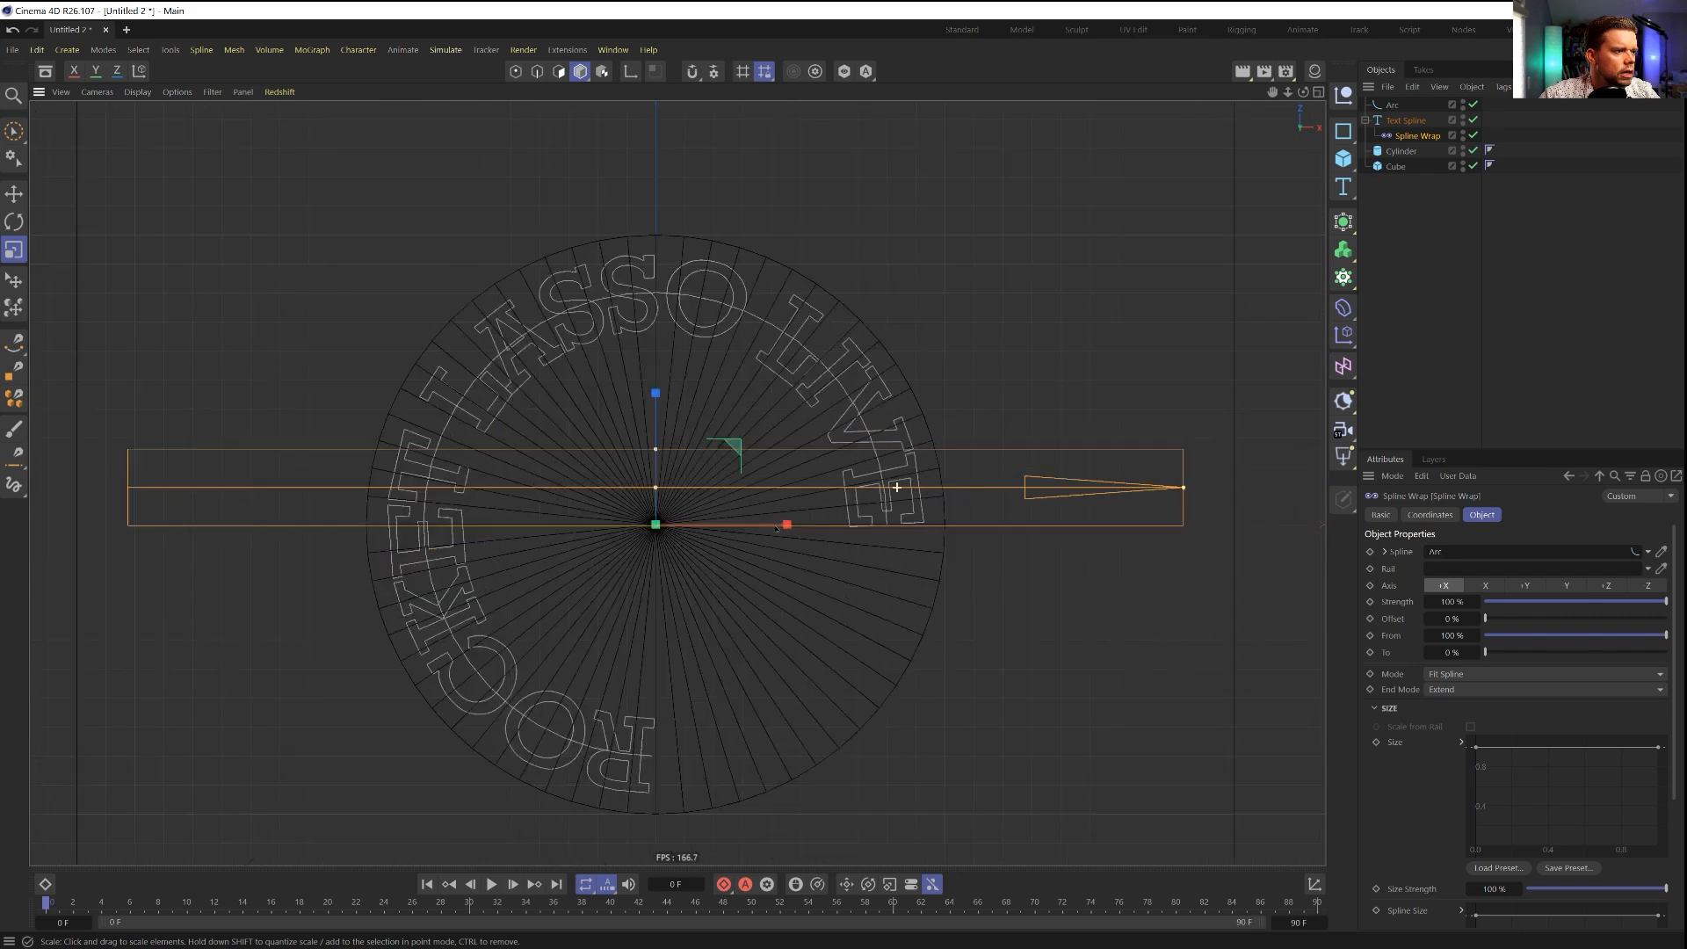
{"action": "scroll", "coordinate": [896, 486], "scroll_direction": "up", "scroll_amount": 2}
{"action": "scroll", "coordinate": [866, 492], "scroll_direction": "down", "scroll_amount": 4}
{"action": "middle_click_drag", "start_coordinate": [845, 509], "coordinate": [898, 501], "text": "alt"}
{"action": "scroll", "coordinate": [898, 496], "scroll_direction": "up", "scroll_amount": 3}
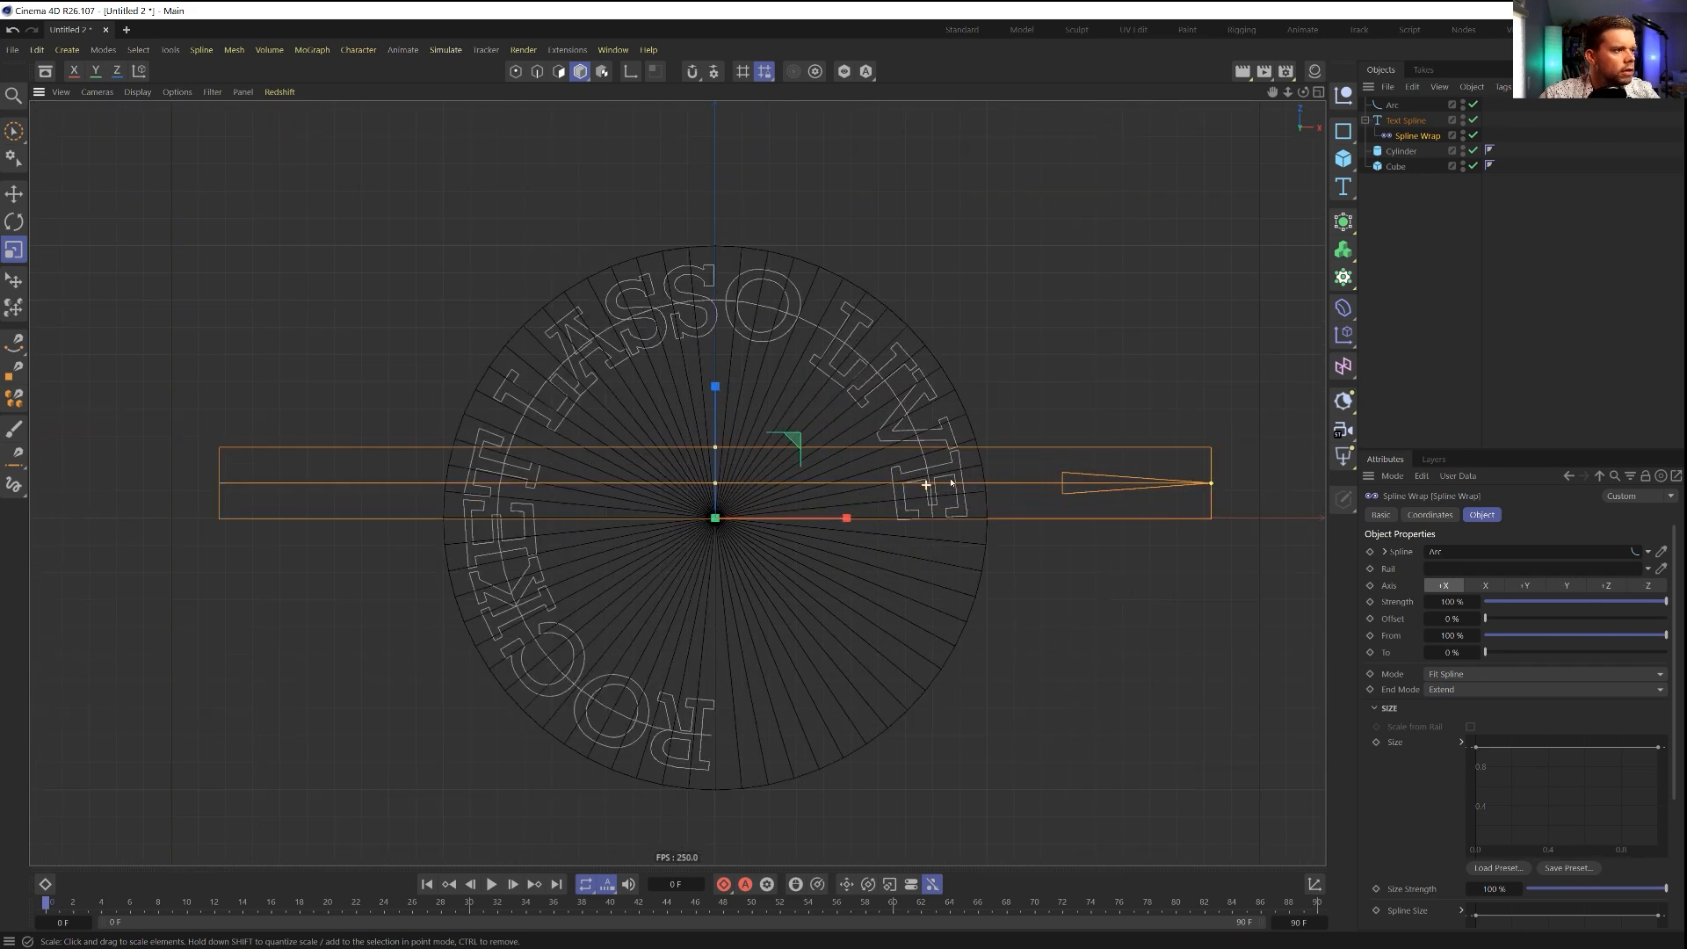
Step: Set the text spline's intermediate points to Subdivided with a maximum length of 0.2 cm, and check the curvature of the last letter
{"action": "left_click", "coordinate": [1405, 120]}
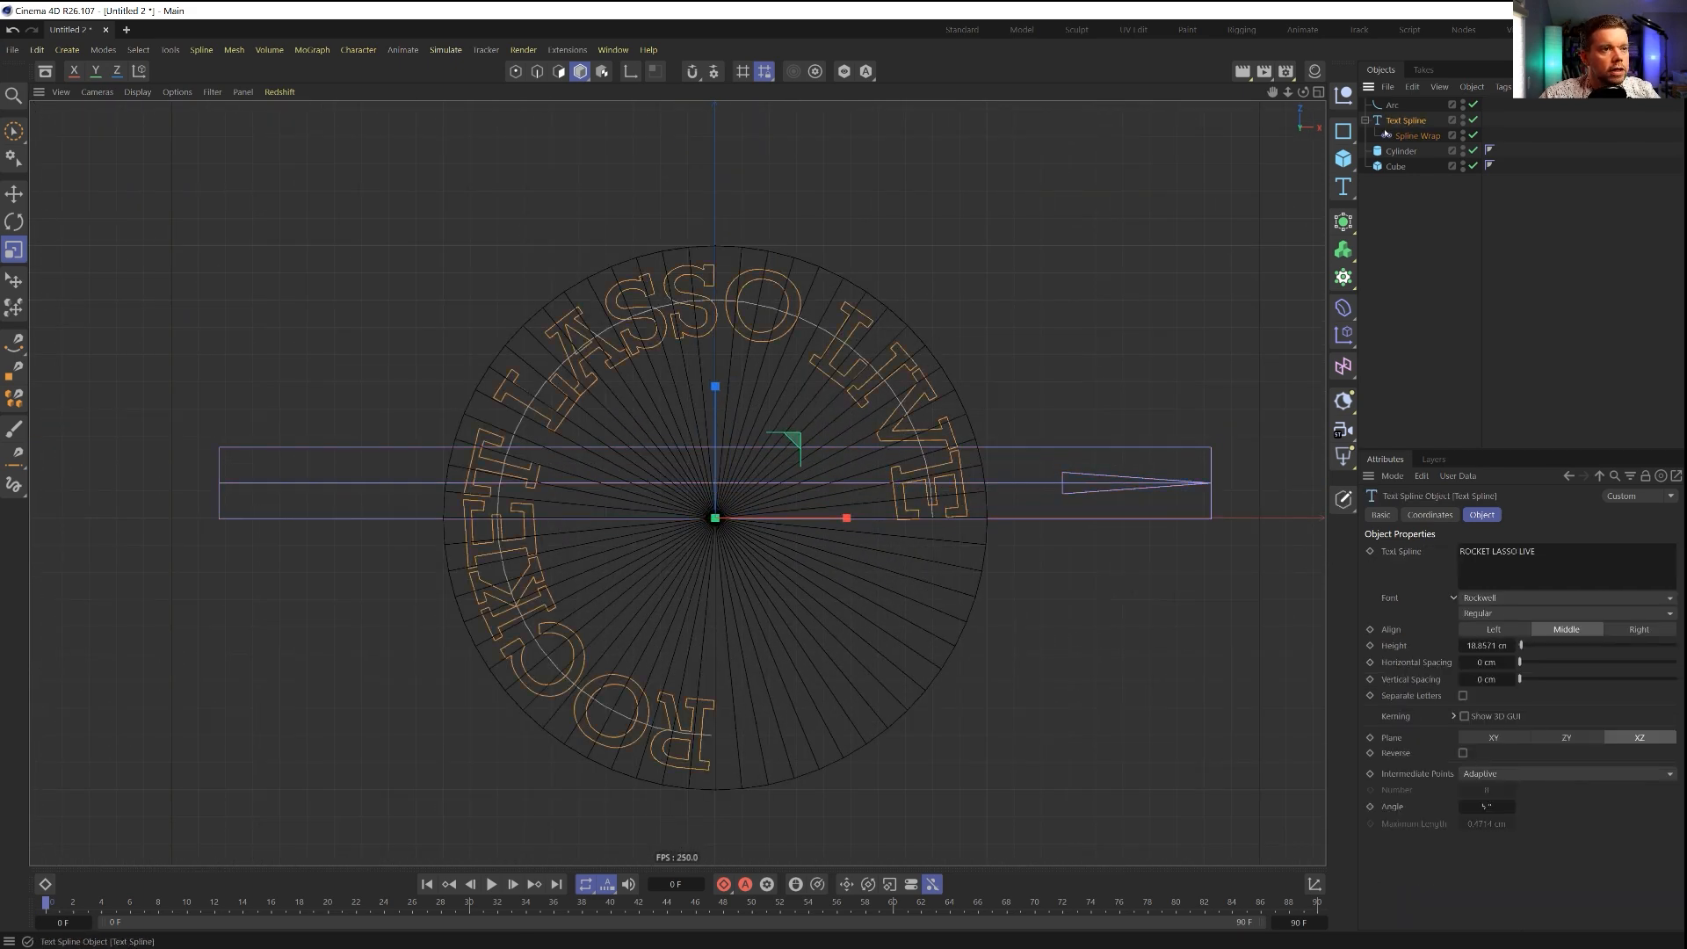
{"action": "left_click", "coordinate": [1546, 773]}
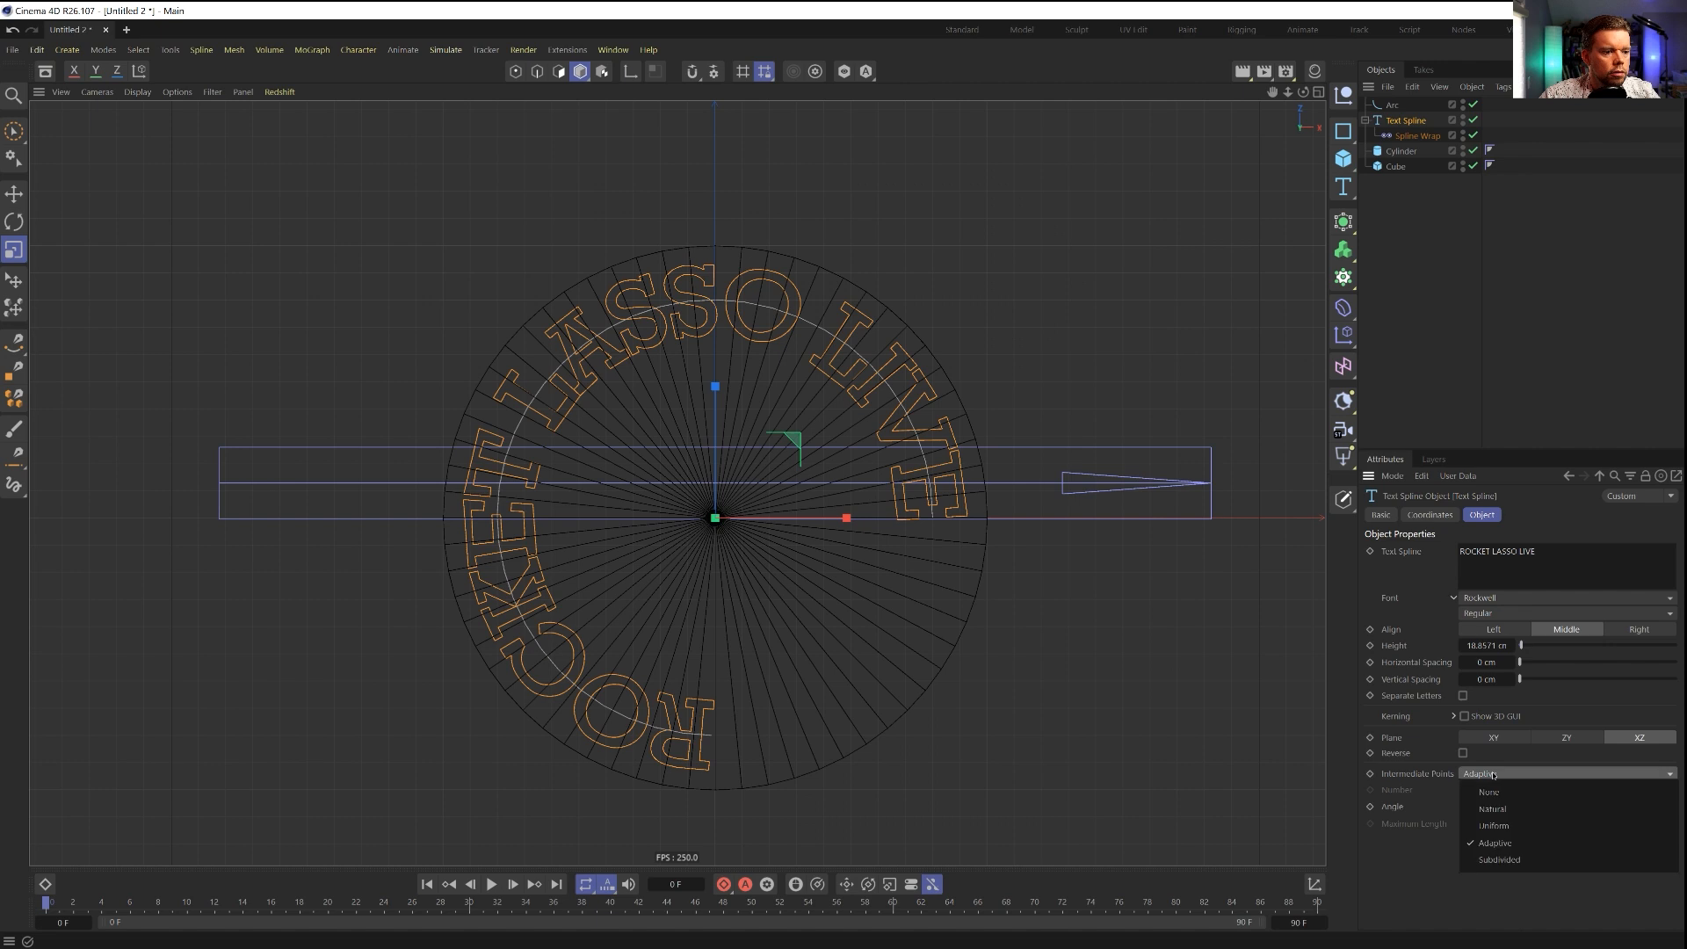
{"action": "left_click", "coordinate": [1501, 860]}
{"action": "left_click", "coordinate": [1498, 823]}
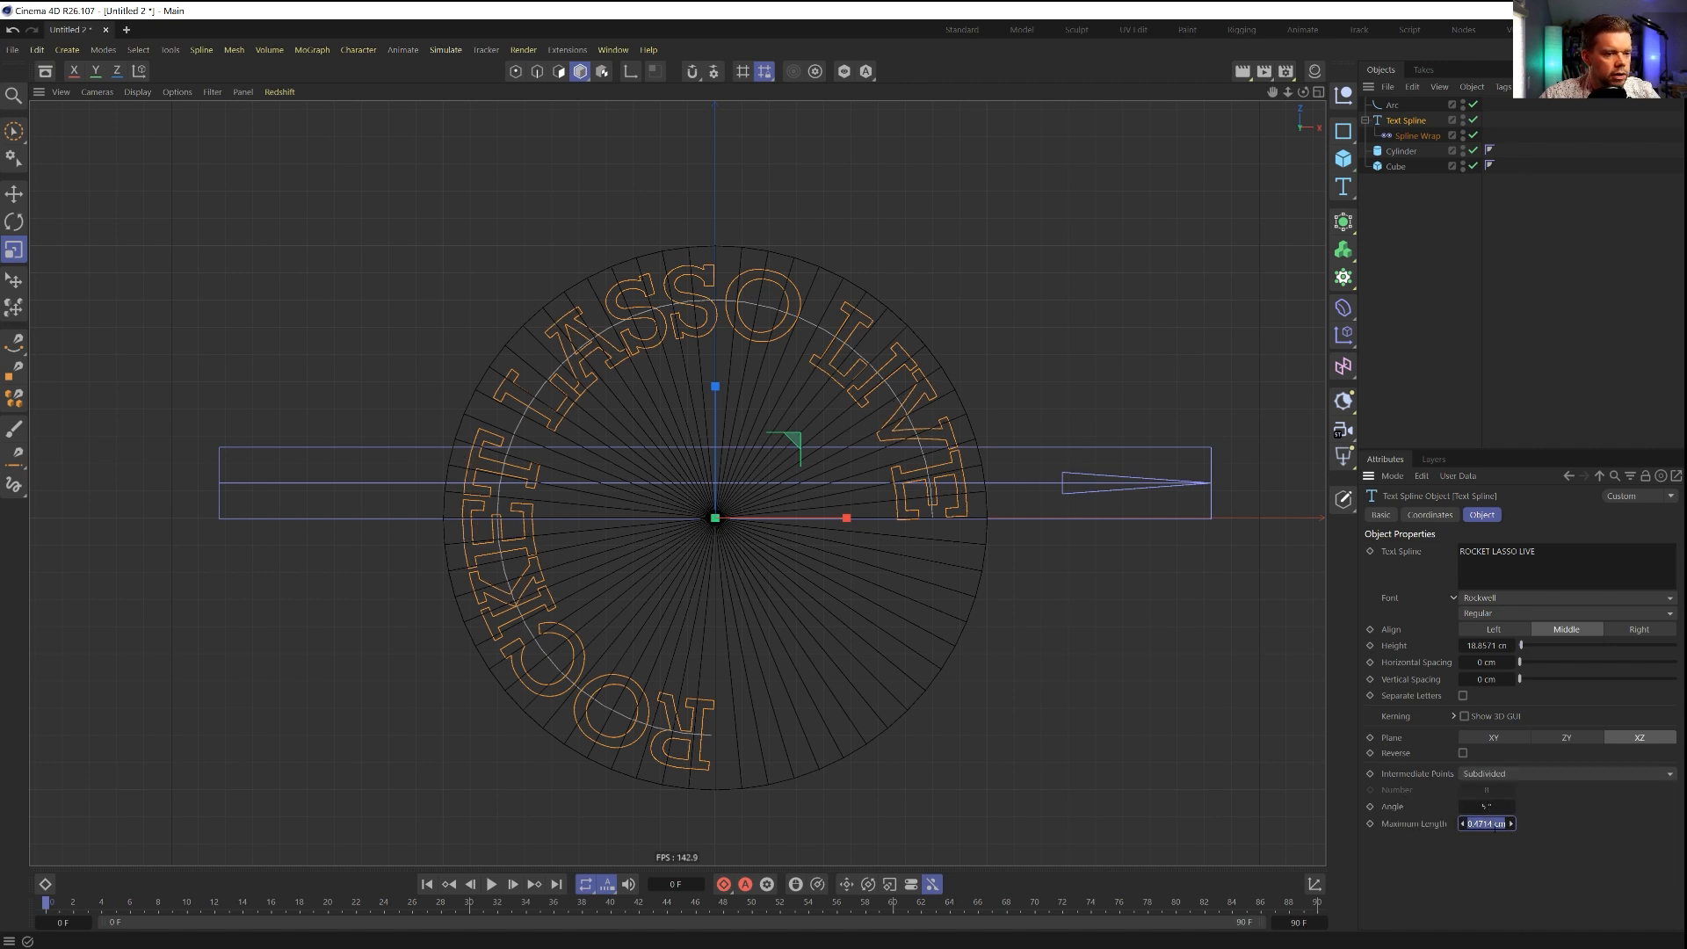
{"action": "type", "text": "0.2"}
{"action": "key", "text": "Return"}
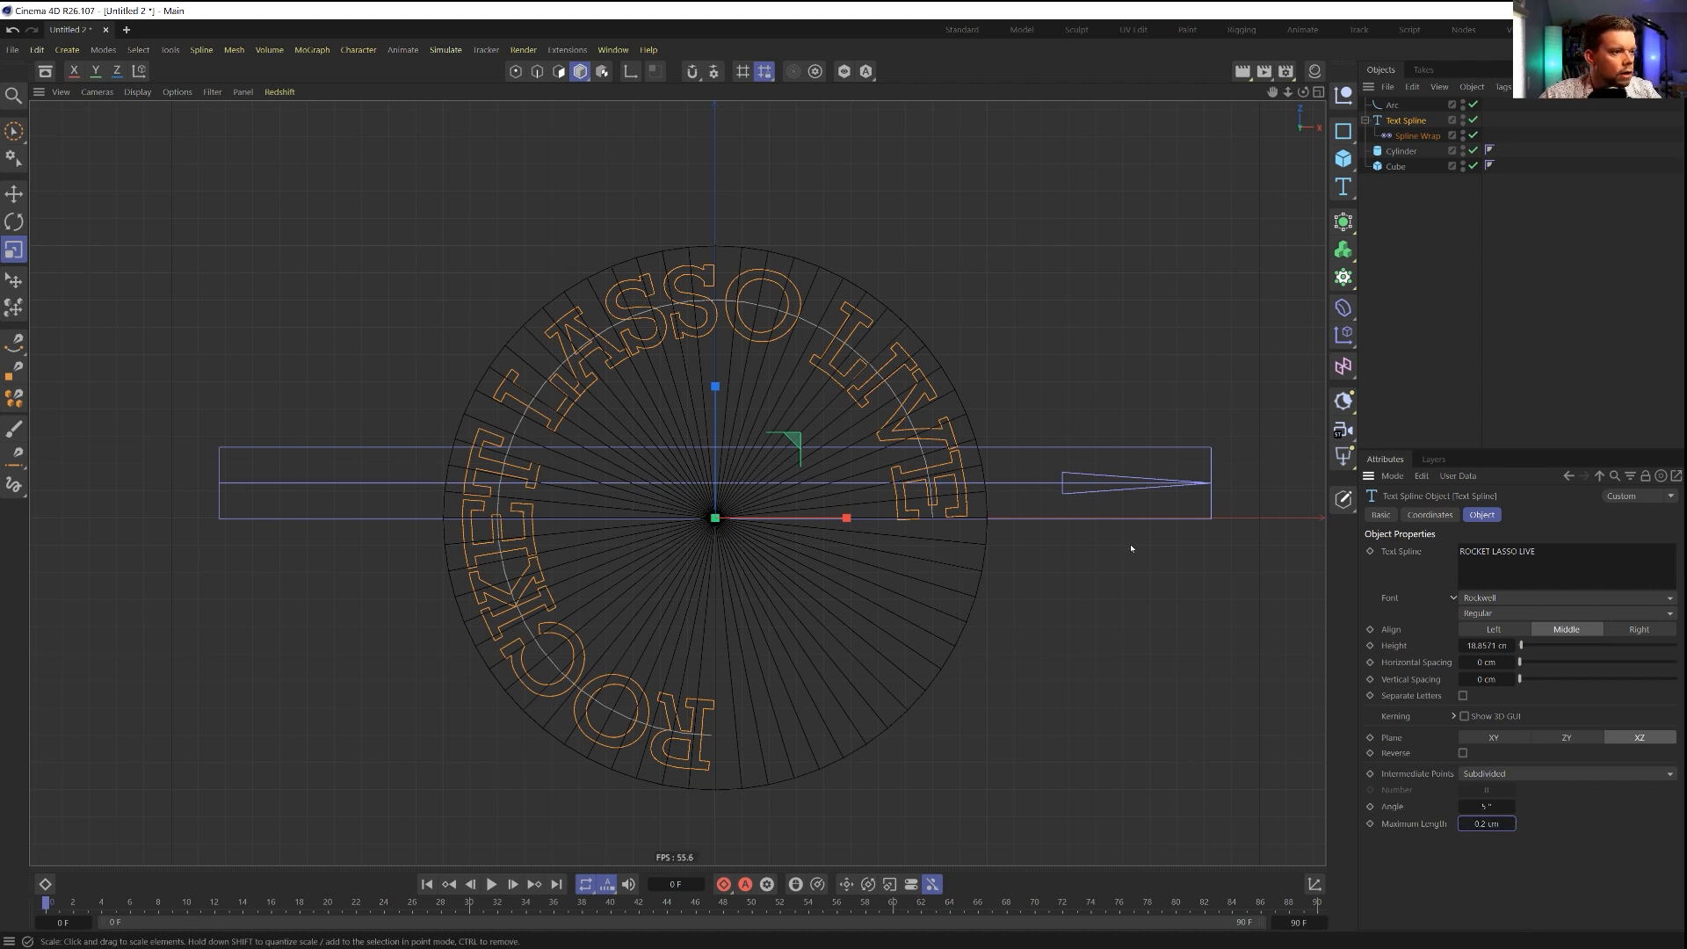
{"action": "scroll", "coordinate": [966, 487], "scroll_direction": "up", "scroll_amount": 5}
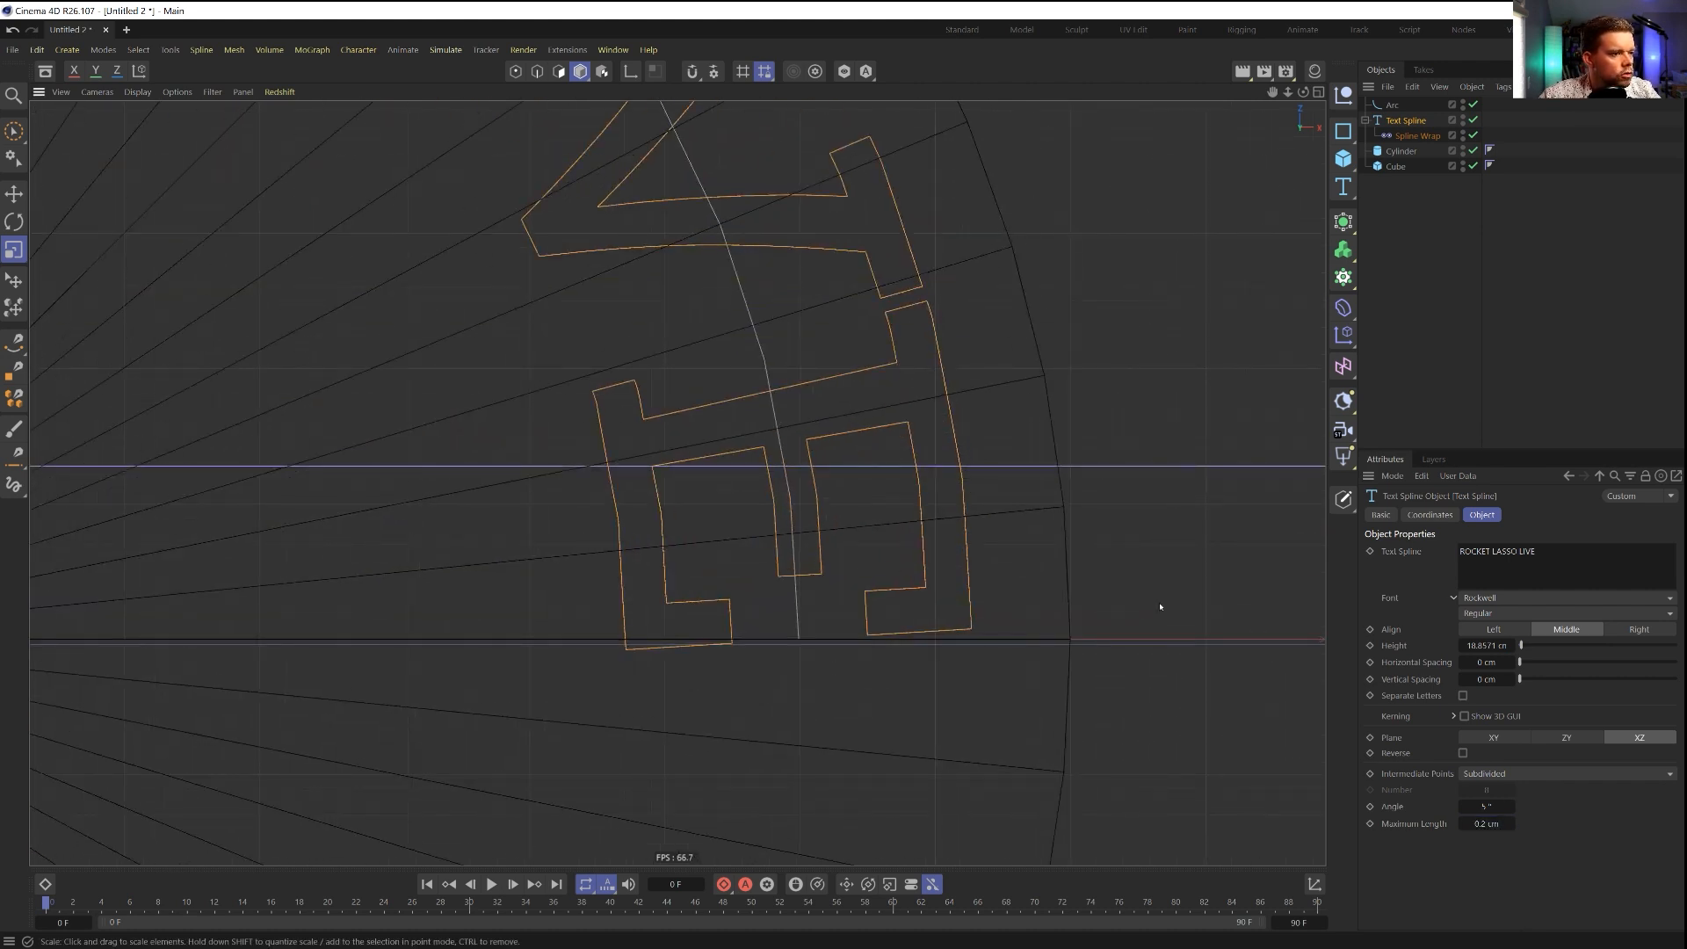
Step: Set the text spline's maximum length to 0.1 cm and check the curvature of the last letter
{"action": "left_click", "coordinate": [1493, 822]}
{"action": "type", "text": "0.1"}
{"action": "key", "text": "Return"}
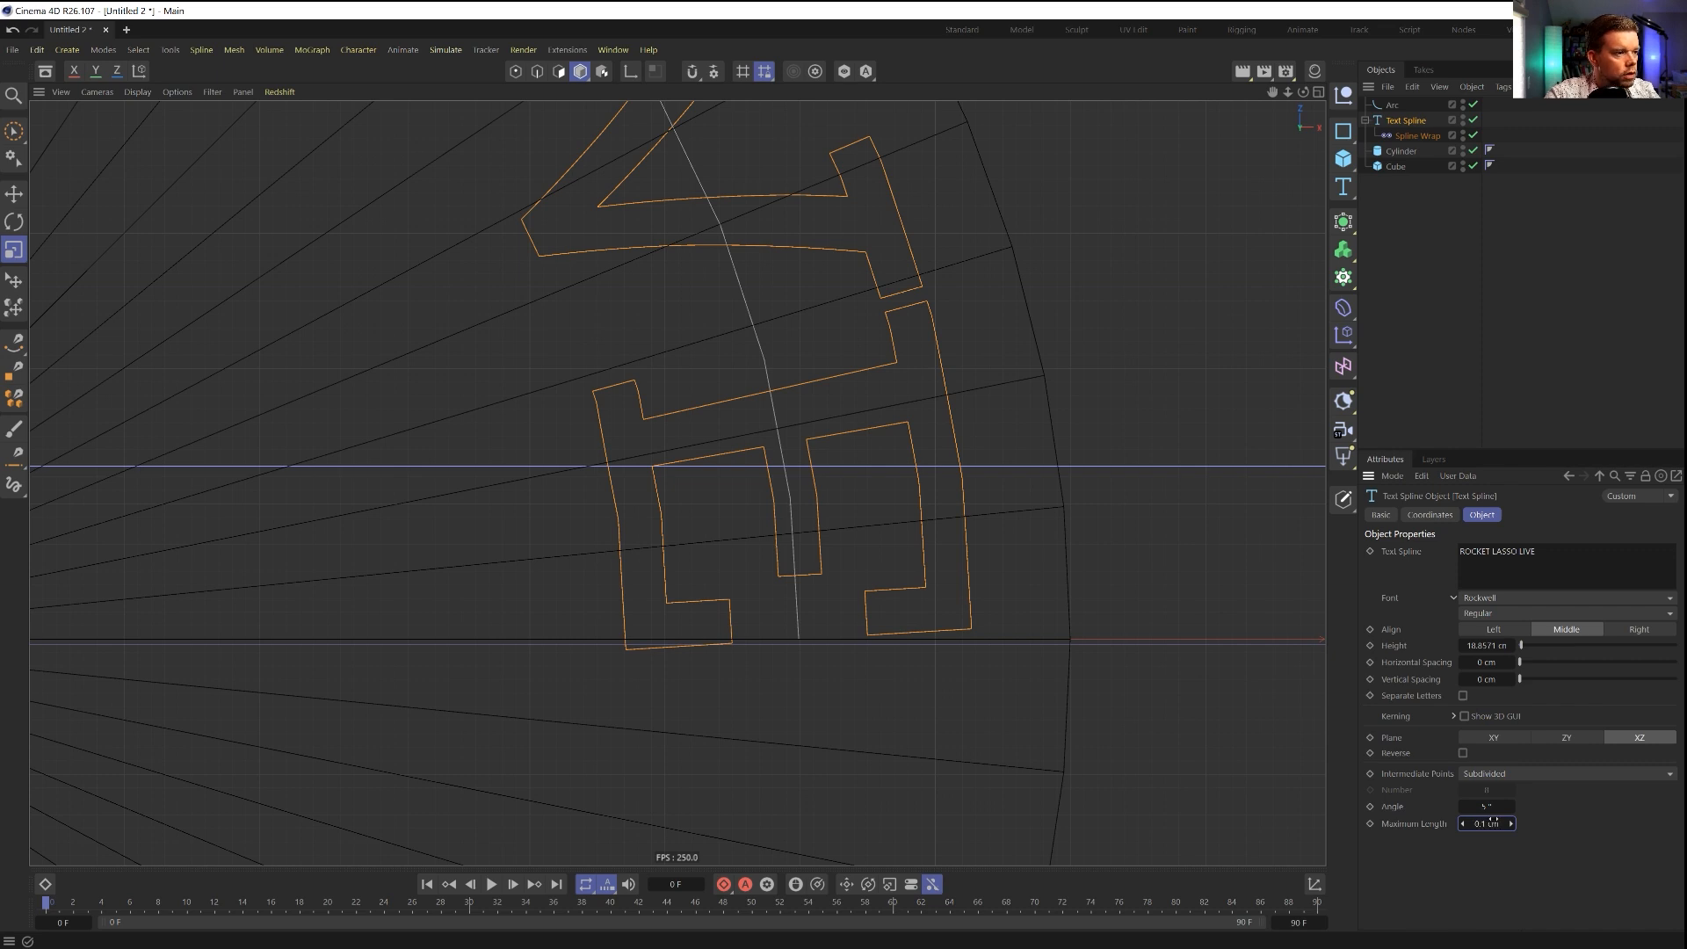
{"action": "scroll", "coordinate": [876, 497], "scroll_direction": "down", "scroll_amount": 2}
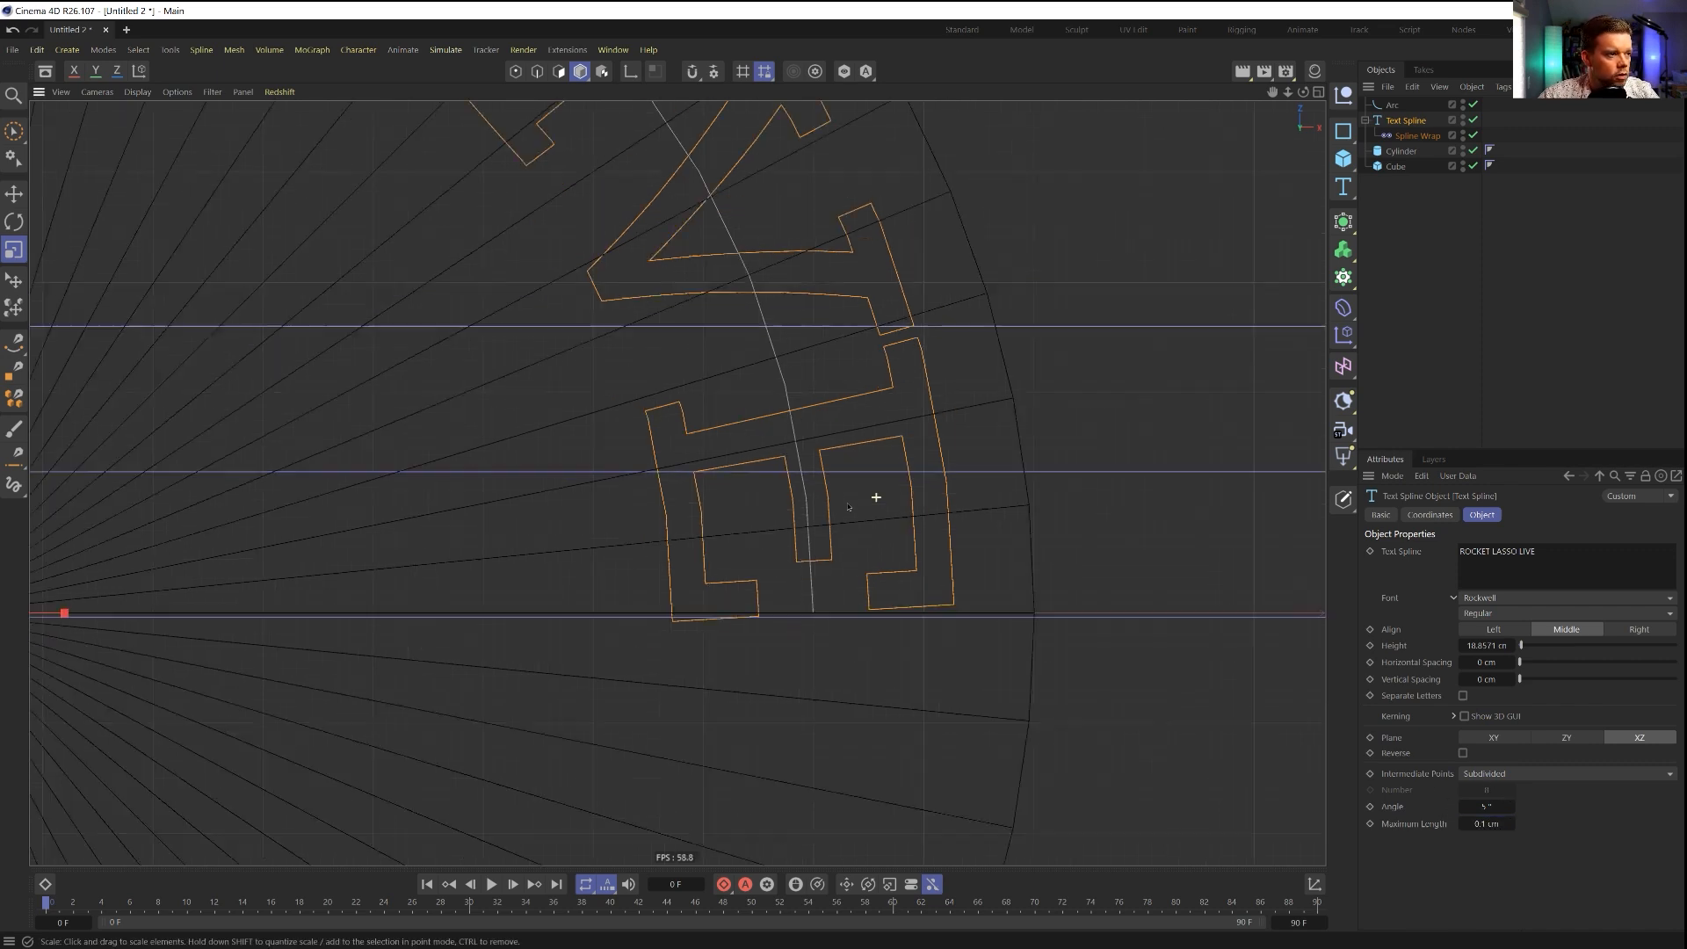
{"action": "scroll", "coordinate": [848, 506], "scroll_direction": "down", "scroll_amount": 3}
Step: Try larger maximum lengths of 1 cm and about 7 cm on the text spline, and return it to 0.1 cm
{"action": "left_click", "coordinate": [1486, 805]}
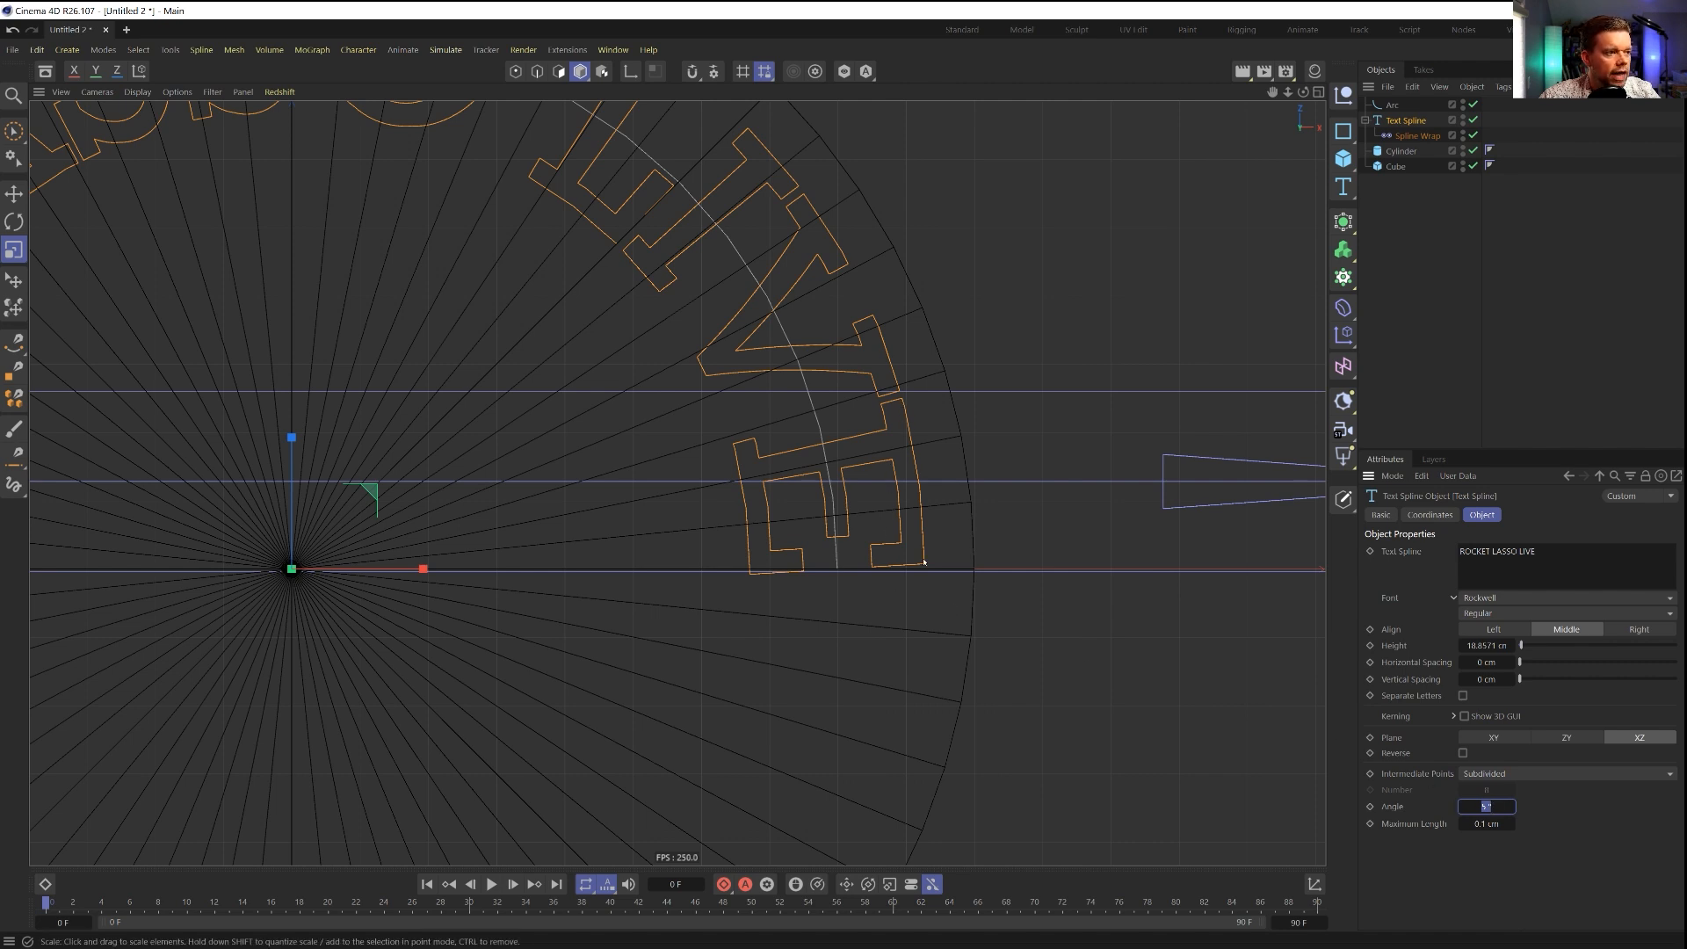
{"action": "left_click", "coordinate": [1498, 824]}
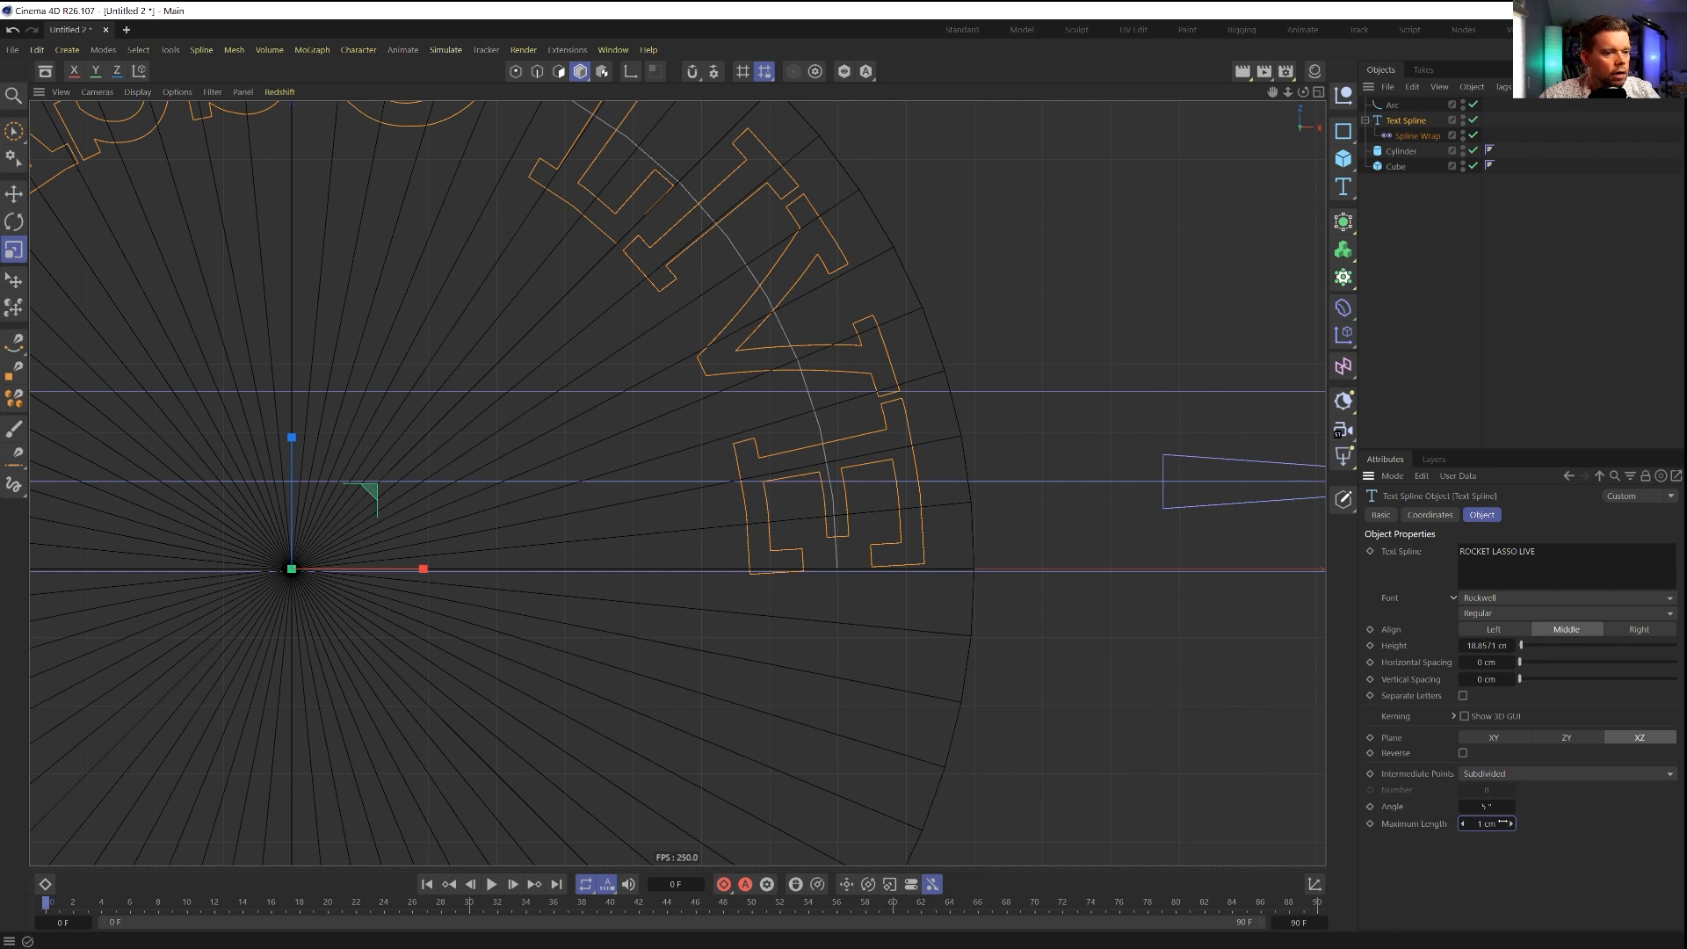
{"action": "mouse_move", "coordinate": [1502, 823]}
{"action": "left_mouse_down"}
{"action": "mouse_move", "coordinate": [1546, 824]}
{"action": "mouse_move", "coordinate": [1476, 823]}
{"action": "left_mouse_up"}
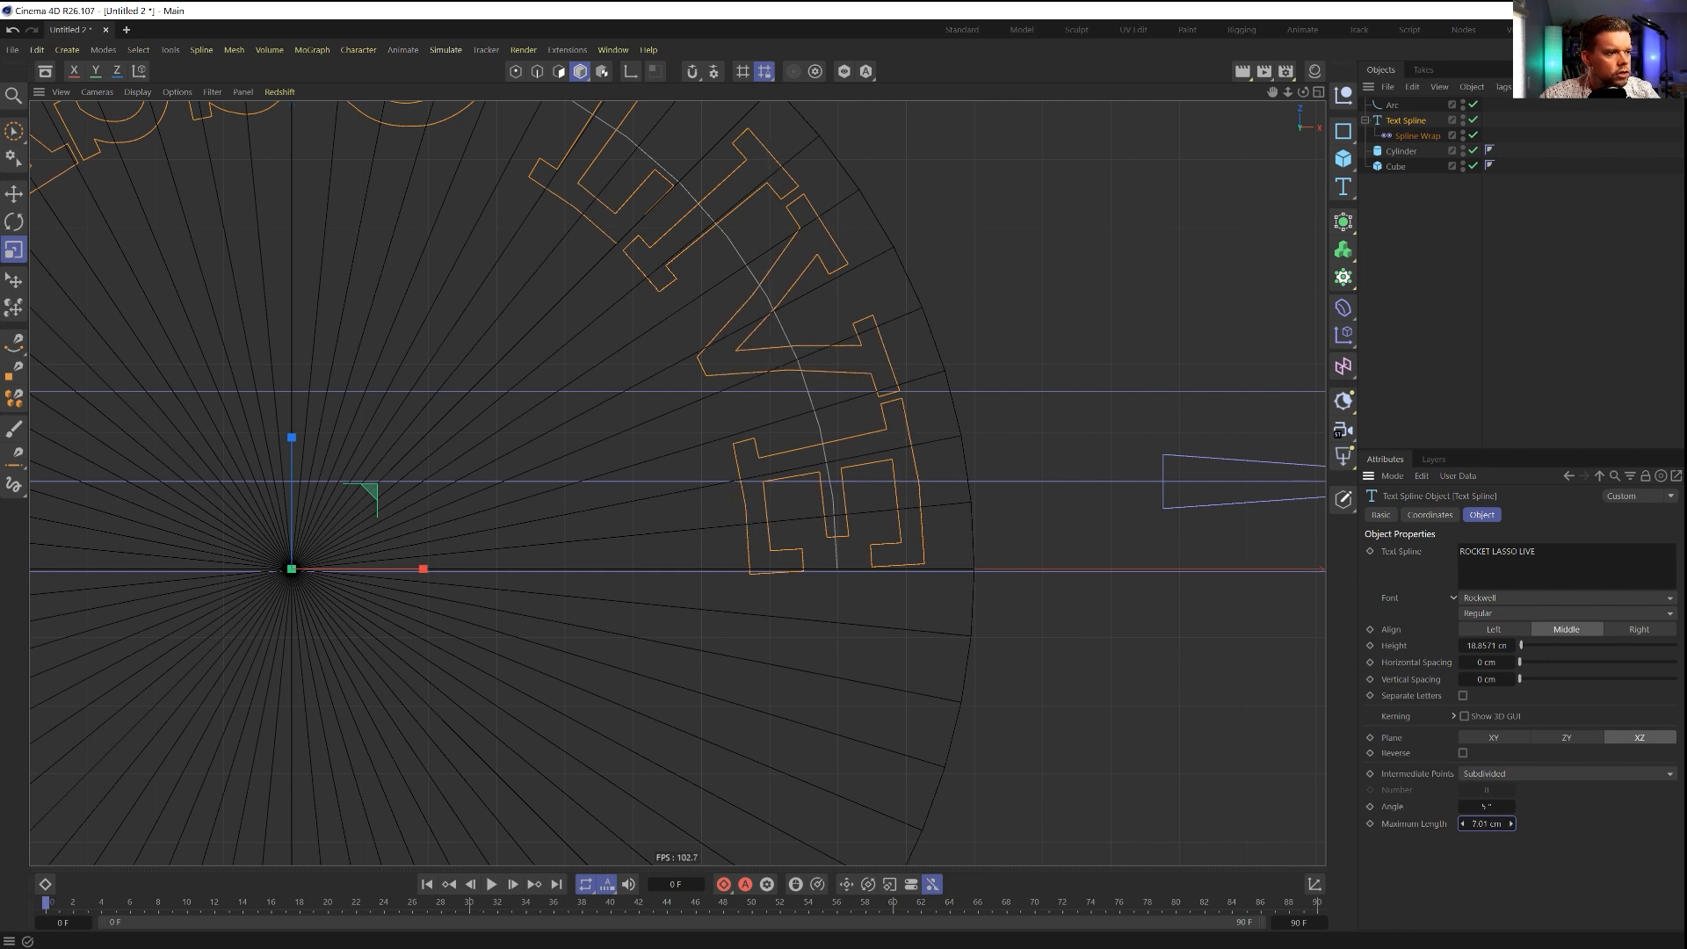
{"action": "left_click", "coordinate": [1495, 823]}
{"action": "type", "text": ".1"}
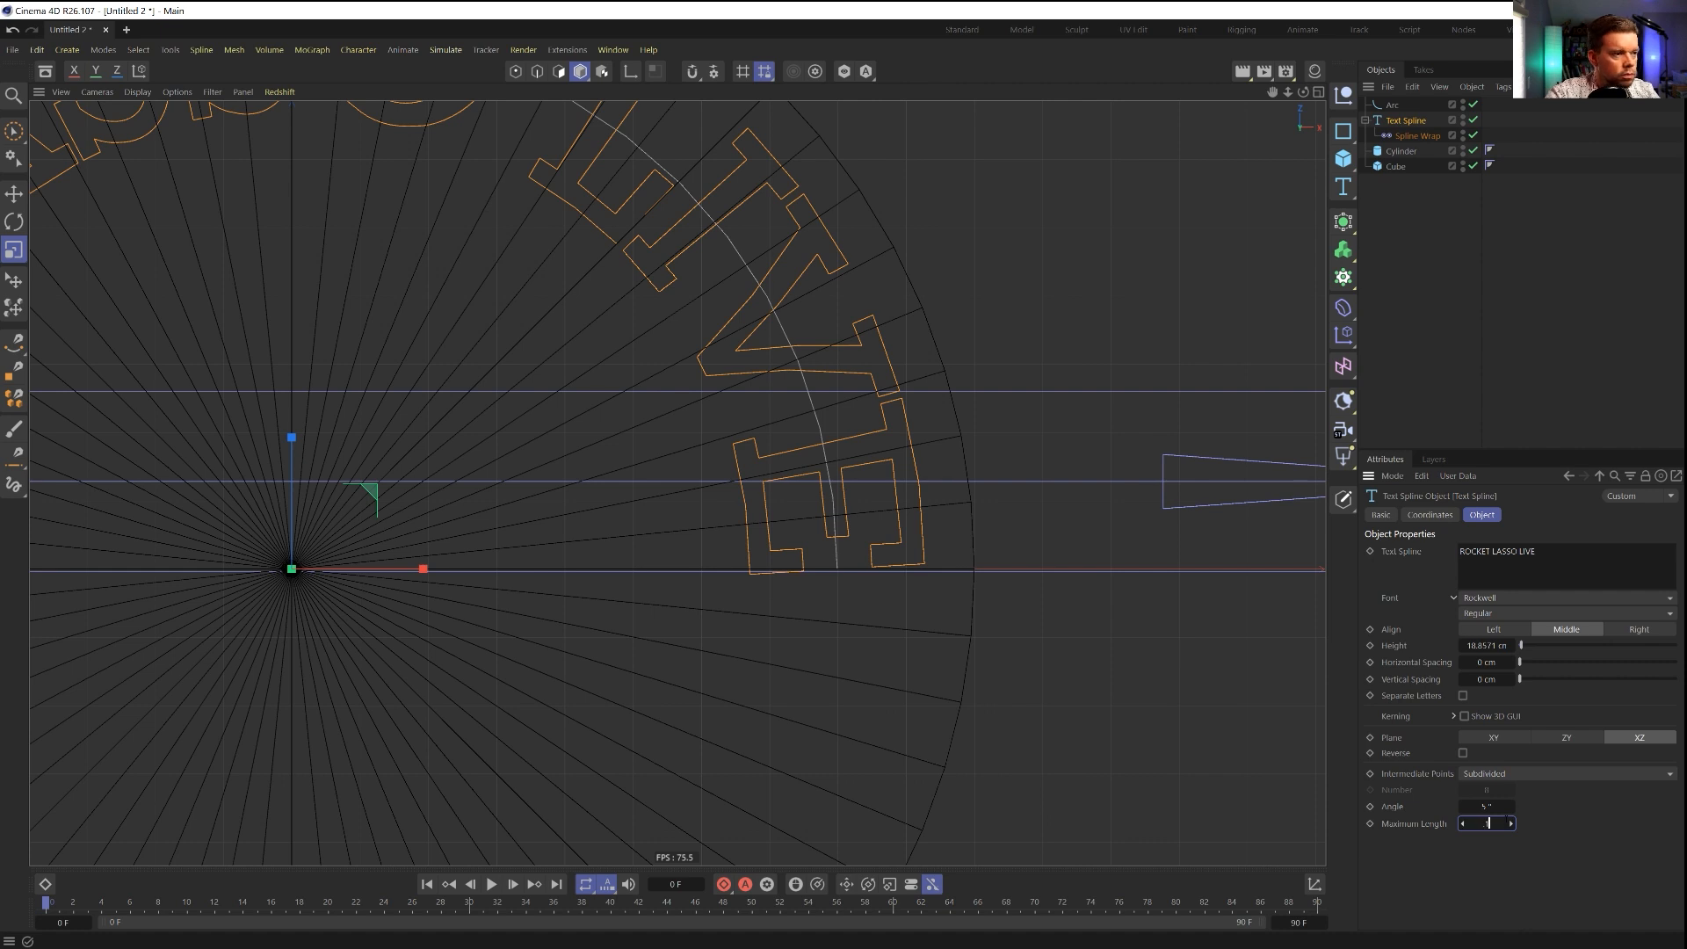
{"action": "key", "text": "Return"}
Step: Set the text spline's maximum length to 0.01 cm, keeping its intermediate points on Subdivided
{"action": "left_click", "coordinate": [1503, 822]}
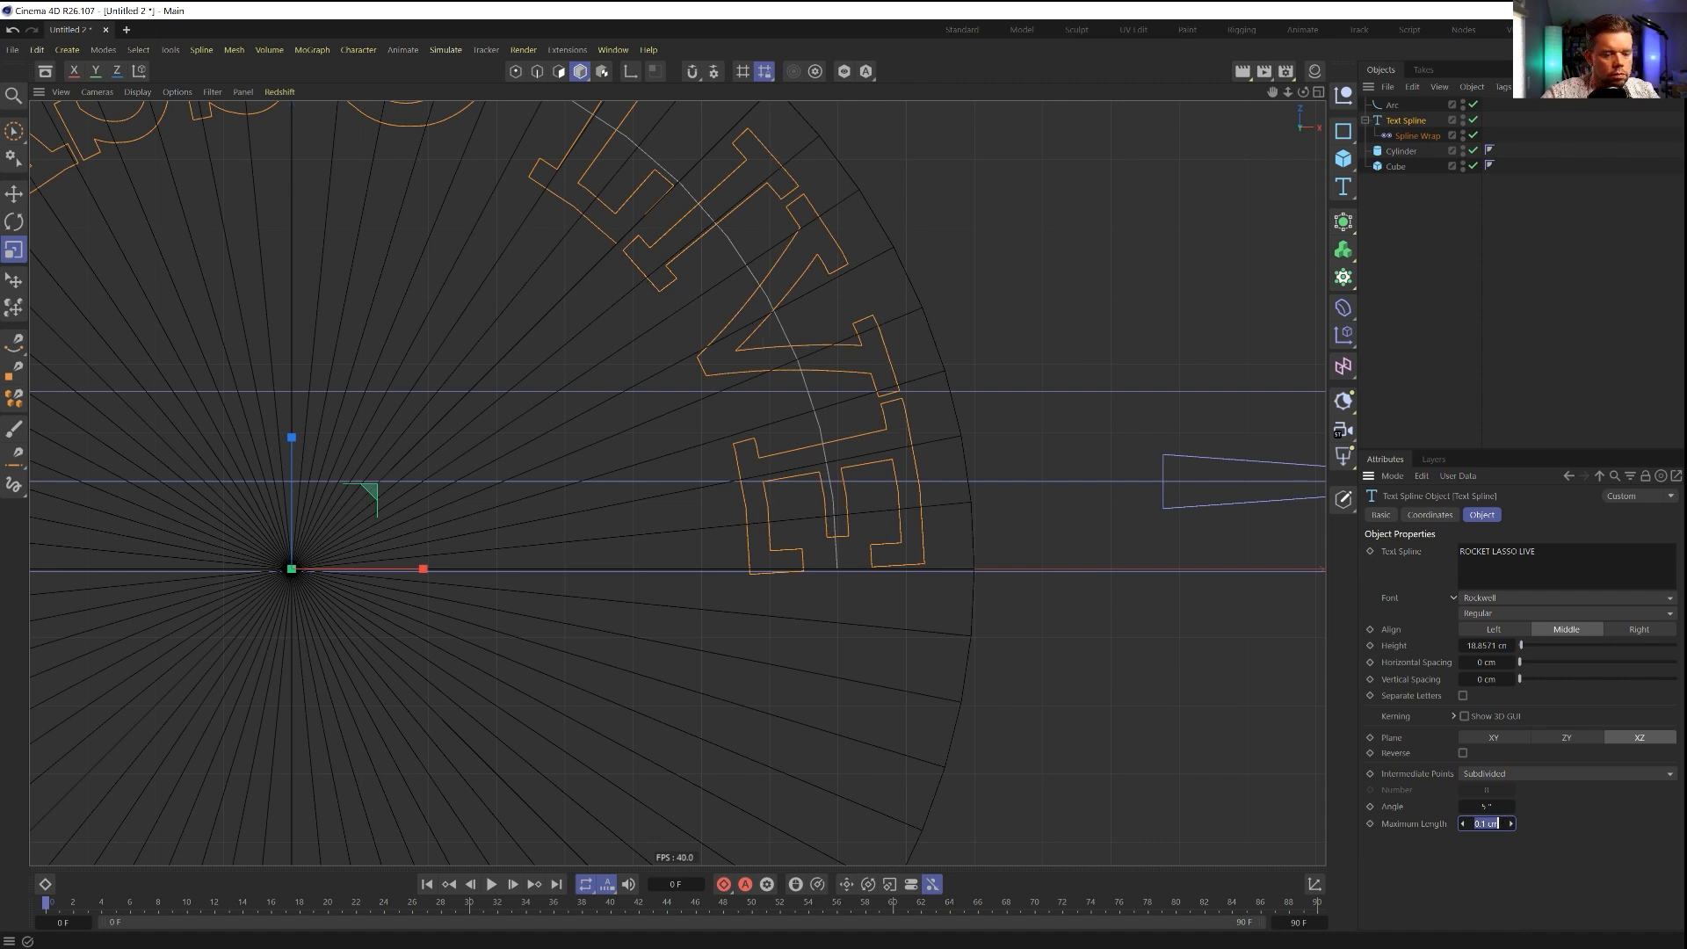
{"action": "type", "text": ".01"}
{"action": "key", "text": "Return"}
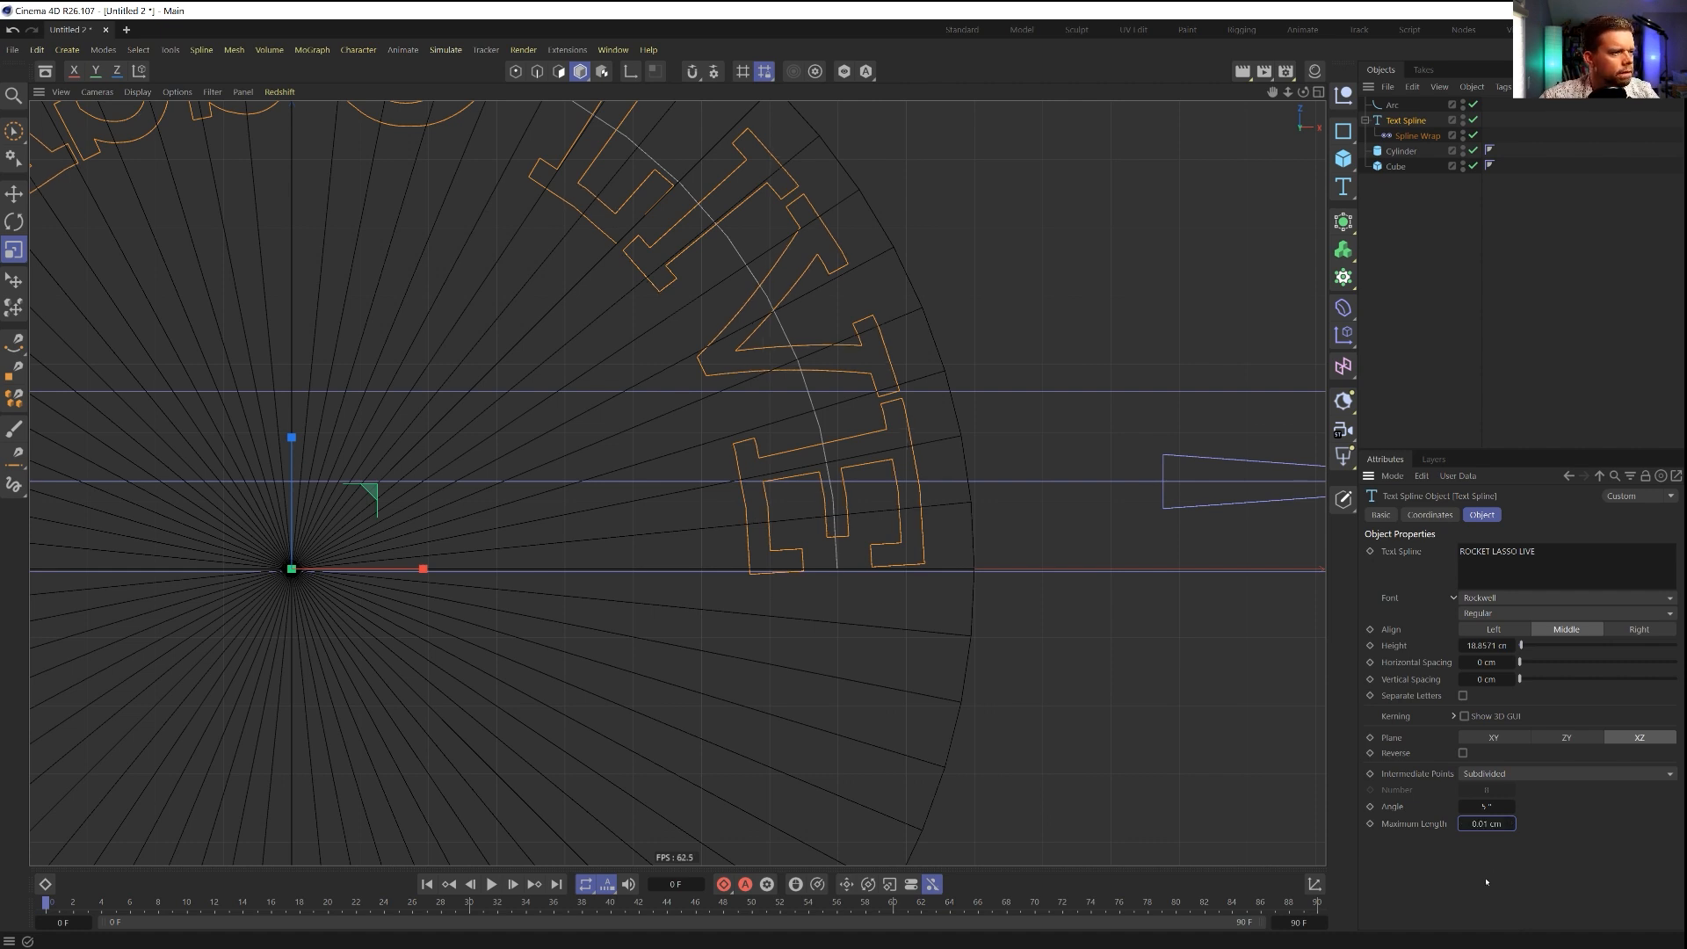
{"action": "left_click", "coordinate": [1502, 774]}
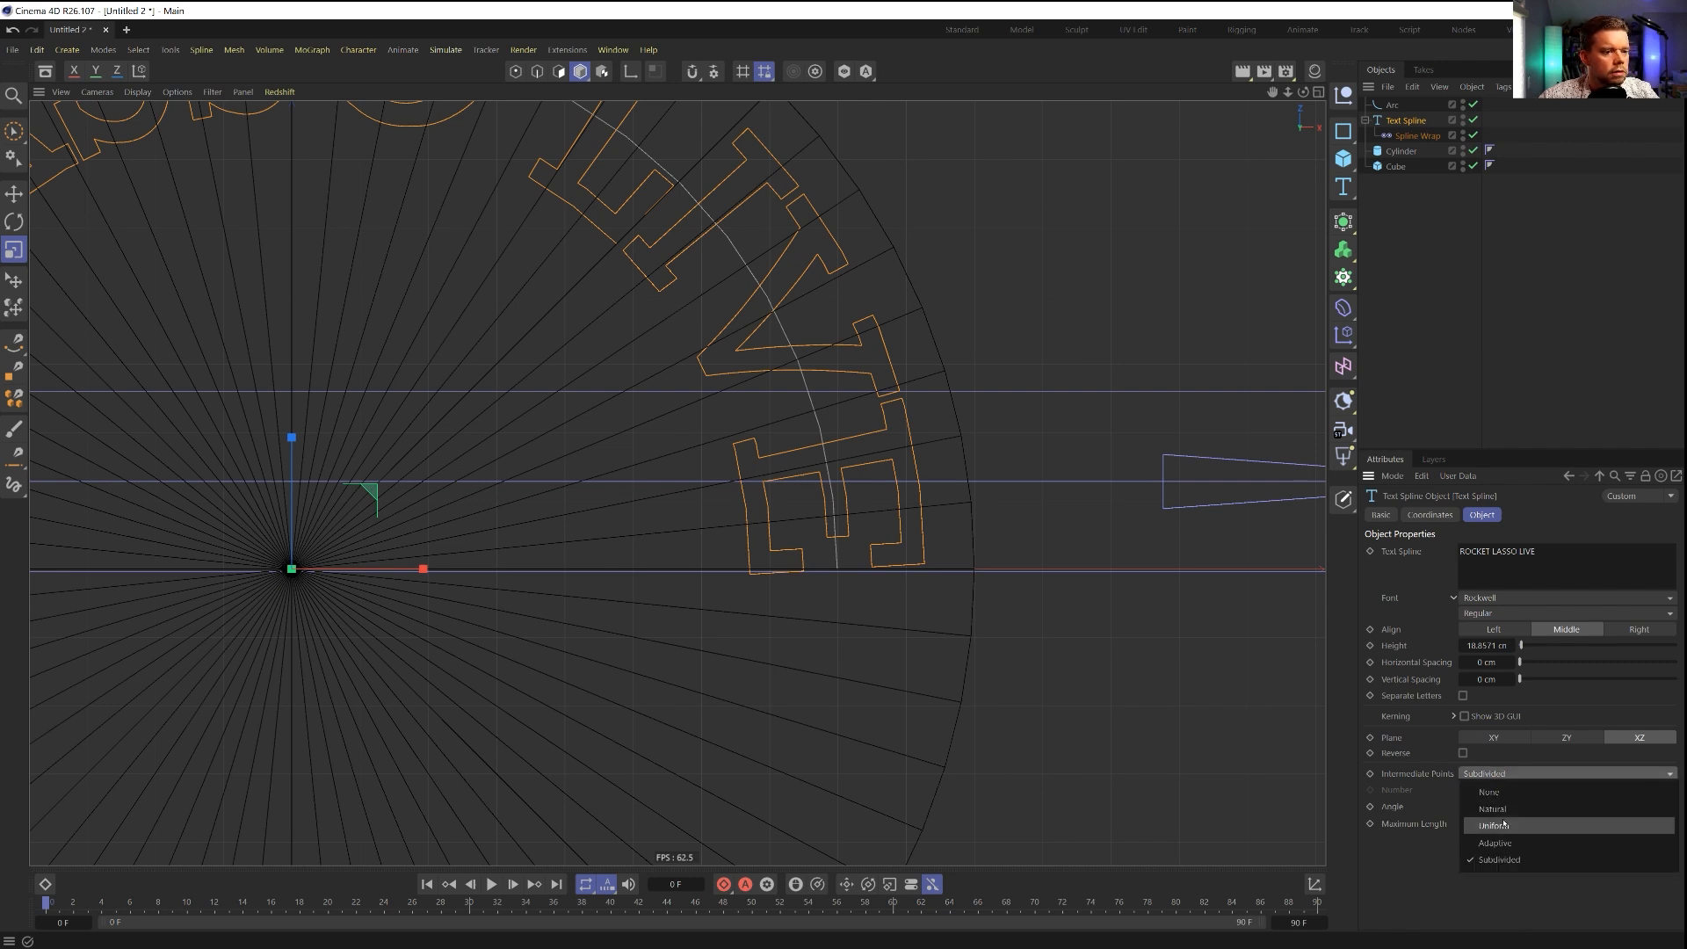
{"action": "left_click", "coordinate": [1497, 782]}
{"action": "left_click", "coordinate": [1498, 773]}
{"action": "left_click", "coordinate": [1494, 859]}
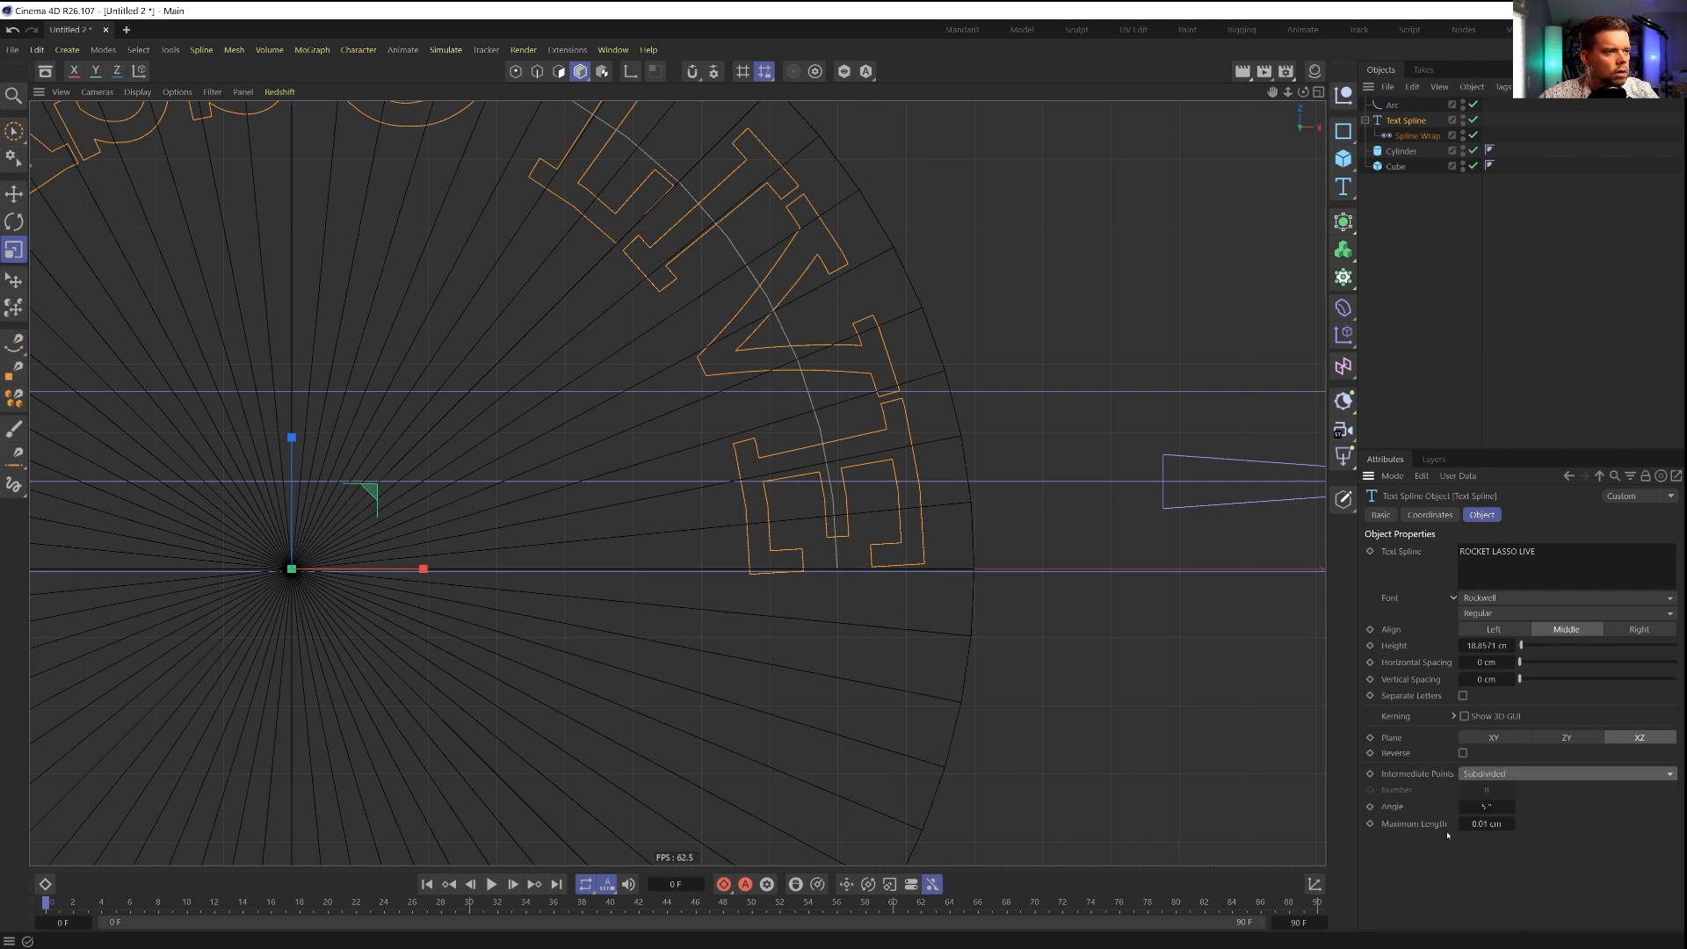
Step: Review the whole wrapped text from above and hide the Spline Wrap's guides in the viewport
{"action": "scroll", "coordinate": [917, 494], "scroll_direction": "down", "scroll_amount": 8}
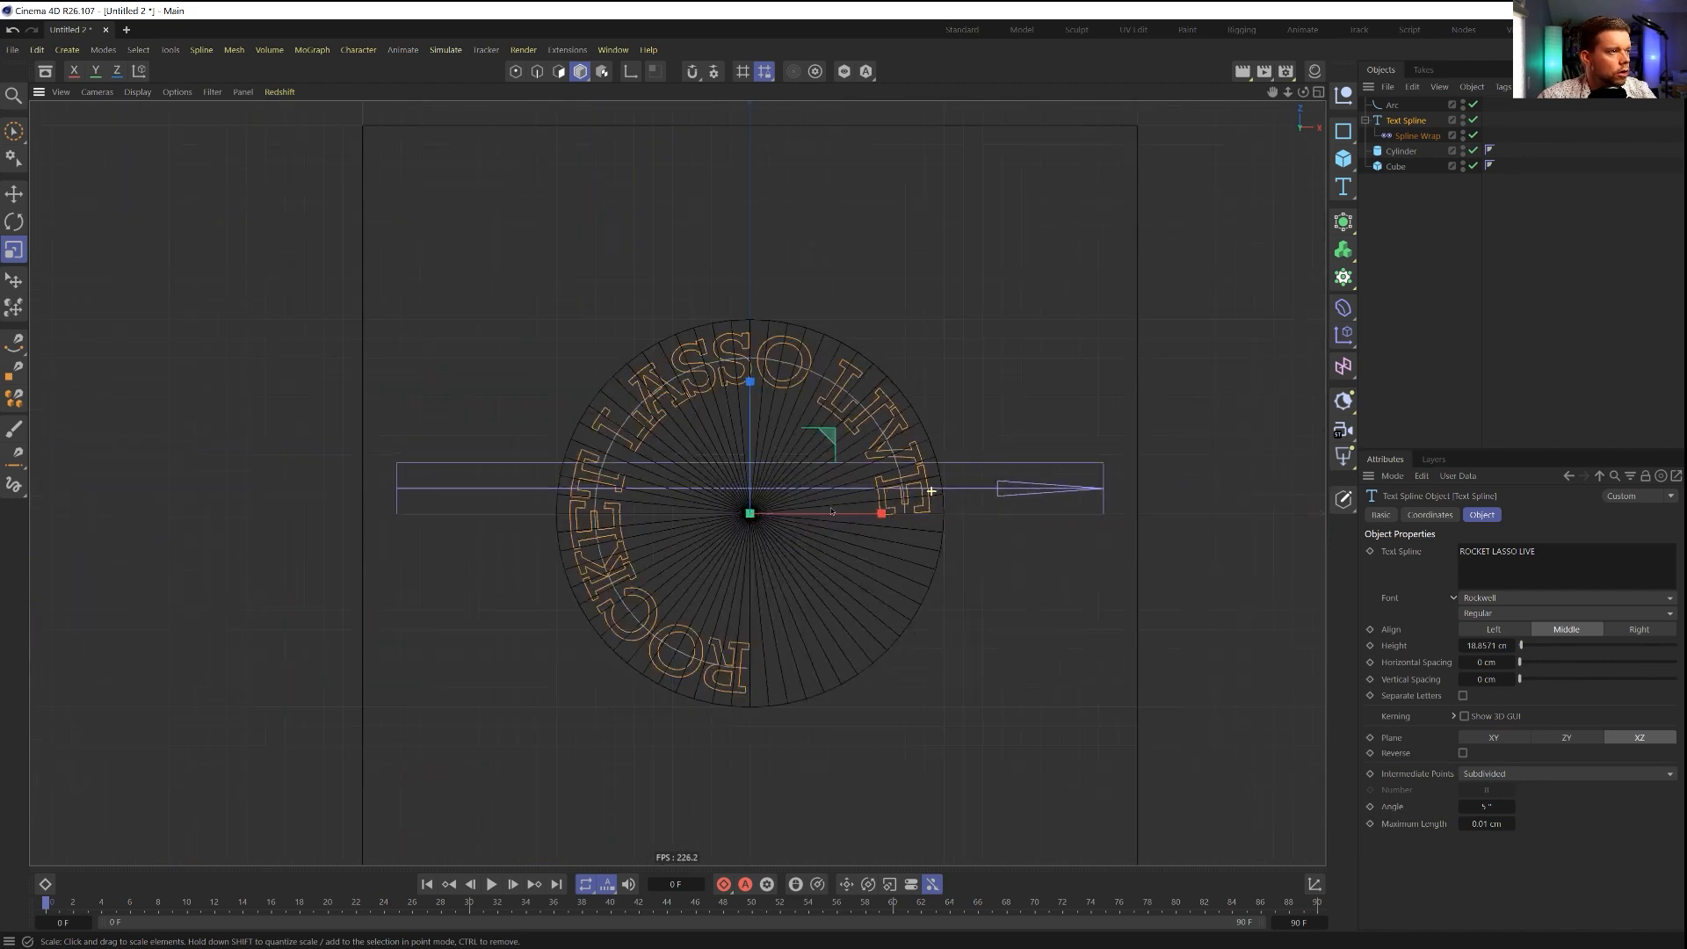
{"action": "scroll", "coordinate": [930, 490], "scroll_direction": "up", "scroll_amount": 3}
{"action": "middle_click_drag", "start_coordinate": [648, 538], "coordinate": [687, 457], "text": "alt"}
{"action": "scroll", "coordinate": [939, 400], "scroll_direction": "down", "scroll_amount": 1}
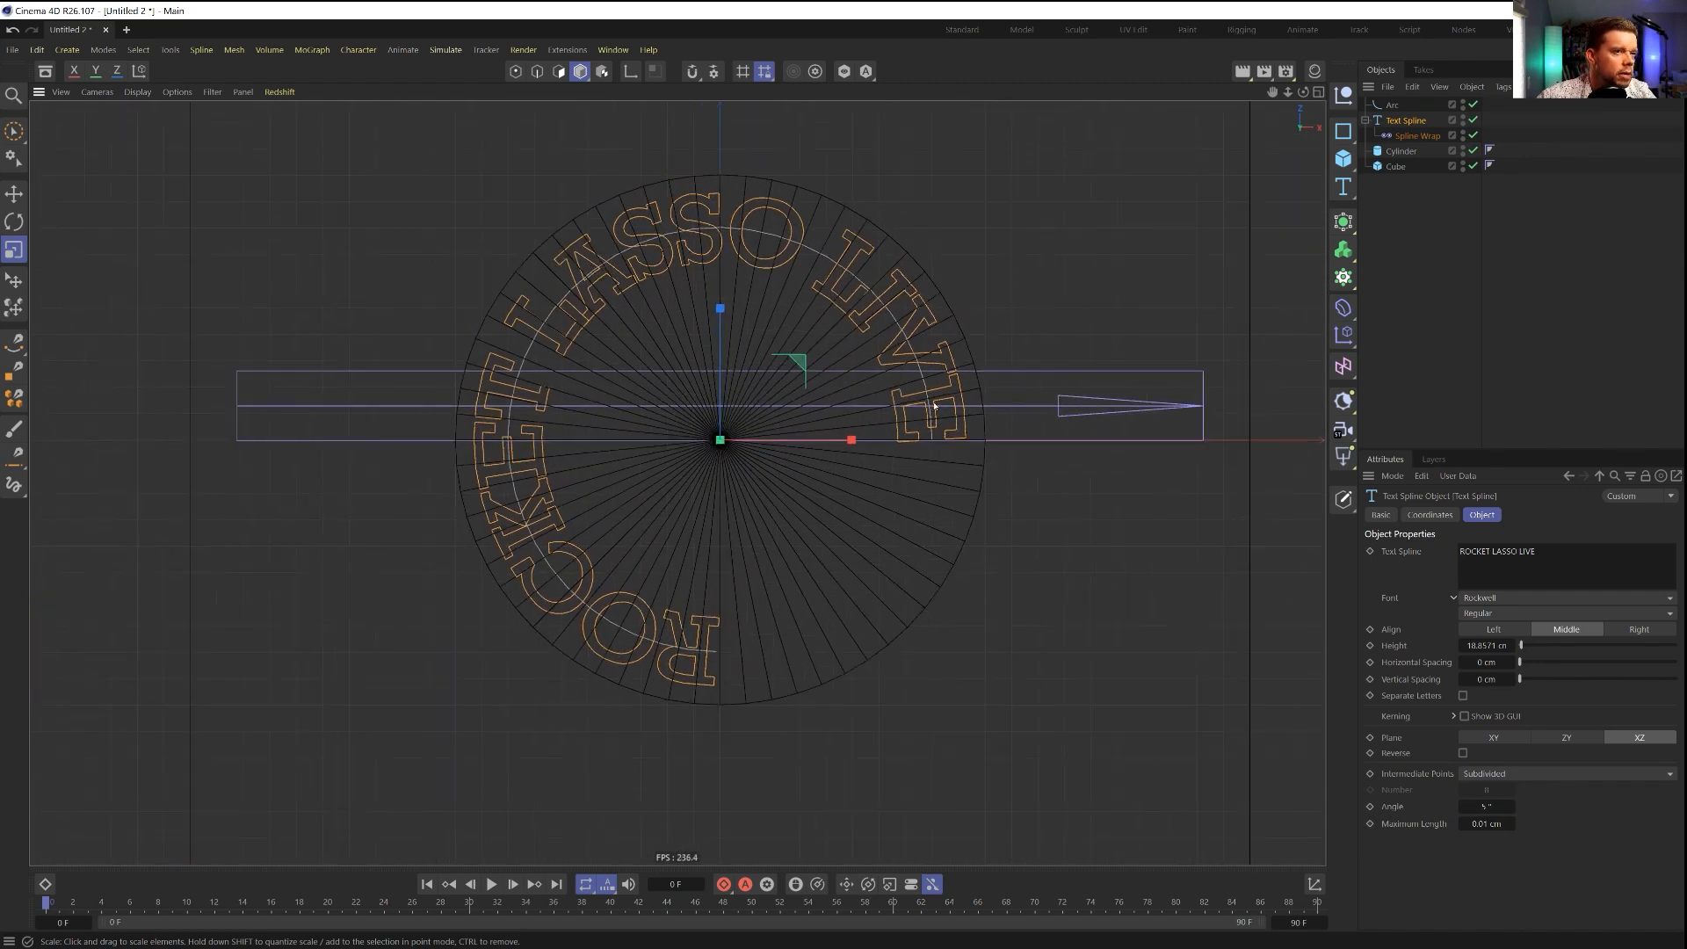
{"action": "scroll", "coordinate": [898, 416], "scroll_direction": "up", "scroll_amount": 4}
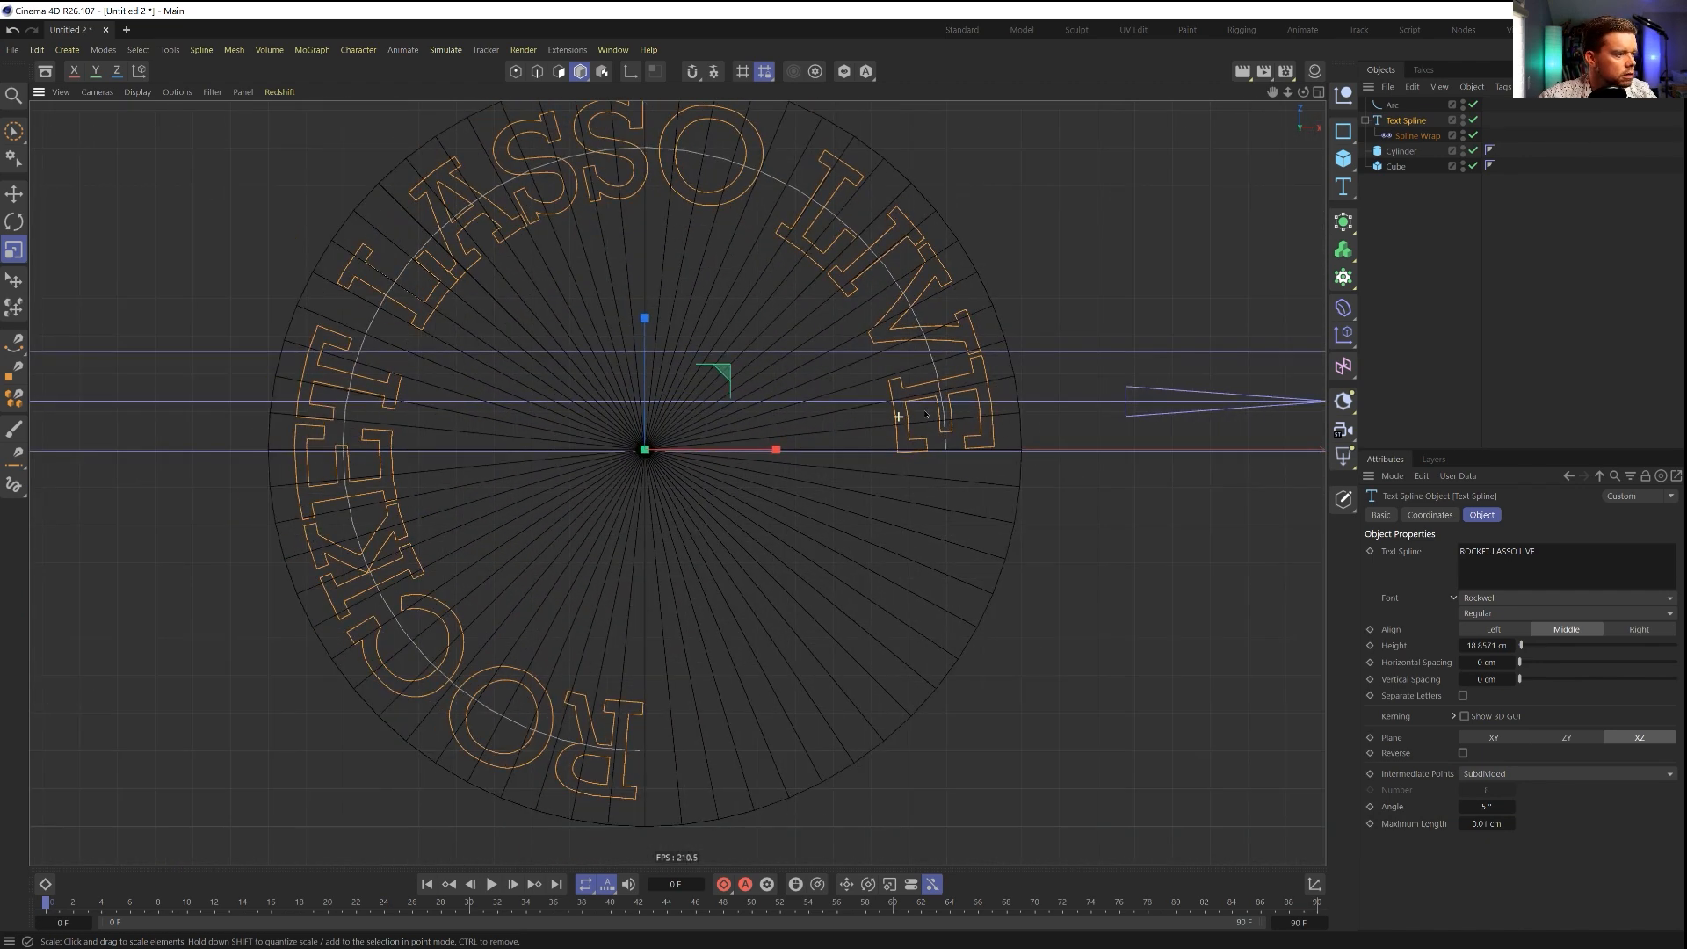
{"action": "key", "text": "h"}
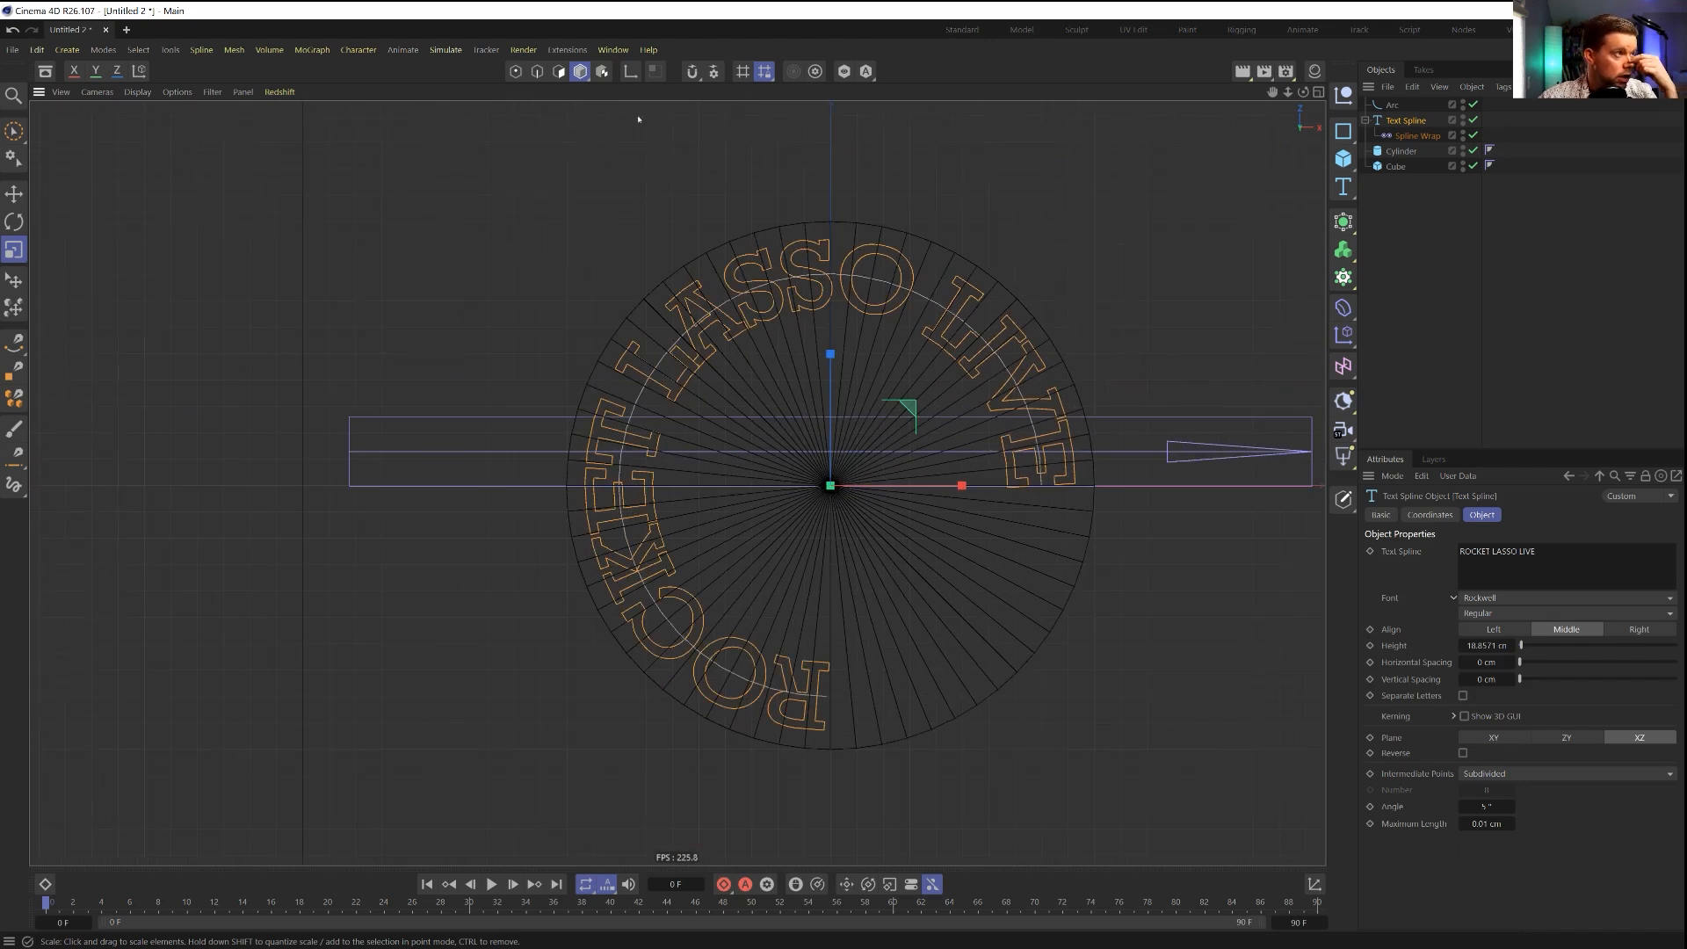
{"action": "double_click", "coordinate": [1463, 133]}
{"action": "mouse_move", "coordinate": [954, 443]}
{"action": "right_mouse_down", "text": "alt"}
{"action": "mouse_move", "coordinate": [860, 443]}
{"action": "mouse_move", "coordinate": [931, 442]}
{"action": "right_mouse_up", "text": "alt"}
Step: Extend the arc's end angle to 295° and set the text spline's horizontal spacing to 2 cm
{"action": "left_click", "coordinate": [1392, 105]}
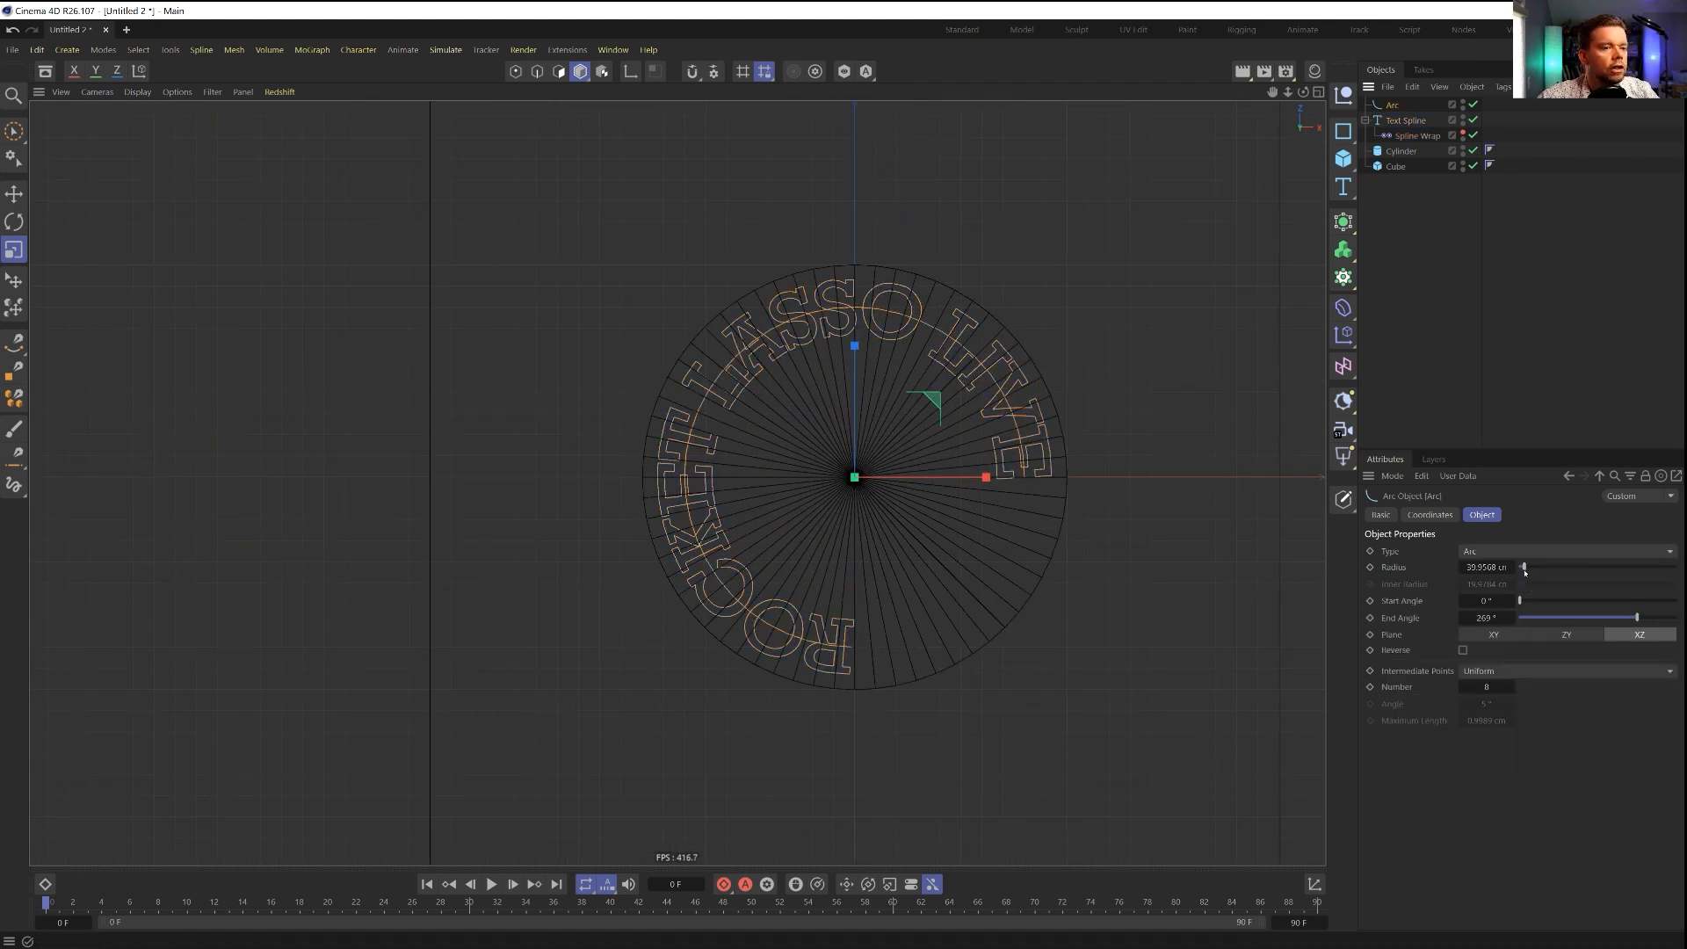
{"action": "mouse_move", "coordinate": [1623, 628]}
{"action": "left_mouse_down"}
{"action": "mouse_move", "coordinate": [1572, 619]}
{"action": "mouse_move", "coordinate": [1631, 596]}
{"action": "left_mouse_up"}
{"action": "left_click_drag", "start_coordinate": [1655, 595], "coordinate": [1647, 599]}
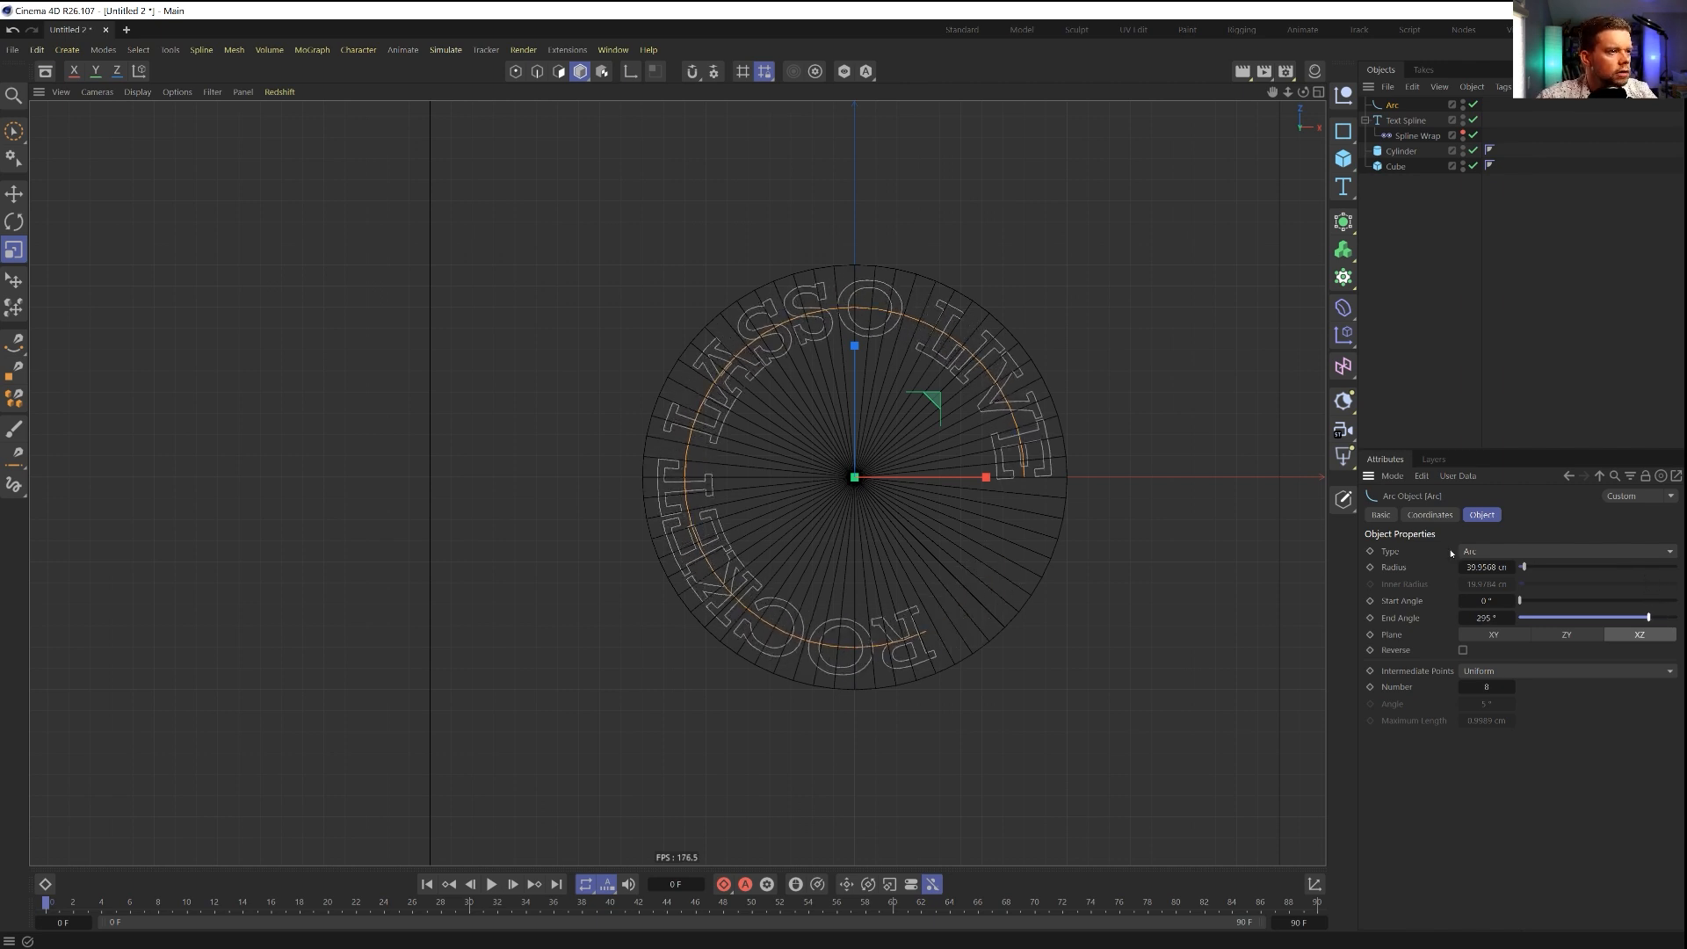
{"action": "left_click", "coordinate": [1405, 120]}
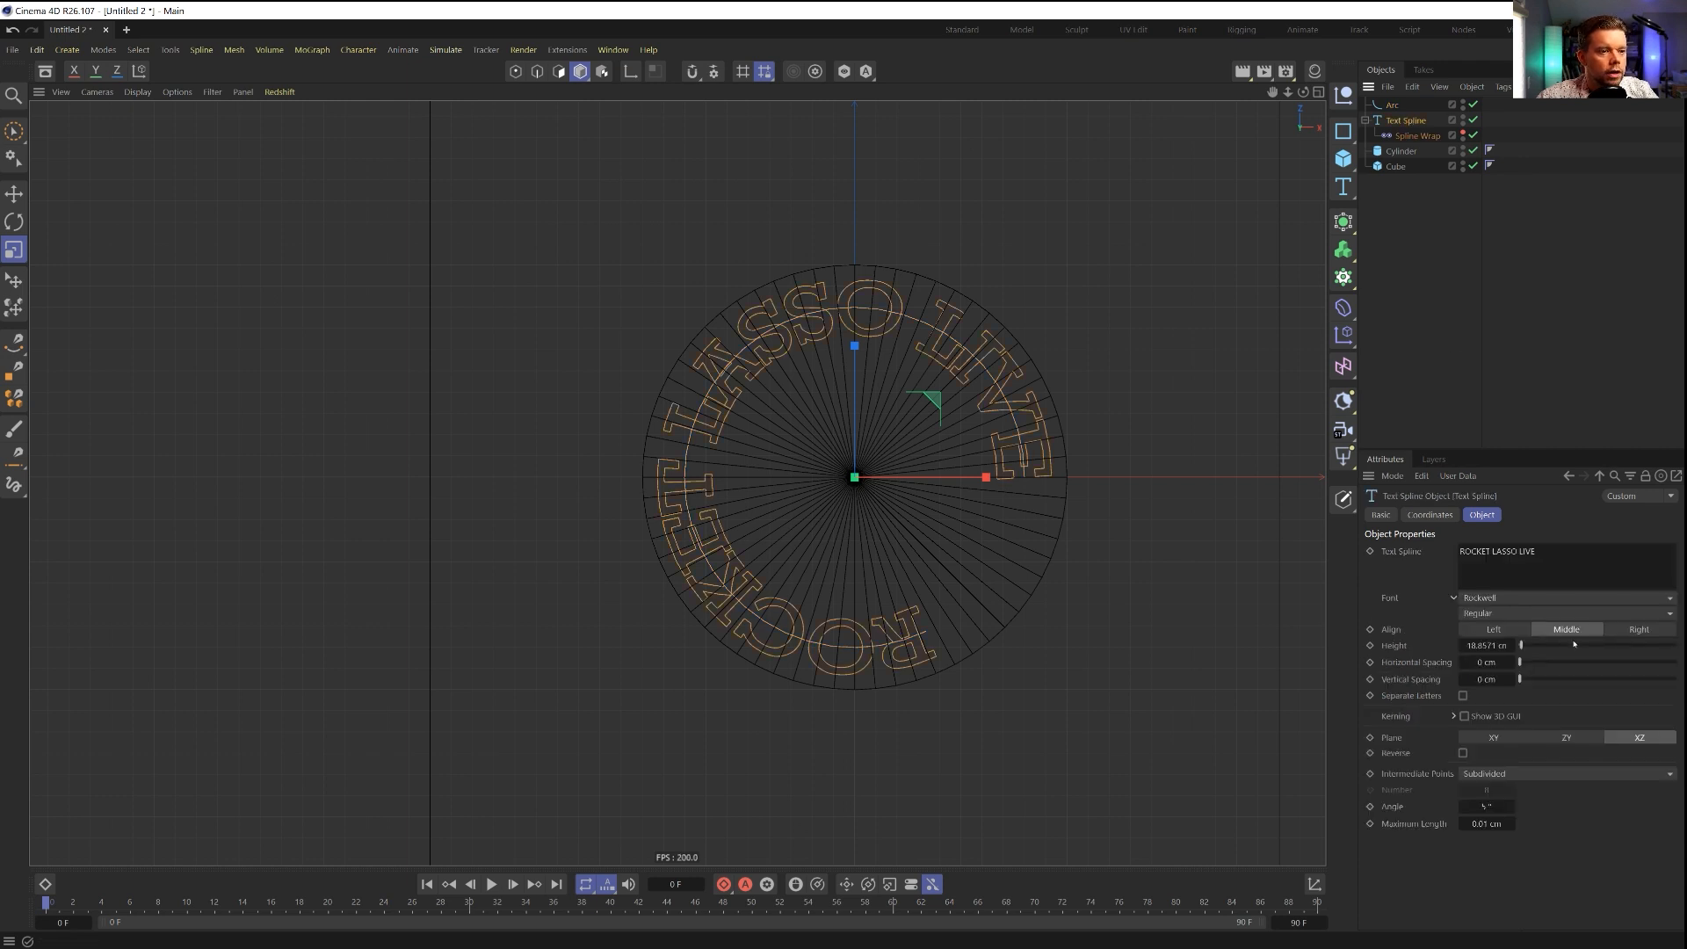
{"action": "left_click_drag", "start_coordinate": [1519, 667], "coordinate": [1523, 670]}
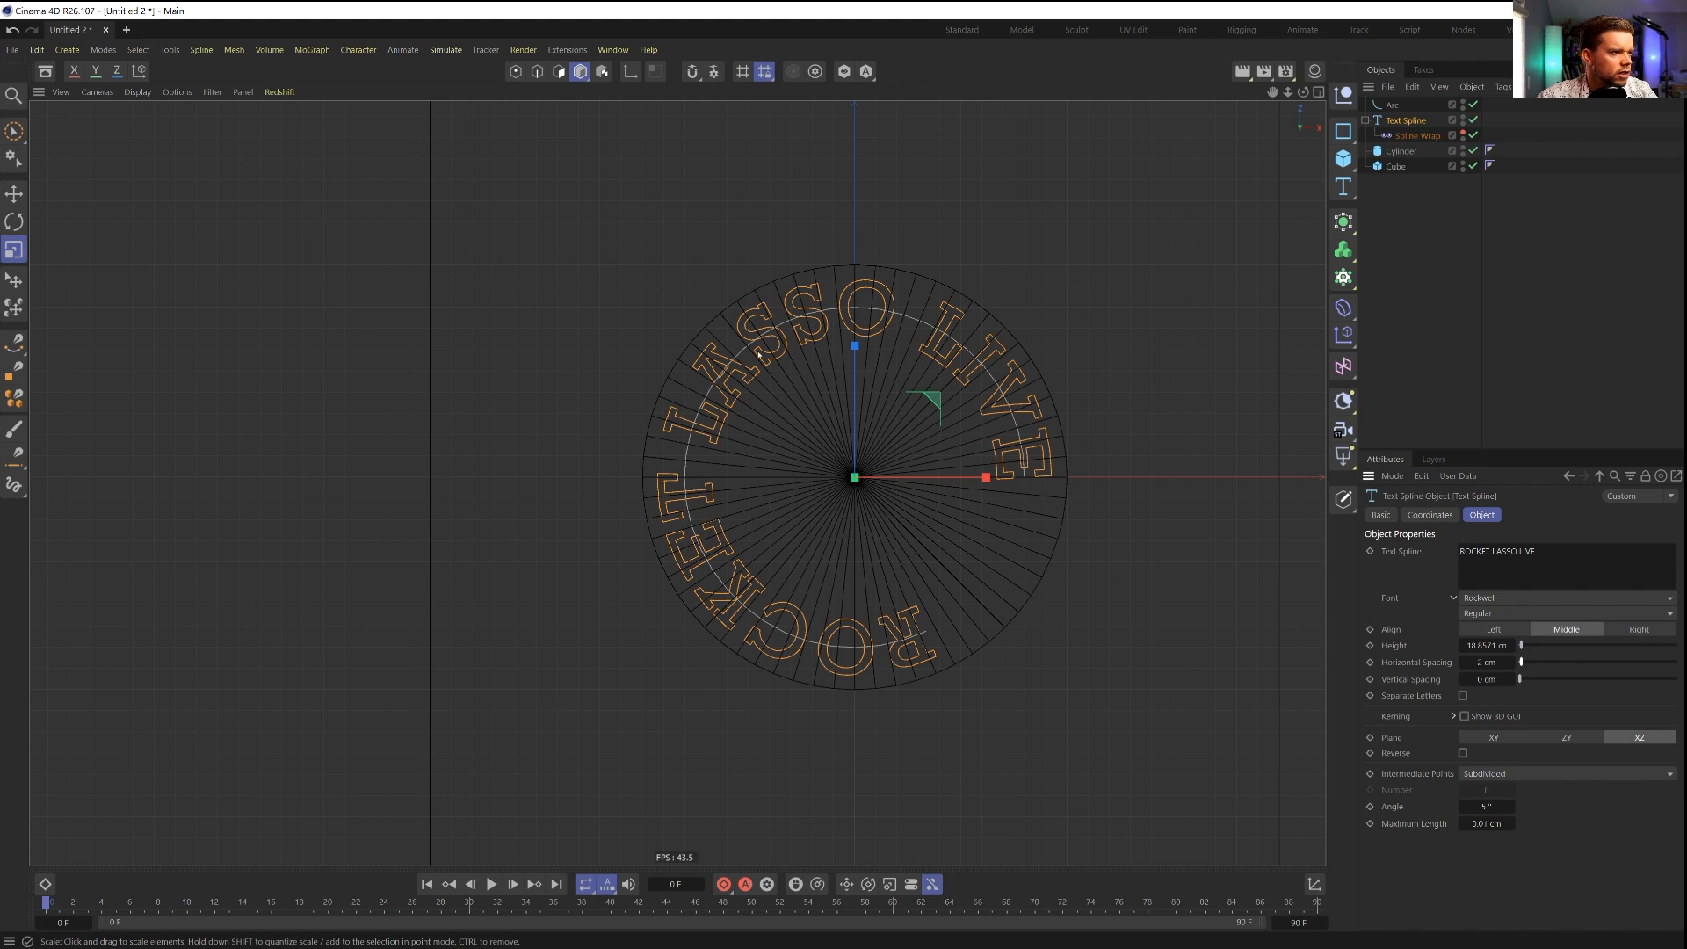
Step: Widen the arc's end angle to 302° and return to the perspective view
{"action": "left_click", "coordinate": [1391, 106]}
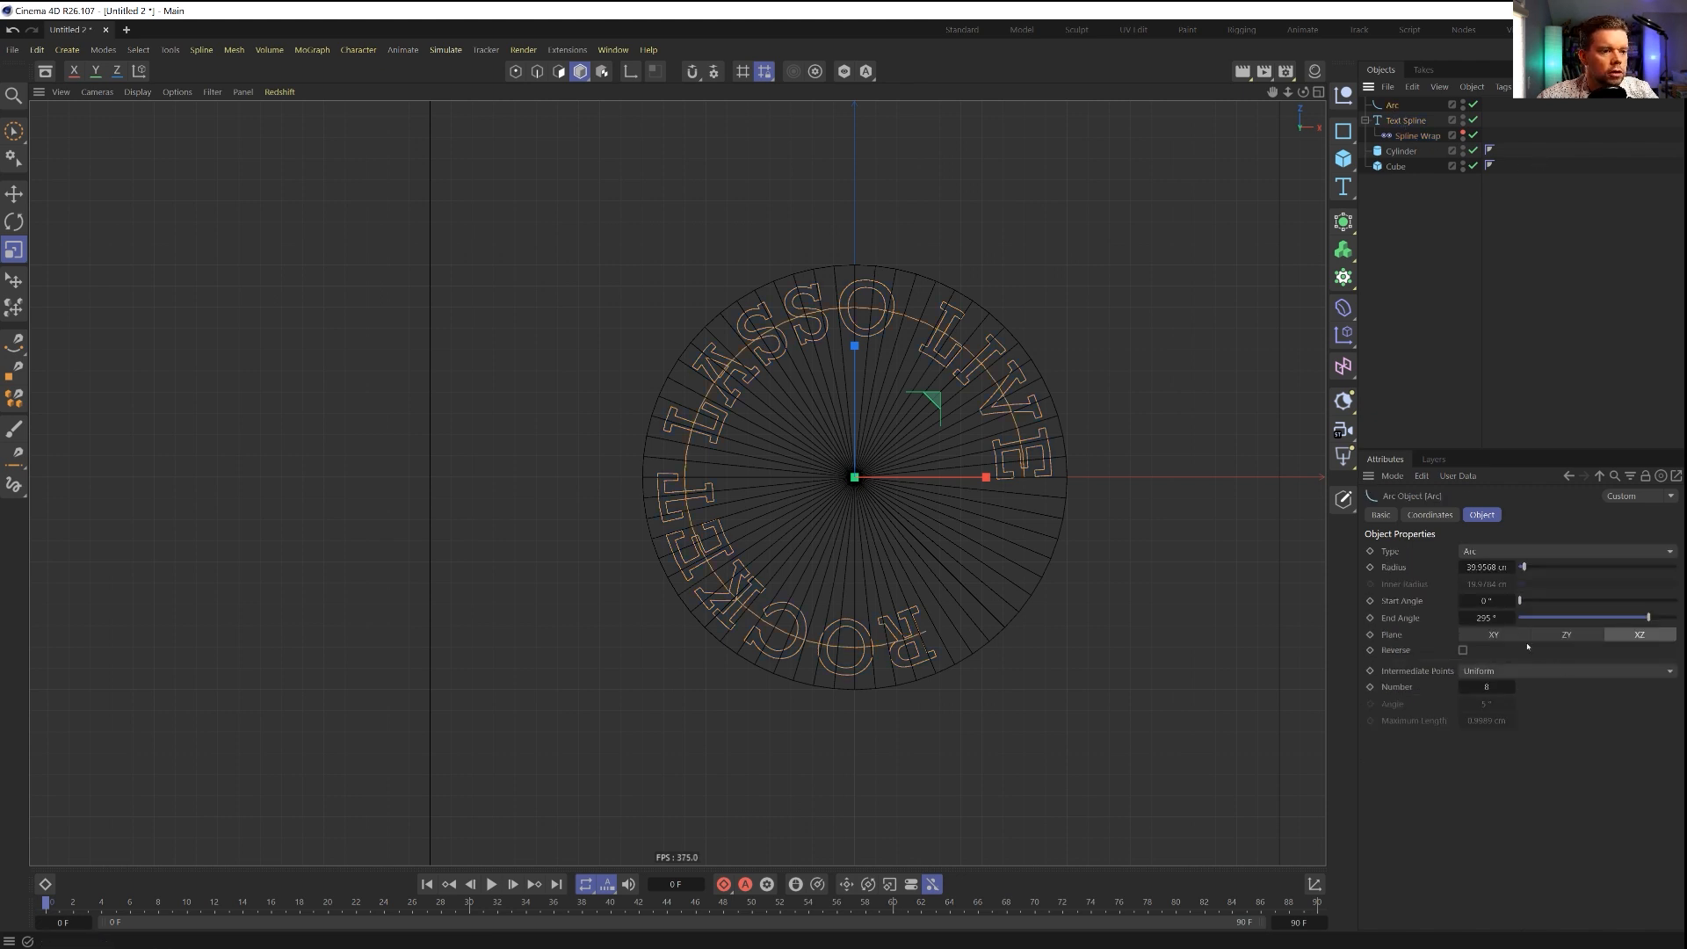
{"action": "left_click_drag", "start_coordinate": [1630, 621], "coordinate": [1651, 619]}
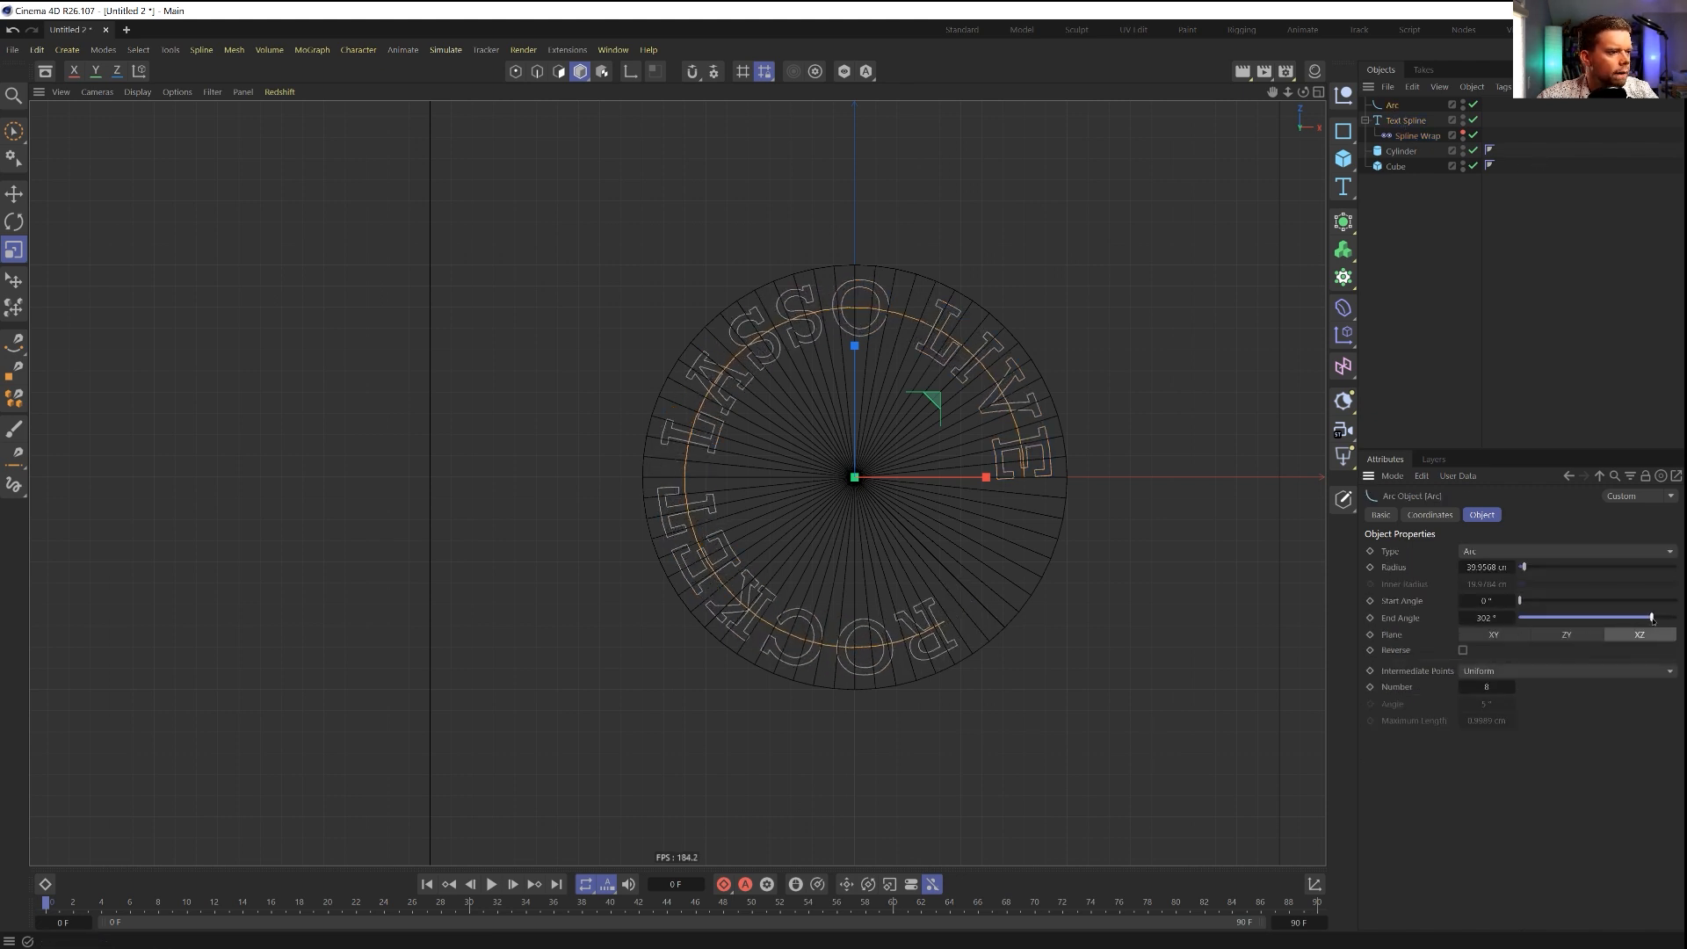
{"action": "key", "text": "F1"}
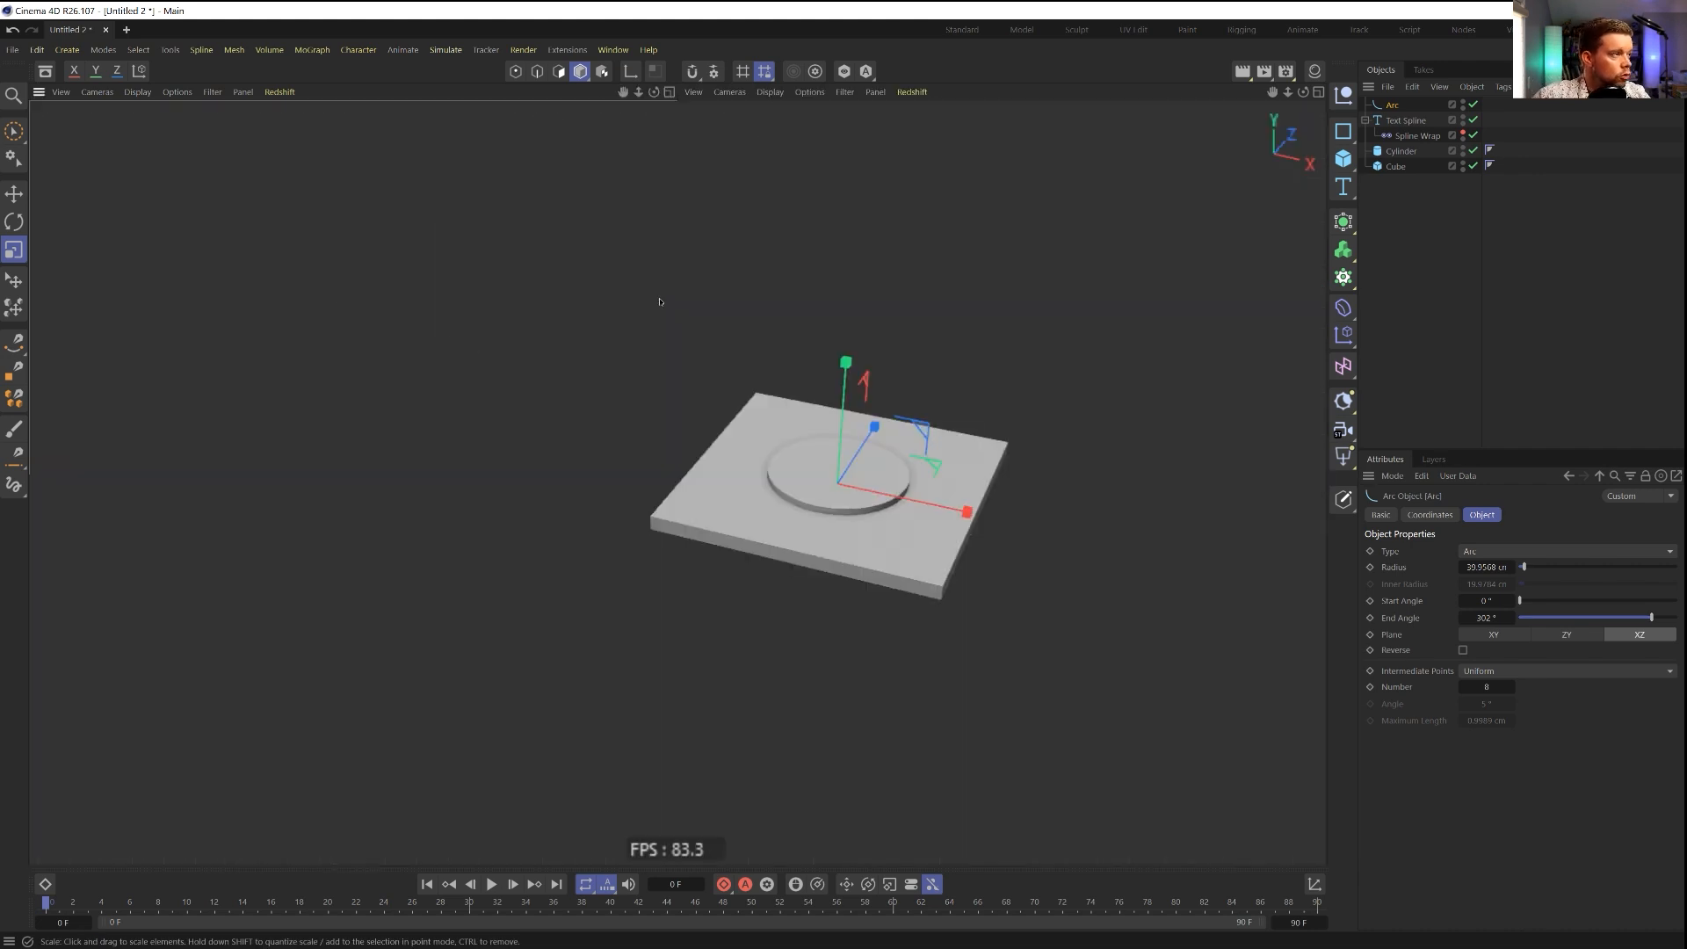
Step: Add a Connect object as the parent of the text spline
{"action": "left_click", "coordinate": [1402, 123]}
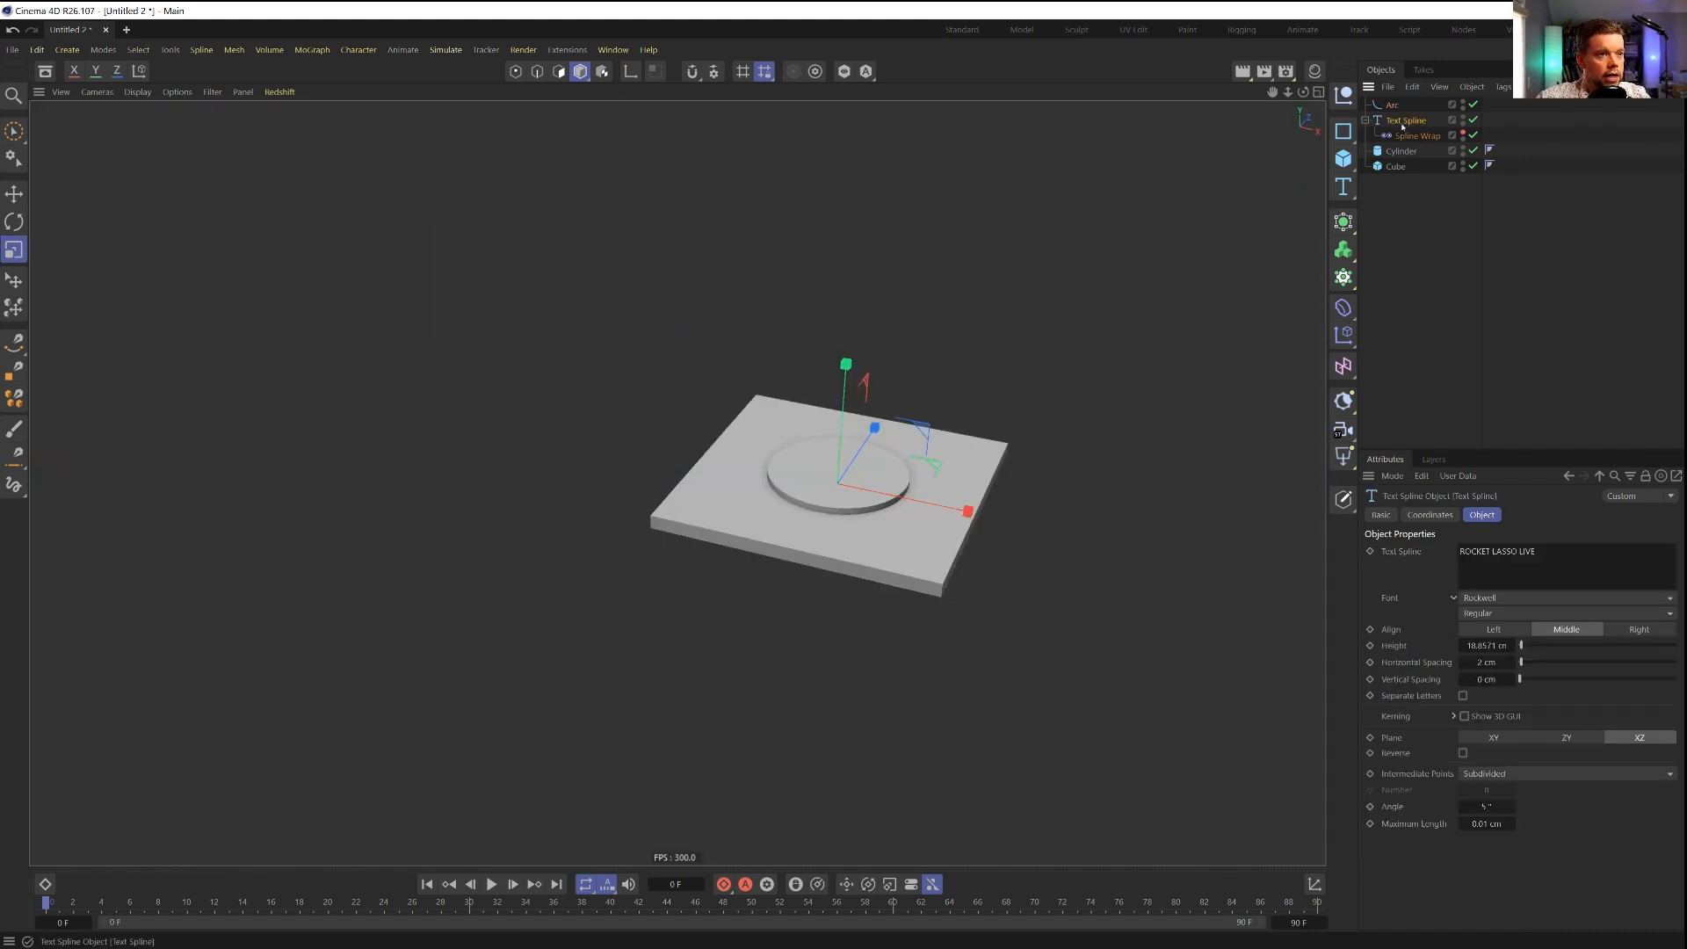
{"action": "left_click", "coordinate": [1343, 221]}
{"action": "left_click", "coordinate": [1407, 369]}
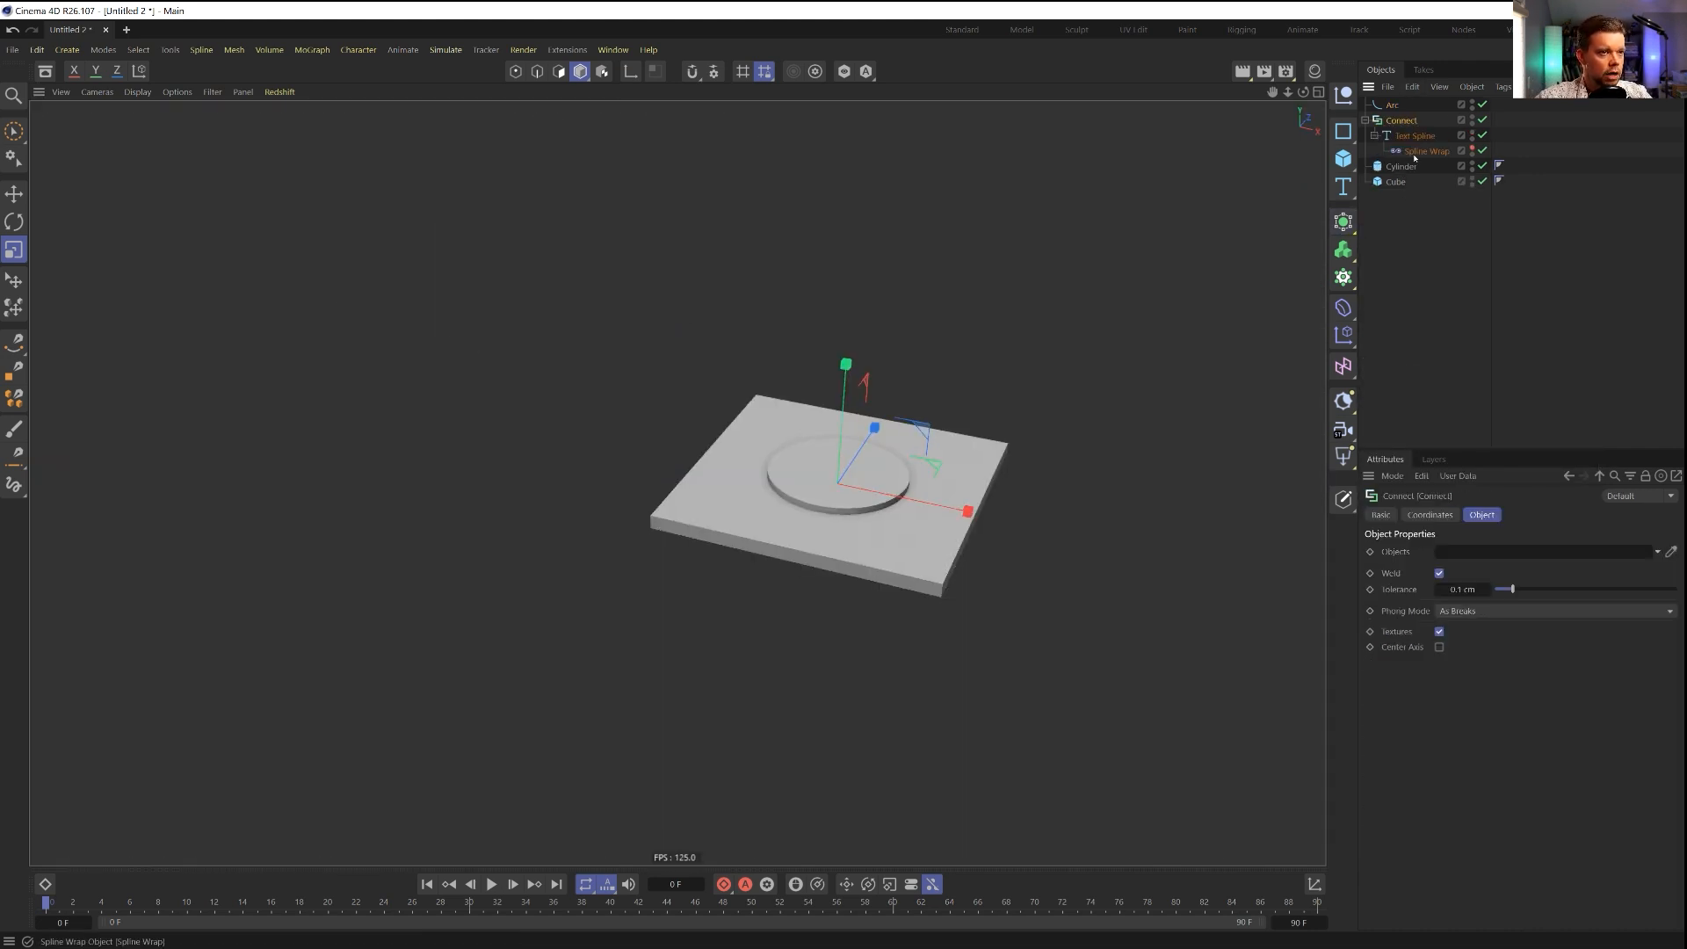
Step: Add an Extrude generator as the parent of the Connect object and set its direction to Y
{"action": "left_click", "coordinate": [1343, 221]}
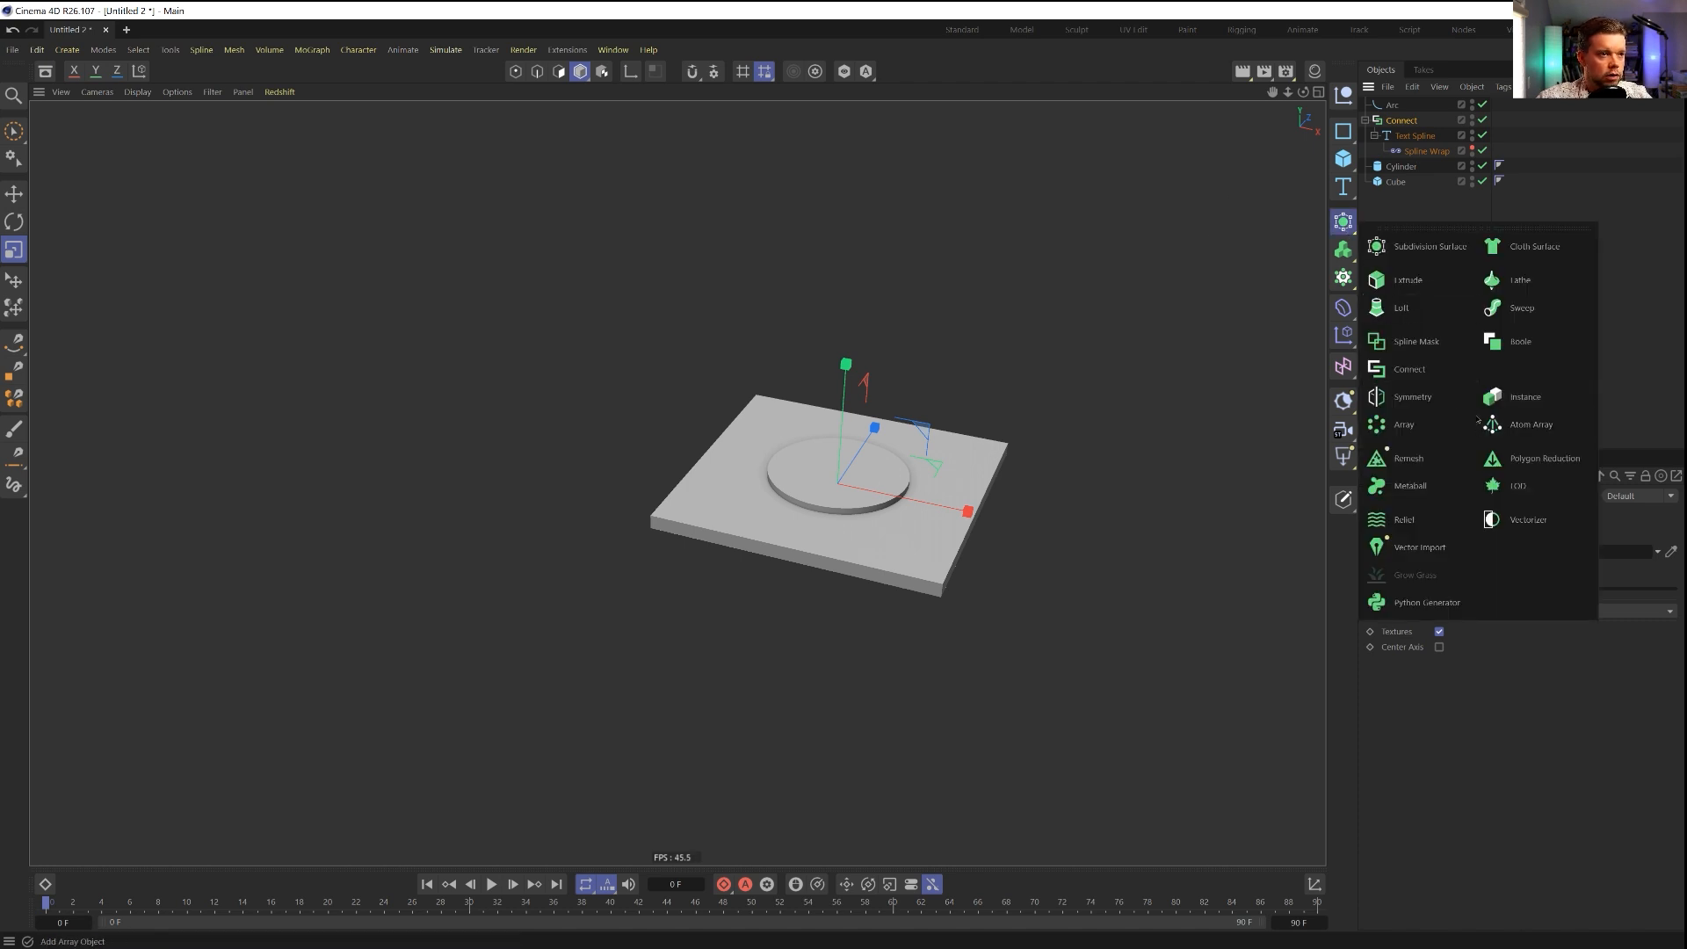
{"action": "left_click", "coordinate": [1403, 281], "text": "alt"}
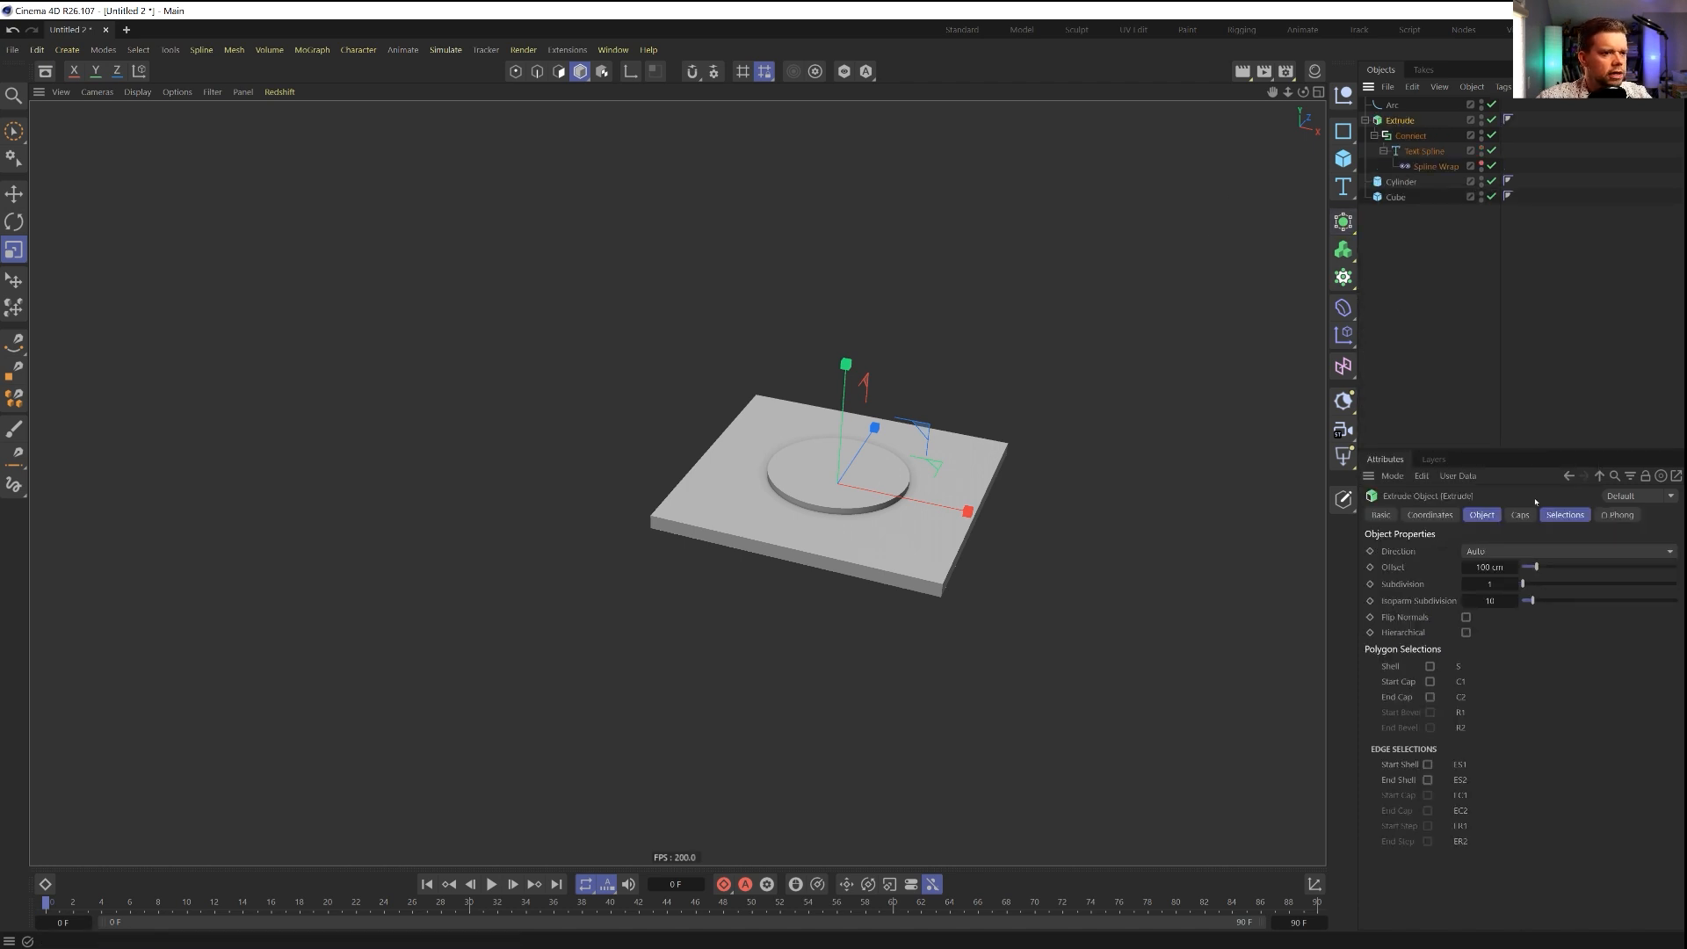
{"action": "left_click", "coordinate": [1489, 550]}
{"action": "left_click", "coordinate": [1498, 583]}
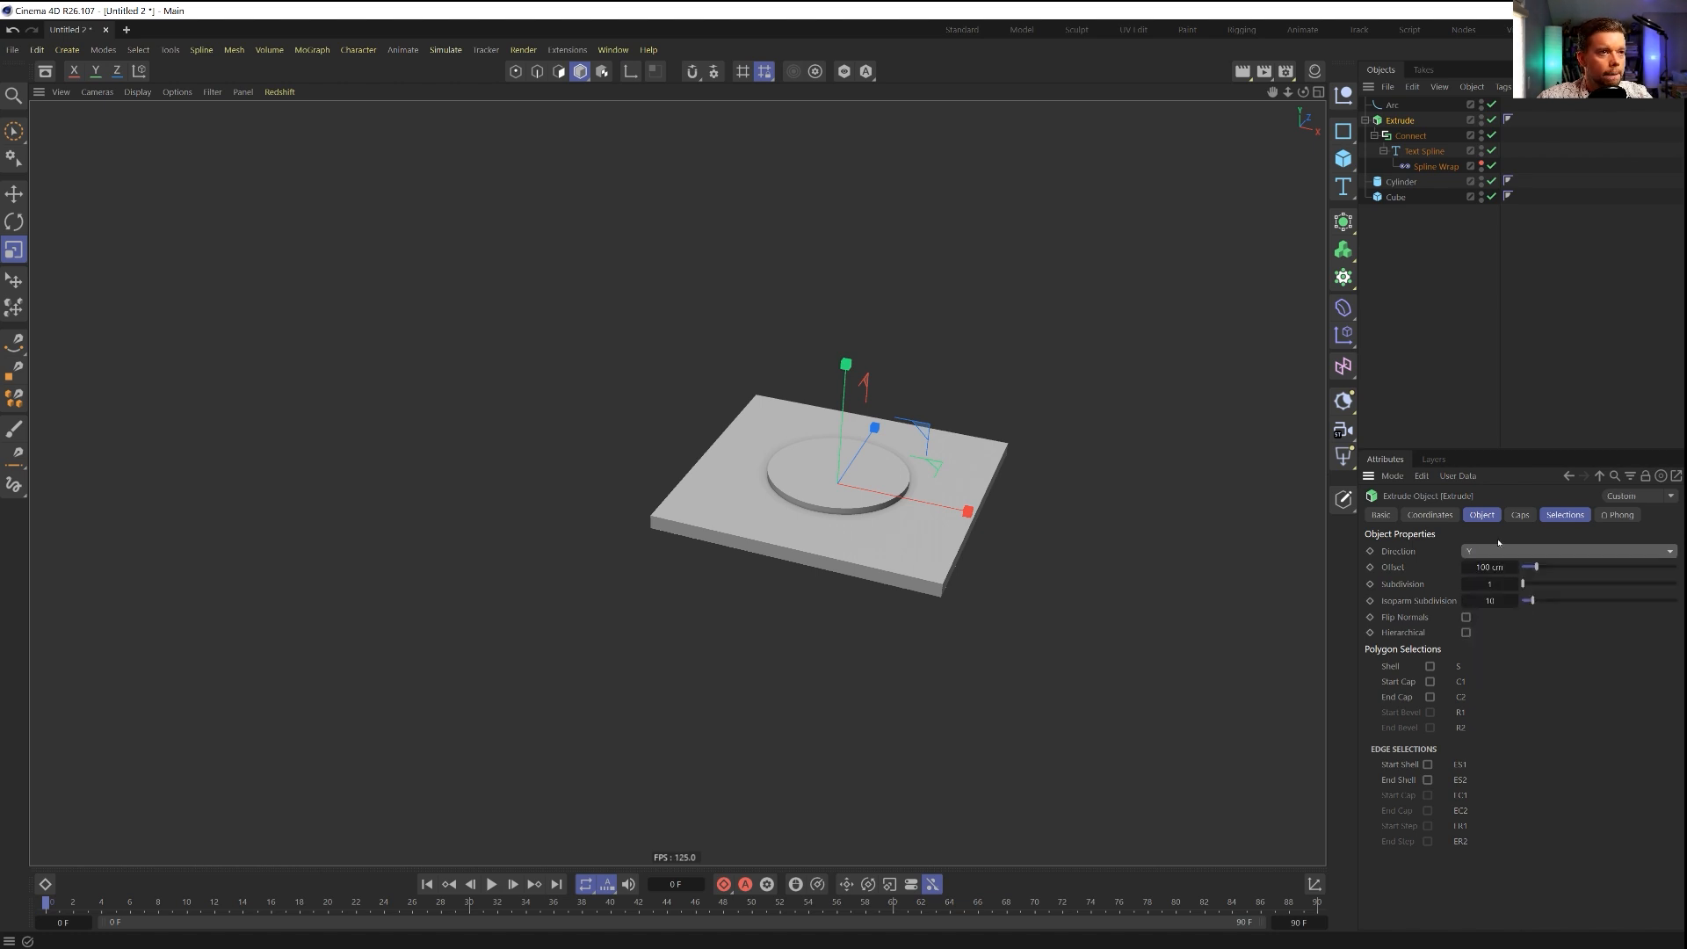
Step: Disable the cylinder and the cube to isolate the extruded text in the perspective view
{"action": "middle_click", "coordinate": [1173, 403]}
{"action": "middle_click", "coordinate": [993, 583]}
{"action": "middle_click", "coordinate": [1002, 581]}
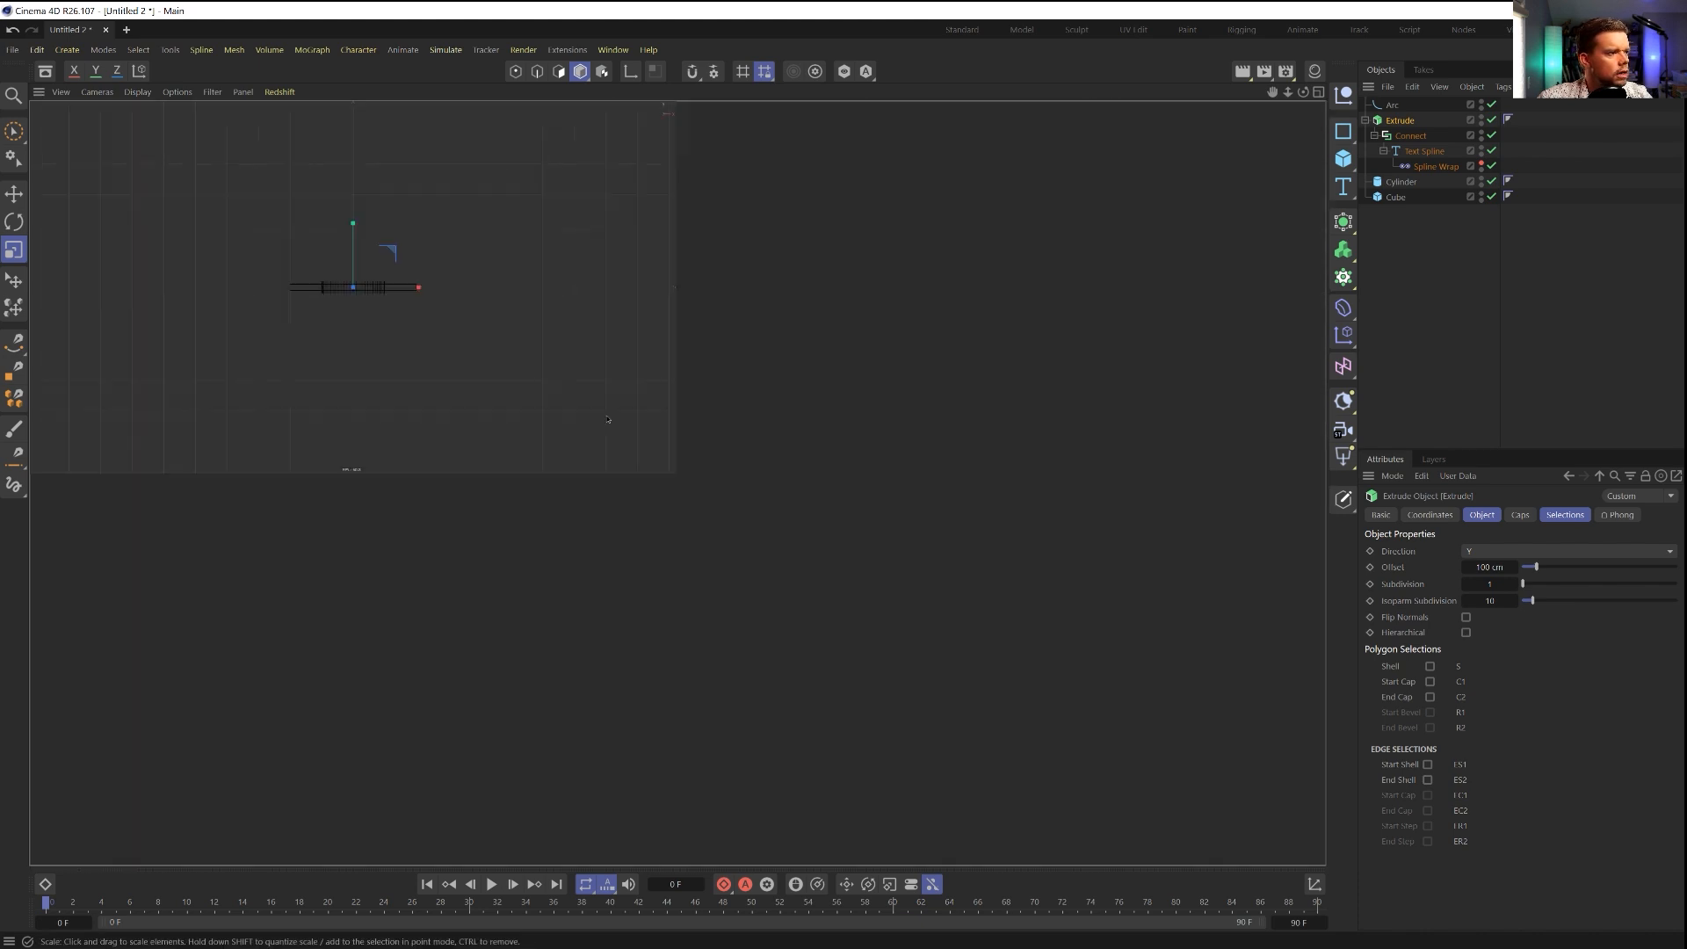
{"action": "middle_click", "coordinate": [576, 369]}
{"action": "left_click_drag", "start_coordinate": [1490, 181], "coordinate": [1490, 196]}
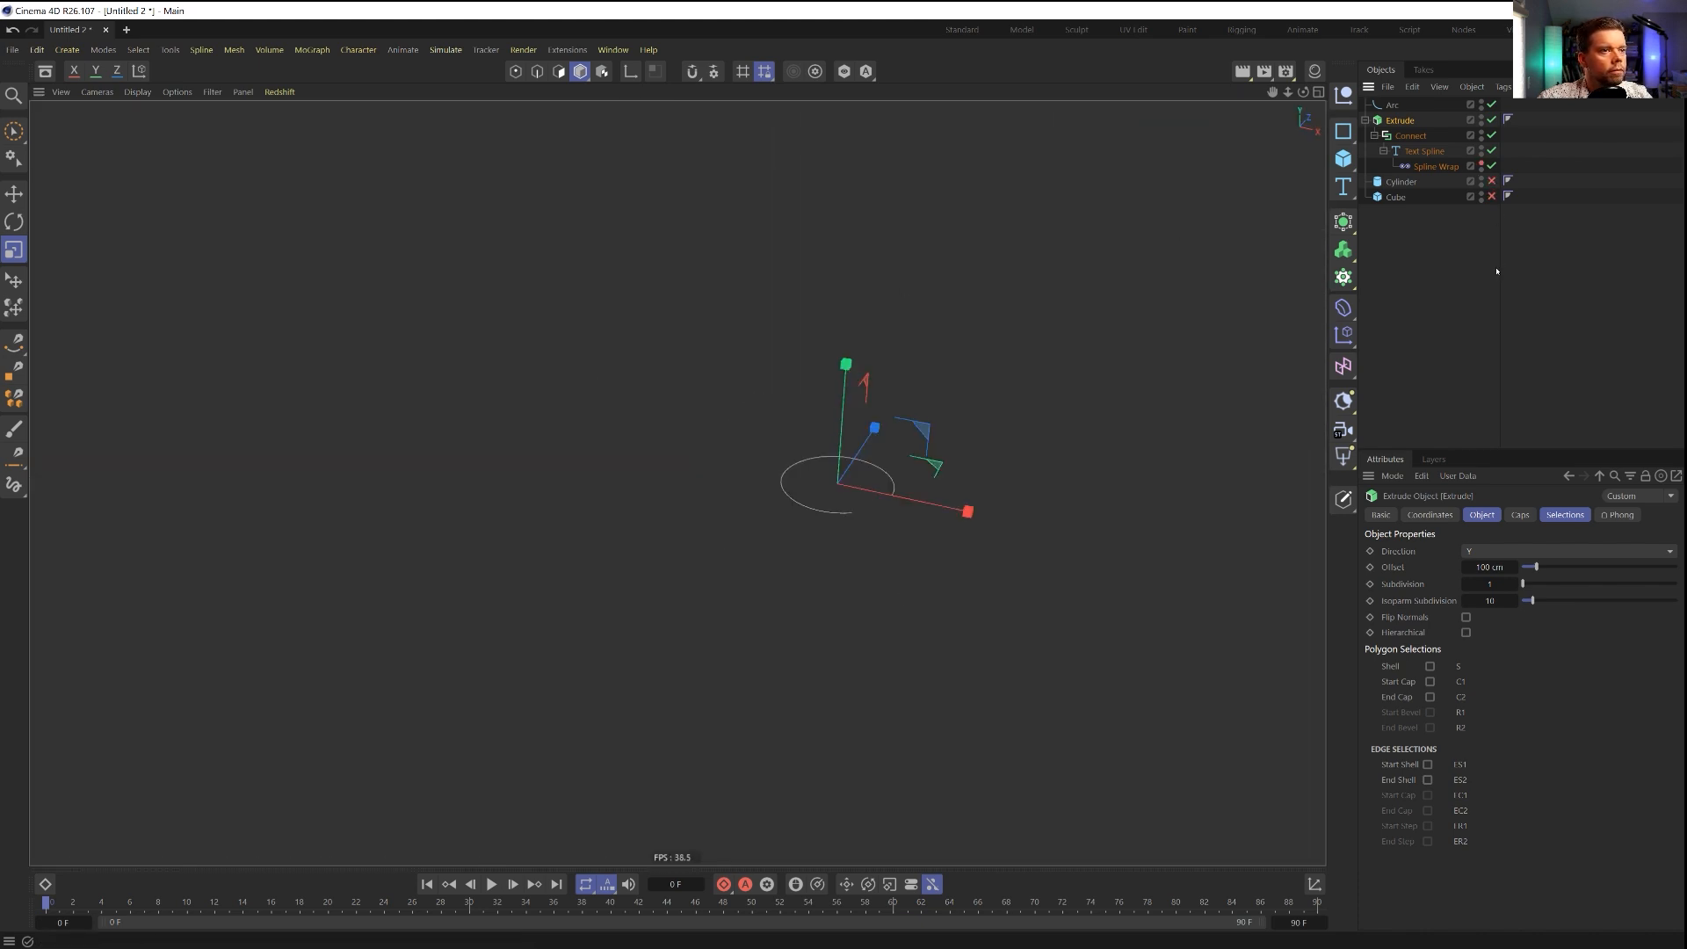
Step: Check the text with the Extrude and Connect objects switched off, and turn off Weld on the Connect object
{"action": "left_click", "coordinate": [1490, 121]}
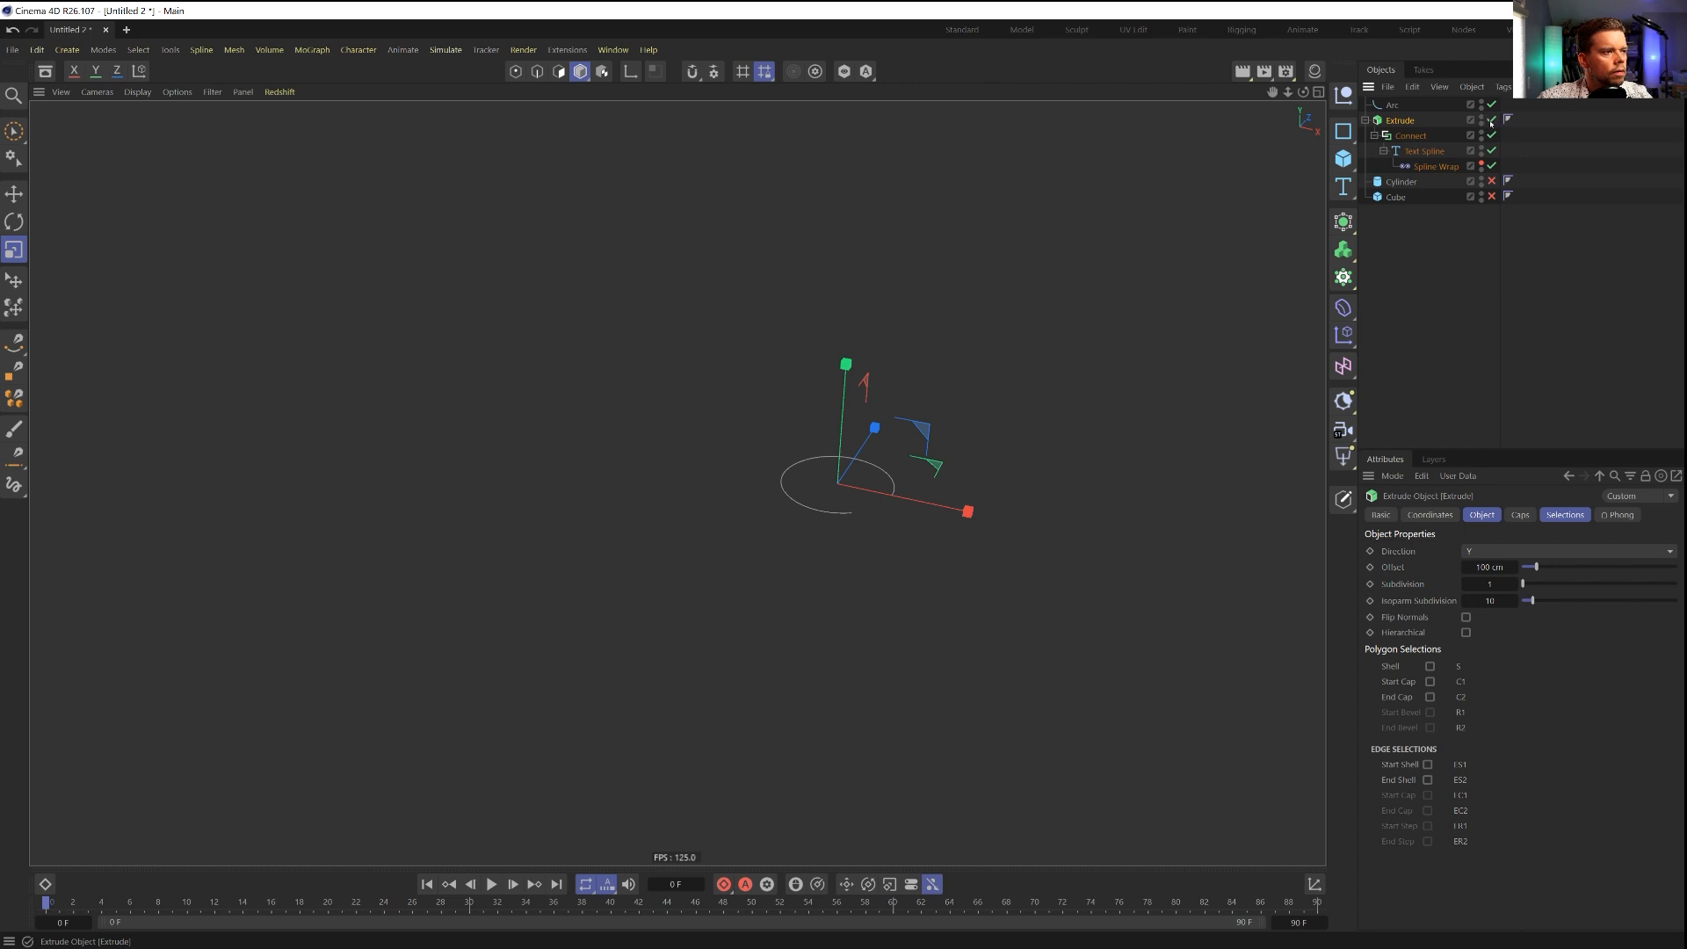
{"action": "left_click", "coordinate": [1410, 136]}
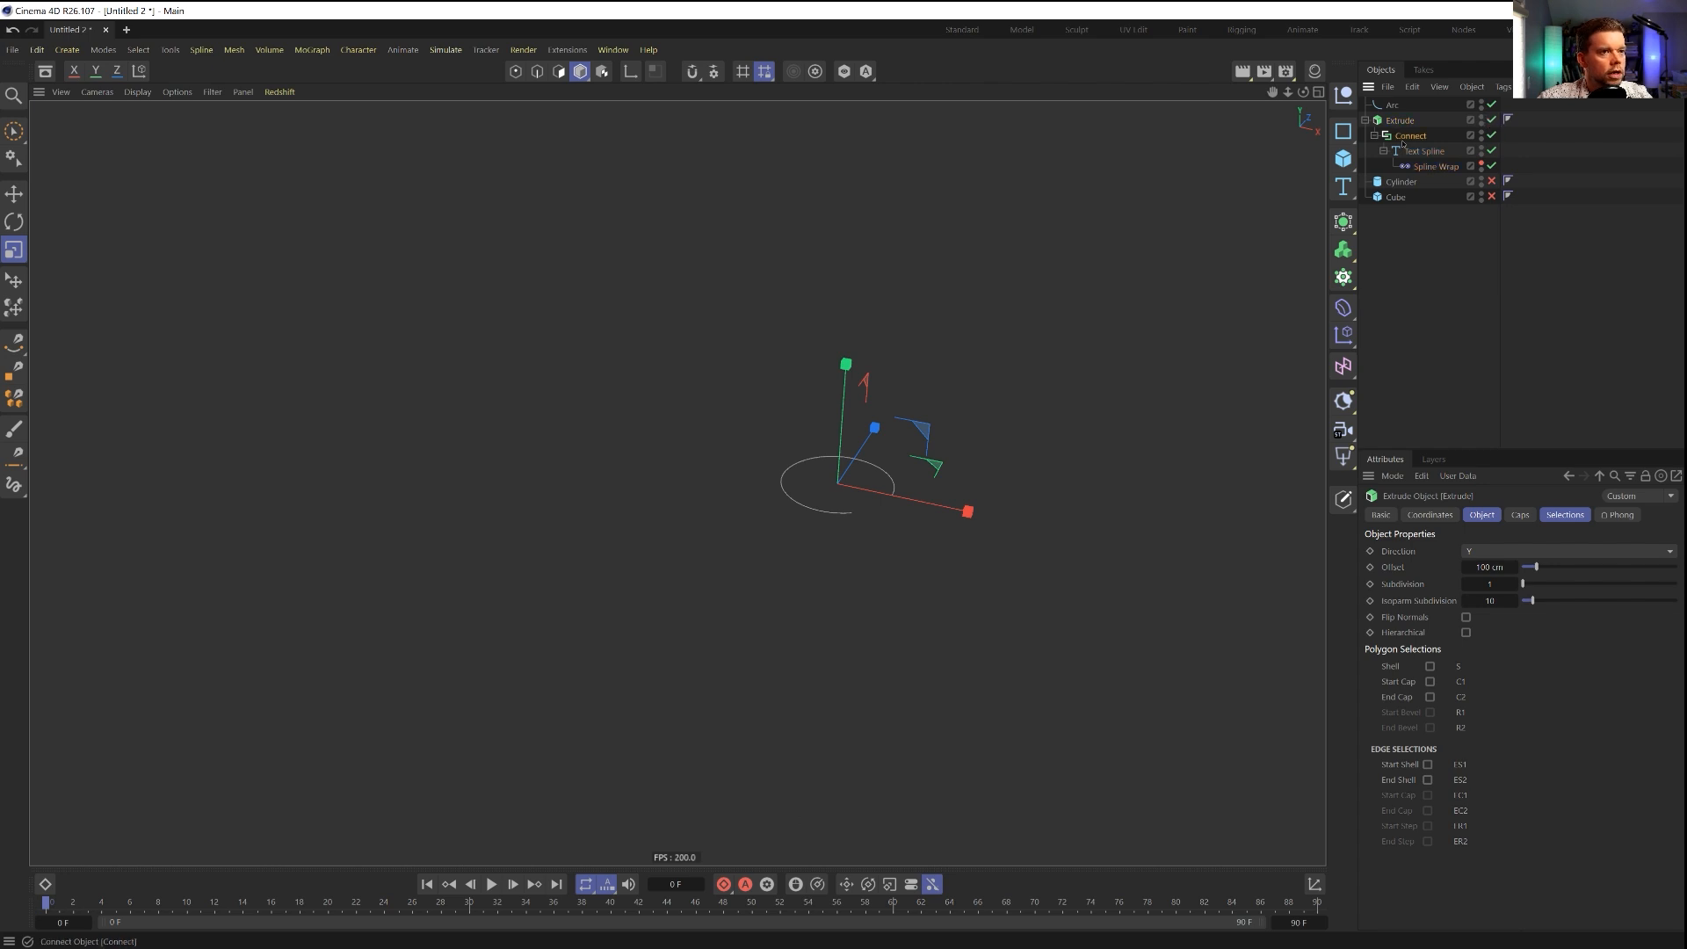
{"action": "left_click", "coordinate": [1490, 134]}
{"action": "left_click", "coordinate": [1491, 120]}
{"action": "left_click", "coordinate": [1490, 135]}
{"action": "left_click", "coordinate": [1491, 136]}
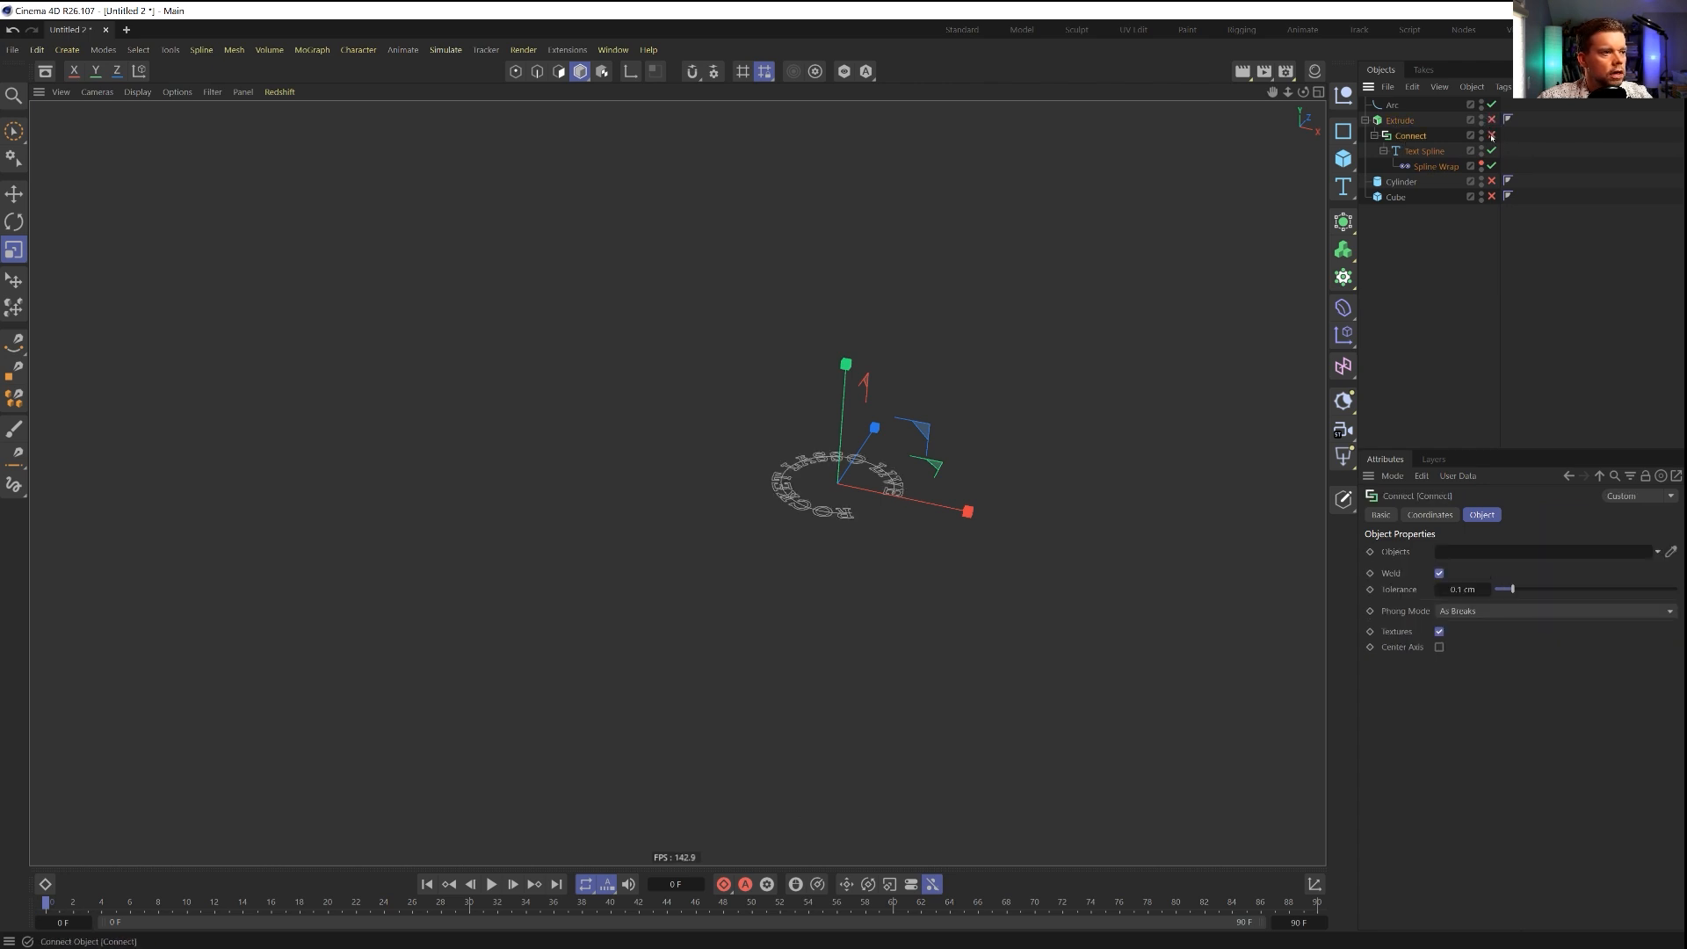
{"action": "left_click", "coordinate": [1439, 573]}
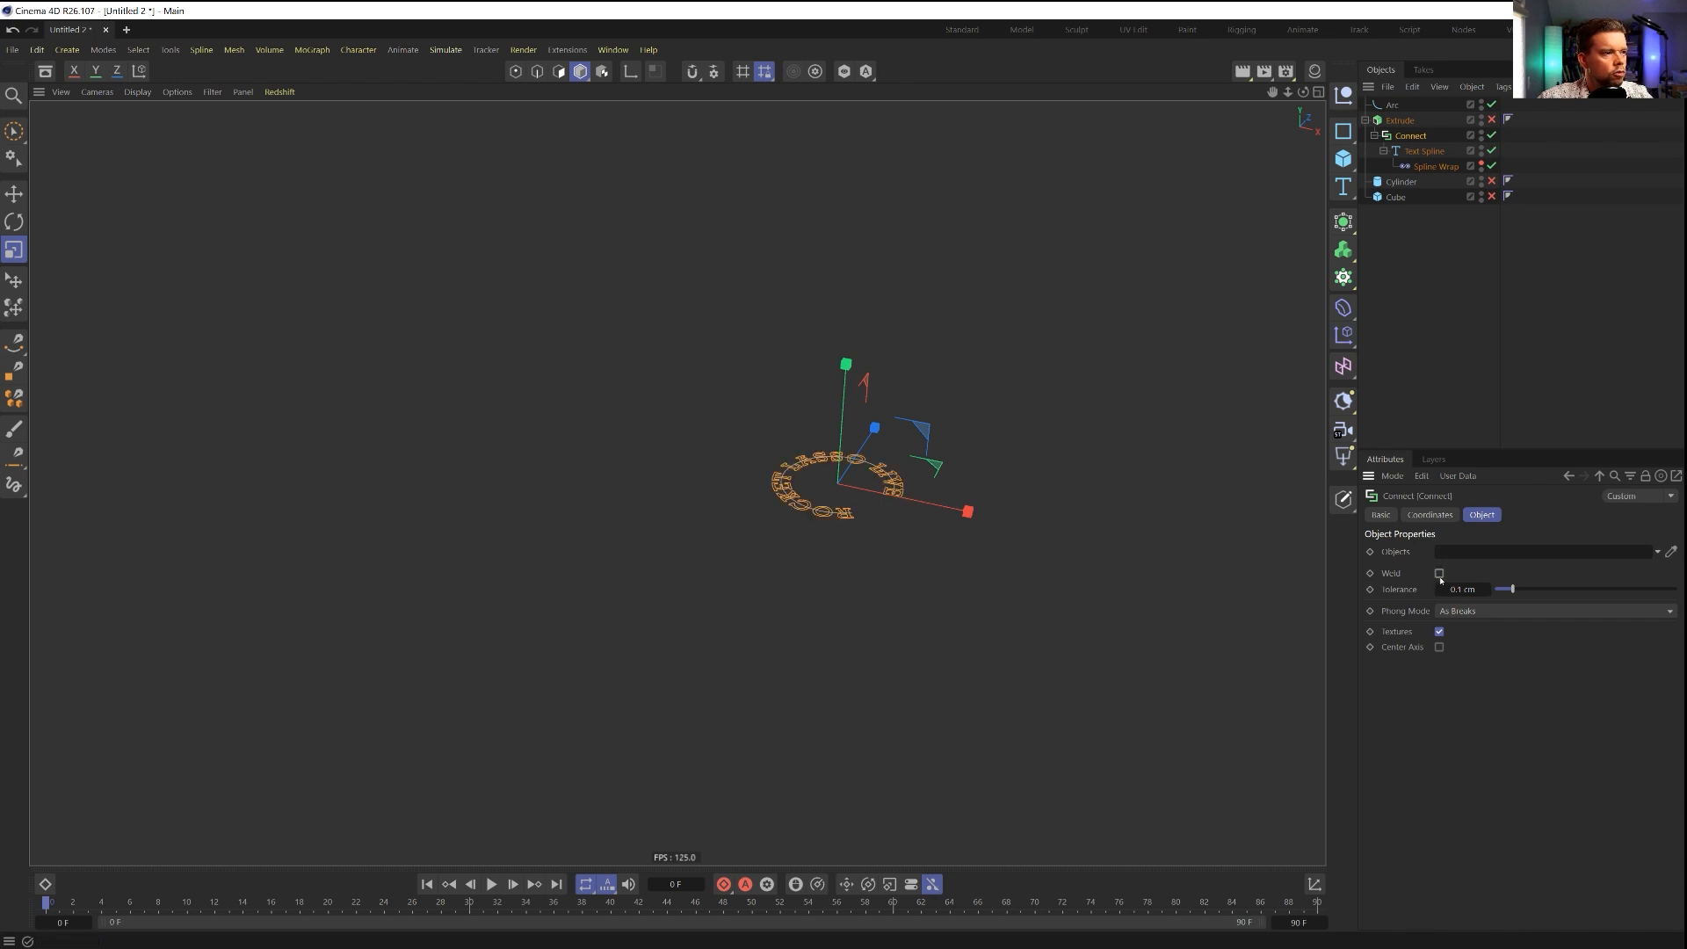
Step: Disable the Extrude object and inspect the flat text outline up close around the letter R
{"action": "scroll", "coordinate": [940, 498], "scroll_direction": "up", "scroll_amount": 4}
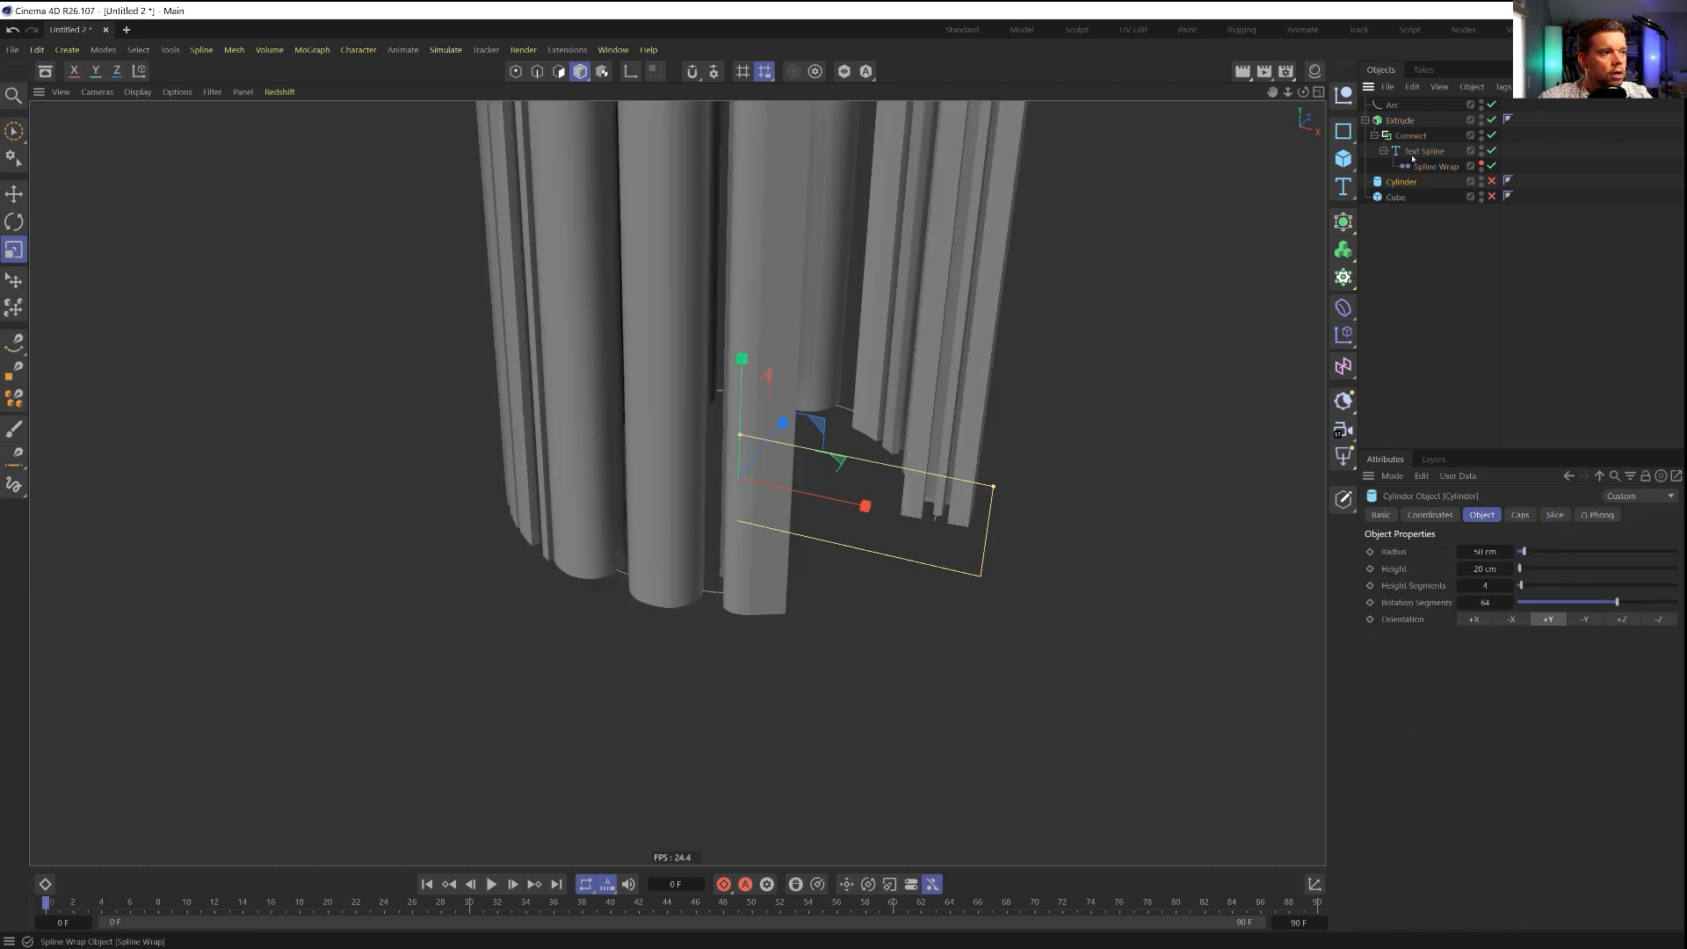
{"action": "left_click", "coordinate": [1404, 122]}
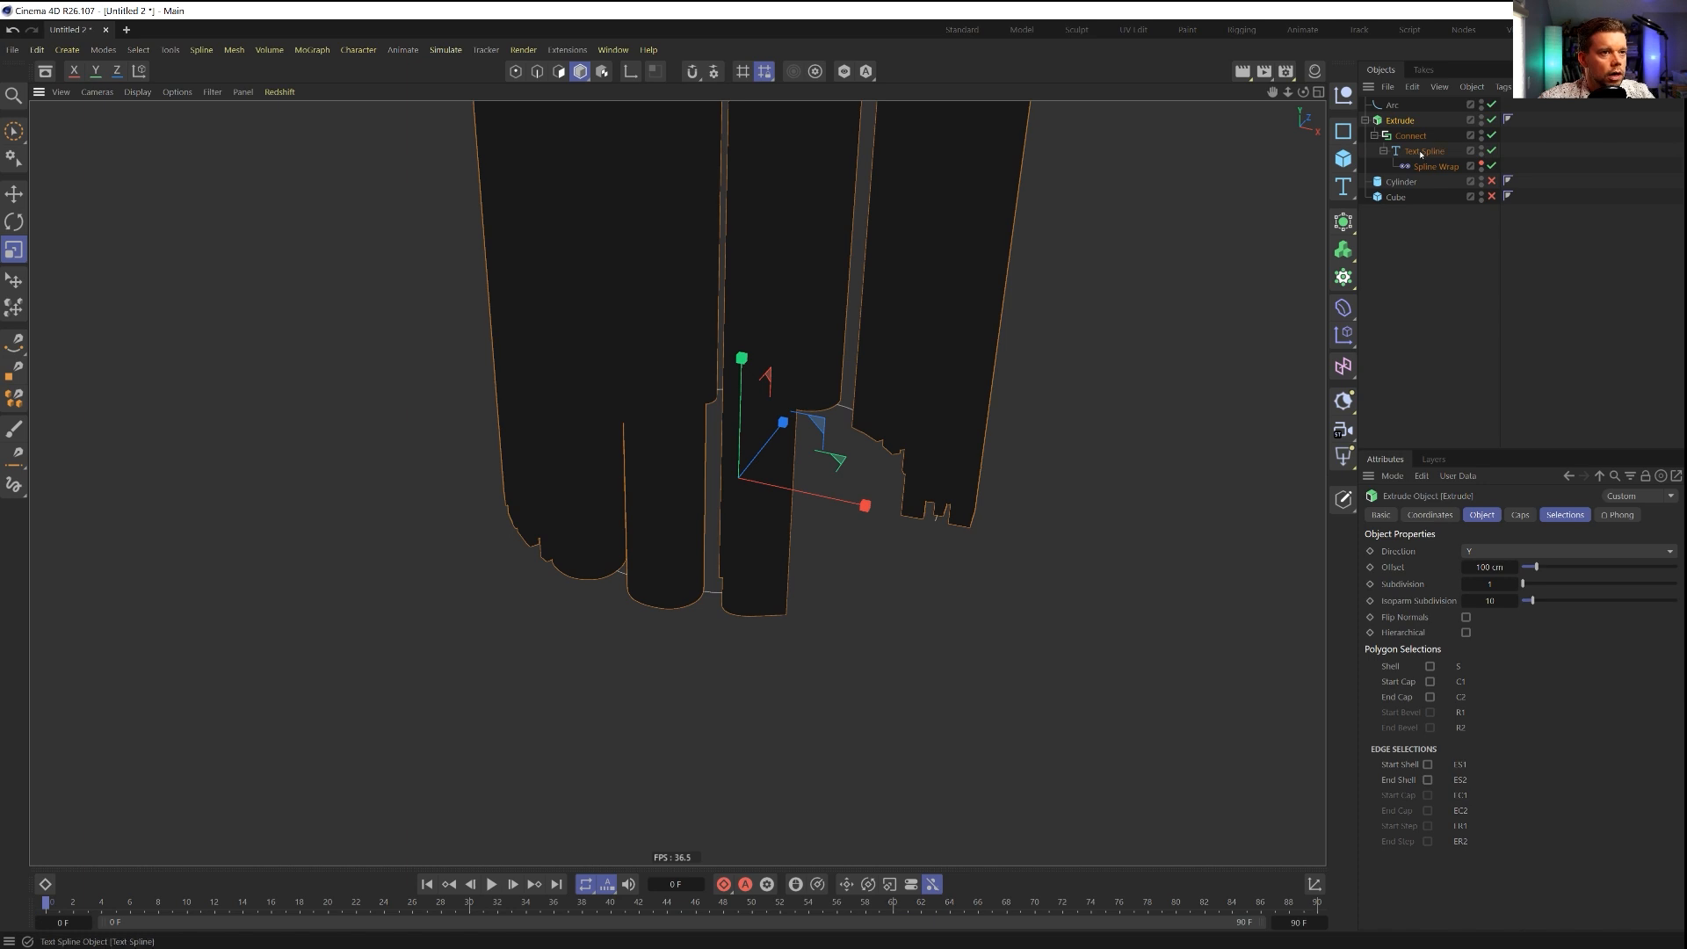
{"action": "left_click", "coordinate": [1491, 120]}
{"action": "scroll", "coordinate": [753, 617], "scroll_direction": "up", "scroll_amount": 5}
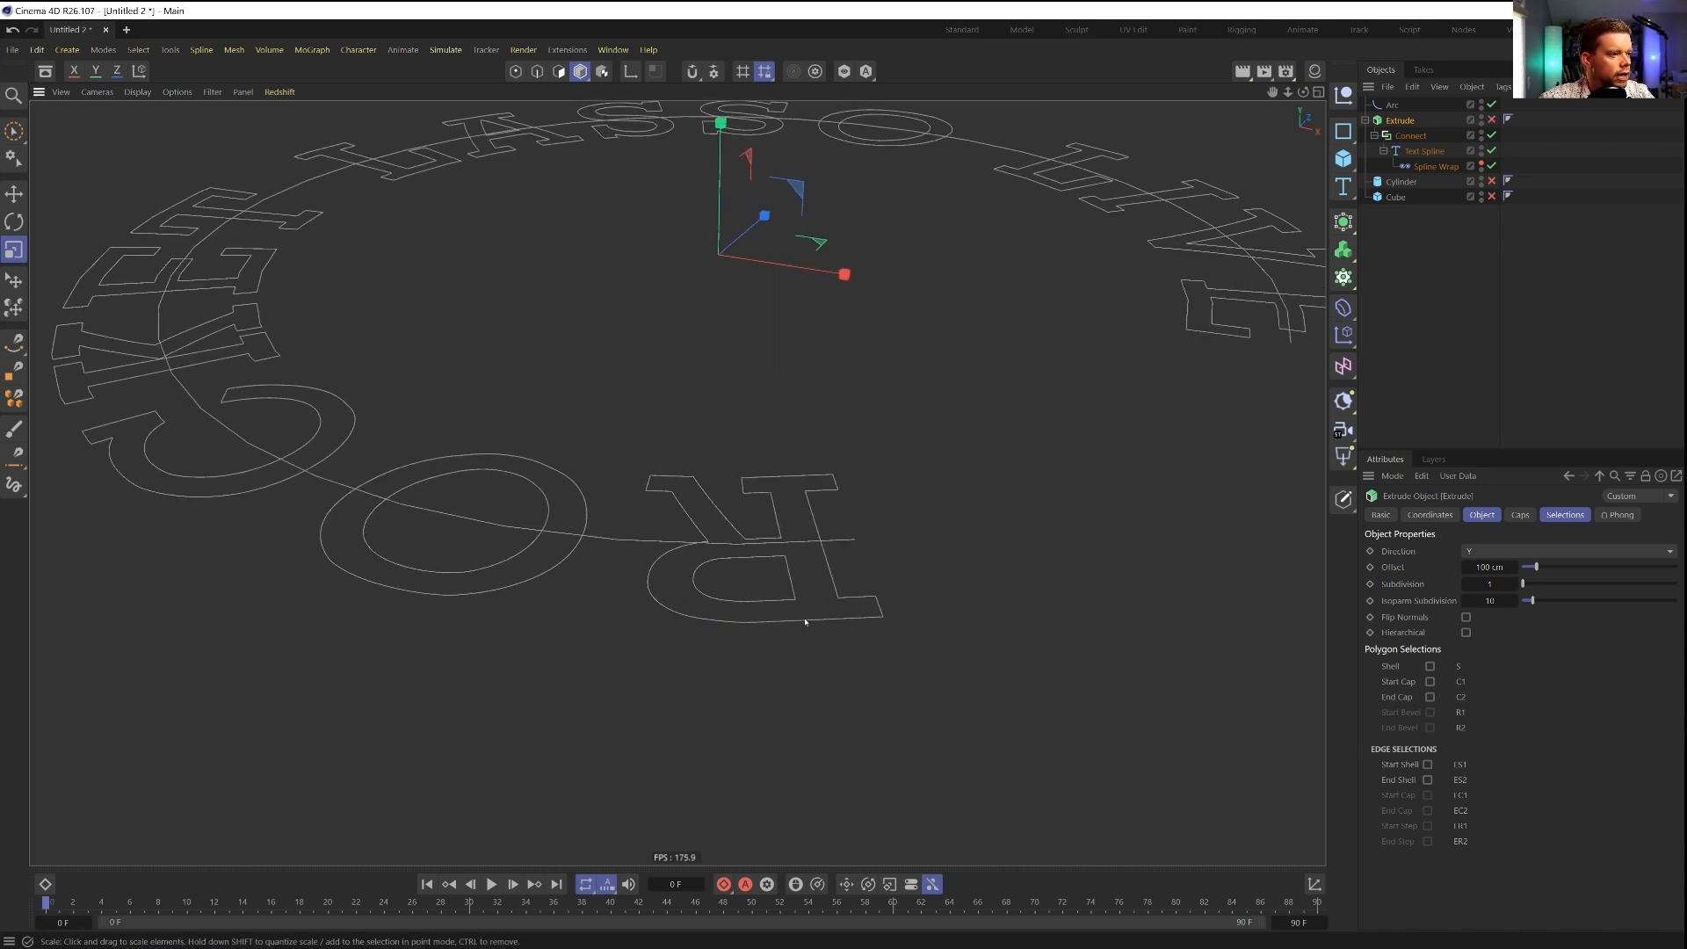
Step: Set the text spline's maximum subdivision length to 1 cm
{"action": "scroll", "coordinate": [802, 621], "scroll_direction": "down", "scroll_amount": 4}
{"action": "scroll", "coordinate": [805, 638], "scroll_direction": "up", "scroll_amount": 5}
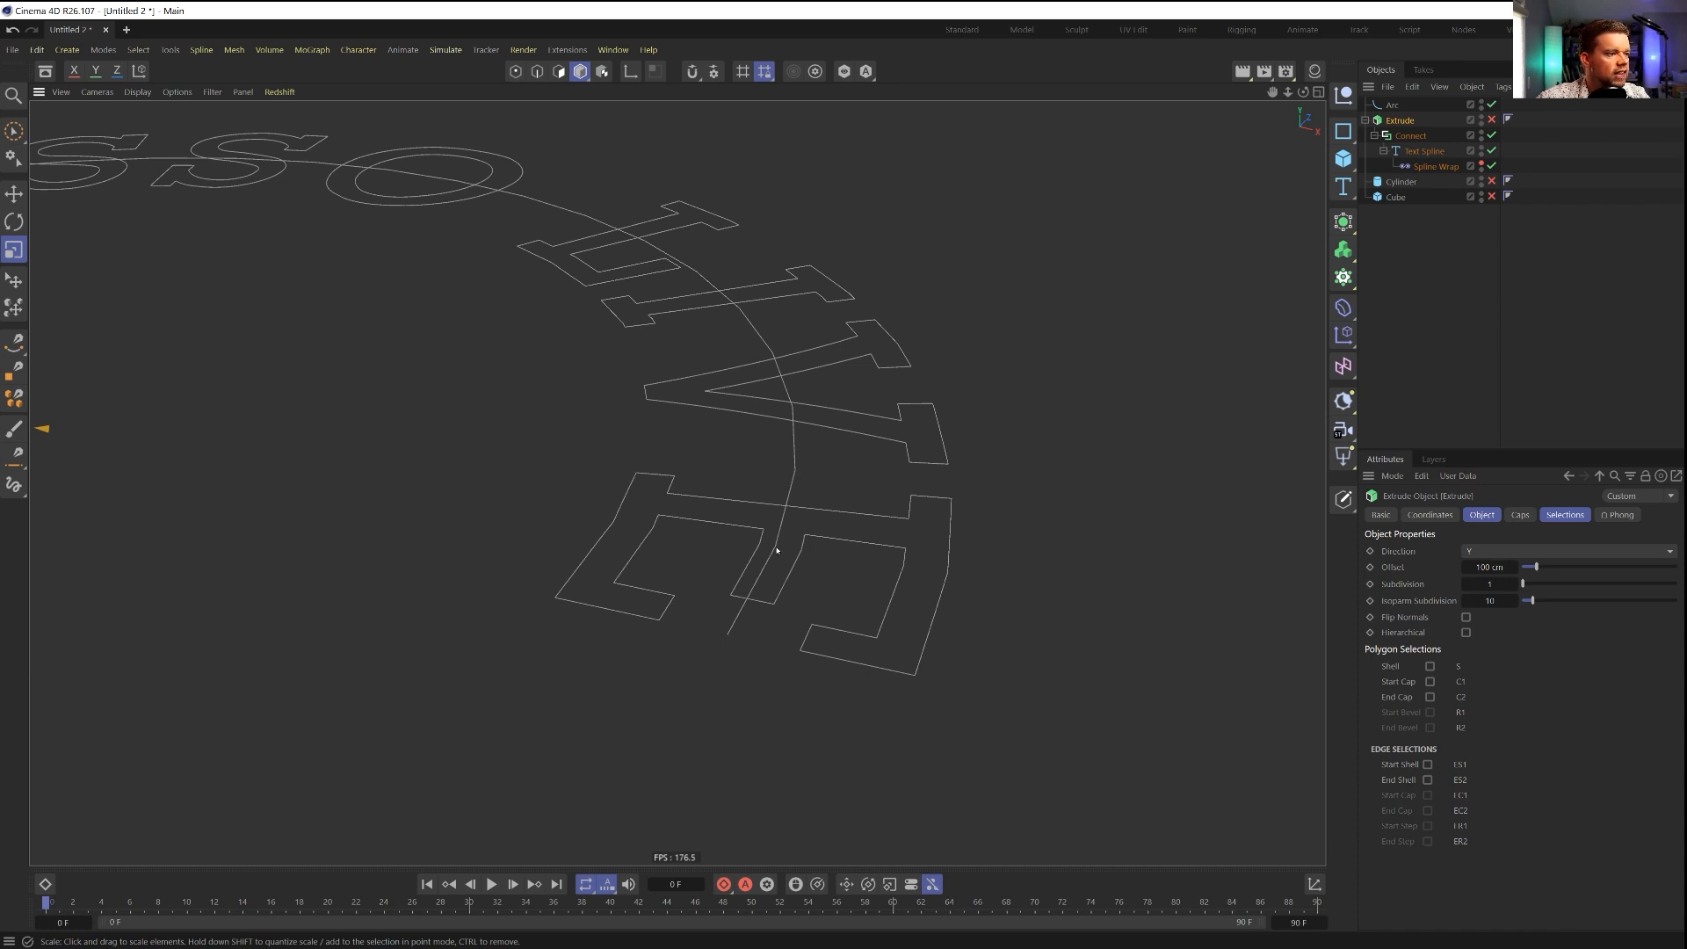
{"action": "left_click", "coordinate": [1423, 151]}
{"action": "double_click", "coordinate": [1487, 823]}
{"action": "type", "text": "1"}
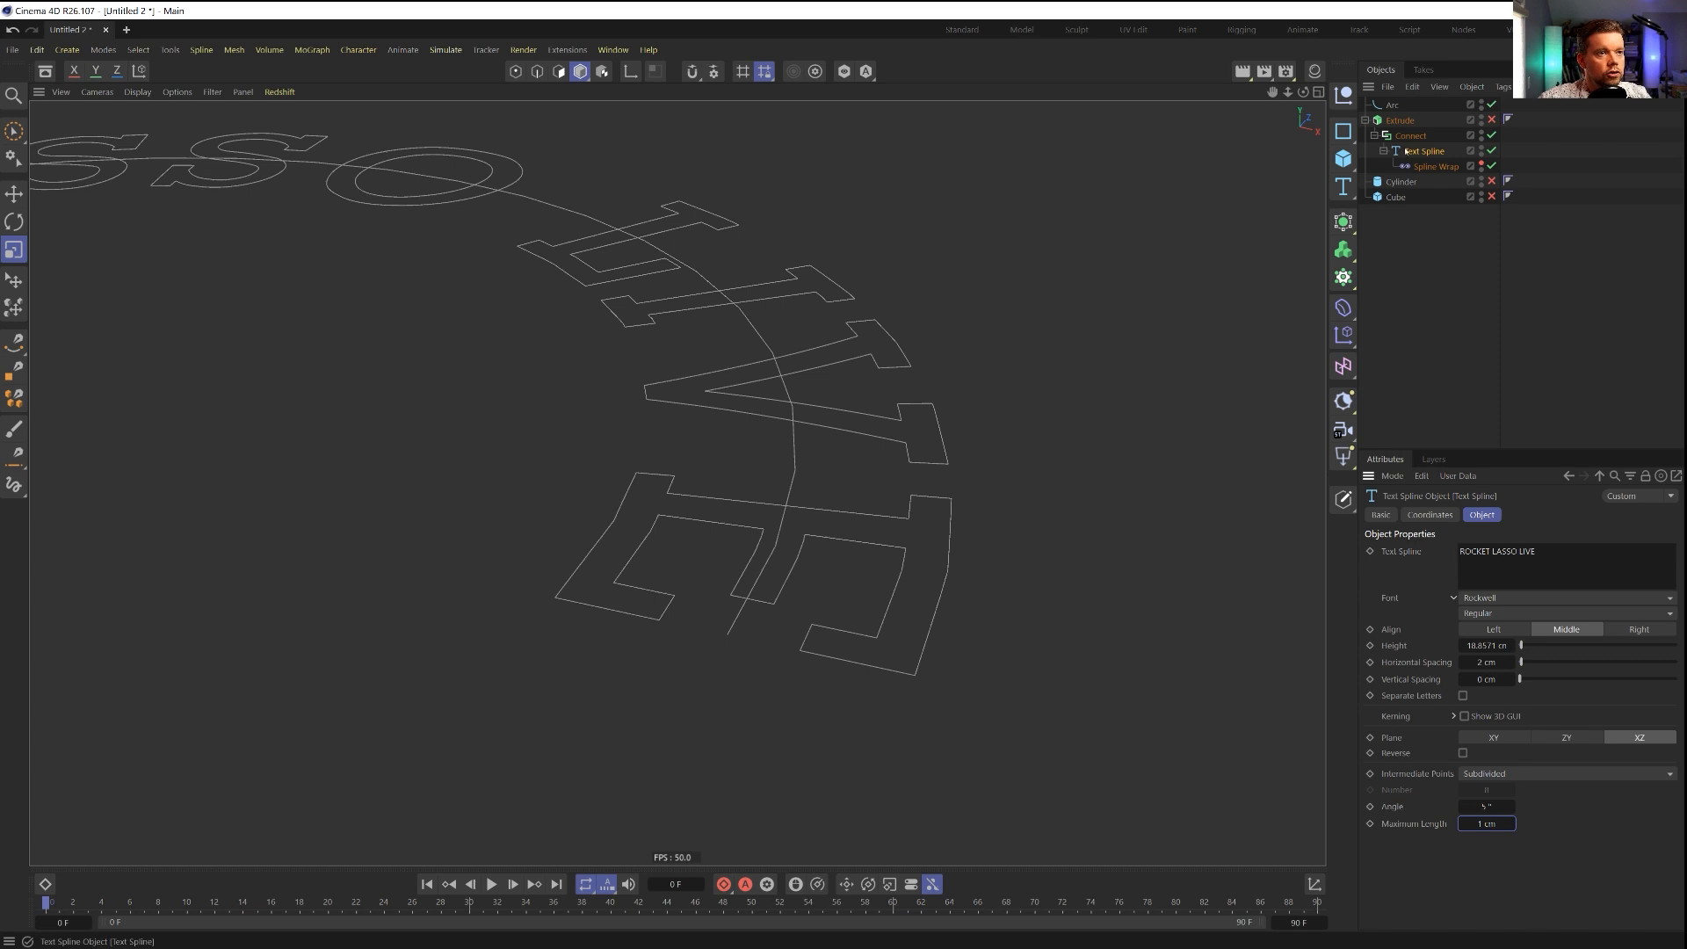
Step: Set the number of uniform intermediate points on the arc to 224
{"action": "left_click", "coordinate": [1391, 105]}
{"action": "left_click", "coordinate": [1490, 672]}
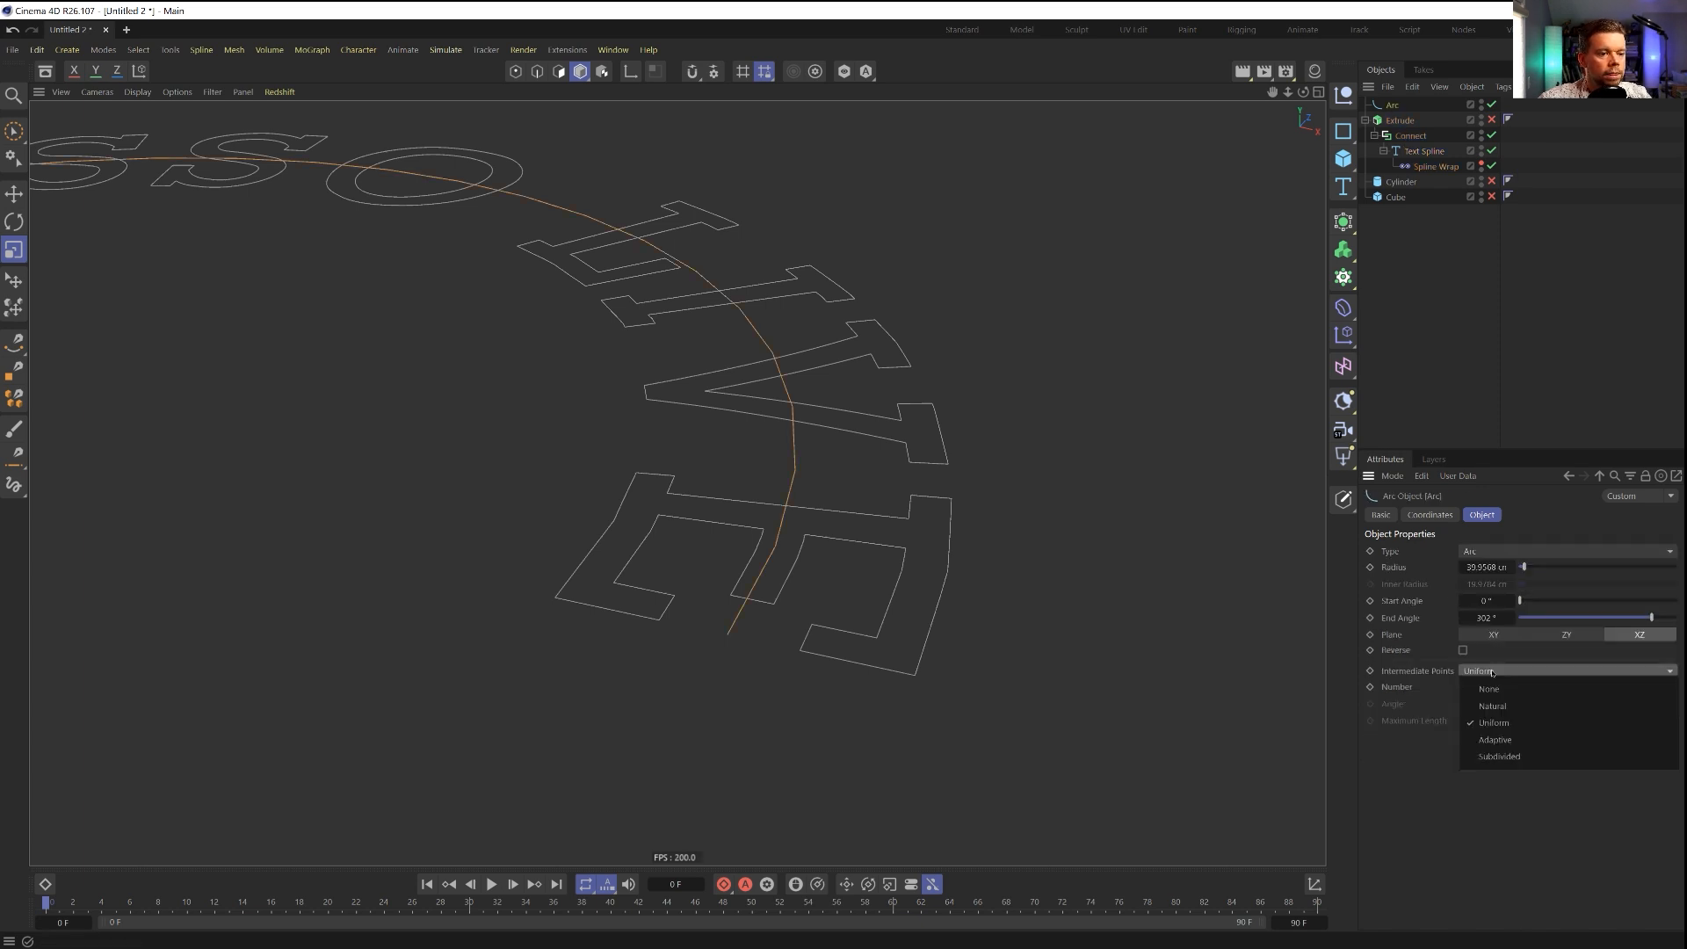
{"action": "left_click", "coordinate": [1427, 707]}
{"action": "double_click", "coordinate": [1486, 687]}
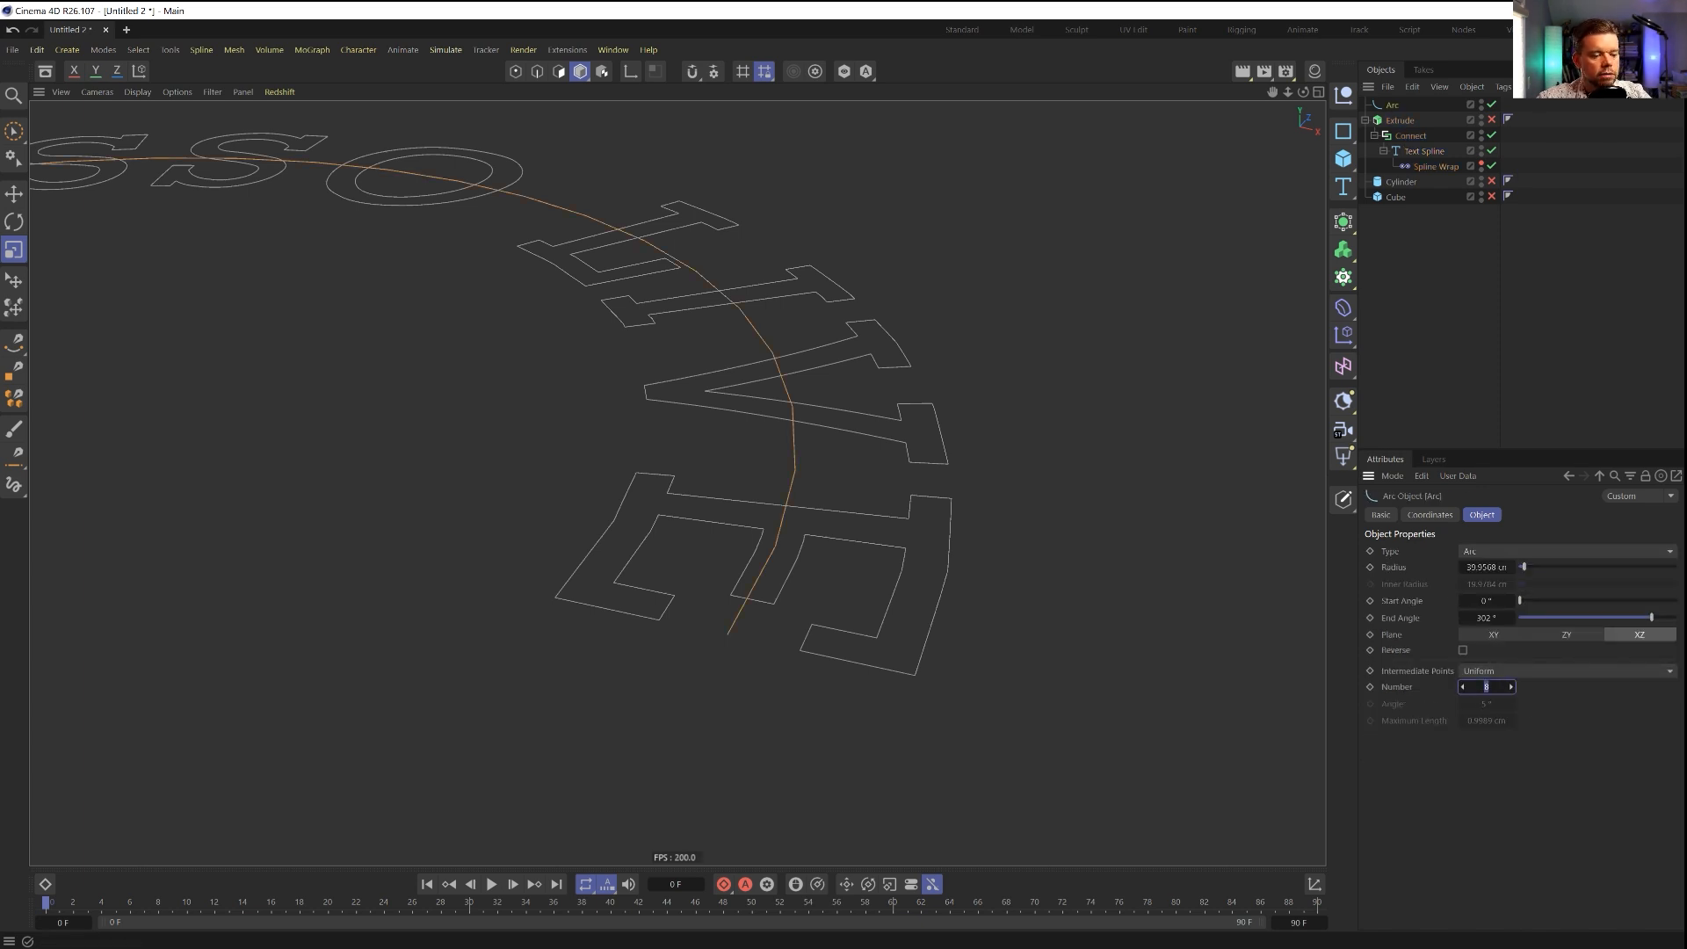
{"action": "type", "text": "16"}
{"action": "key", "text": "Return"}
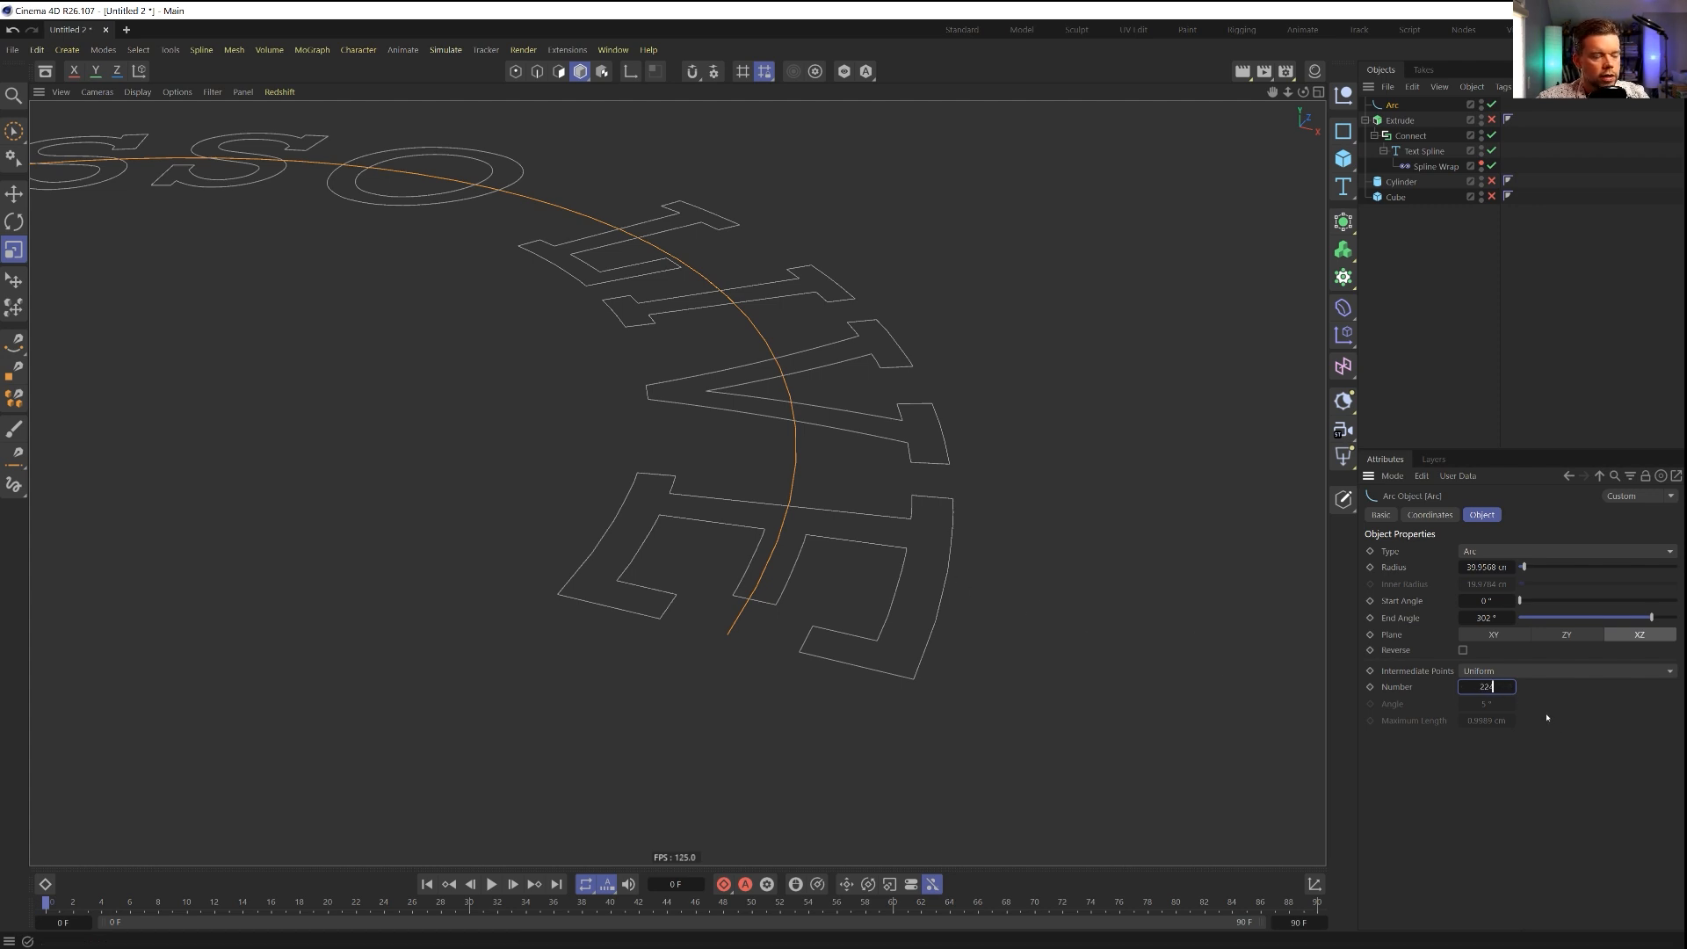
{"action": "key", "text": "Return"}
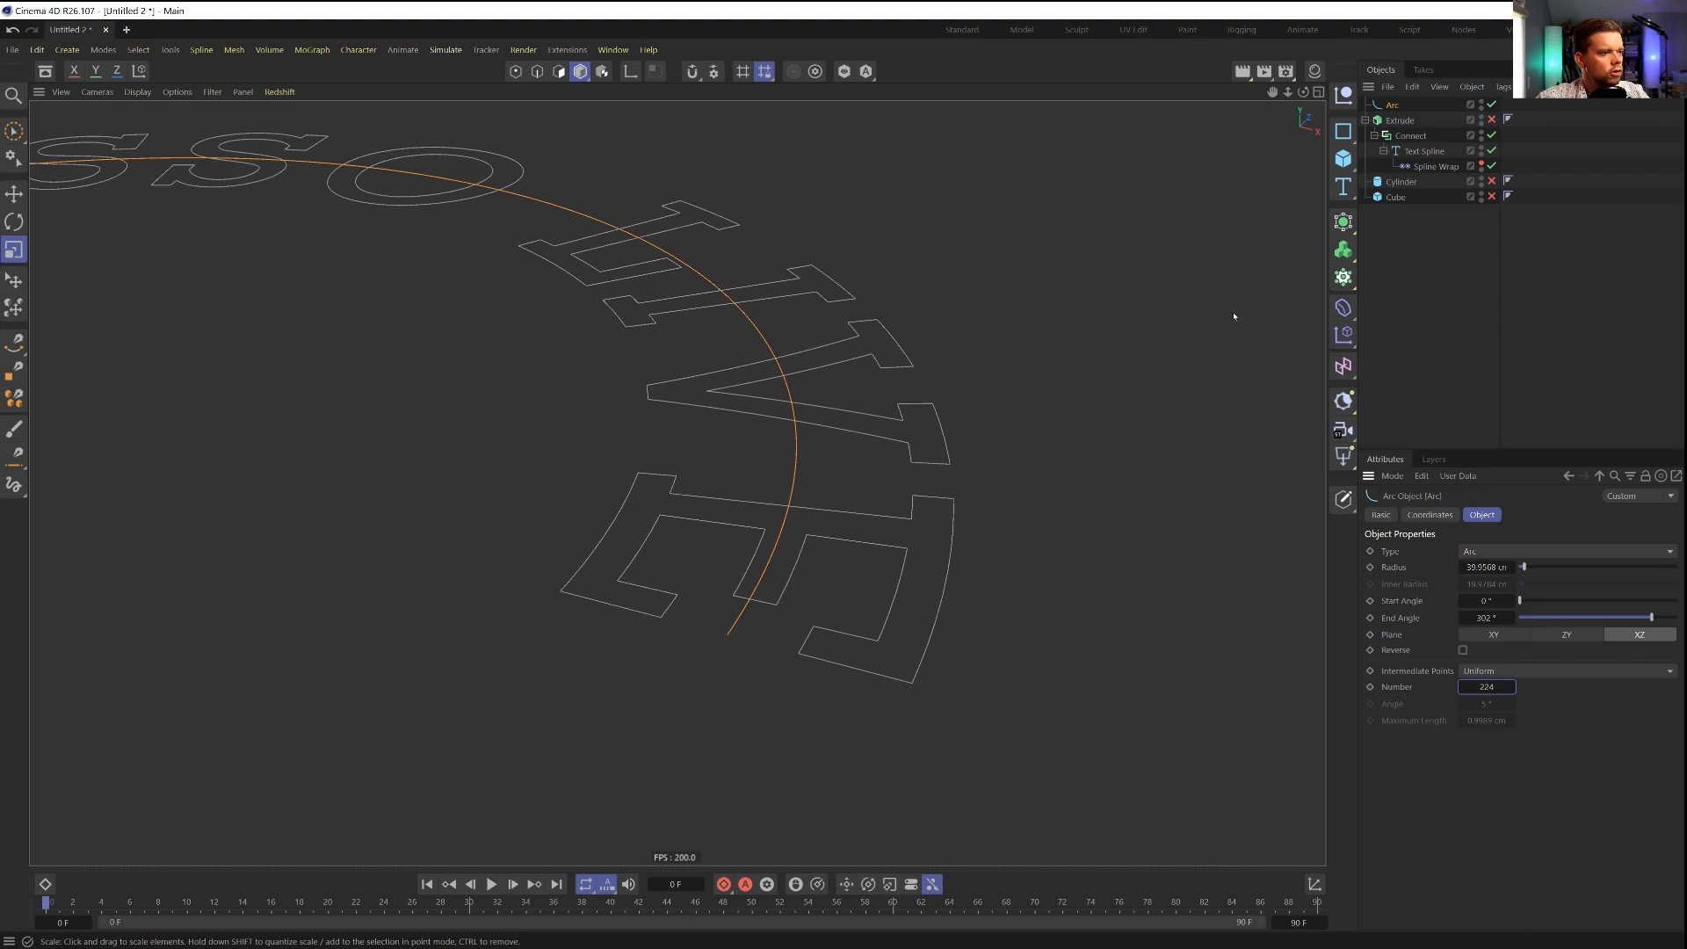
Step: Re-enable the Extrude object and check the extruded letters from the side
{"action": "left_click", "coordinate": [1491, 120]}
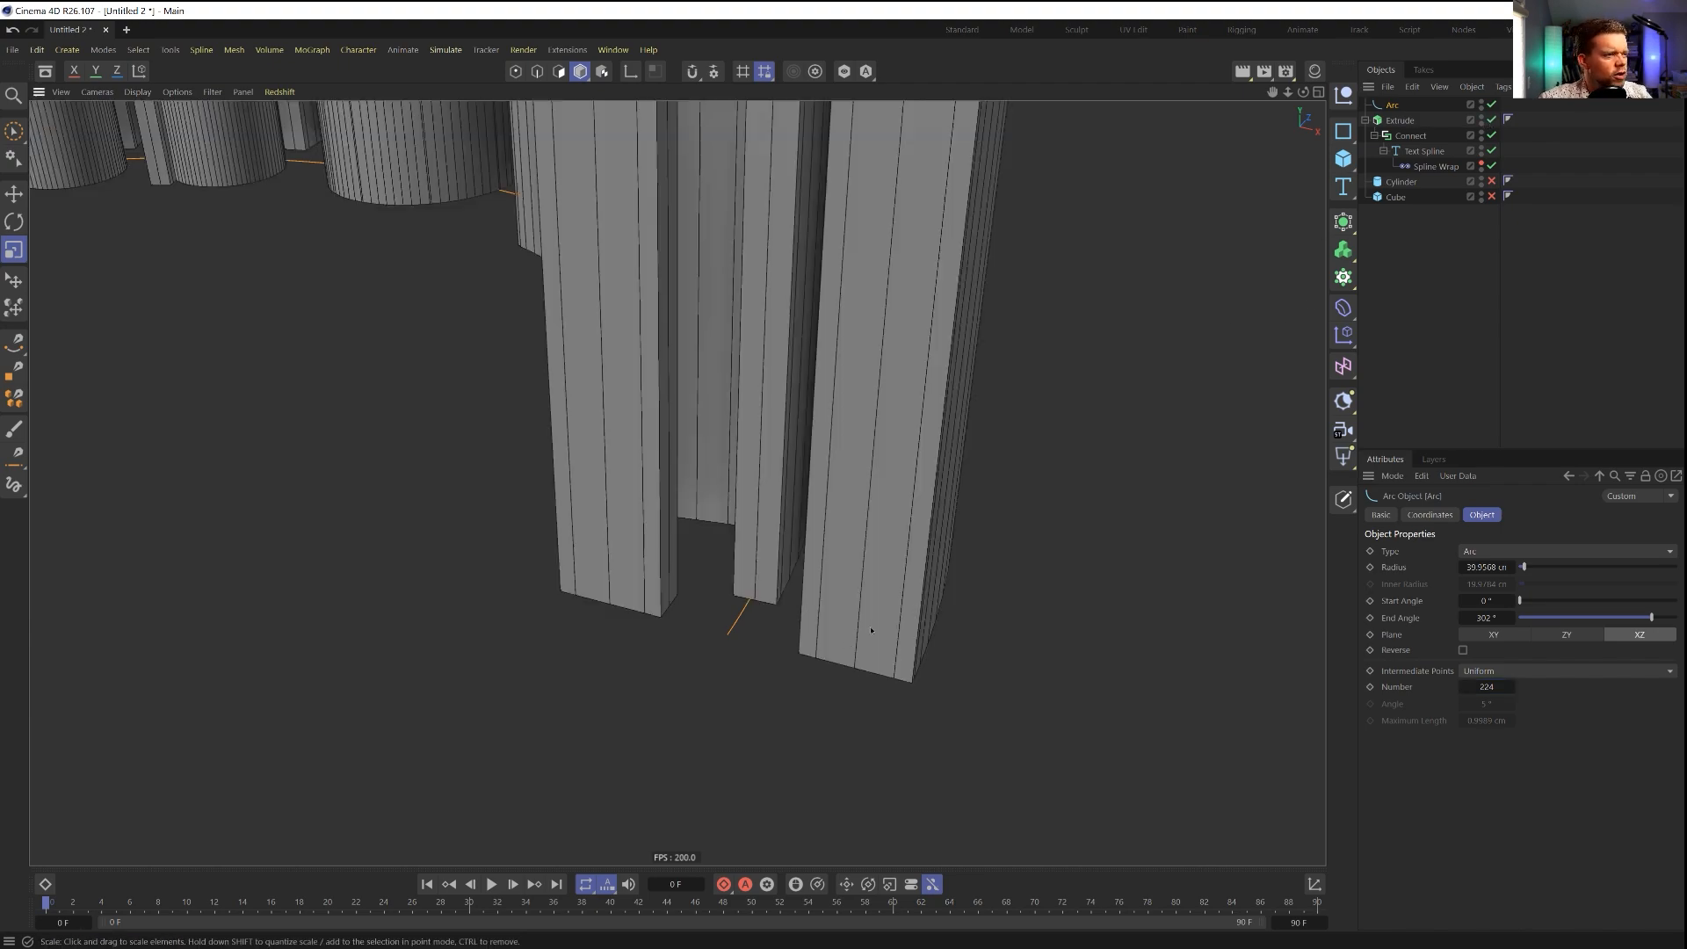
{"action": "left_click_drag", "start_coordinate": [872, 630], "coordinate": [876, 614], "text": "alt"}
{"action": "scroll", "coordinate": [880, 604], "scroll_direction": "down", "scroll_amount": 10}
{"action": "left_click_drag", "start_coordinate": [715, 603], "coordinate": [773, 378], "text": "alt"}
Step: Set the Extrude object's offset to 10 cm and check the letter depth
{"action": "left_click", "coordinate": [1401, 121]}
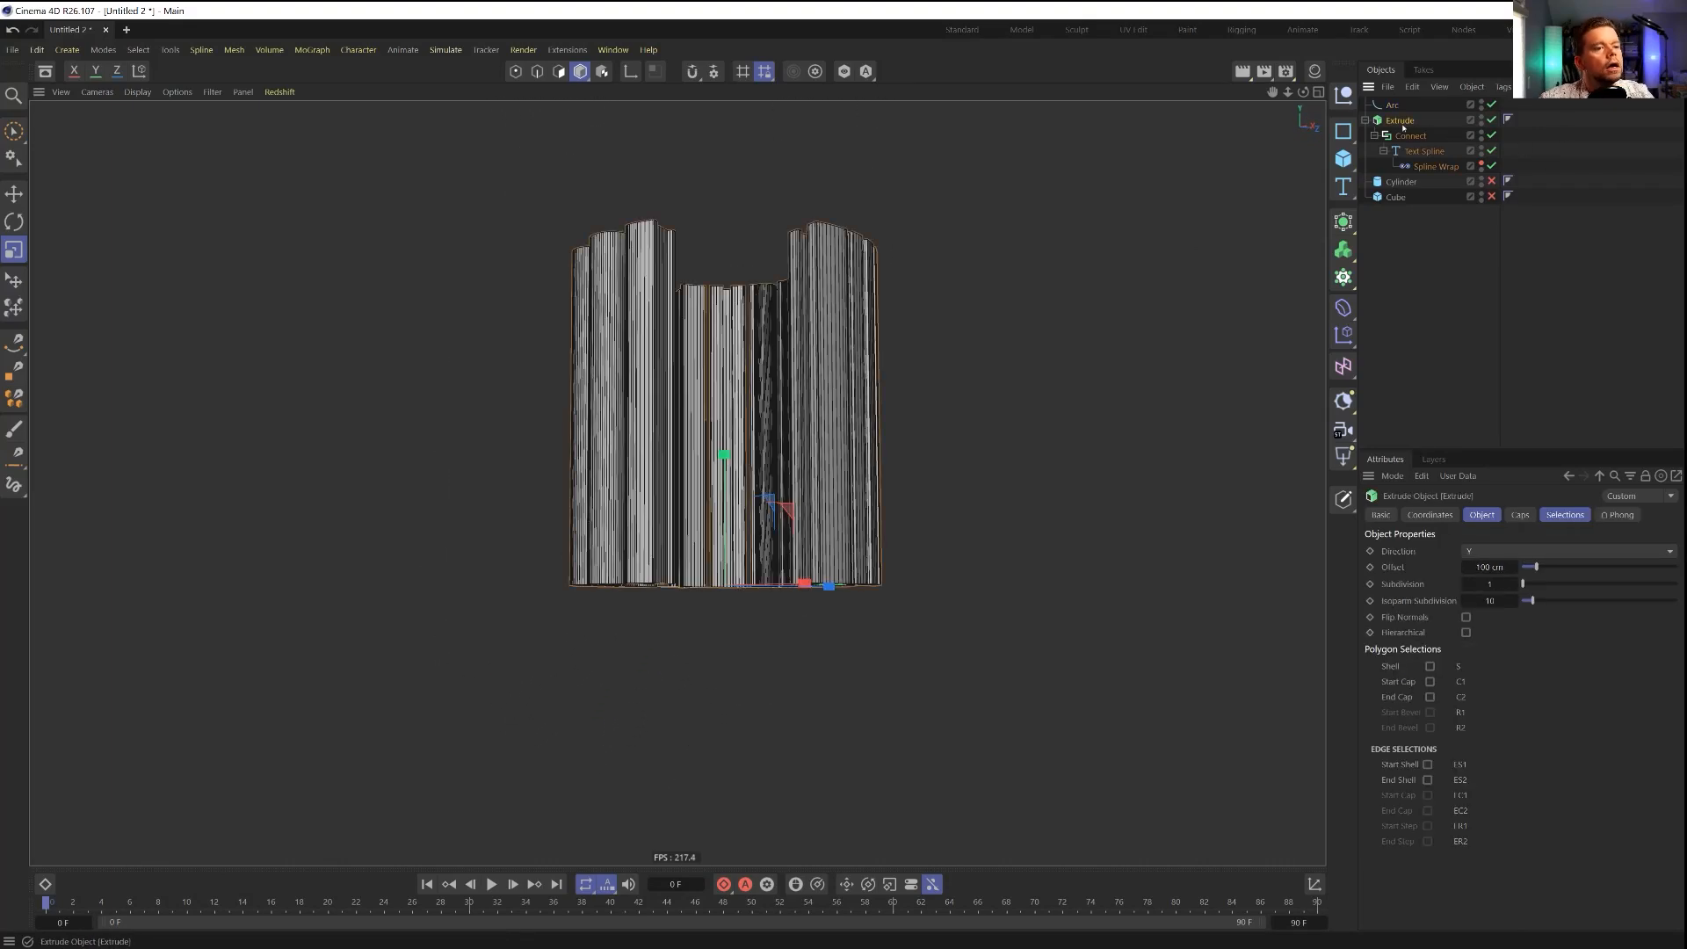
{"action": "left_click", "coordinate": [1513, 566]}
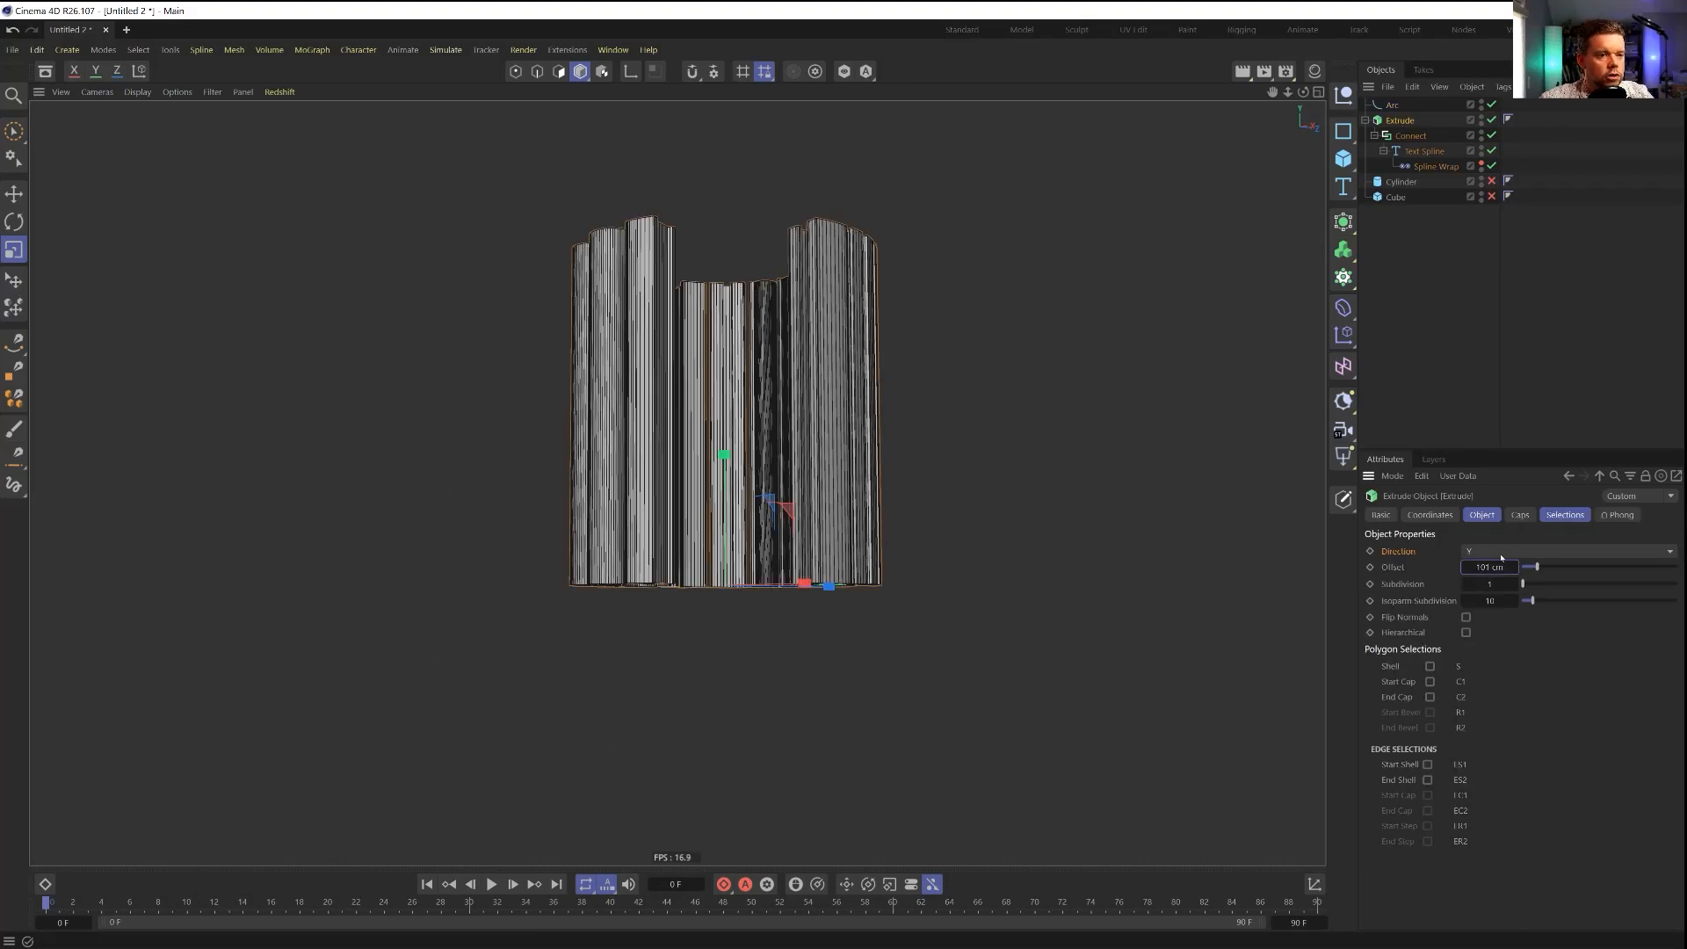
{"action": "left_click", "coordinate": [1467, 566]}
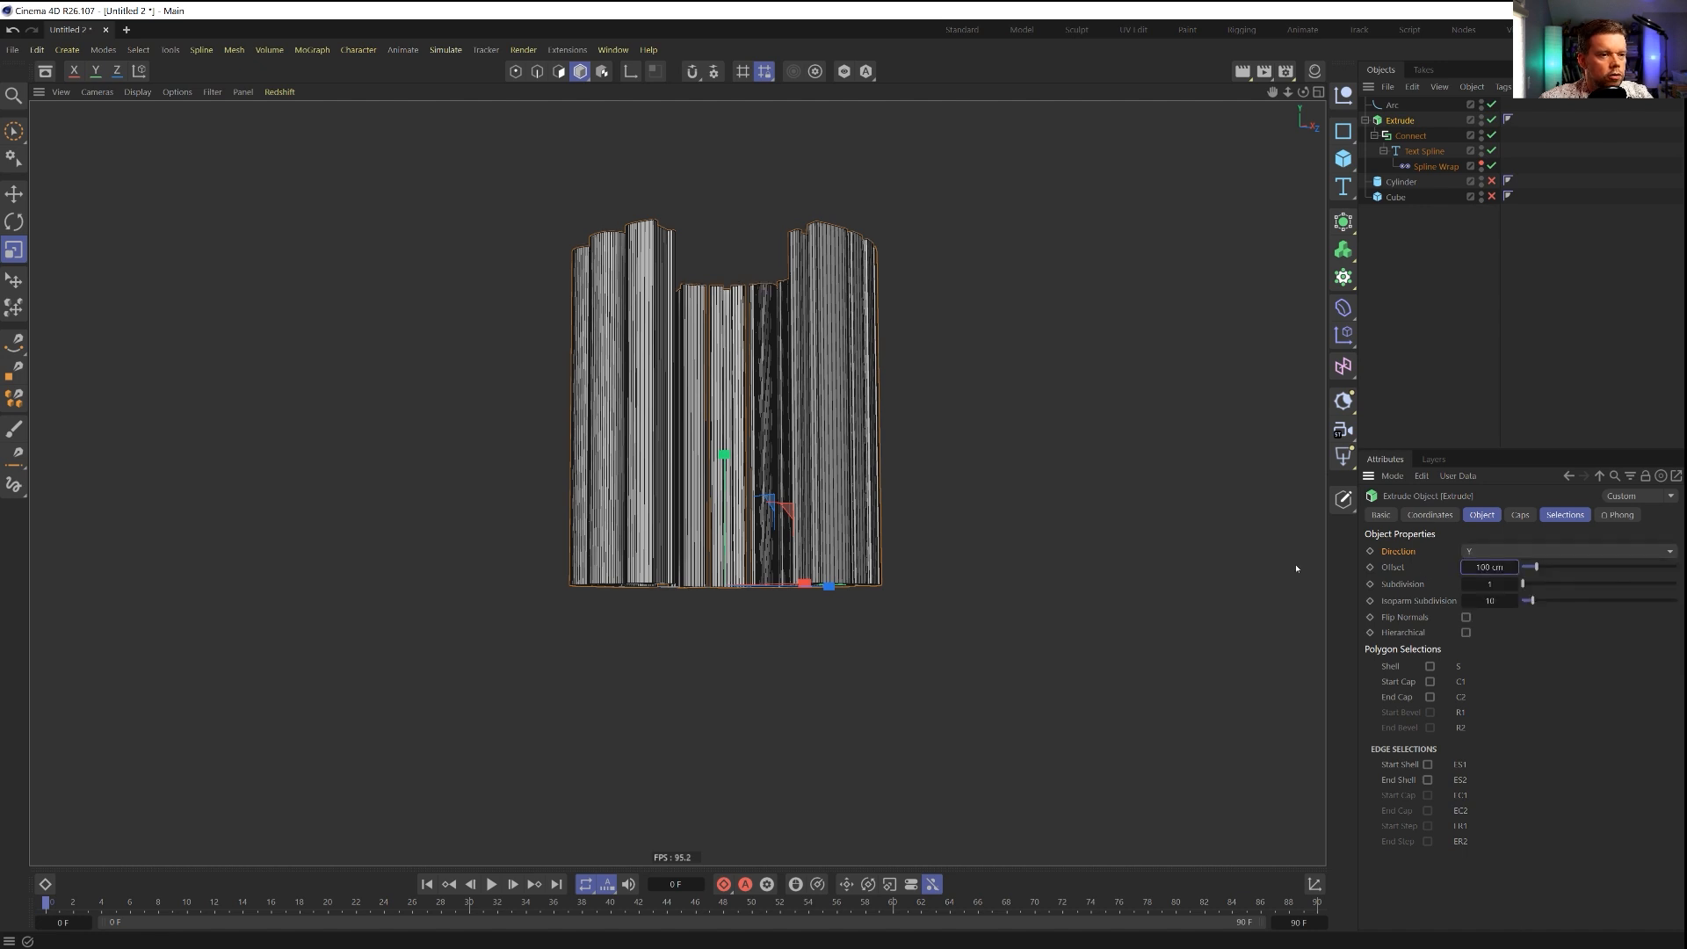
{"action": "left_click_drag", "start_coordinate": [826, 466], "coordinate": [862, 576], "text": "alt"}
{"action": "double_click", "coordinate": [1495, 581]}
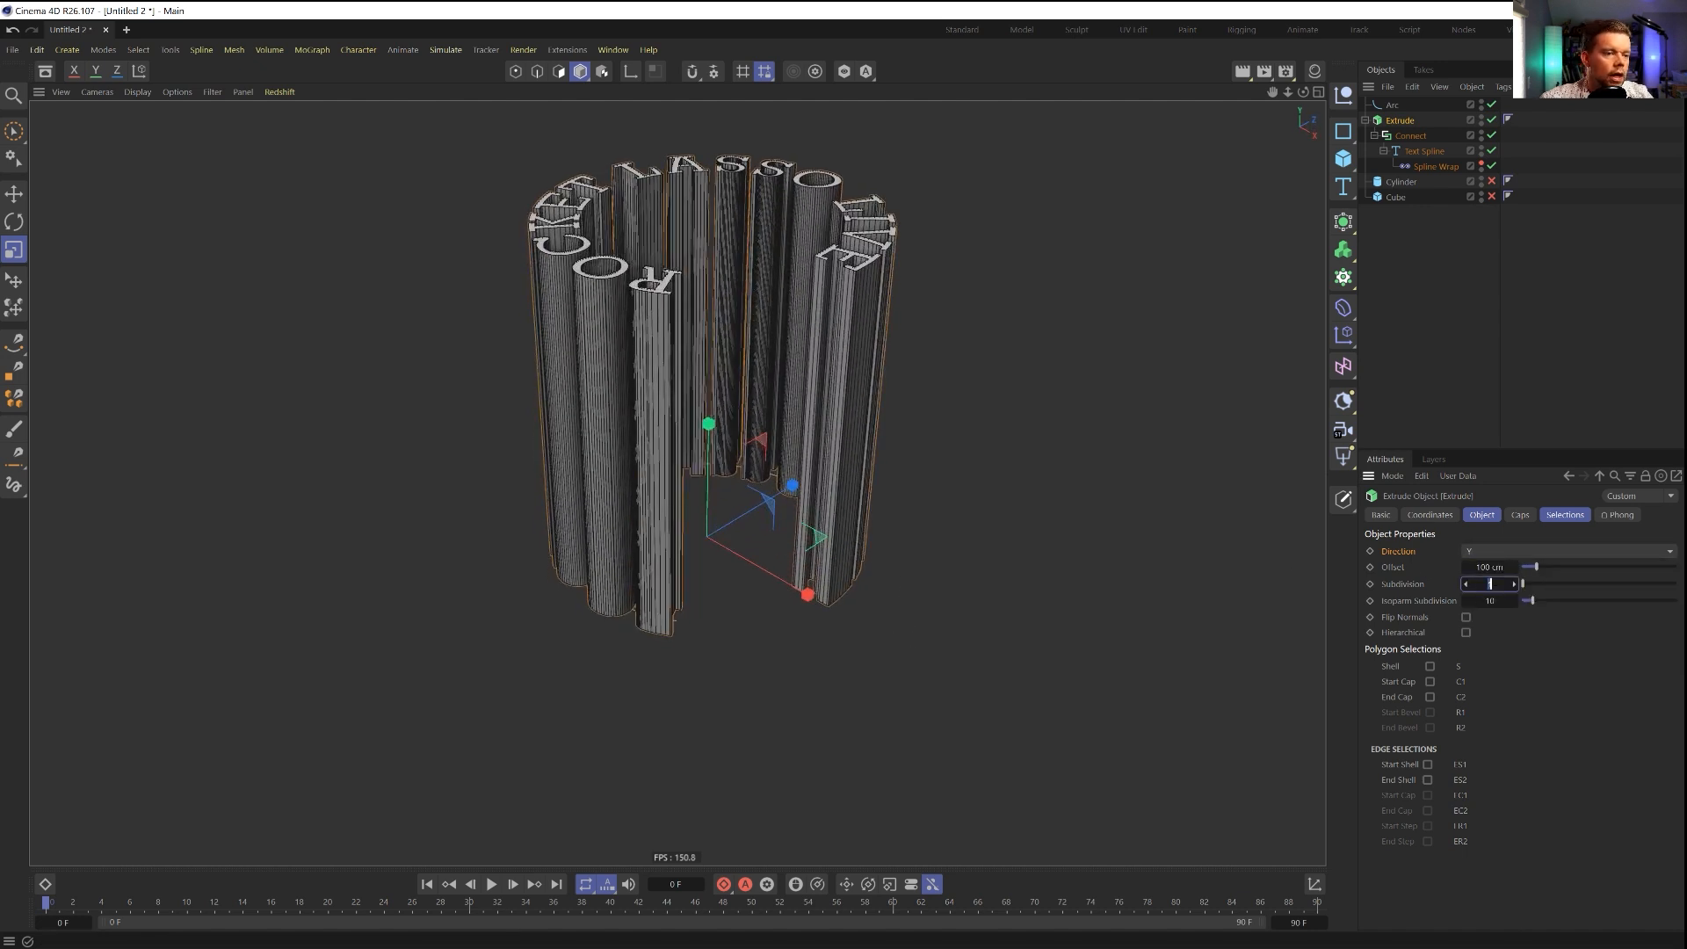
{"action": "double_click", "coordinate": [1496, 568]}
{"action": "type", "text": "10"}
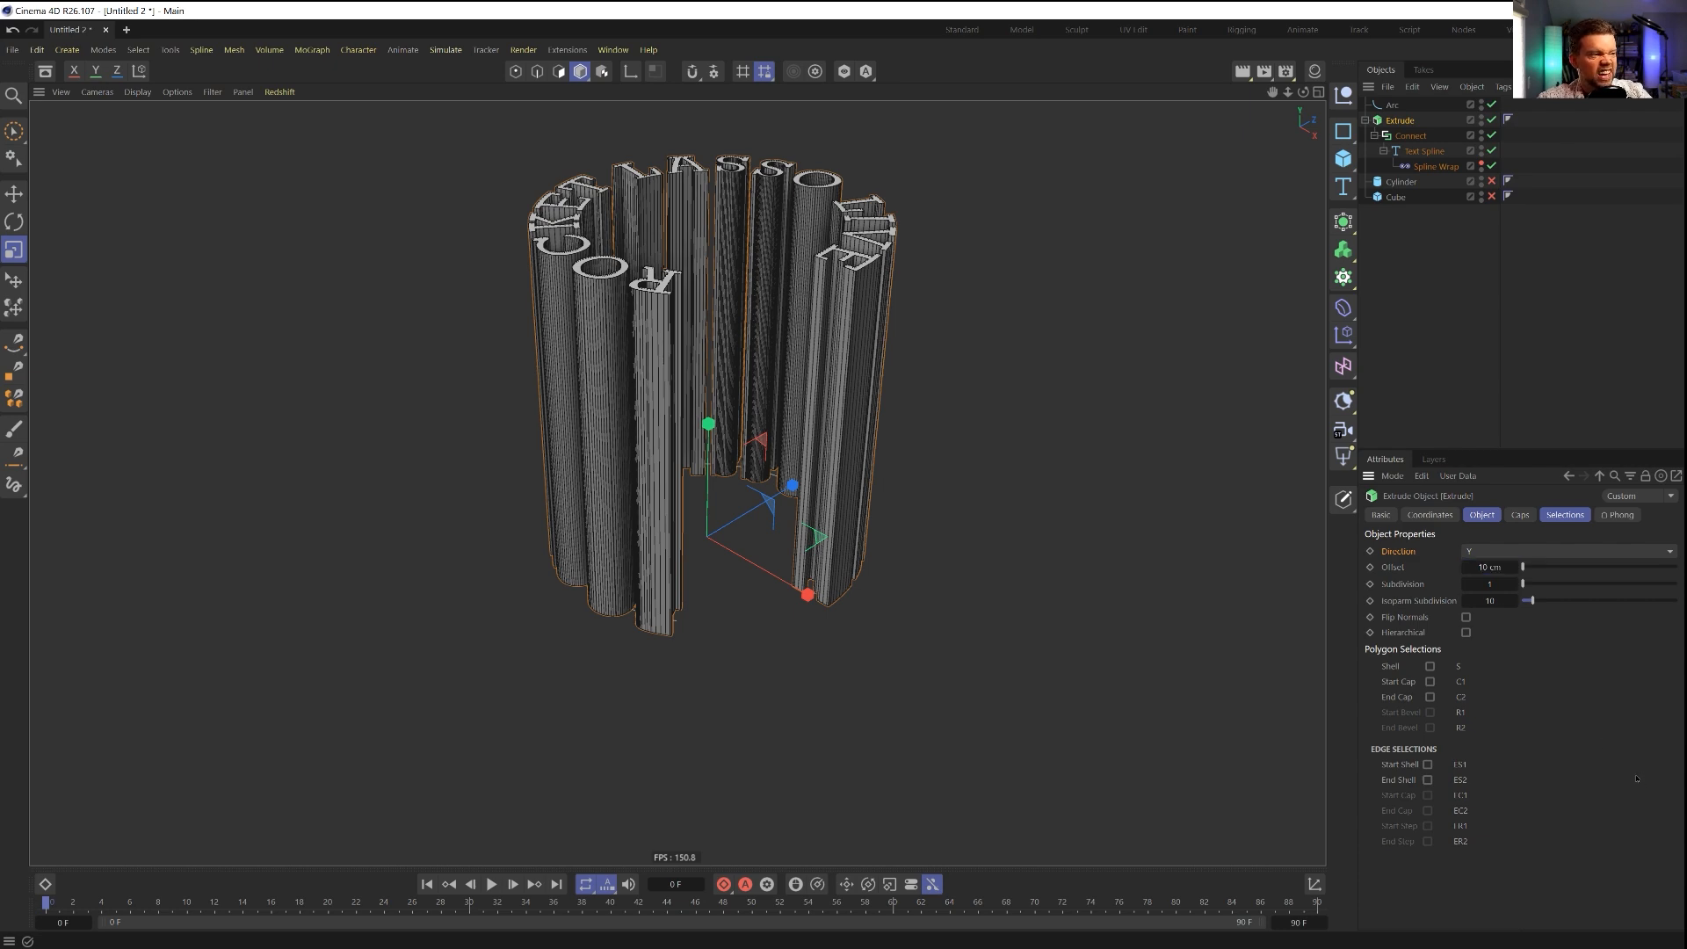
{"action": "key", "text": "Return"}
{"action": "scroll", "coordinate": [832, 549], "scroll_direction": "up", "scroll_amount": 3}
{"action": "scroll", "coordinate": [833, 549], "scroll_direction": "up", "scroll_amount": 3}
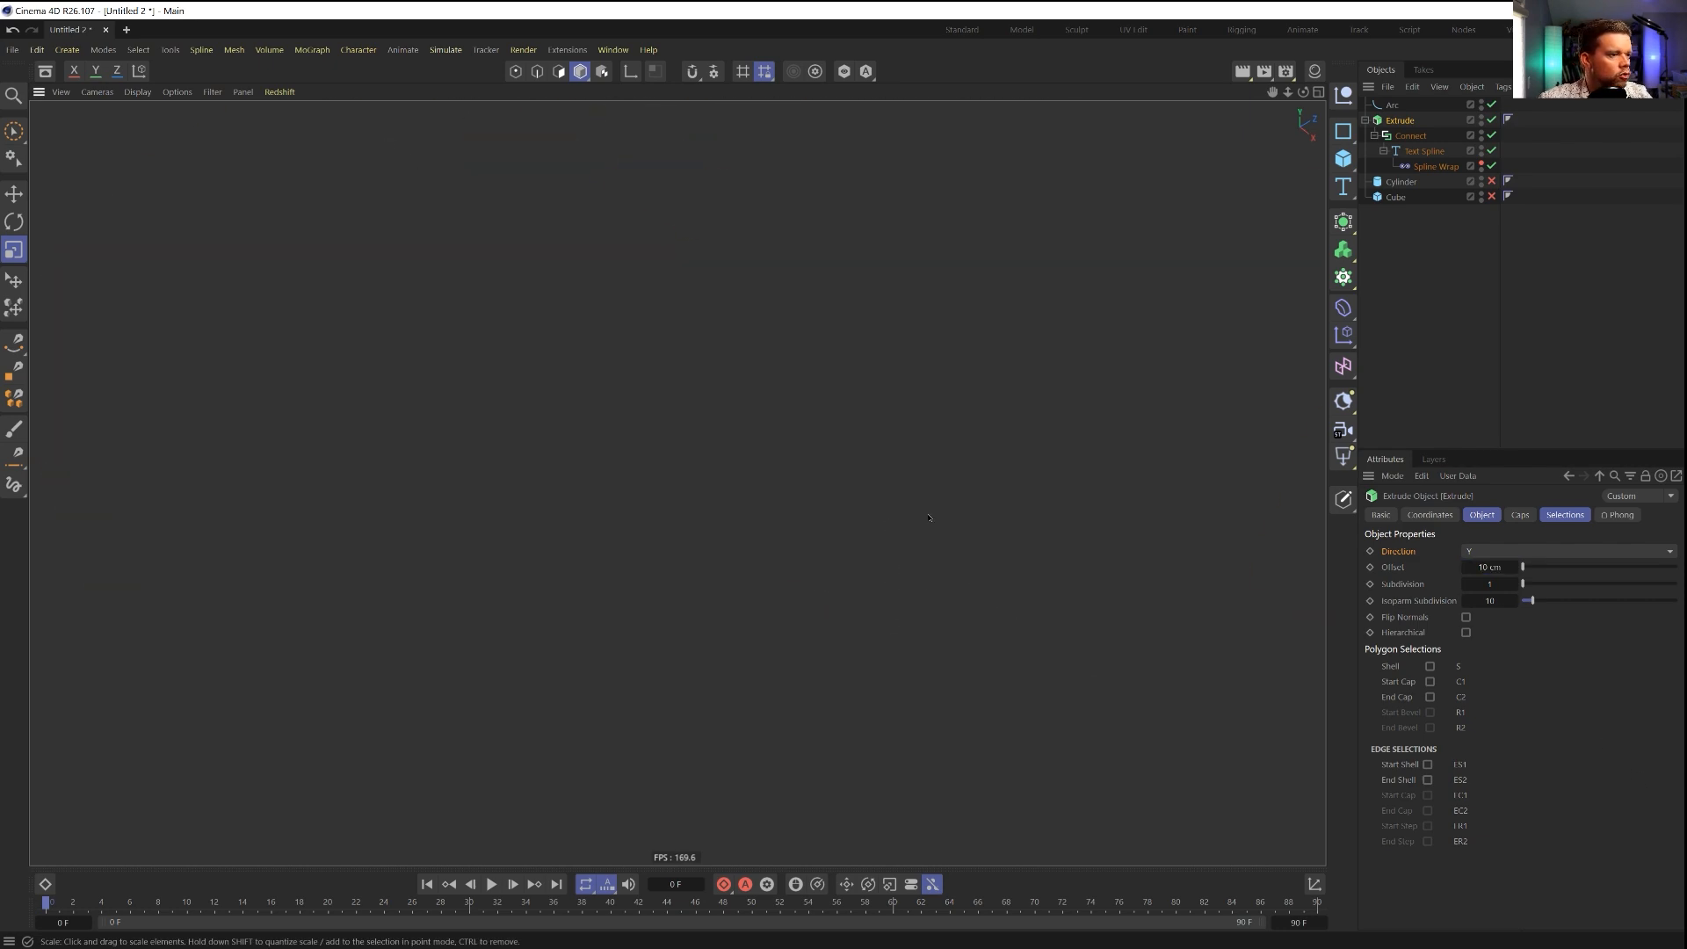
{"action": "scroll", "coordinate": [833, 549], "scroll_direction": "down", "scroll_amount": 5}
{"action": "mouse_move", "coordinate": [848, 554]}
{"action": "left_mouse_down", "text": "alt"}
{"action": "mouse_move", "coordinate": [880, 501]}
{"action": "mouse_move", "coordinate": [830, 561]}
{"action": "left_mouse_up", "text": "alt"}
{"action": "scroll", "coordinate": [830, 561], "scroll_direction": "up", "scroll_amount": 1}
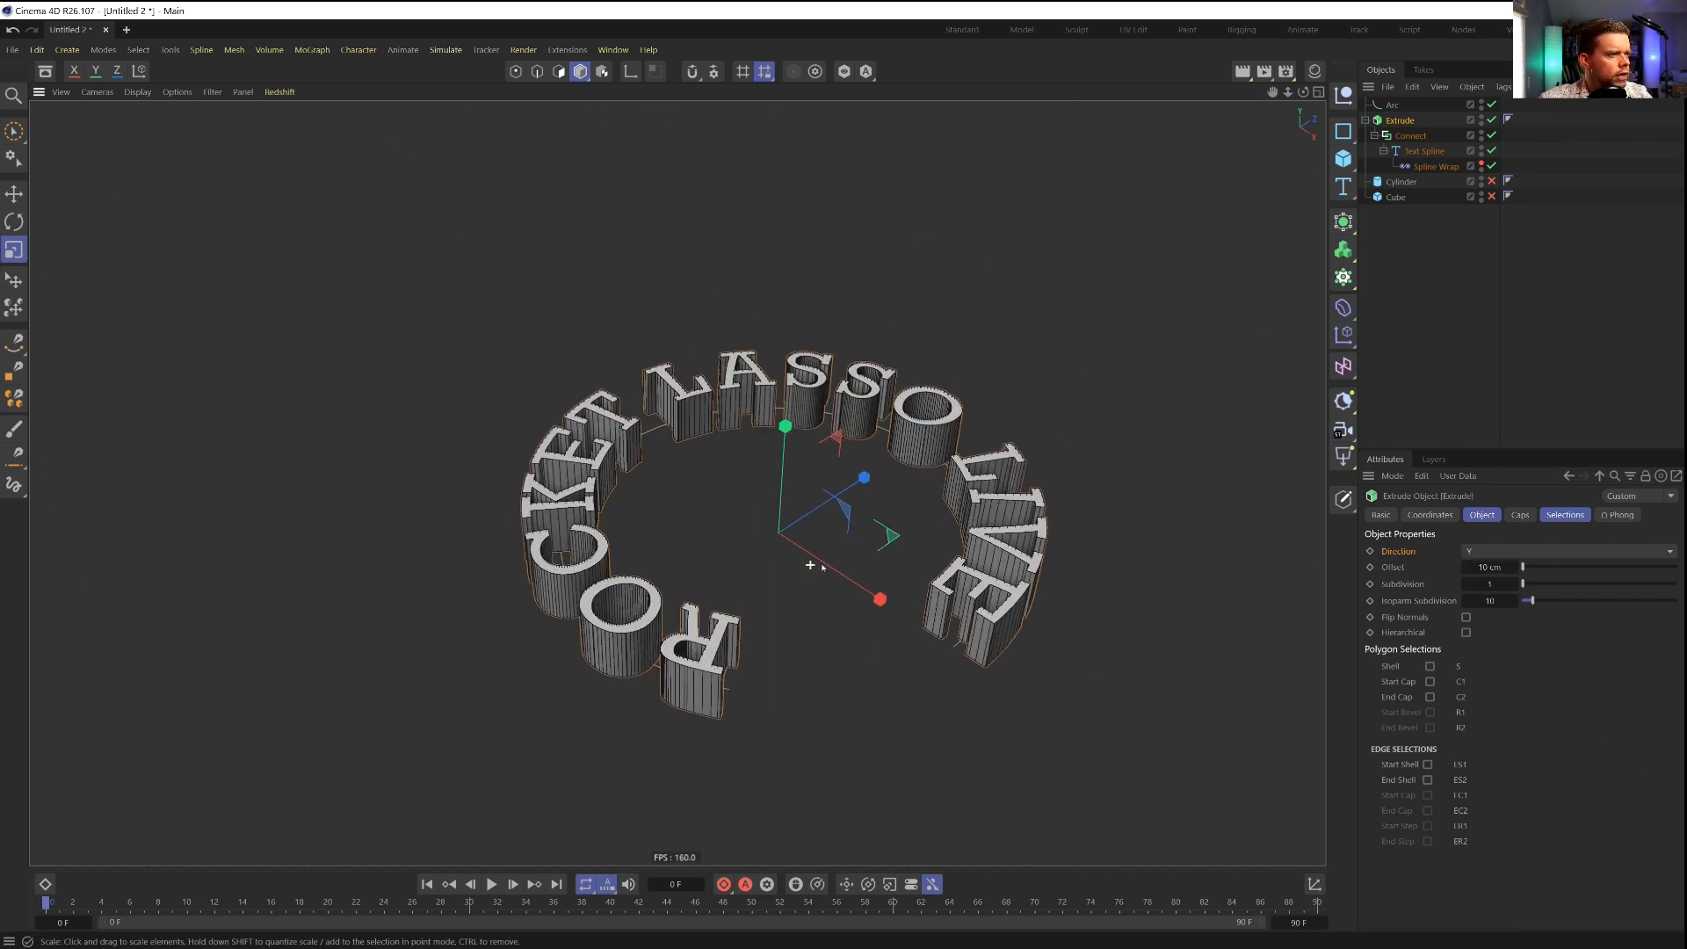
Step: Set the Extrude object's offset to 5 cm
{"action": "double_click", "coordinate": [1491, 566]}
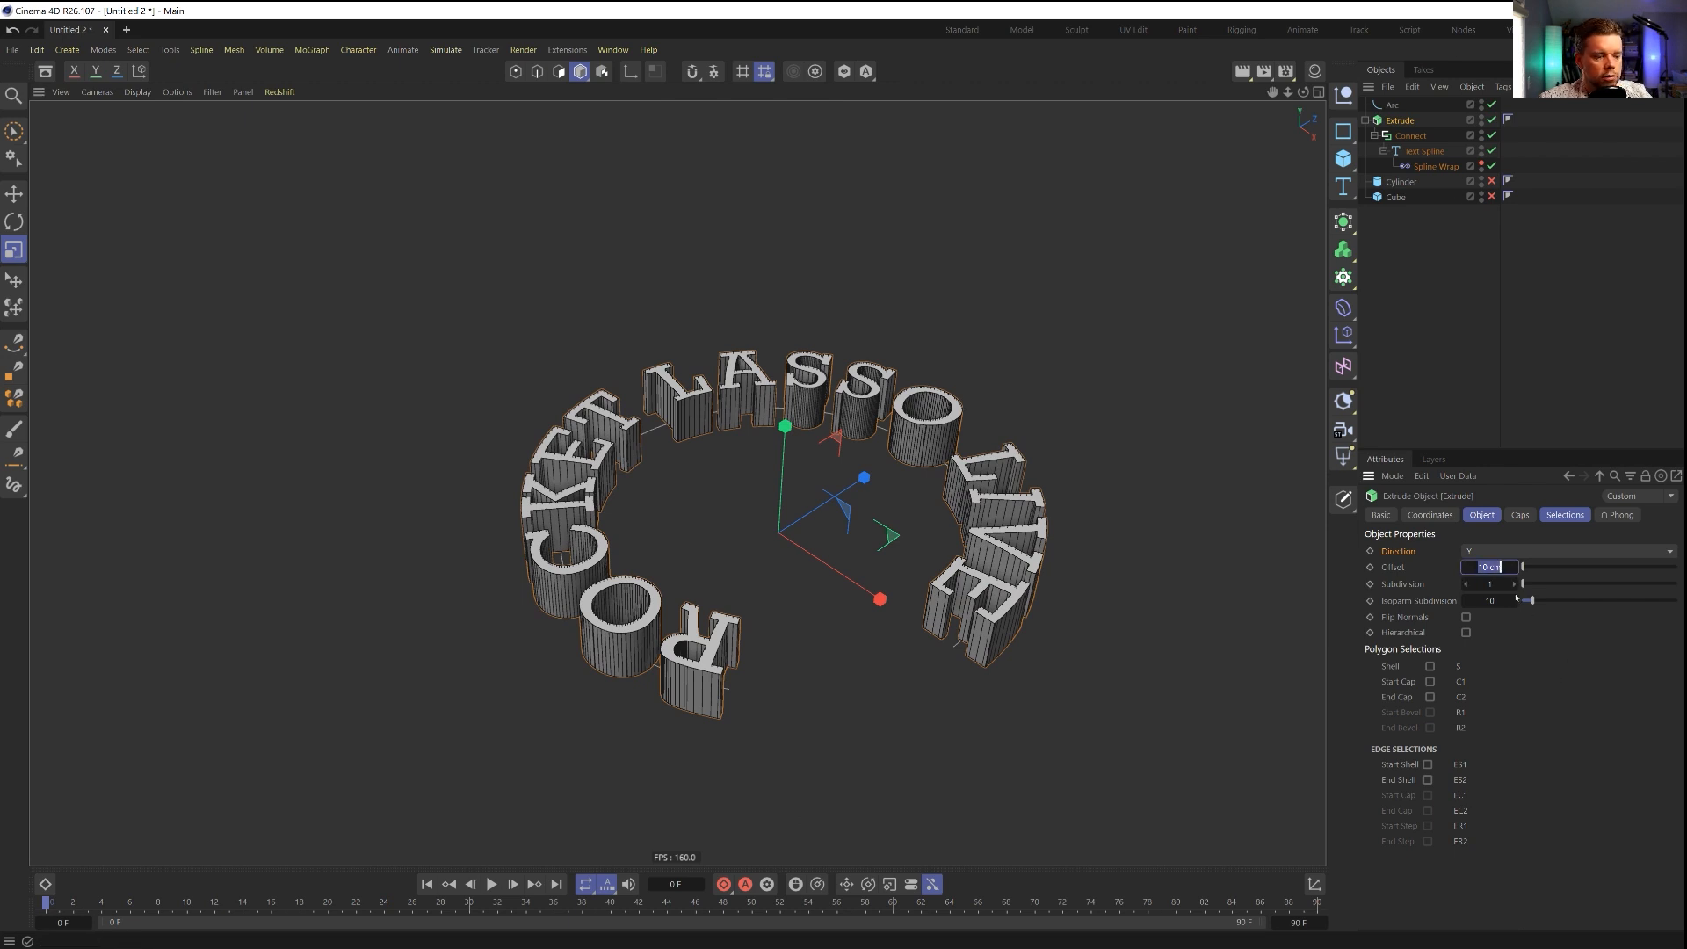
{"action": "type", "text": "5"}
{"action": "key", "text": "Return"}
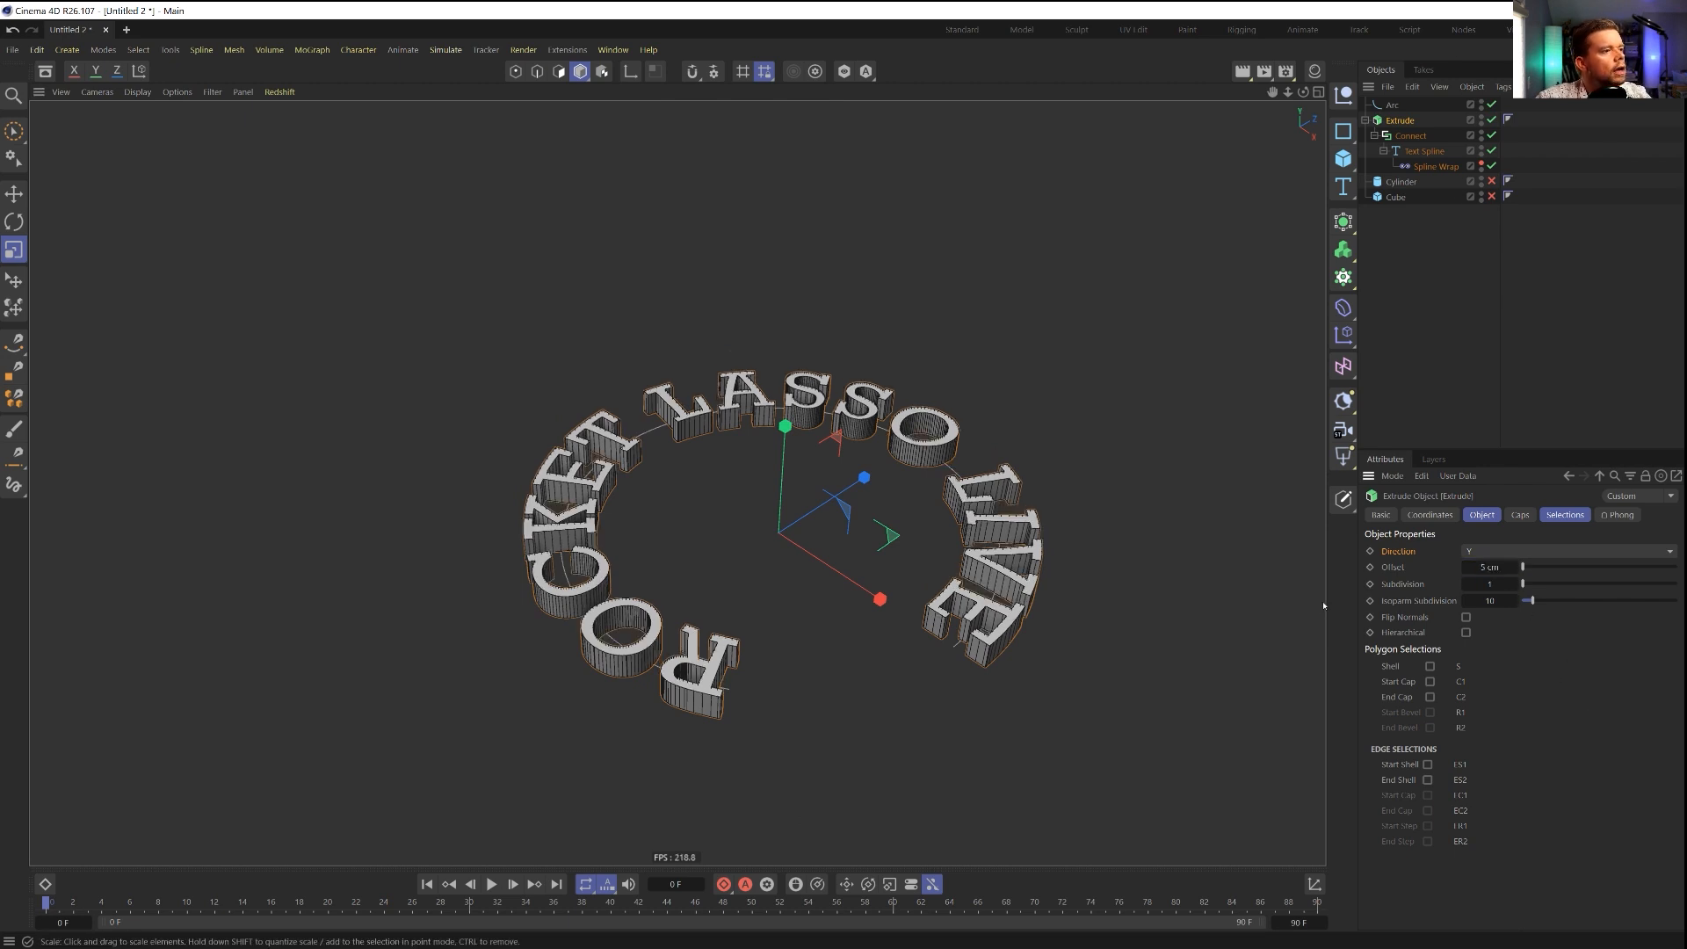
{"action": "mouse_move", "coordinate": [852, 469]}
{"action": "left_mouse_down", "text": "alt"}
{"action": "mouse_move", "coordinate": [845, 606]}
{"action": "mouse_move", "coordinate": [851, 451]}
{"action": "left_mouse_up", "text": "alt"}
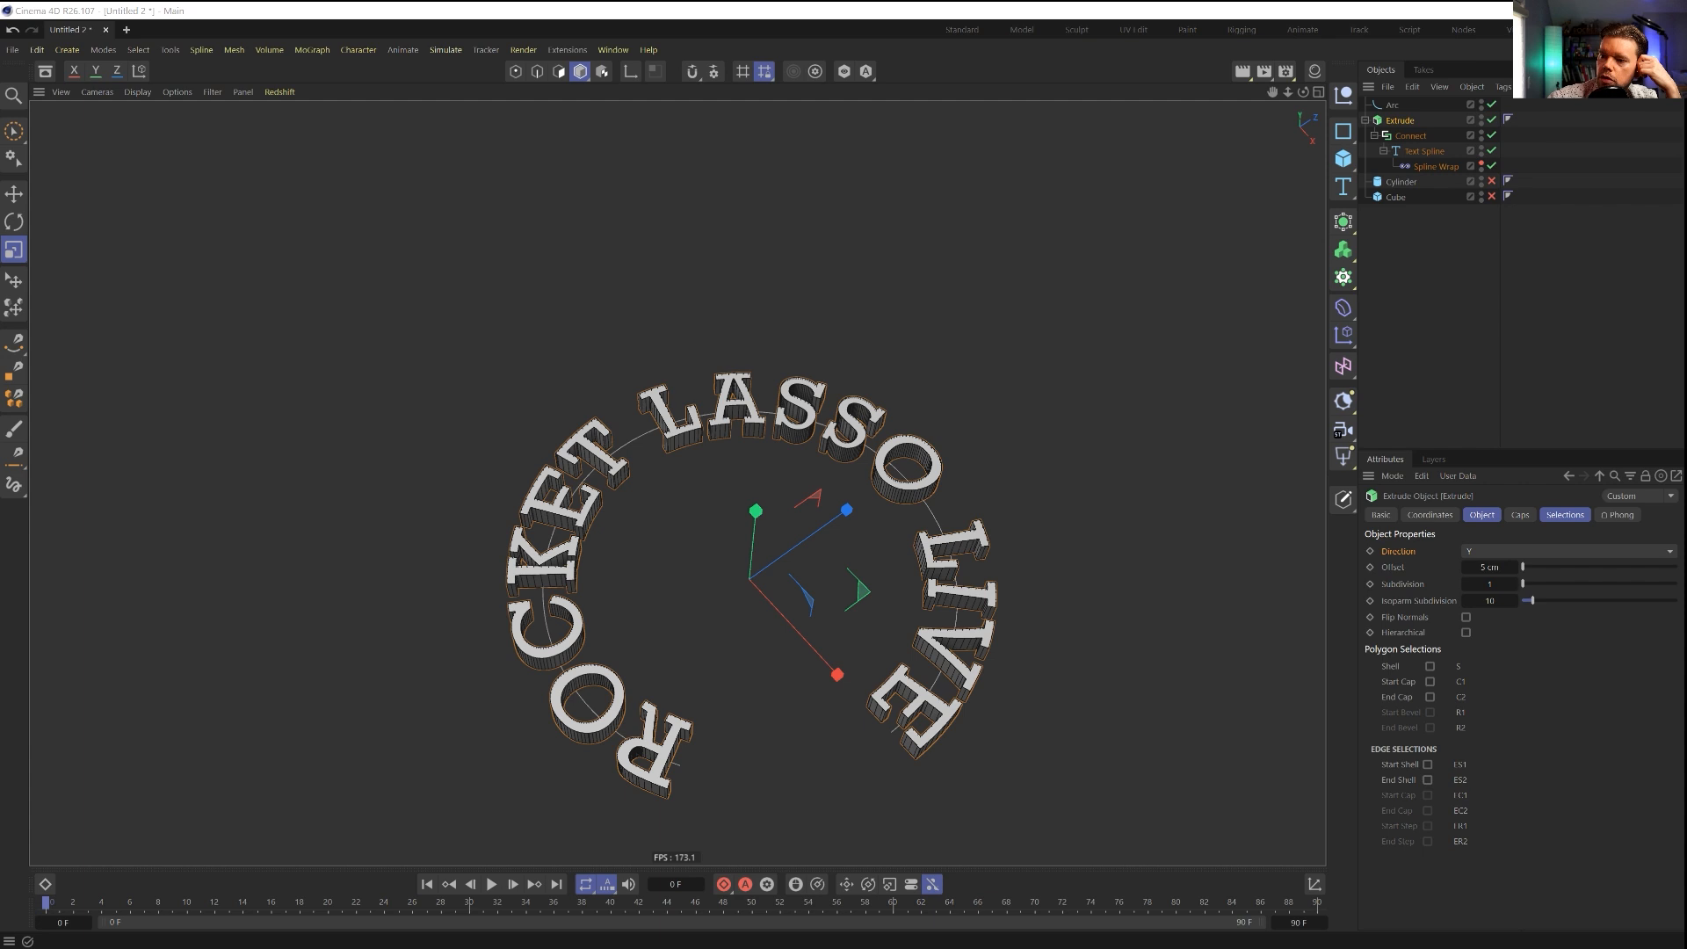
Step: Import the RocketLassoLogo Illustrator file at a scale of 1 centimeter with Connect Splines enabled
{"action": "left_click_drag", "start_coordinate": [2, 281], "coordinate": [826, 285]}
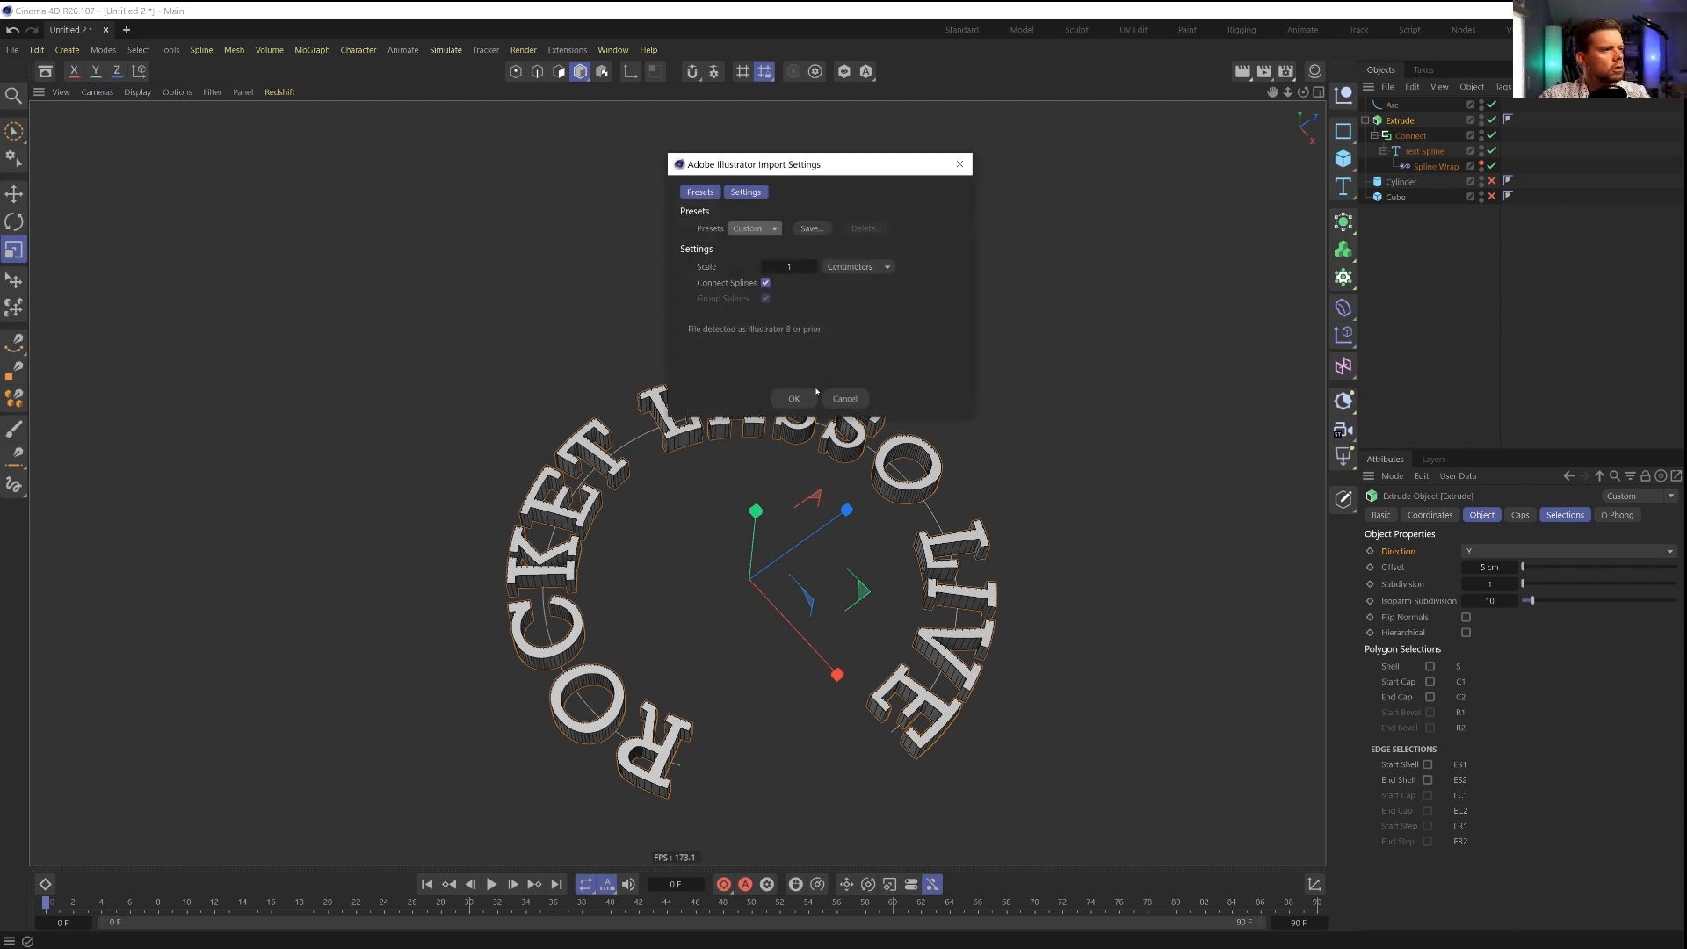
{"action": "left_click", "coordinate": [809, 396]}
{"action": "left_click_drag", "start_coordinate": [812, 400], "coordinate": [583, 430], "text": "alt"}
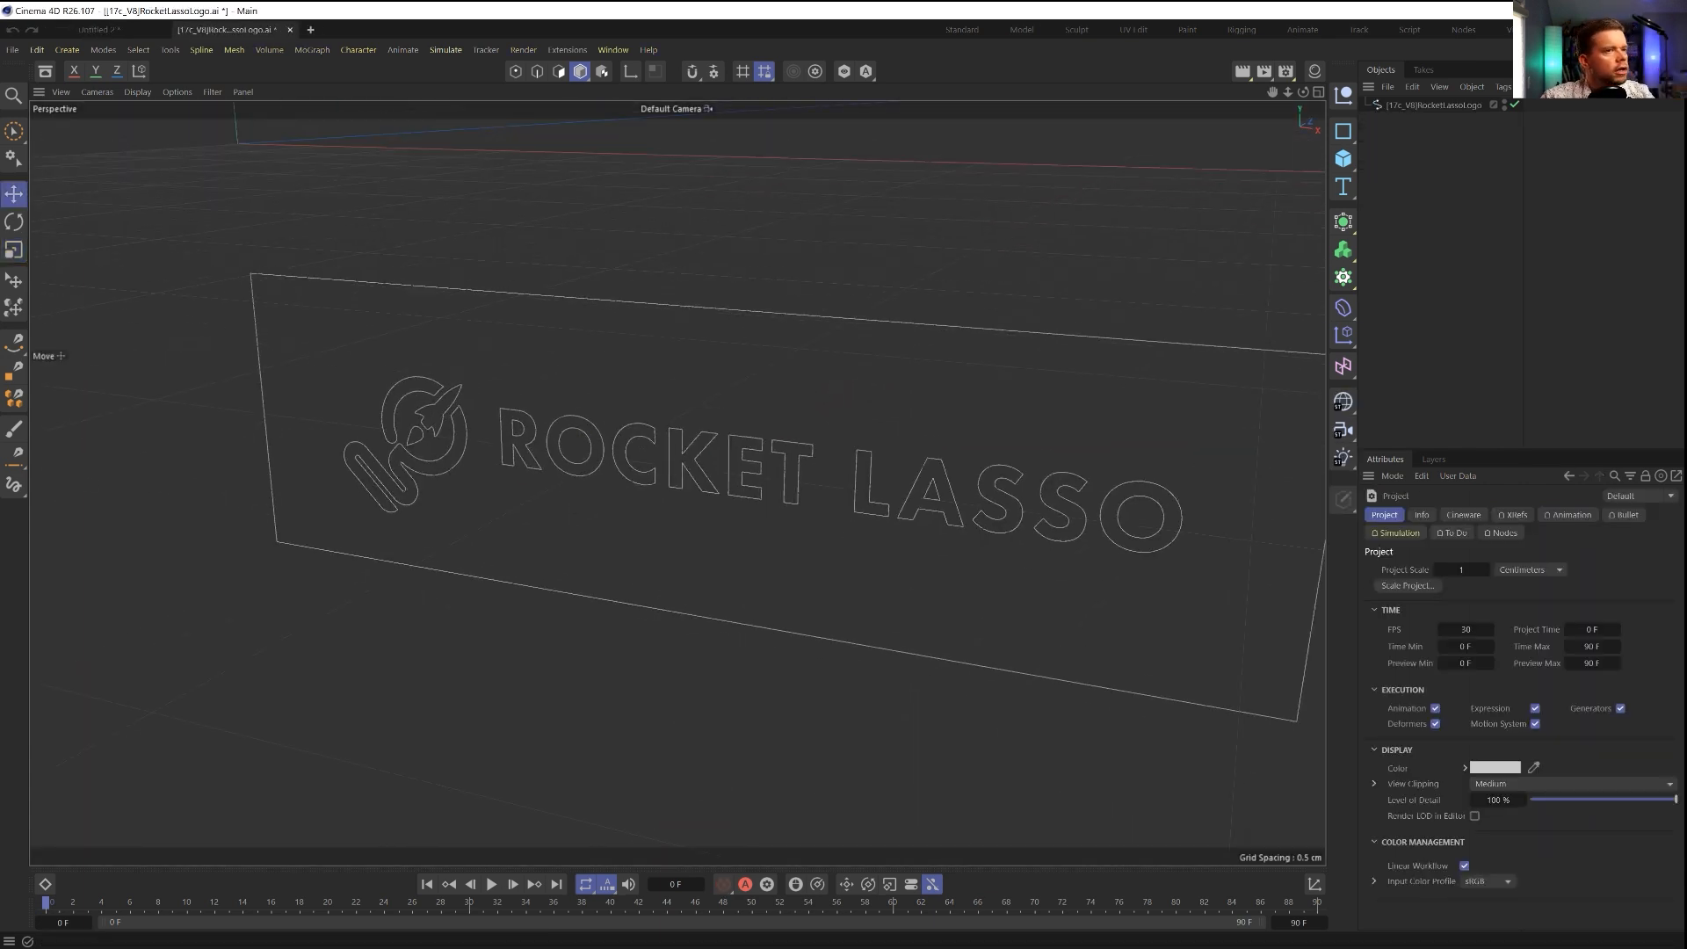
Step: Delete the lettering and frame points from the imported logo spline, keeping only the rocket-and-lasso icon
{"action": "left_click", "coordinate": [1416, 105]}
{"action": "left_click", "coordinate": [516, 72]}
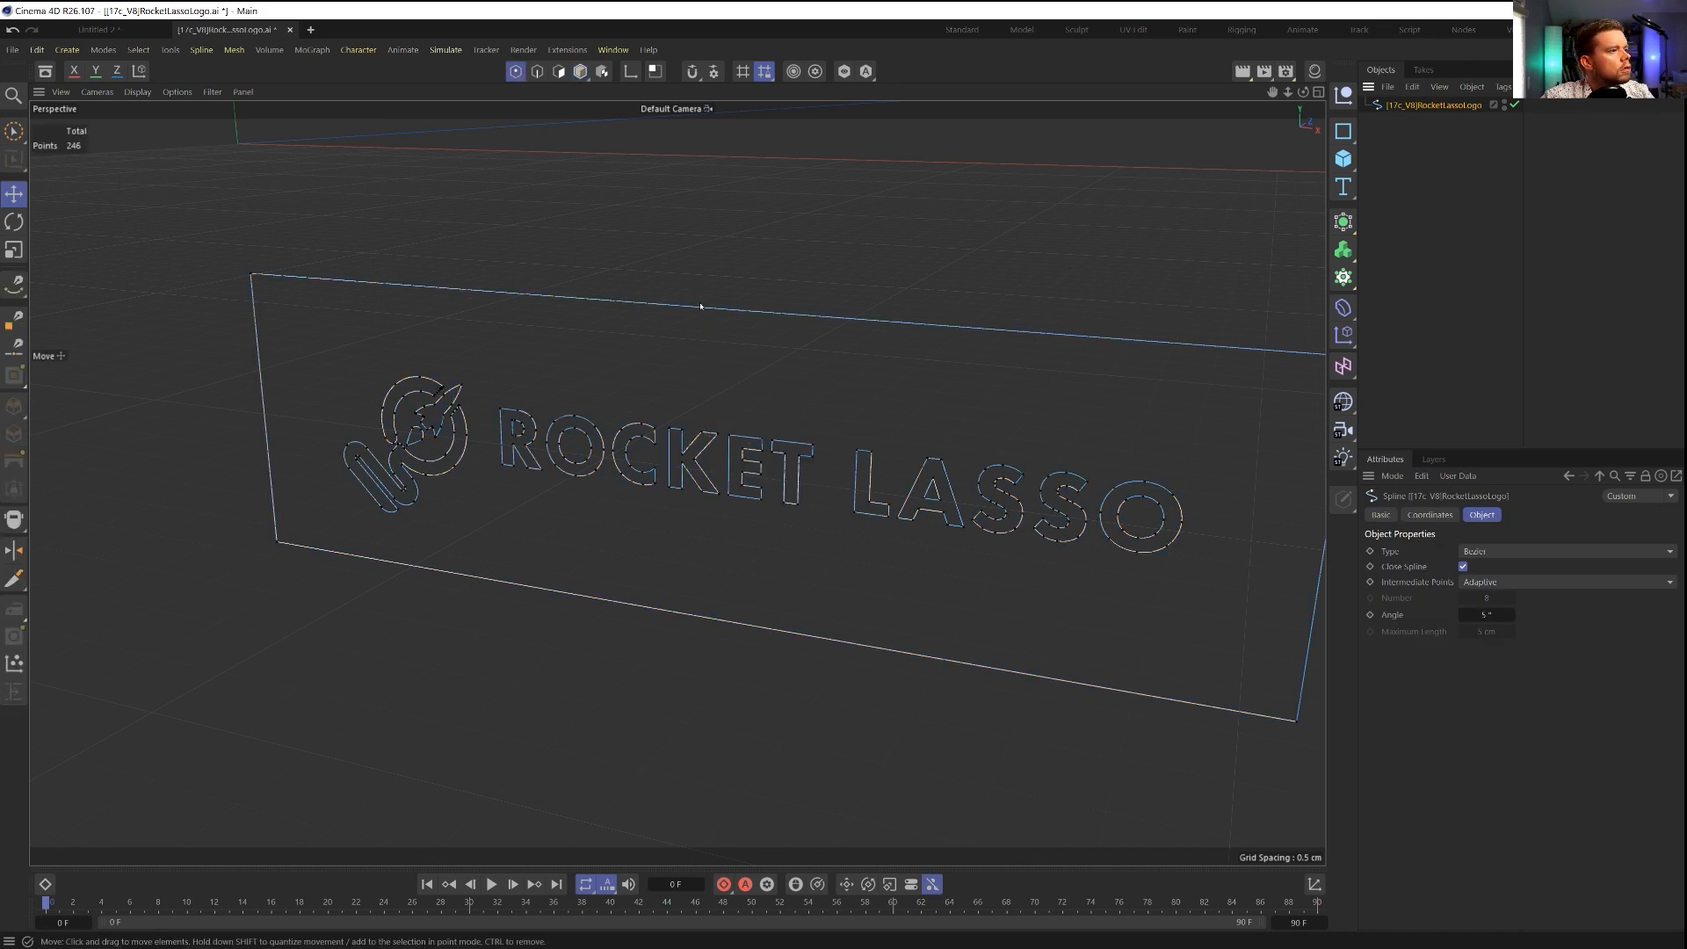
{"action": "key", "text": "9"}
{"action": "mouse_move", "coordinate": [448, 410]}
{"action": "left_mouse_down"}
{"action": "mouse_move", "coordinate": [438, 399]}
{"action": "mouse_move", "coordinate": [374, 479]}
{"action": "mouse_move", "coordinate": [397, 466]}
{"action": "left_mouse_up"}
{"action": "key", "text": "u"}
{"action": "key", "text": "i"}
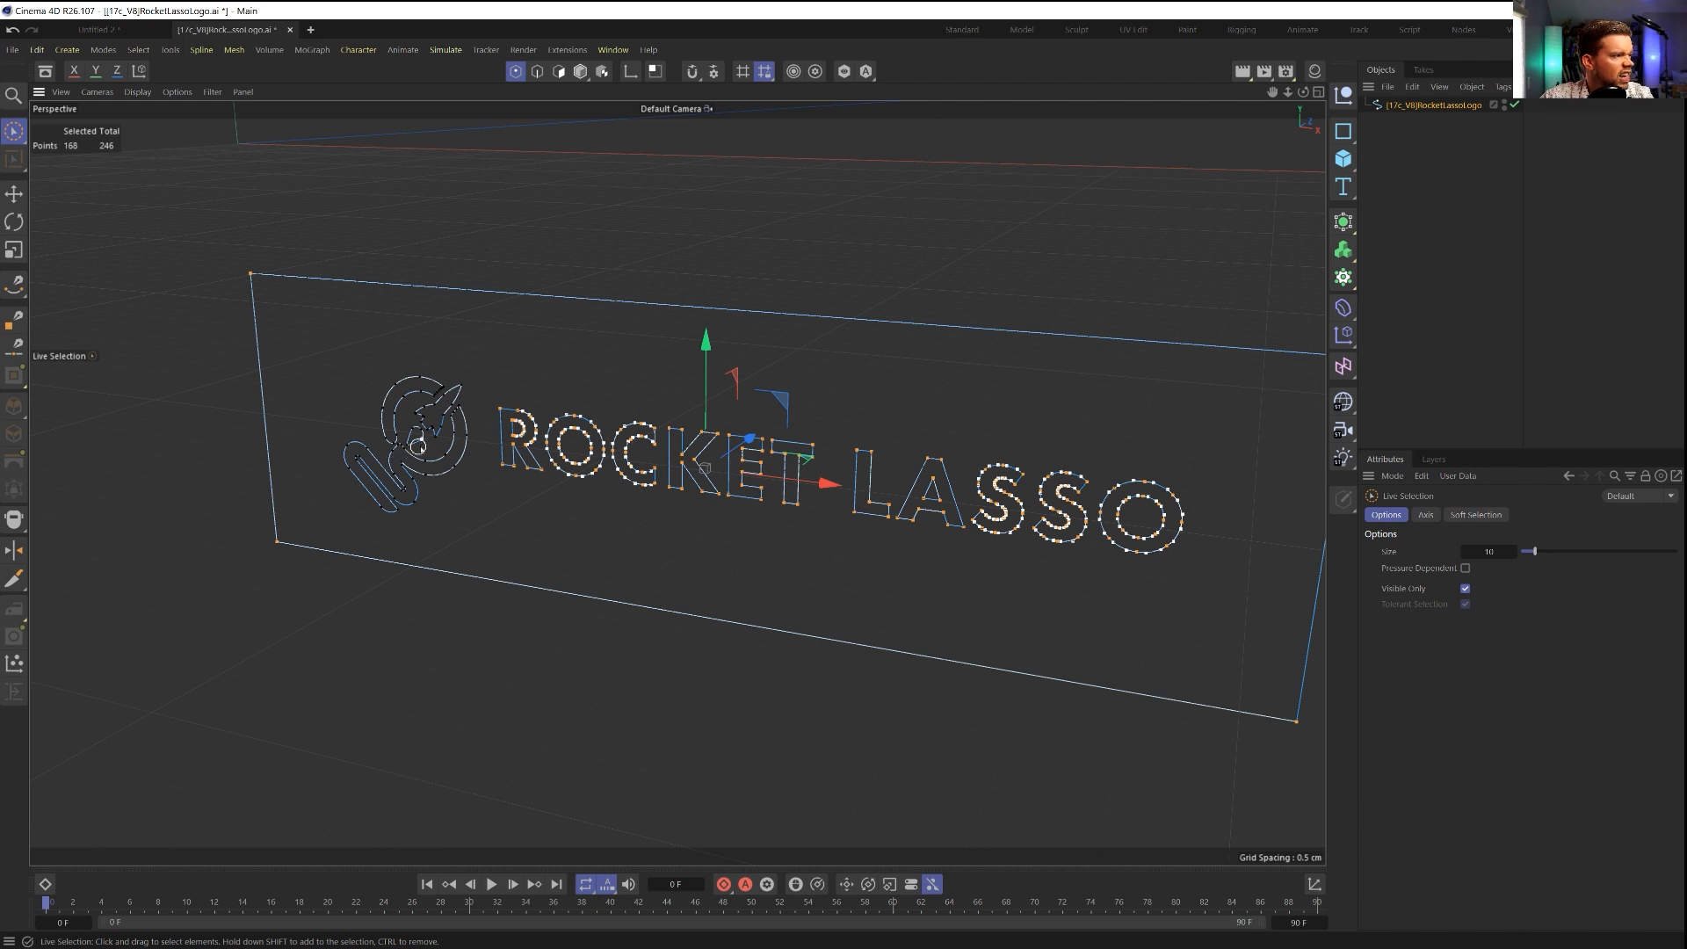
{"action": "key", "text": "Delete"}
Step: Center all remaining icon points at X 0 and Y 0
{"action": "key", "text": "ctrl+a"}
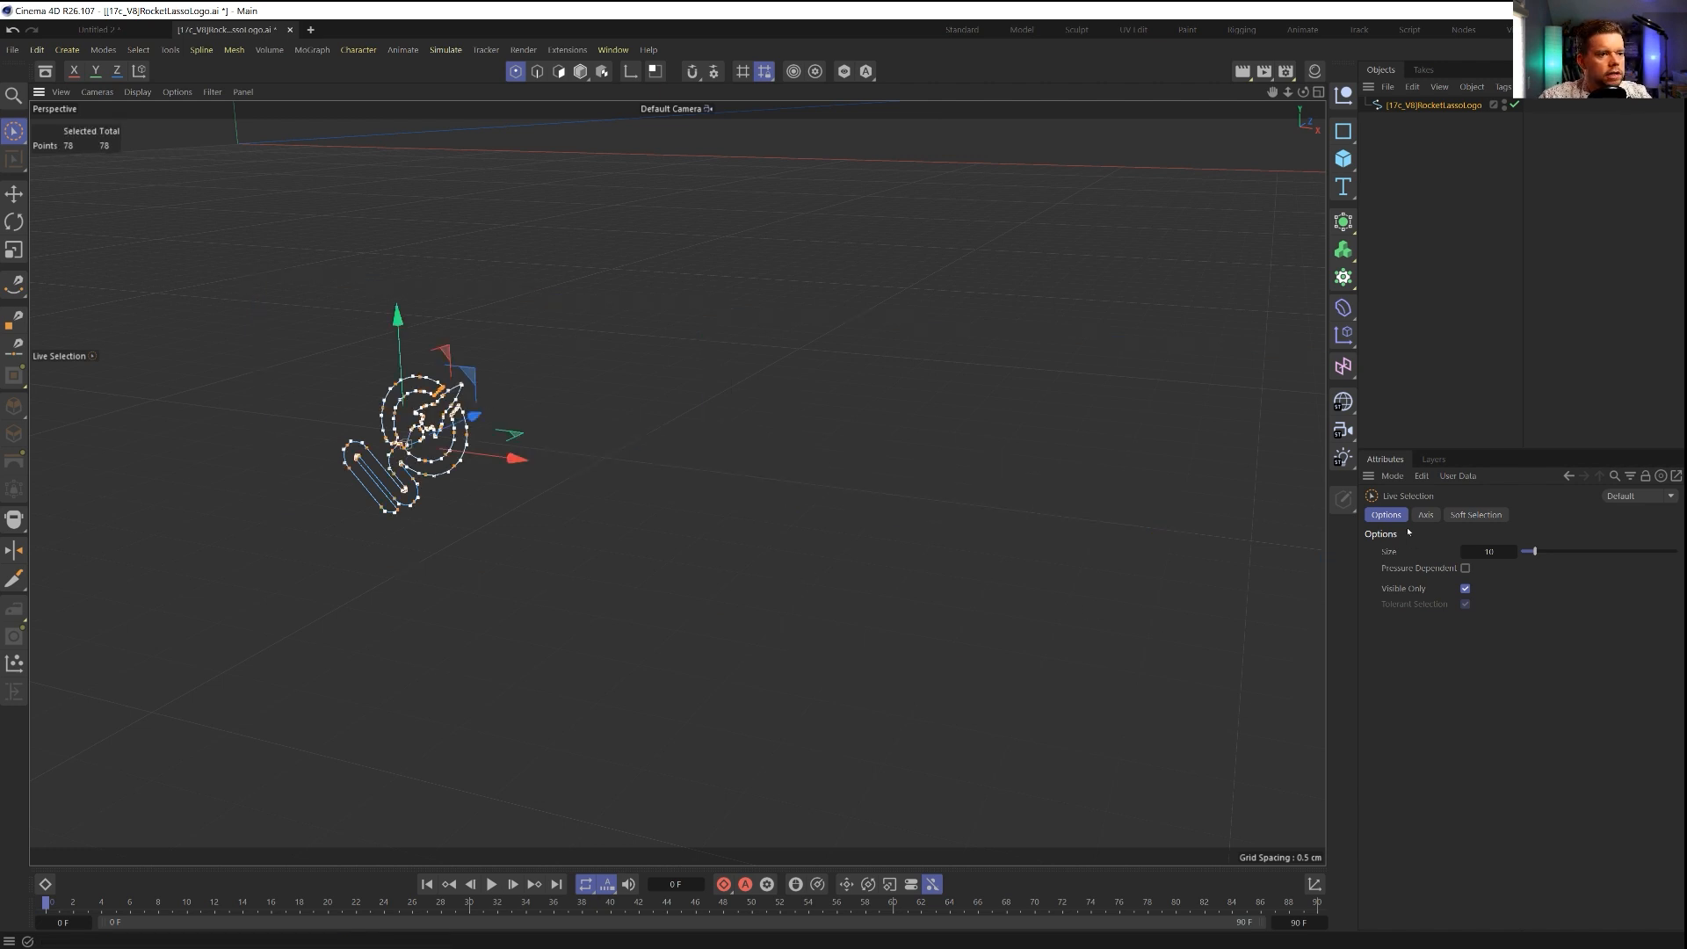
{"action": "left_click", "coordinate": [1314, 884]}
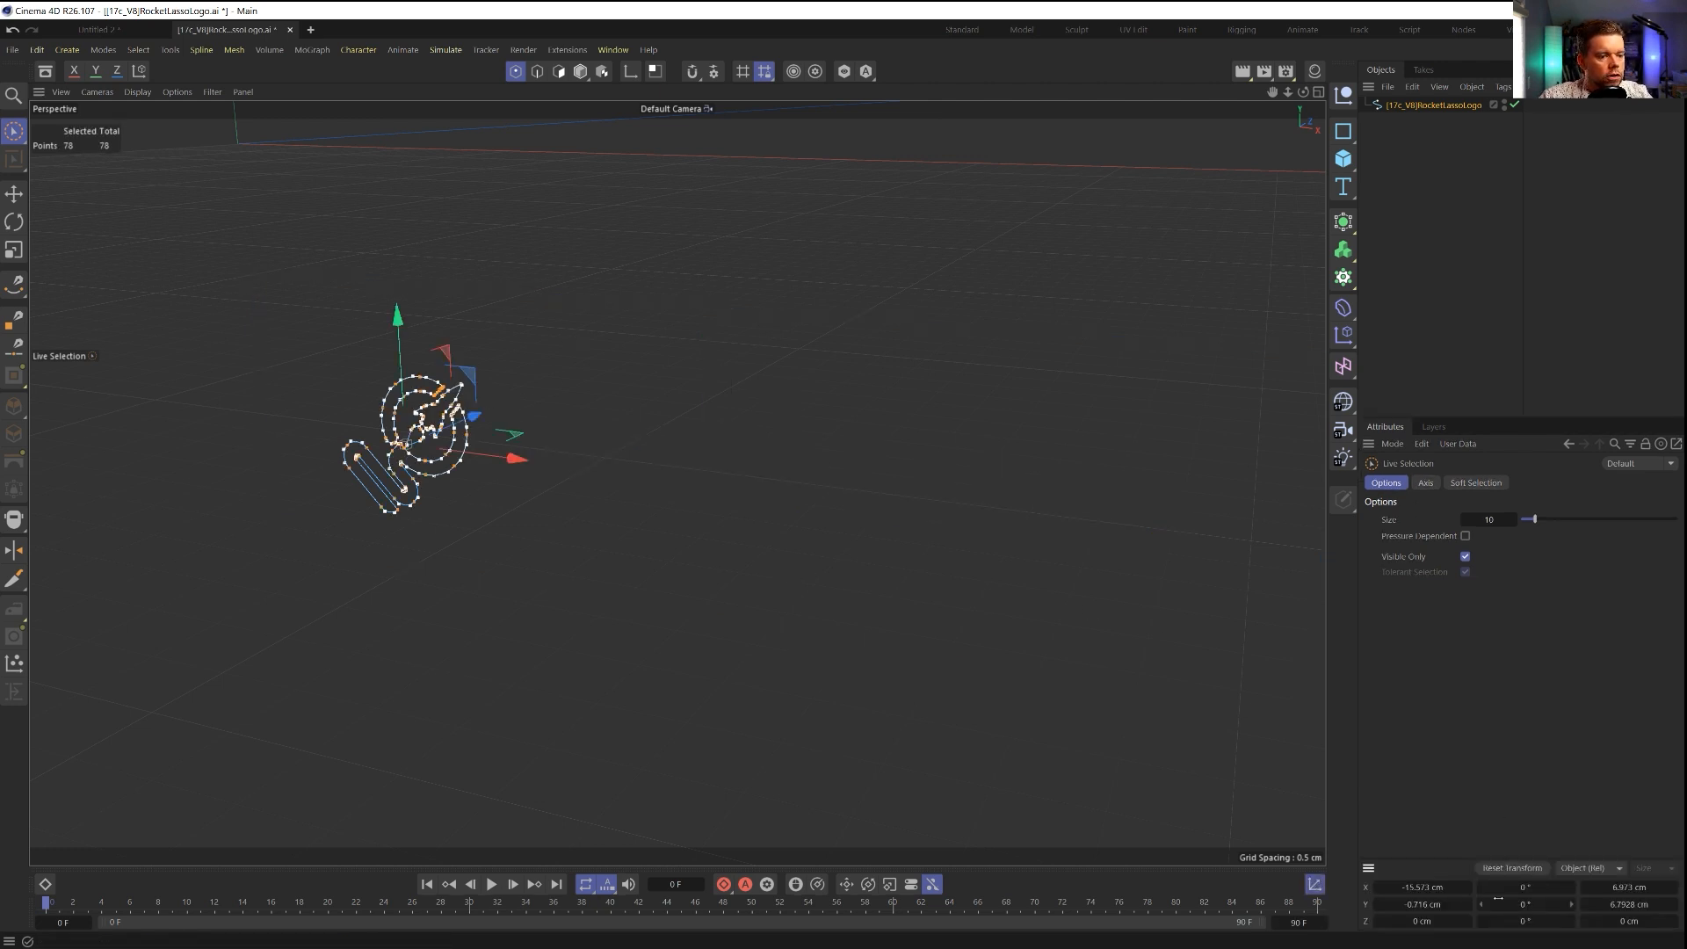
{"action": "left_click", "coordinate": [1442, 887]}
{"action": "type", "text": "0"}
{"action": "key", "text": "Tab"}
{"action": "type", "text": "0"}
{"action": "key", "text": "Return"}
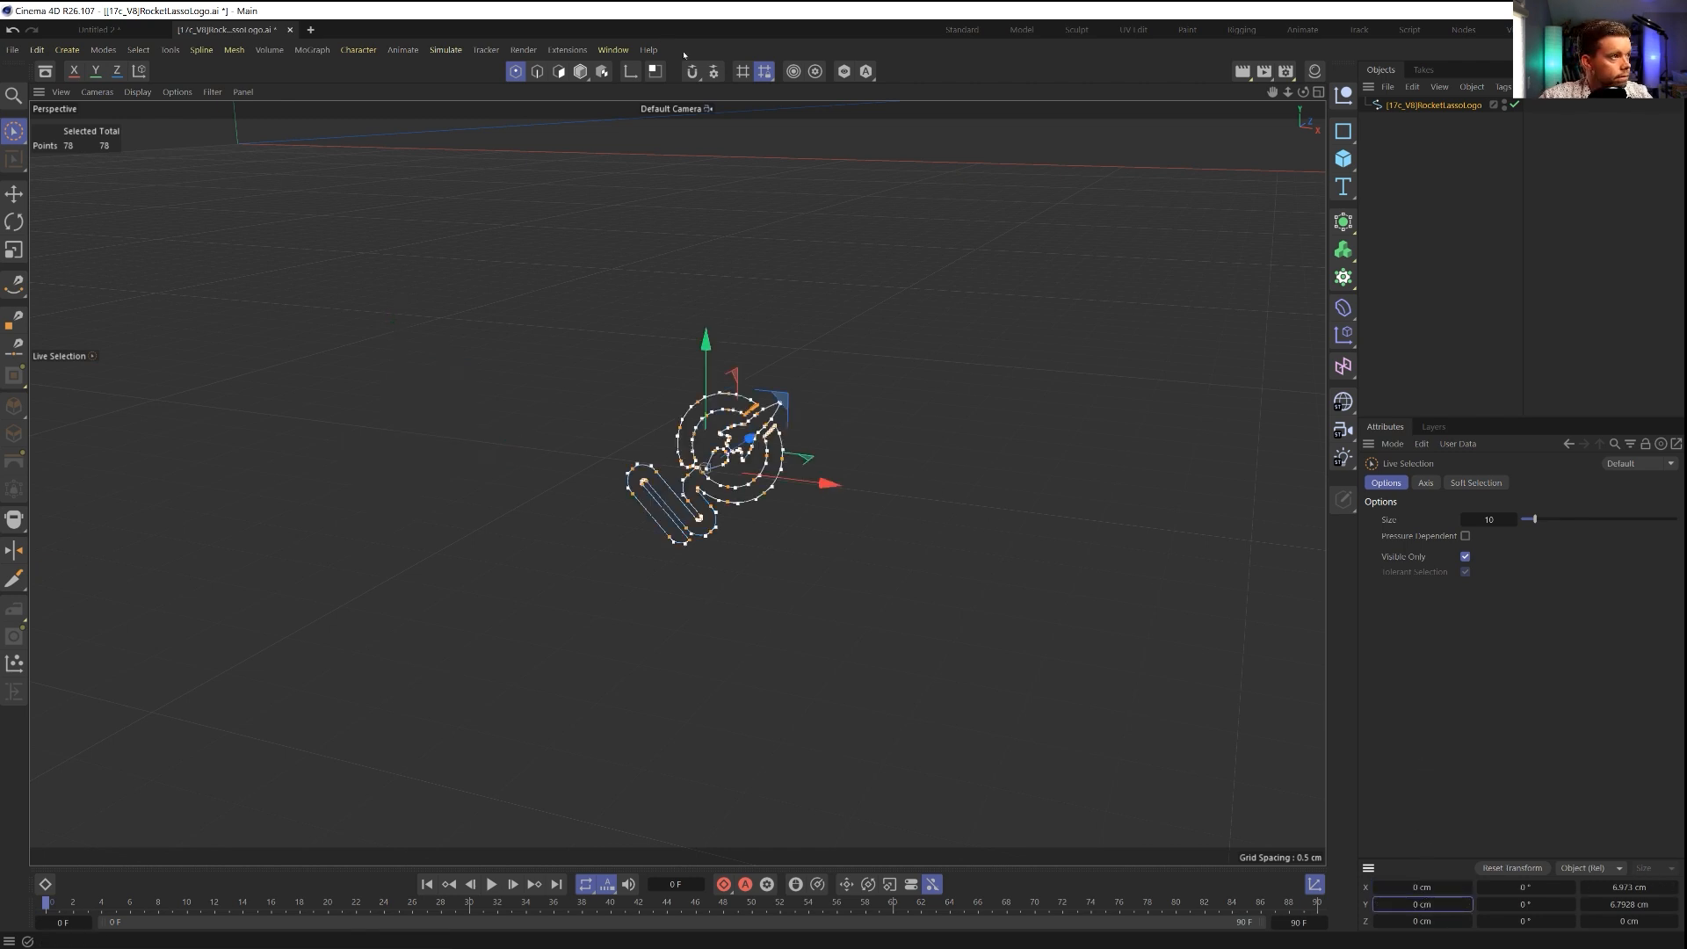
Step: Reset the transform of the logo spline object
{"action": "mouse_move", "coordinate": [743, 496]}
{"action": "left_mouse_down", "text": "alt"}
{"action": "mouse_move", "coordinate": [799, 516]}
{"action": "mouse_move", "coordinate": [743, 526]}
{"action": "left_mouse_up", "text": "alt"}
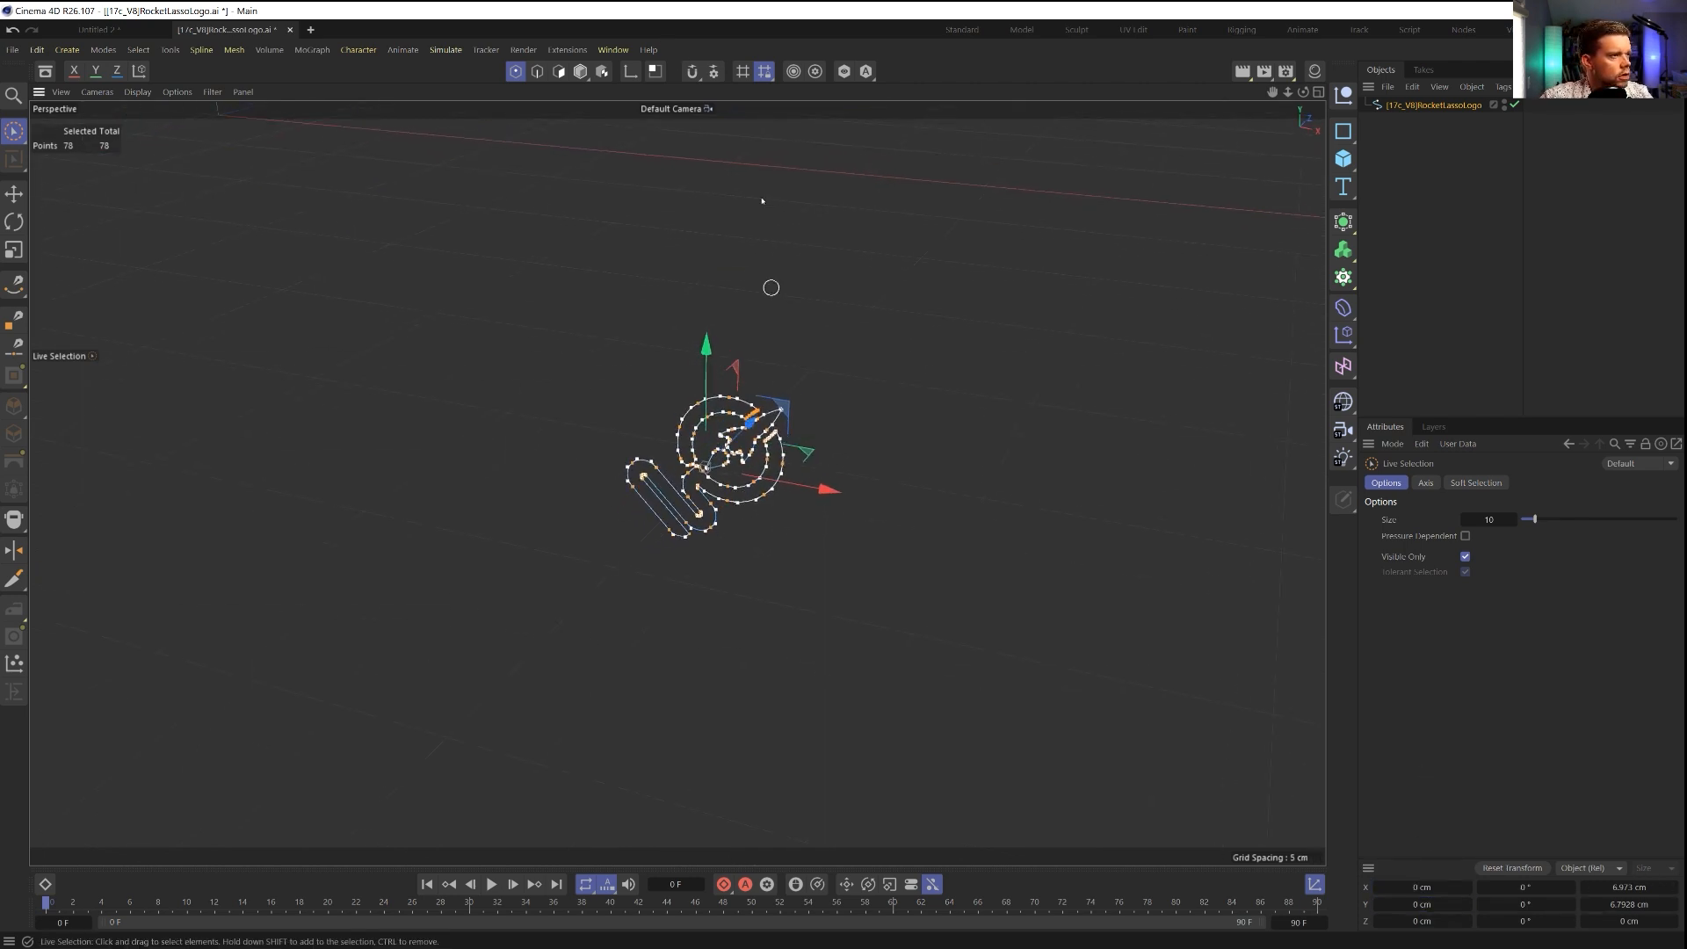
{"action": "left_click", "coordinate": [580, 72]}
{"action": "left_click", "coordinate": [1521, 870]}
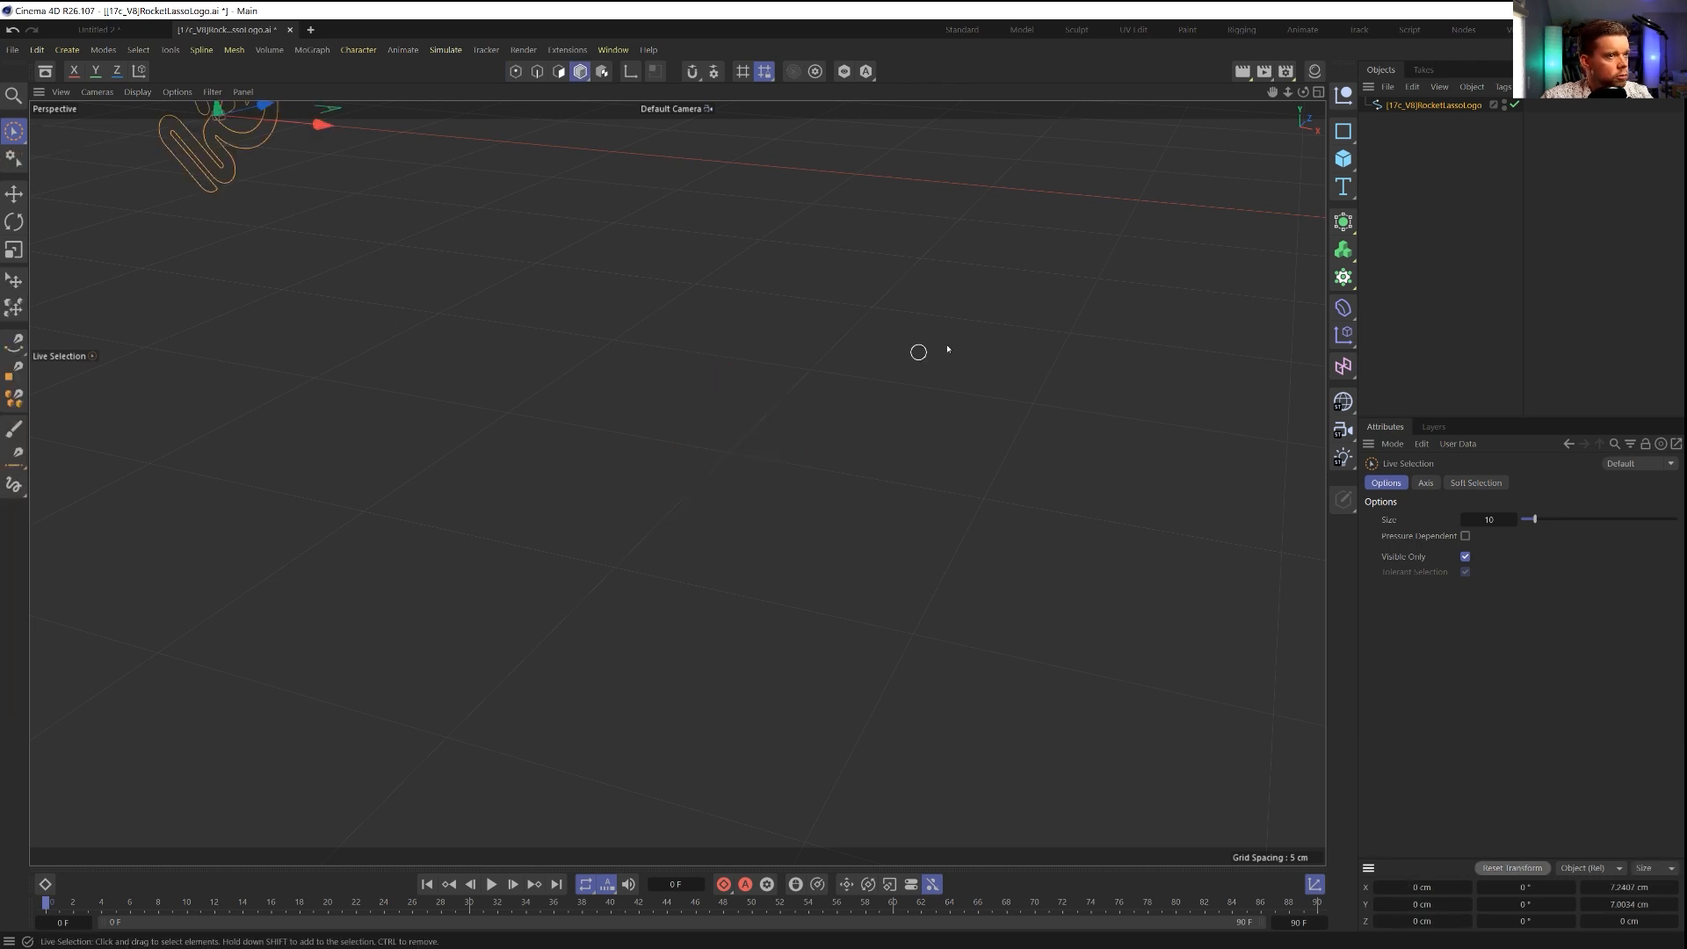
Step: Move the logo spline into the Untitled 2 project and close the imported logo file without saving
{"action": "key", "text": "Delete"}
{"action": "key", "text": "ctrl+F4"}
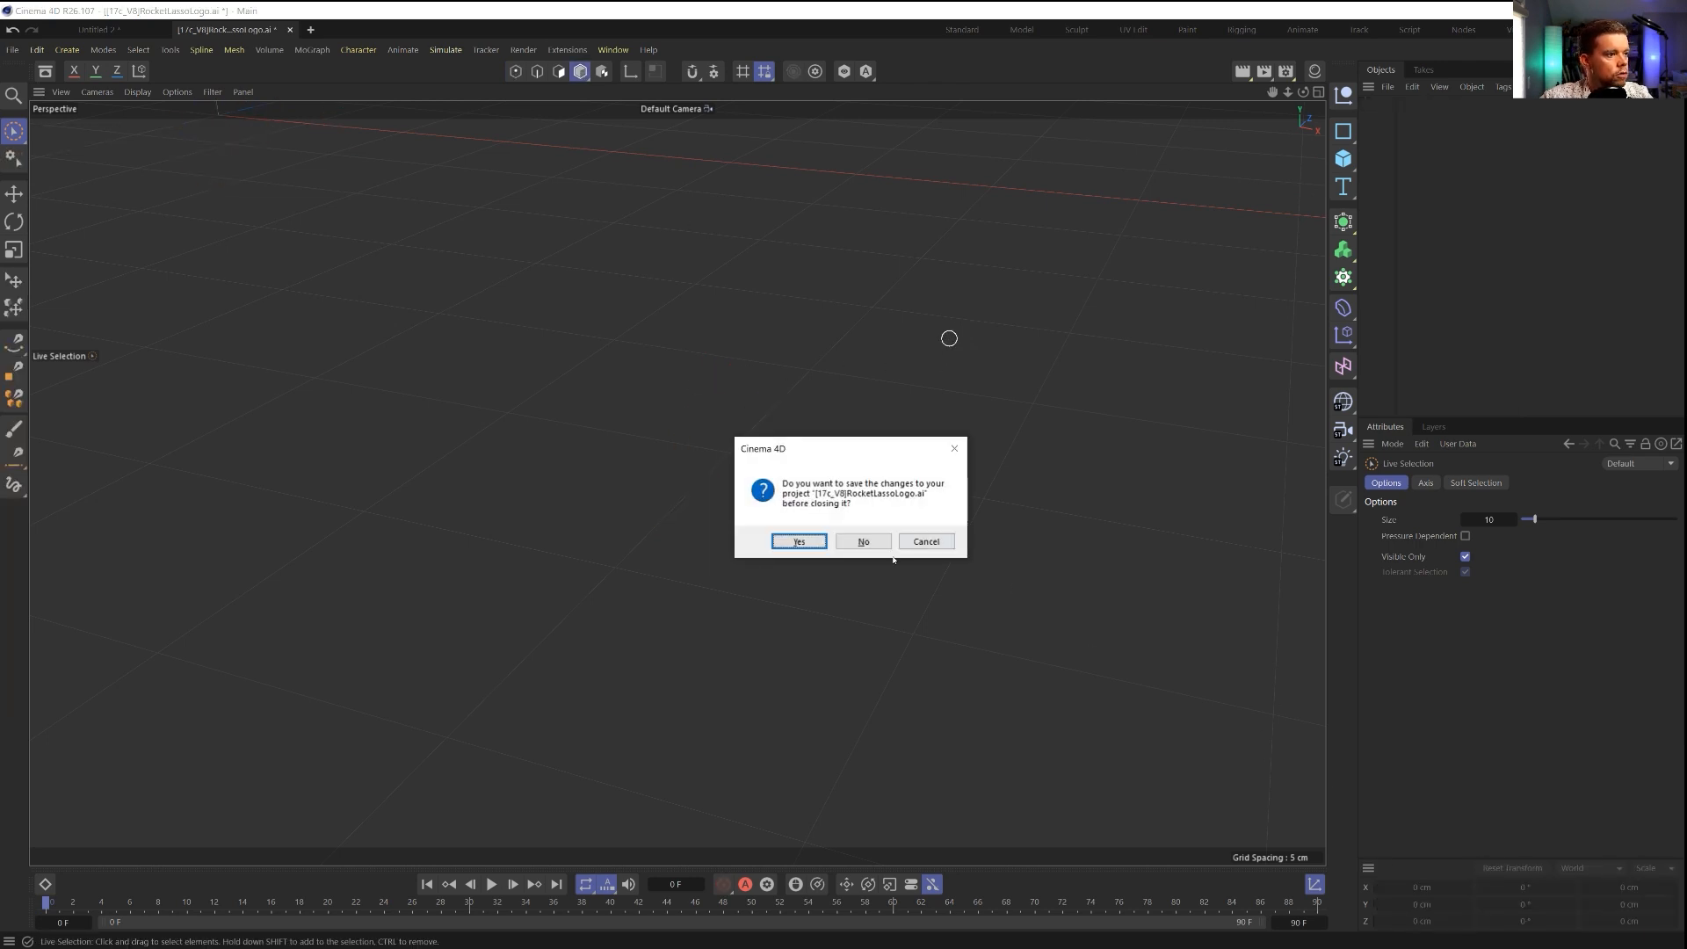
{"action": "left_click", "coordinate": [863, 540]}
Step: Lay the logo flat with a rotation of 0°, -270°, -180° and scale it up to about 48.8 by 47.2 cm
{"action": "key", "text": "r"}
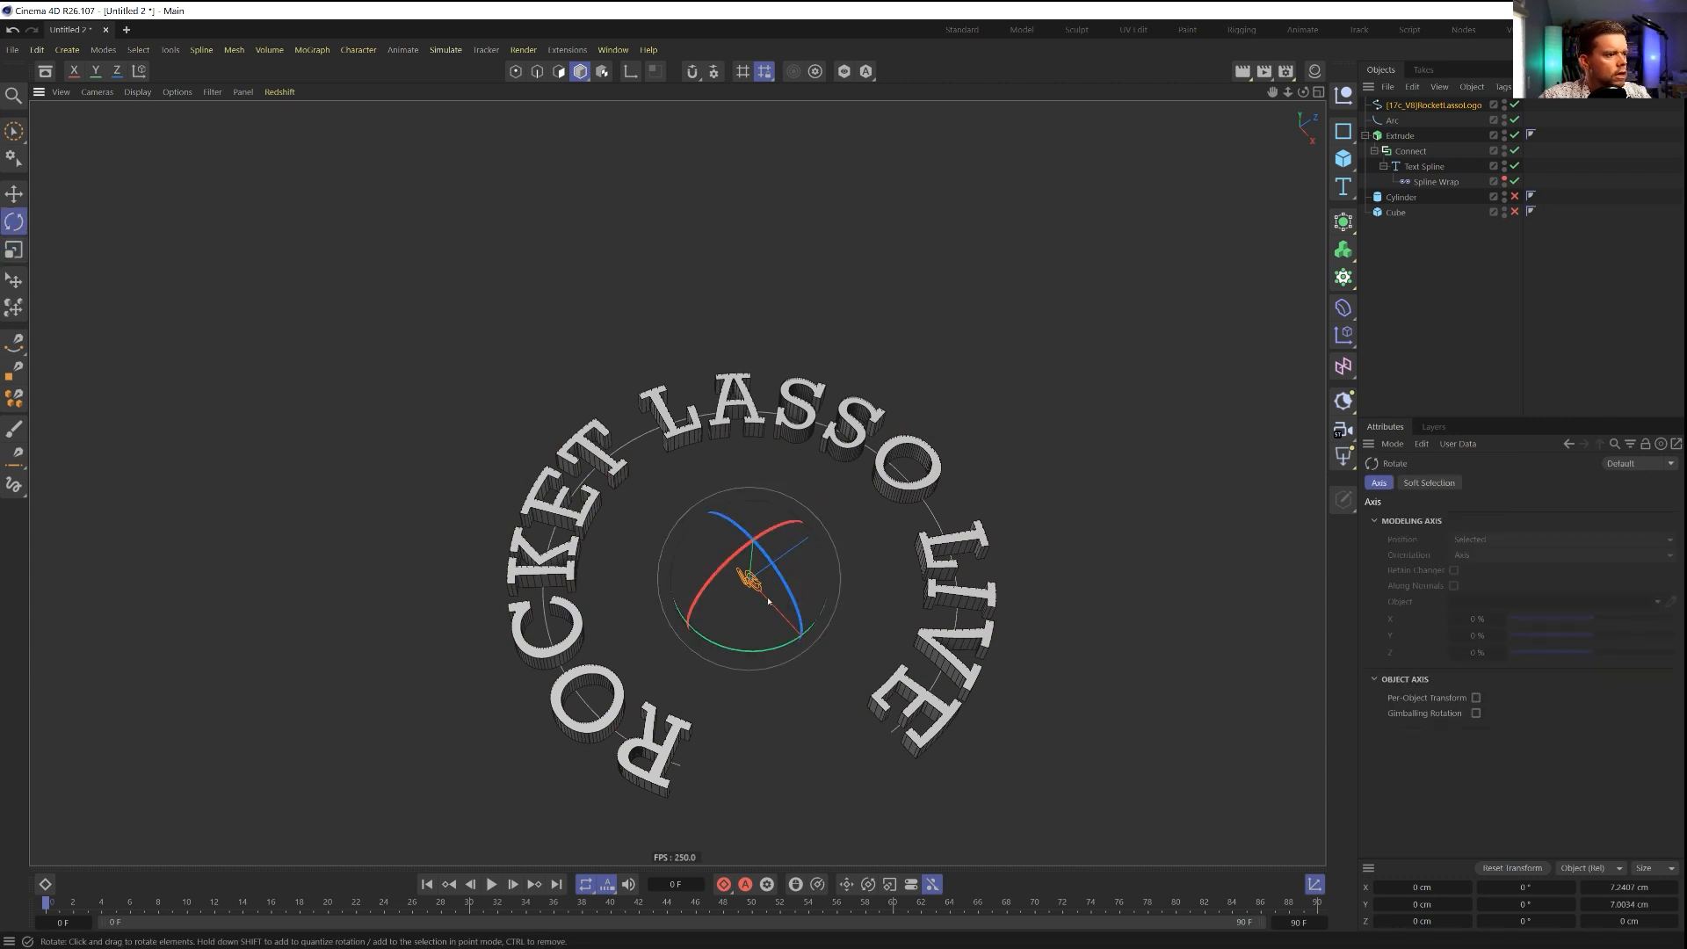
{"action": "left_click_drag", "start_coordinate": [722, 567], "coordinate": [790, 539], "text": "shift"}
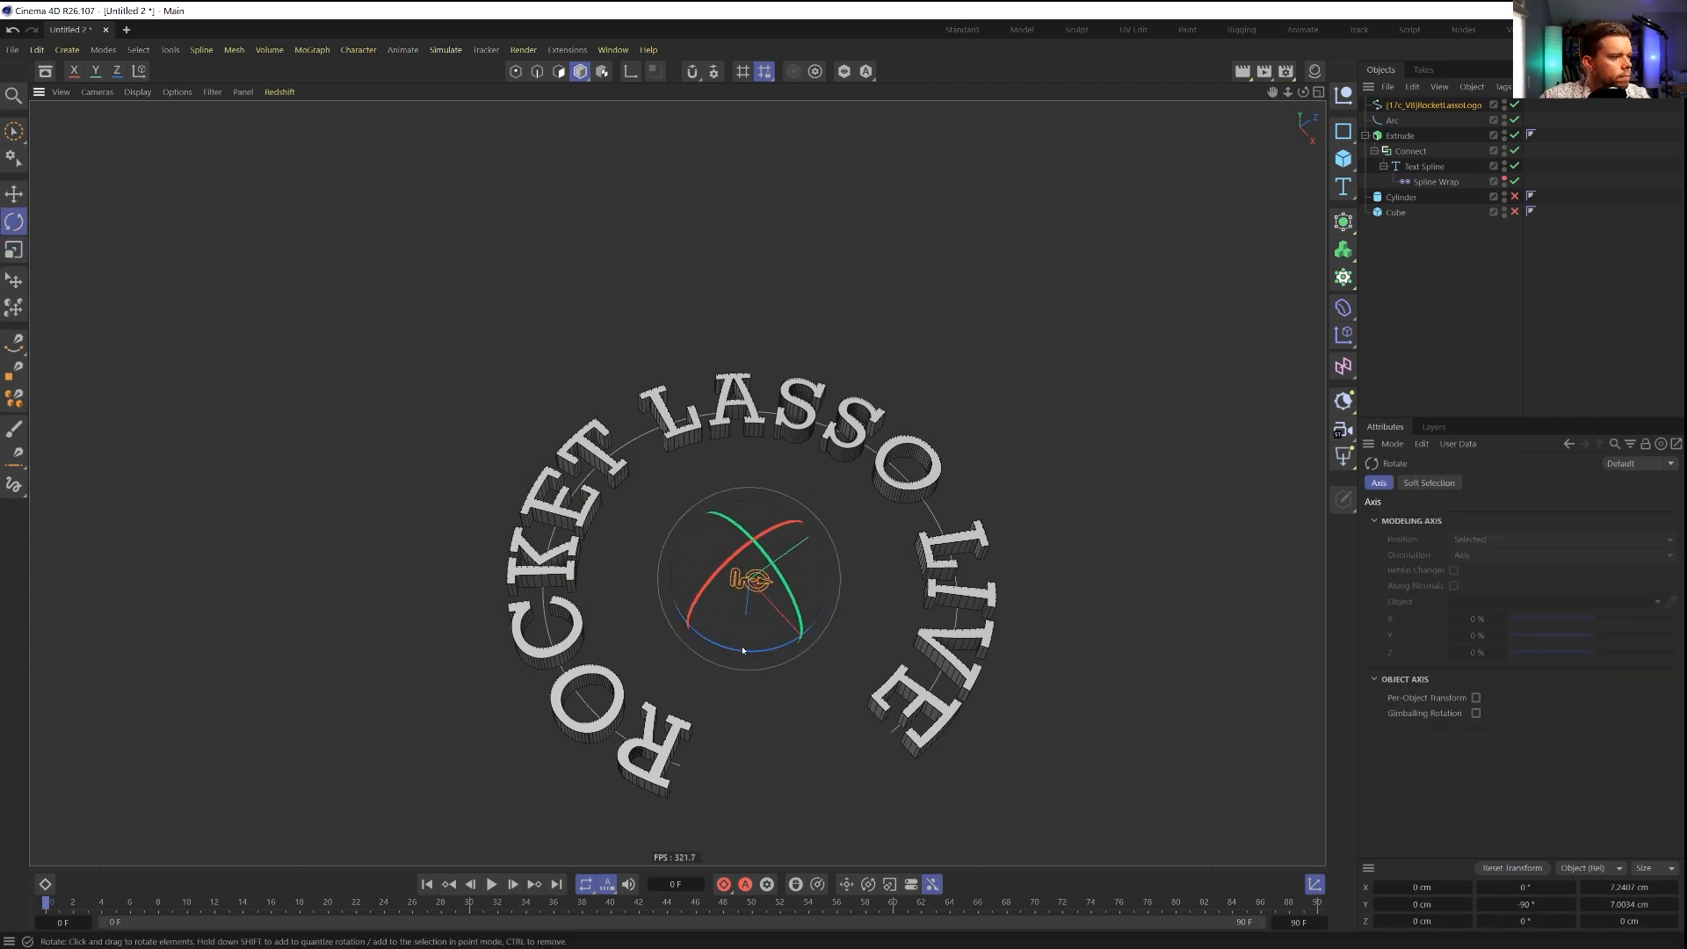
{"action": "left_click_drag", "start_coordinate": [744, 650], "coordinate": [761, 439], "text": "shift"}
{"action": "left_click_drag", "start_coordinate": [739, 551], "coordinate": [796, 714], "text": "shift"}
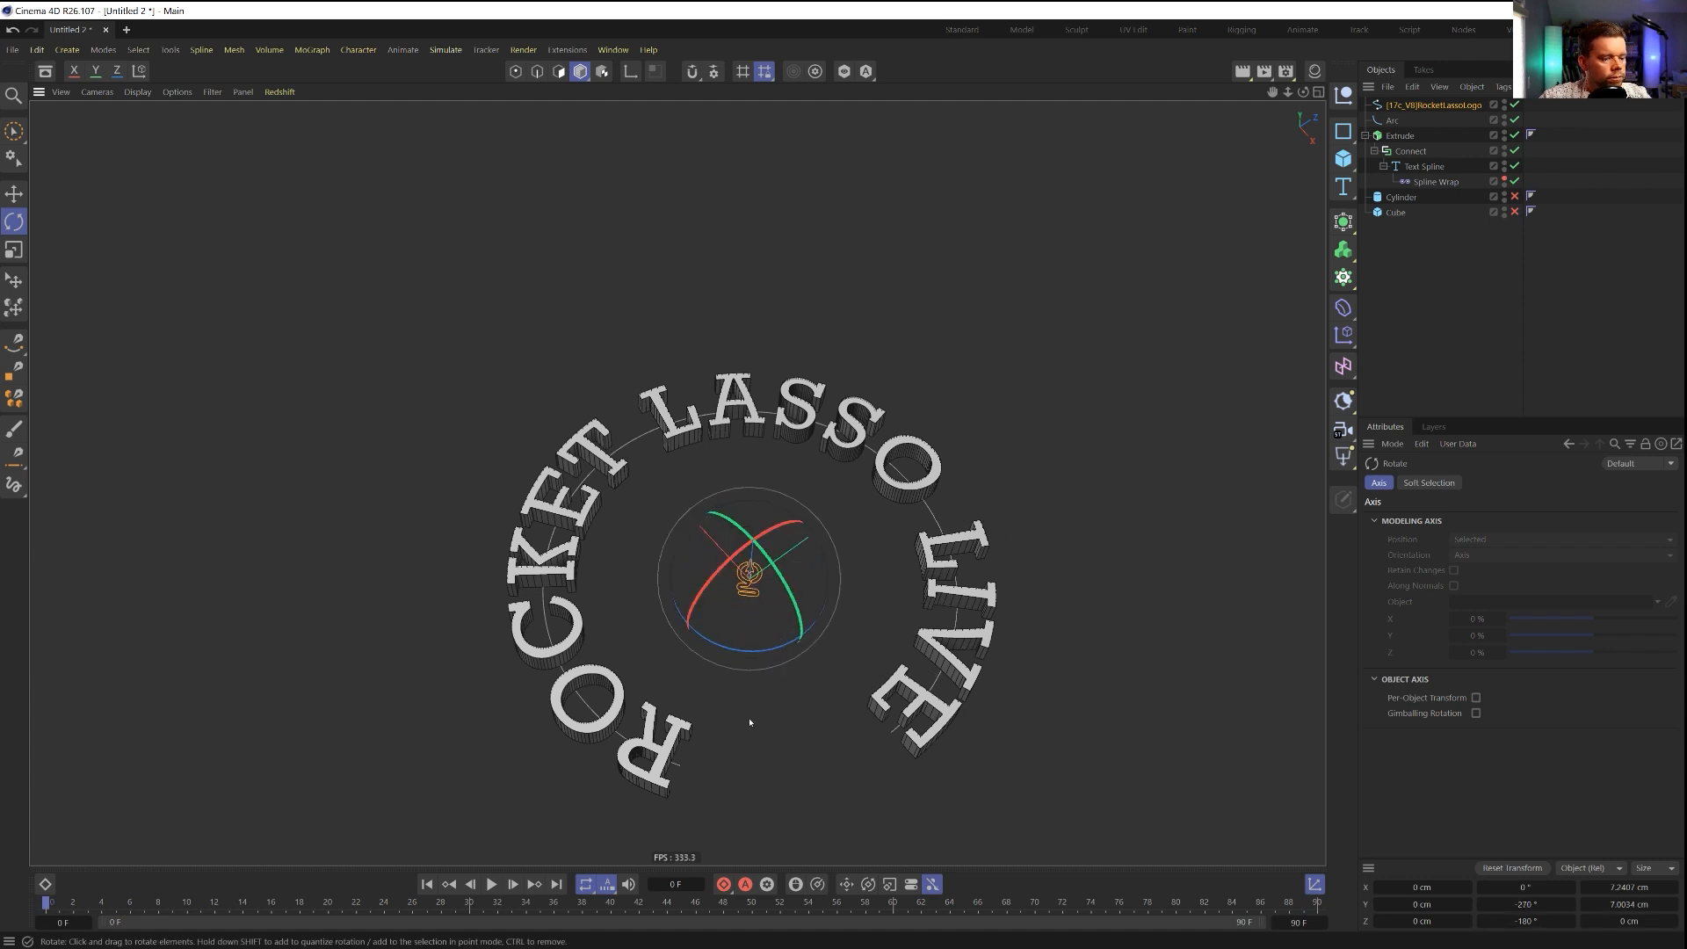
{"action": "key", "text": "t"}
{"action": "left_click_drag", "start_coordinate": [527, 709], "coordinate": [607, 705]}
Step: Rotate the arc about the vertical axis to a heading of about -195°, turning the text around the logo
{"action": "left_click_drag", "start_coordinate": [870, 566], "coordinate": [866, 636], "text": "alt"}
{"action": "left_click", "coordinate": [1397, 121]}
{"action": "key", "text": "r"}
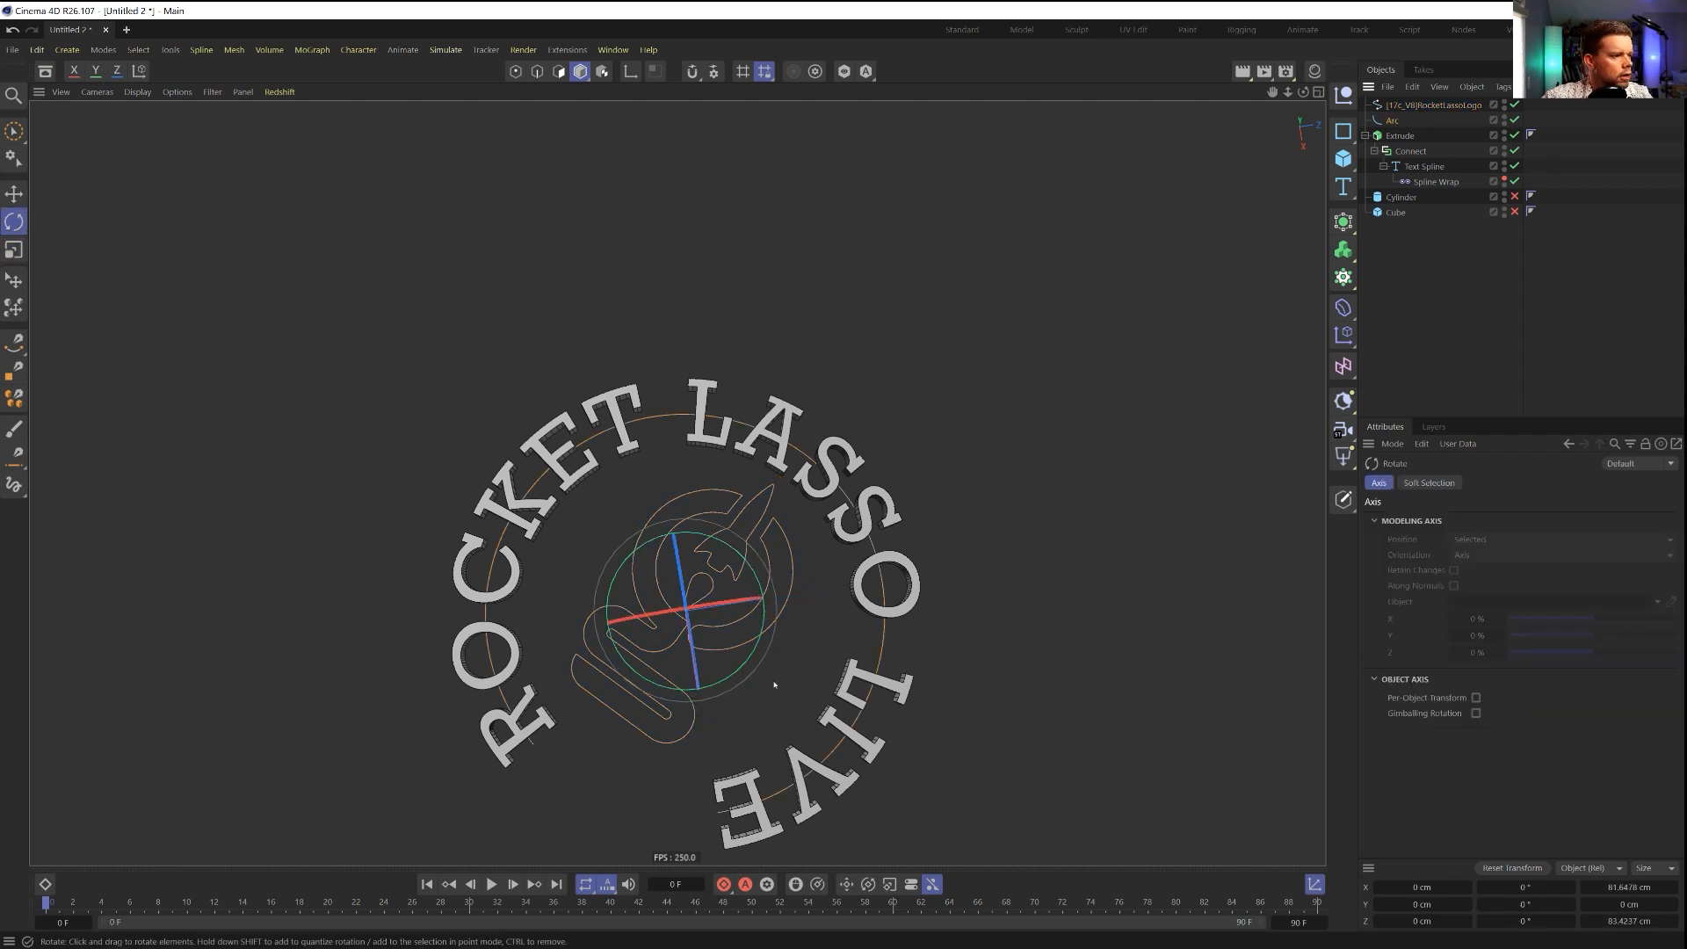
{"action": "left_click_drag", "start_coordinate": [774, 685], "coordinate": [453, 353]}
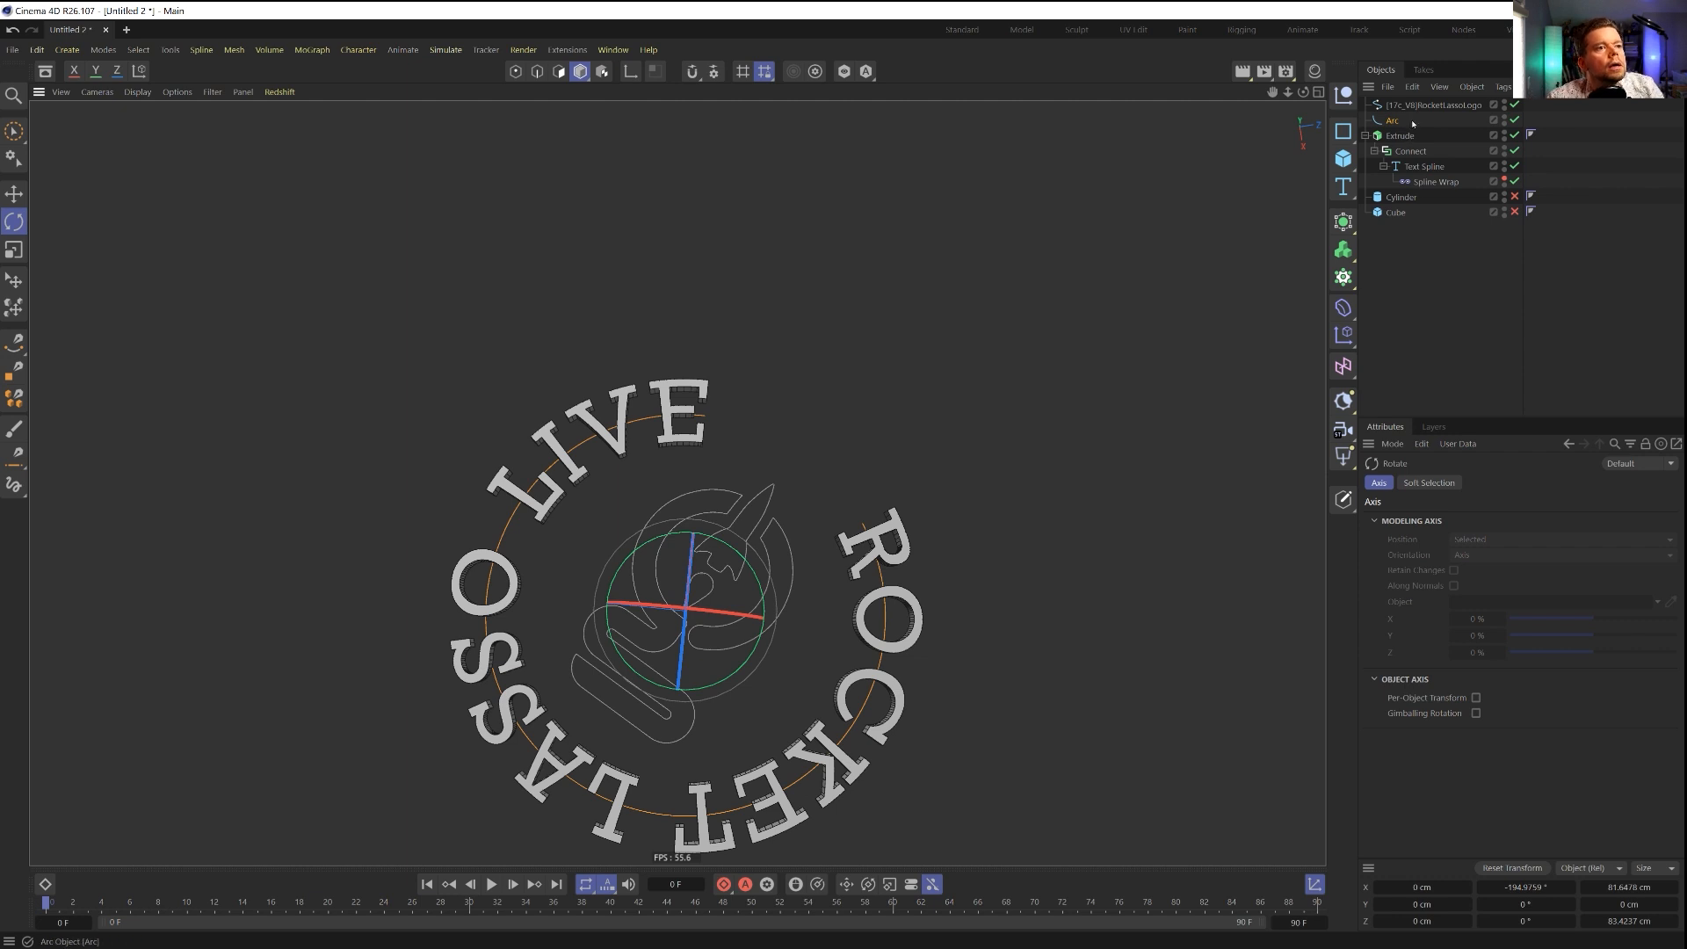
Step: Make the logo spline a child of the Connect object above the text spline to extrude it too
{"action": "left_click_drag", "start_coordinate": [1432, 105], "coordinate": [1416, 159]}
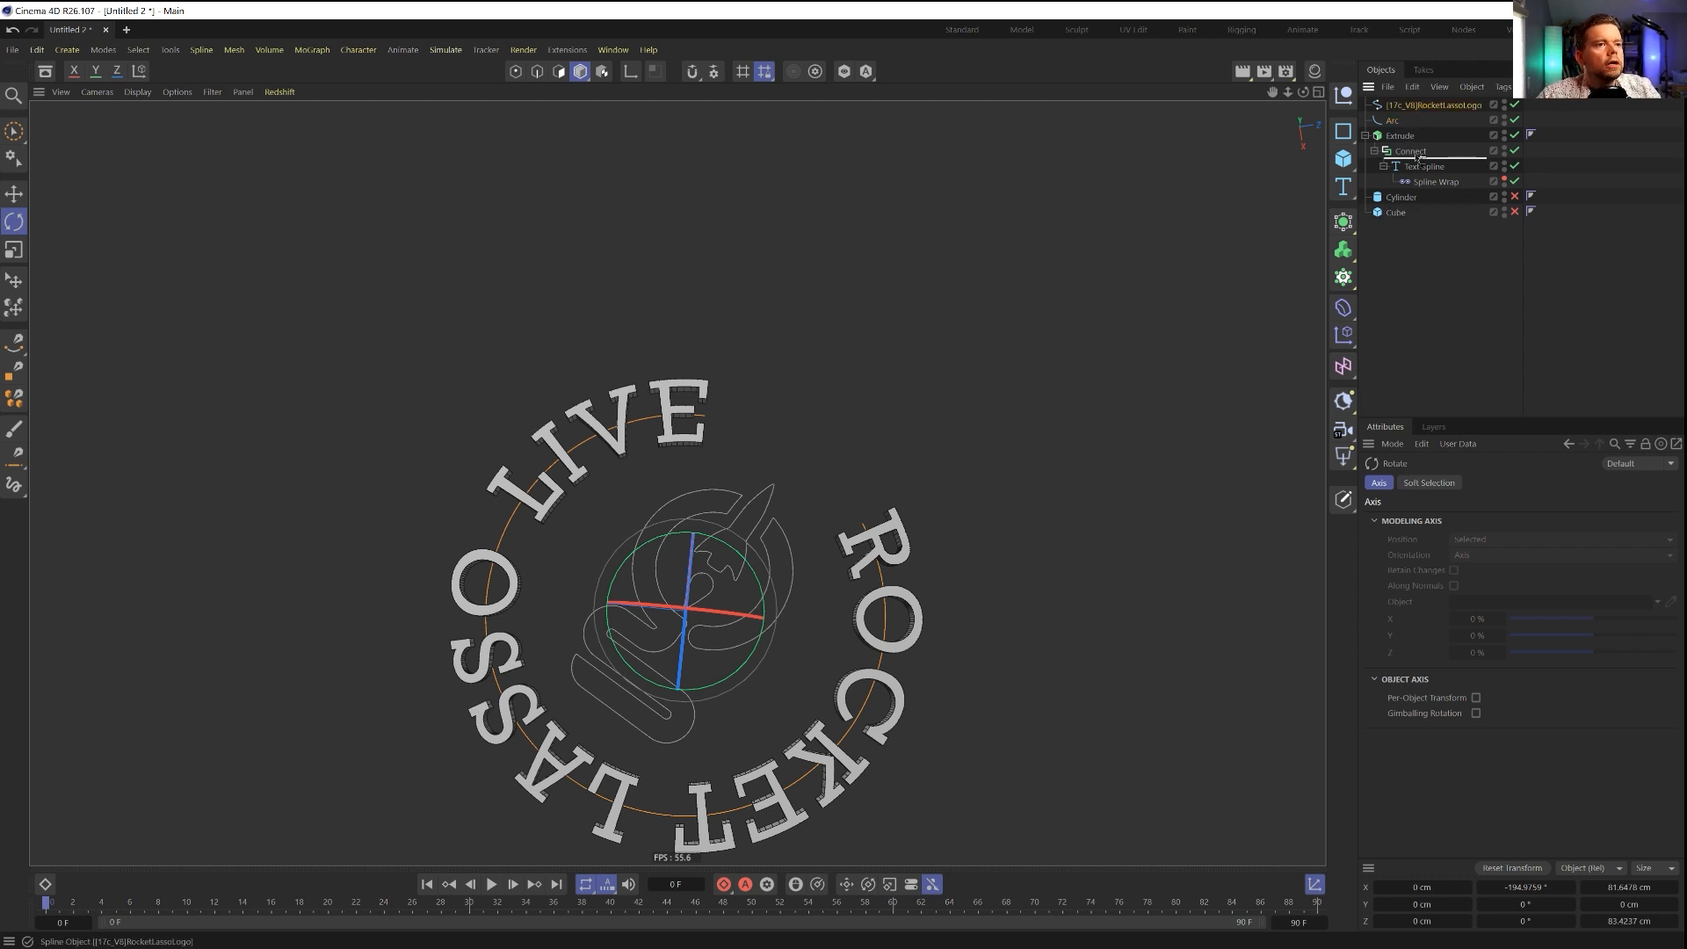
{"action": "middle_click", "coordinate": [803, 577]}
{"action": "middle_click", "coordinate": [501, 407]}
{"action": "mouse_move", "coordinate": [804, 589]}
{"action": "left_mouse_down", "text": "alt"}
{"action": "mouse_move", "coordinate": [800, 492]}
{"action": "mouse_move", "coordinate": [784, 587]}
{"action": "left_mouse_up", "text": "alt"}
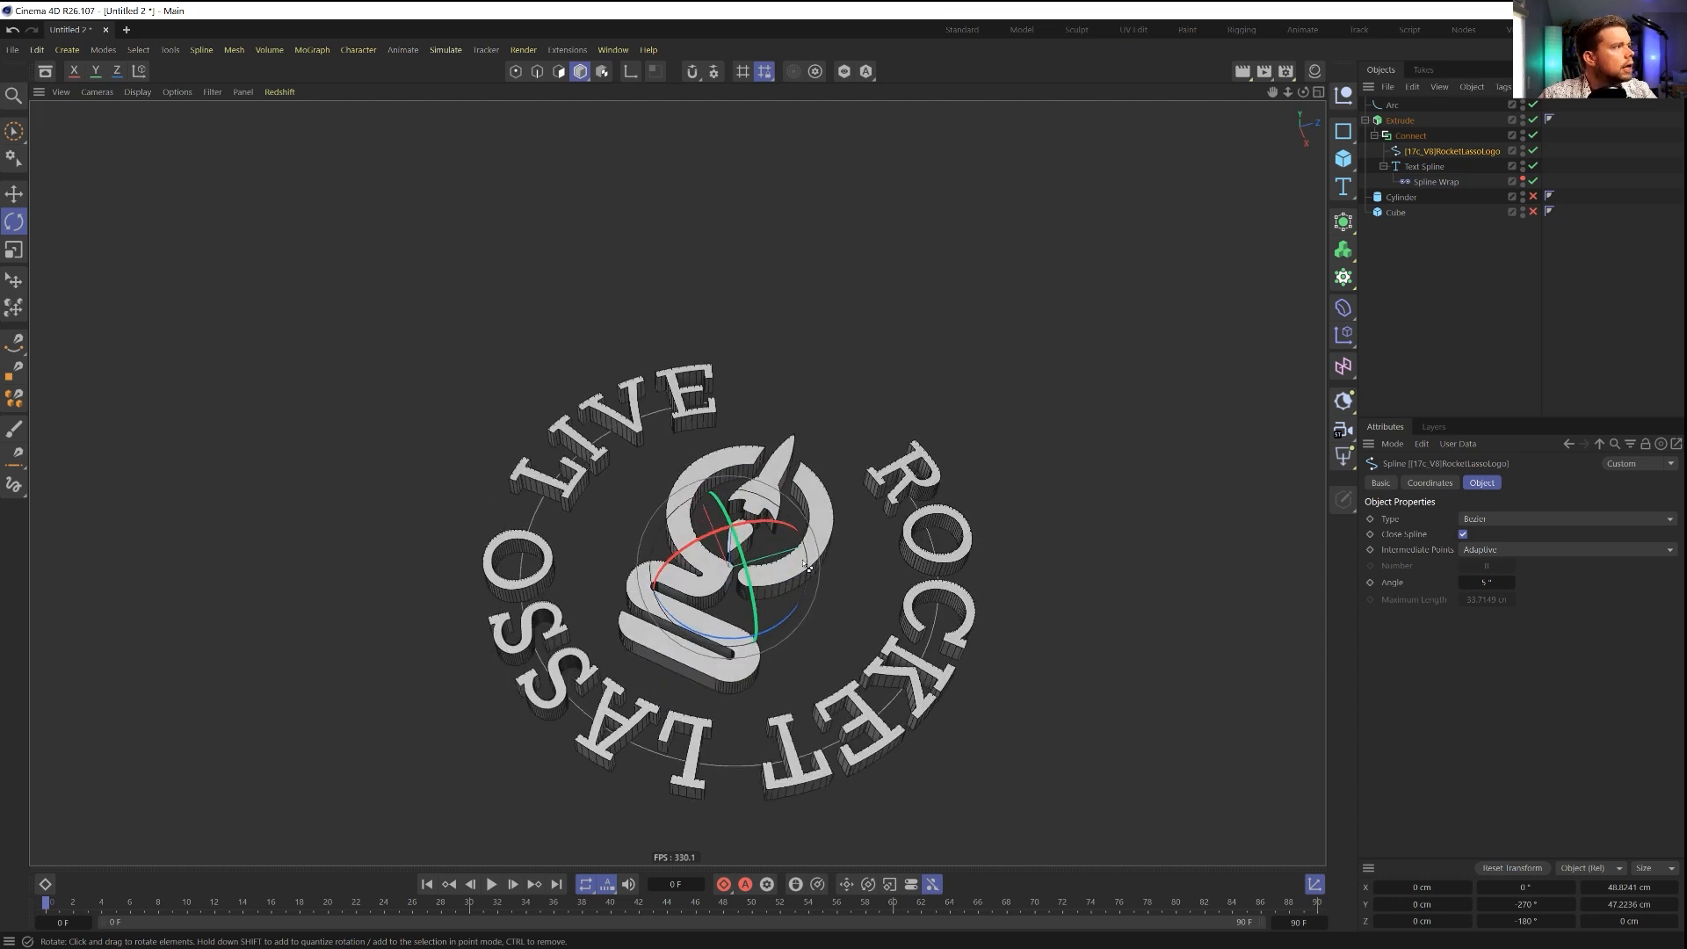
Step: Save the project as "[1a]Brand.c4d" in the SceneFiles folder of Season 4, Episode 16
{"action": "key", "text": "ctrl+s"}
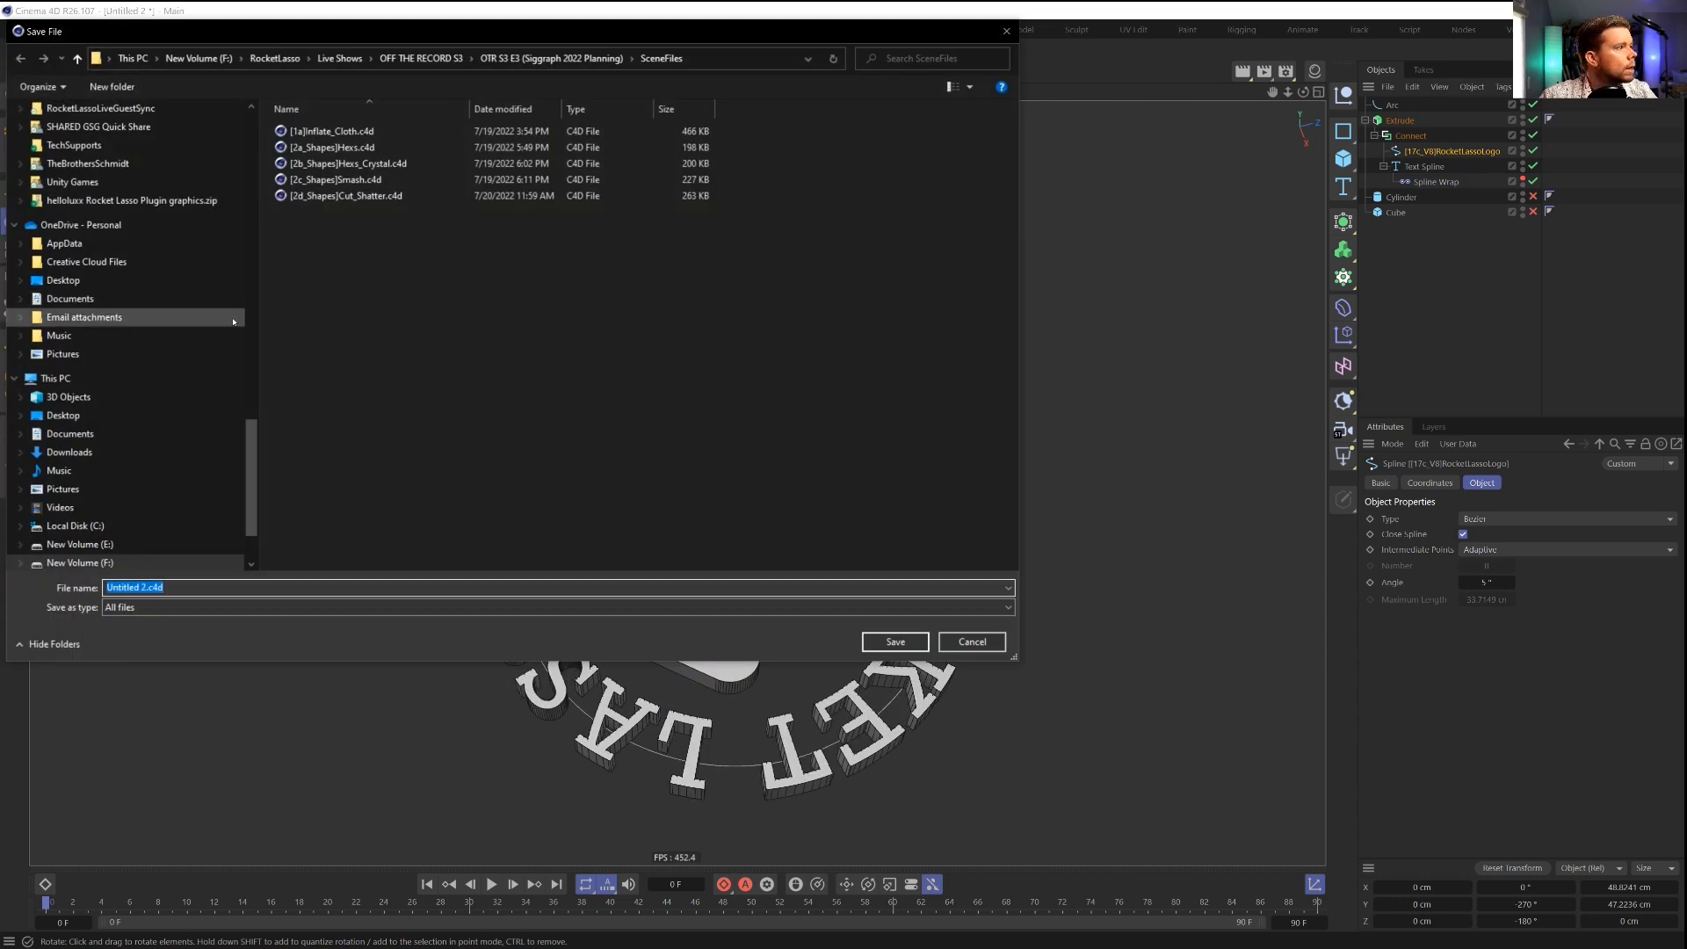
{"action": "scroll", "coordinate": [123, 395], "scroll_direction": "up", "scroll_amount": 10}
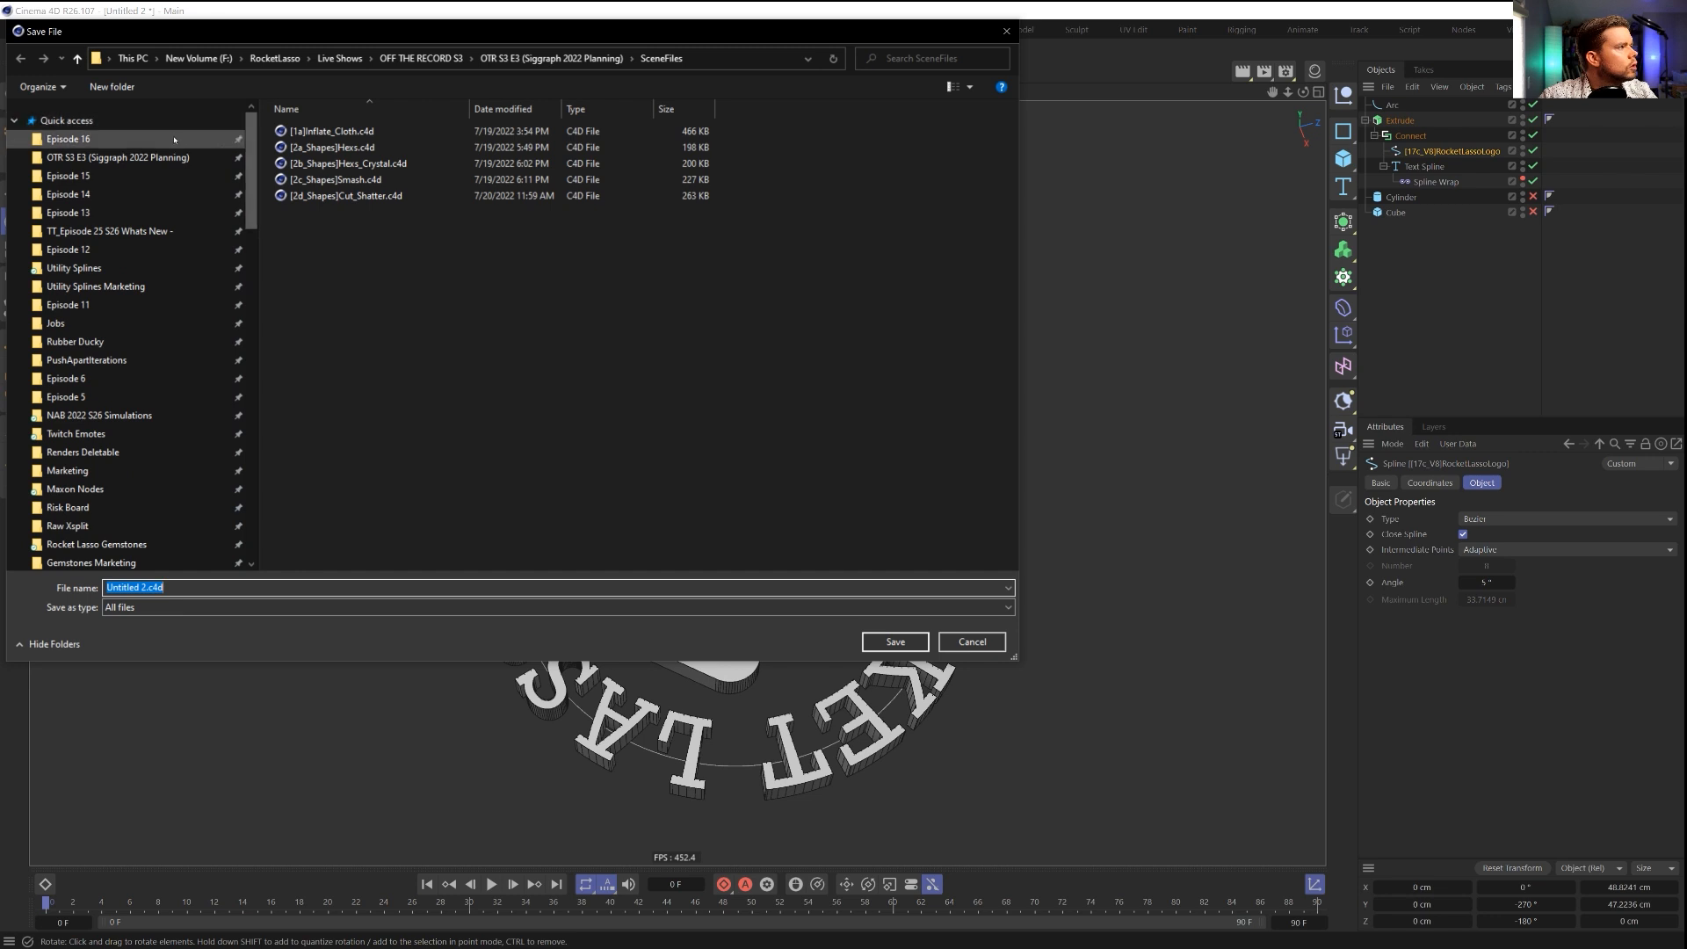
{"action": "left_click", "coordinate": [132, 139]}
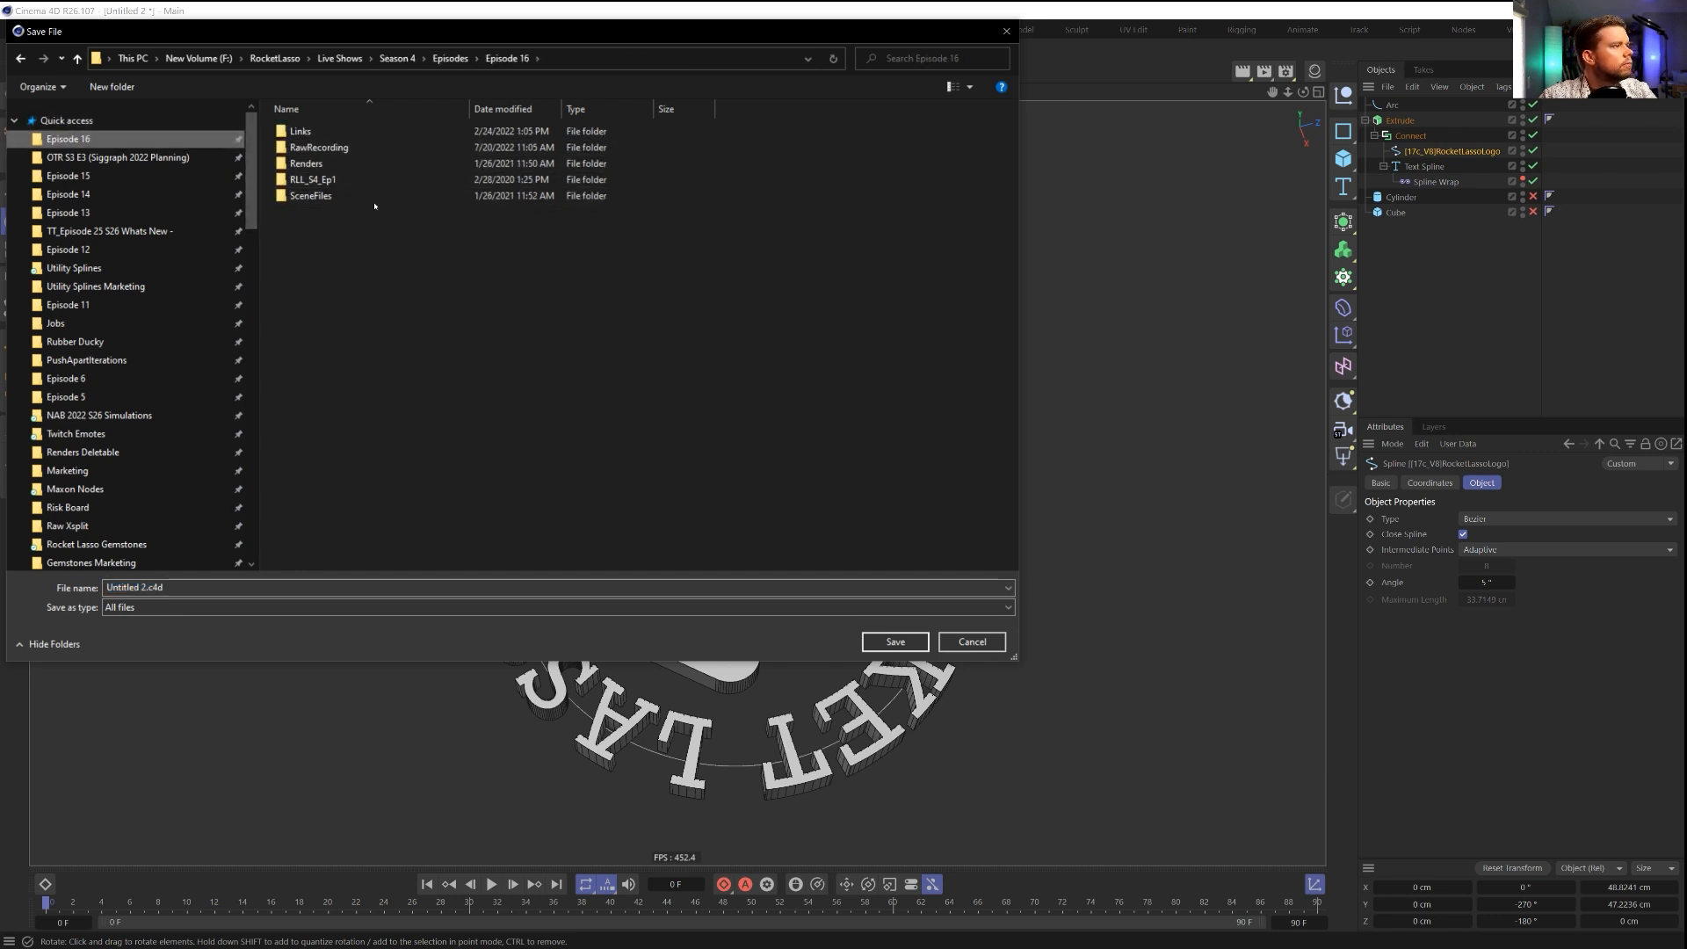
{"action": "double_click", "coordinate": [321, 197]}
{"action": "left_click", "coordinate": [144, 587]}
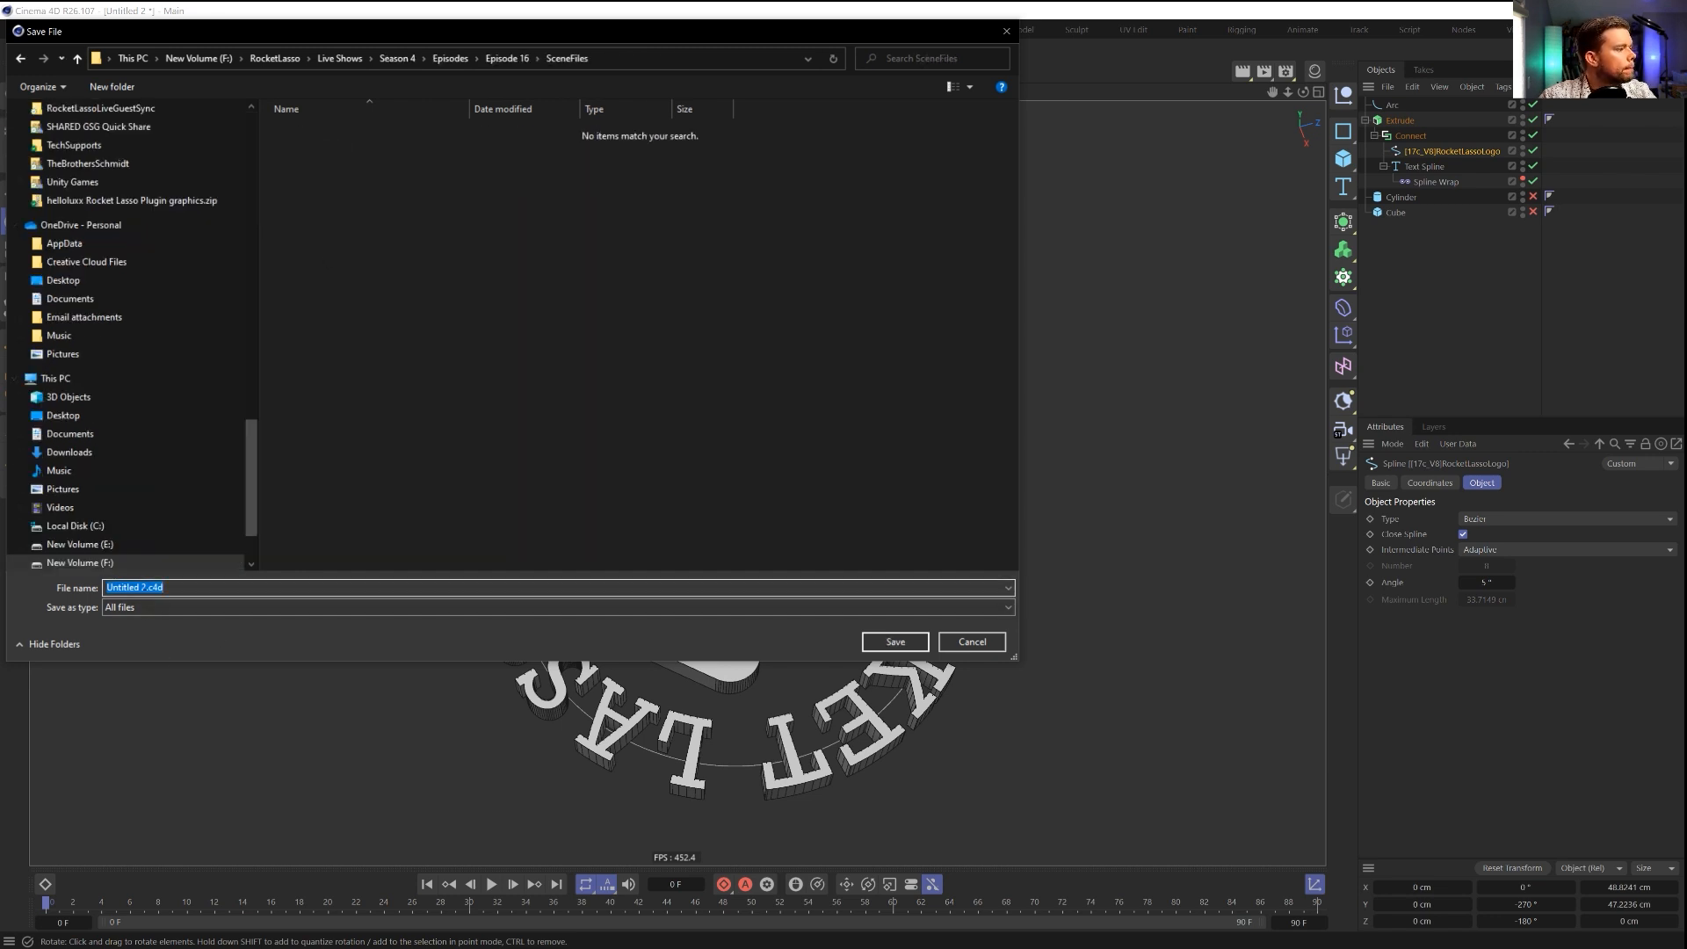
{"action": "type", "text": "[1a]"}
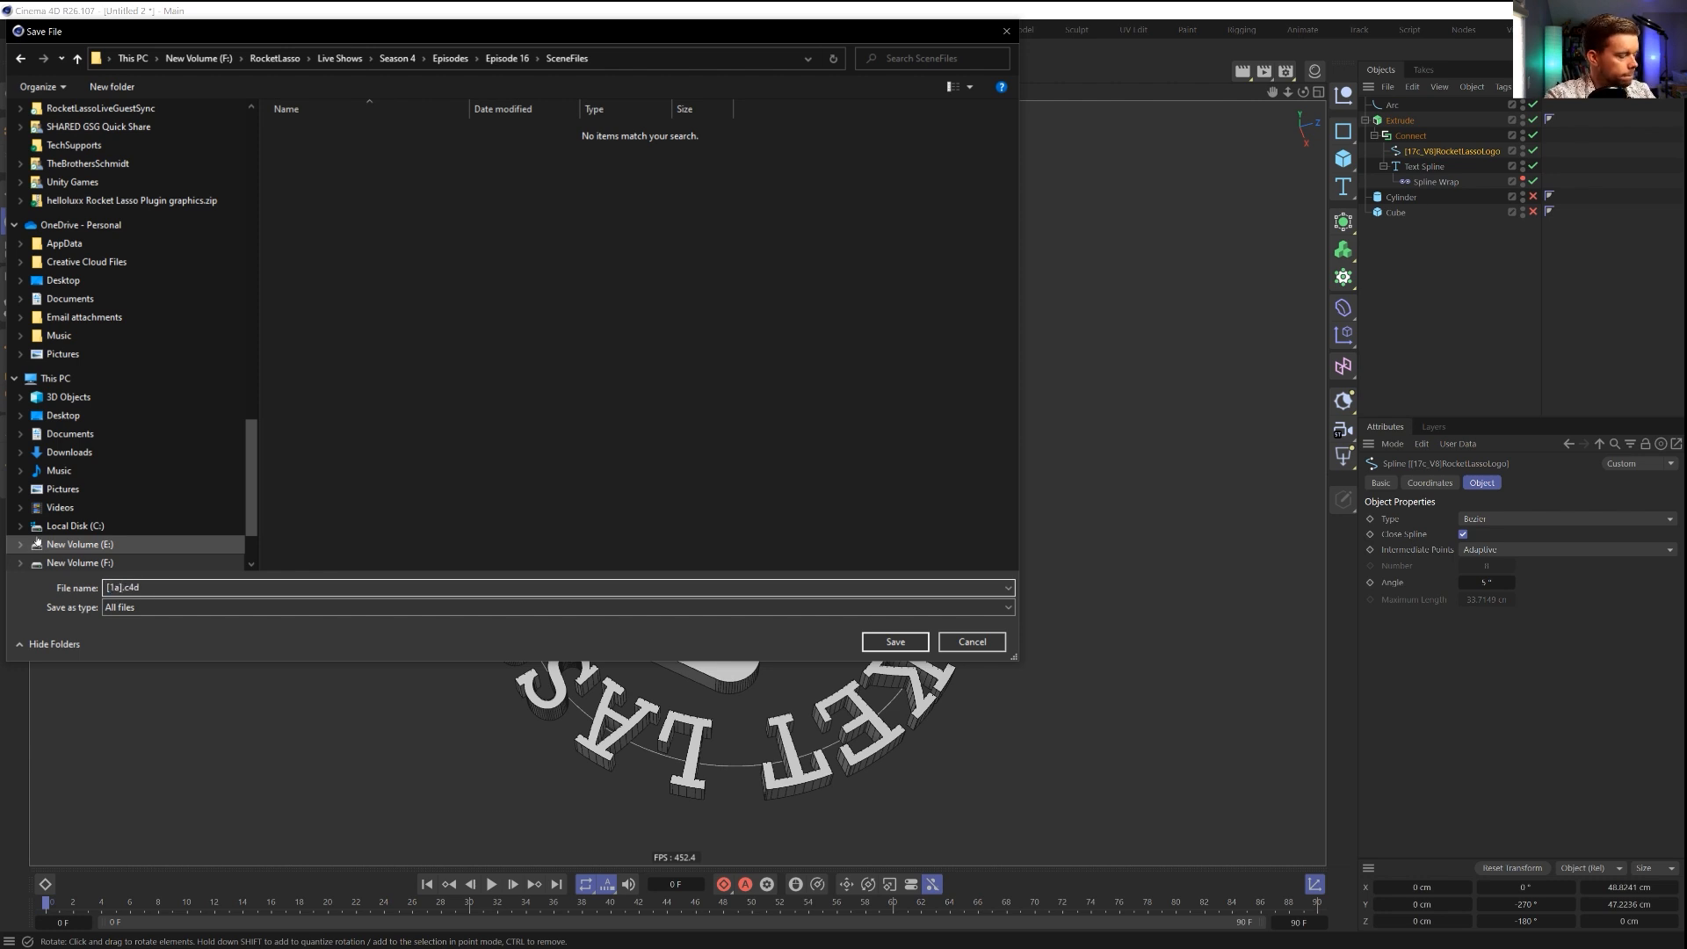
{"action": "type", "text": "Brand"}
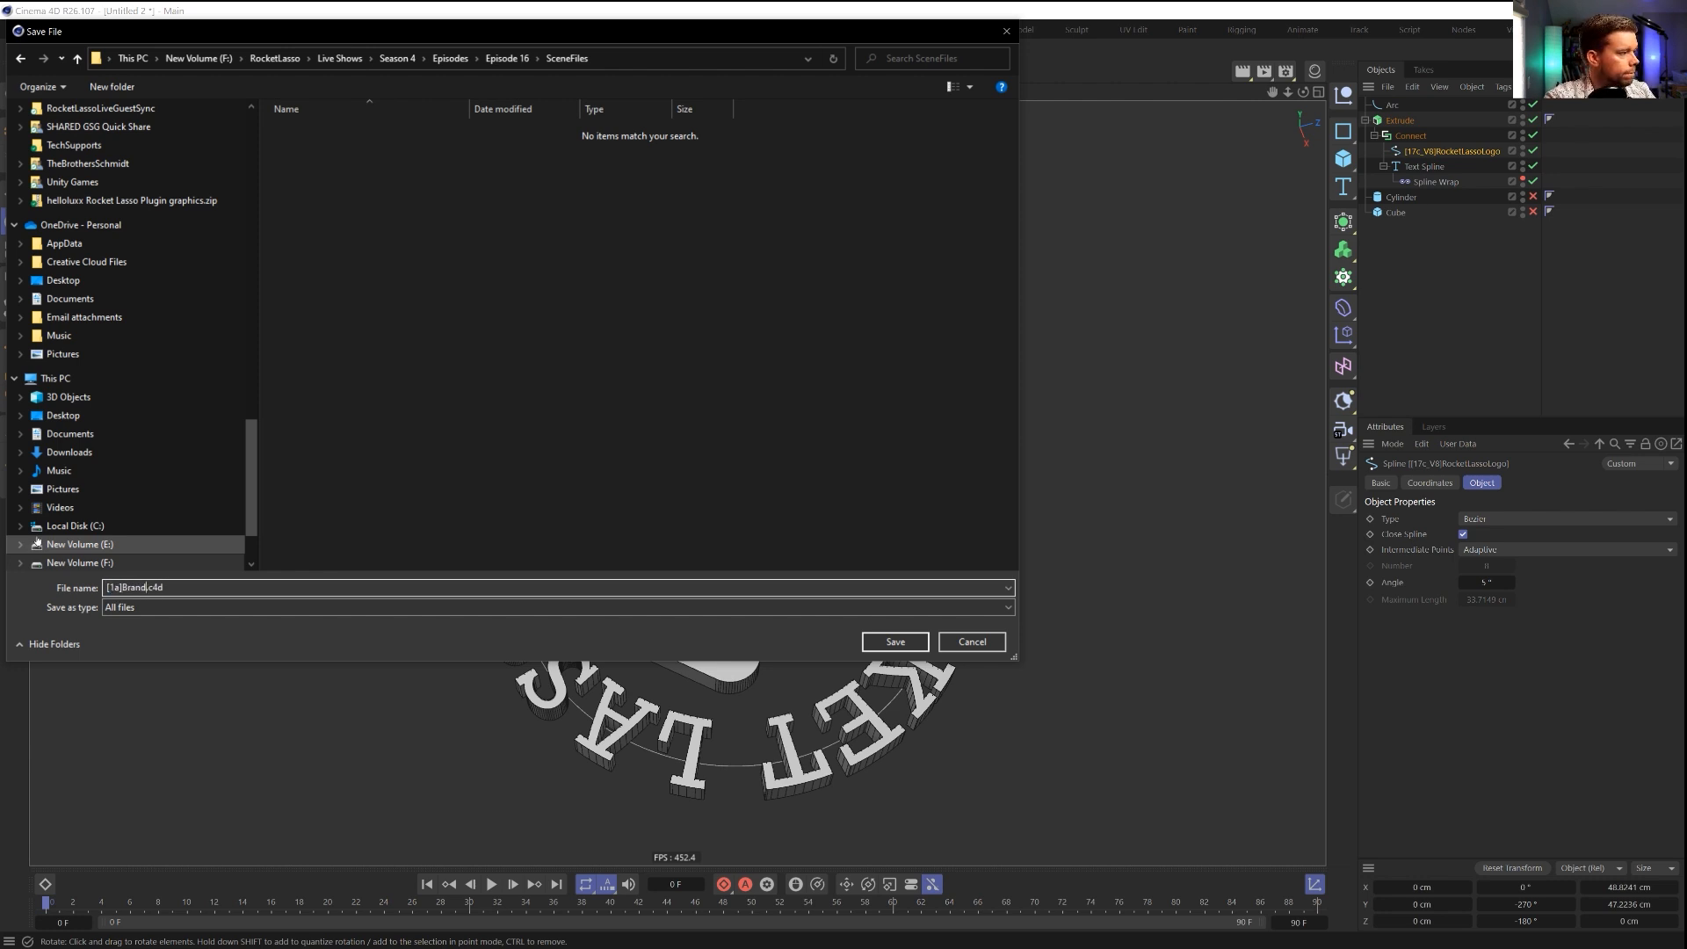
{"action": "key", "text": "Return"}
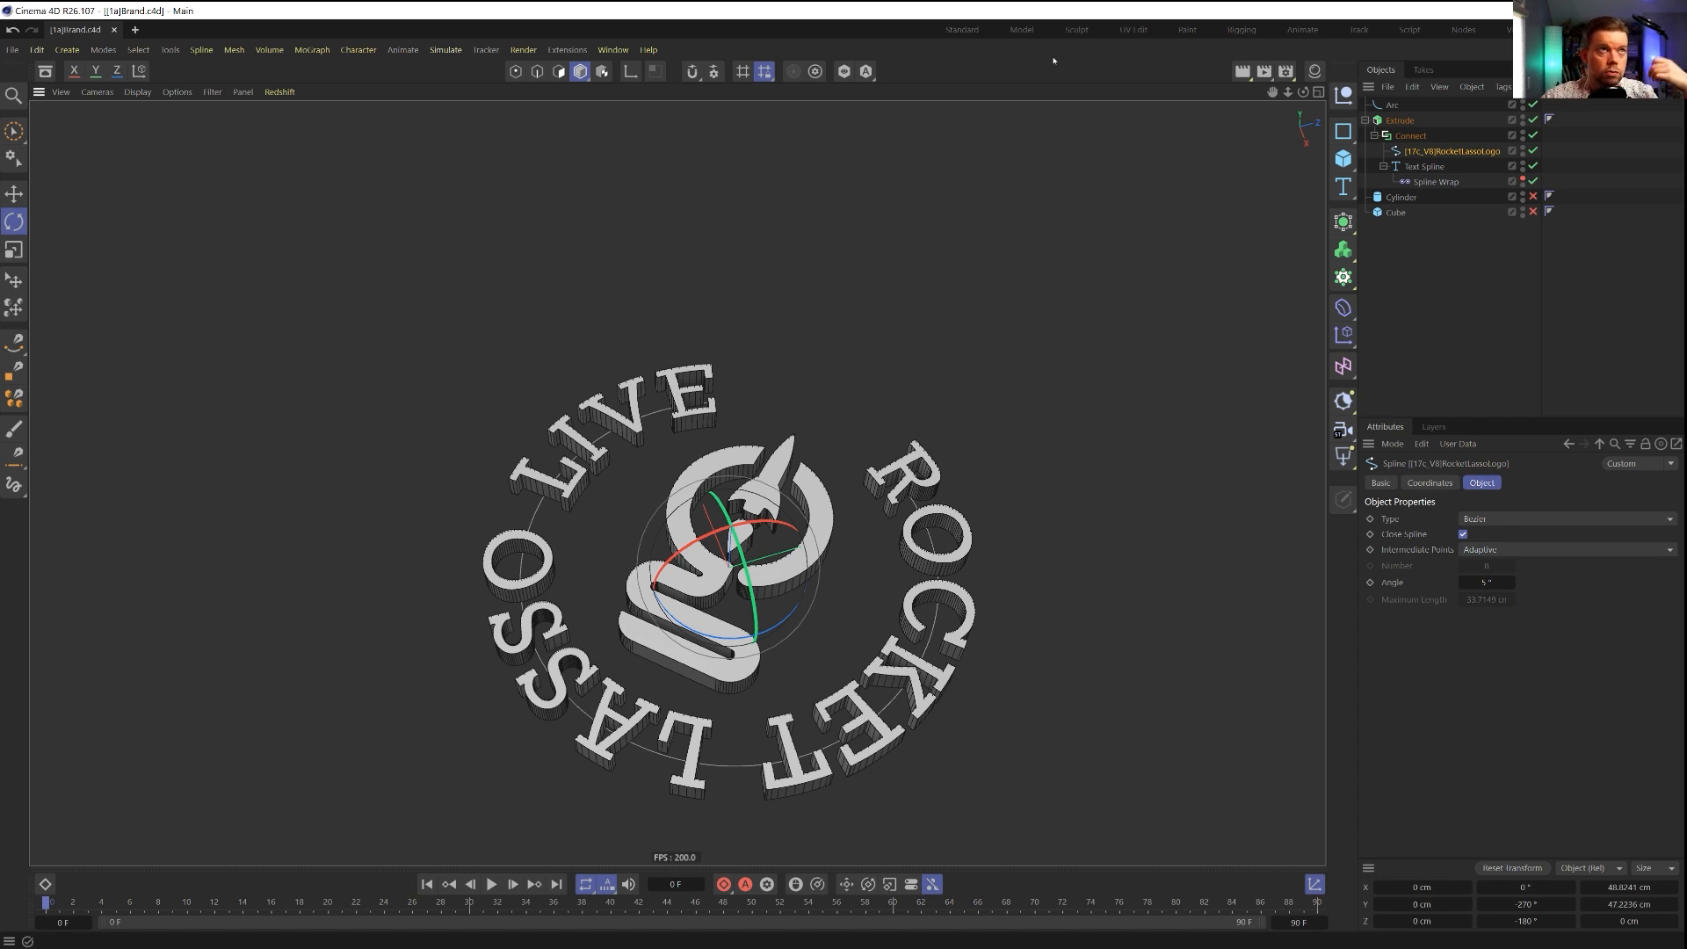
Step: Collapse the Extrude hierarchy, re-enable the cylinder and reduce its height segments to 1
{"action": "left_click_drag", "start_coordinate": [713, 512], "coordinate": [678, 482], "text": "alt"}
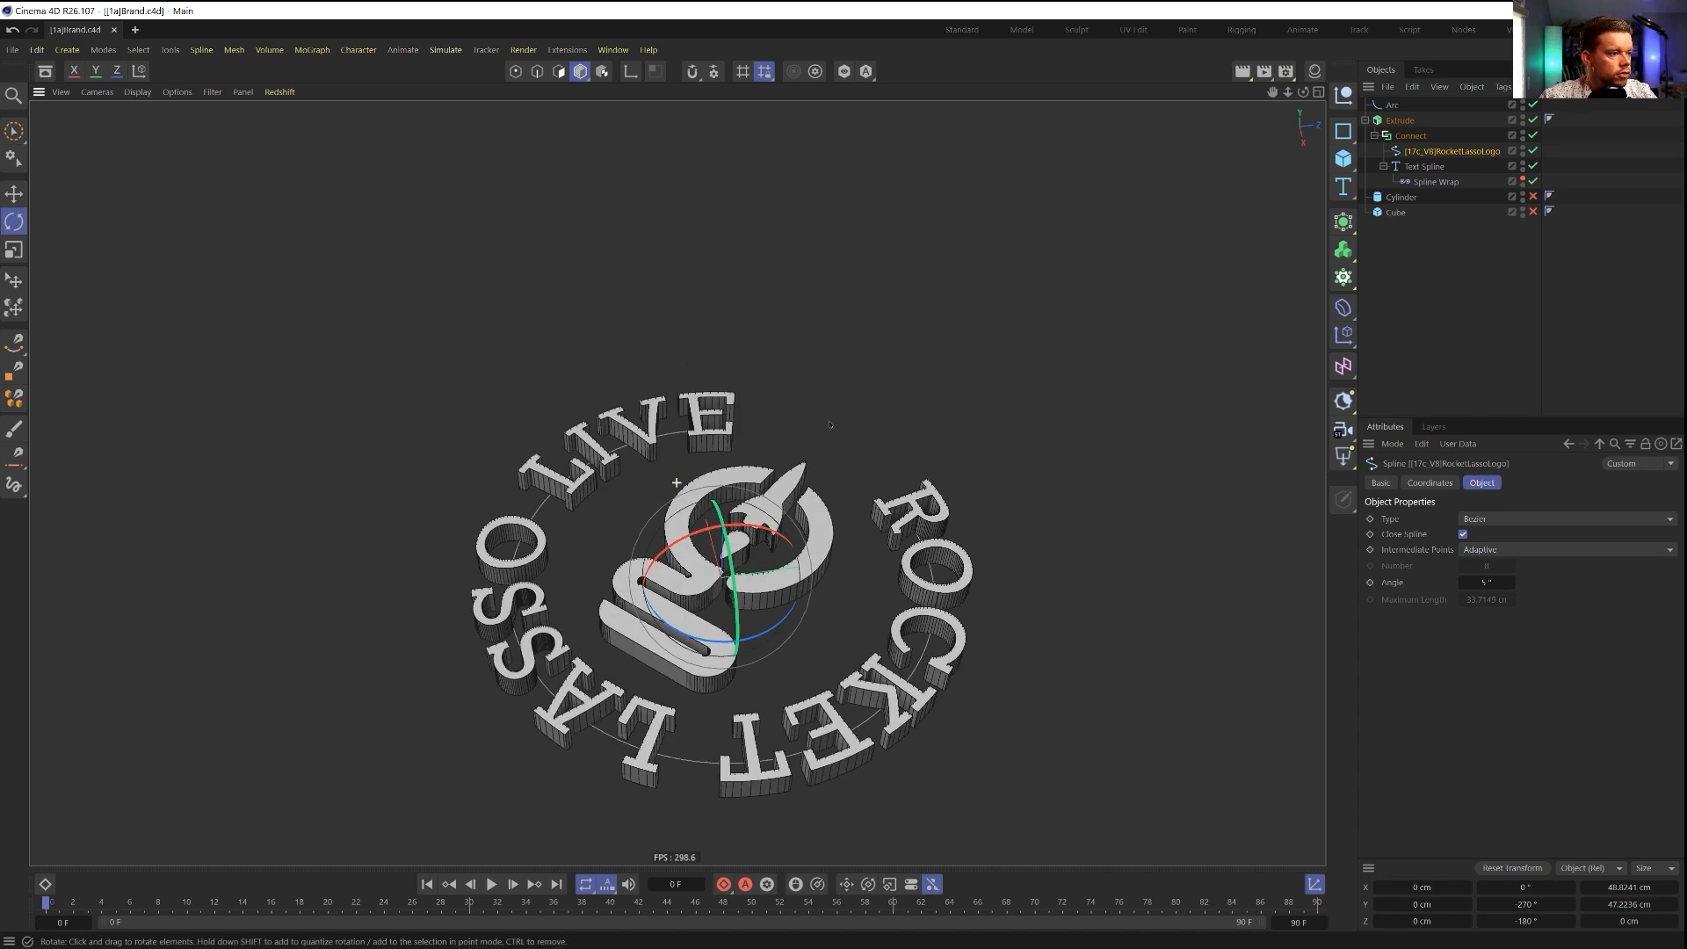
{"action": "left_click", "coordinate": [1366, 120]}
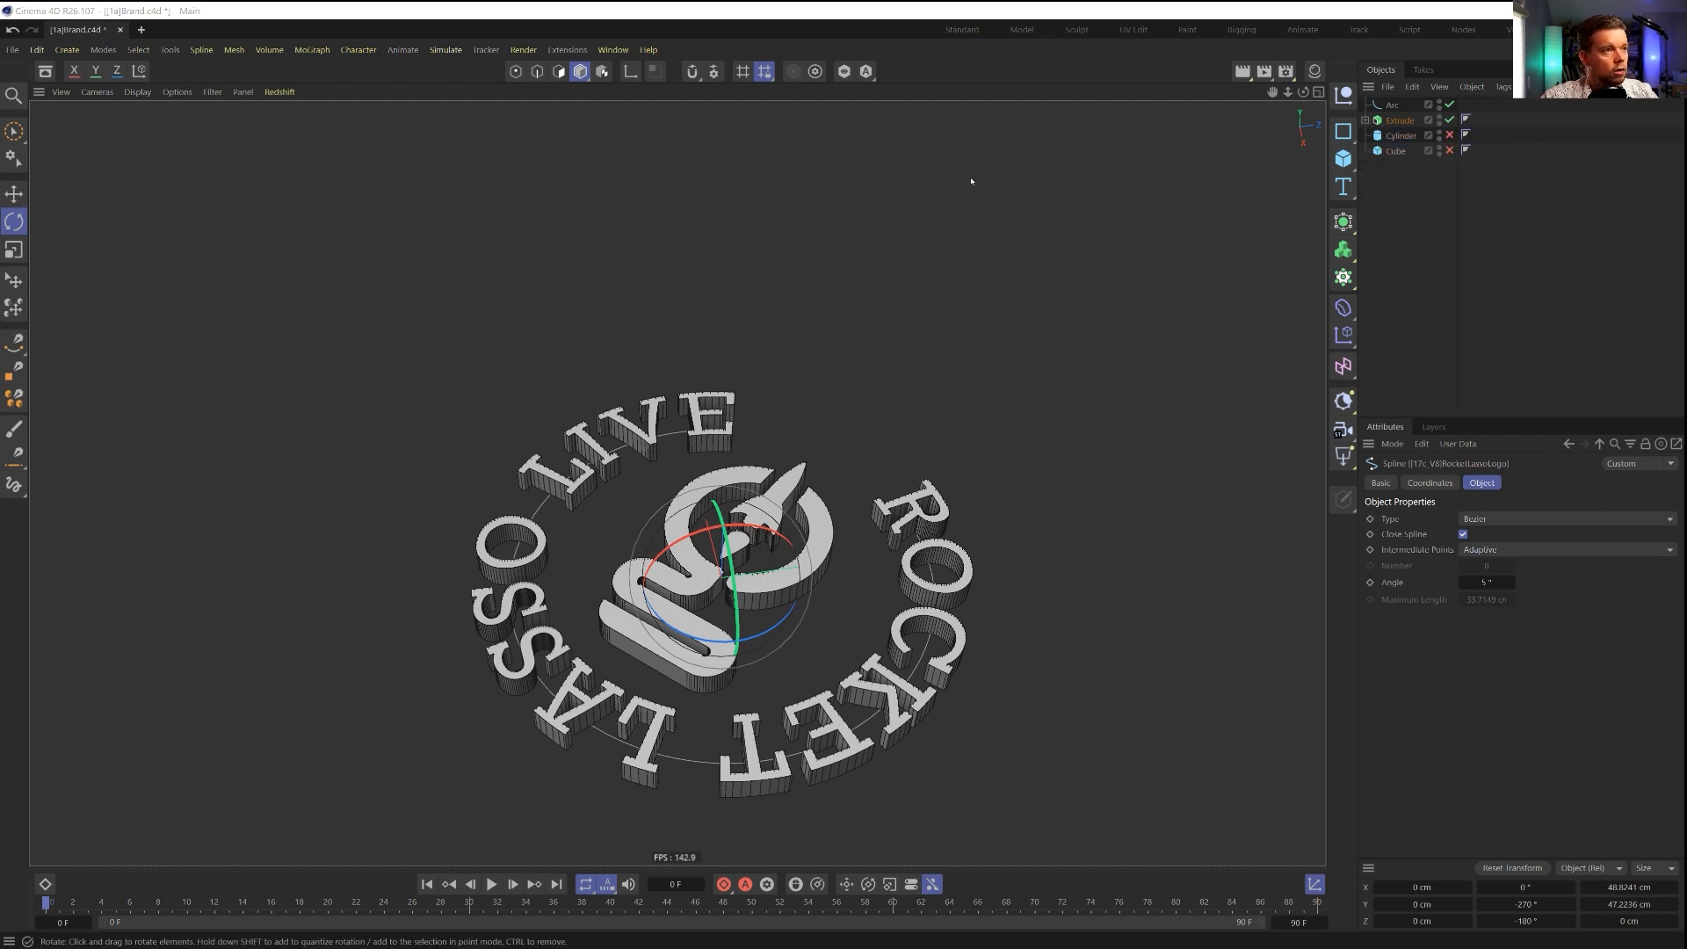
{"action": "left_click", "coordinate": [1449, 134]}
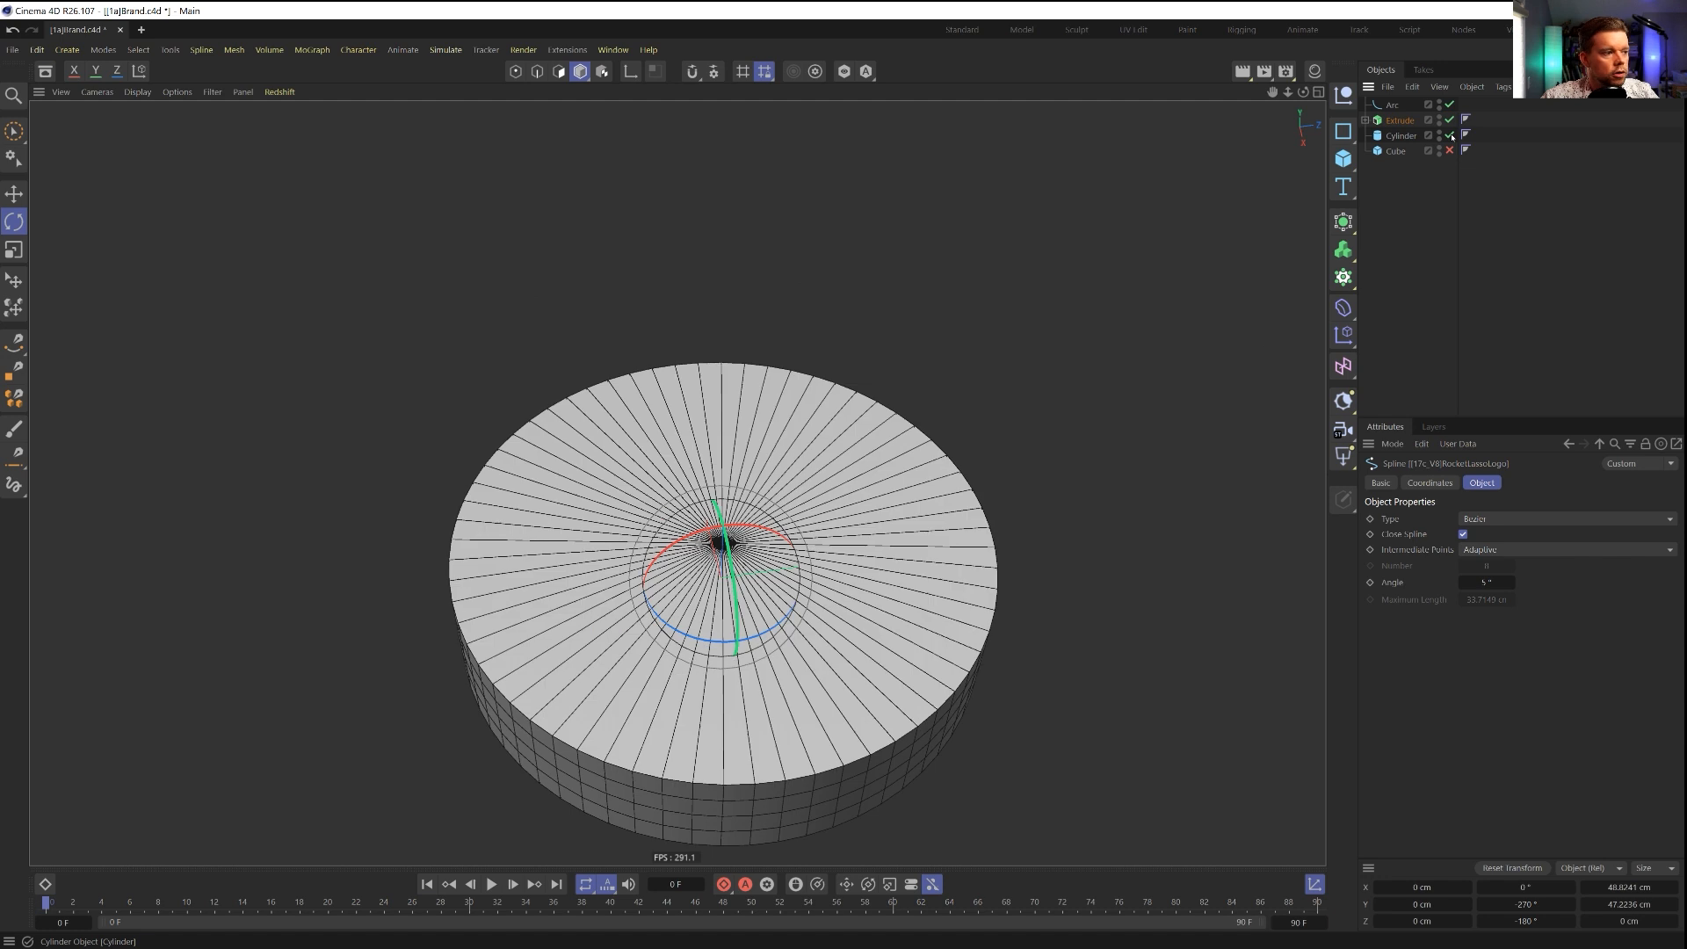
{"action": "left_click_drag", "start_coordinate": [852, 562], "coordinate": [859, 530], "text": "alt"}
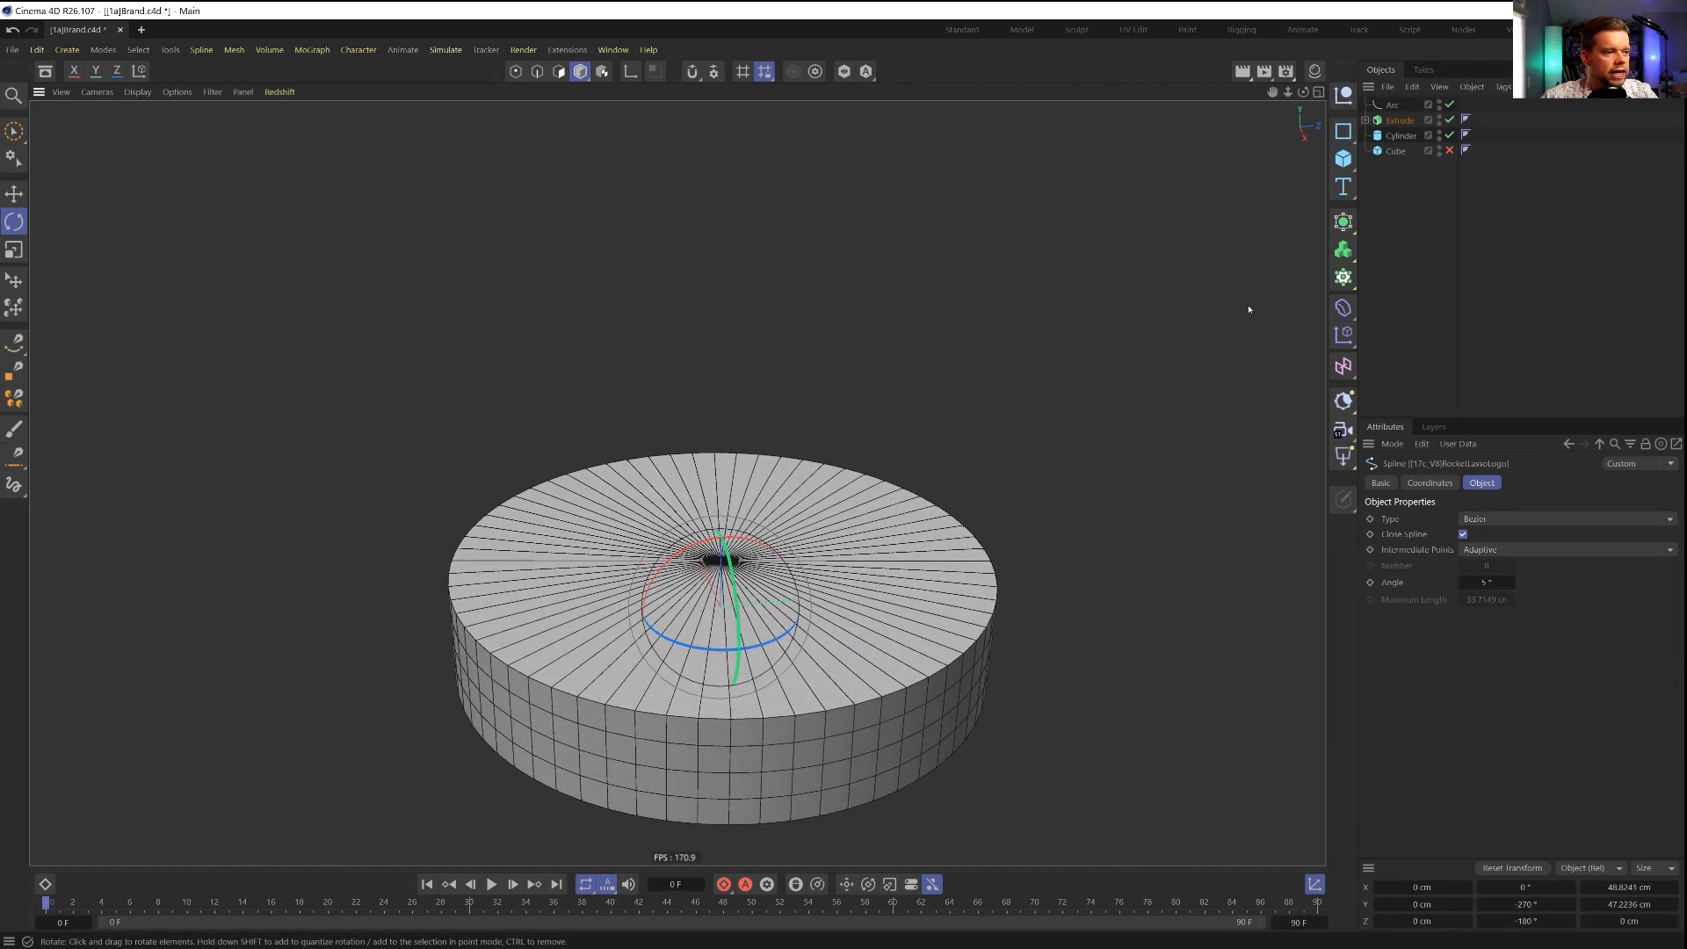
{"action": "left_click", "coordinate": [1401, 136]}
{"action": "left_click_drag", "start_coordinate": [1521, 554], "coordinate": [1517, 555]}
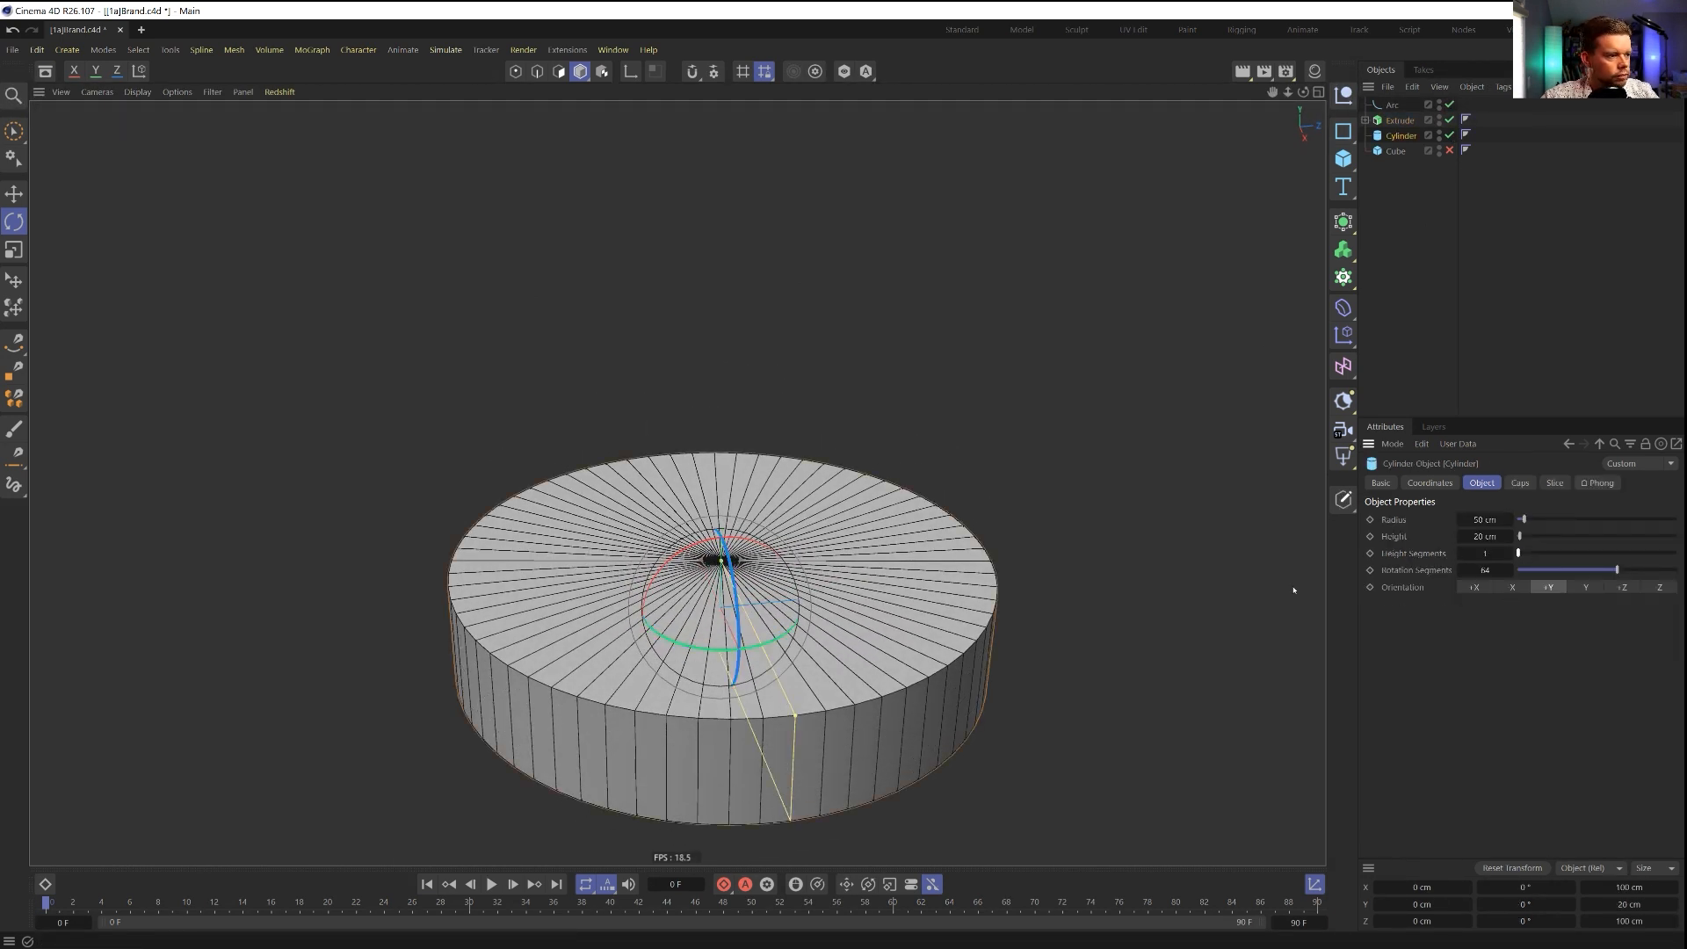
Step: Set the cylinder's height to 10 cm
{"action": "left_click_drag", "start_coordinate": [859, 610], "coordinate": [870, 587], "text": "alt"}
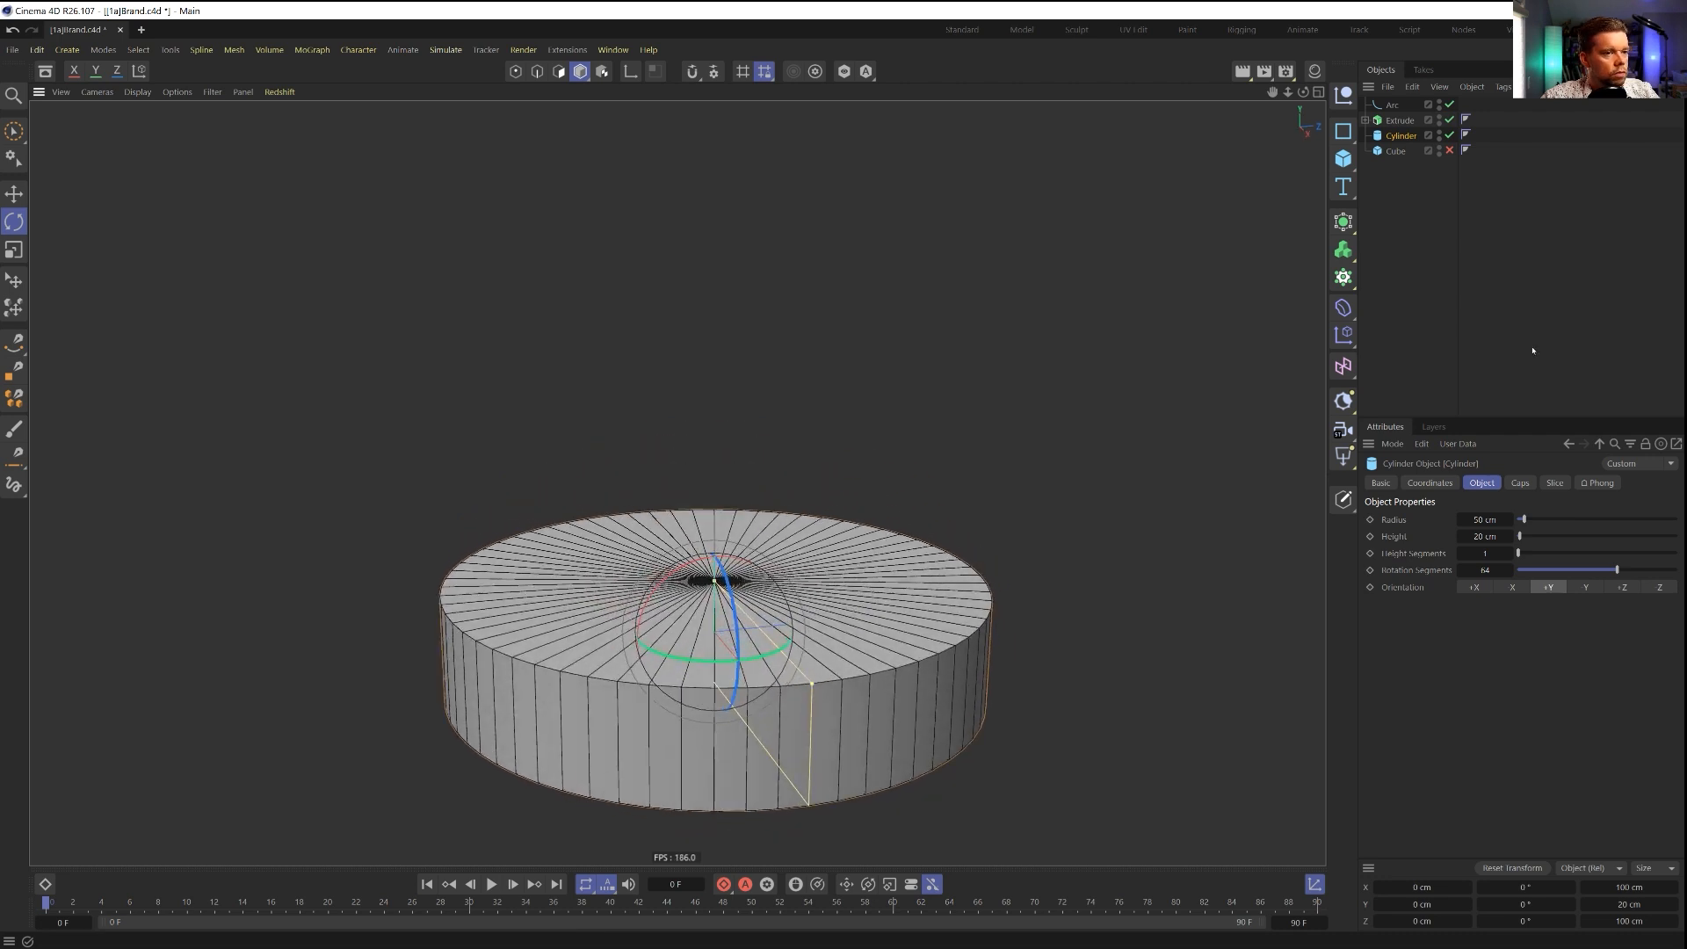
{"action": "double_click", "coordinate": [1485, 536]}
{"action": "type", "text": "10"}
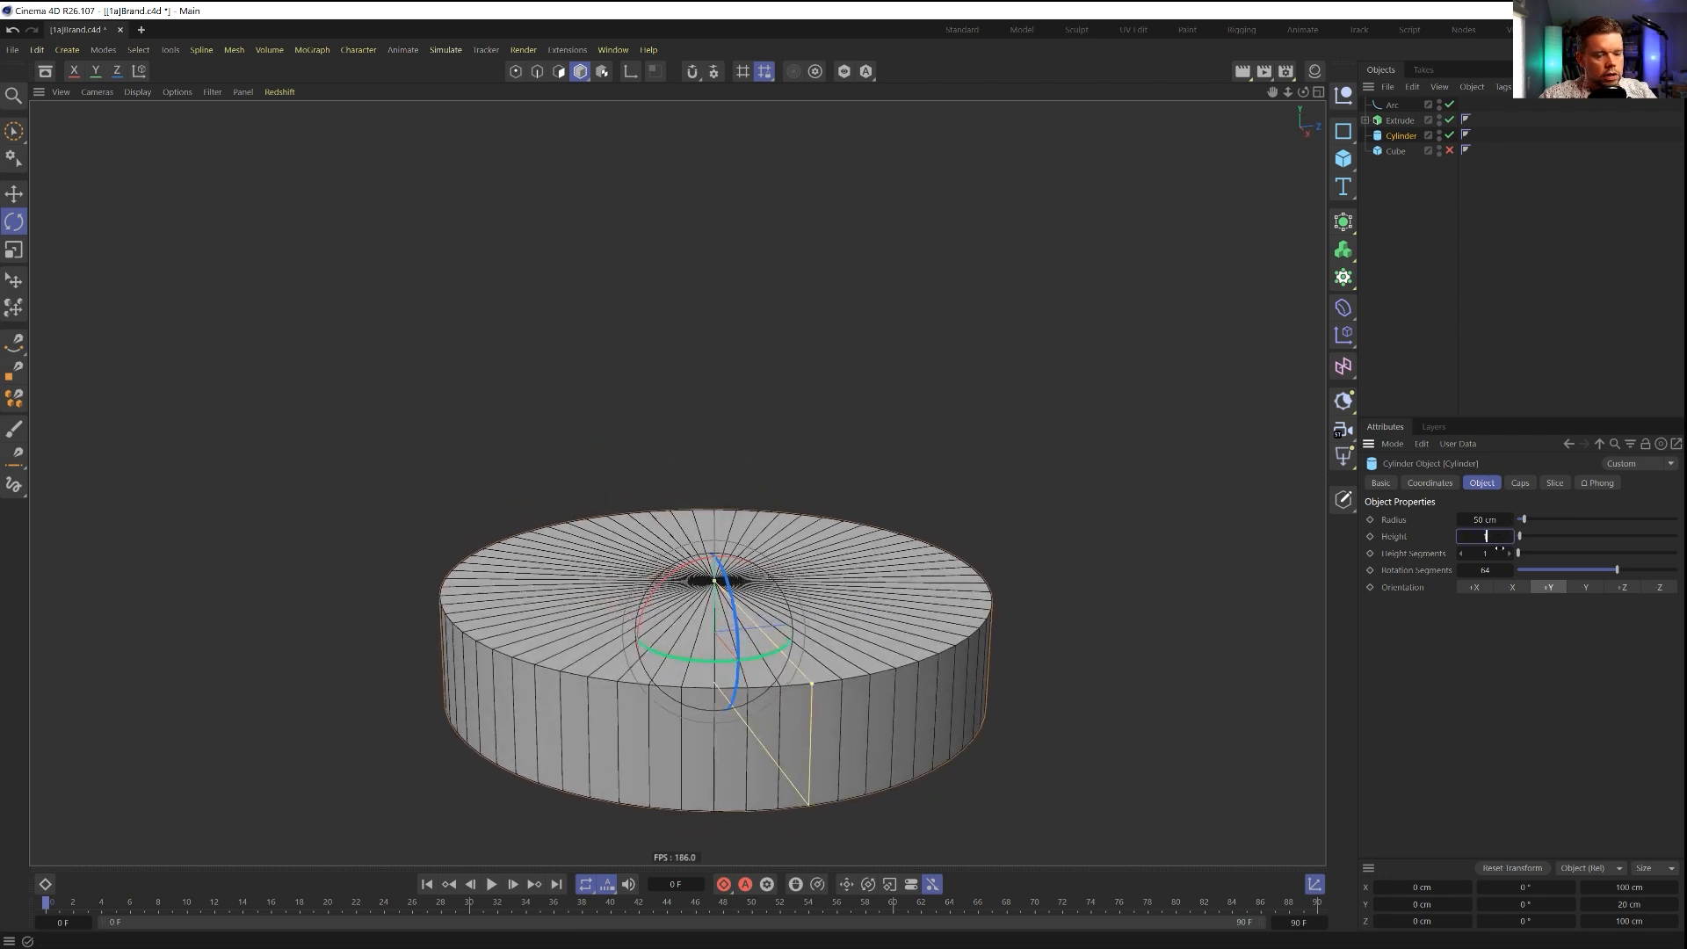
{"action": "key", "text": "Return"}
Step: Raise the extruded text and logo to a Y position of 2 cm and save the project
{"action": "left_click", "coordinate": [1400, 120]}
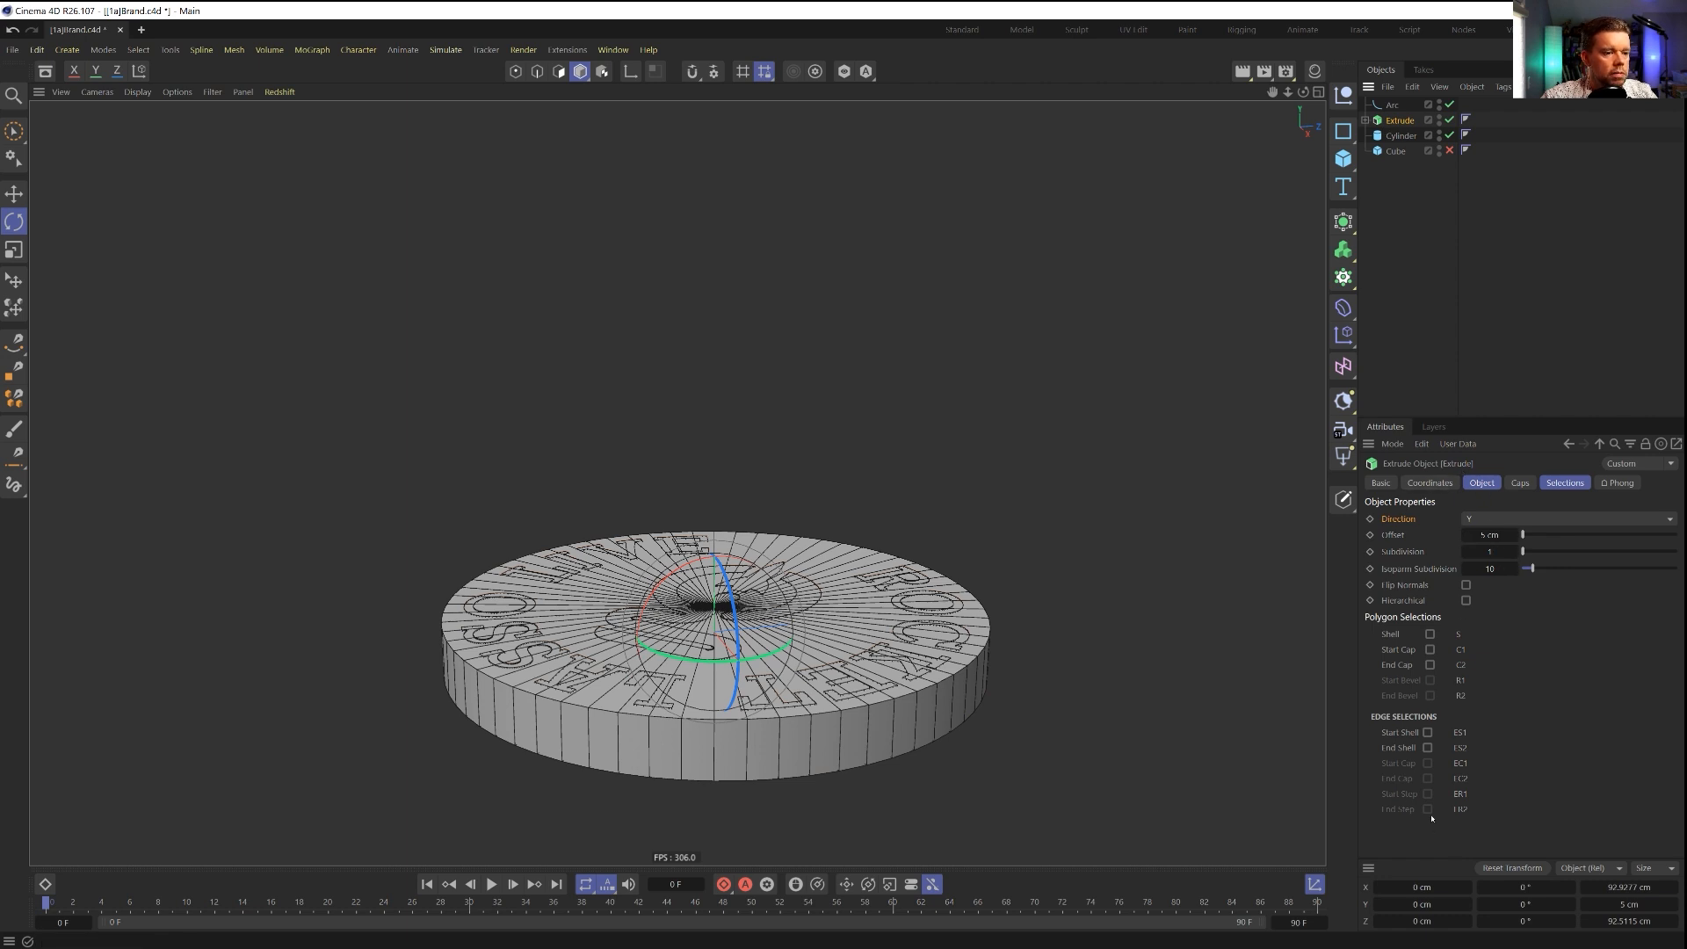
{"action": "left_click", "coordinate": [1441, 905]}
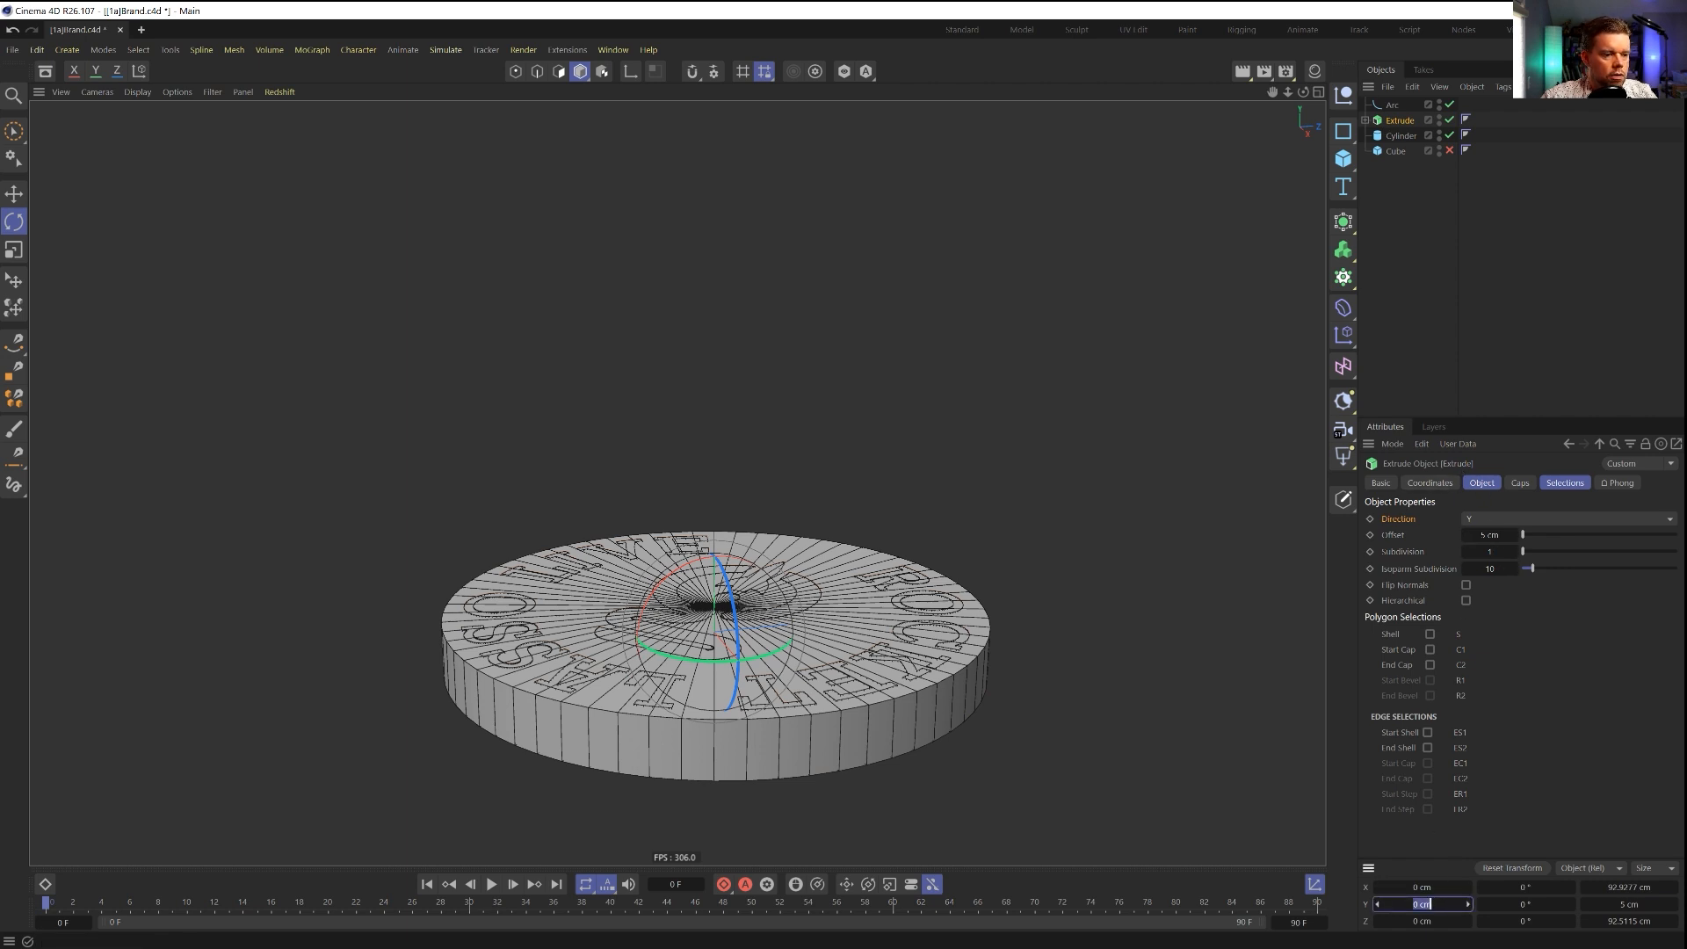
{"action": "type", "text": "2"}
{"action": "key", "text": "Return"}
{"action": "left_click_drag", "start_coordinate": [834, 648], "coordinate": [833, 645], "text": "alt"}
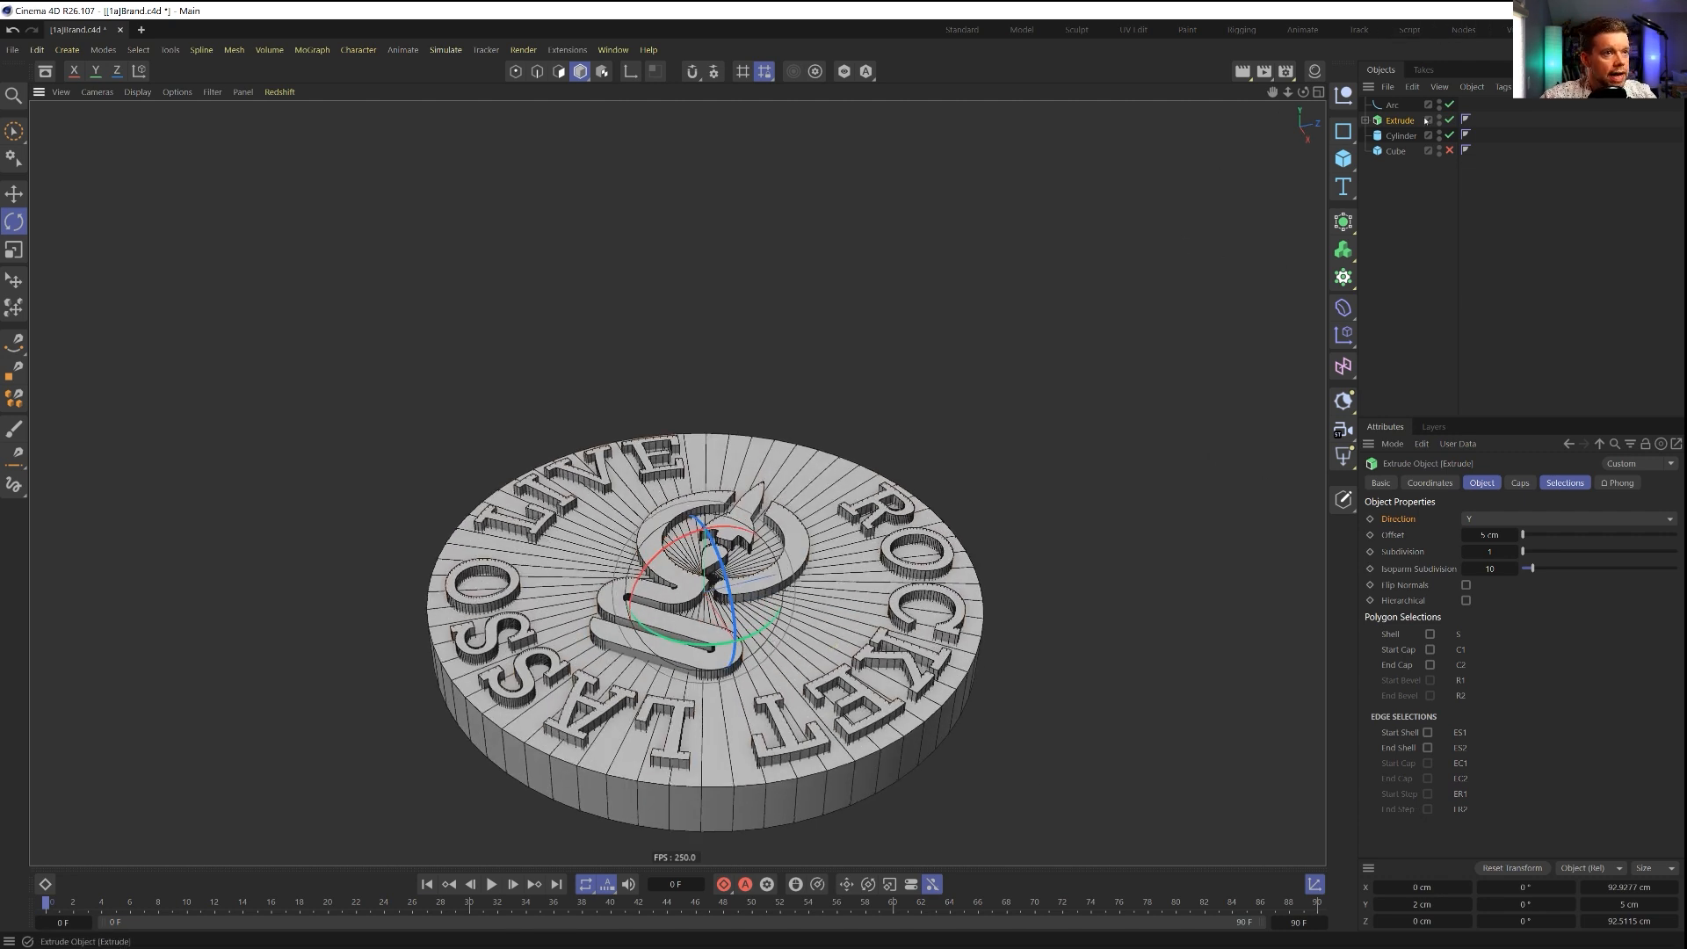
{"action": "key", "text": "ctrl+s"}
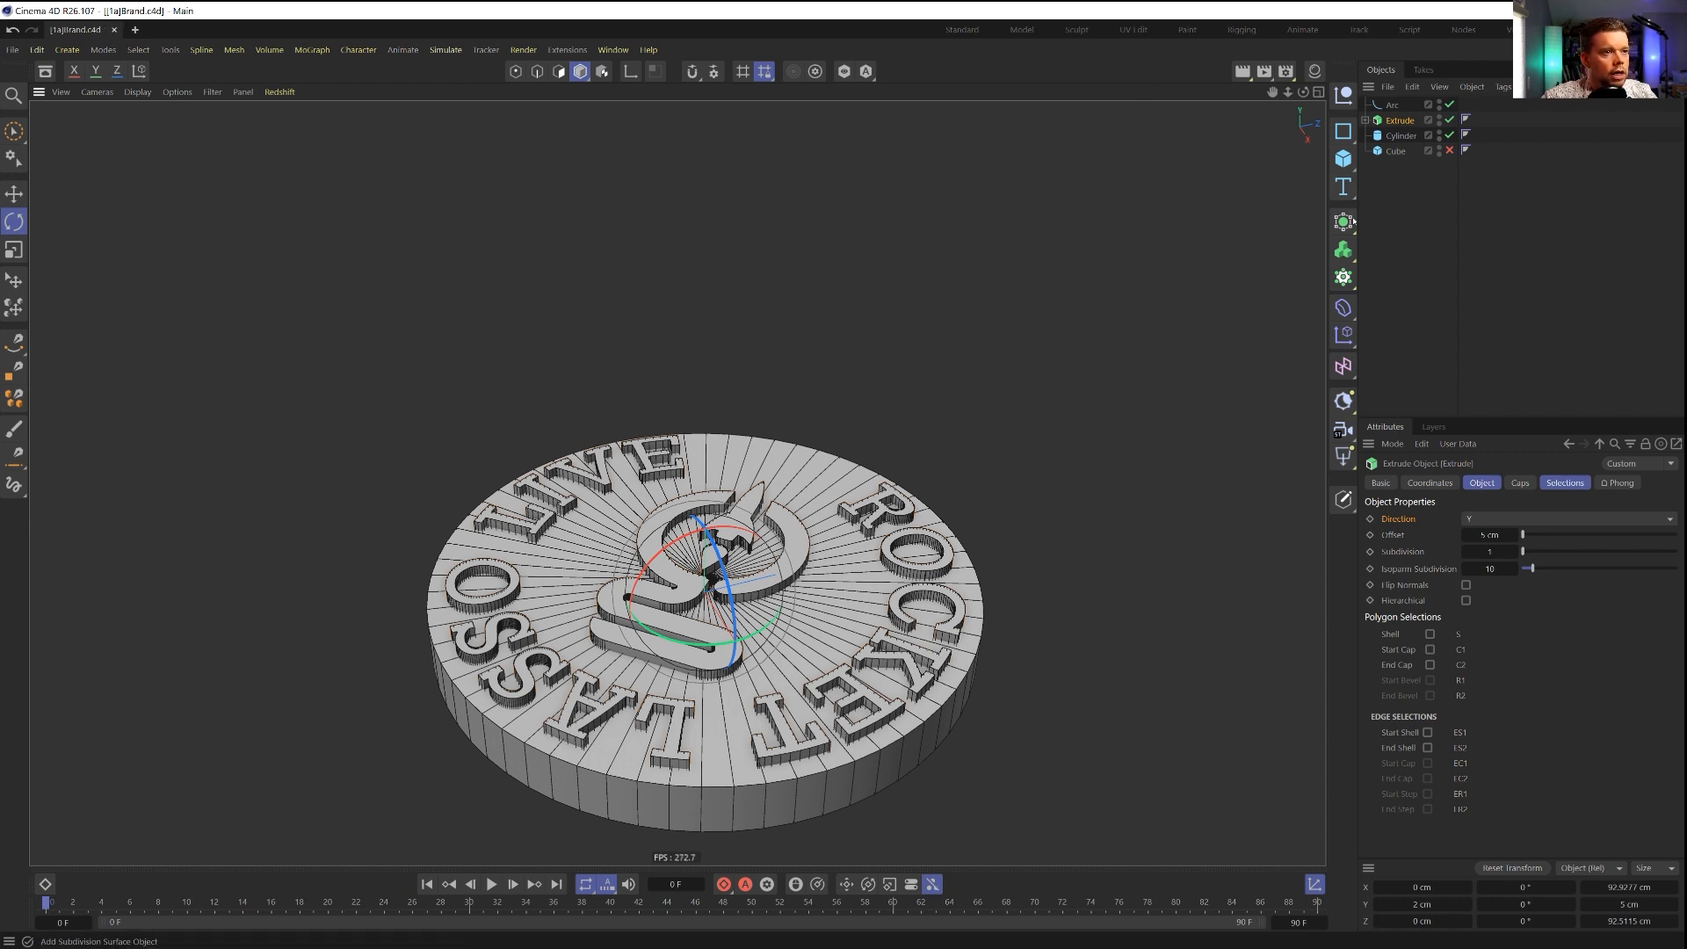
Step: Add a Boole object, make the Extrude and Cylinder its children, and set its type to A union B
{"action": "left_click", "coordinate": [1343, 221]}
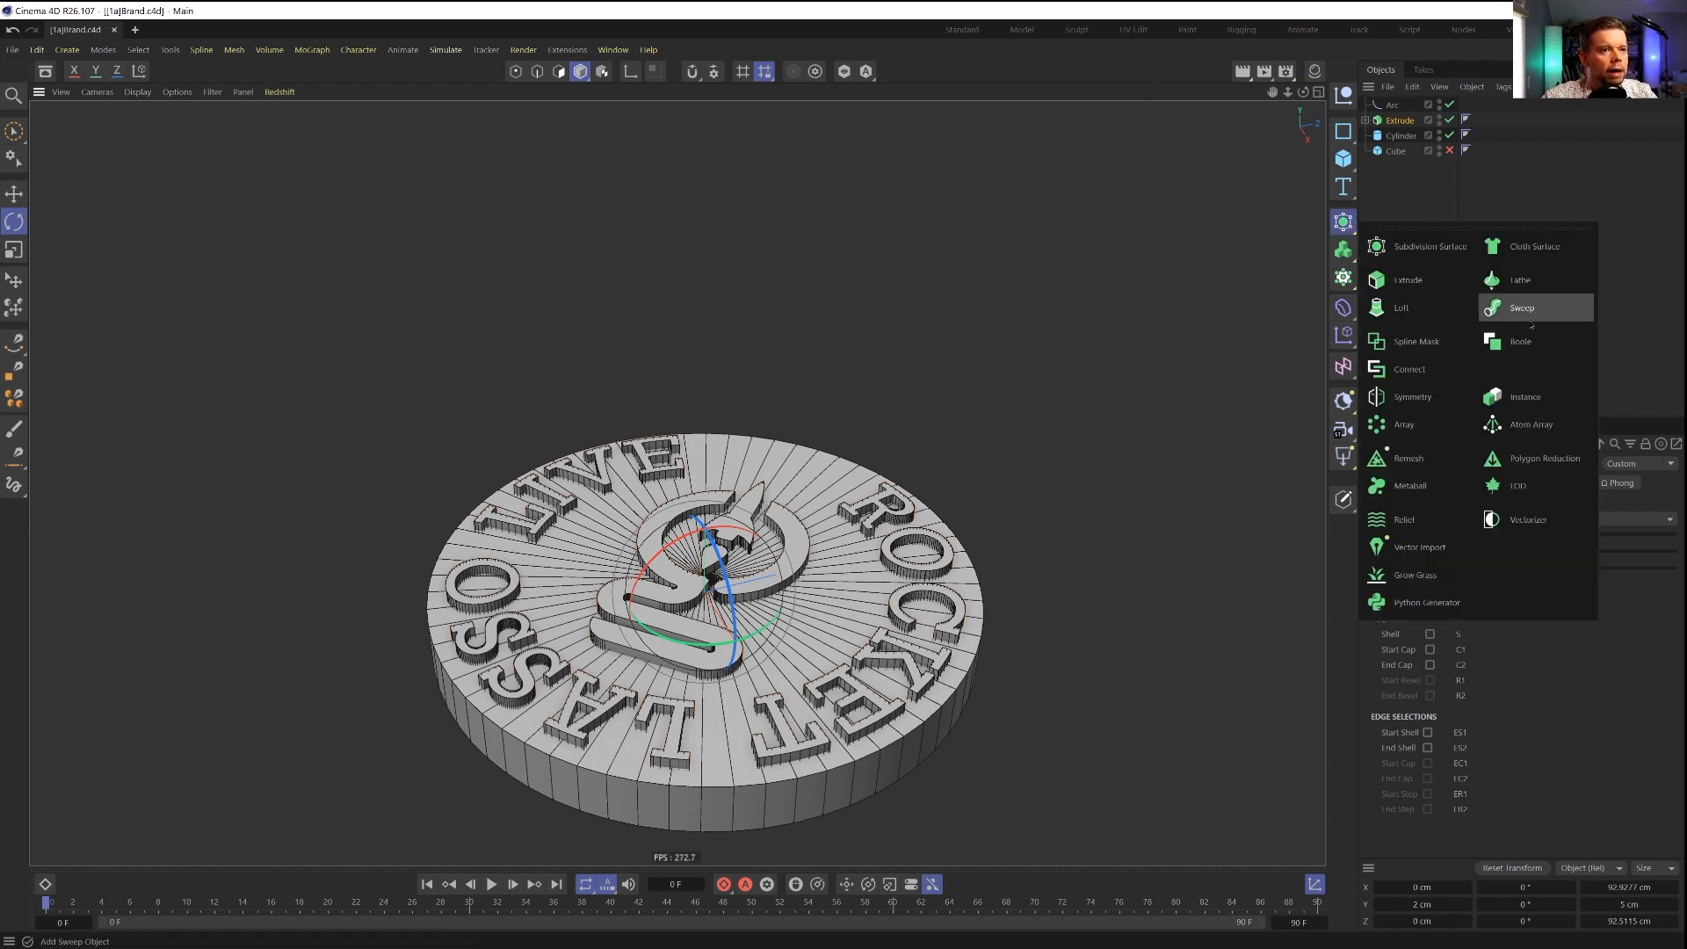
{"action": "left_click", "coordinate": [1520, 341]}
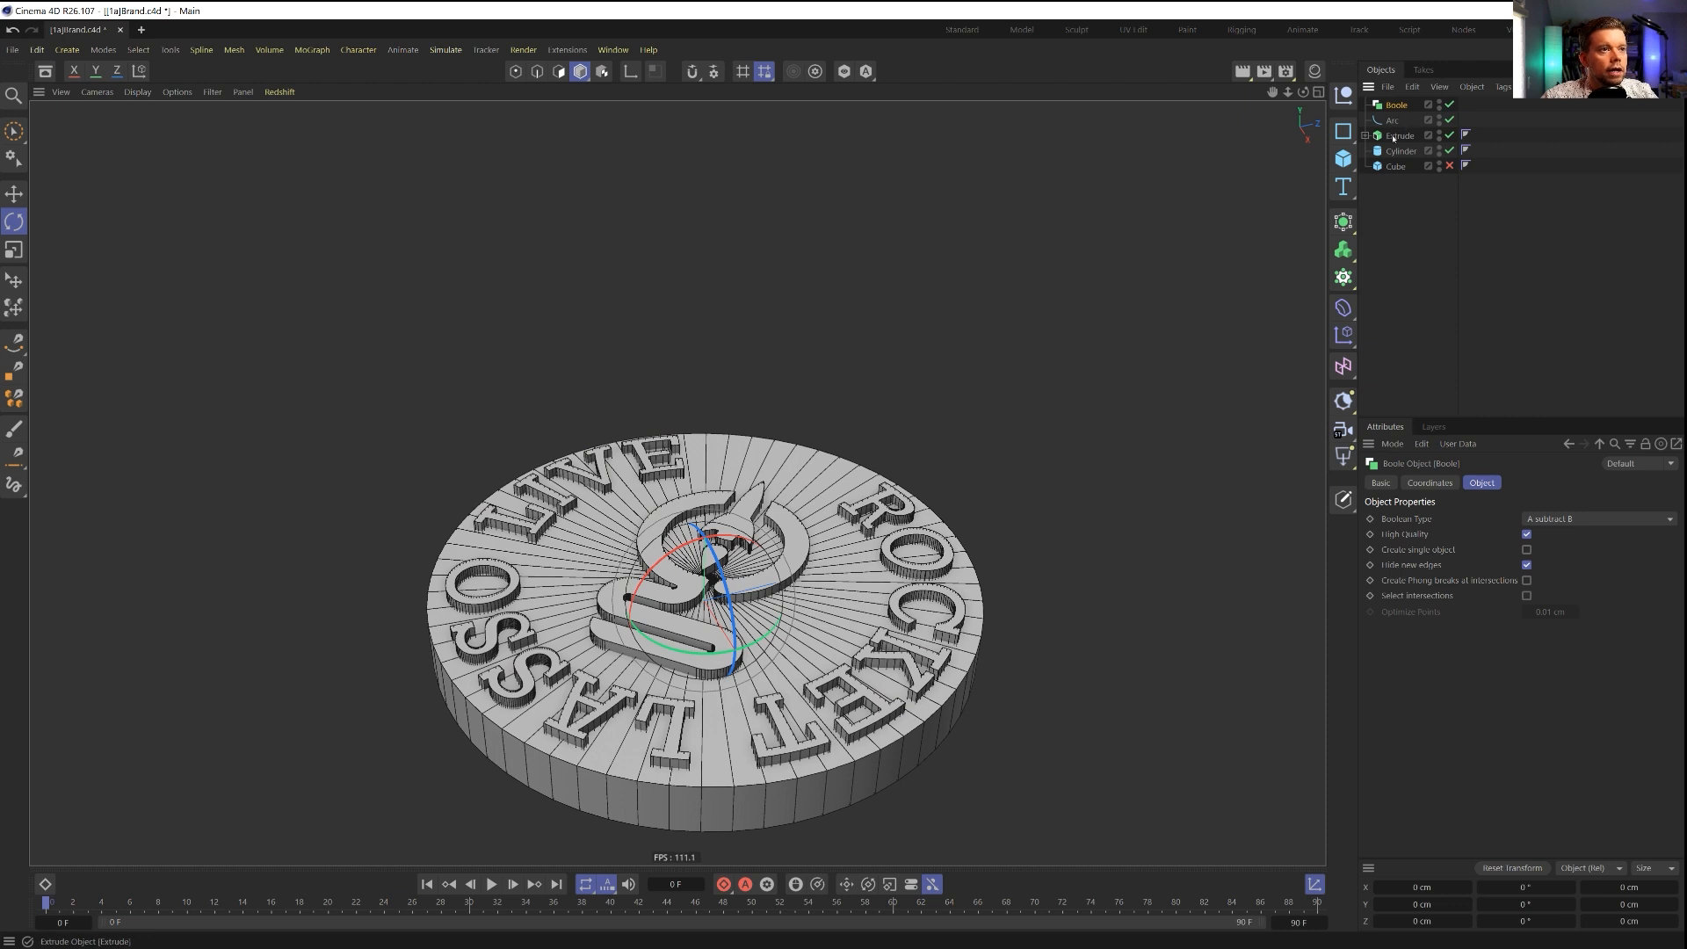
{"action": "left_click", "coordinate": [1393, 151], "text": "ctrl"}
{"action": "left_click_drag", "start_coordinate": [1396, 151], "coordinate": [1396, 105]}
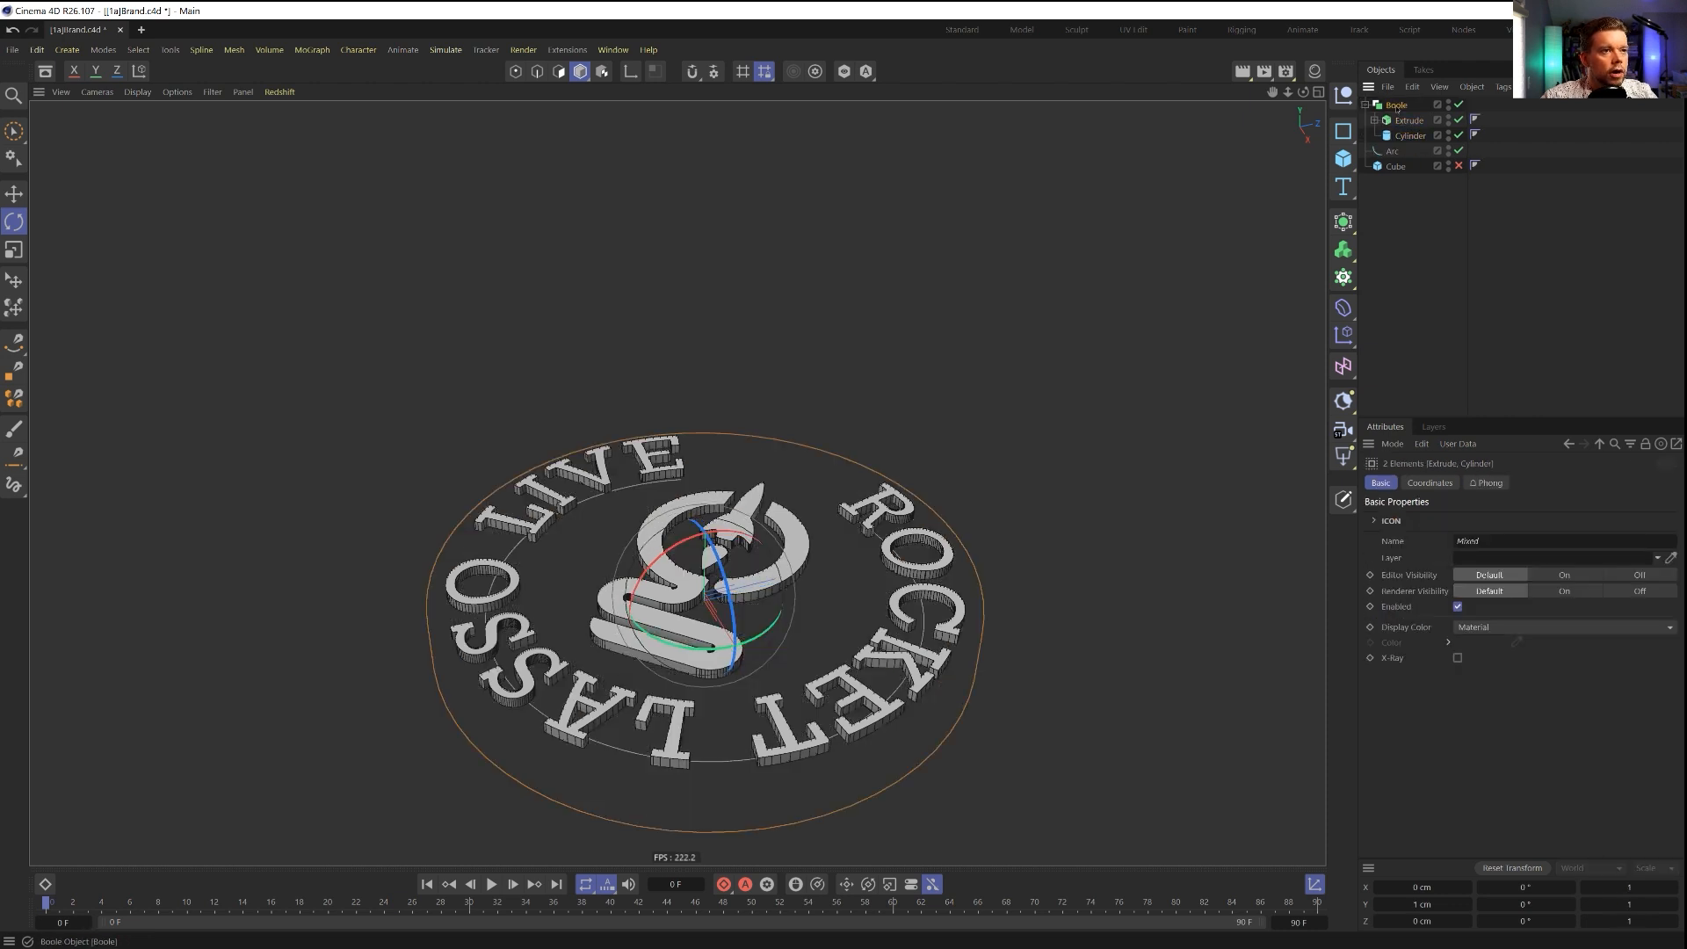
{"action": "left_click", "coordinate": [1395, 105]}
{"action": "left_click", "coordinate": [1598, 518]}
{"action": "left_click", "coordinate": [1563, 536]}
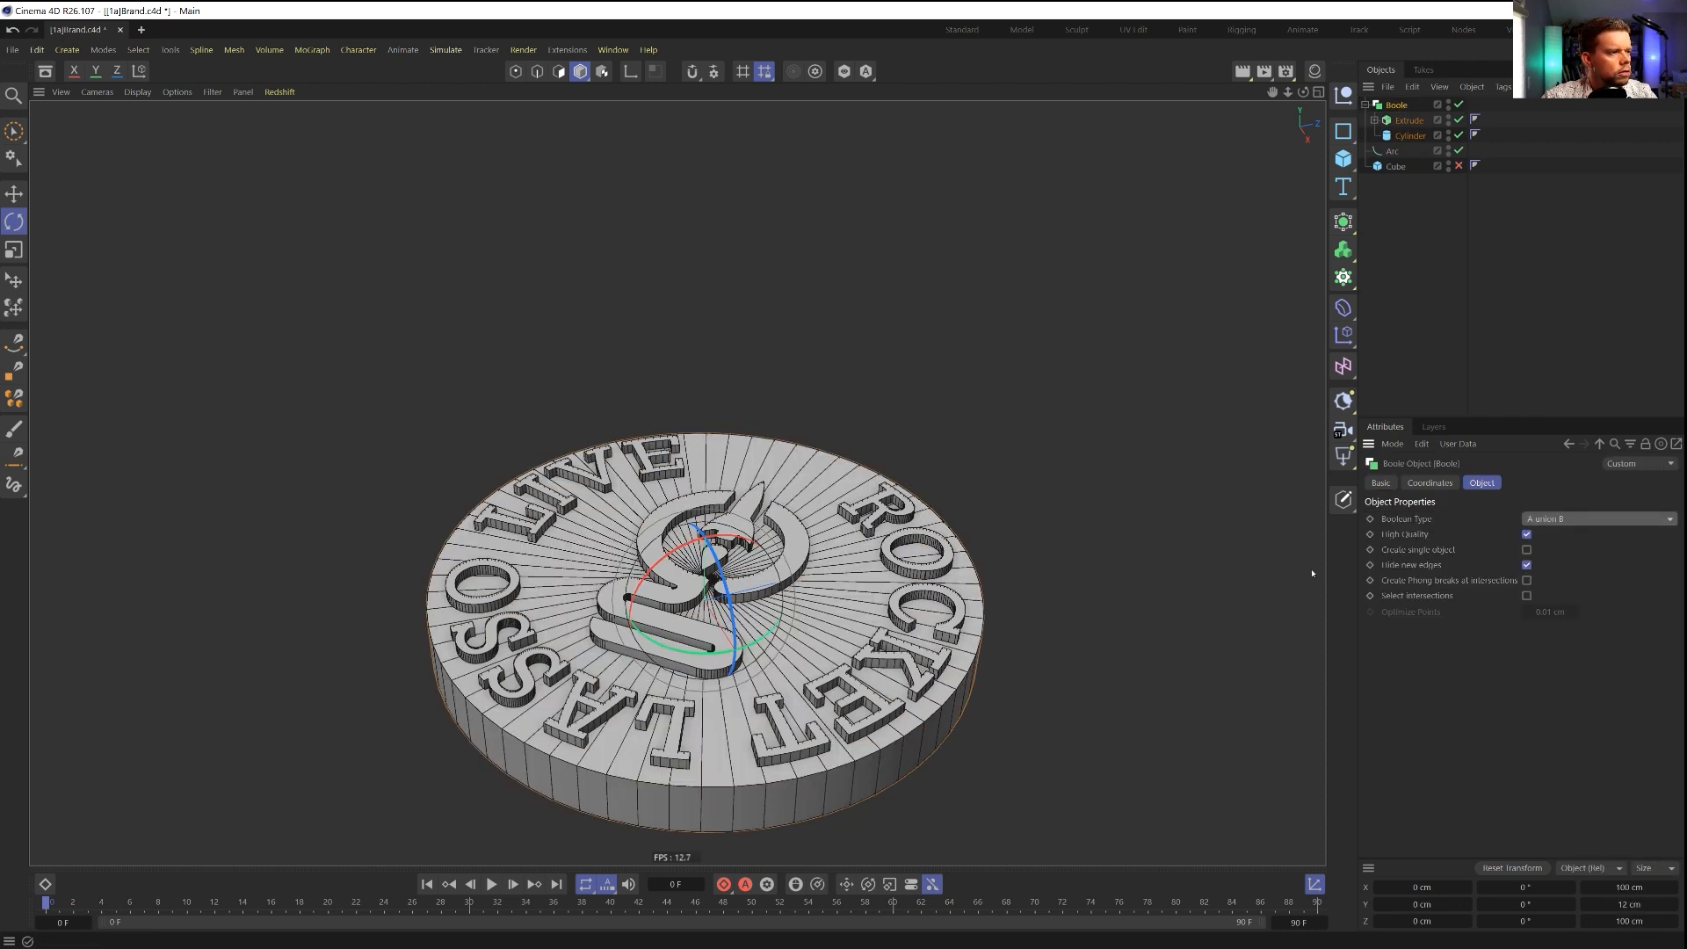
Step: Set the cylinder's cap segments to 5
{"action": "scroll", "coordinate": [968, 759], "scroll_direction": "up", "scroll_amount": 6}
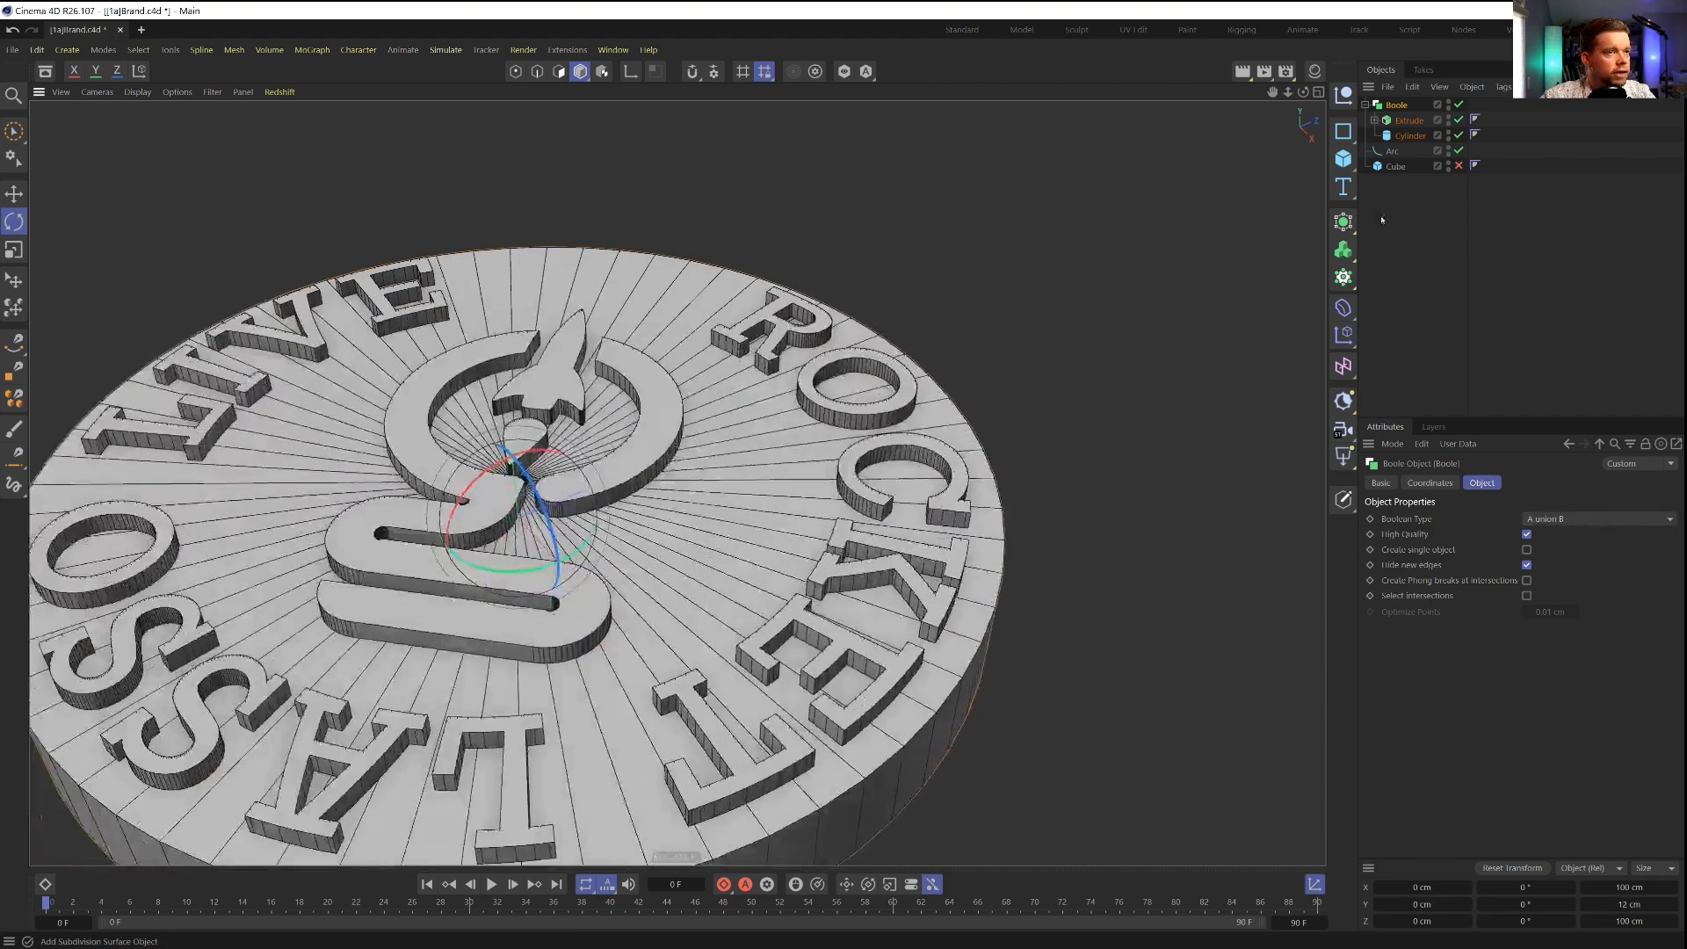
{"action": "left_click", "coordinate": [1408, 136]}
{"action": "scroll", "coordinate": [1294, 556], "scroll_direction": "down", "scroll_amount": 6}
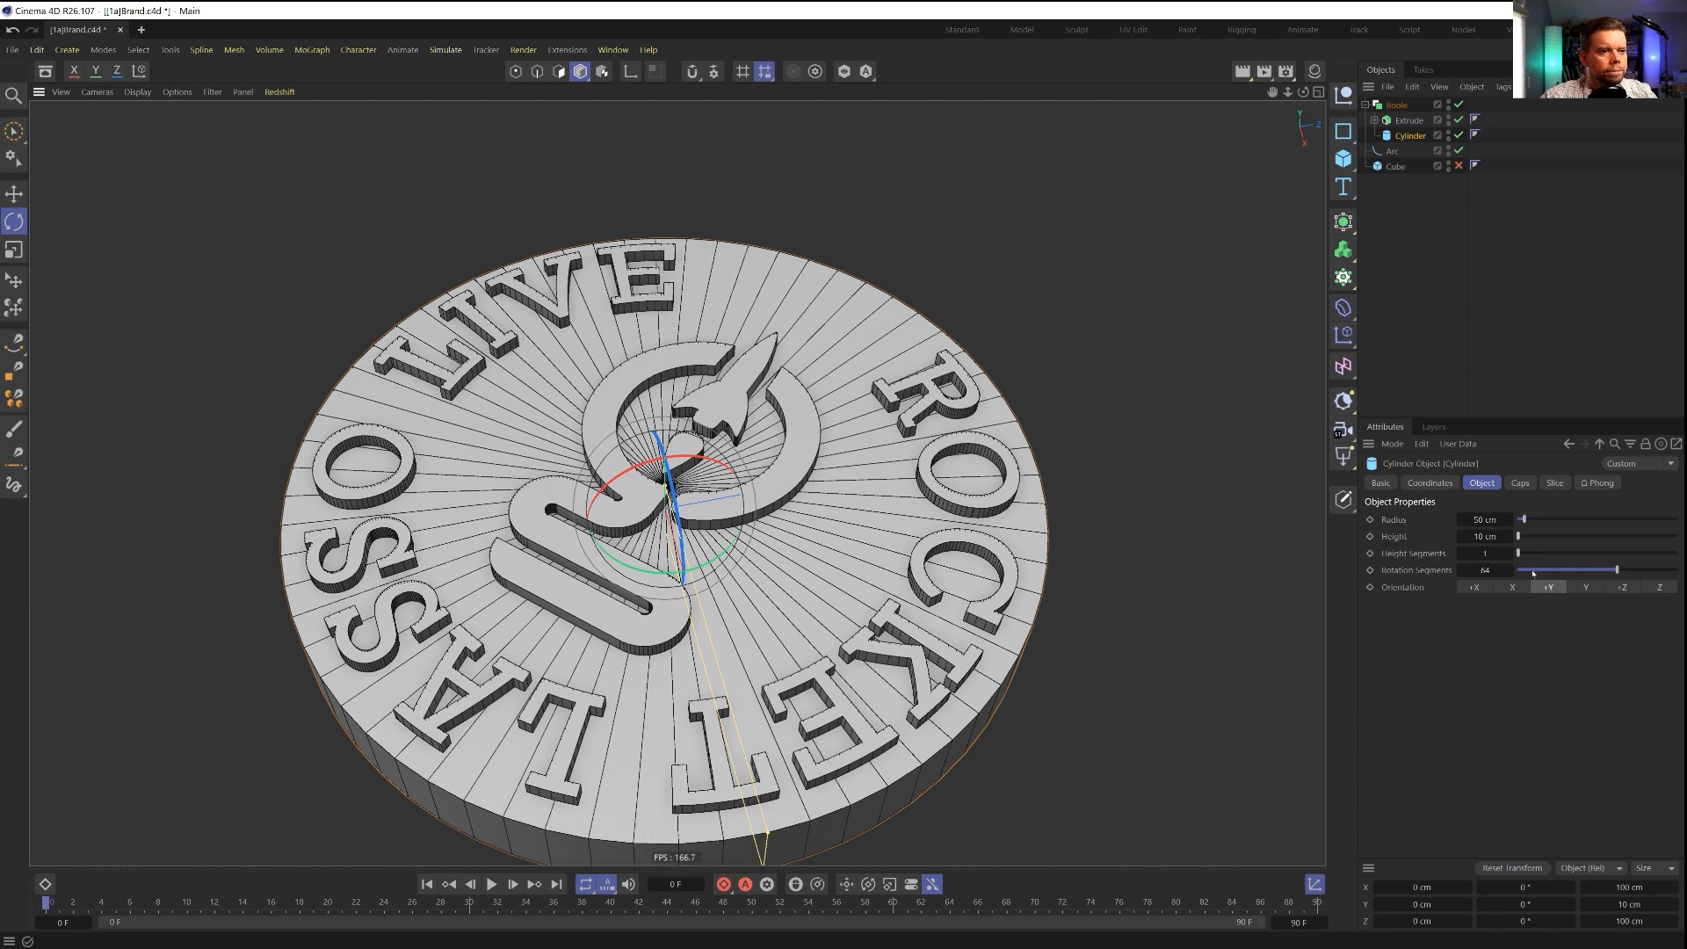
{"action": "left_click", "coordinate": [1520, 483]}
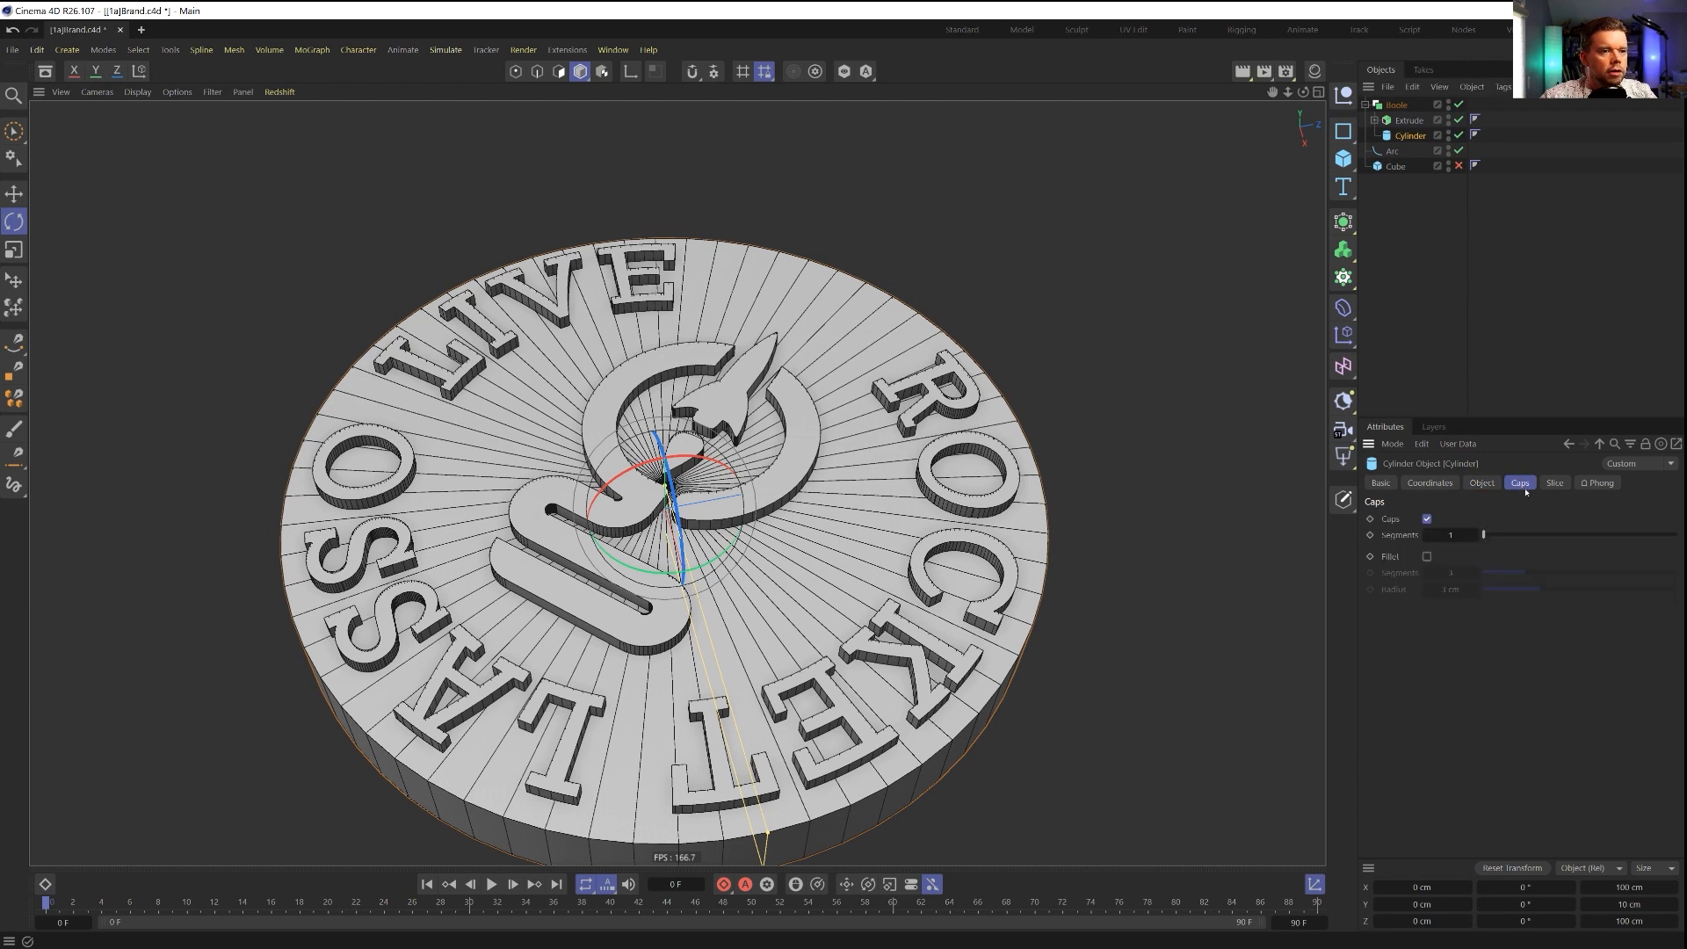
{"action": "left_click", "coordinate": [1475, 535]}
{"action": "left_click", "coordinate": [1475, 535]}
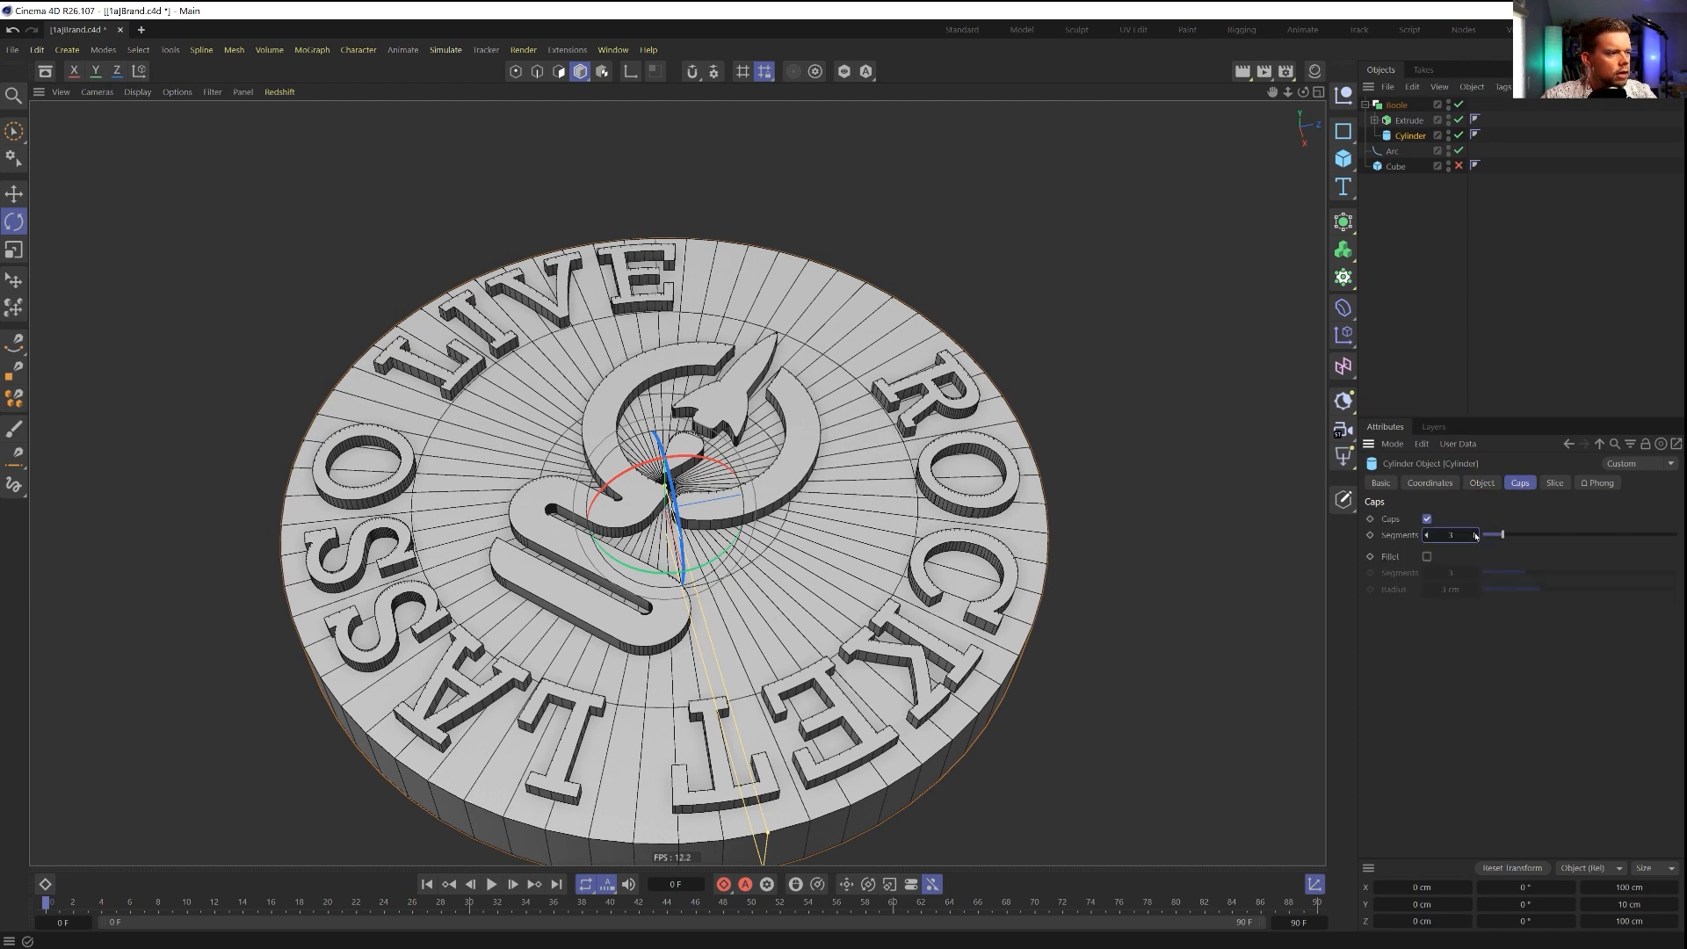
{"action": "left_click", "coordinate": [1475, 535]}
{"action": "left_click", "coordinate": [1475, 535]}
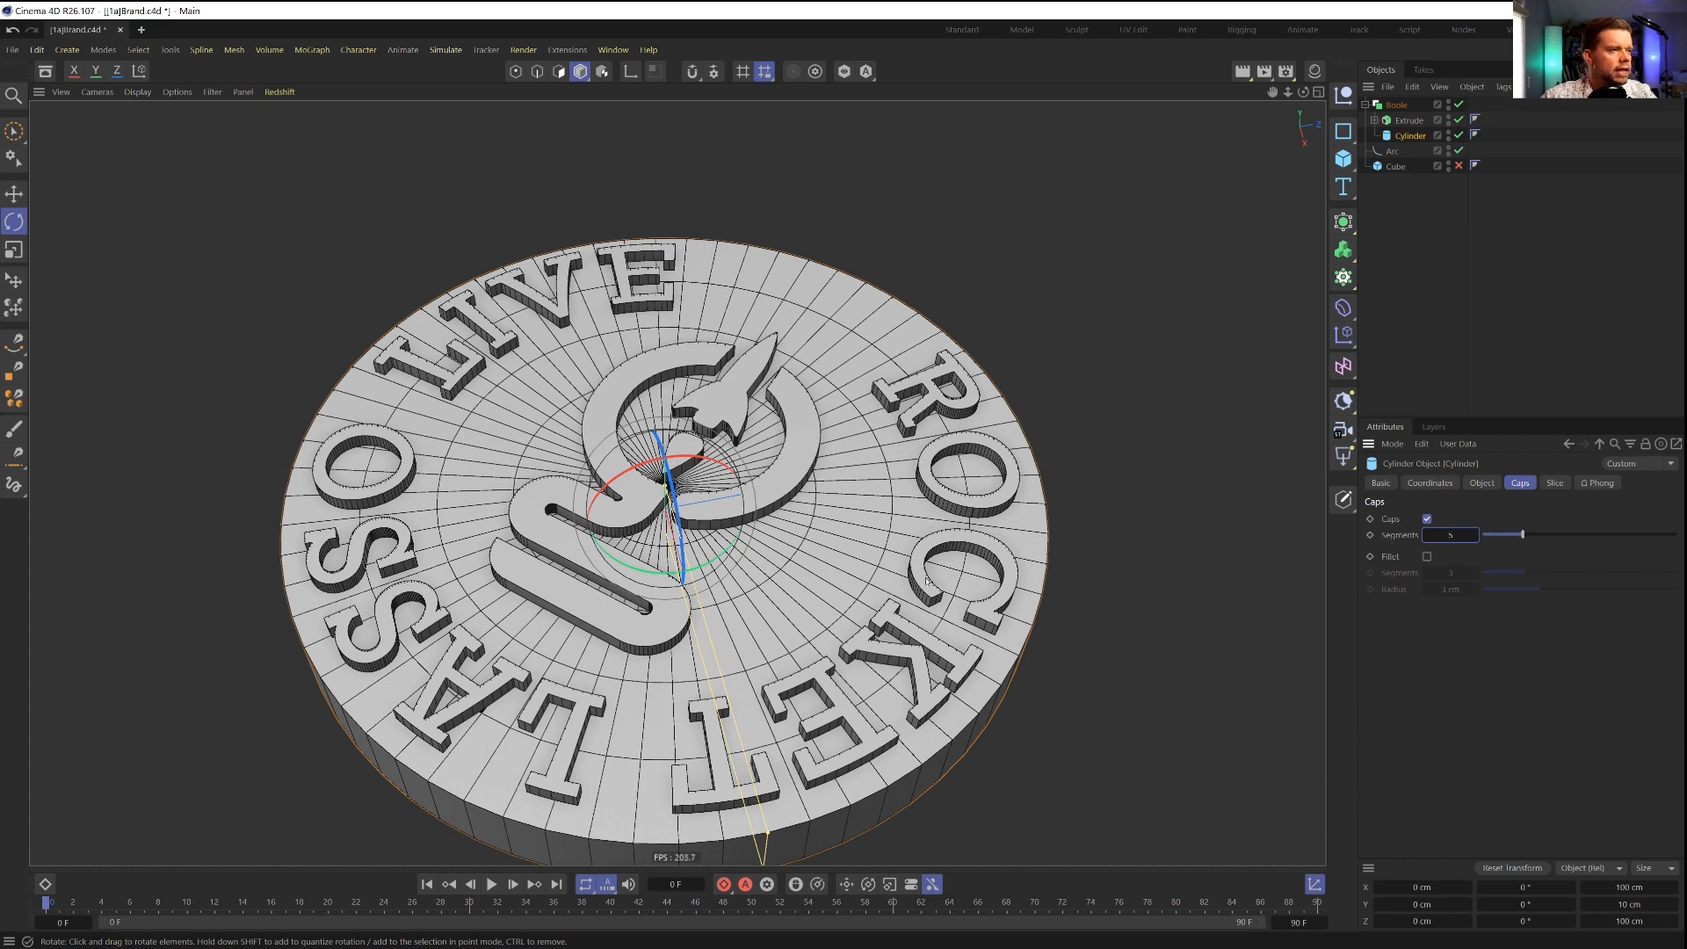
Step: Examine the combined stamp from several angles, deselecting everything and hiding the wireframe lines for a clean shaded view
{"action": "left_click_drag", "start_coordinate": [777, 527], "coordinate": [712, 457], "text": "alt"}
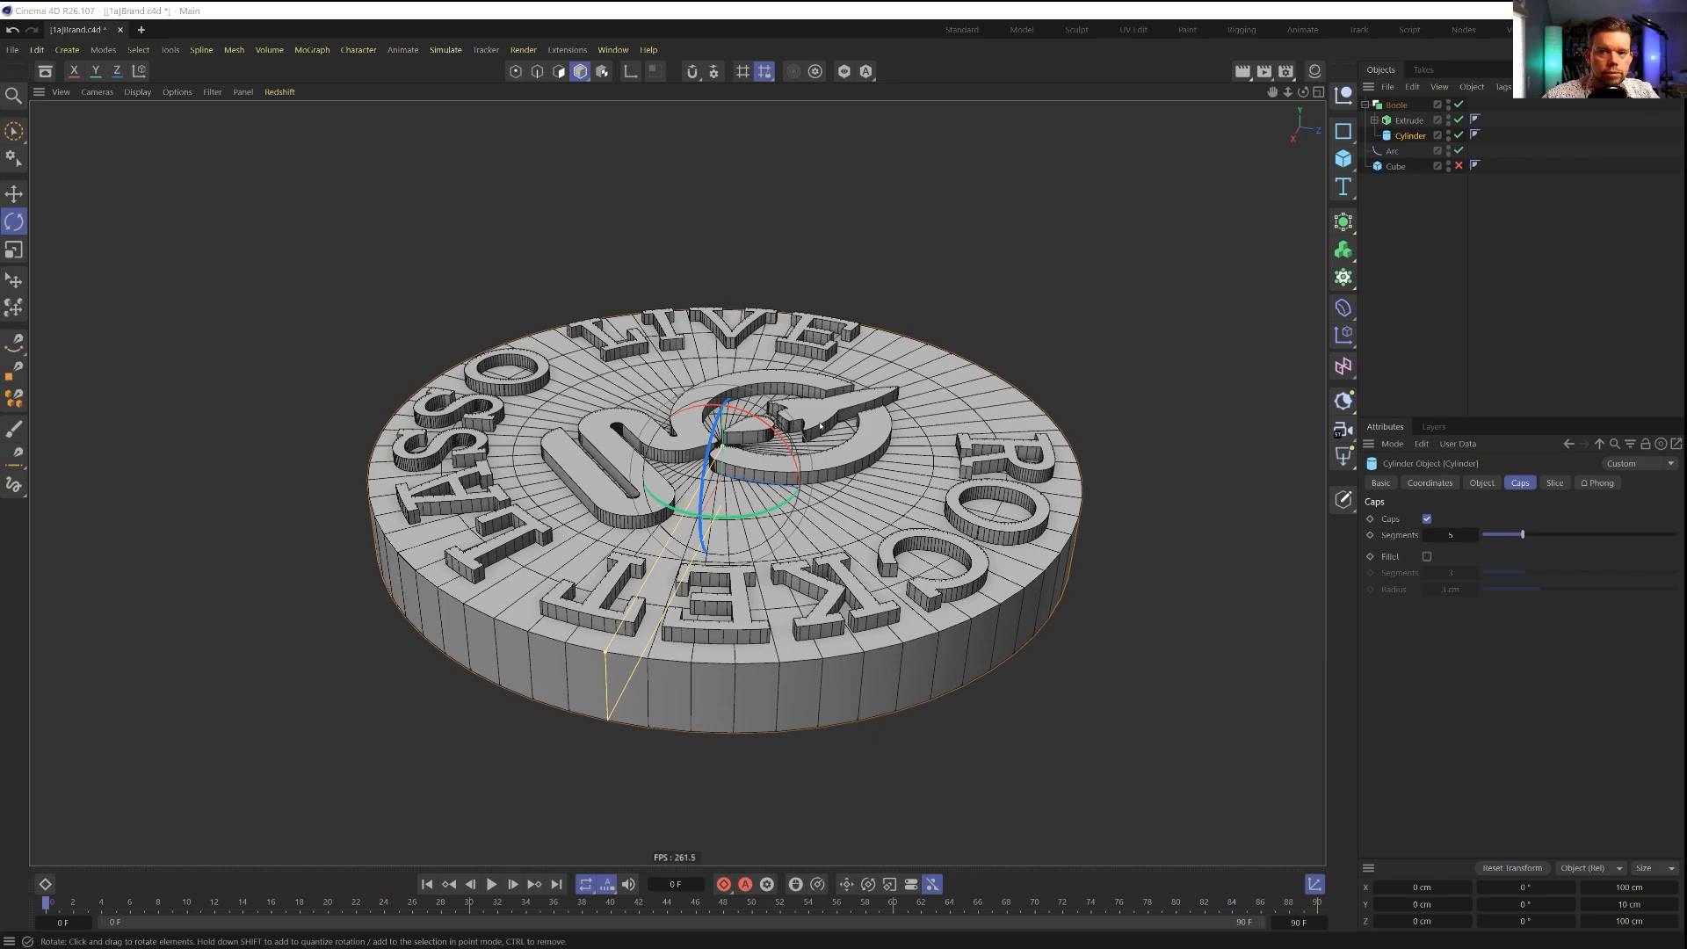
{"action": "left_click_drag", "start_coordinate": [649, 405], "coordinate": [795, 528], "text": "alt"}
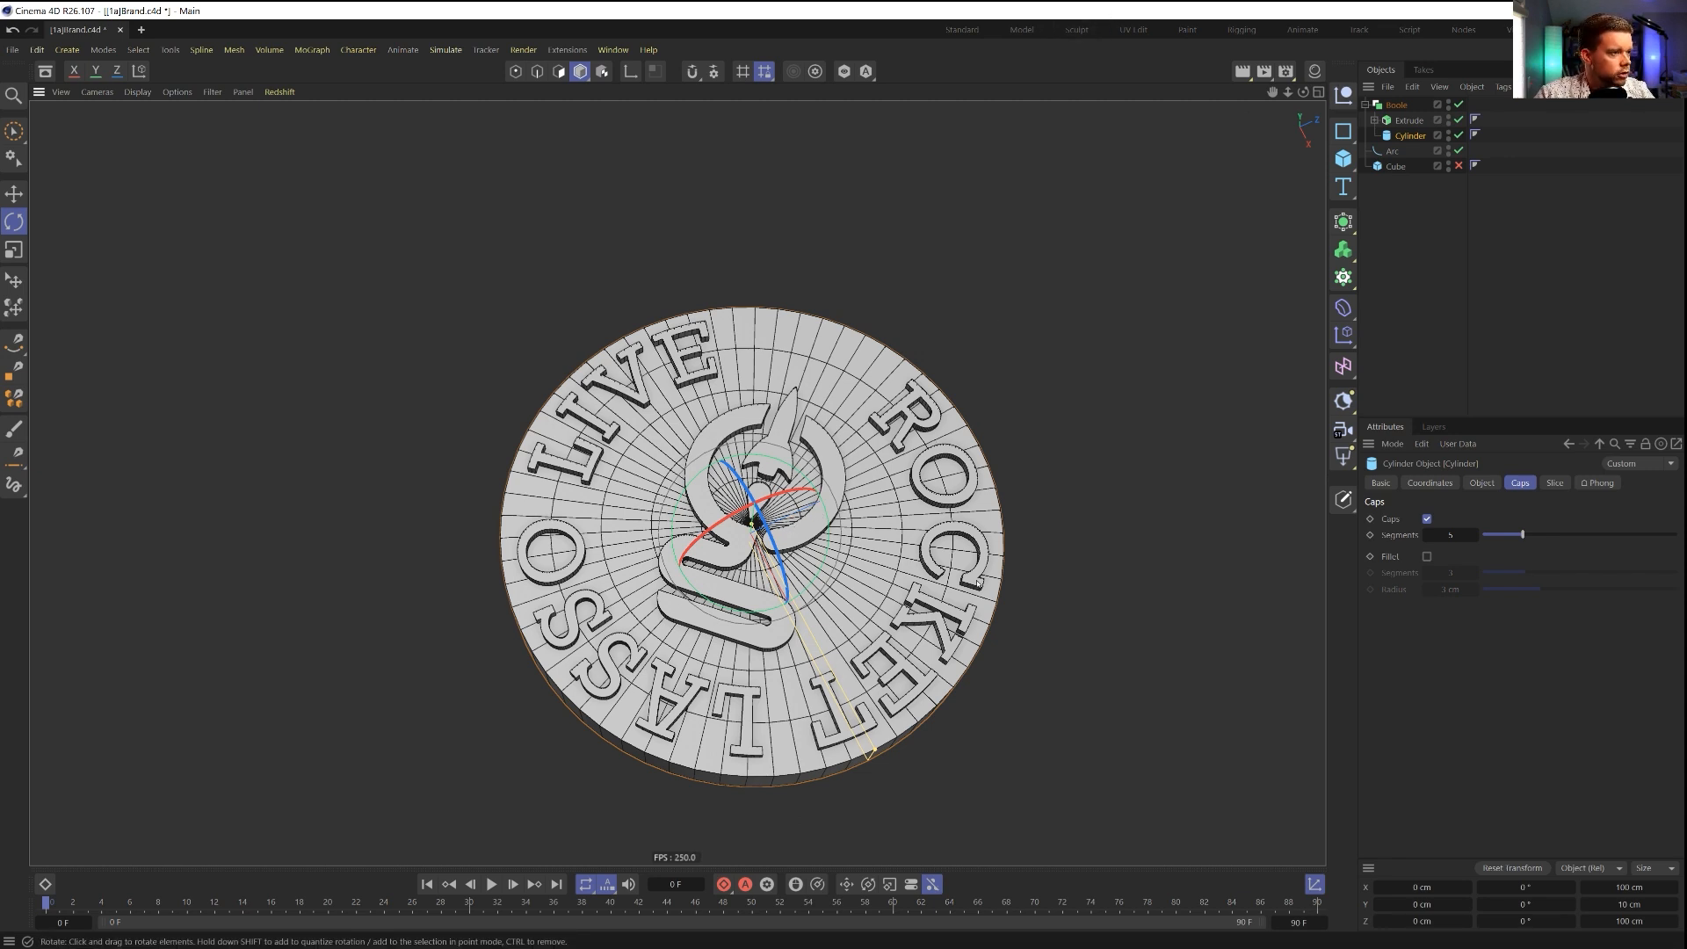
{"action": "left_click_drag", "start_coordinate": [822, 519], "coordinate": [780, 491], "text": "alt"}
{"action": "left_click", "coordinate": [1383, 353]}
{"action": "right_click_drag", "start_coordinate": [780, 492], "coordinate": [815, 506], "text": "alt"}
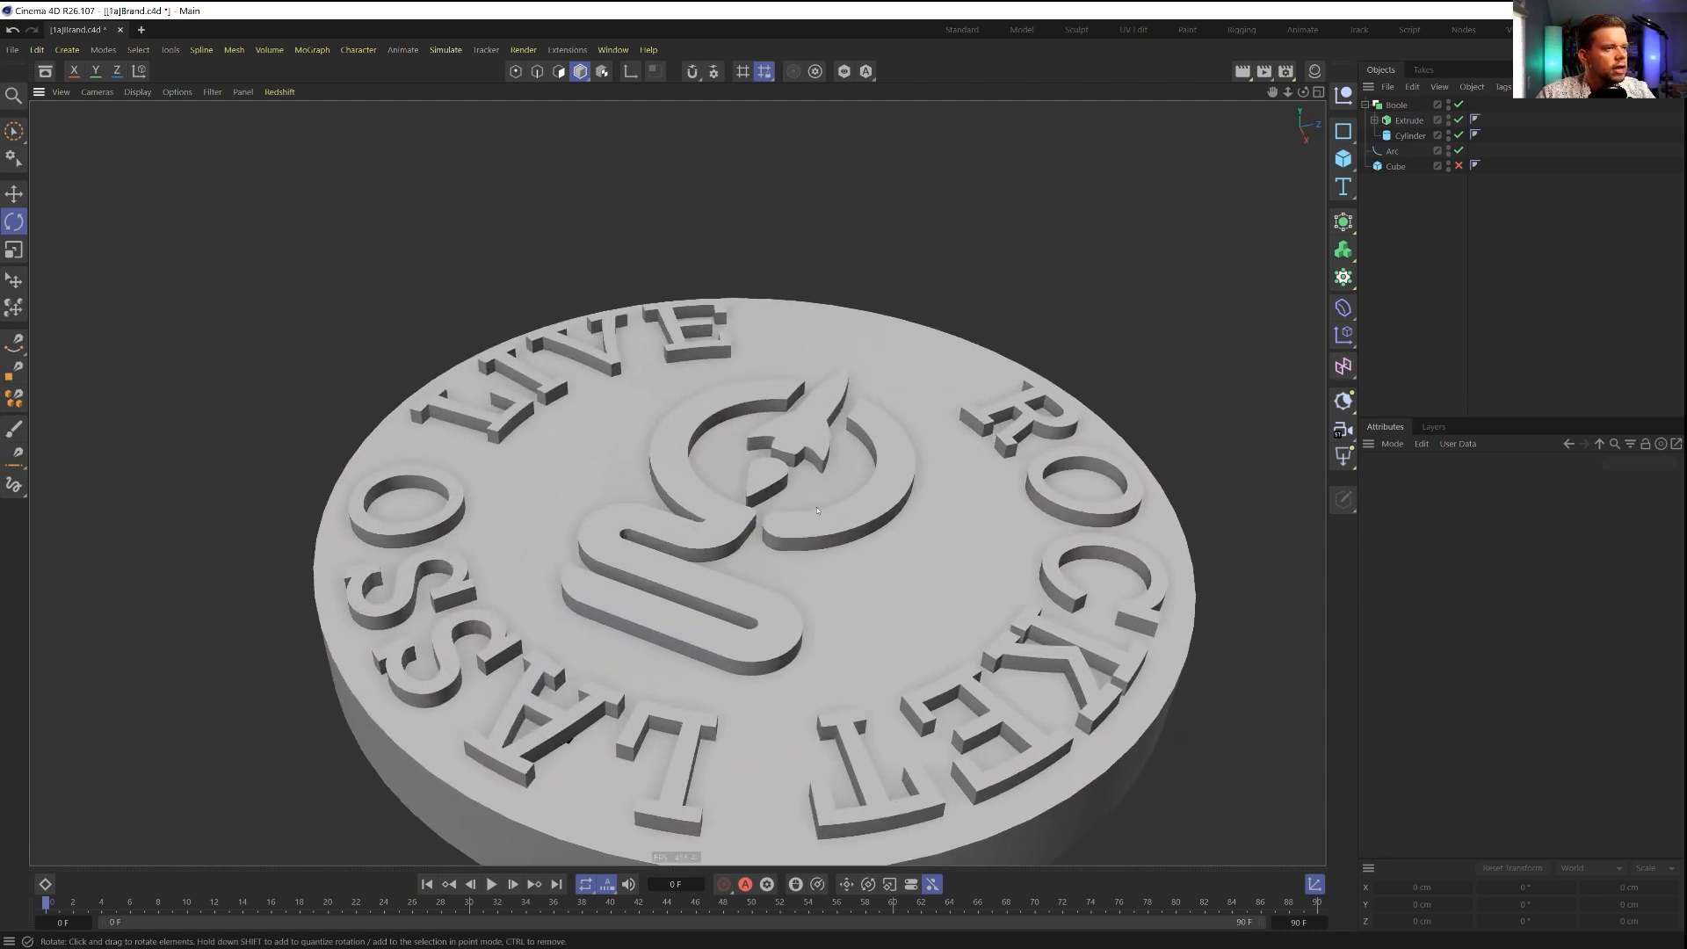
{"action": "mouse_move", "coordinate": [815, 506]}
{"action": "left_mouse_down", "text": "alt"}
{"action": "mouse_move", "coordinate": [880, 466]}
{"action": "mouse_move", "coordinate": [792, 482]}
{"action": "mouse_move", "coordinate": [838, 507]}
{"action": "left_mouse_up", "text": "alt"}
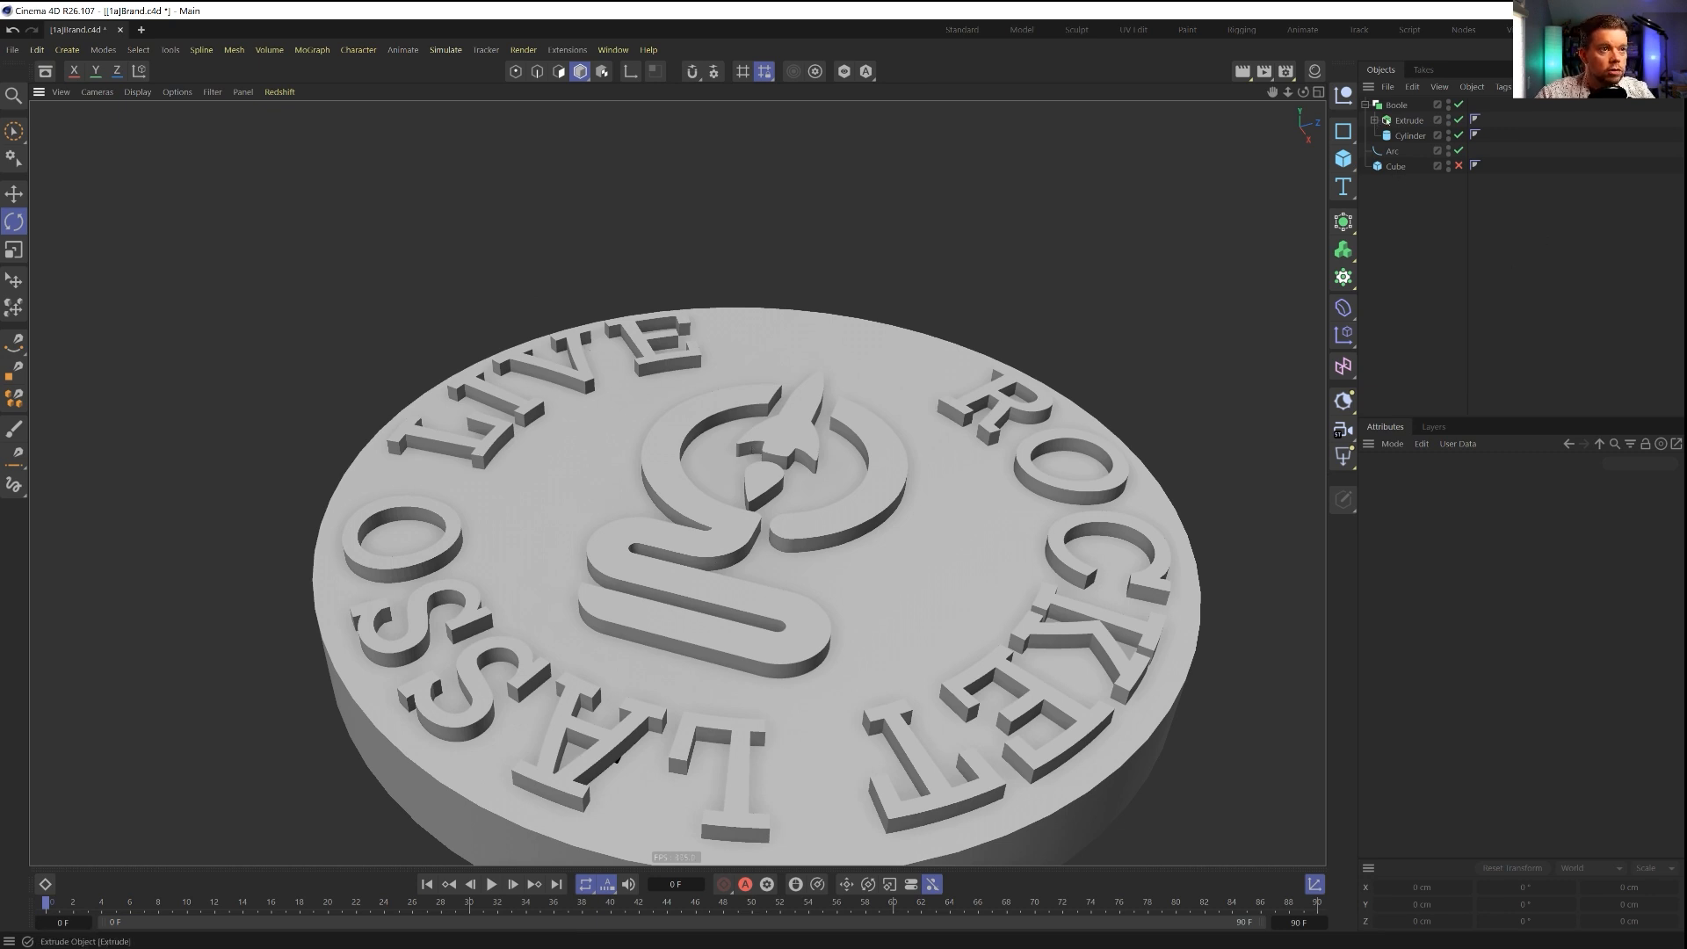
Step: Show the wireframe lines and turn off the start cap of the Extrude object
{"action": "left_click", "coordinate": [1374, 121]}
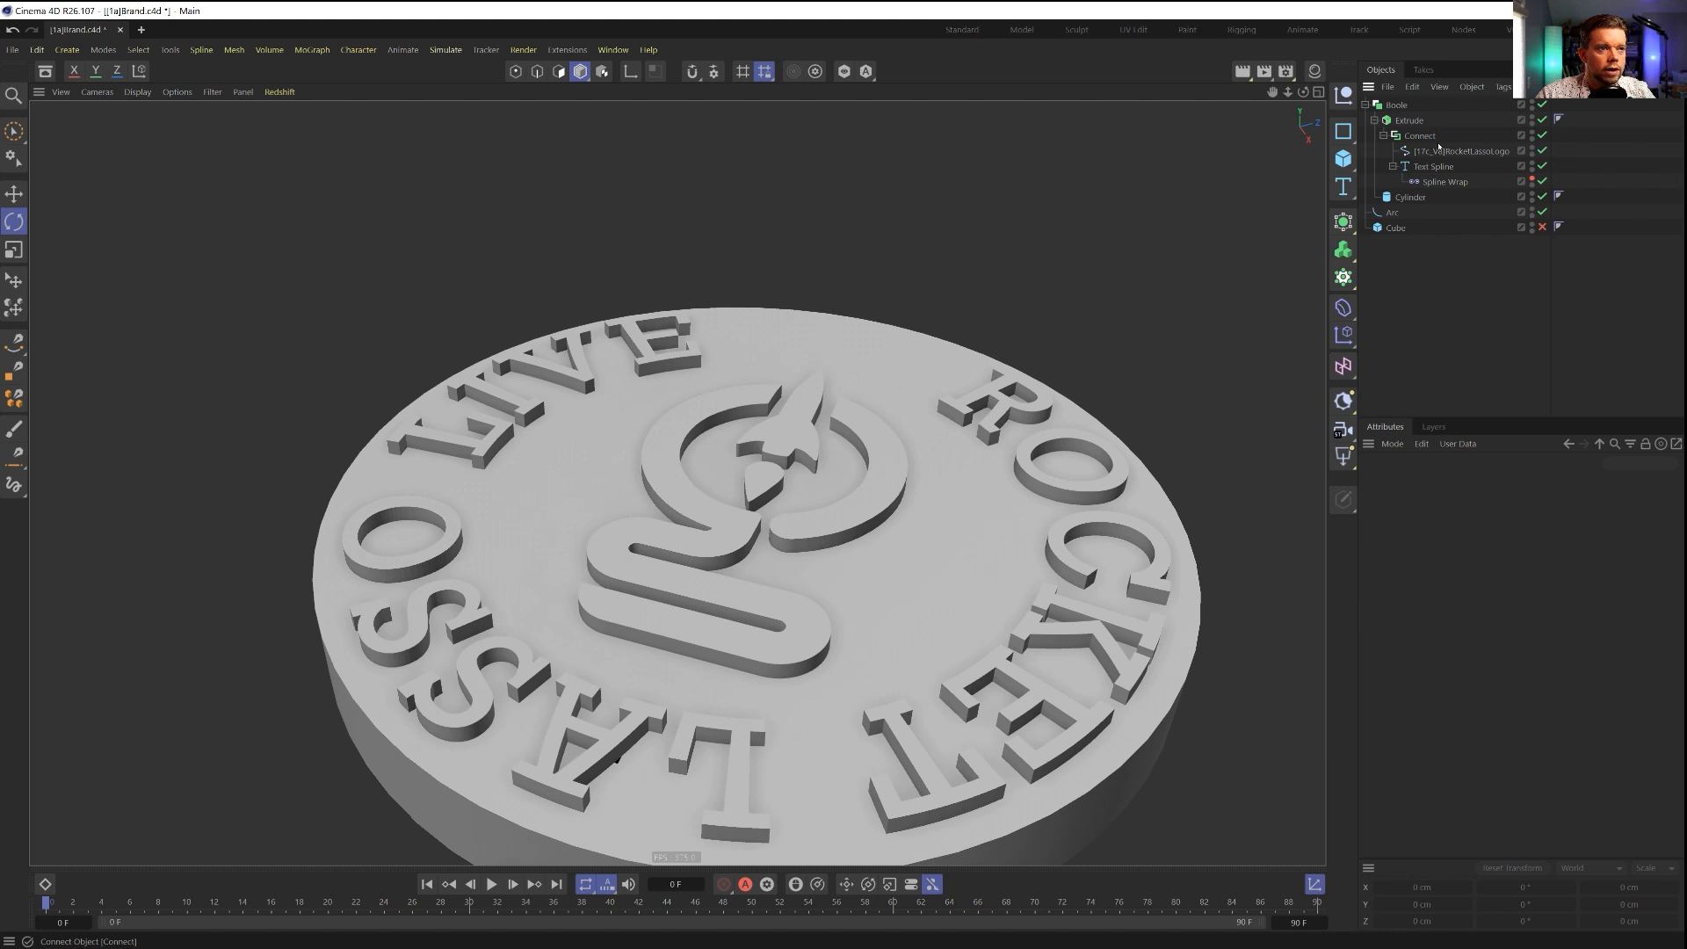
{"action": "left_click", "coordinate": [1408, 120]}
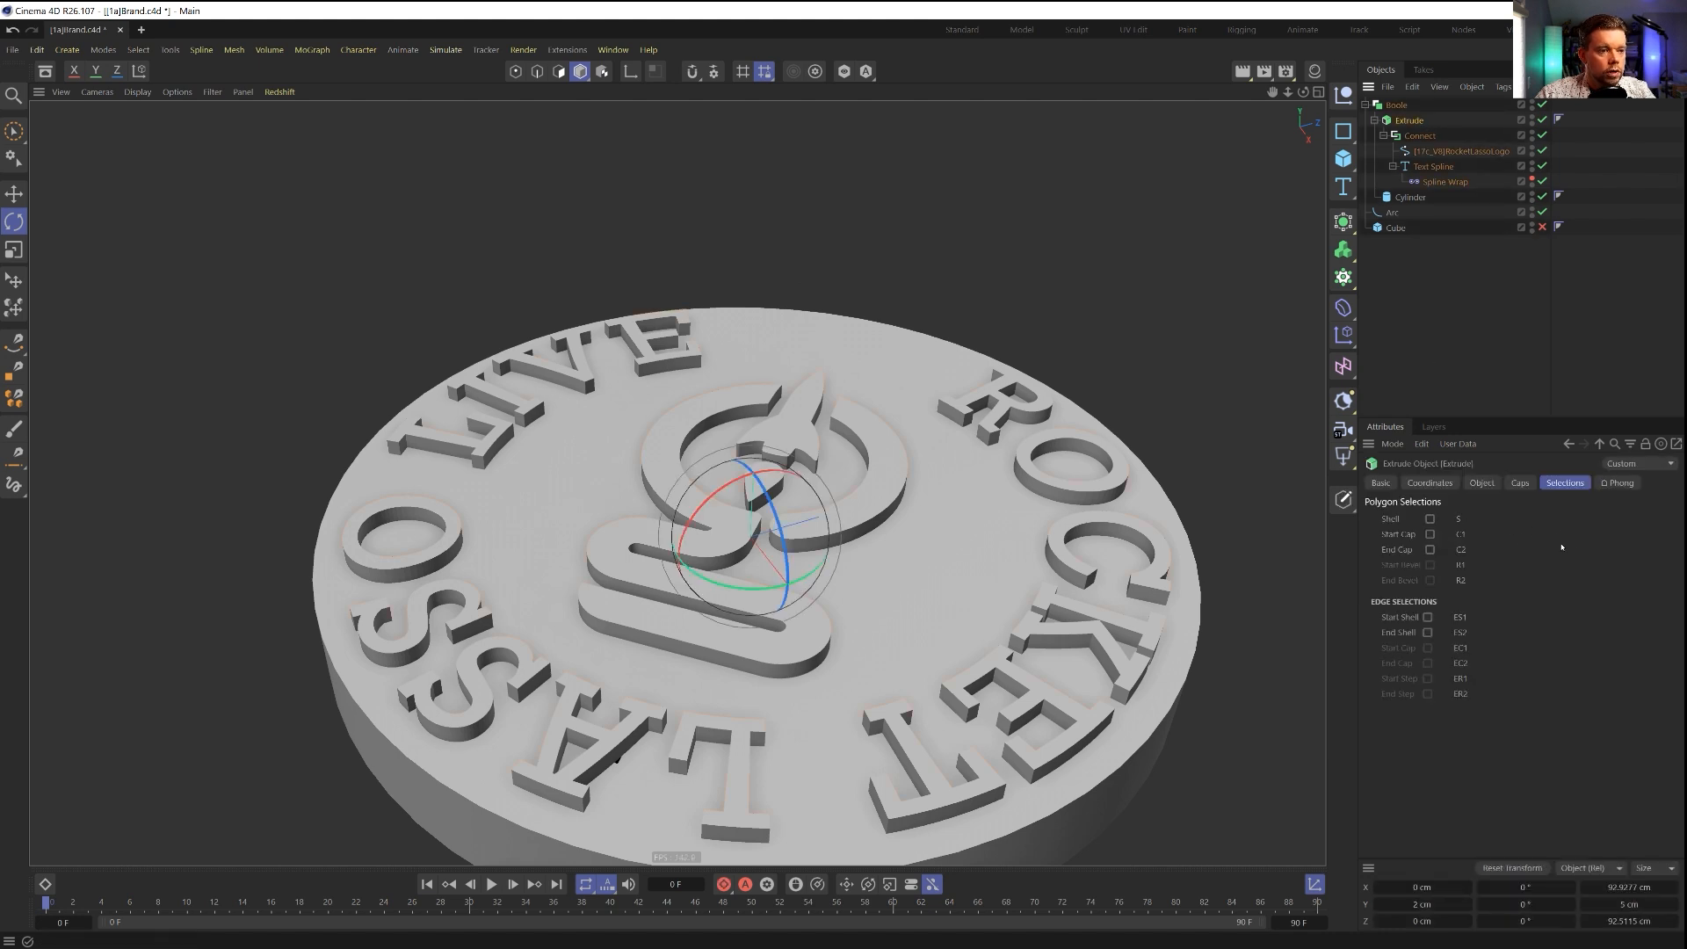
{"action": "key", "text": "n"}
{"action": "key", "text": "b"}
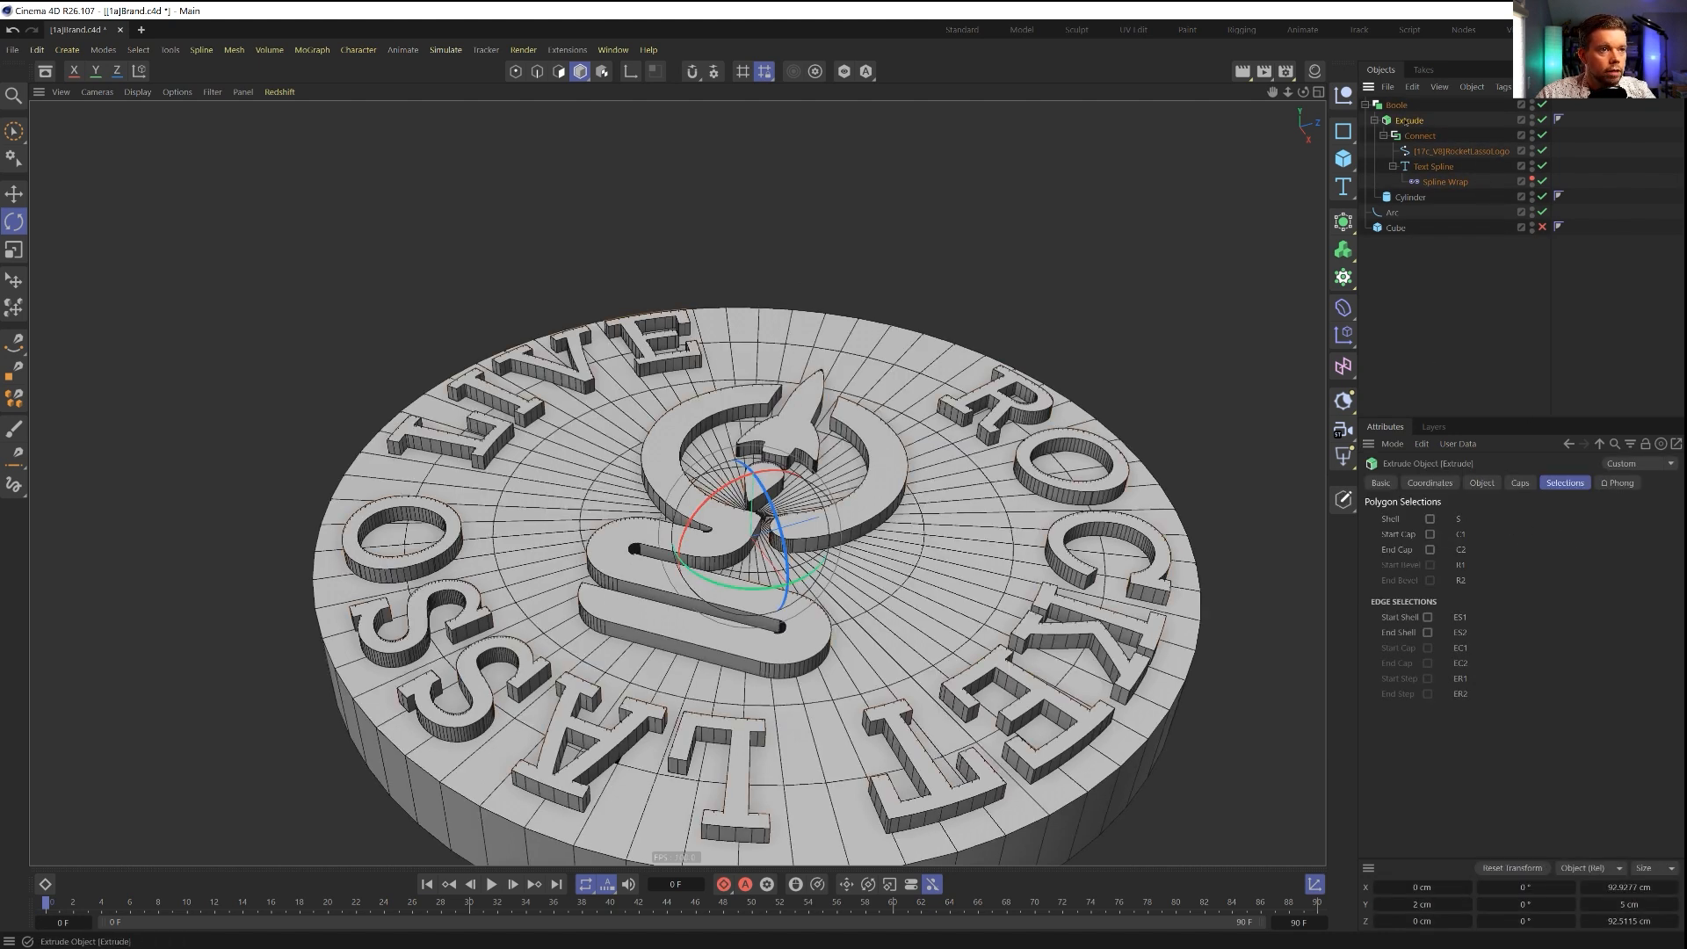
{"action": "left_click", "coordinate": [1520, 482]}
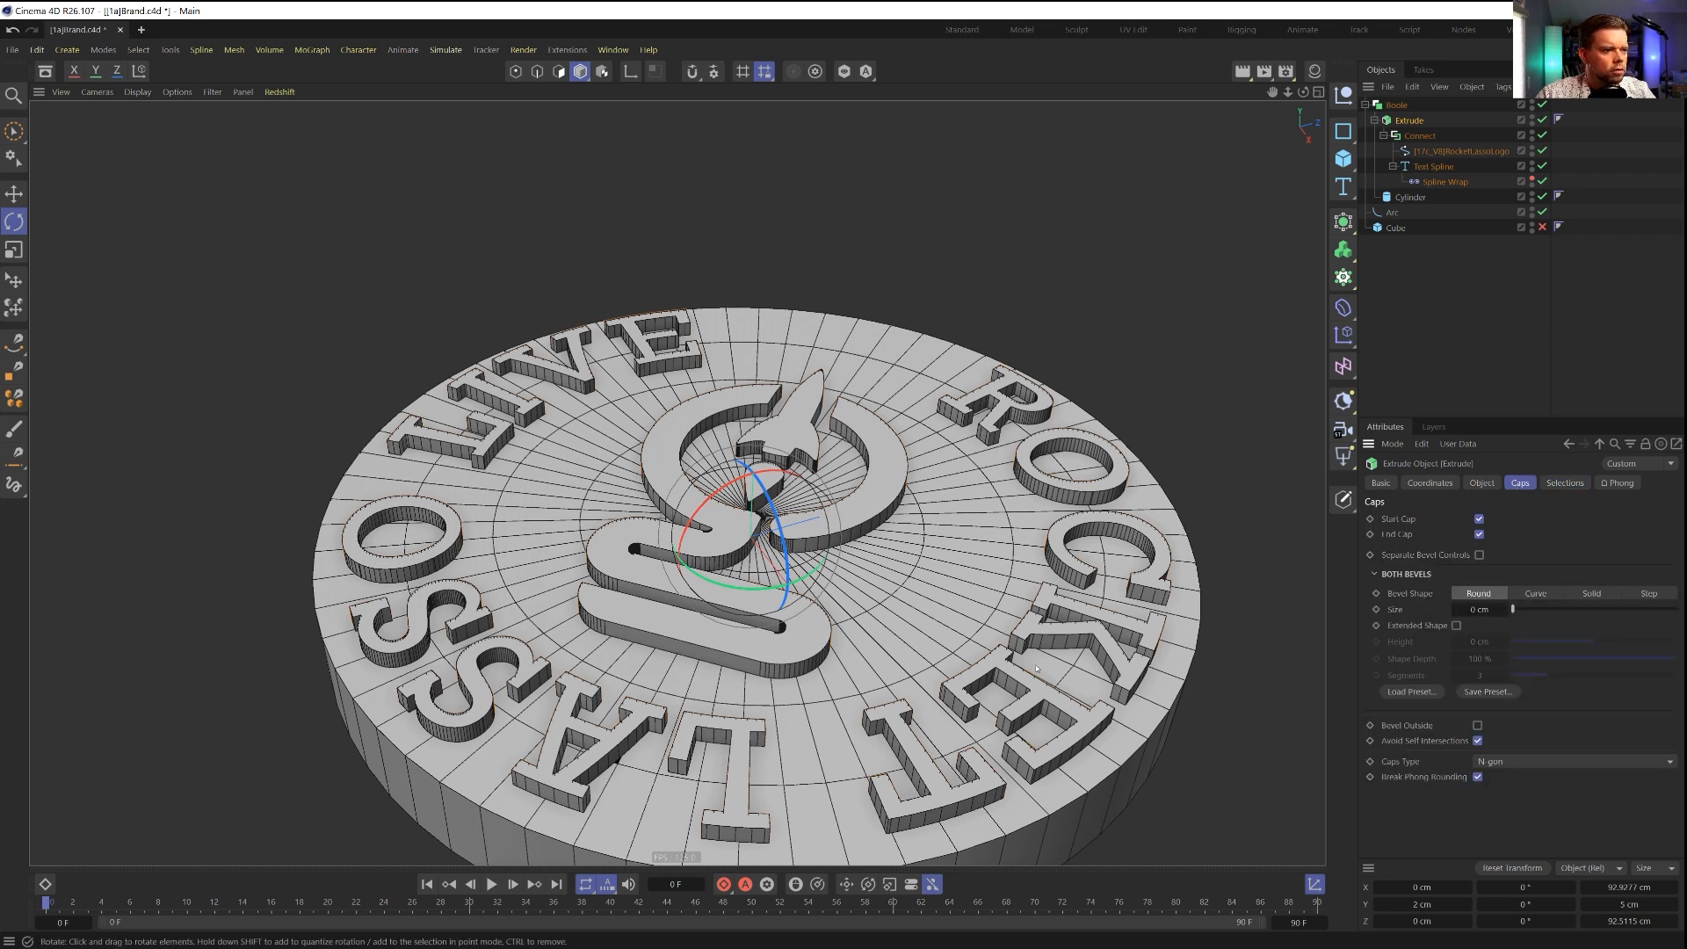
{"action": "left_click", "coordinate": [1478, 520]}
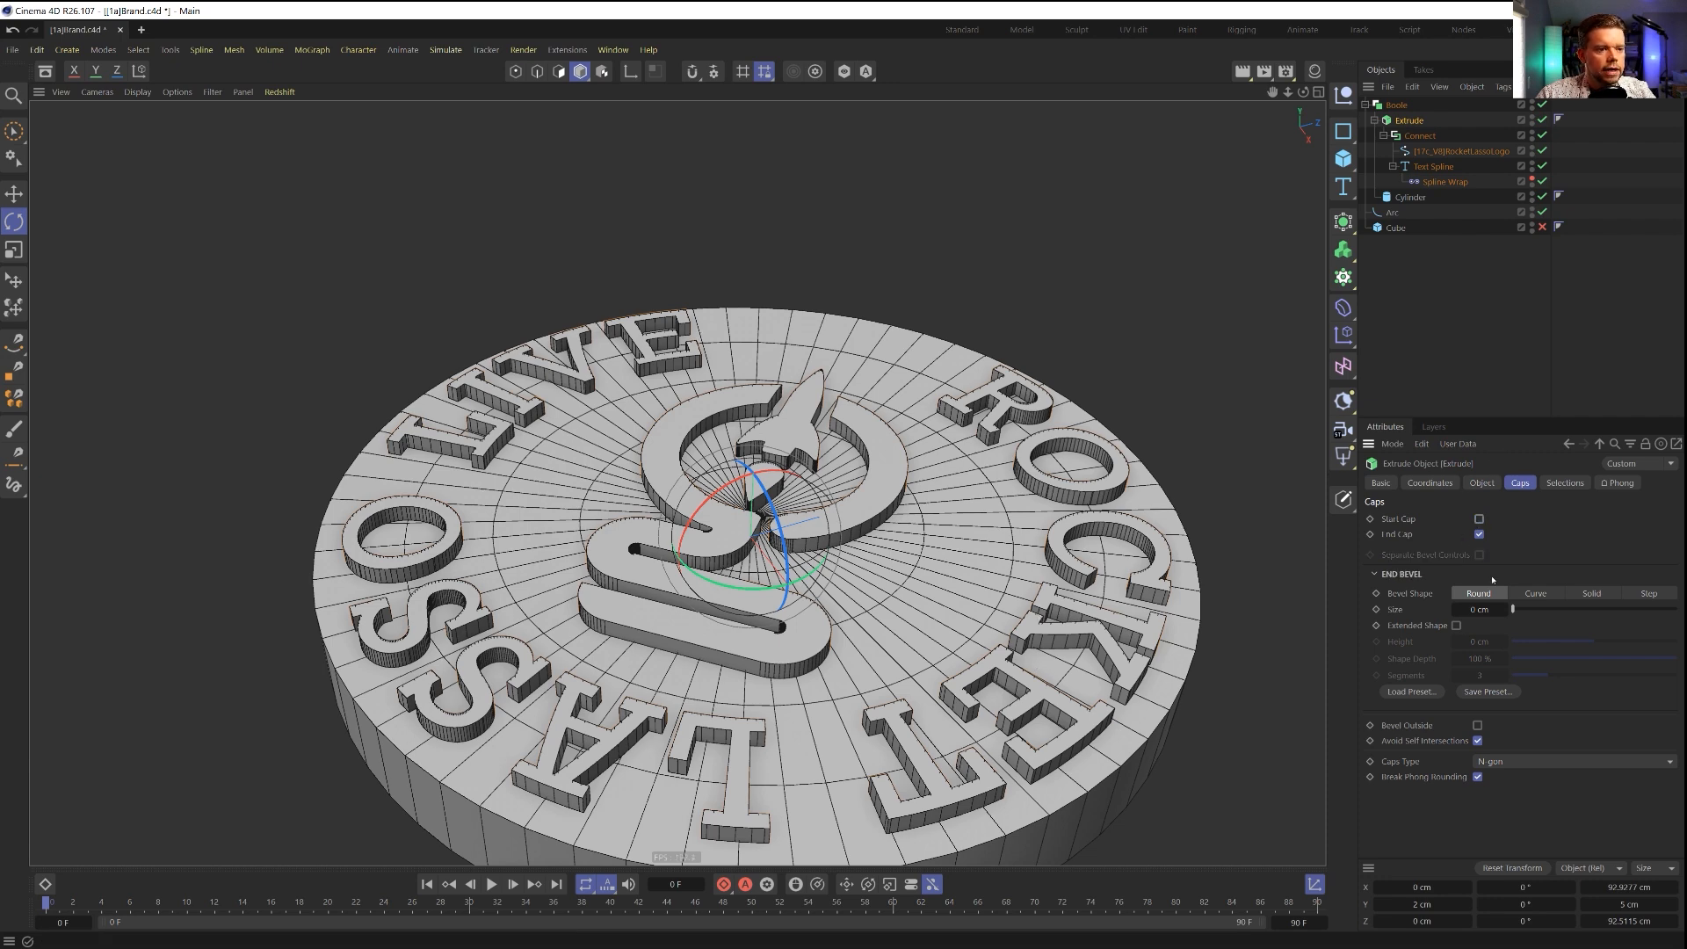
Step: Give the extrusion's end cap a round bevel with a size of 0.2 cm and 1 segment
{"action": "key", "text": "Tab"}
{"action": "type", "text": "1"}
{"action": "key", "text": "Return"}
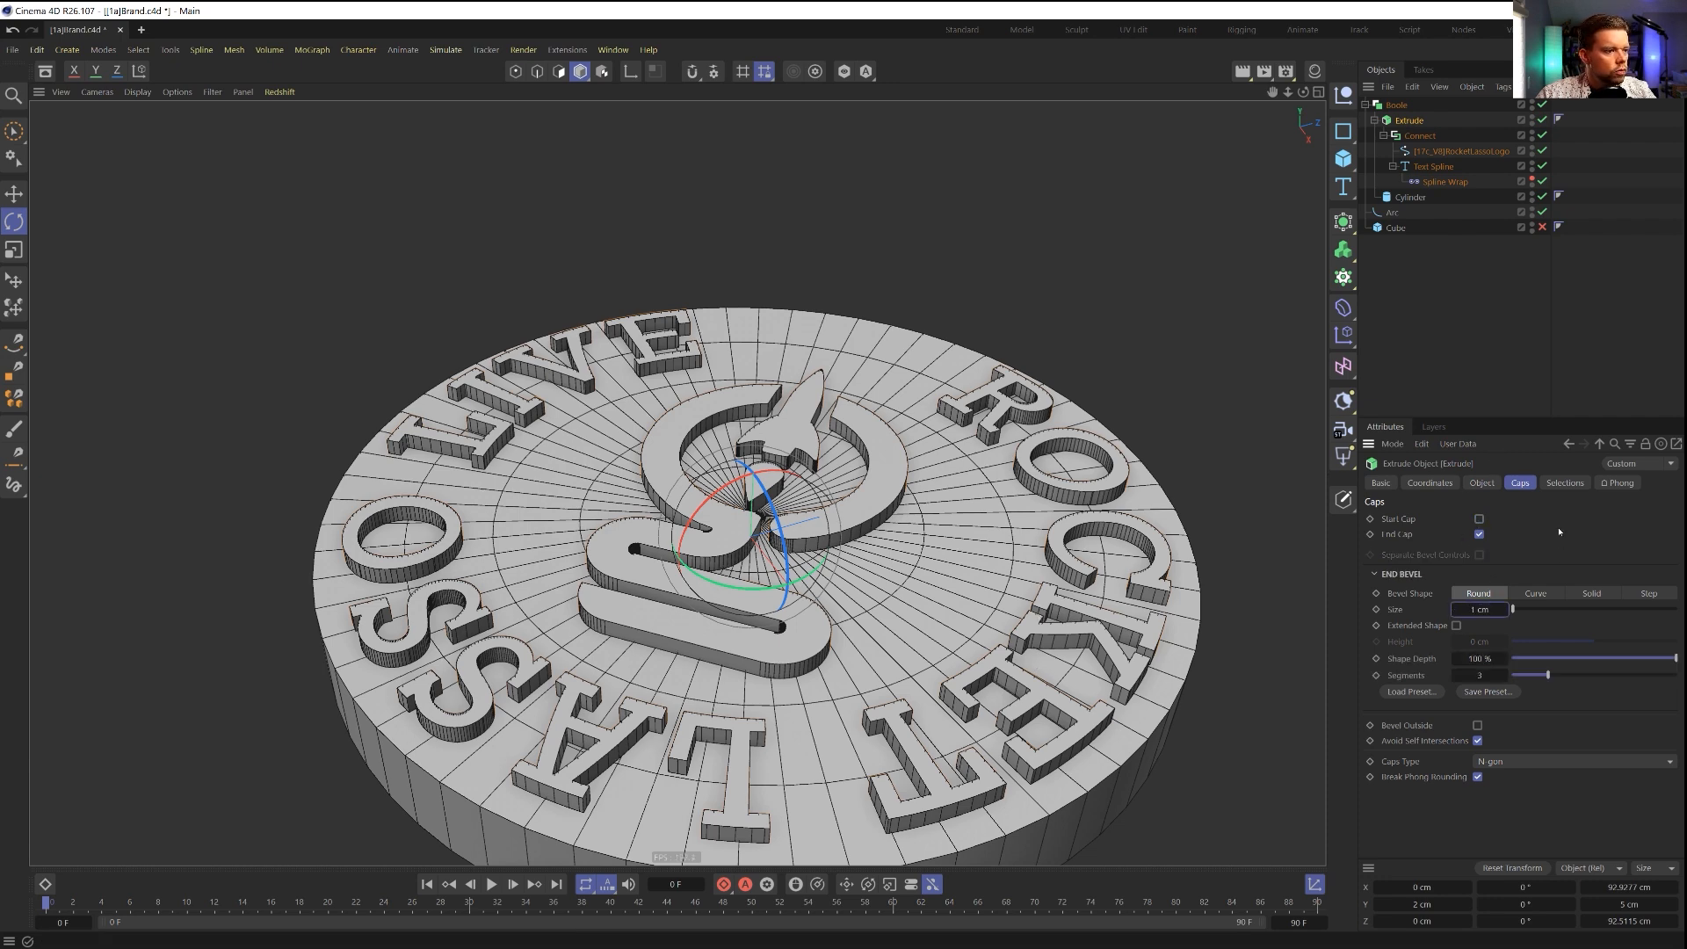
{"action": "double_click", "coordinate": [1498, 607]}
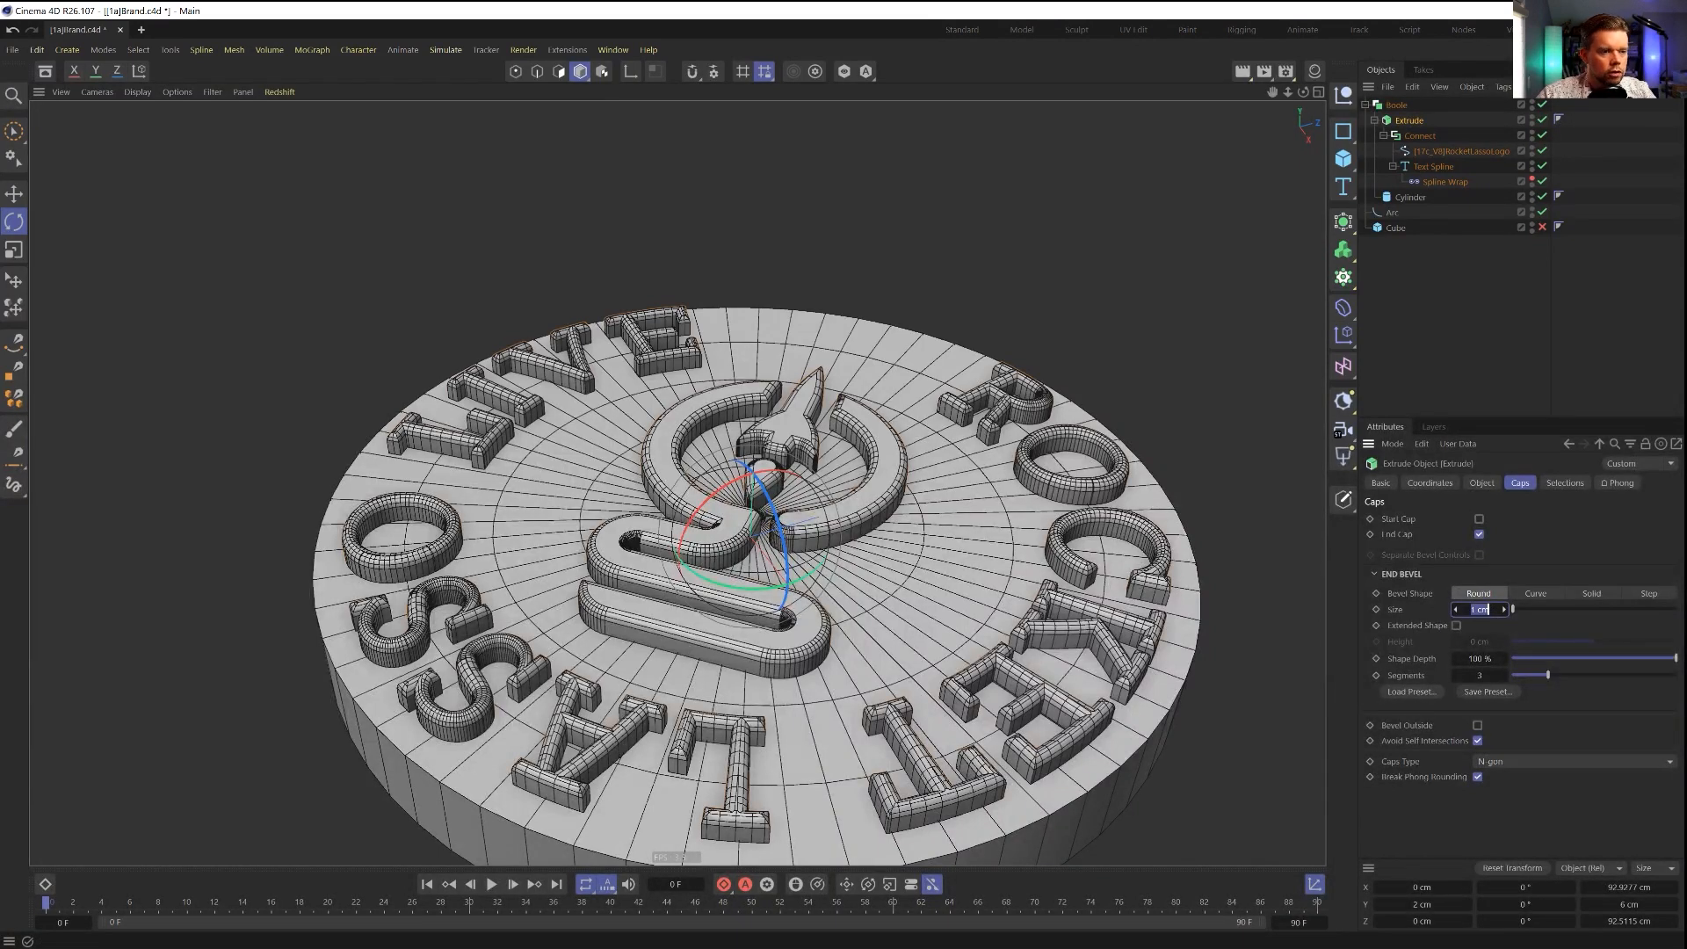
{"action": "type", "text": "0.2"}
{"action": "key", "text": "Return"}
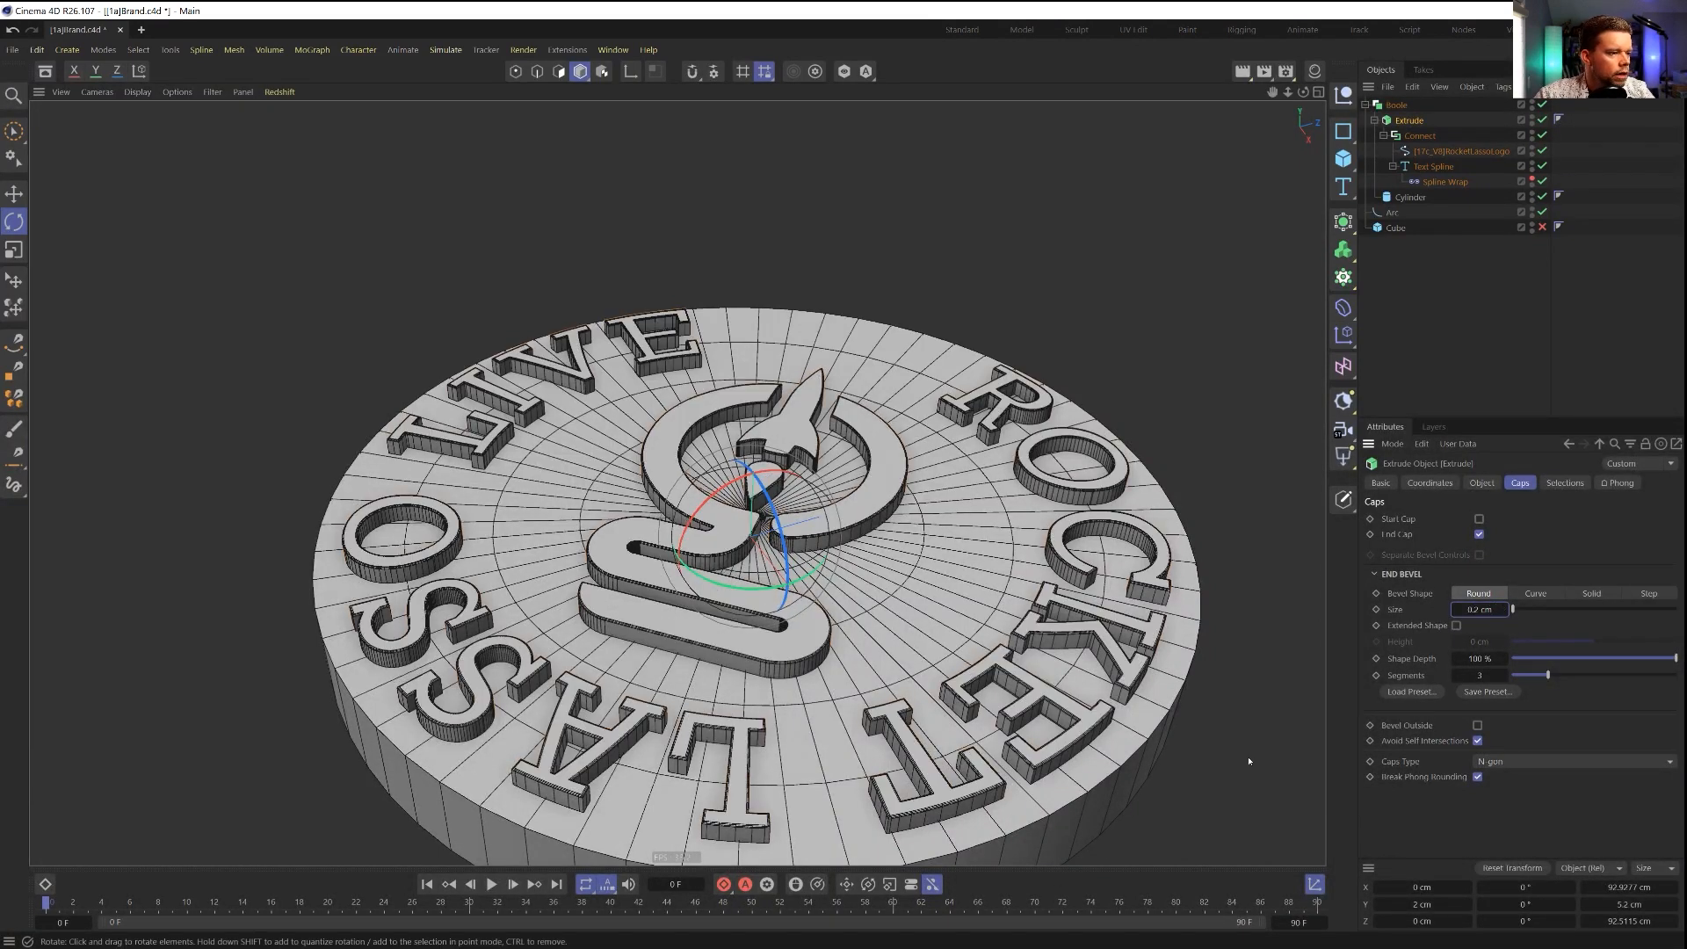
{"action": "double_click", "coordinate": [1482, 674]}
{"action": "type", "text": "1"}
{"action": "key", "text": "Return"}
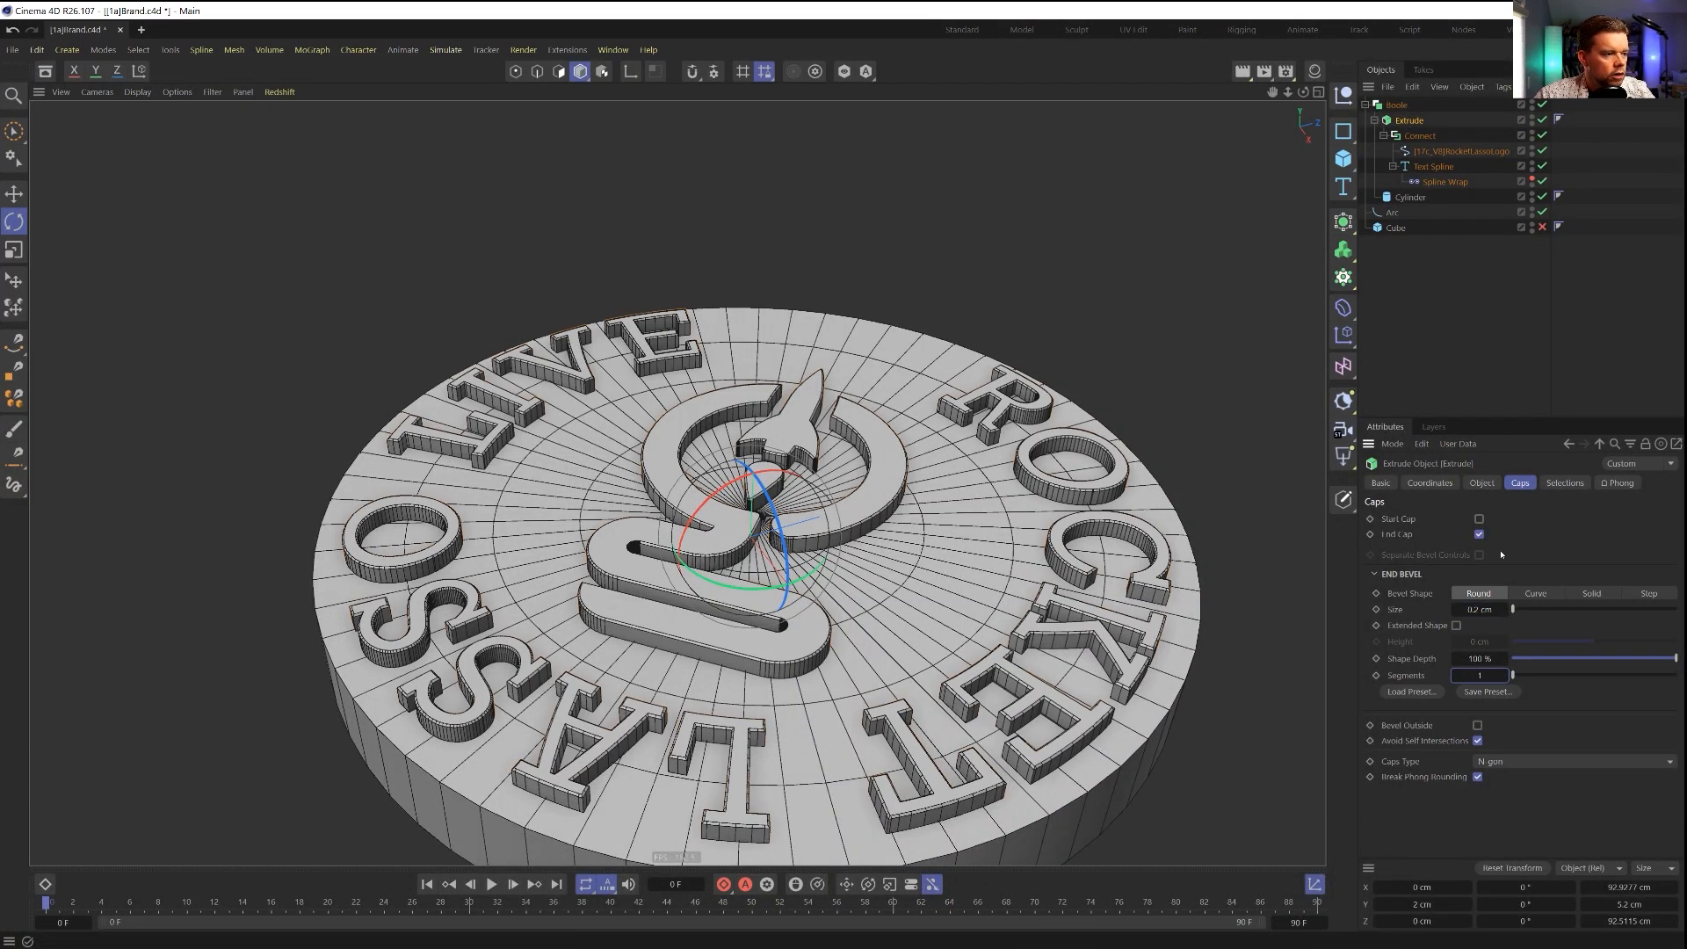
Step: Examine the bevelled edges of the raised text and logo from several angles
{"action": "right_click_drag", "start_coordinate": [918, 805], "coordinate": [1051, 760], "text": "alt"}
{"action": "left_click_drag", "start_coordinate": [1045, 757], "coordinate": [1088, 753], "text": "alt"}
{"action": "right_click_drag", "start_coordinate": [1088, 754], "coordinate": [1029, 745], "text": "alt"}
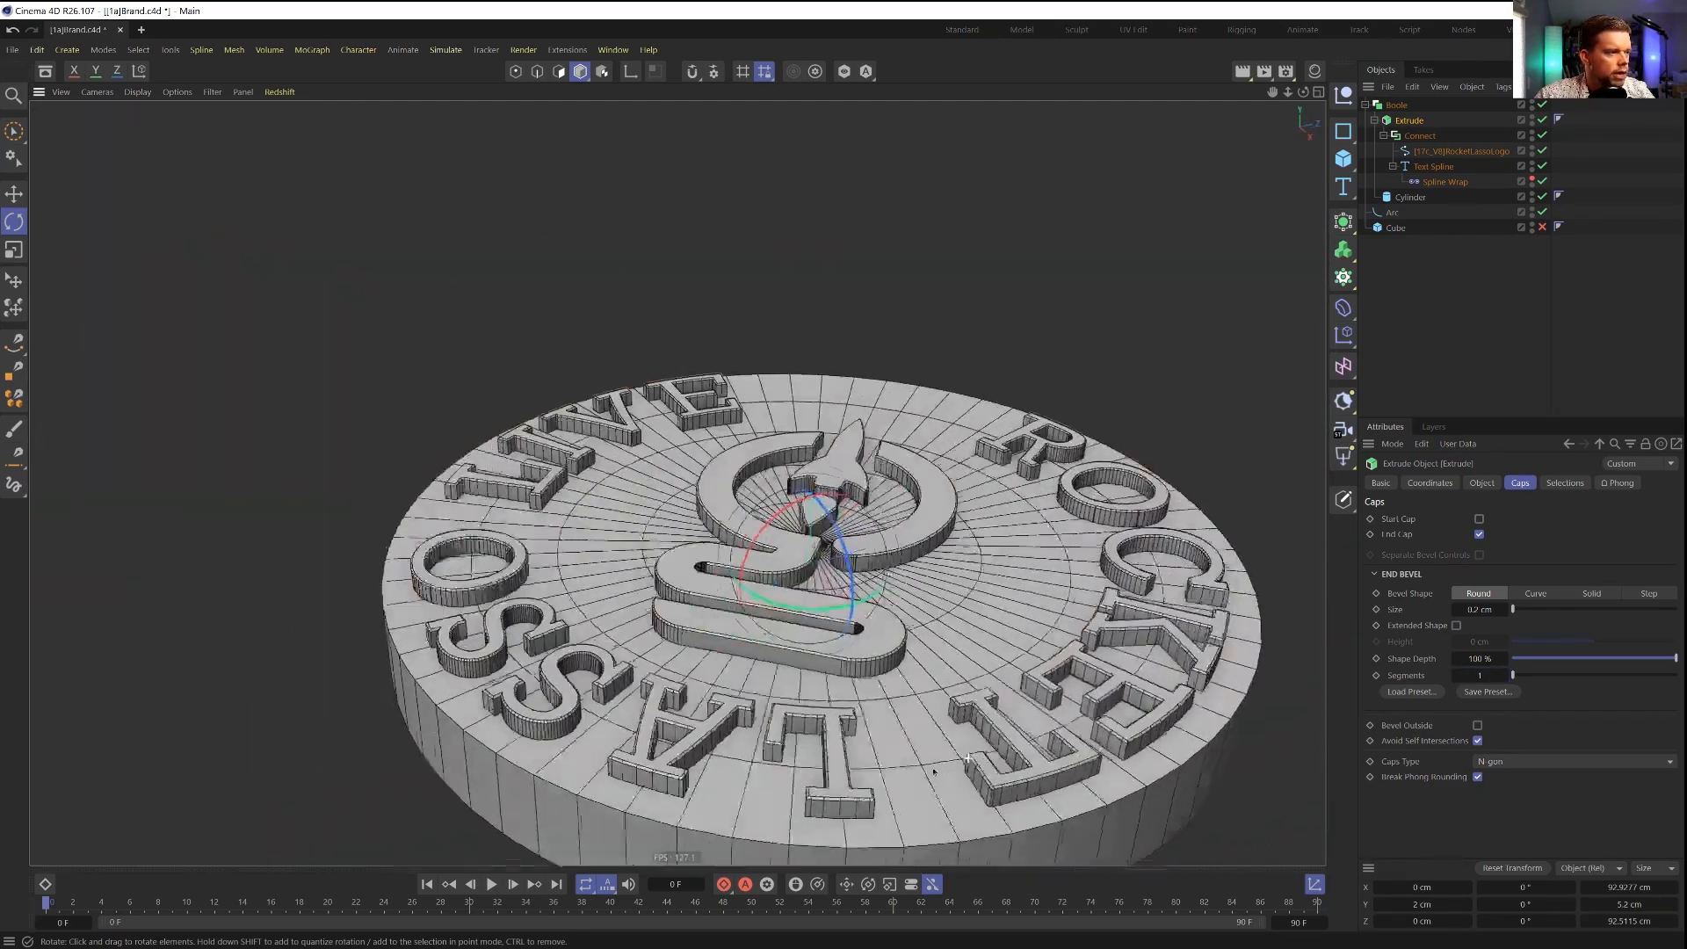
{"action": "left_click_drag", "start_coordinate": [1030, 745], "coordinate": [1010, 734], "text": "alt"}
{"action": "middle_click_drag", "start_coordinate": [1010, 734], "coordinate": [932, 779], "text": "alt"}
{"action": "left_click_drag", "start_coordinate": [933, 779], "coordinate": [934, 650], "text": "alt"}
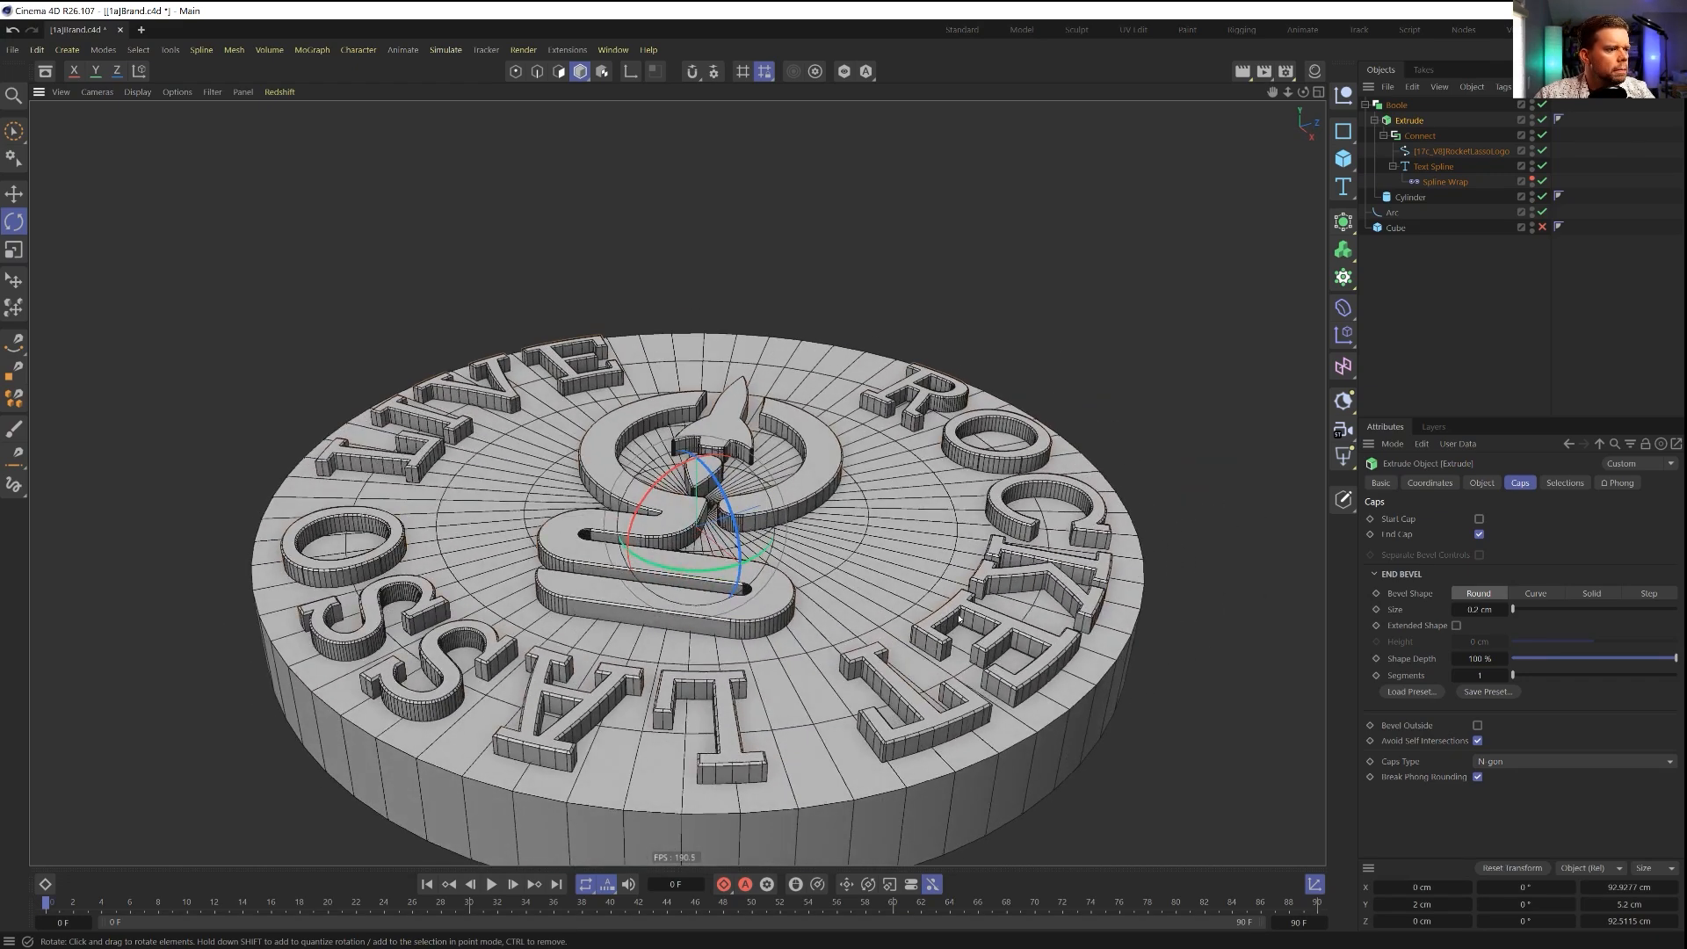
{"action": "left_click_drag", "start_coordinate": [1045, 520], "coordinate": [909, 518], "text": "alt"}
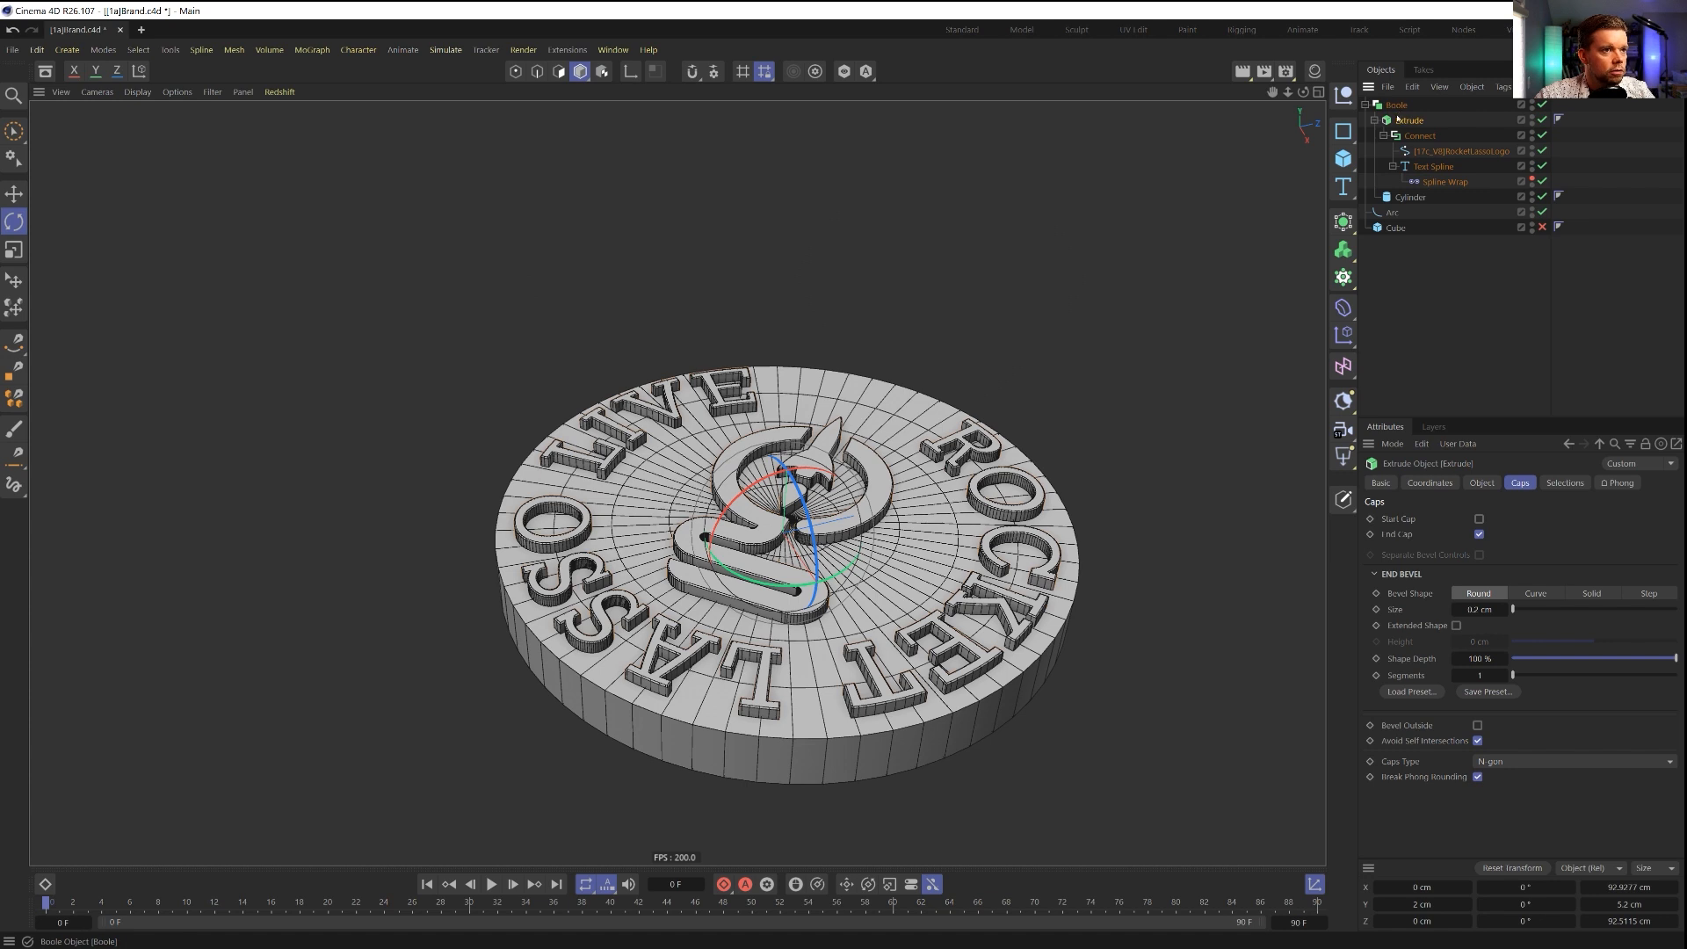
Step: Try different heights for the Extrude object and set its Y position to 1 cm
{"action": "left_click", "coordinate": [1378, 905]}
{"action": "left_click", "coordinate": [1509, 868]}
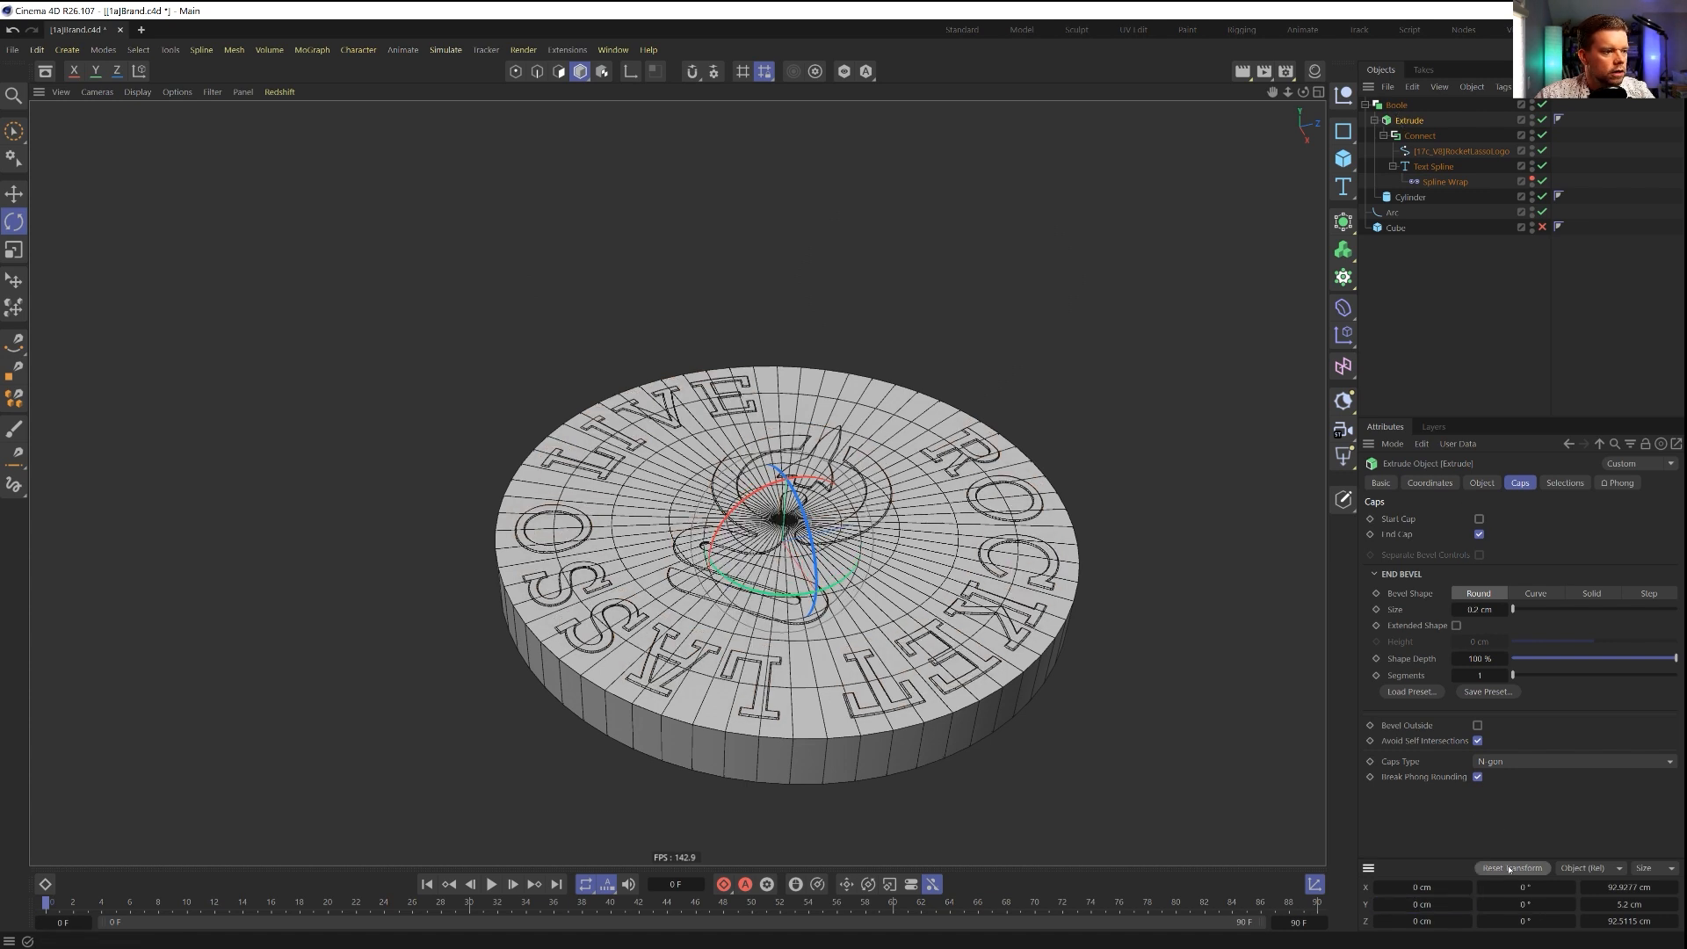
{"action": "left_click_drag", "start_coordinate": [1460, 903], "coordinate": [1477, 905]}
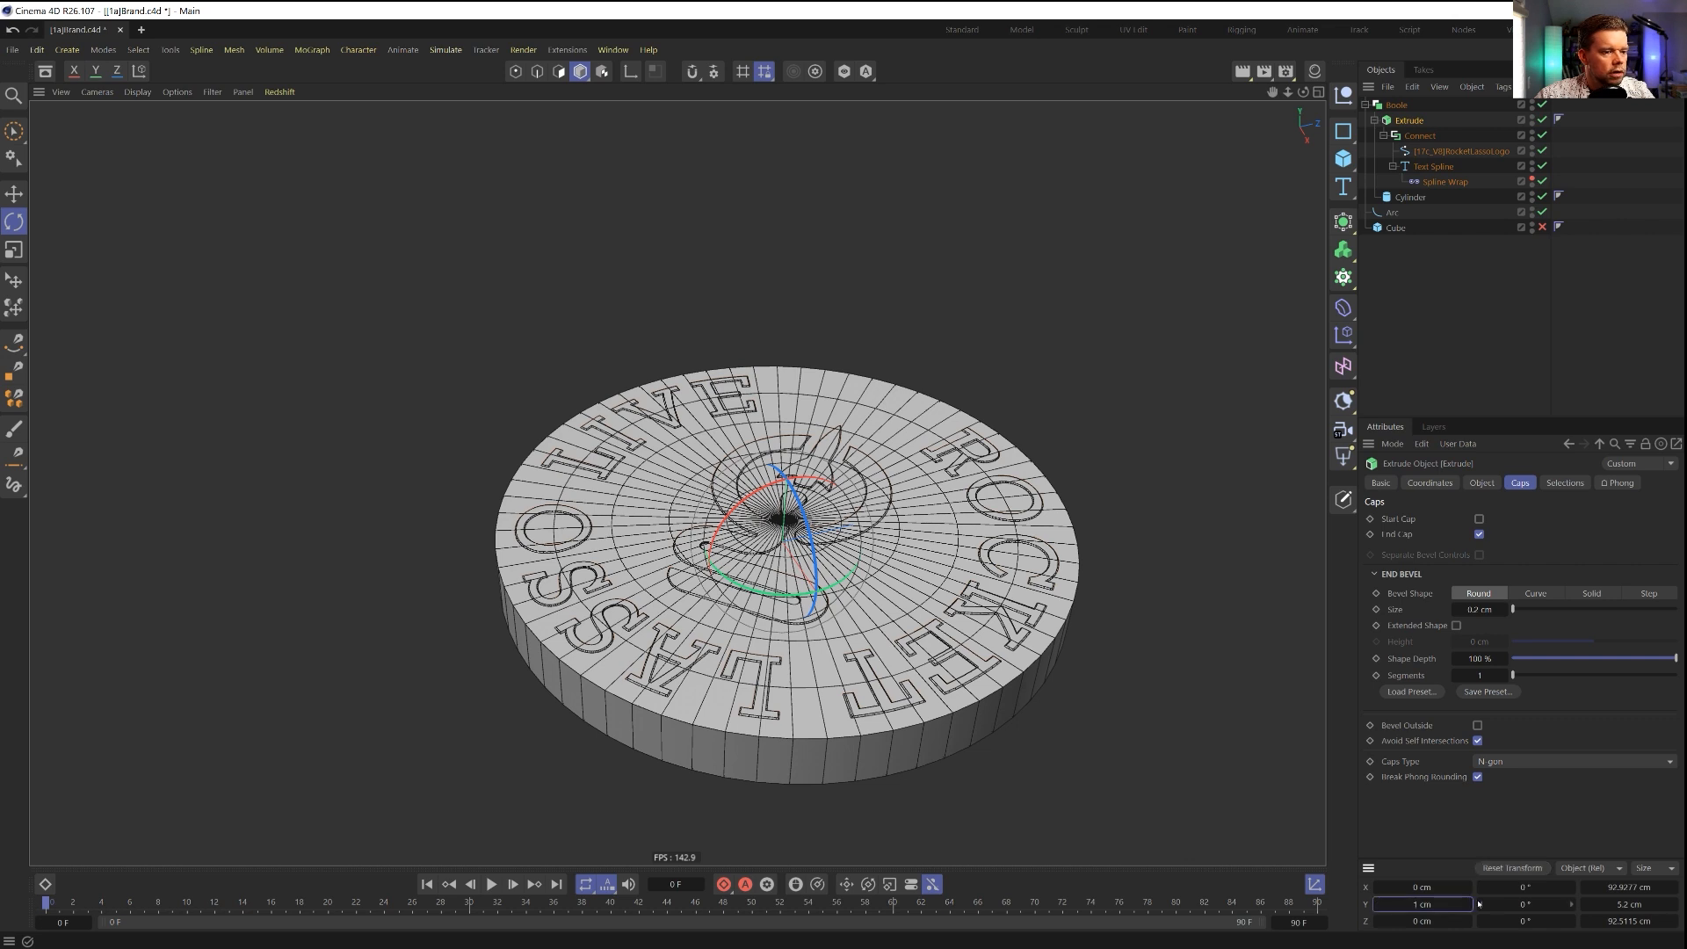
{"action": "left_click", "coordinate": [1510, 869]}
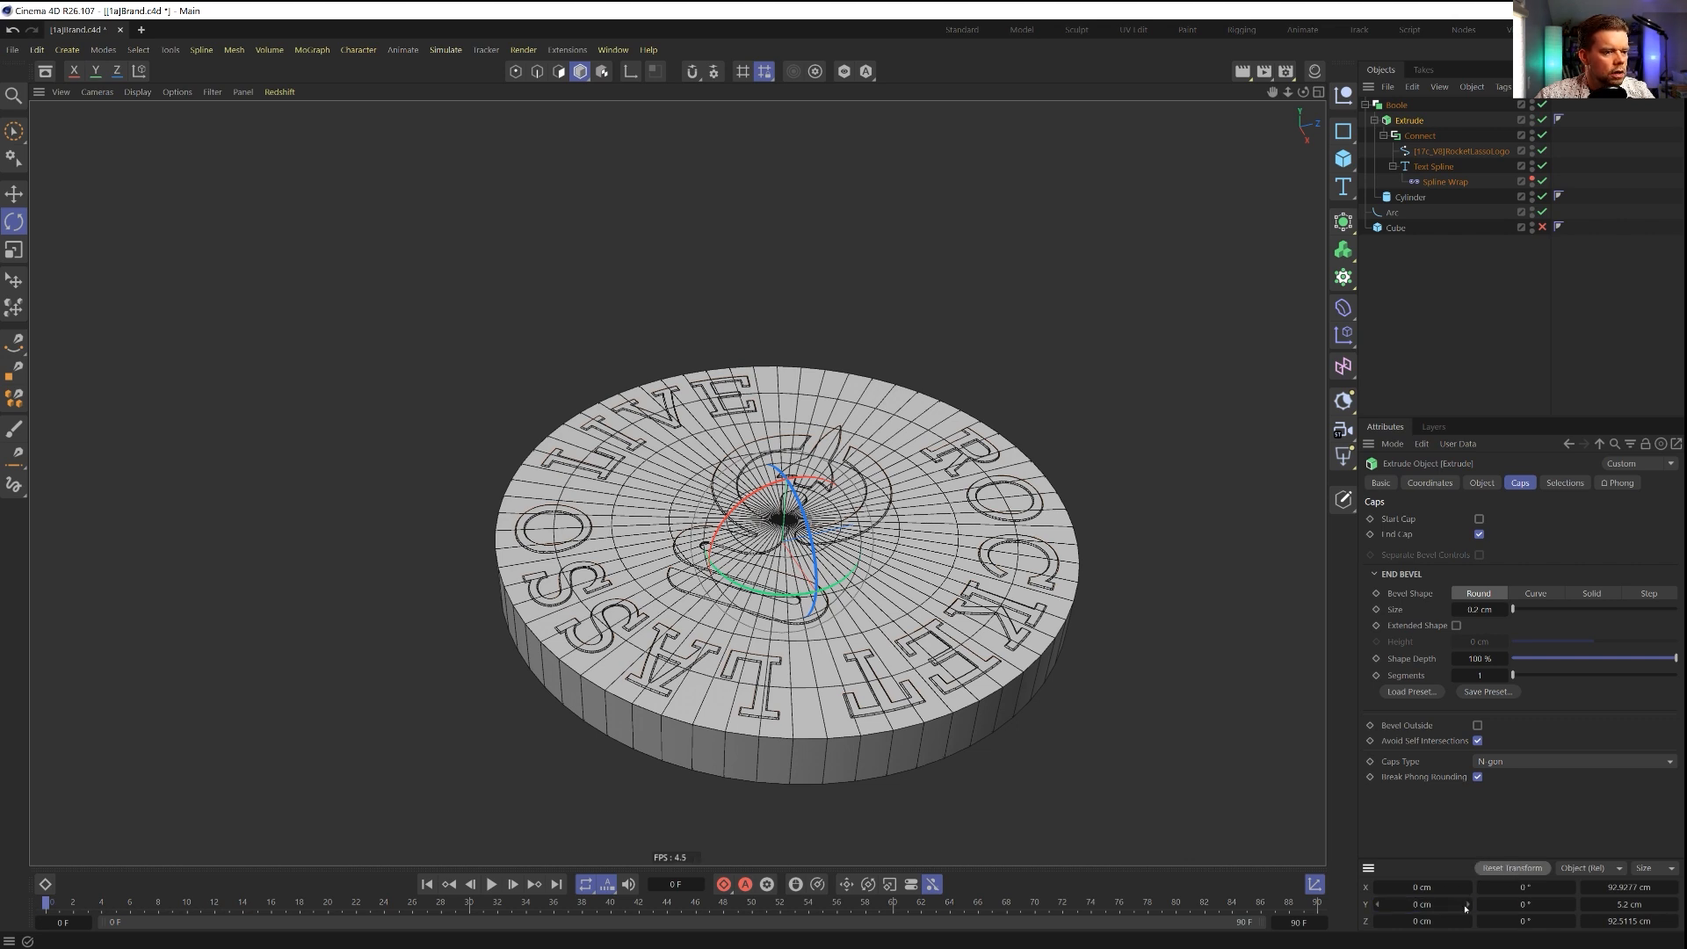
{"action": "left_click_drag", "start_coordinate": [1465, 908], "coordinate": [1468, 904]}
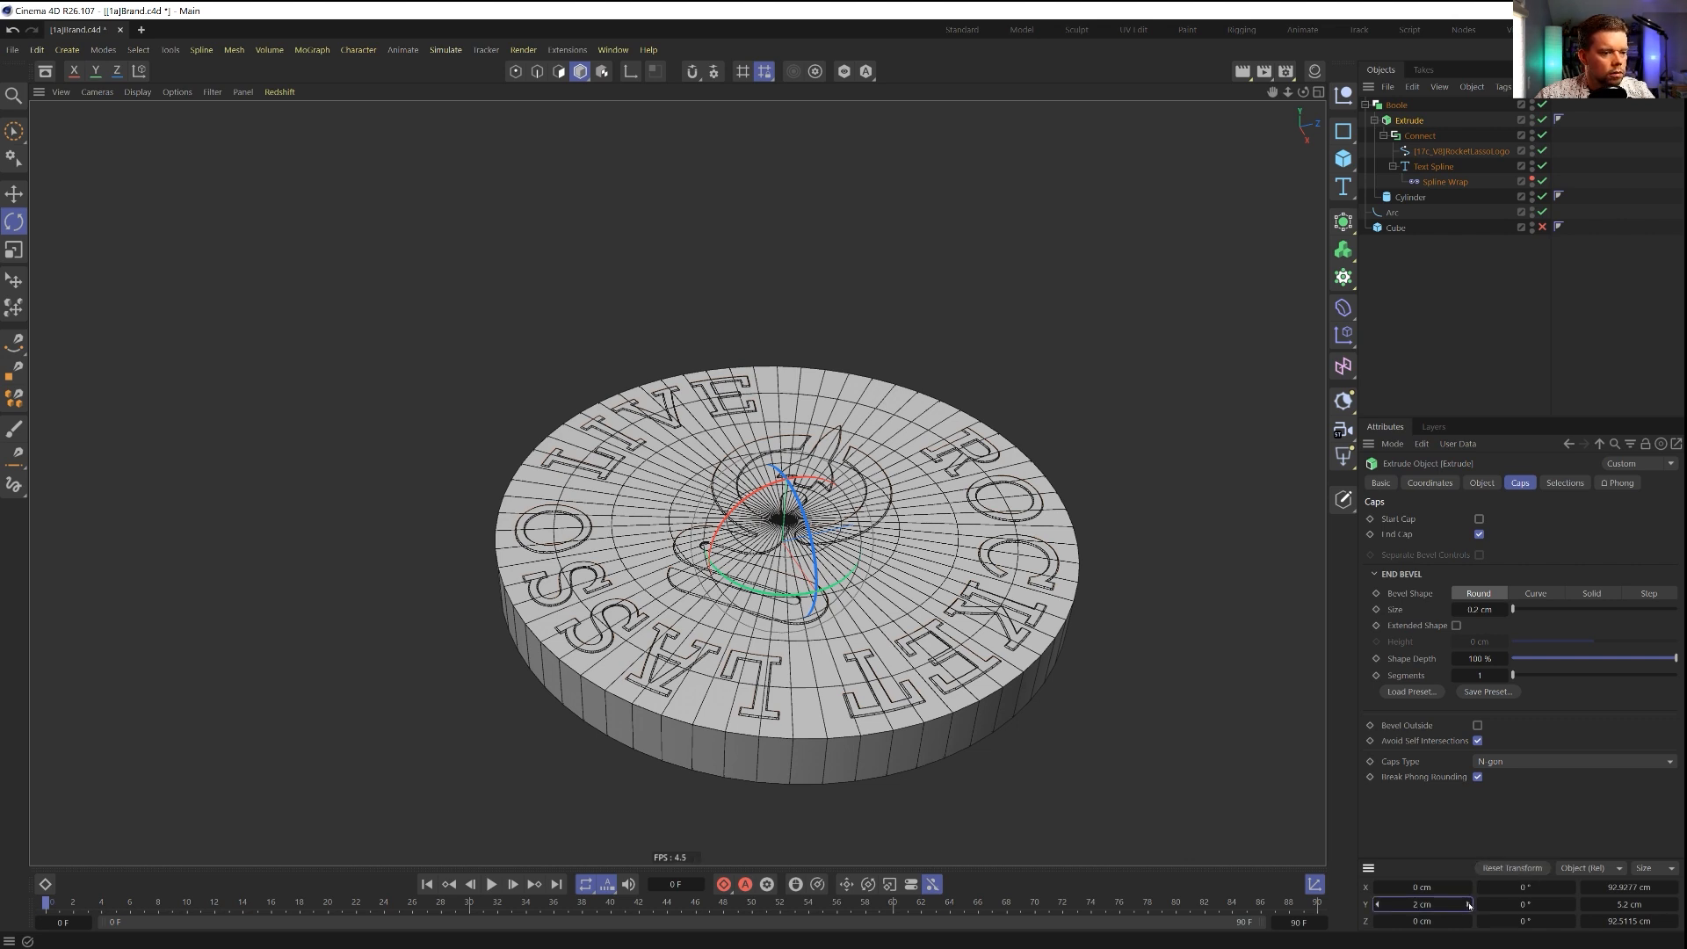
{"action": "left_click", "coordinate": [1509, 869]}
{"action": "left_click", "coordinate": [1466, 902]}
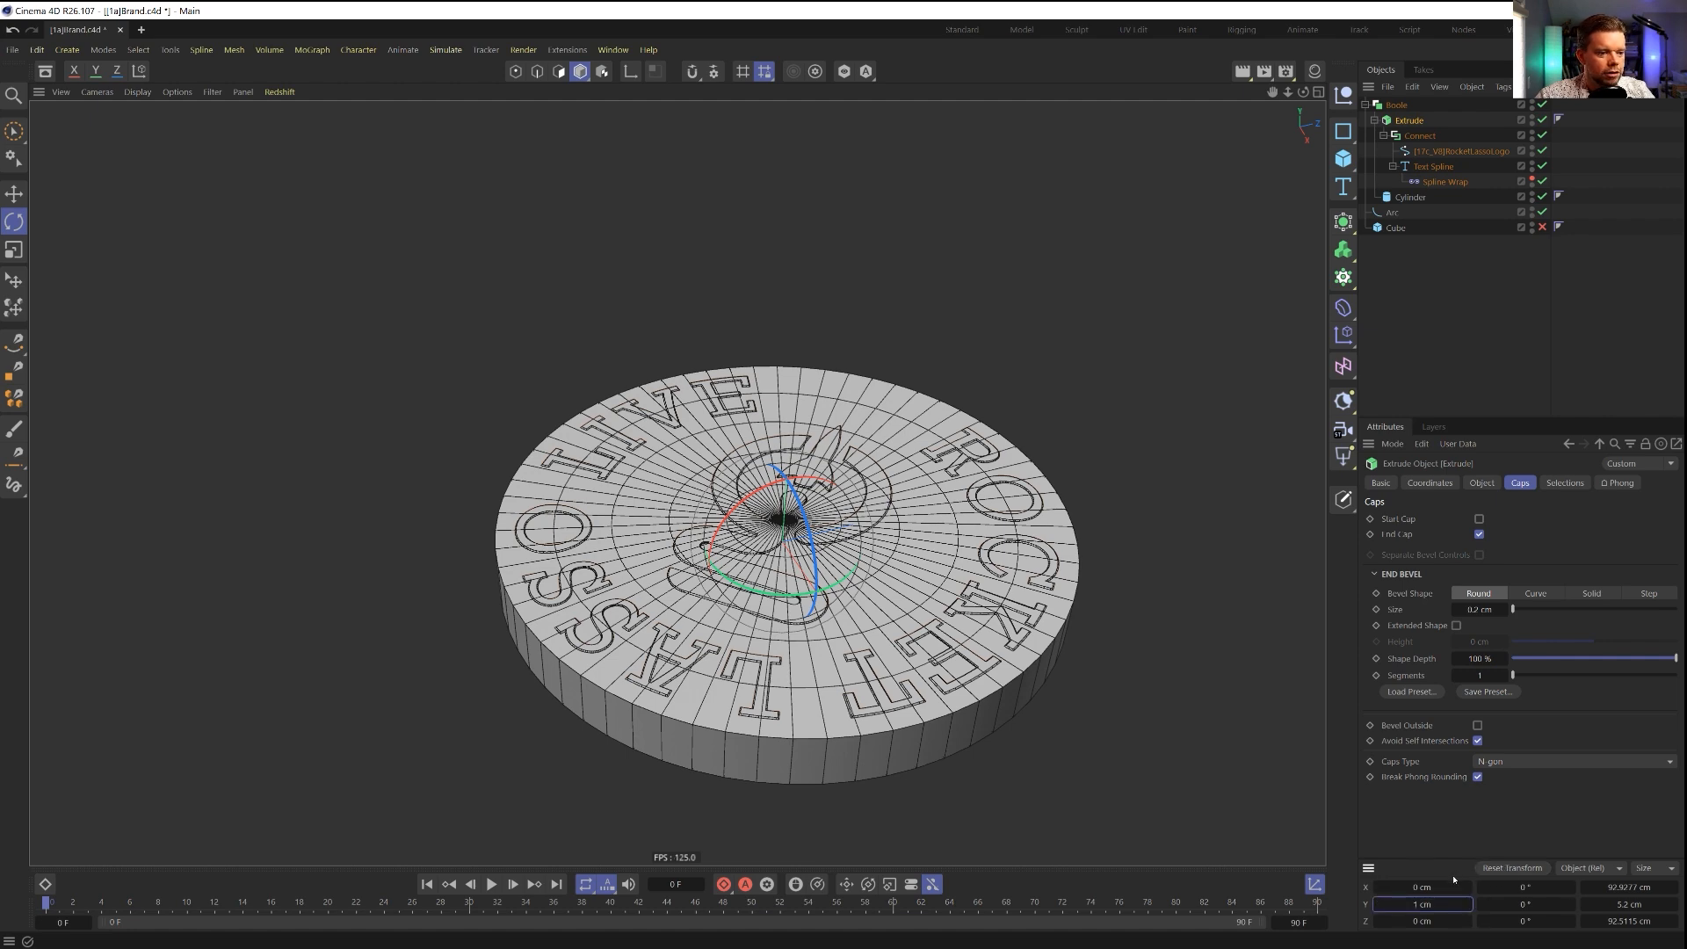
Step: Turn the Extrude's start cap back on and enable separate bevel controls, checking the inside of the stamp
{"action": "scroll", "coordinate": [966, 651], "scroll_direction": "up", "scroll_amount": 6}
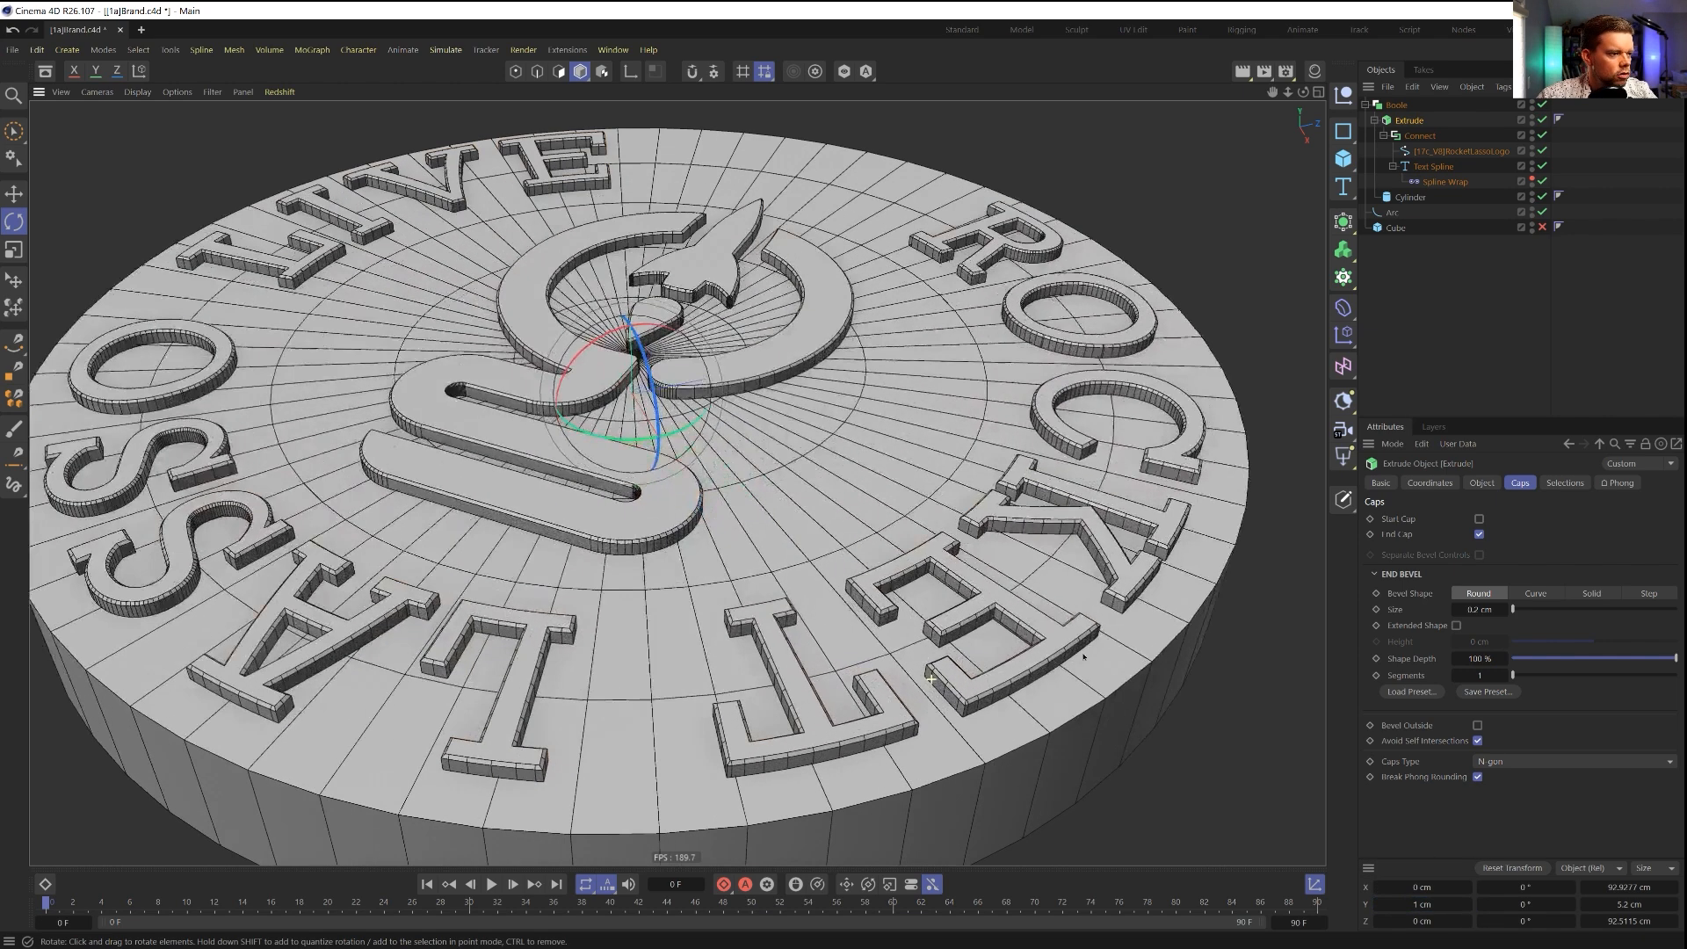
{"action": "left_click_drag", "start_coordinate": [966, 652], "coordinate": [968, 586], "text": "alt"}
{"action": "right_click_drag", "start_coordinate": [880, 738], "coordinate": [1312, 626], "text": "alt"}
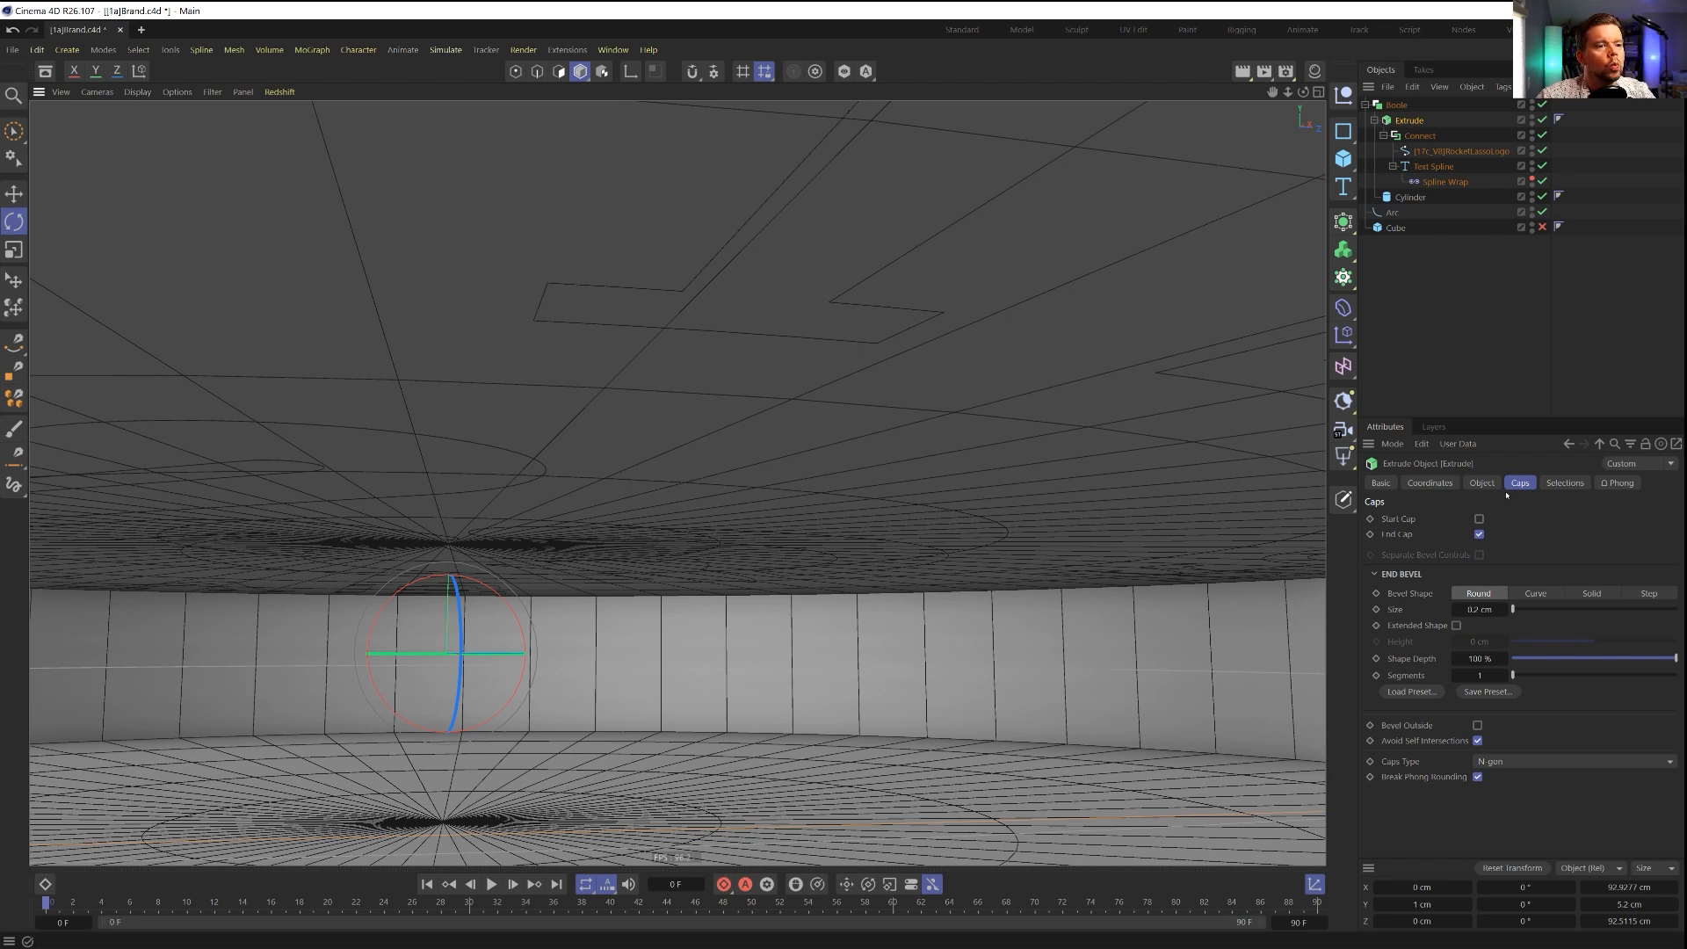
{"action": "left_click", "coordinate": [1480, 519]}
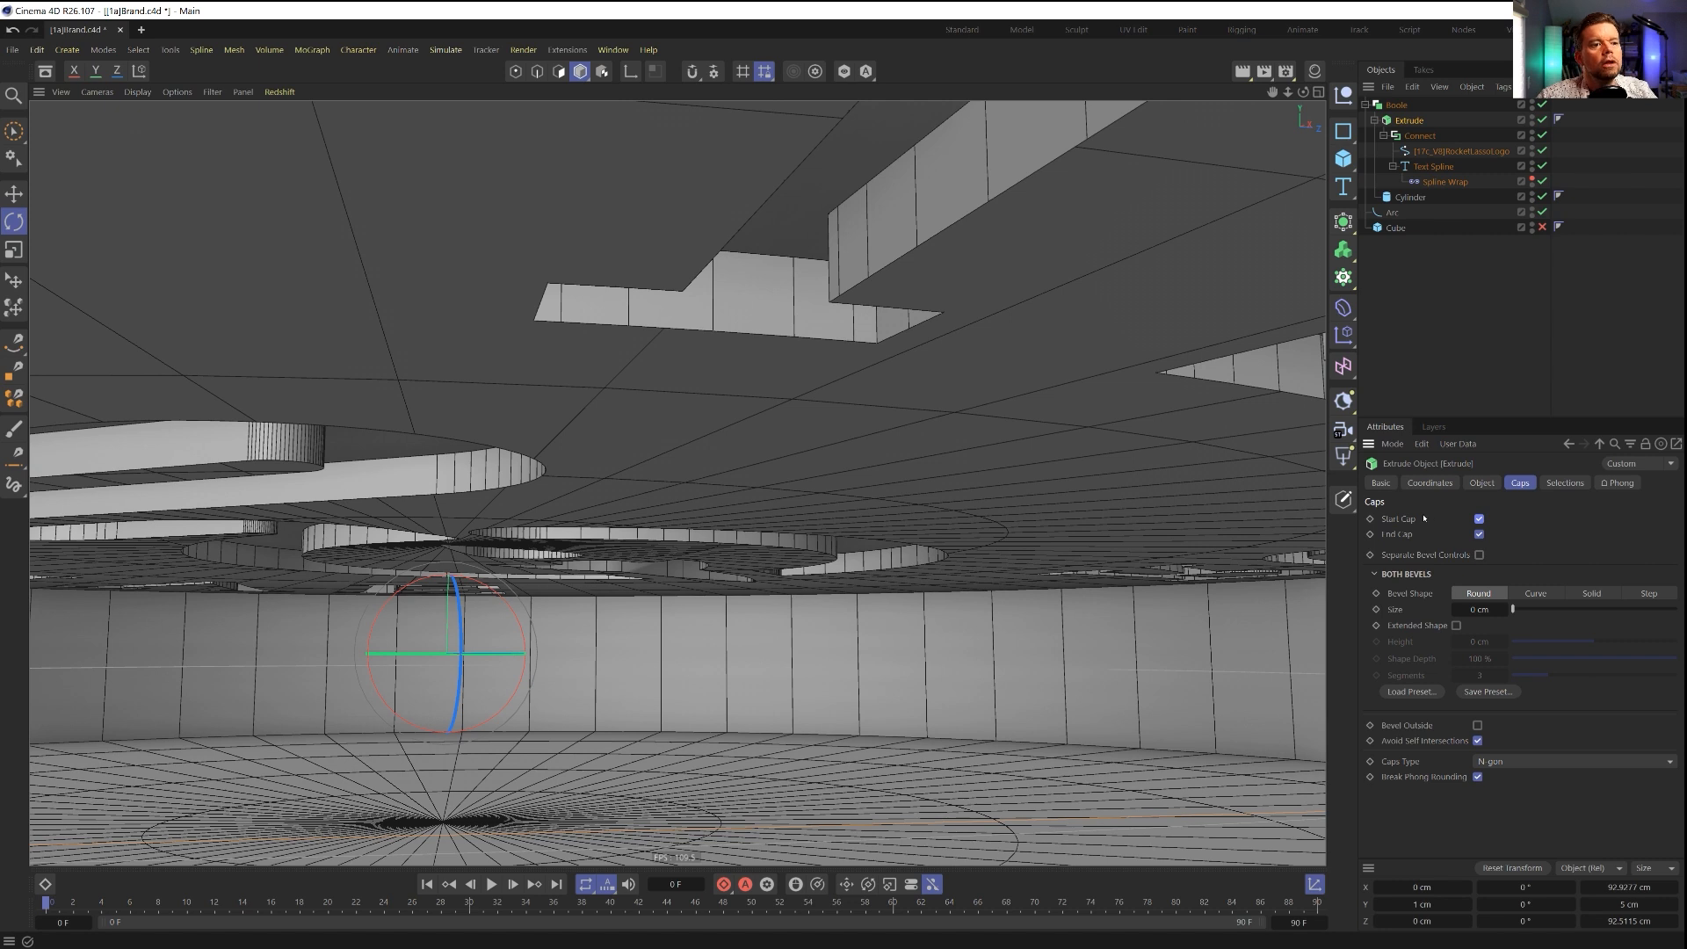
{"action": "left_click", "coordinate": [1479, 554]}
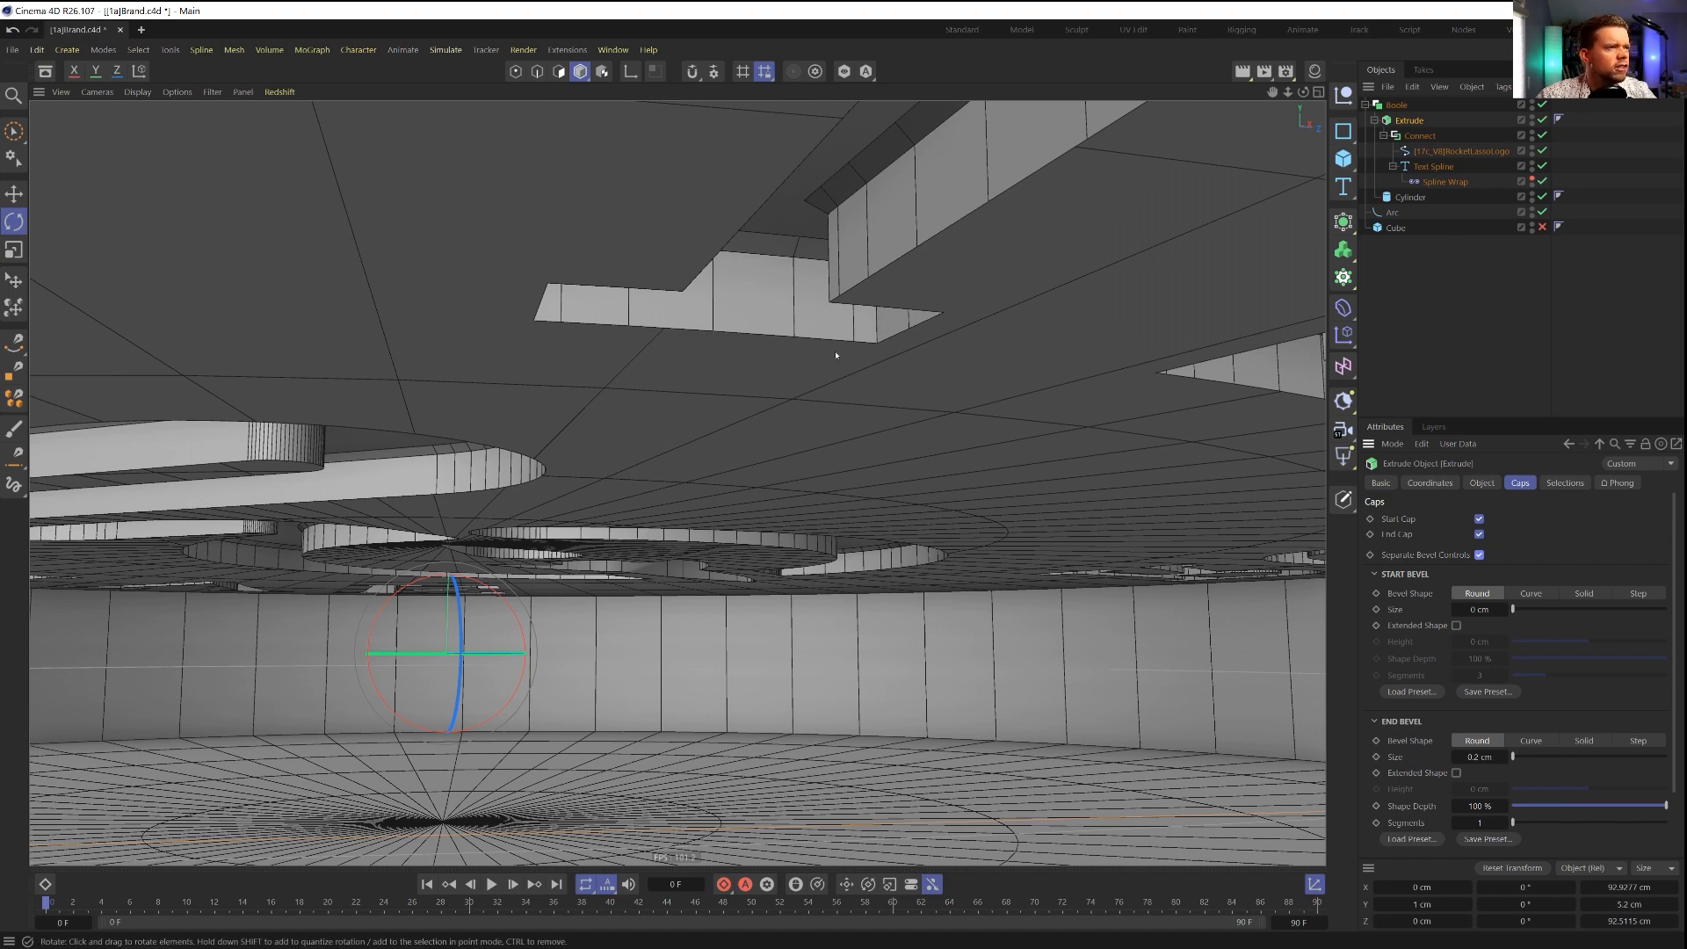
Step: Try an intermediate point angle of 10° on the Text Spline
{"action": "left_click_drag", "start_coordinate": [835, 355], "coordinate": [855, 497], "text": "alt"}
{"action": "scroll", "coordinate": [900, 456], "scroll_direction": "down", "scroll_amount": 8}
{"action": "right_click_drag", "start_coordinate": [855, 497], "coordinate": [795, 510], "text": "alt"}
{"action": "left_click_drag", "start_coordinate": [795, 509], "coordinate": [795, 533], "text": "alt"}
{"action": "right_click_drag", "start_coordinate": [795, 533], "coordinate": [867, 488], "text": "alt"}
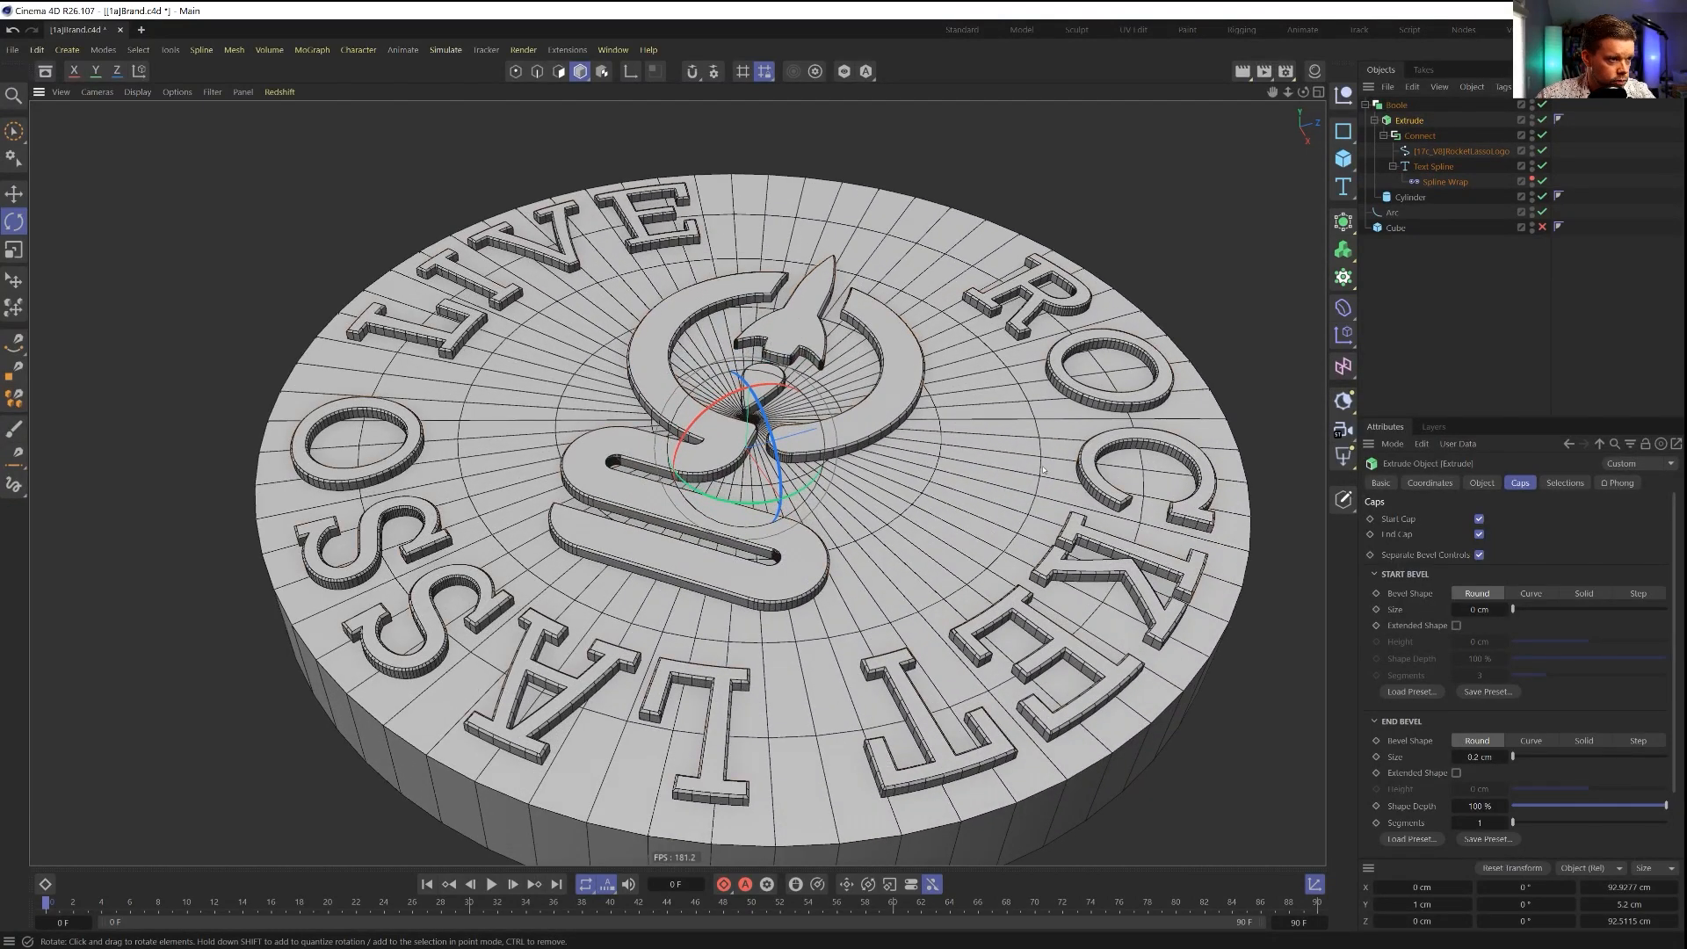
{"action": "left_click", "coordinate": [1431, 166]}
{"action": "left_click", "coordinate": [1487, 774]}
{"action": "type", "text": "1"}
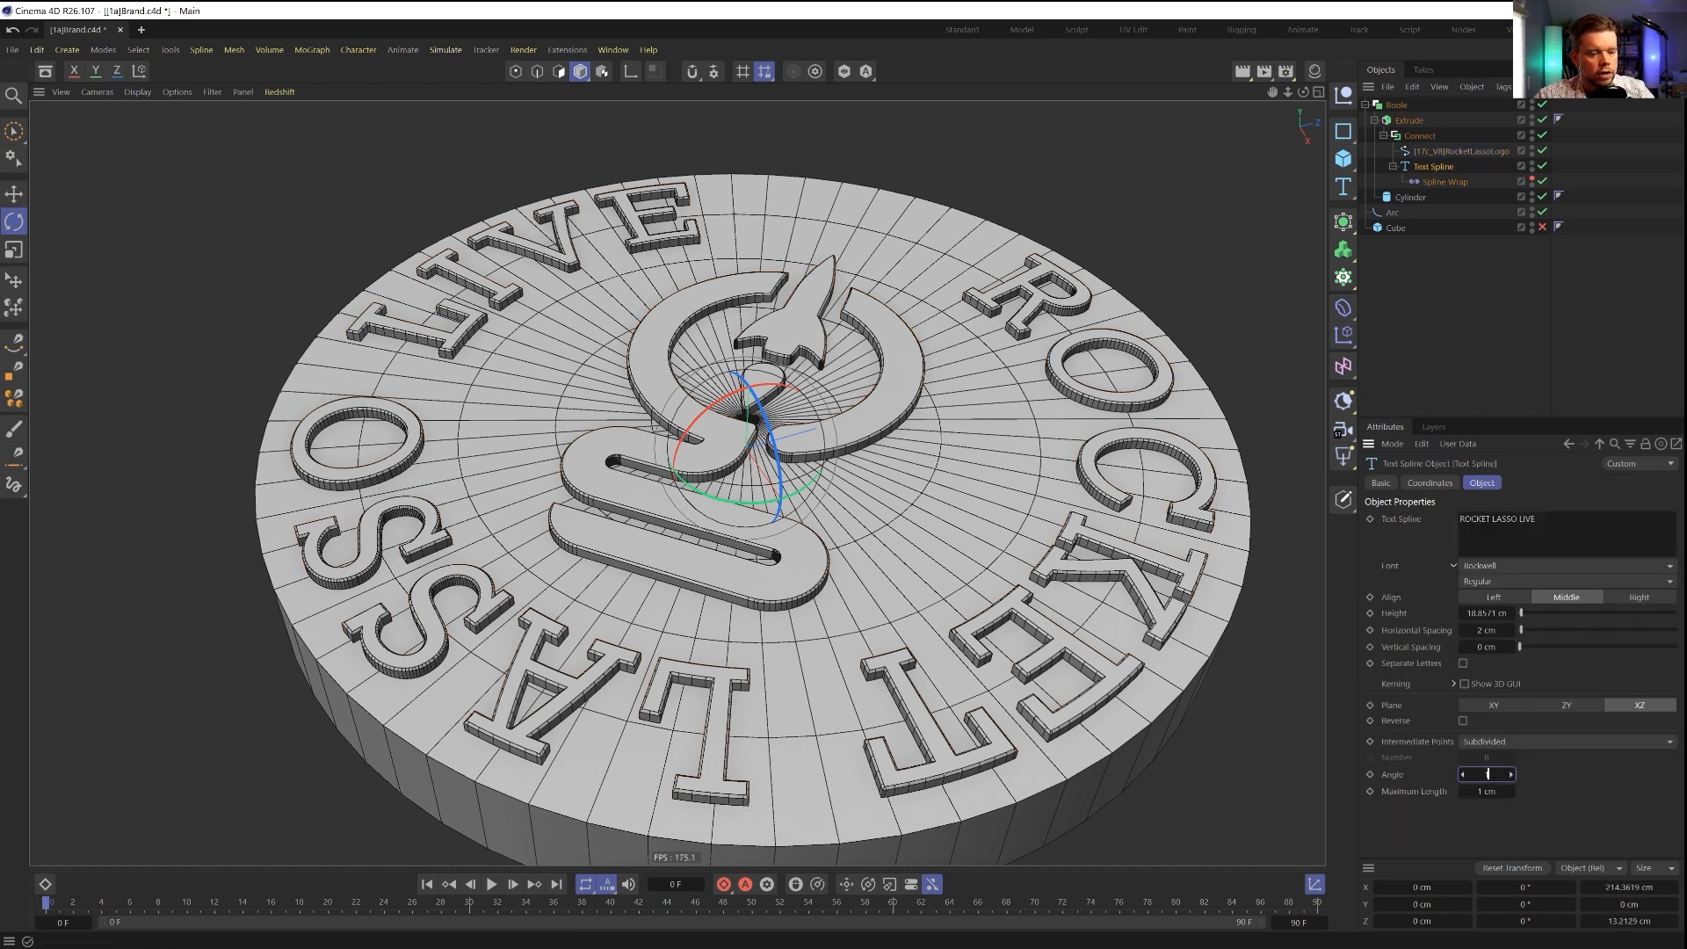
{"action": "type", "text": "0"}
{"action": "key", "text": "Return"}
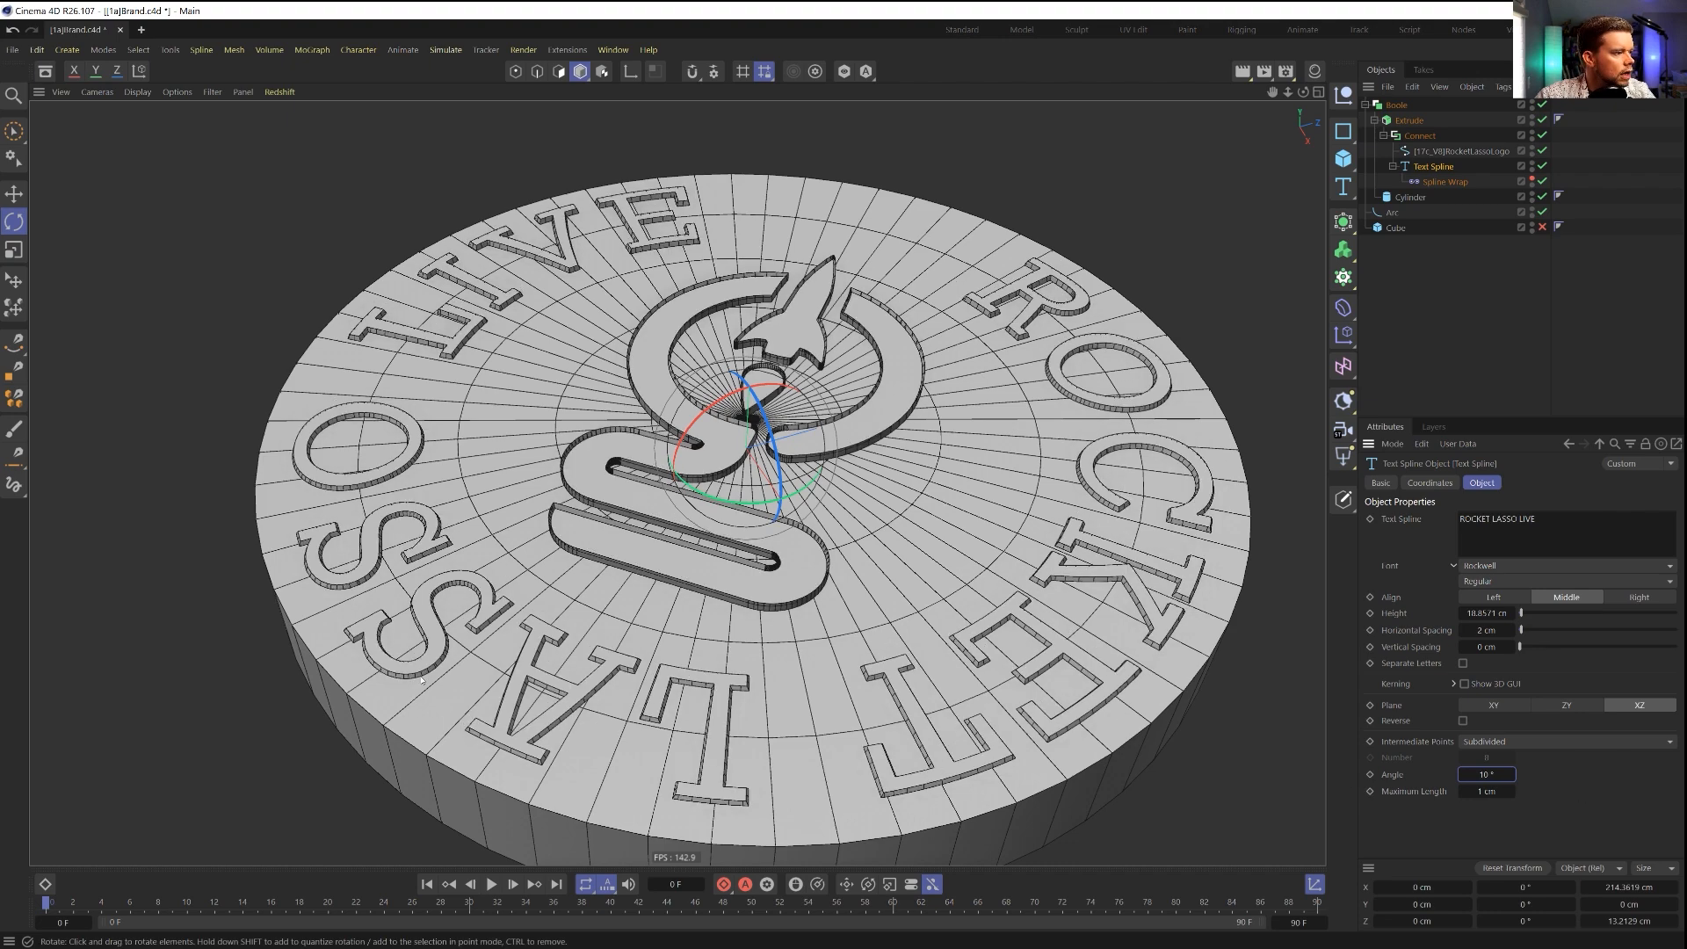
Step: Try a 6° intermediate point angle on the Text Spline and return it to 5°
{"action": "left_click_drag", "start_coordinate": [1022, 655], "coordinate": [821, 460], "text": "alt"}
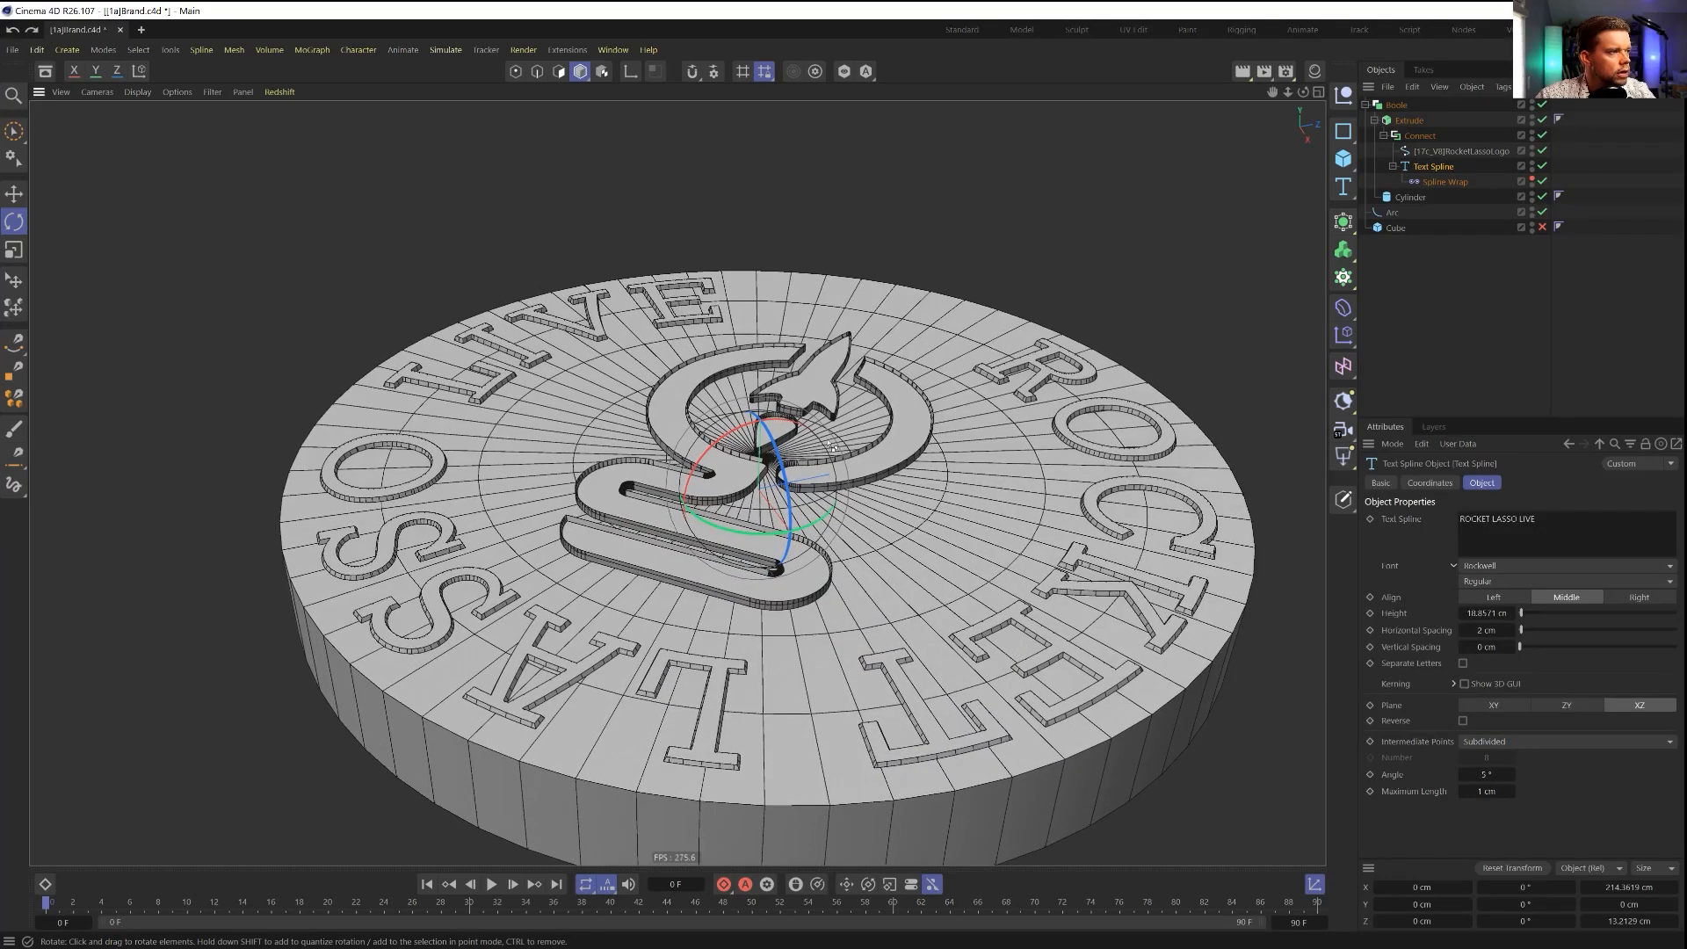
{"action": "left_click_drag", "start_coordinate": [833, 449], "coordinate": [755, 523], "text": "alt"}
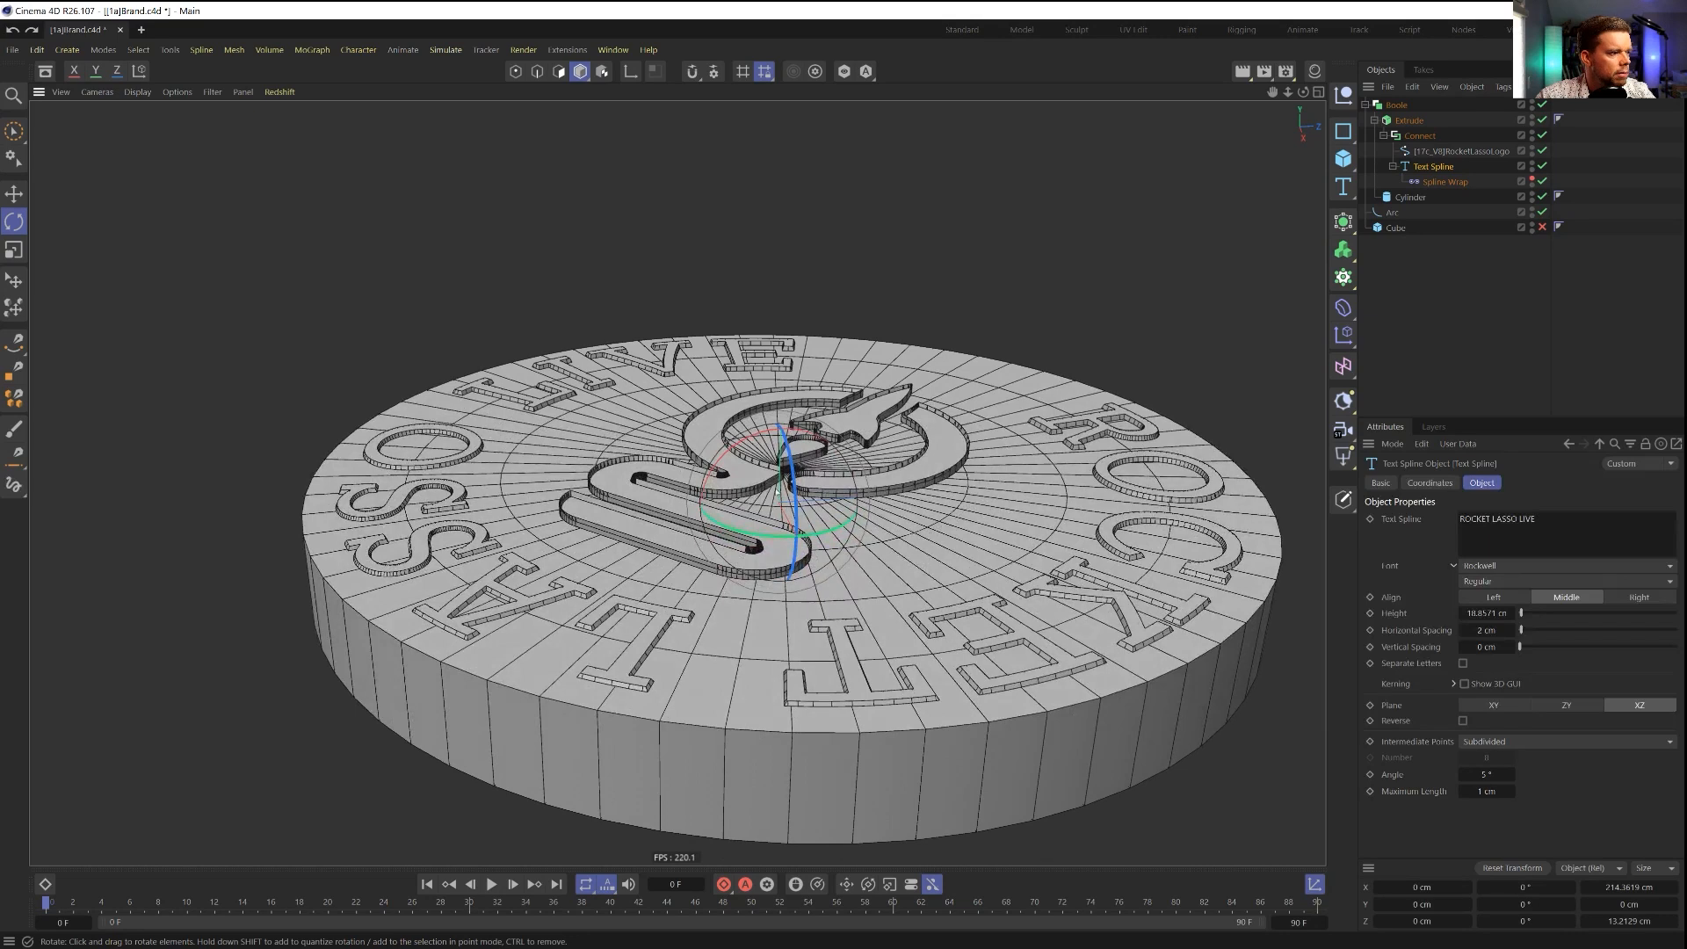
{"action": "left_click", "coordinate": [1489, 773]}
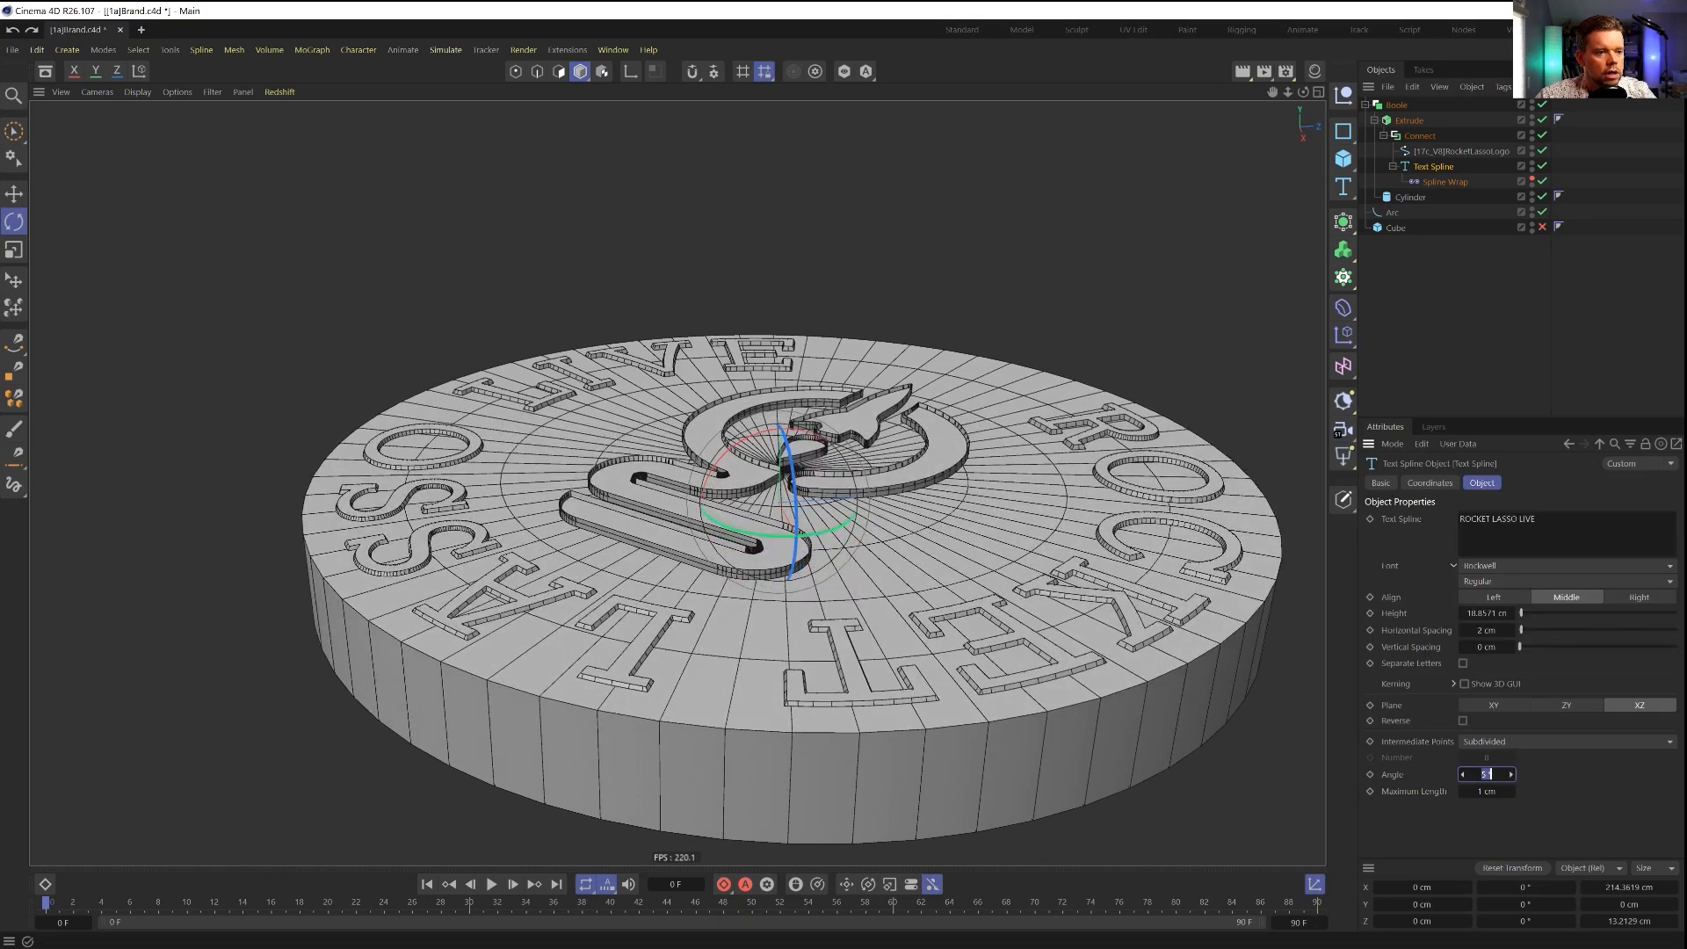
{"action": "type", "text": "6"}
{"action": "key", "text": "Return"}
{"action": "left_click", "coordinate": [1462, 776]}
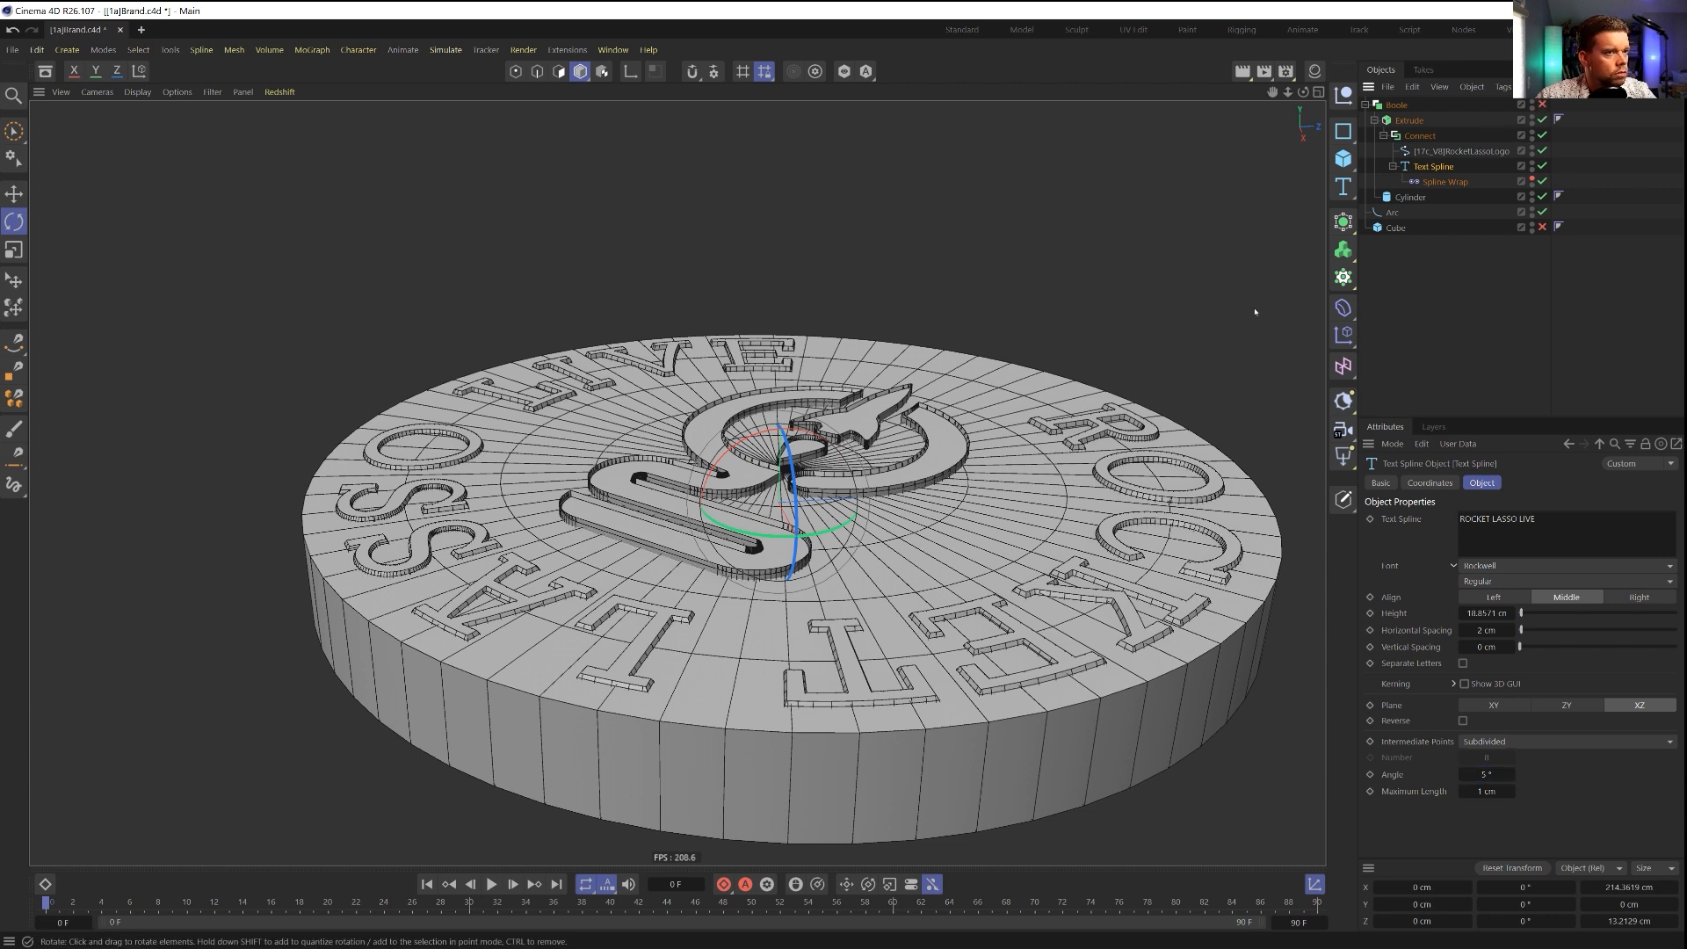
Step: Disable the Boole, toggle the Extrude off and on, and inspect its letters and logo up close
{"action": "left_click", "coordinate": [1541, 120]}
{"action": "mouse_move", "coordinate": [1017, 528]}
{"action": "left_mouse_down", "text": "alt"}
{"action": "mouse_move", "coordinate": [1025, 469]}
{"action": "mouse_move", "coordinate": [1017, 528]}
{"action": "left_mouse_up", "text": "alt"}
{"action": "left_click", "coordinate": [1542, 120]}
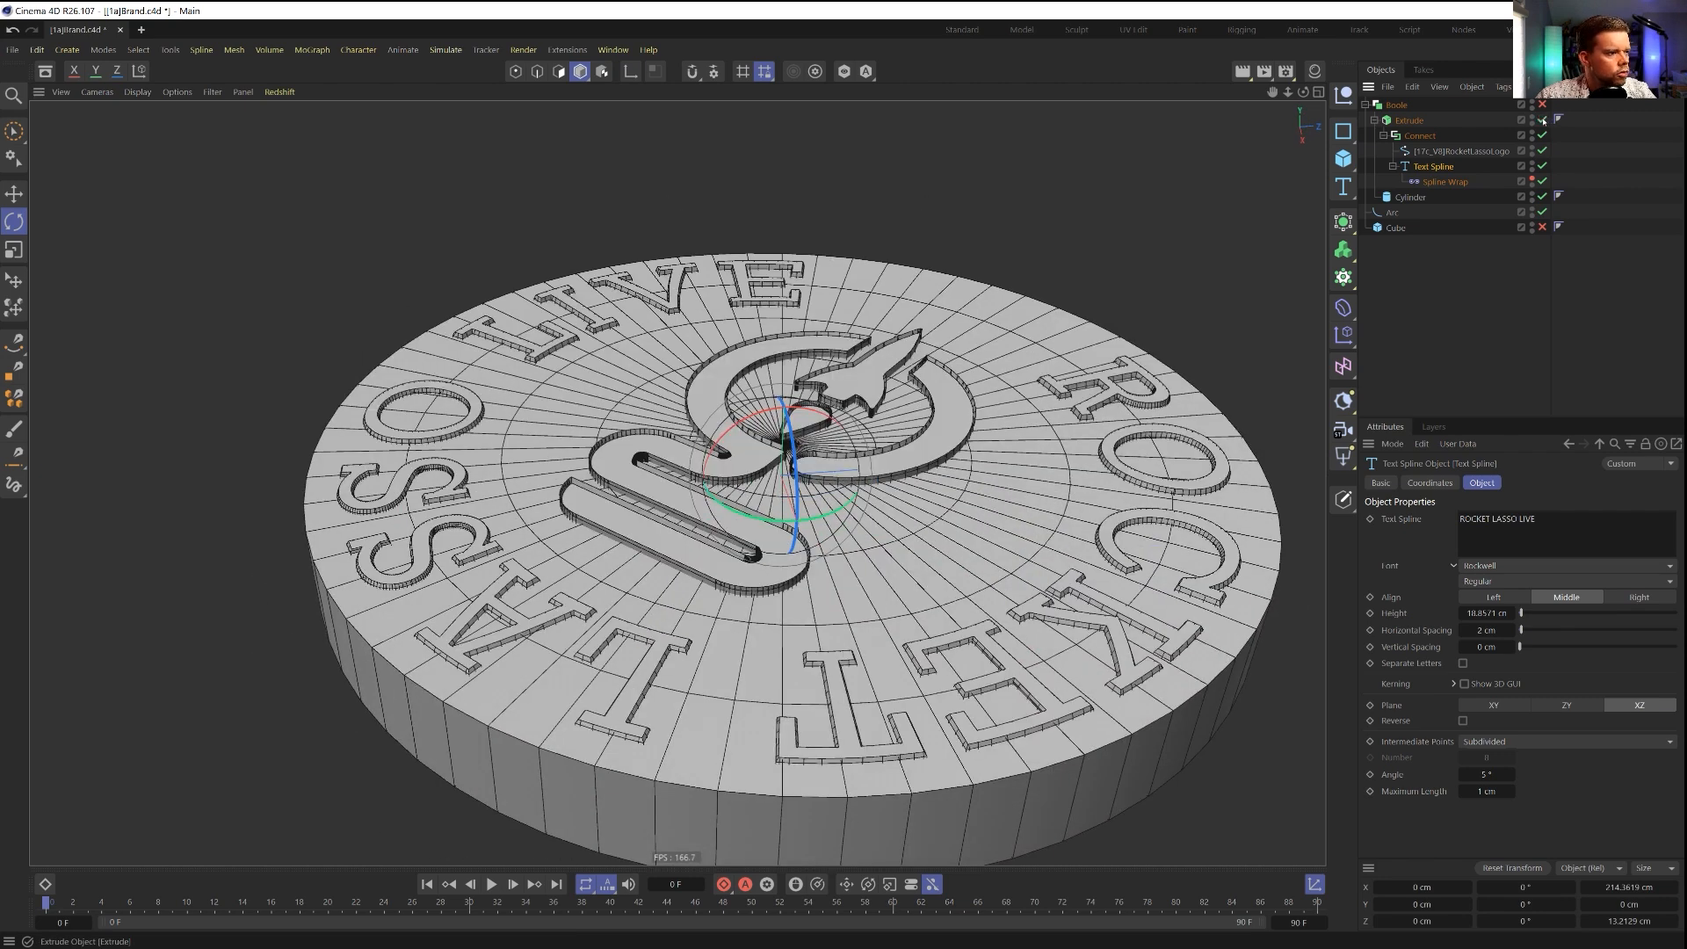
{"action": "left_click", "coordinate": [1408, 120]}
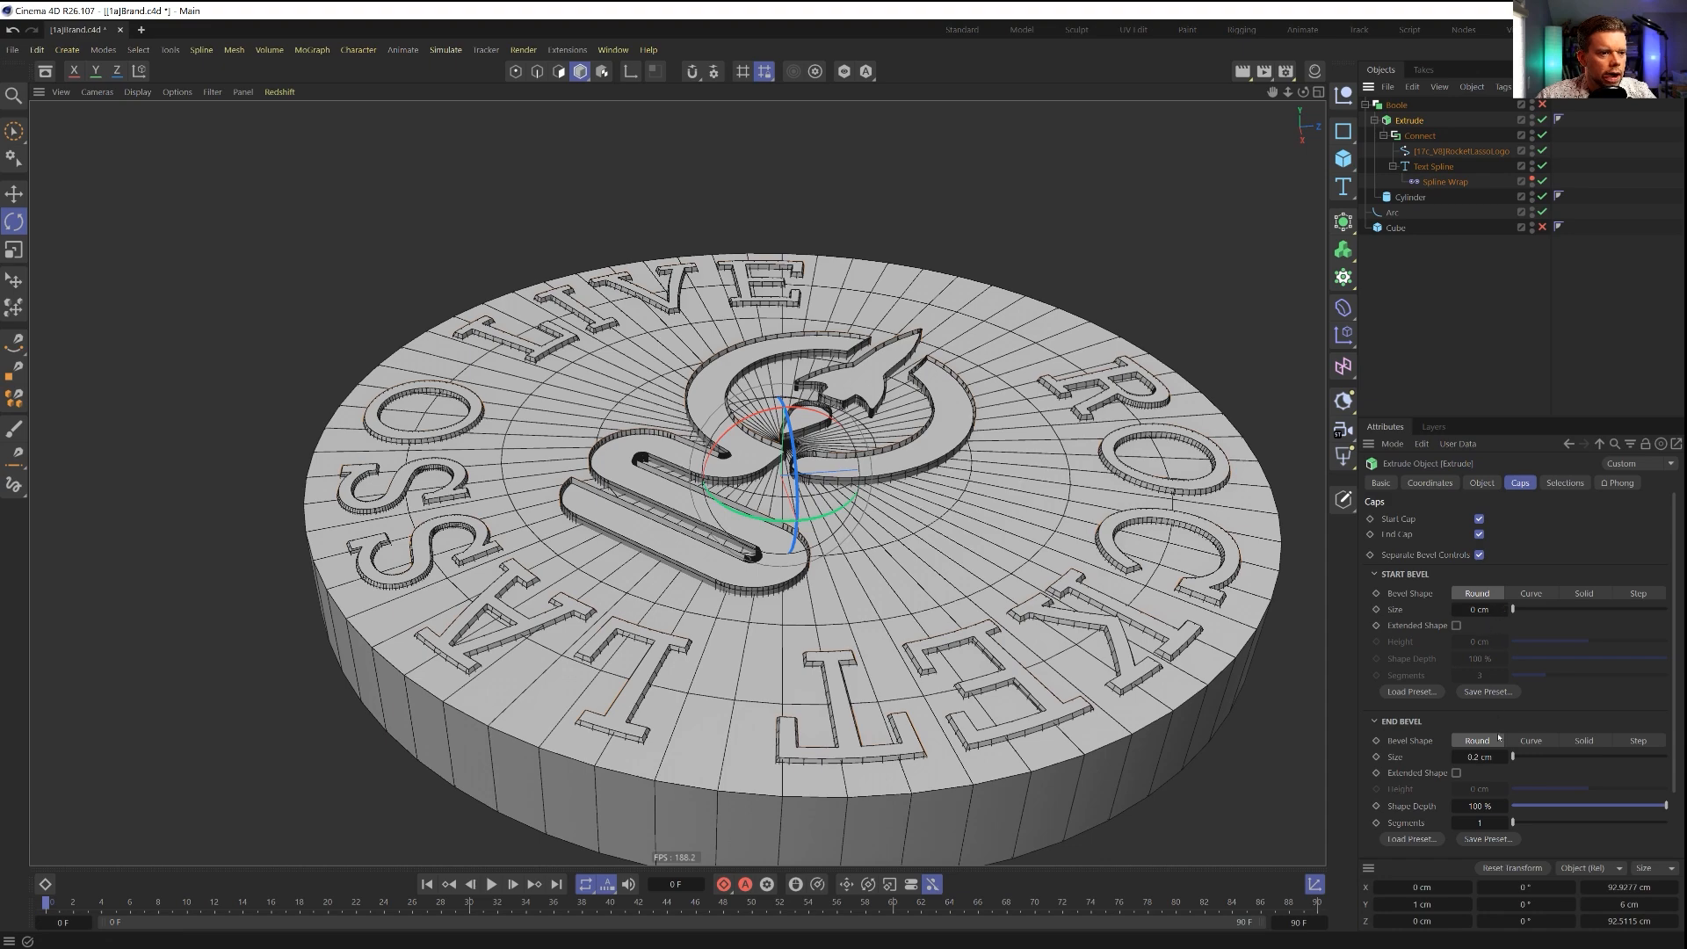
{"action": "left_click_drag", "start_coordinate": [685, 616], "coordinate": [669, 575], "text": "alt"}
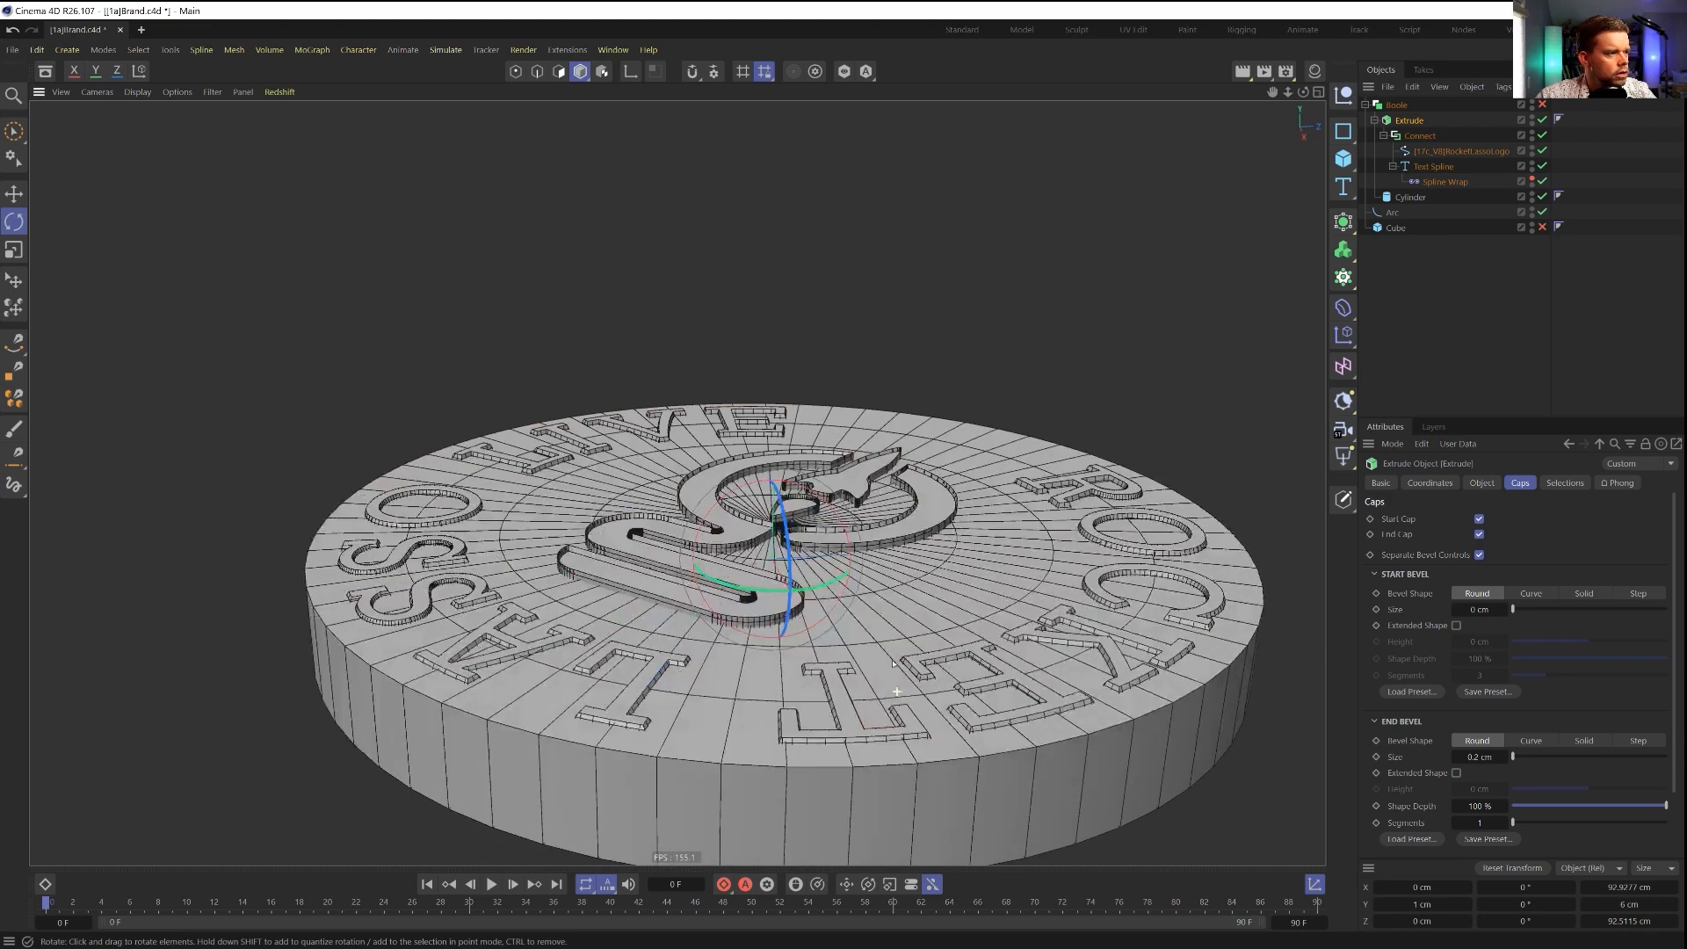
{"action": "right_click_drag", "start_coordinate": [669, 575], "coordinate": [891, 601], "text": "alt"}
{"action": "mouse_move", "coordinate": [891, 602]}
{"action": "left_mouse_down", "text": "alt"}
{"action": "mouse_move", "coordinate": [953, 538]}
{"action": "mouse_move", "coordinate": [1017, 583]}
{"action": "mouse_move", "coordinate": [913, 604]}
{"action": "left_mouse_up", "text": "alt"}
{"action": "scroll", "coordinate": [946, 575], "scroll_direction": "down", "scroll_amount": 5}
{"action": "scroll", "coordinate": [947, 578], "scroll_direction": "up", "scroll_amount": 2}
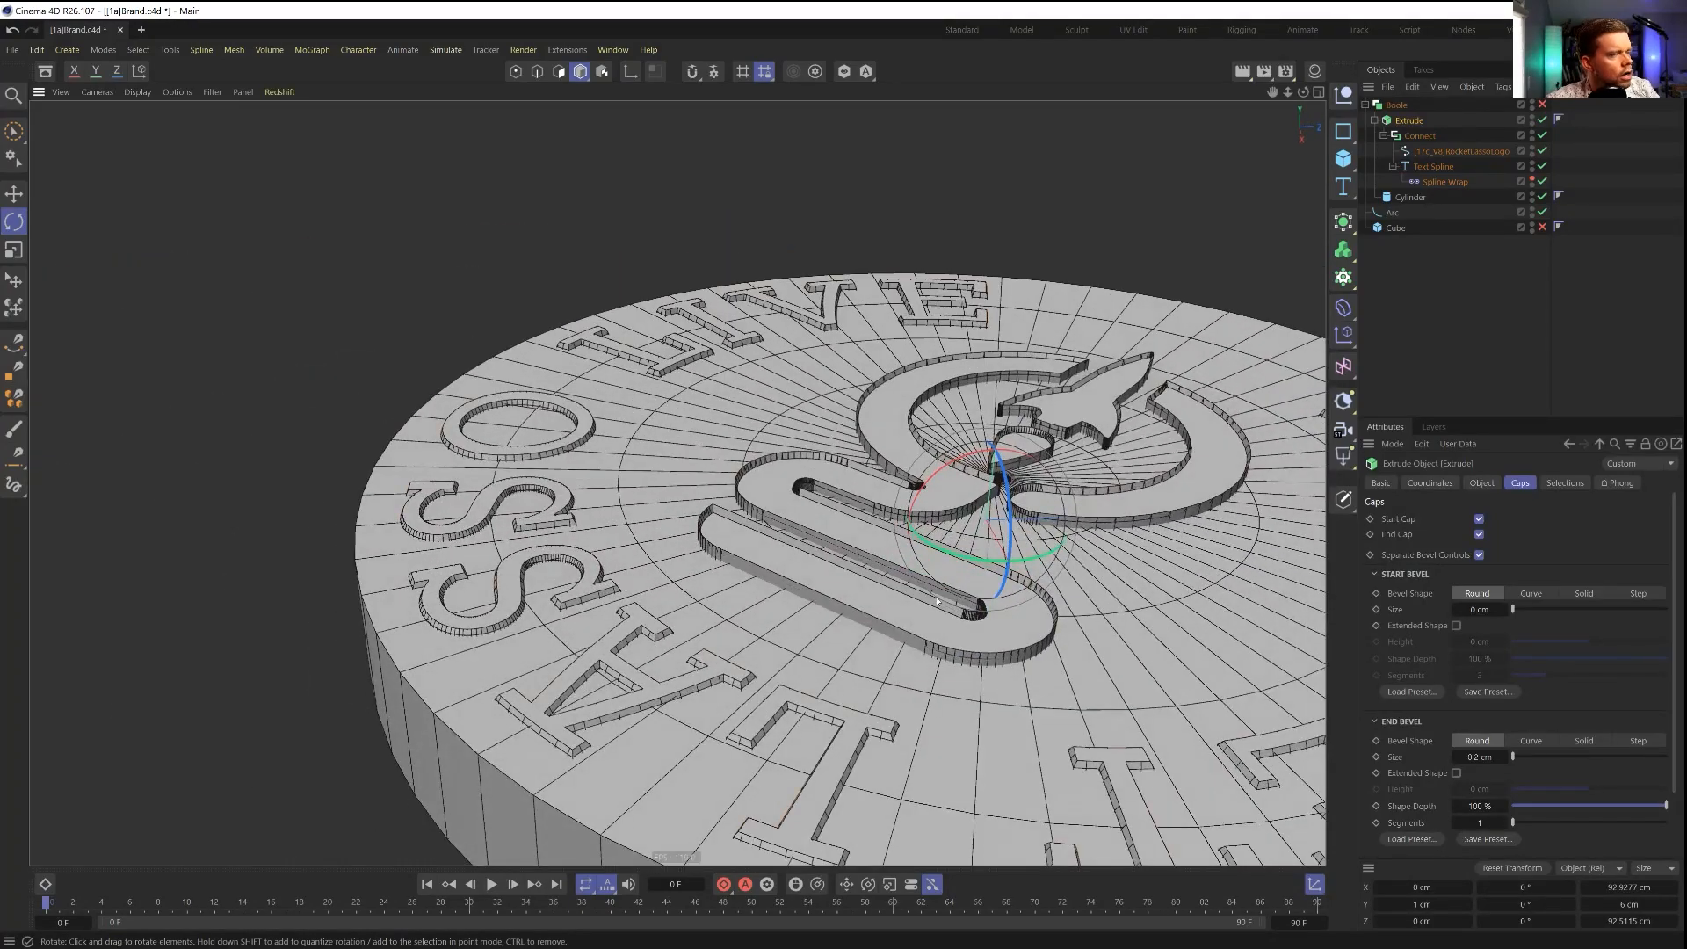
Step: Toggle the logo spline off and on, and turn off the Text Spline to check the logo's extrusion alone
{"action": "left_click", "coordinate": [1435, 167]}
{"action": "left_click", "coordinate": [1460, 151]}
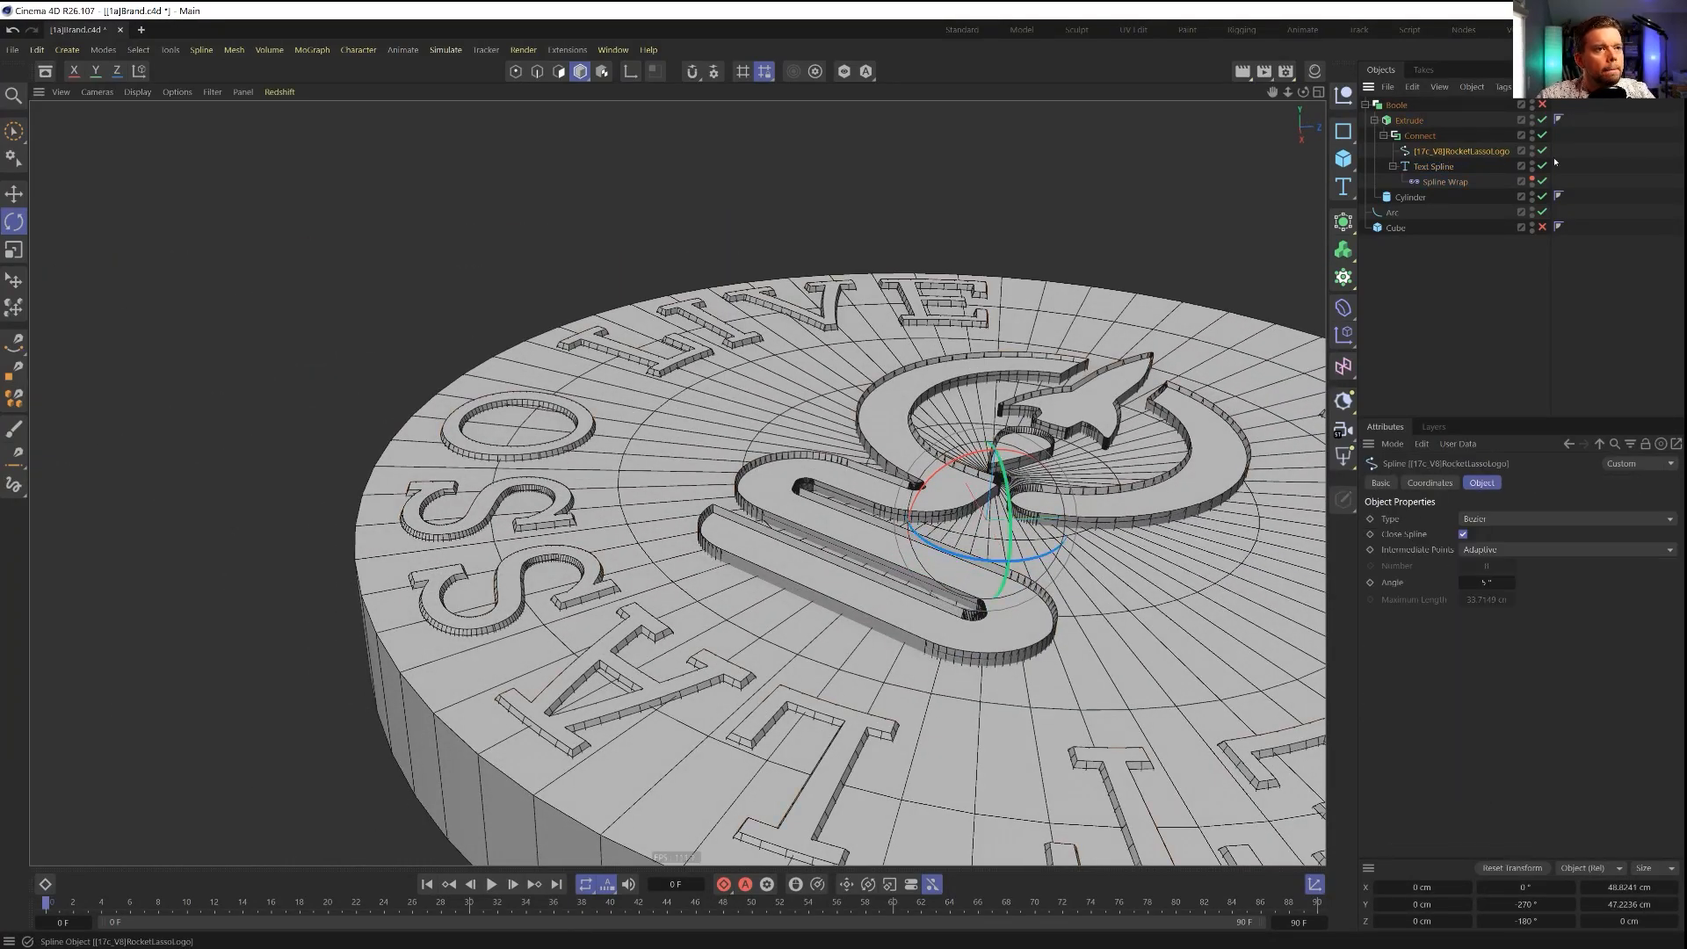
{"action": "left_click", "coordinate": [1542, 151]}
{"action": "left_click", "coordinate": [1542, 151]}
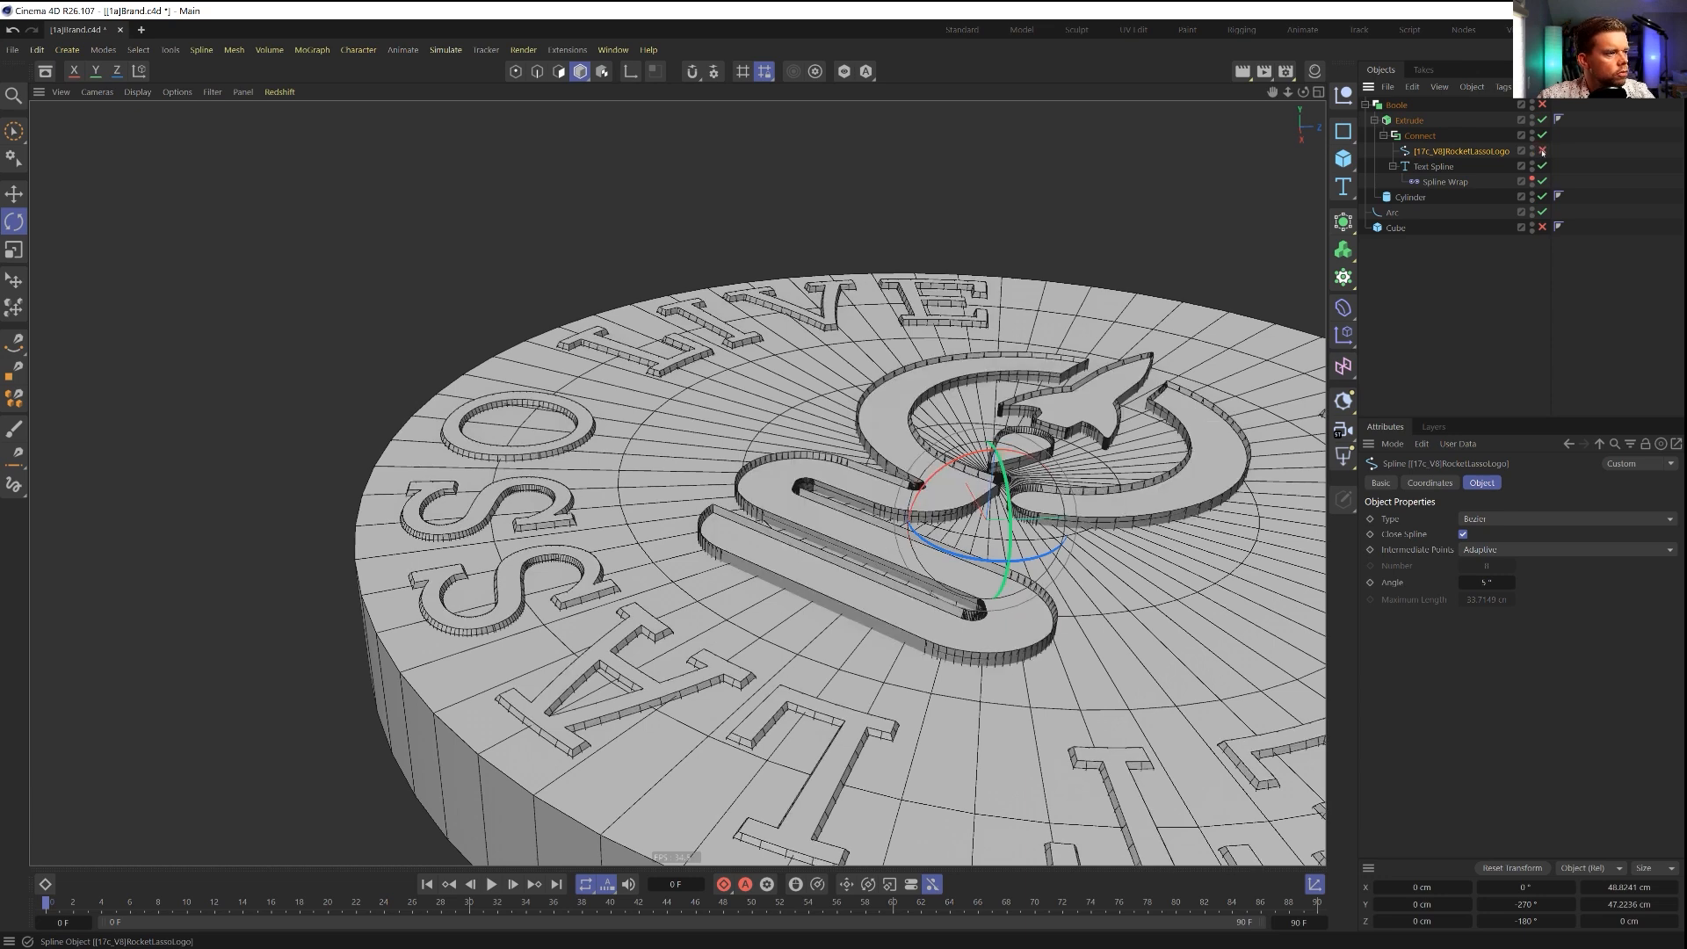
{"action": "left_click", "coordinate": [1542, 151]}
{"action": "left_click", "coordinate": [1543, 166]}
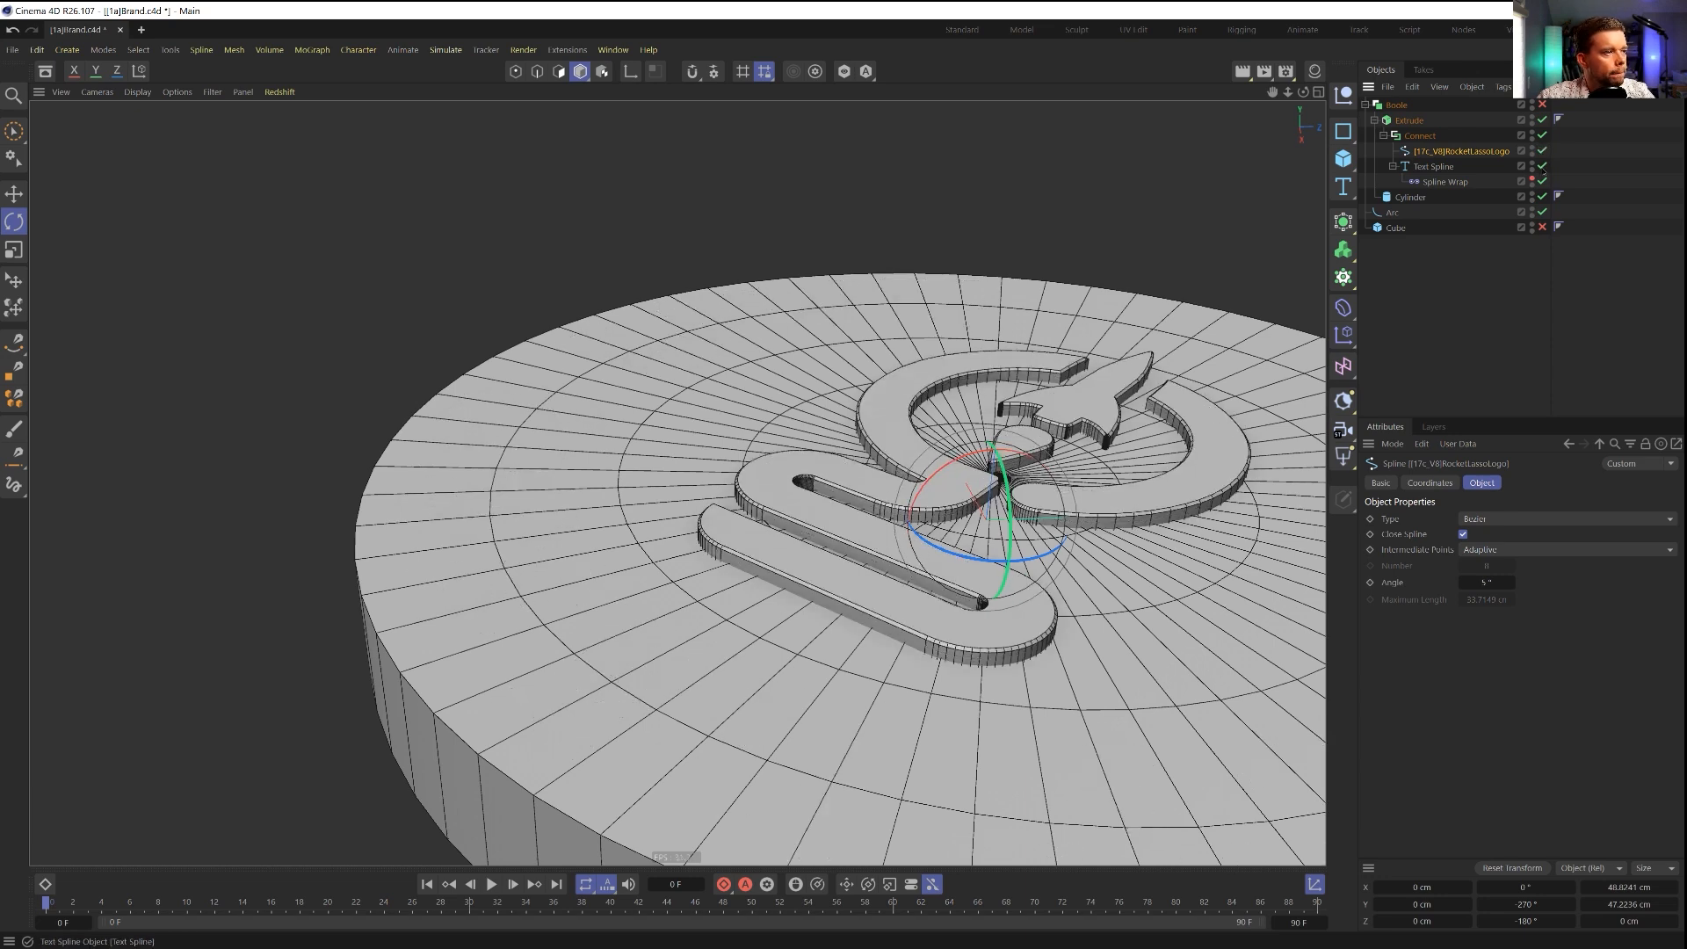
Step: Turn the Text Spline back on and compare the stamp with and without its lettering
{"action": "left_click", "coordinate": [1542, 166]}
{"action": "left_click", "coordinate": [1543, 166]}
{"action": "left_click", "coordinate": [1543, 167]}
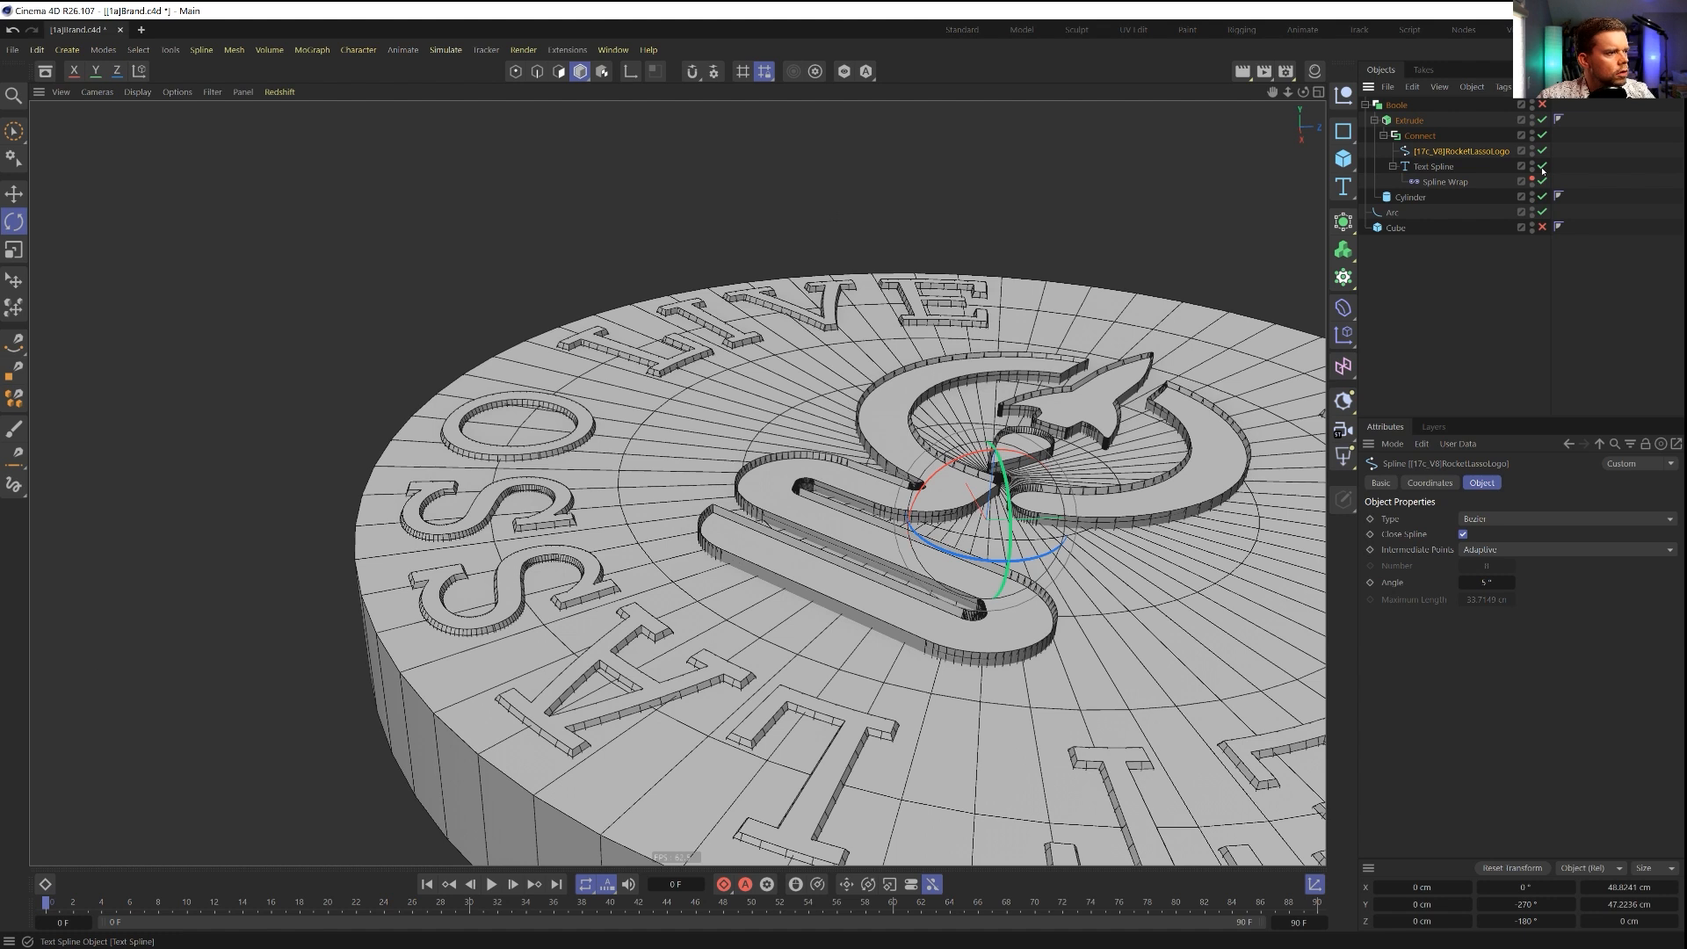
{"action": "left_click", "coordinate": [1543, 166]}
{"action": "left_click", "coordinate": [1542, 166]}
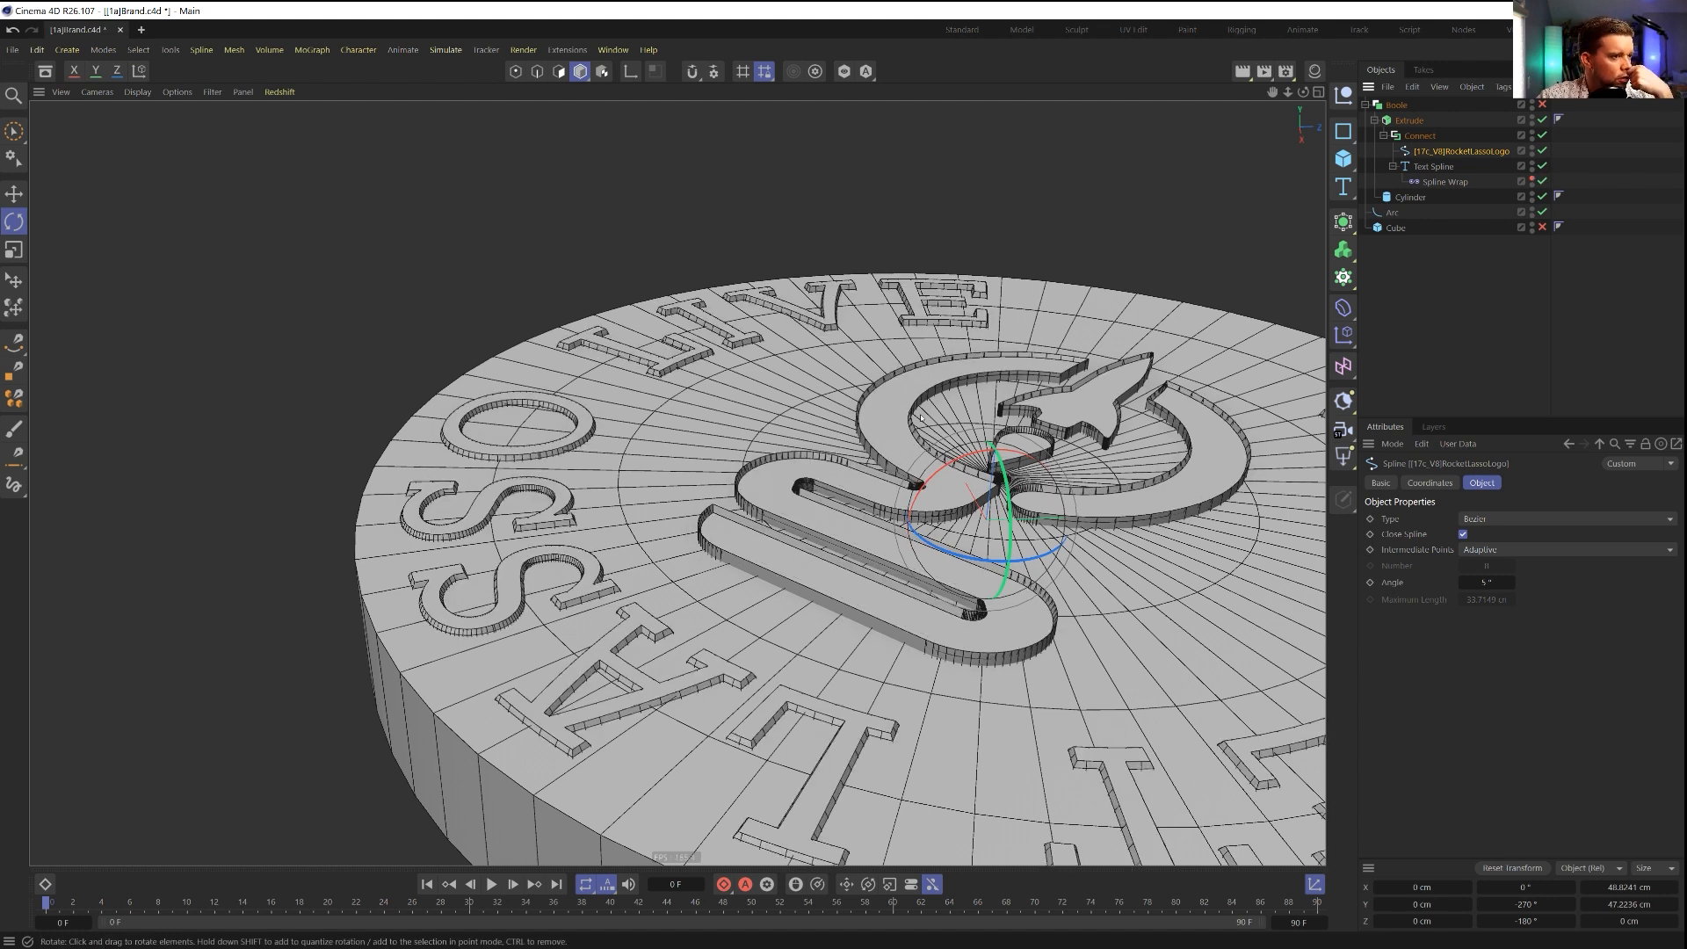
{"action": "middle_click_drag", "start_coordinate": [963, 515], "coordinate": [839, 485], "text": "alt"}
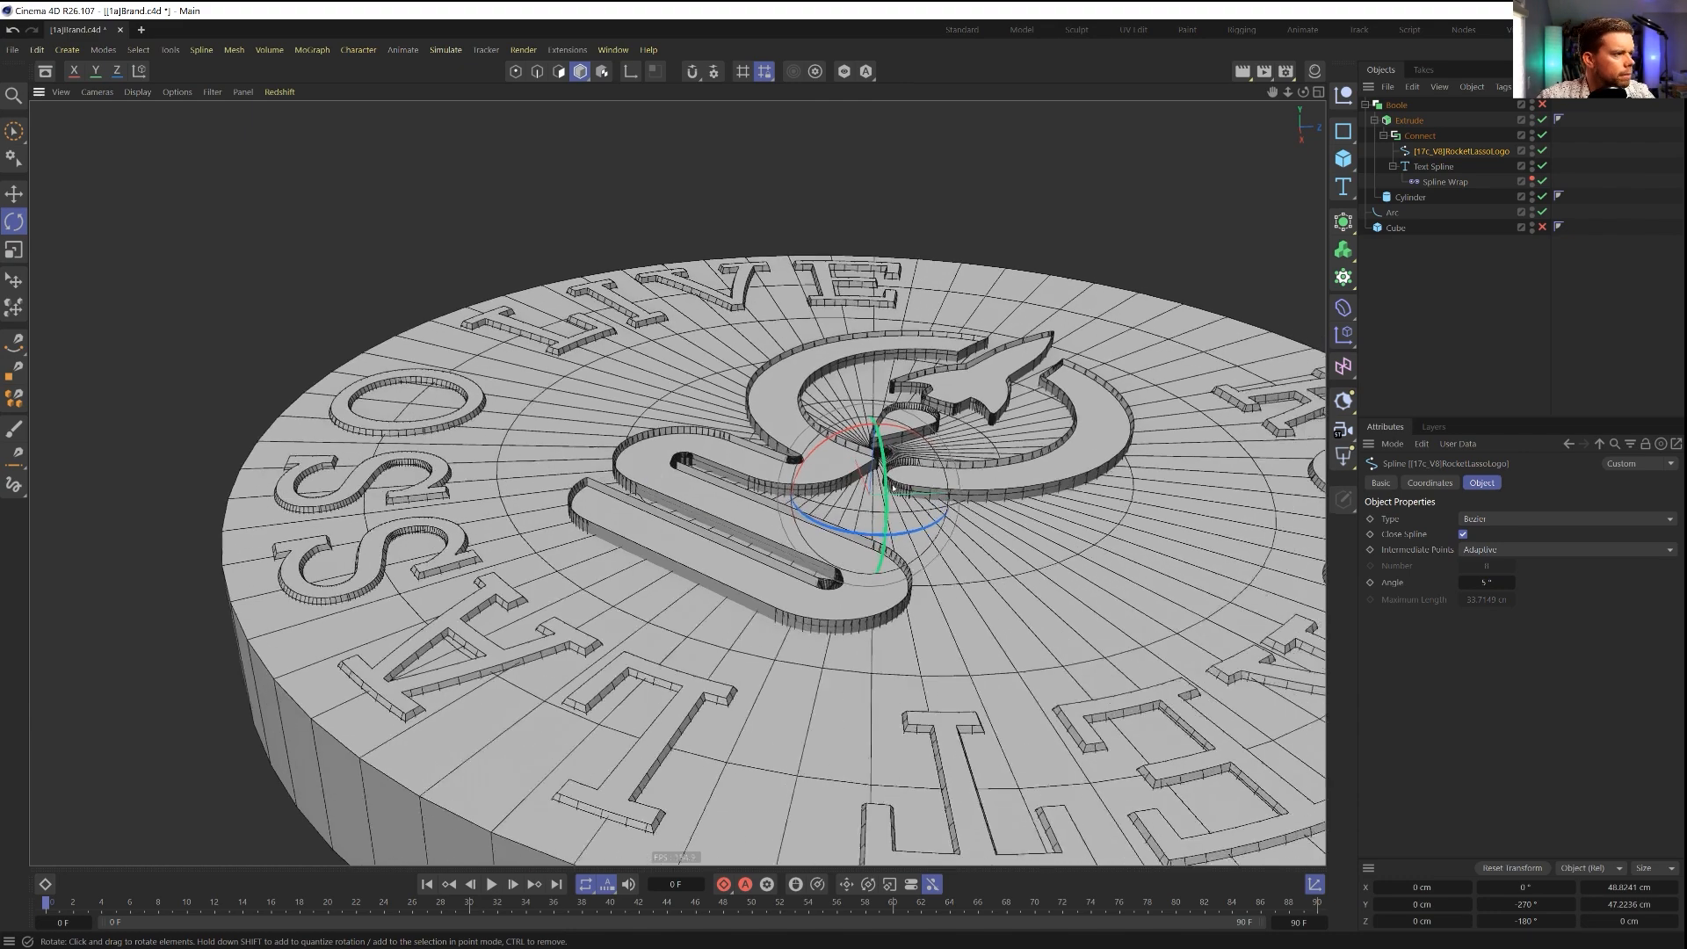
{"action": "mouse_move", "coordinate": [839, 485]}
{"action": "left_mouse_down", "text": "alt"}
{"action": "mouse_move", "coordinate": [904, 422]}
{"action": "mouse_move", "coordinate": [843, 497]}
{"action": "left_mouse_up", "text": "alt"}
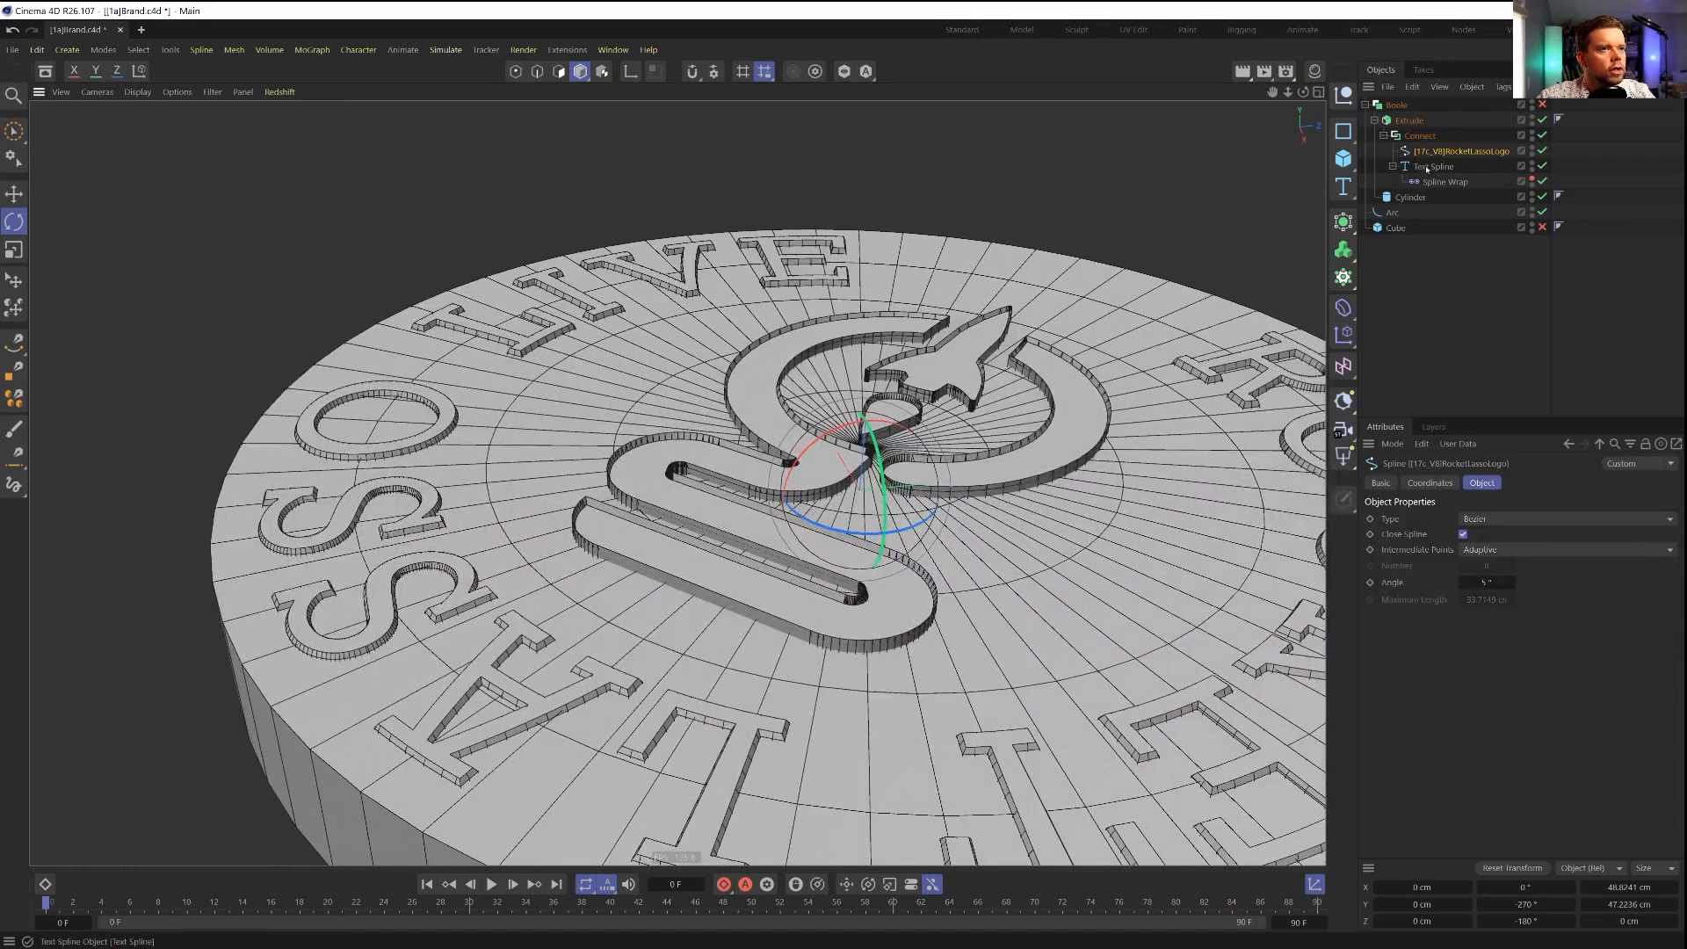
{"action": "left_click", "coordinate": [518, 76]}
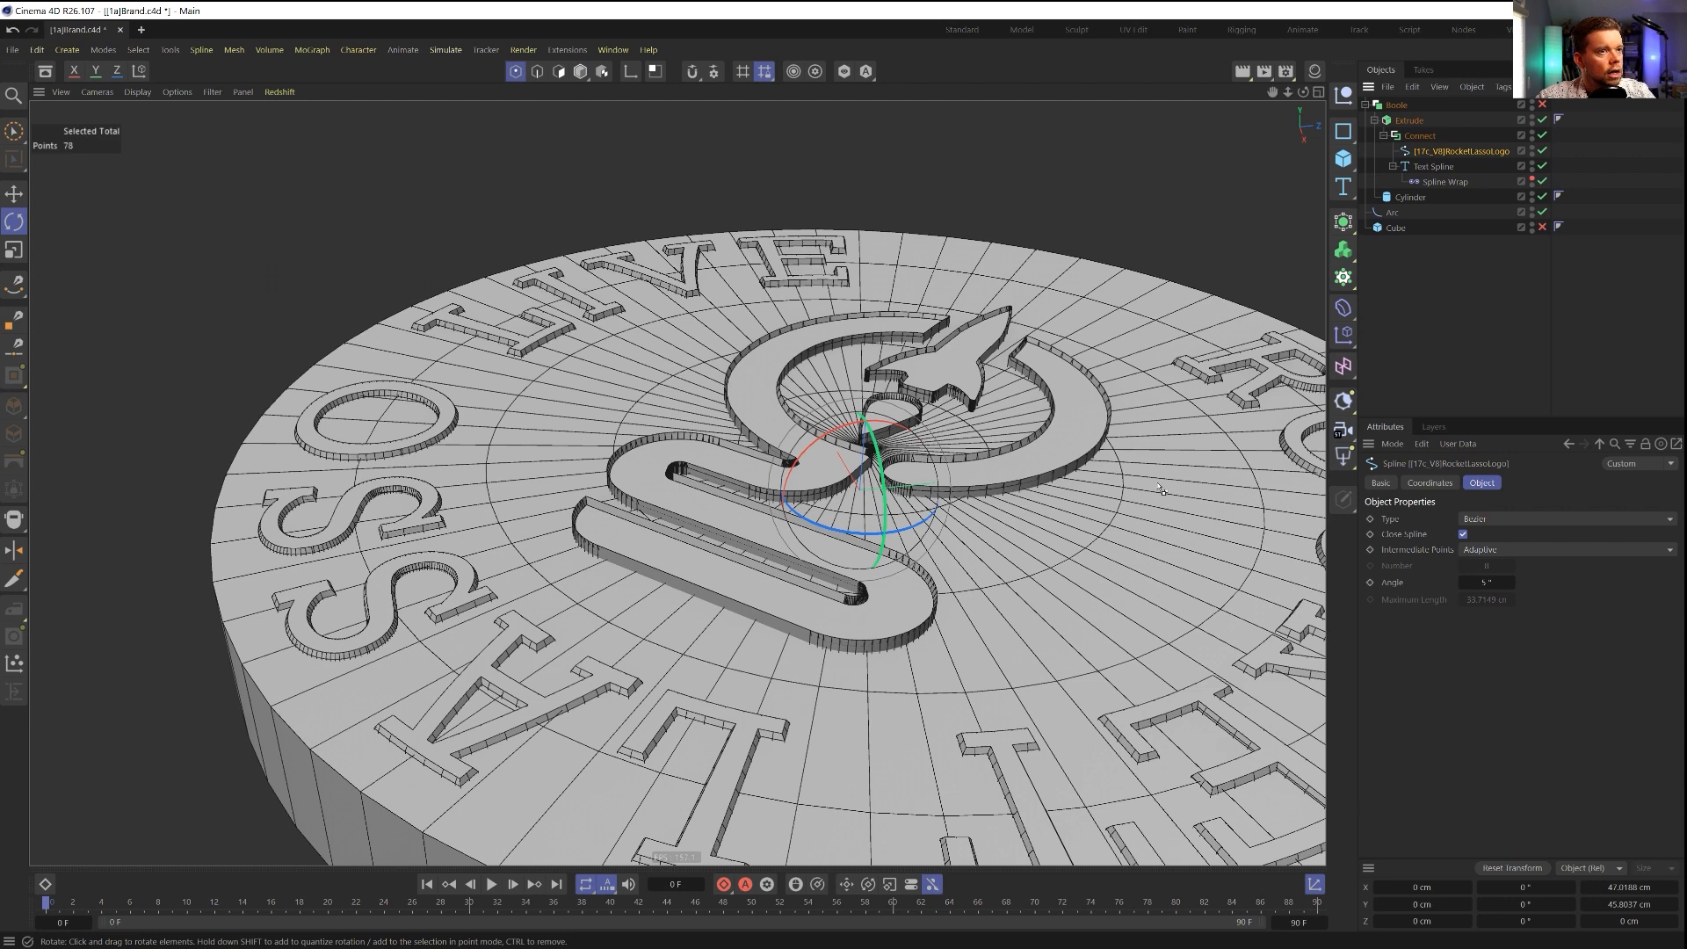
{"action": "right_click", "coordinate": [1005, 461]}
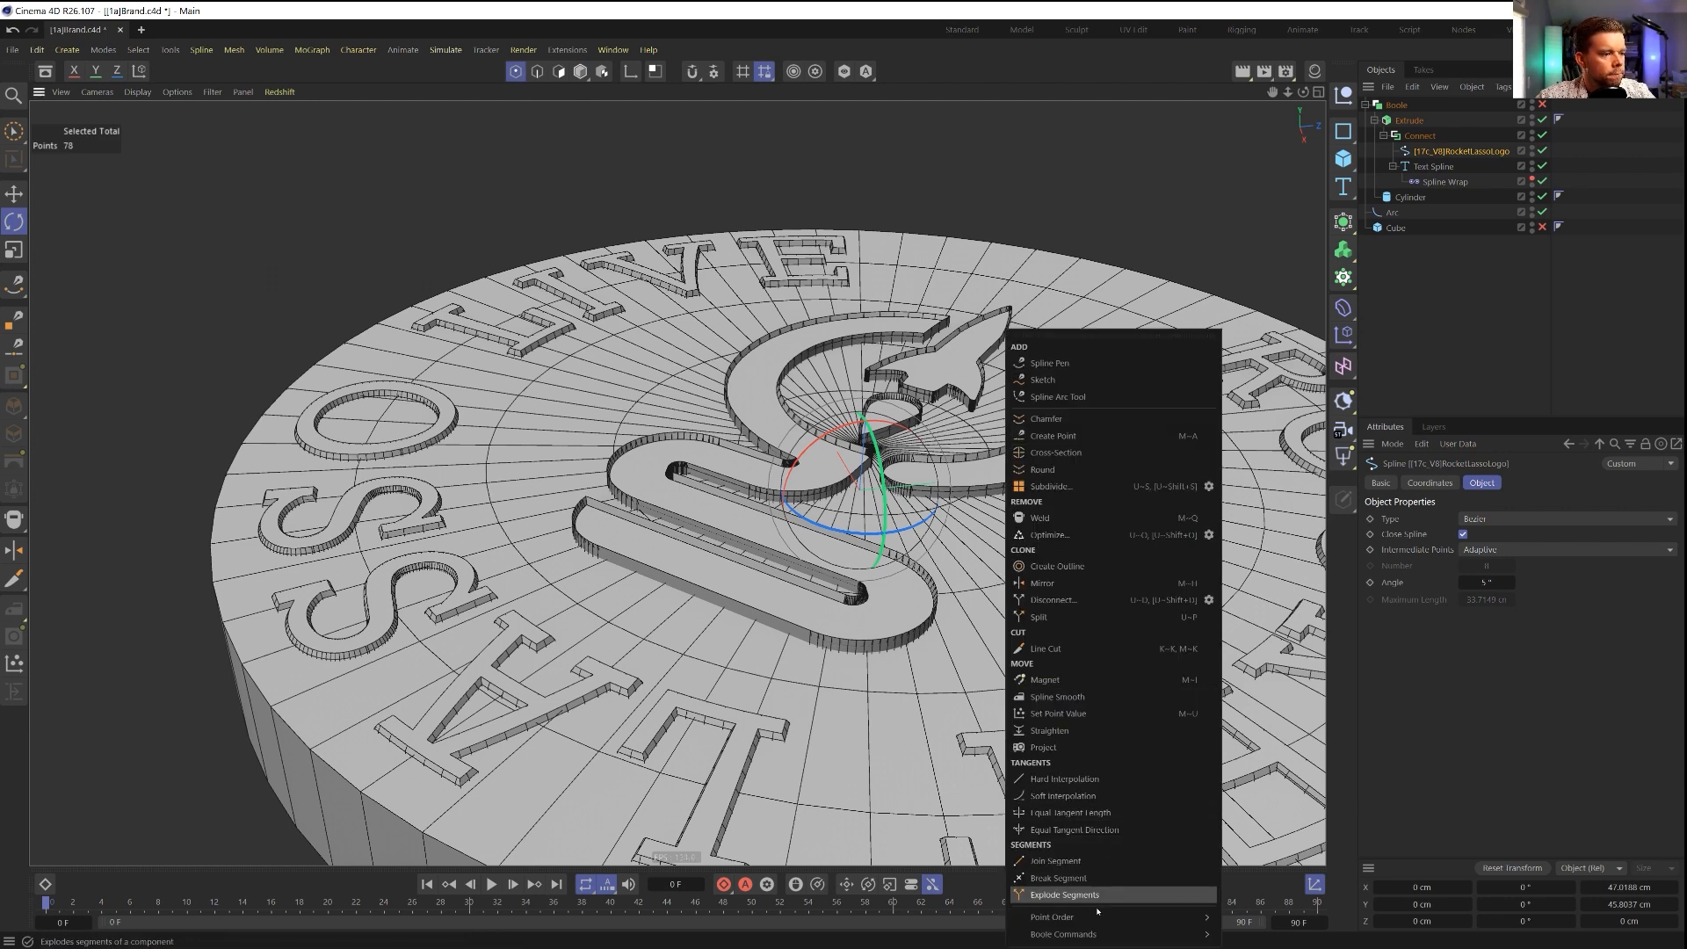
{"action": "mouse_move", "coordinate": [1098, 916]}
{"action": "left_click", "coordinate": [1301, 903]}
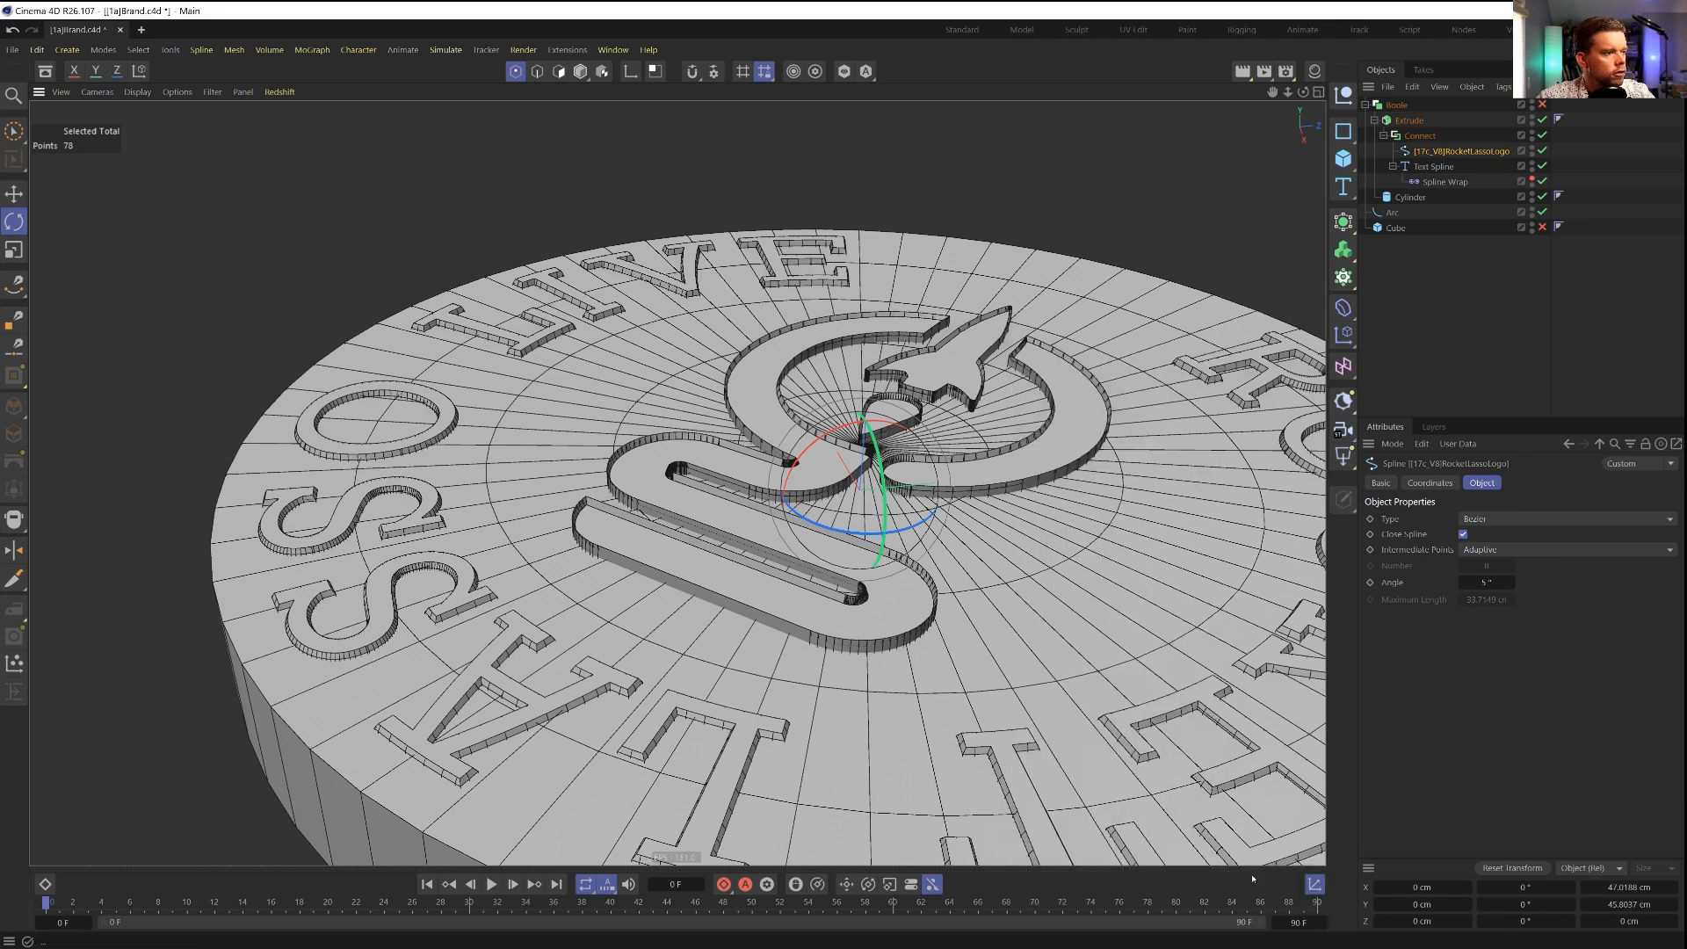
{"action": "left_click_drag", "start_coordinate": [975, 462], "coordinate": [998, 459], "text": "alt"}
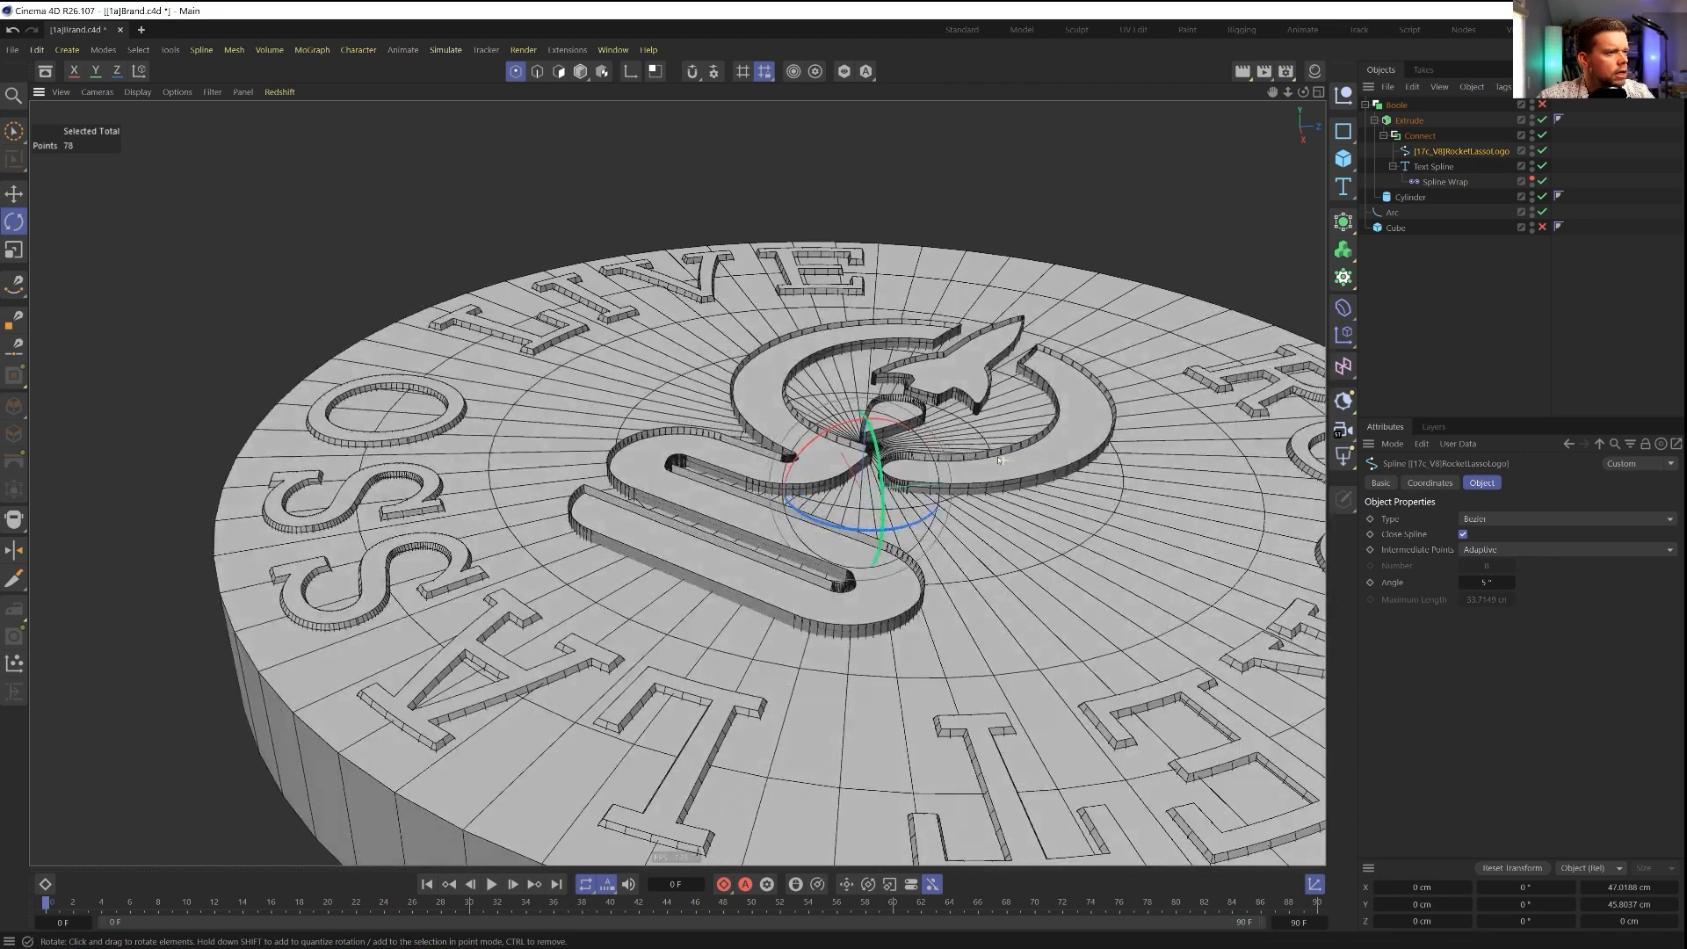
Step: Inspect the Text Spline's extruded letters and the logo up close, with the Cylinder turned off
{"action": "left_click", "coordinate": [1433, 166]}
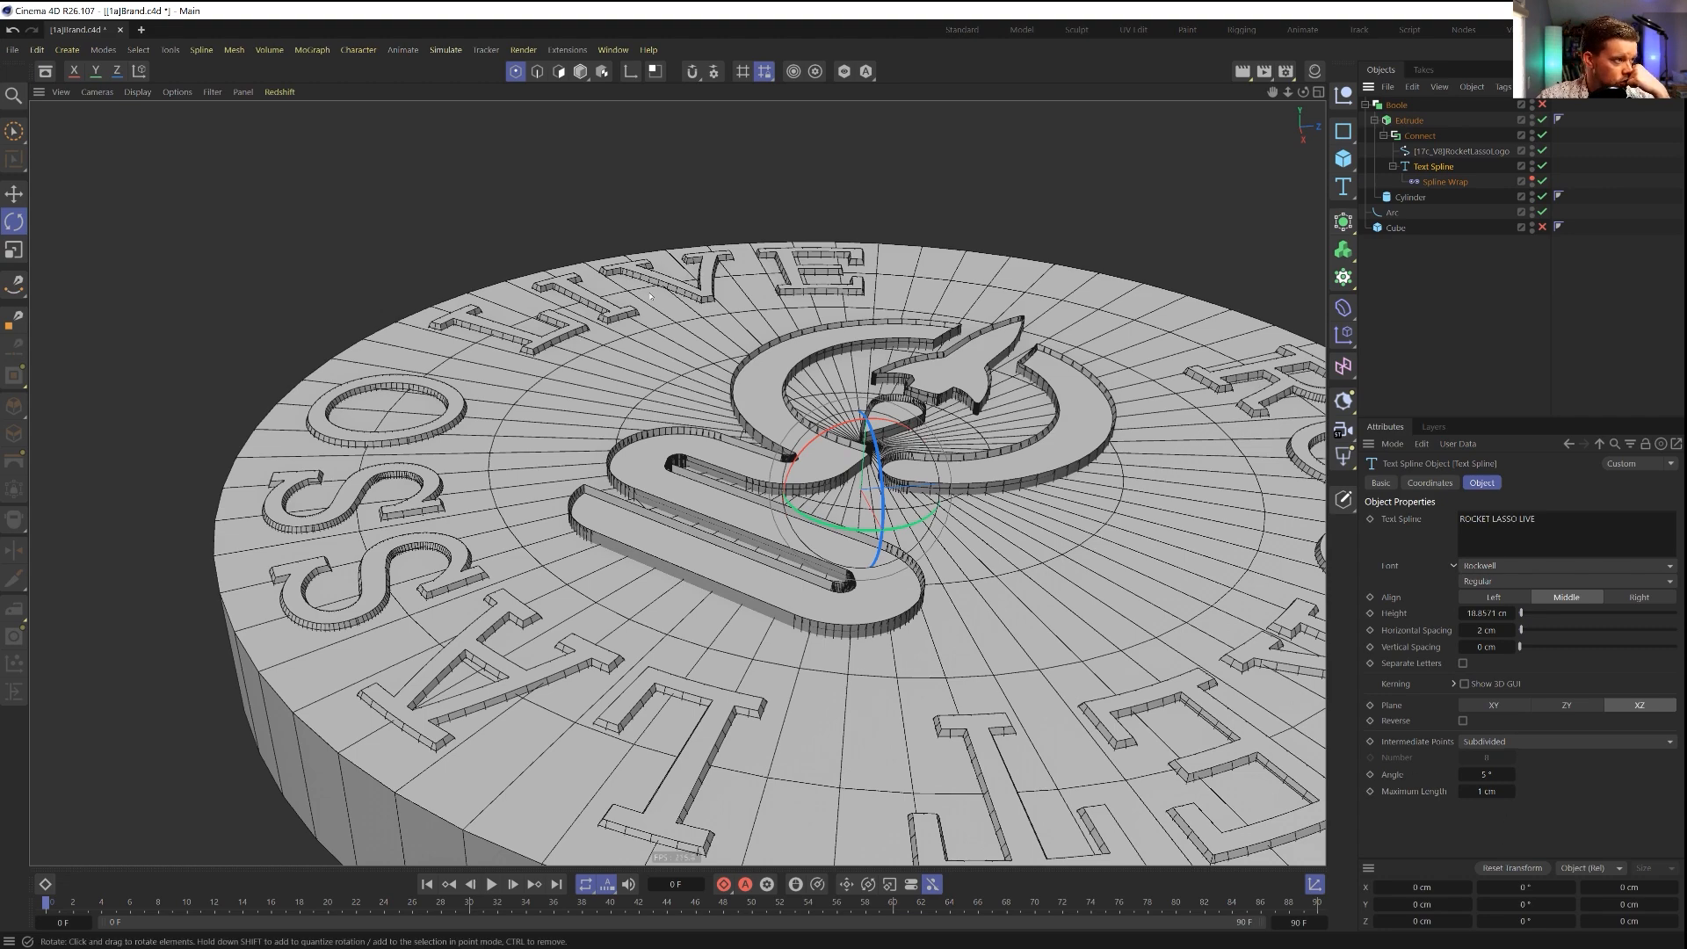
{"action": "left_click_drag", "start_coordinate": [694, 681], "coordinate": [633, 640], "text": "alt"}
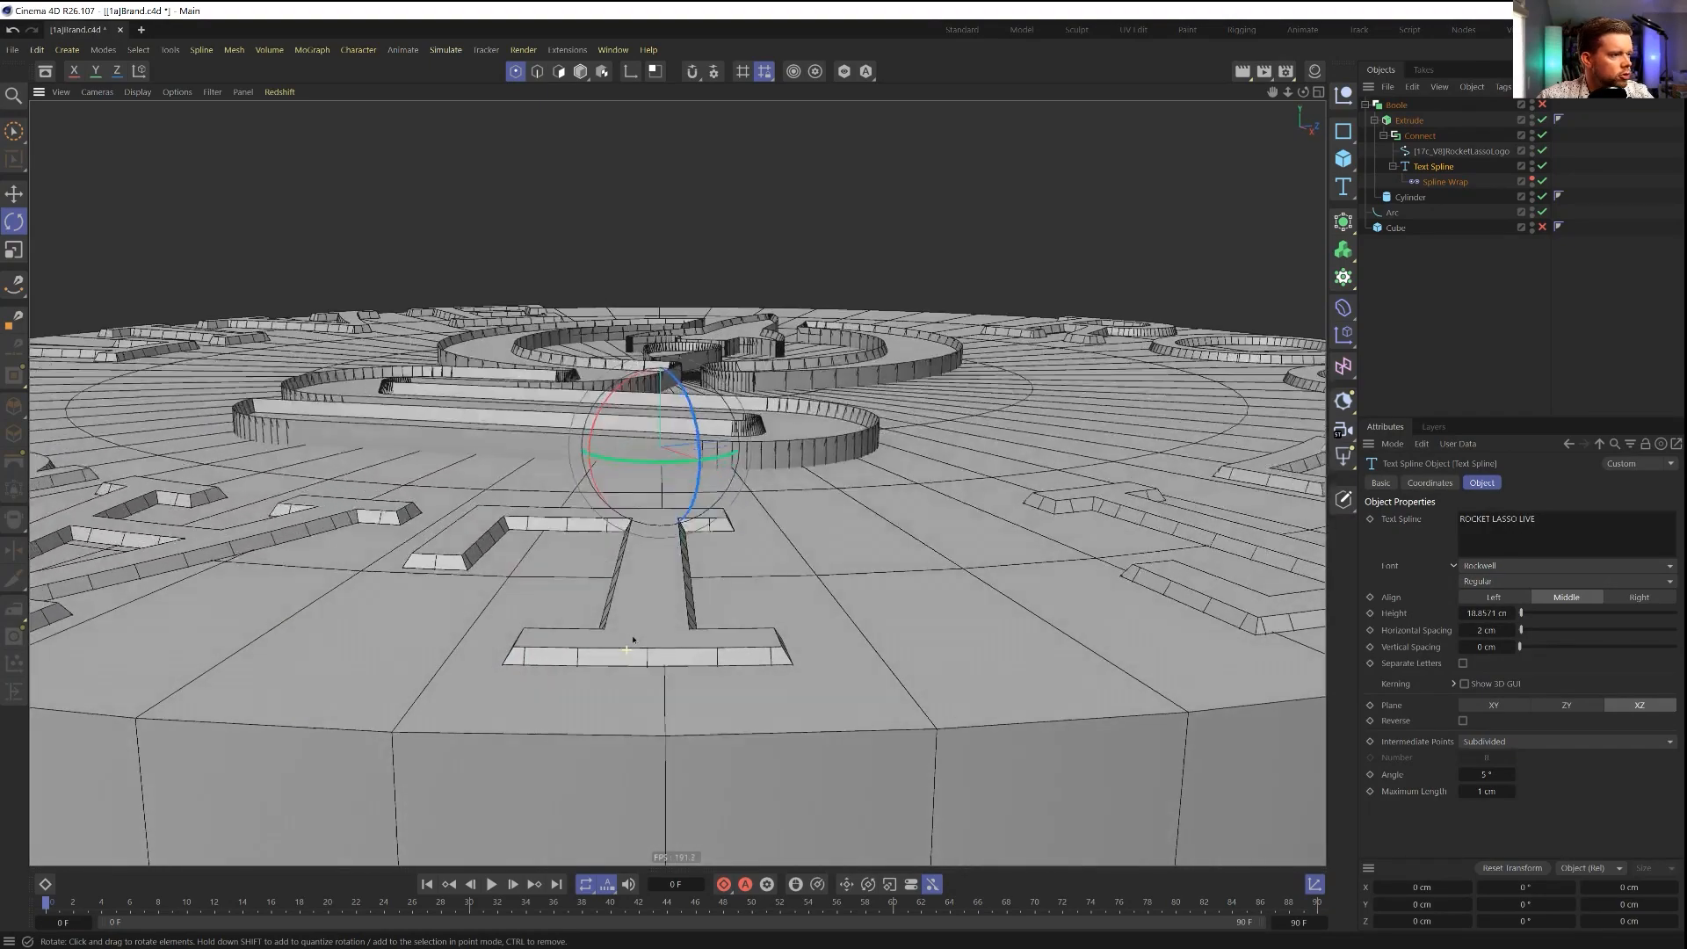
{"action": "left_click_drag", "start_coordinate": [817, 677], "coordinate": [848, 746], "text": "alt"}
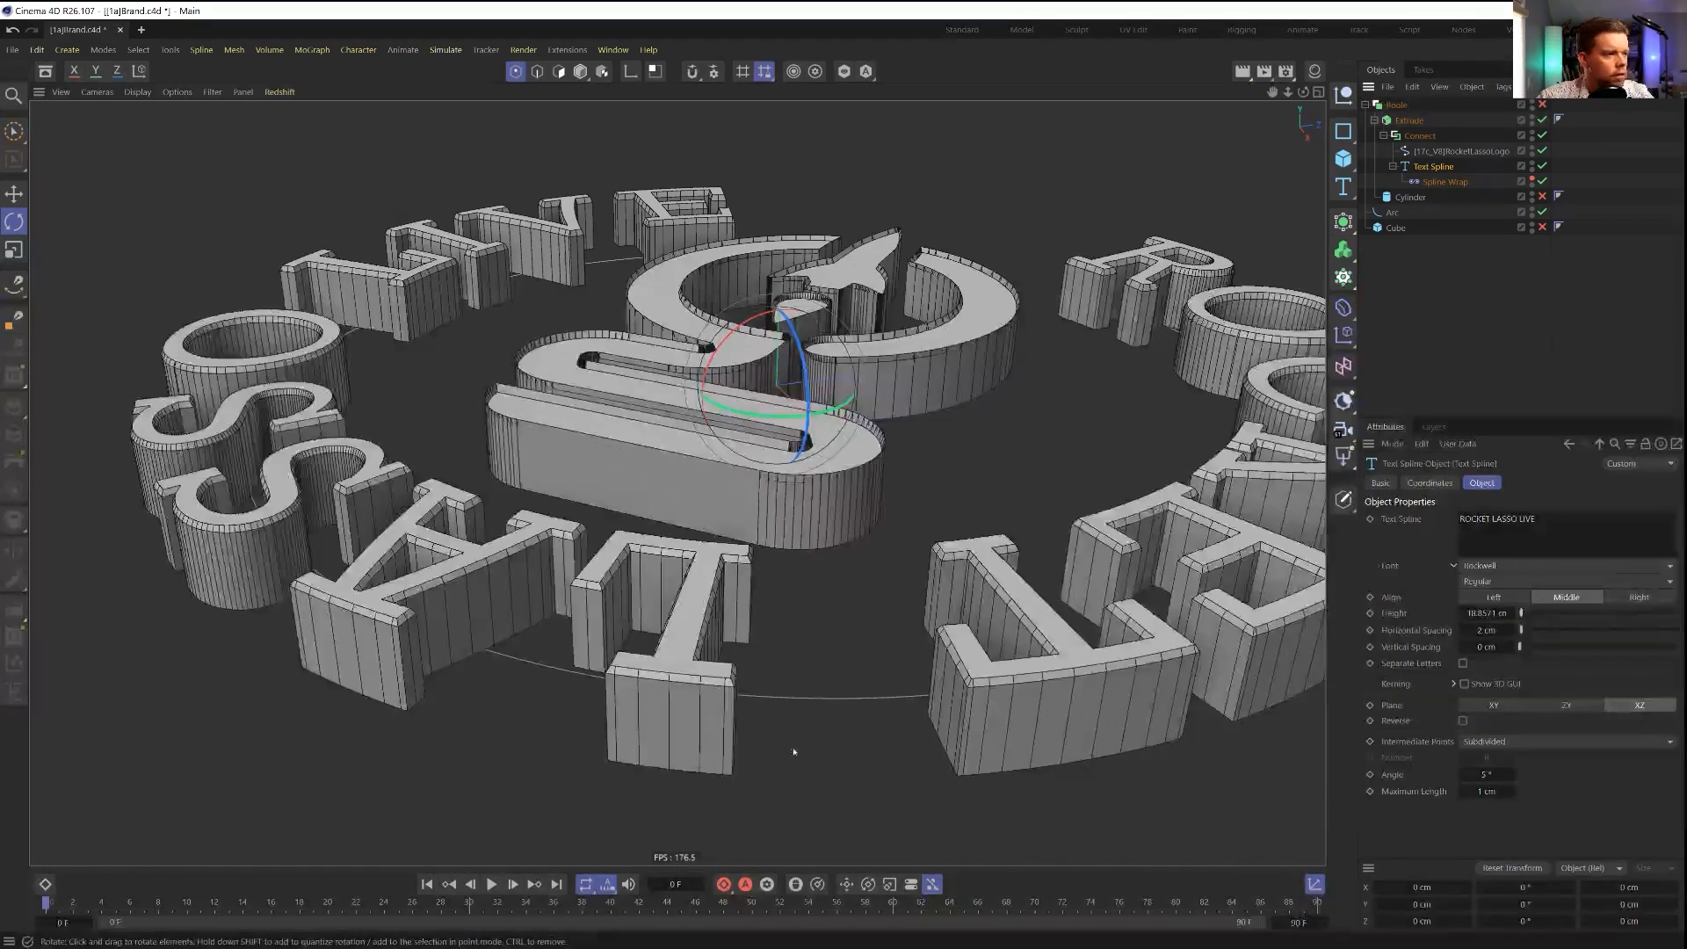
{"action": "left_click_drag", "start_coordinate": [676, 483], "coordinate": [588, 537], "text": "alt"}
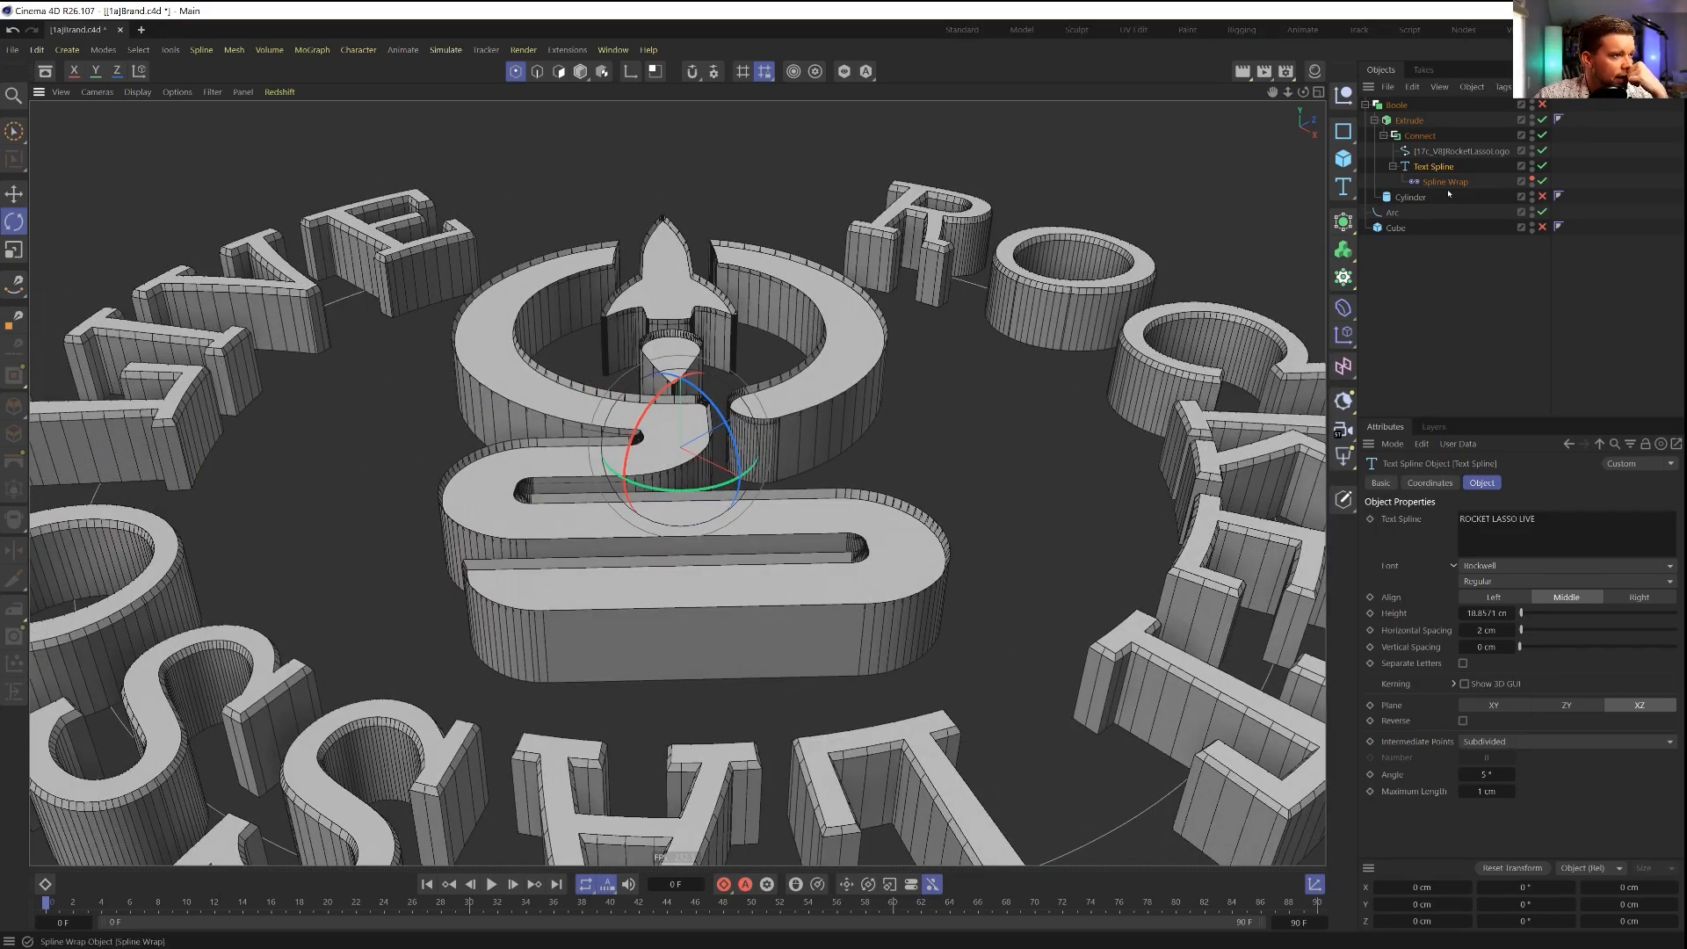
Step: Try different intermediate point angles on the logo spline and return it to 5°
{"action": "left_click", "coordinate": [1437, 150]}
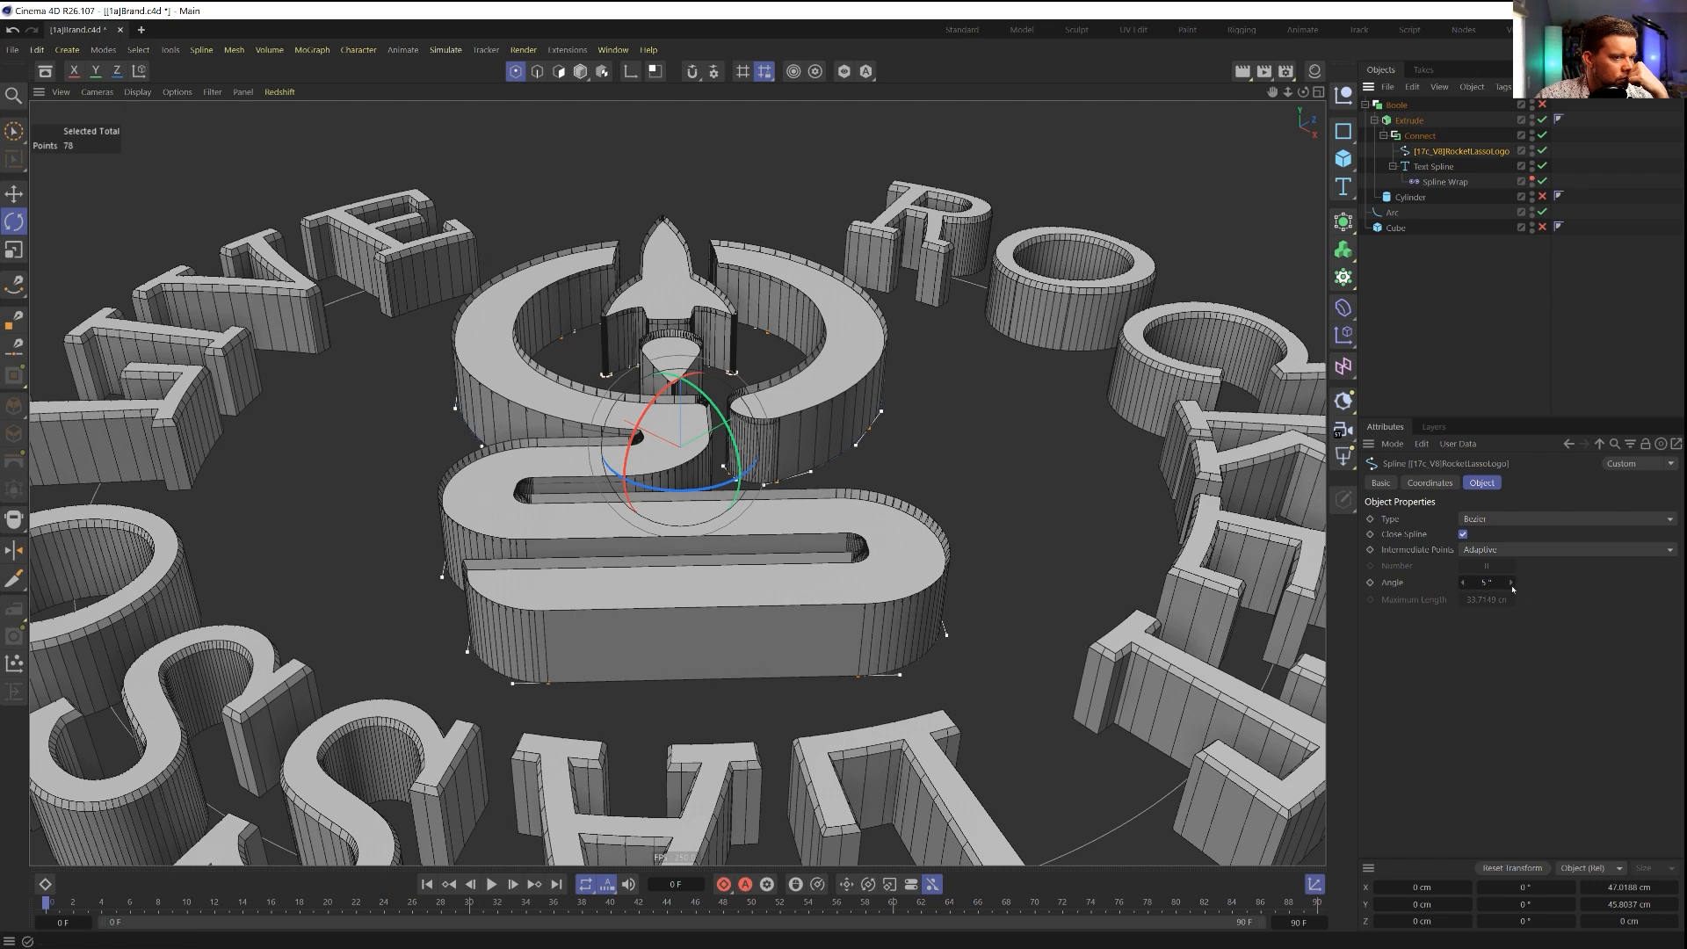
{"action": "left_click", "coordinate": [1461, 582]}
{"action": "left_click", "coordinate": [1511, 582]}
{"action": "left_click", "coordinate": [1463, 583]}
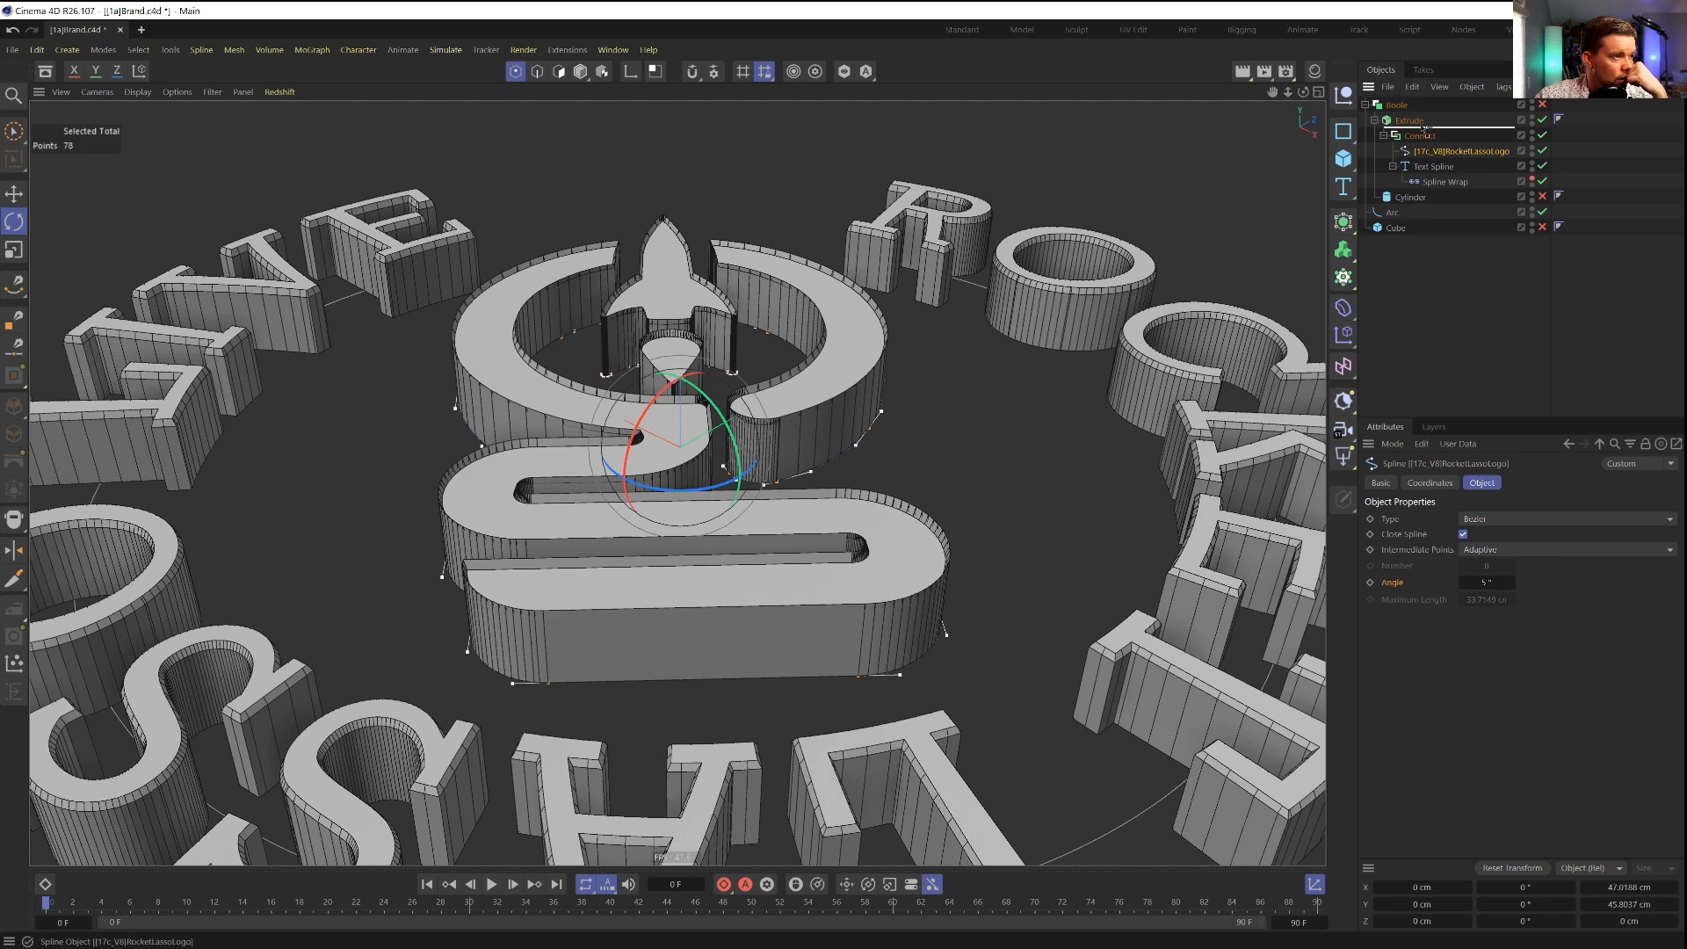
Step: Split the logo spline into its own duplicate of the Extrude, leaving only the text's Connect in the original Extrude
{"action": "left_click_drag", "start_coordinate": [1423, 128], "coordinate": [1422, 128]}
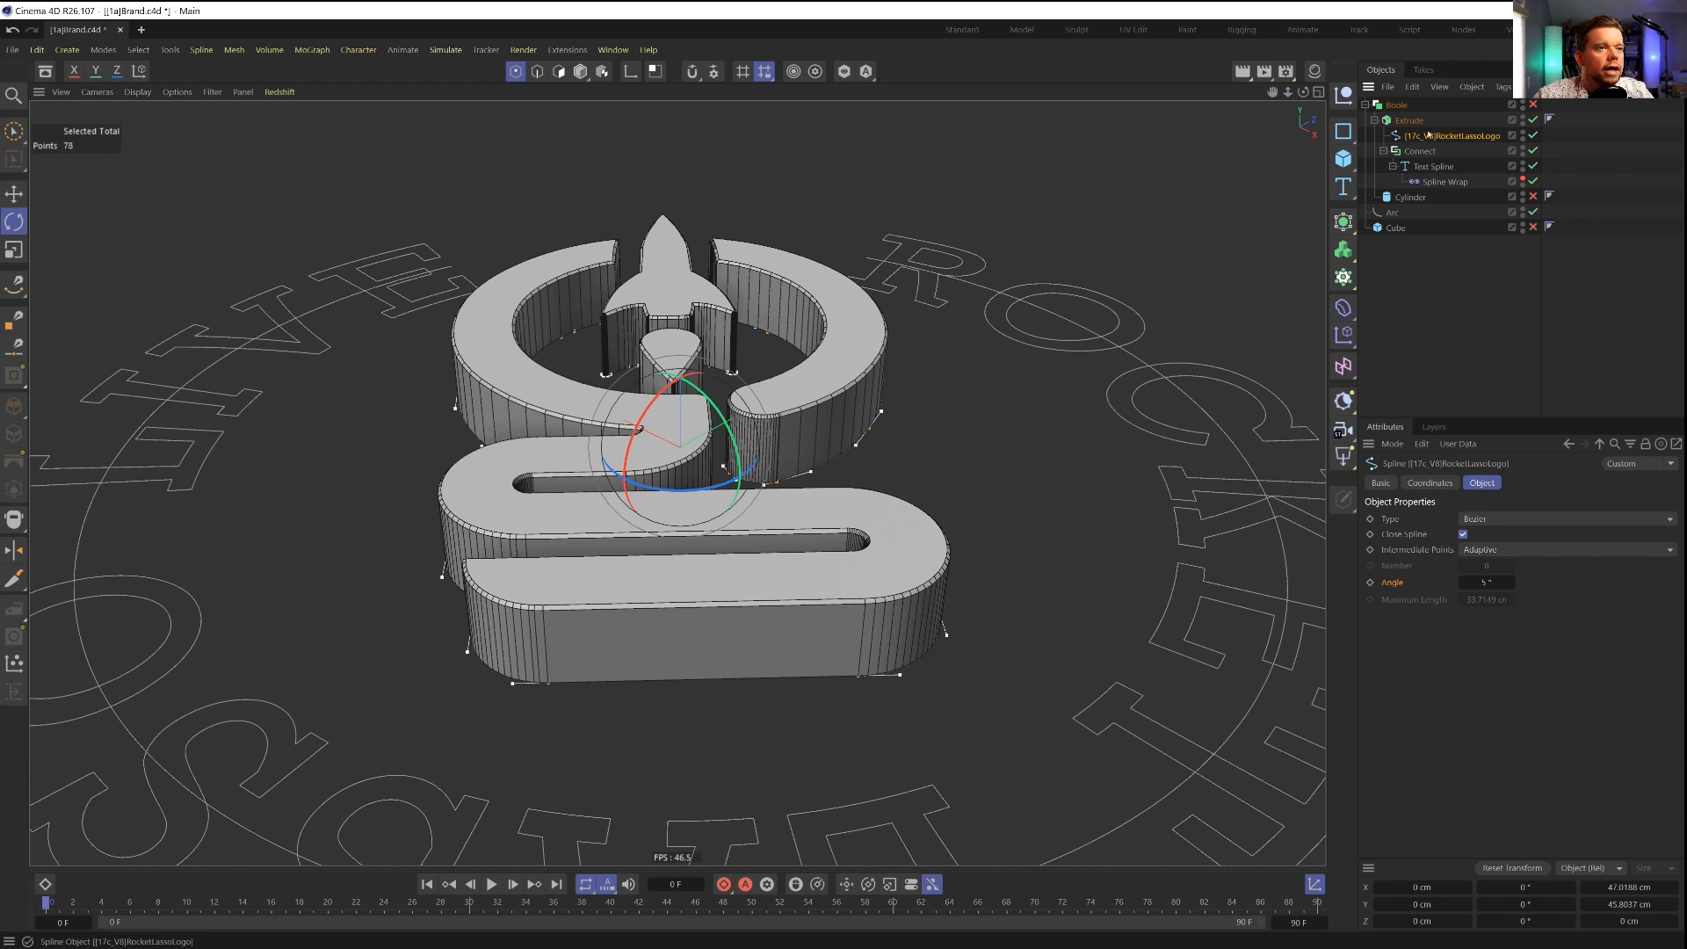
{"action": "left_click_drag", "start_coordinate": [1410, 122], "coordinate": [1412, 114], "text": "ctrl"}
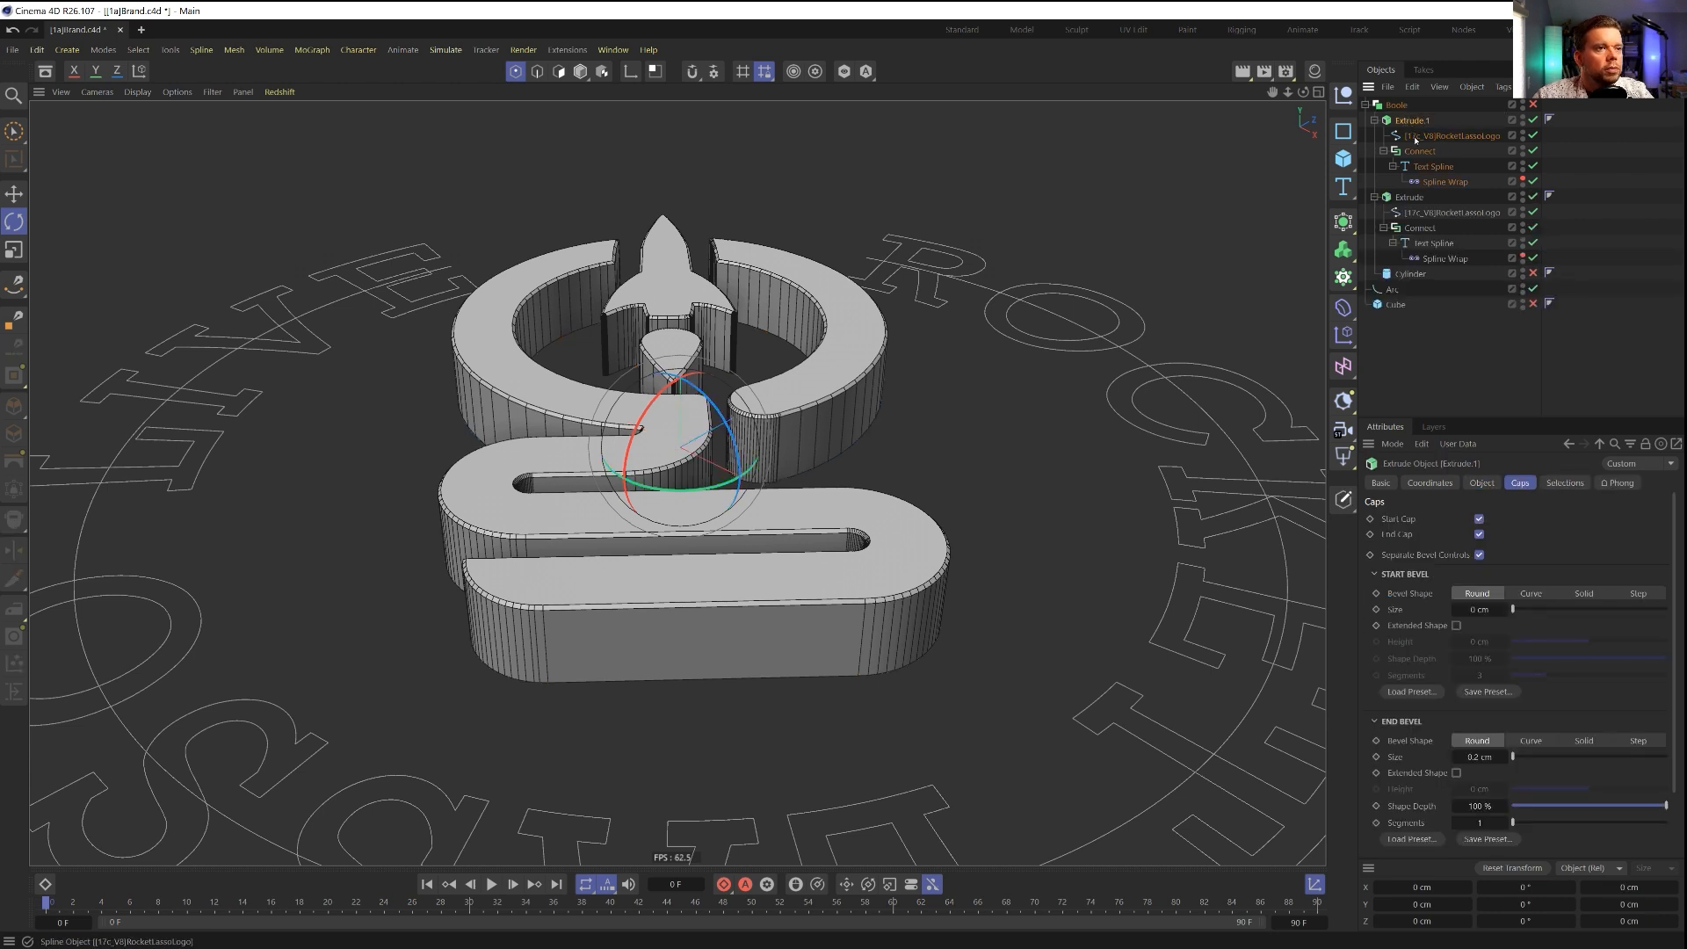
{"action": "left_click", "coordinate": [1420, 151]}
{"action": "key", "text": "Delete"}
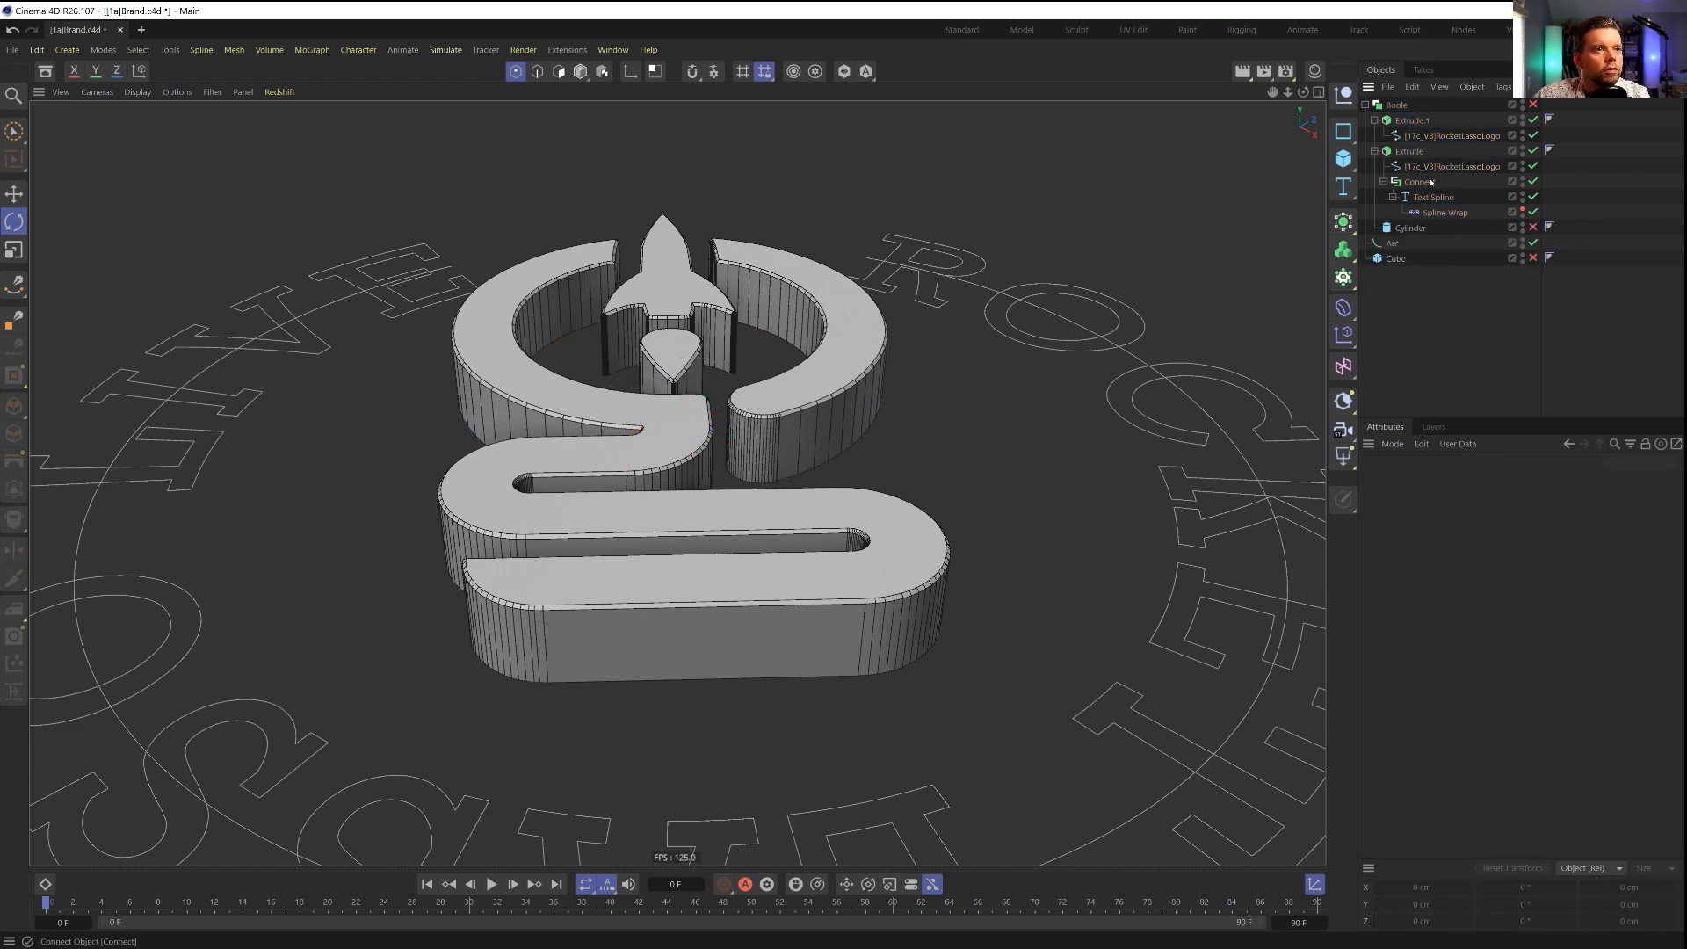
{"action": "left_click", "coordinate": [1440, 166]}
{"action": "key", "text": "Delete"}
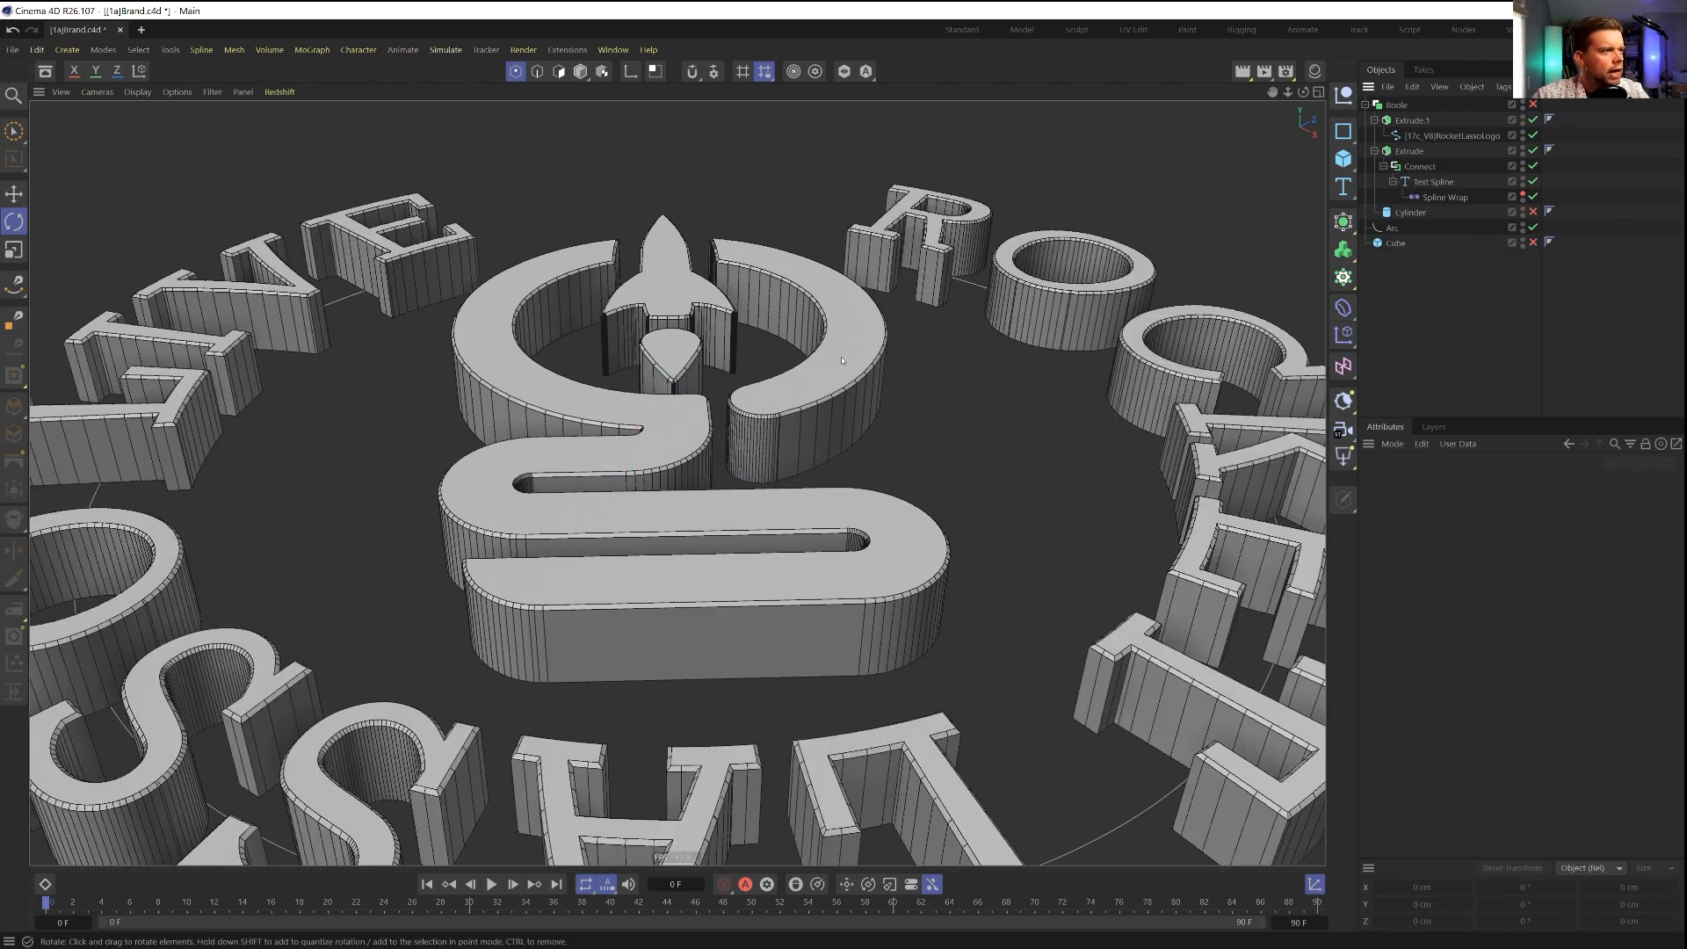
{"action": "left_click_drag", "start_coordinate": [830, 425], "coordinate": [760, 420], "text": "alt"}
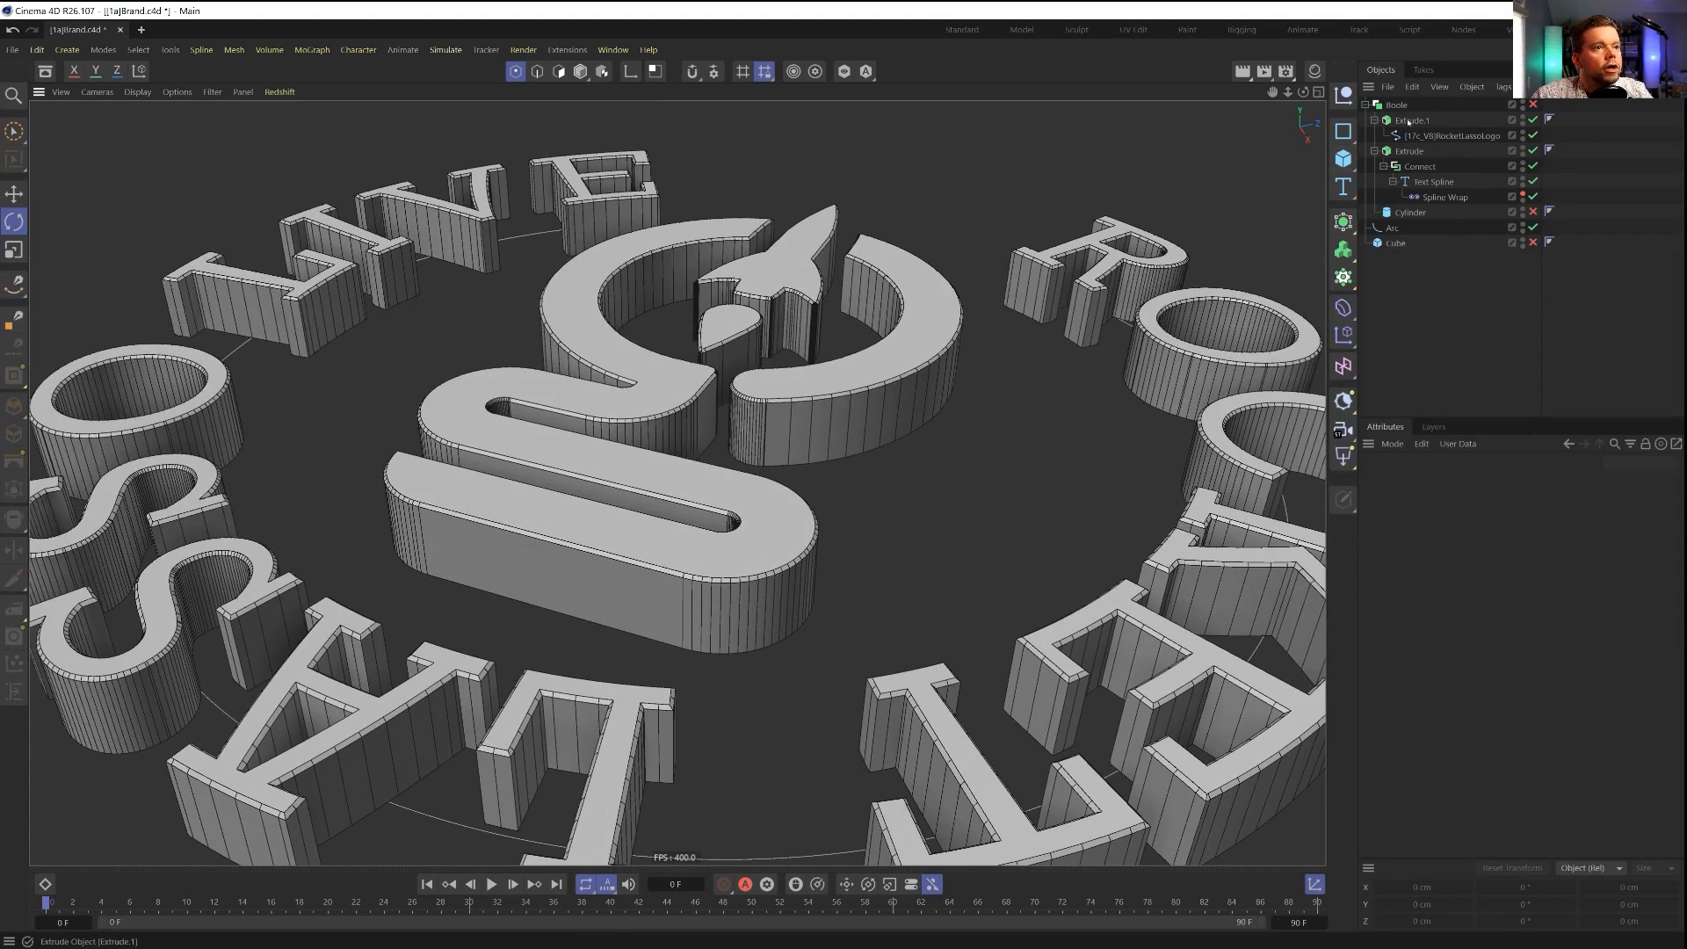
Step: Combine both Extrudes under a new Connect object with Weld disabled
{"action": "left_click", "coordinate": [1408, 120]}
{"action": "left_click", "coordinate": [1373, 120]}
{"action": "left_click", "coordinate": [1374, 135]}
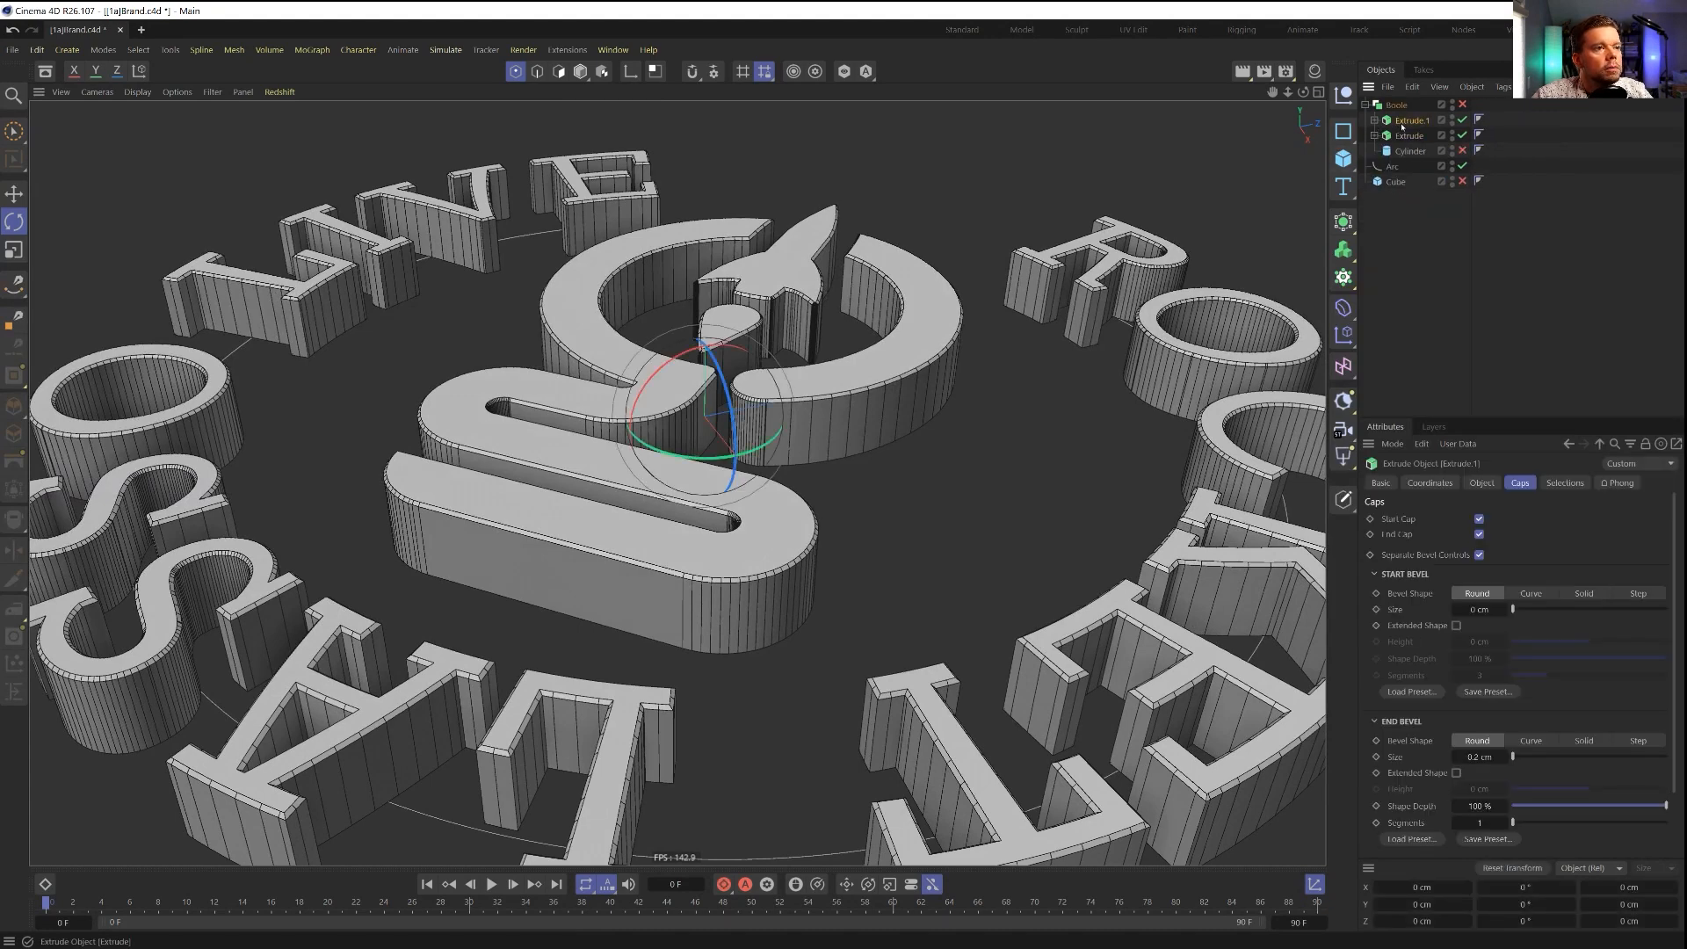
{"action": "left_click", "coordinate": [1343, 221]}
{"action": "left_click", "coordinate": [1412, 388]}
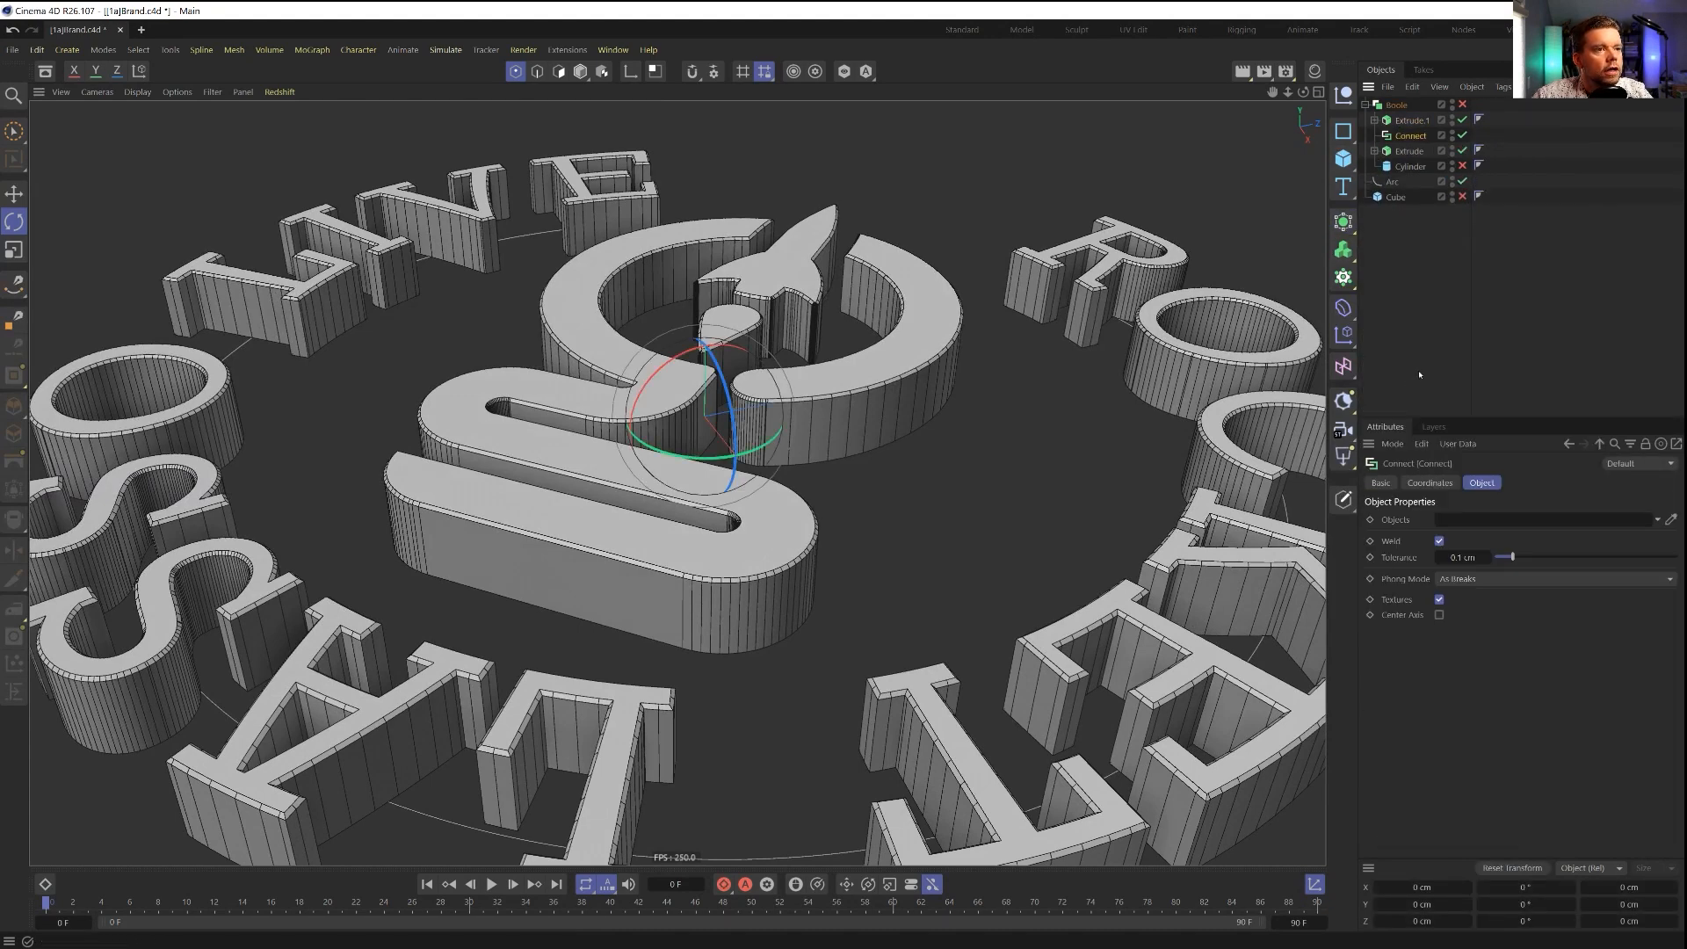
{"action": "left_click_drag", "start_coordinate": [1405, 152], "coordinate": [1411, 138]}
{"action": "left_click", "coordinate": [1410, 122]}
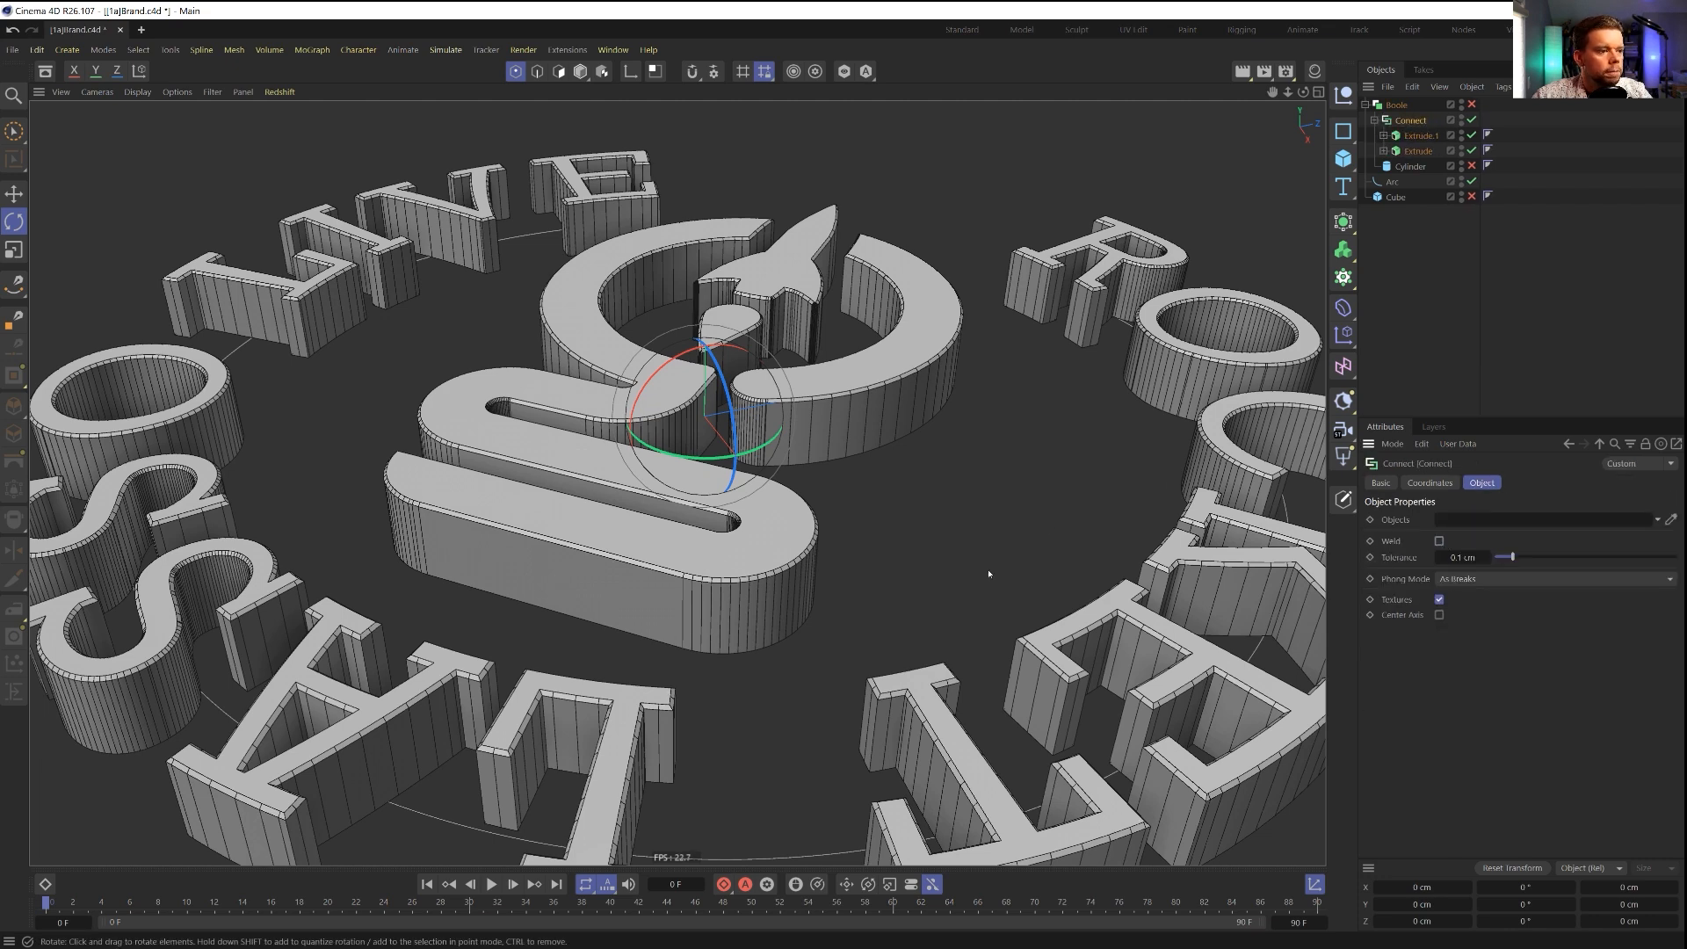
Step: Turn the Boole and Cylinder back on and inspect the combined stamp
{"action": "left_click_drag", "start_coordinate": [773, 479], "coordinate": [819, 472], "text": "alt"}
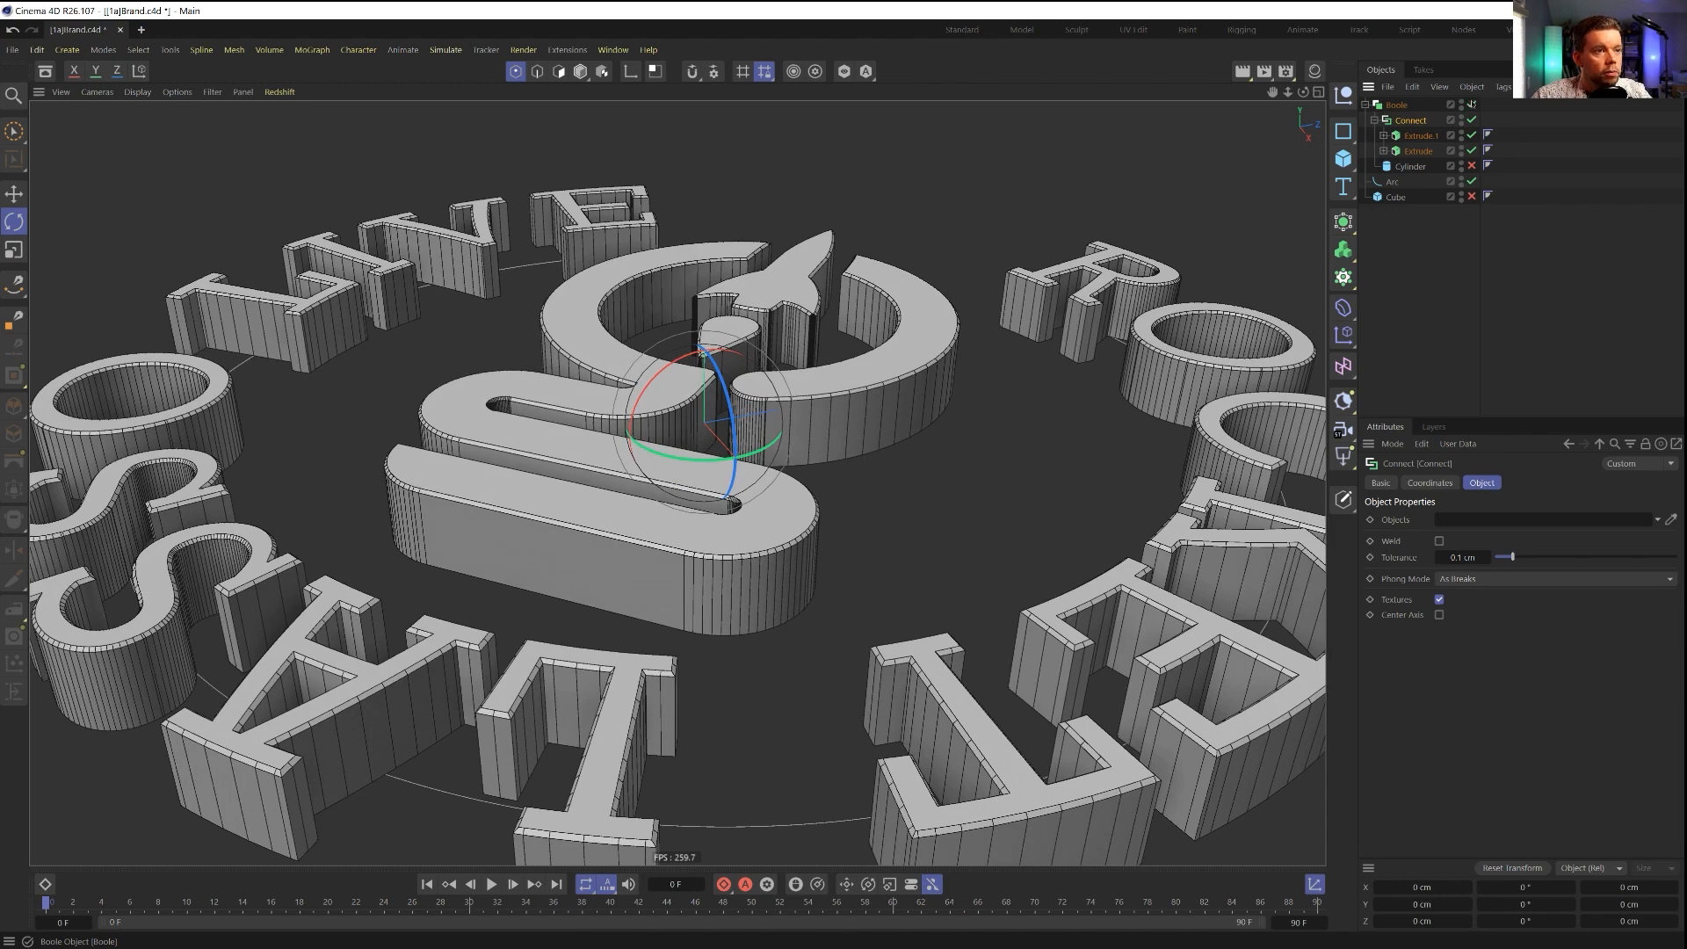
{"action": "left_click", "coordinate": [1471, 166]}
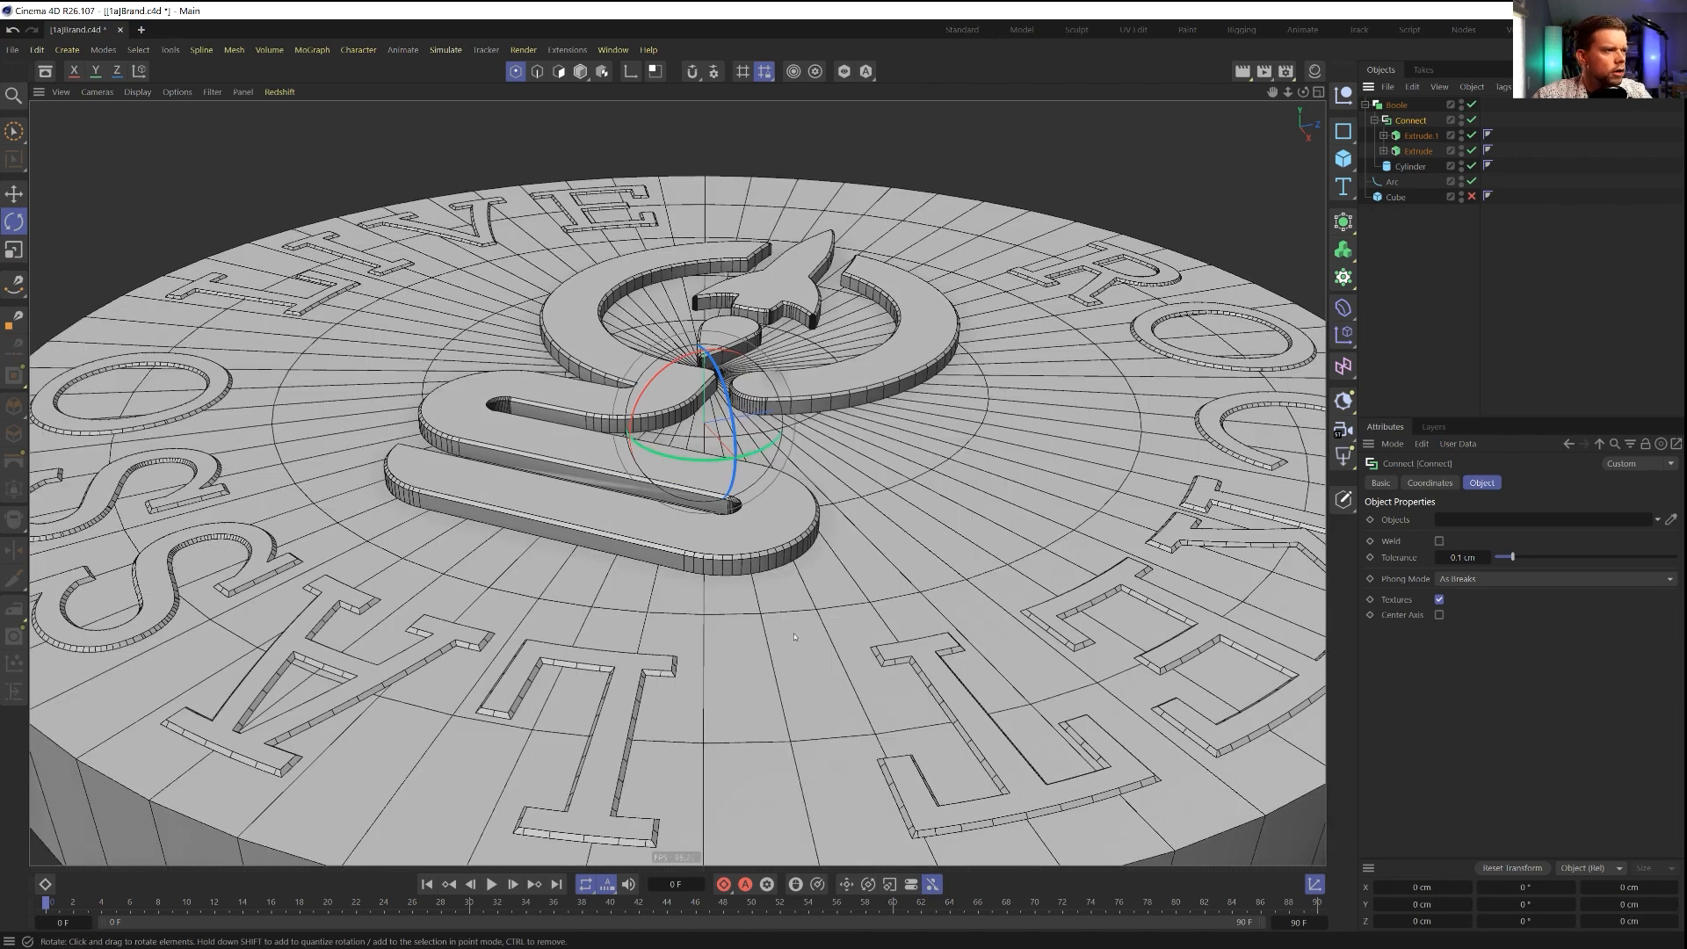
{"action": "left_click_drag", "start_coordinate": [794, 636], "coordinate": [830, 641], "text": "alt"}
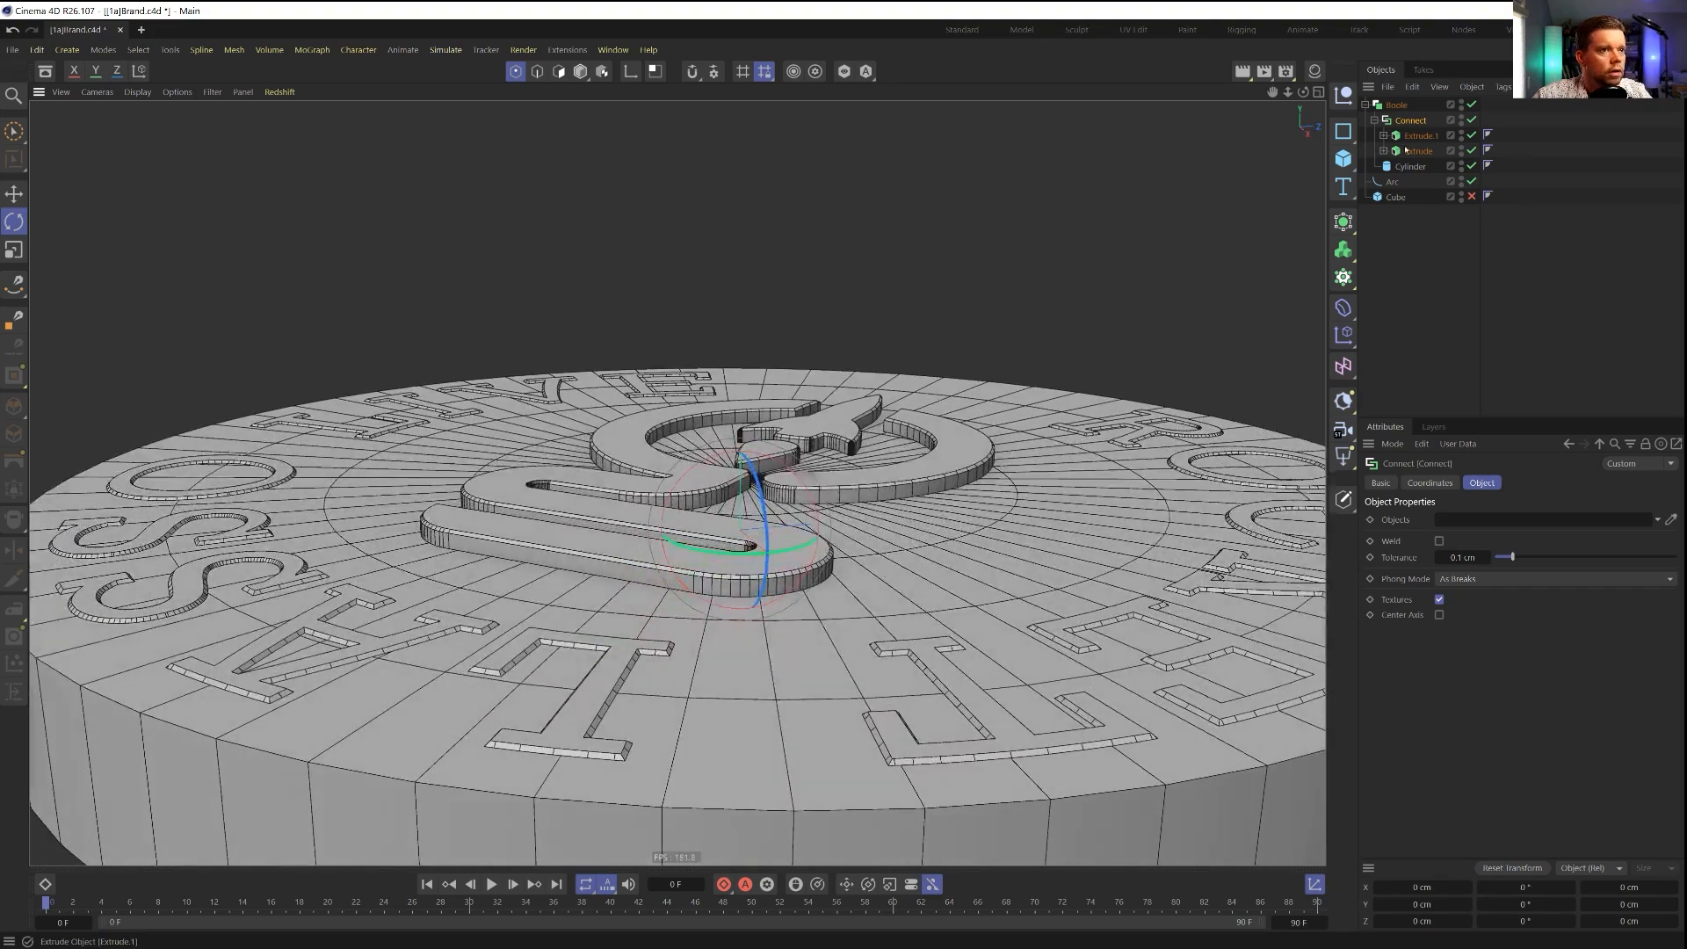
Step: Turn off the Boole, outer Connect and both Extrudes, and compare the Arc and logo spline heights from the side
{"action": "left_click", "coordinate": [1382, 151]}
{"action": "left_click", "coordinate": [1383, 135]}
{"action": "left_click", "coordinate": [1458, 151]}
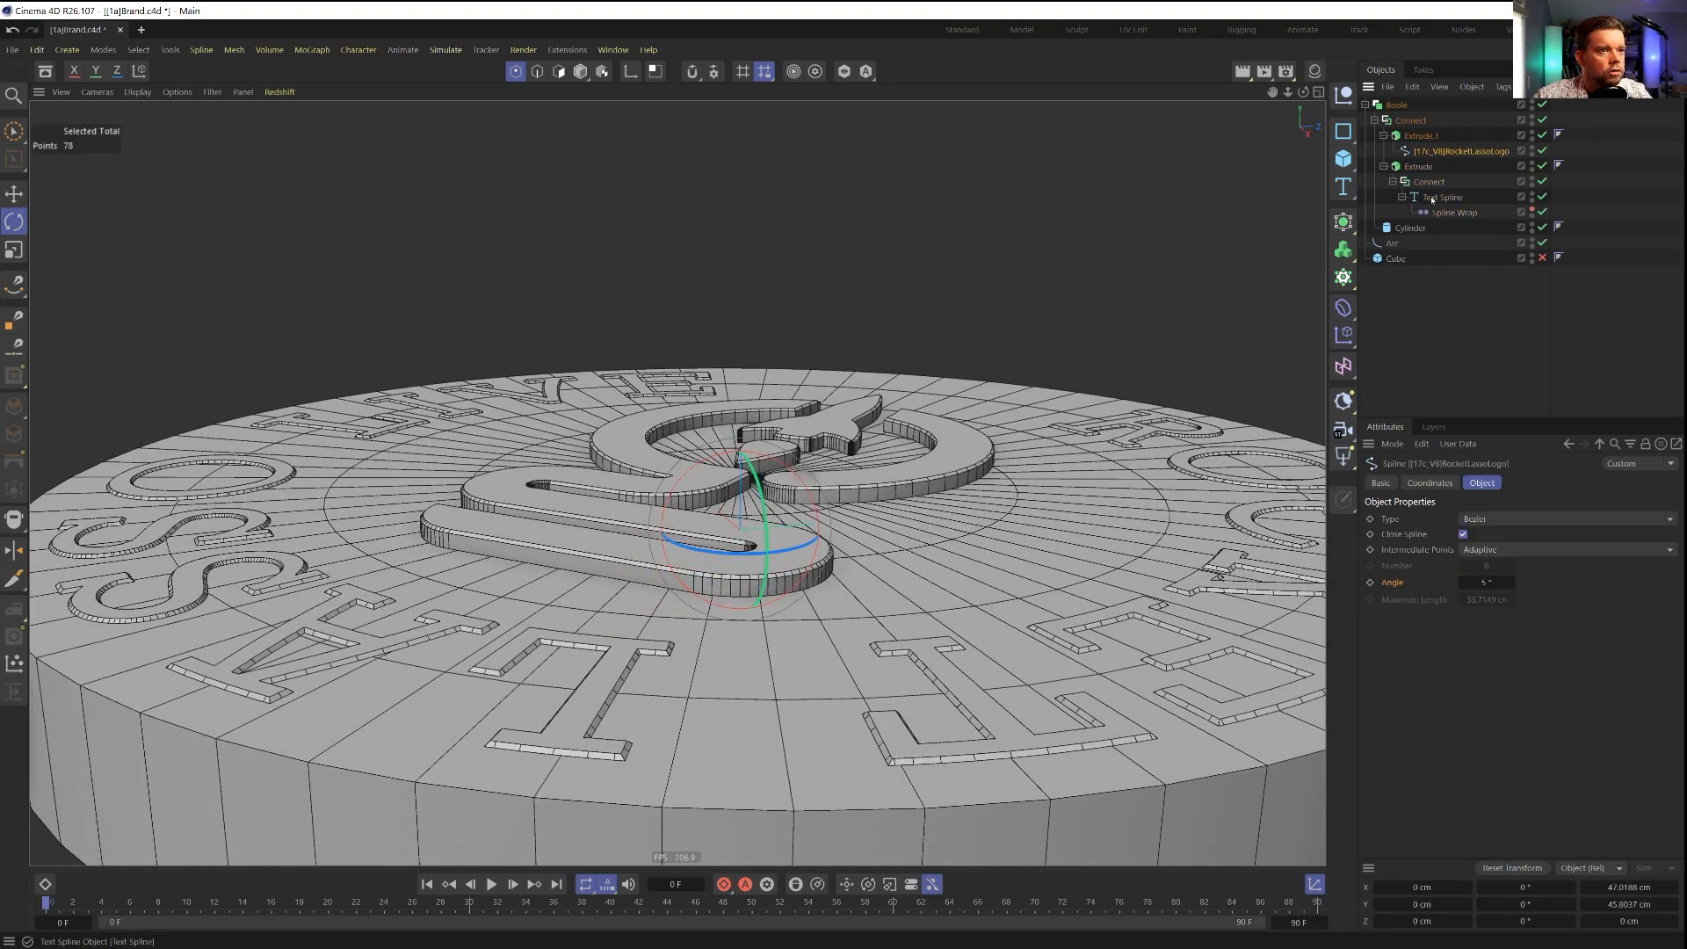
{"action": "middle_click", "coordinate": [865, 577]}
{"action": "middle_click", "coordinate": [972, 639]}
{"action": "right_click_drag", "start_coordinate": [700, 495], "coordinate": [919, 429], "text": "alt"}
{"action": "middle_click_drag", "start_coordinate": [845, 370], "coordinate": [1009, 566], "text": "alt"}
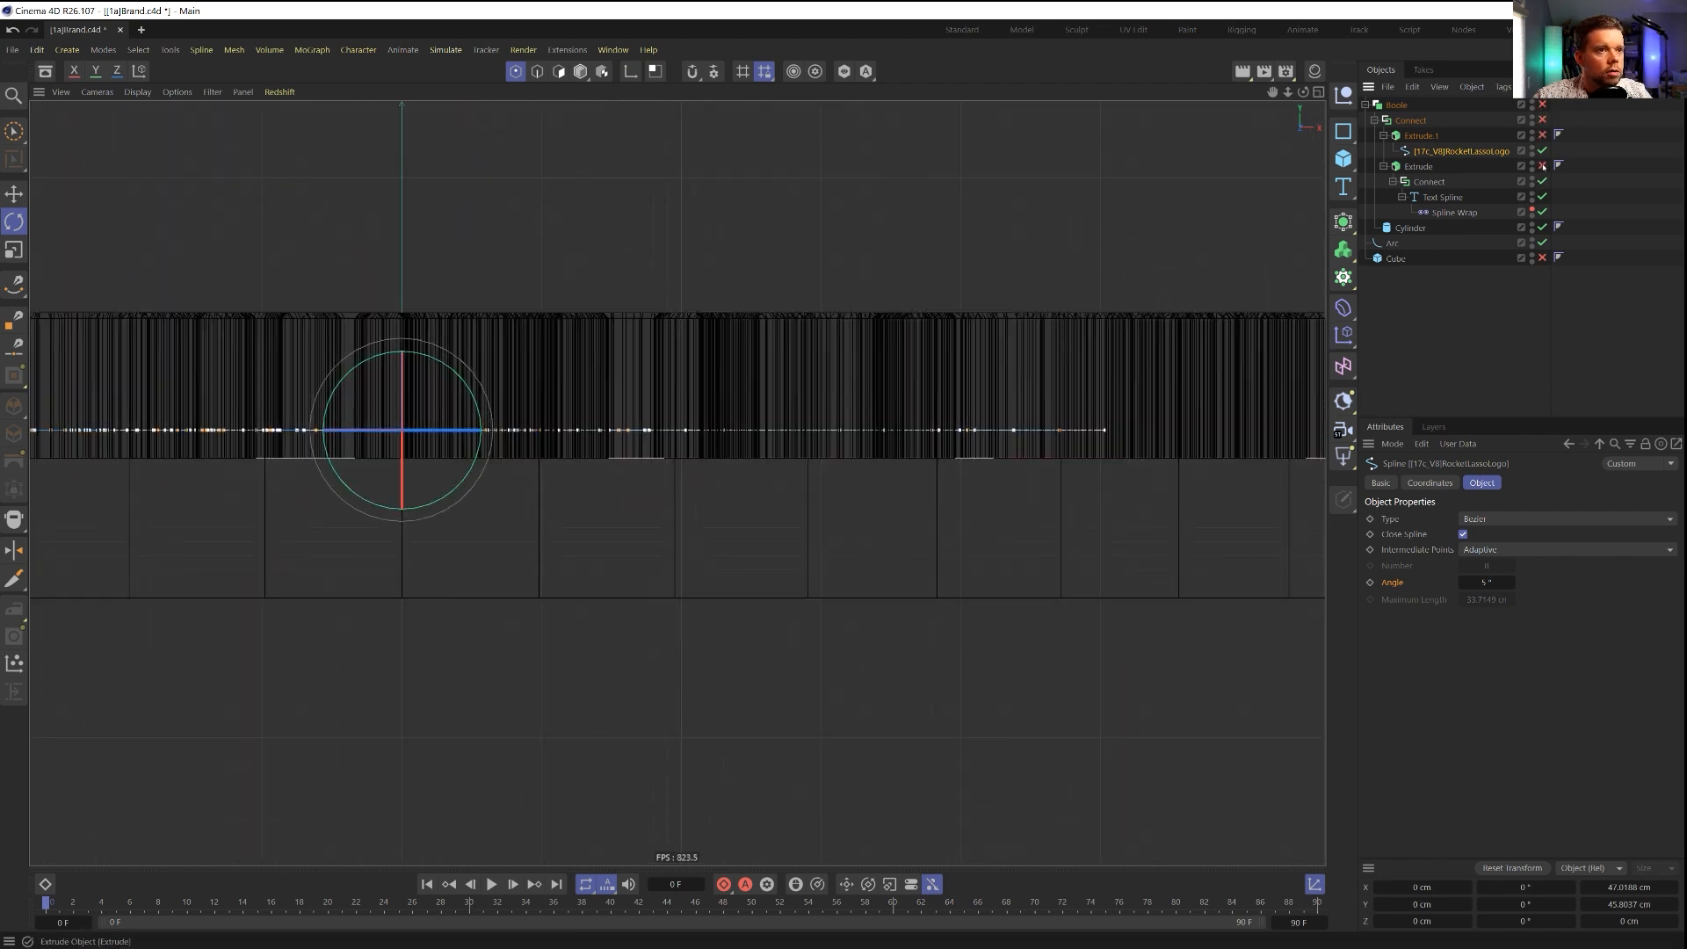
{"action": "left_click", "coordinate": [1541, 166]}
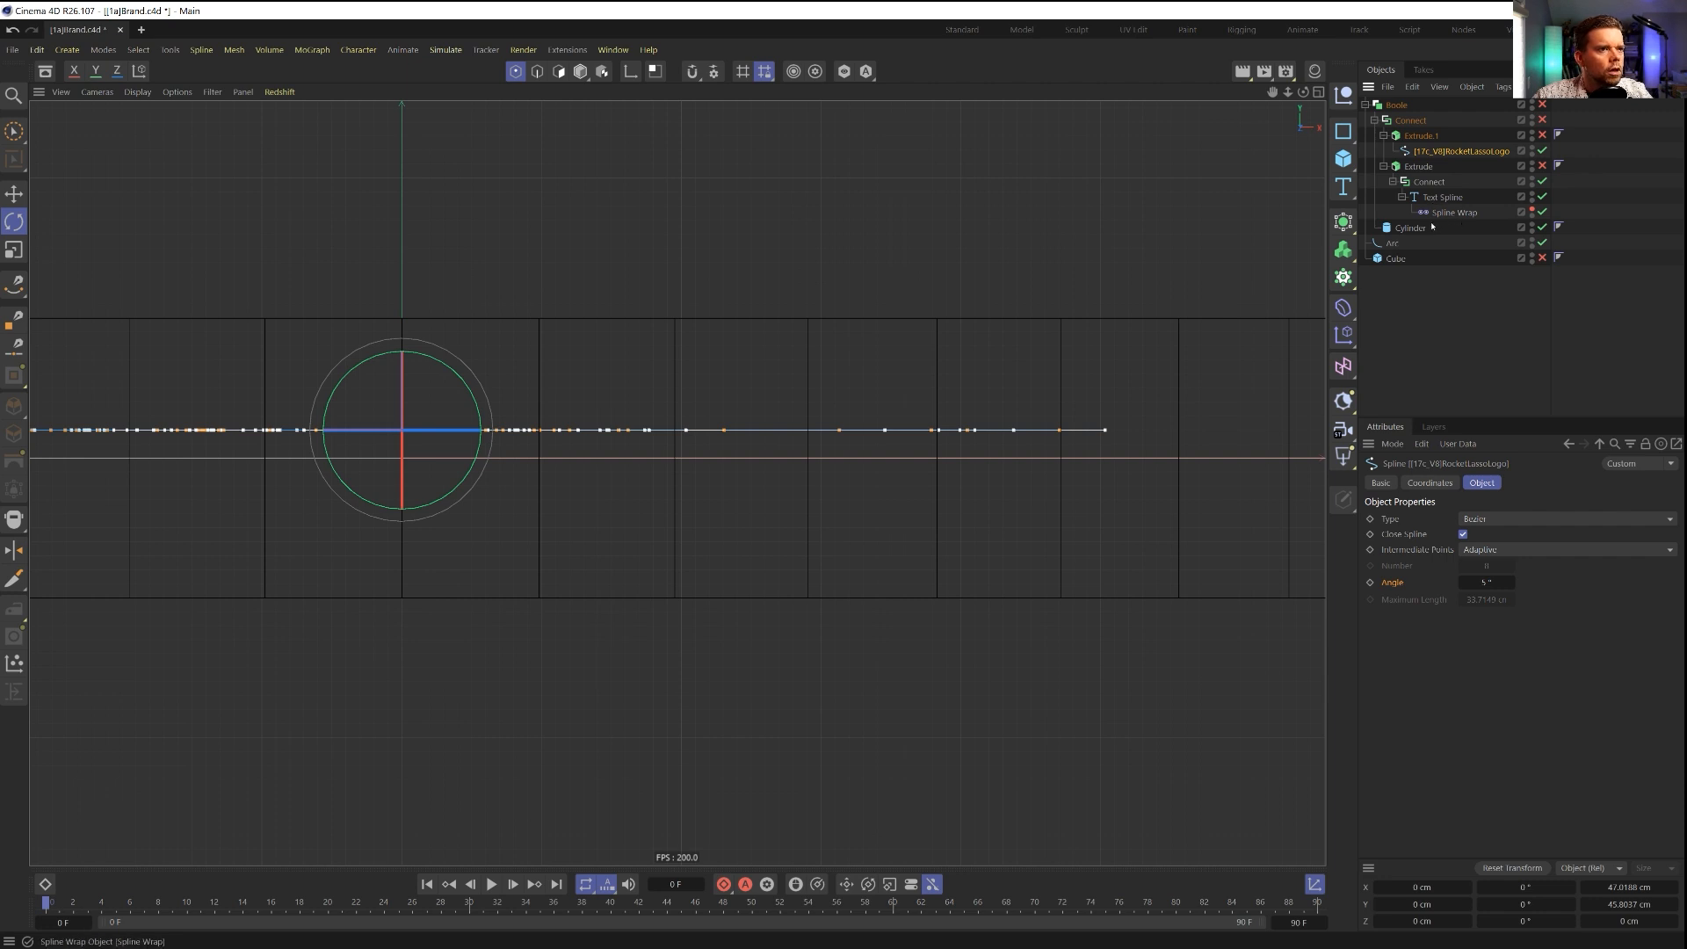
{"action": "left_click", "coordinate": [1392, 245]}
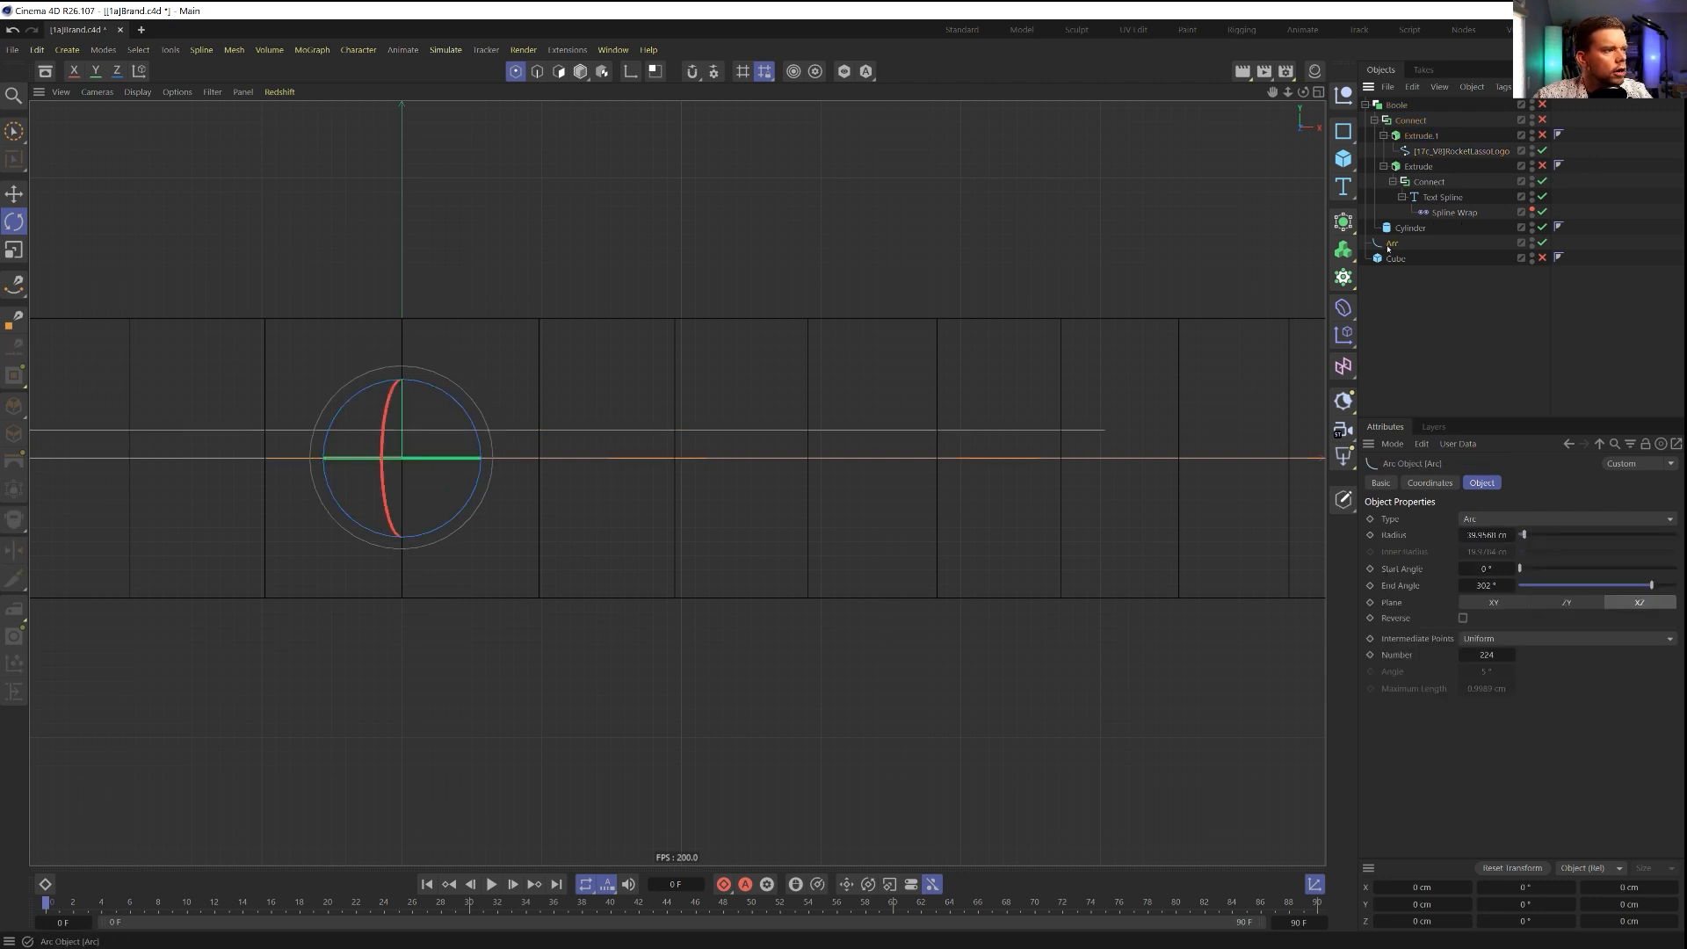
{"action": "left_click", "coordinate": [1460, 151]}
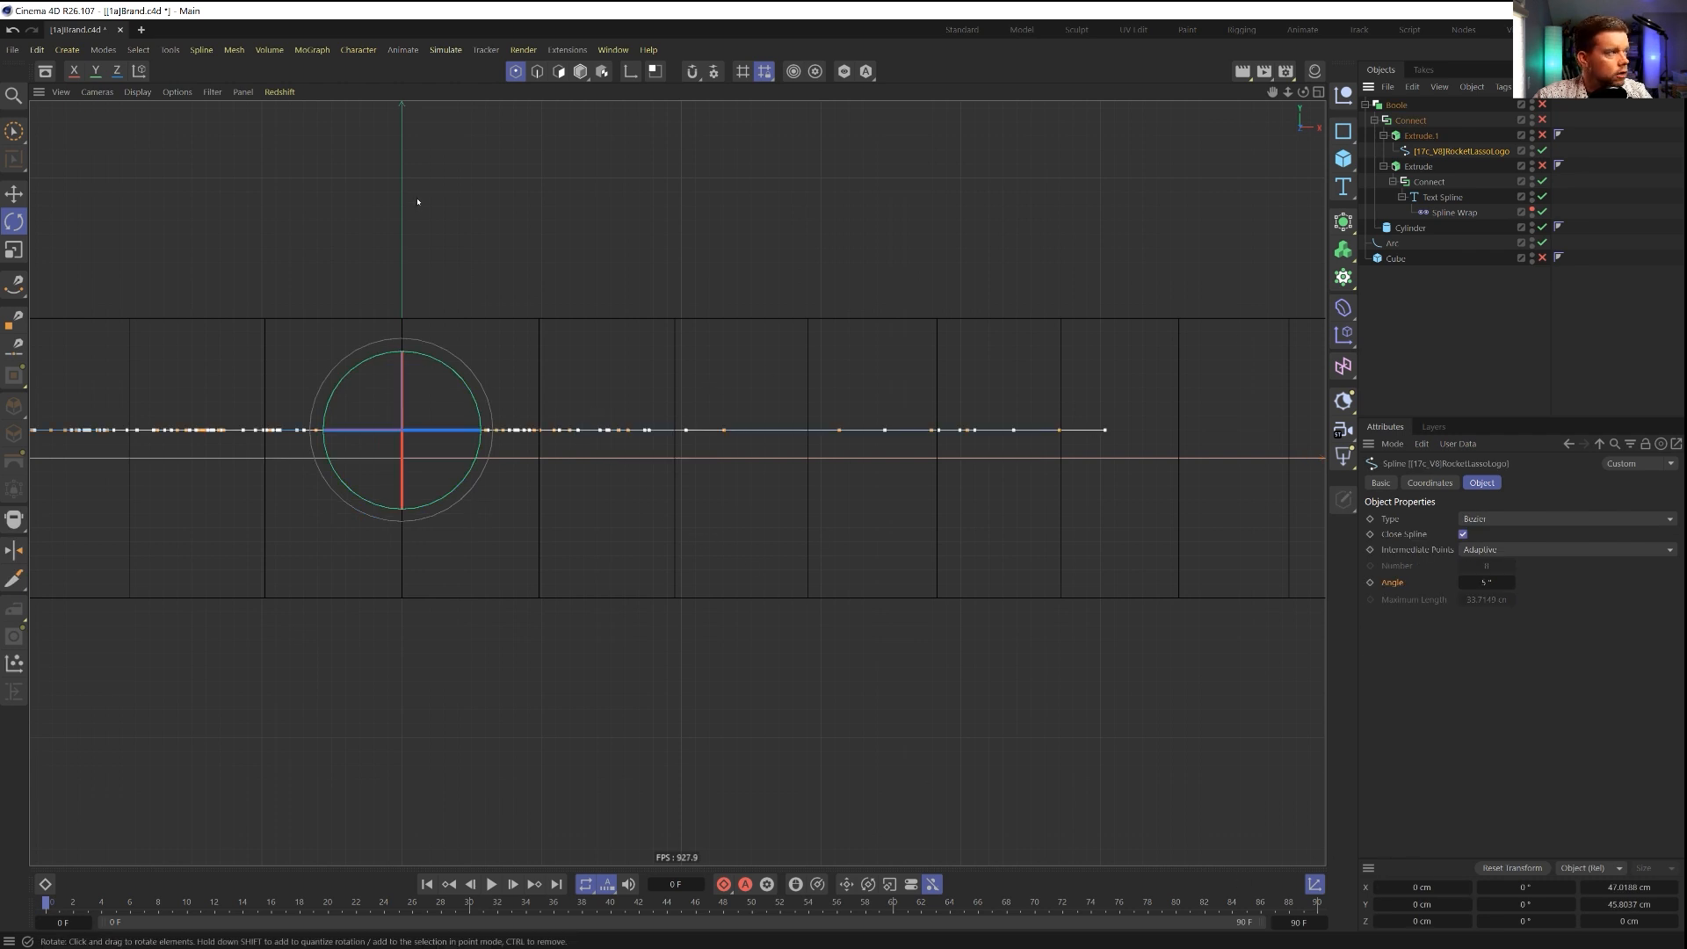
Step: Set the Y position of the outer Connect, logo Extrude and logo spline axes to 0 cm, moving only the axes
{"action": "left_click", "coordinate": [580, 72]}
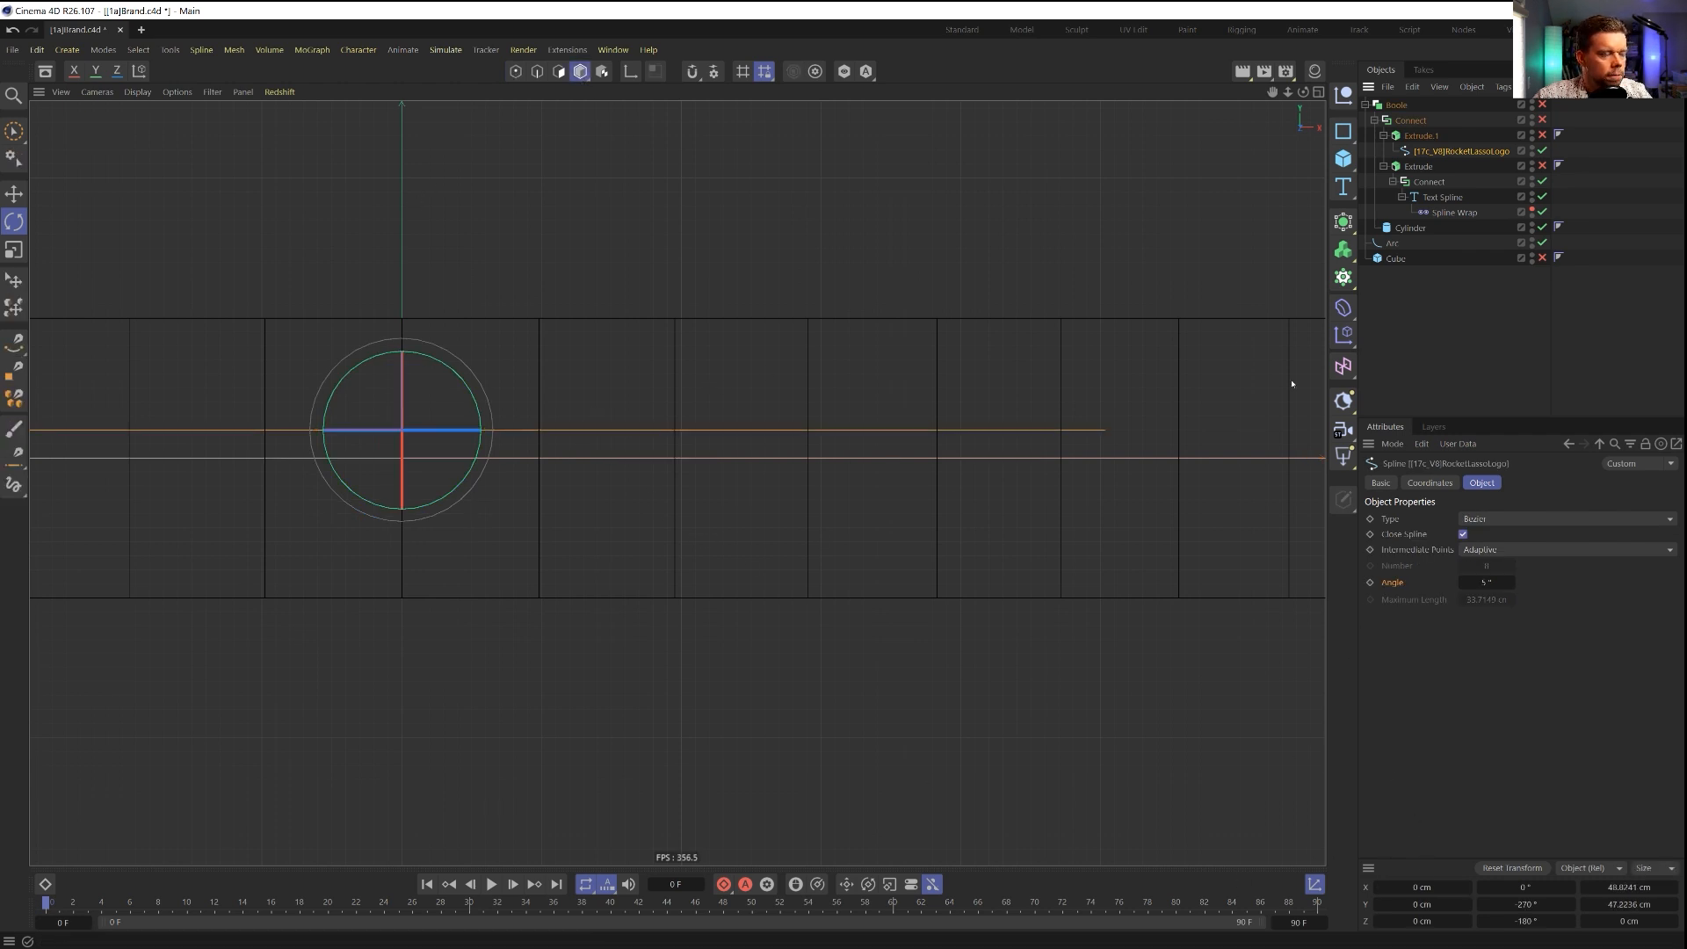
{"action": "left_click", "coordinate": [1421, 136]}
{"action": "left_click", "coordinate": [1411, 120], "text": "ctrl"}
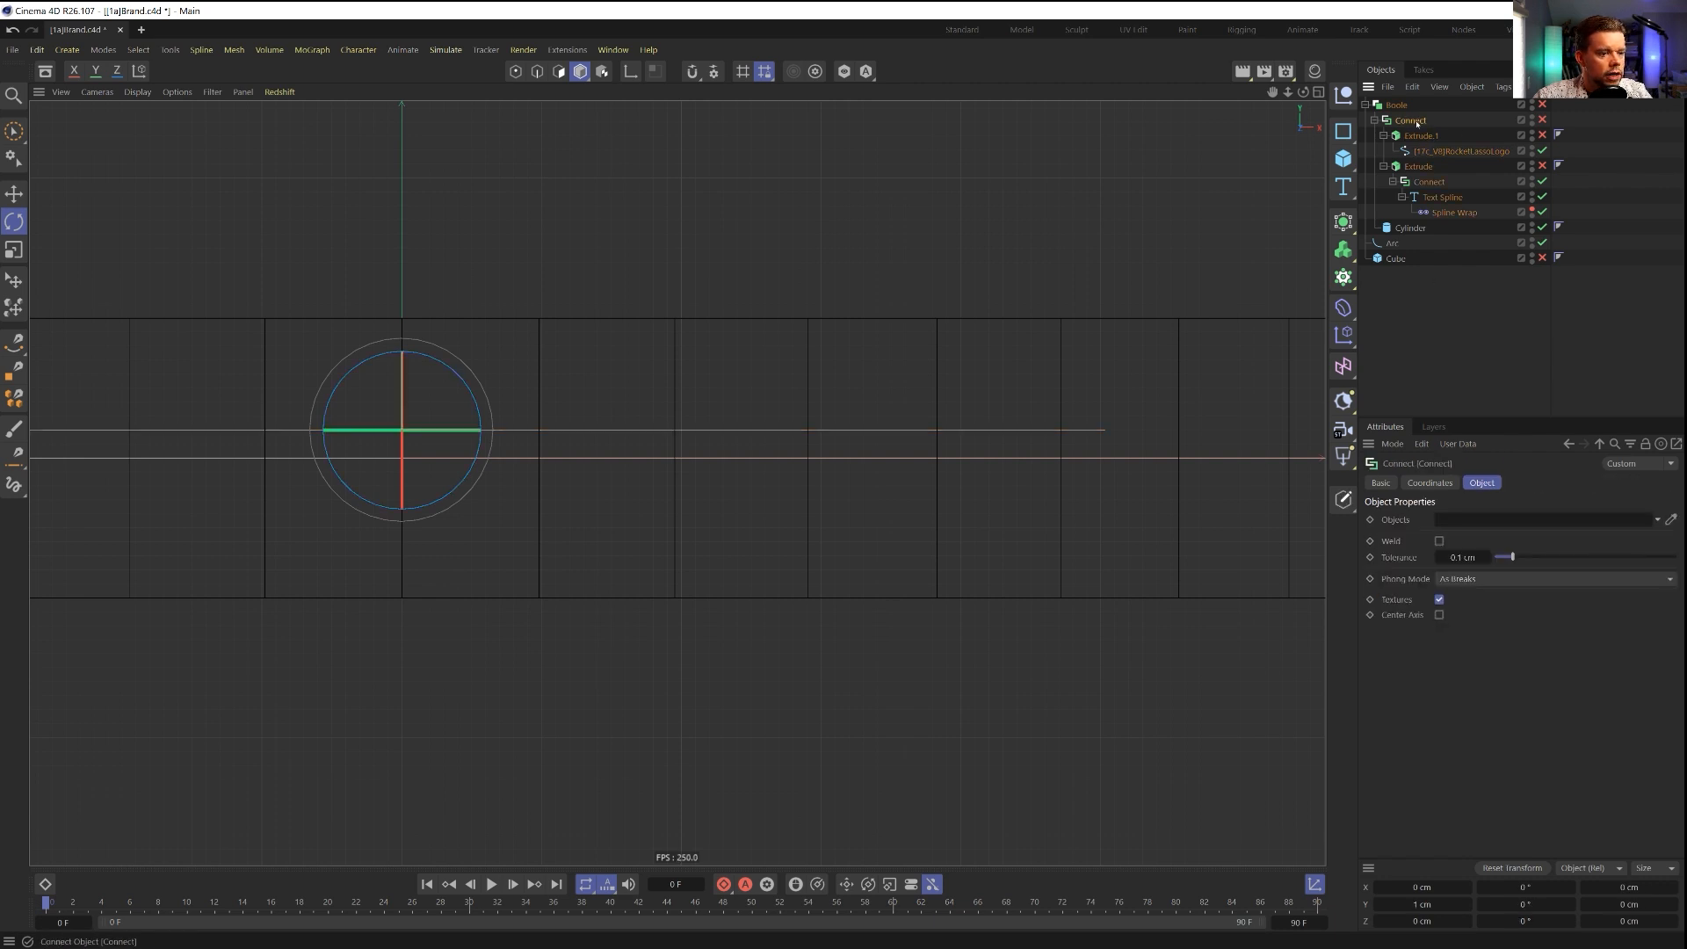
{"action": "left_click", "coordinate": [1425, 153], "text": "ctrl"}
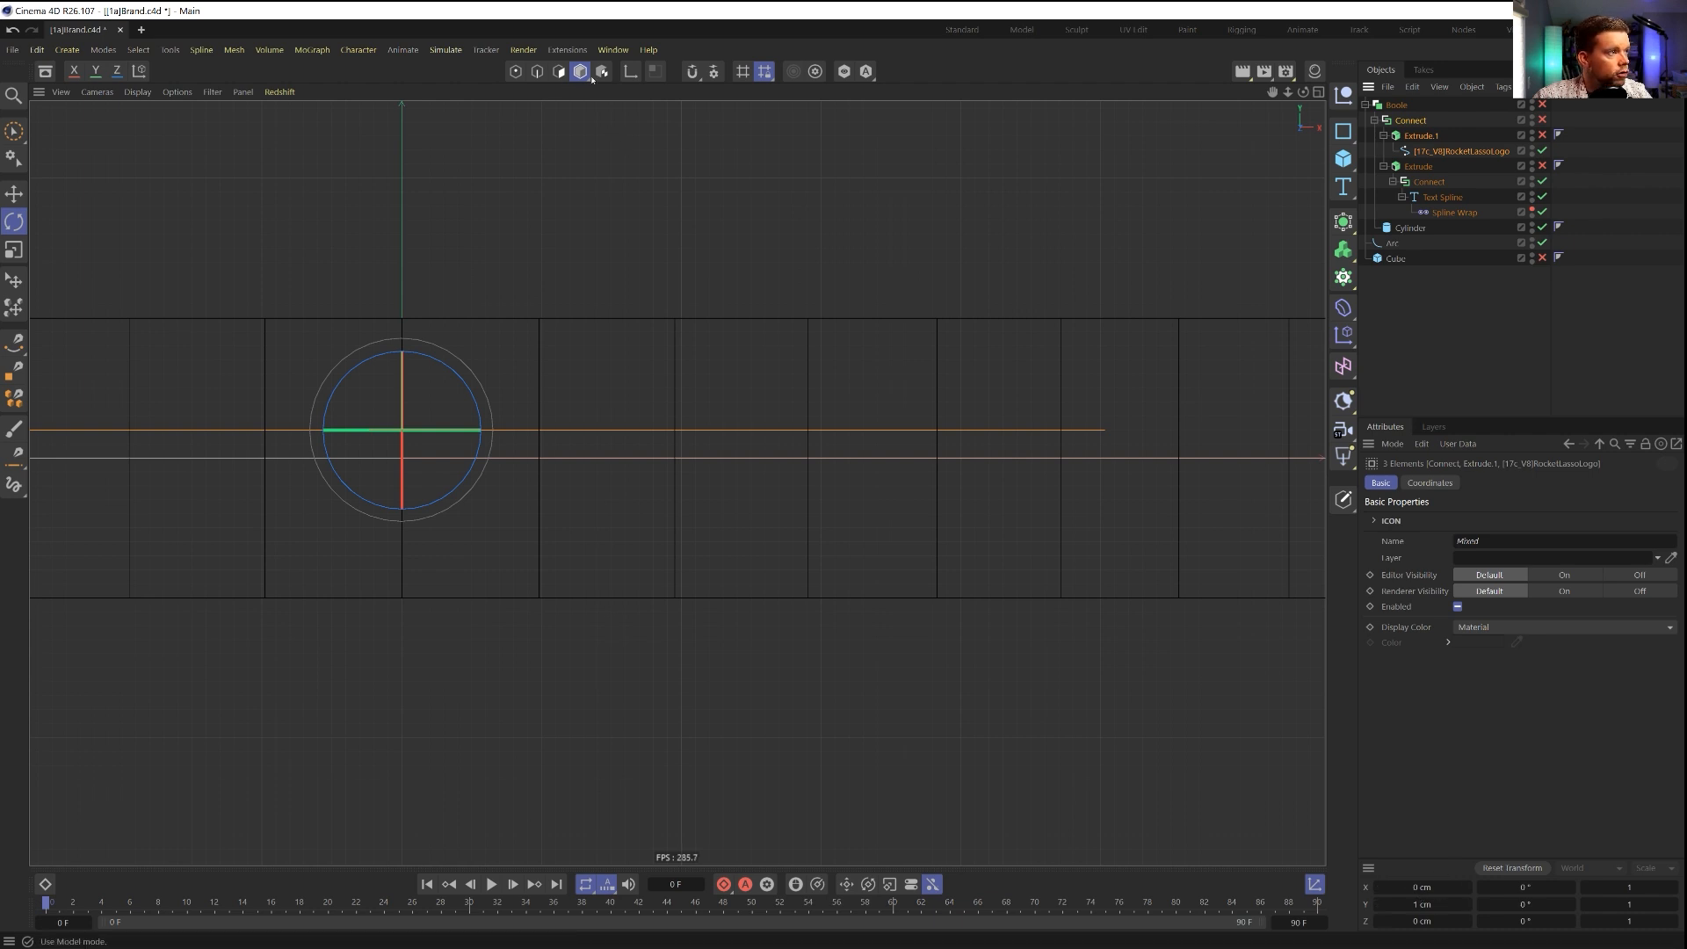
{"action": "key", "text": "l"}
{"action": "left_click", "coordinate": [1402, 903]}
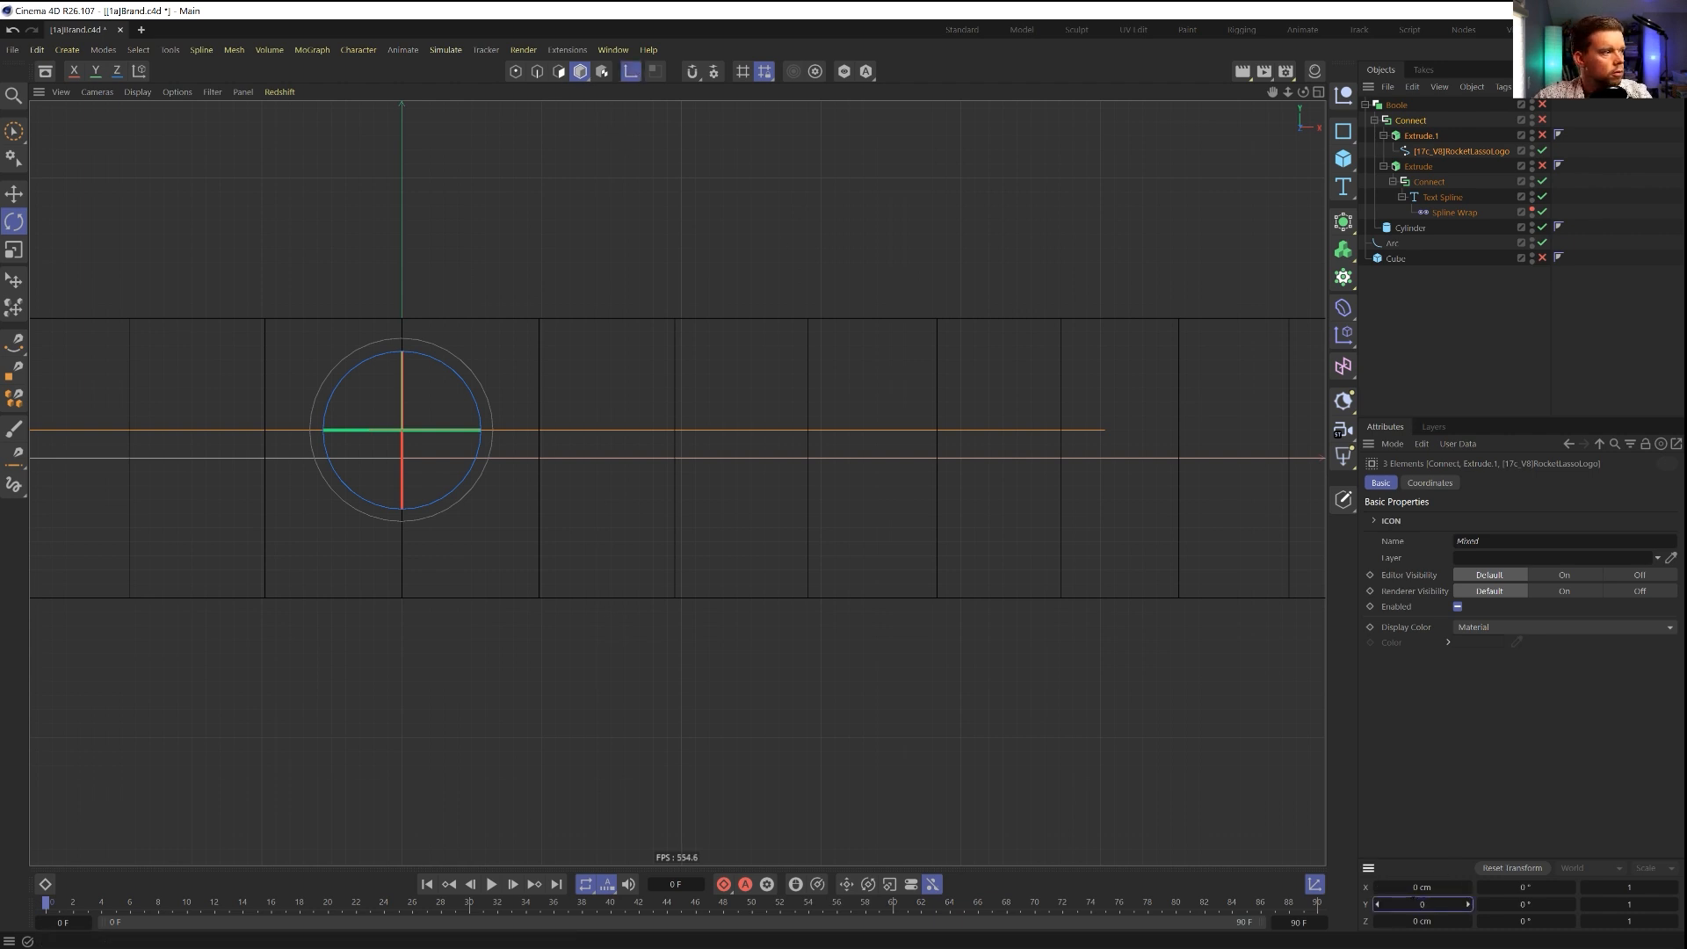
{"action": "key", "text": "Return"}
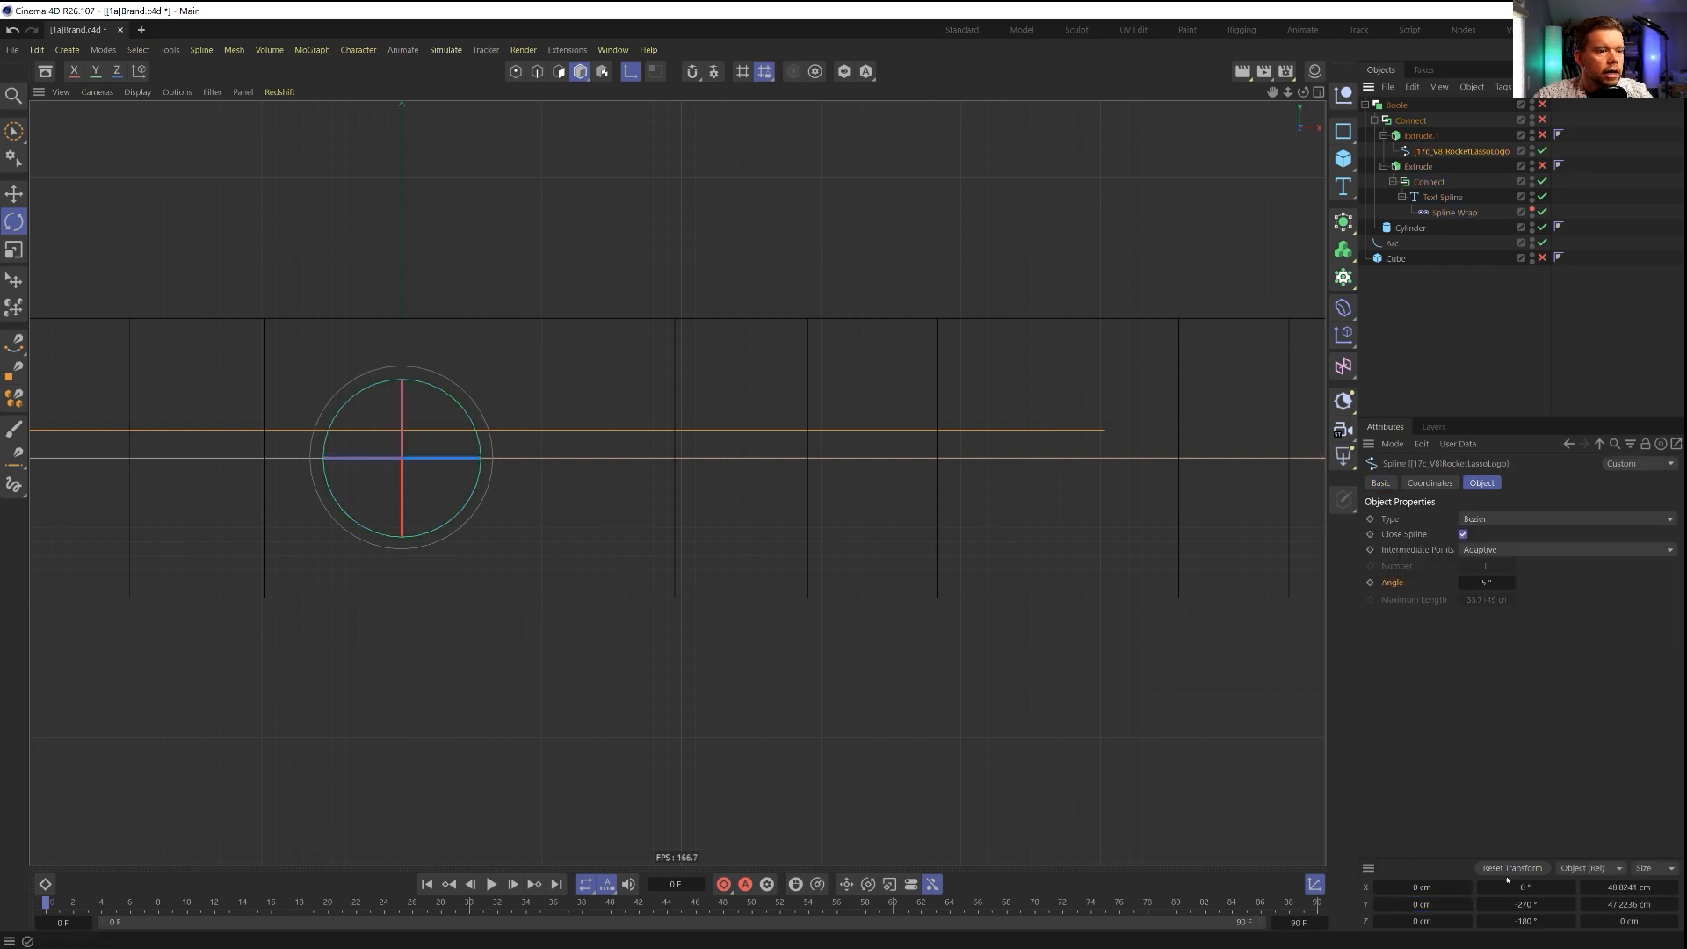
Step: Set the Z position of all the logo spline's points to 0 cm
{"action": "left_click", "coordinate": [516, 72]}
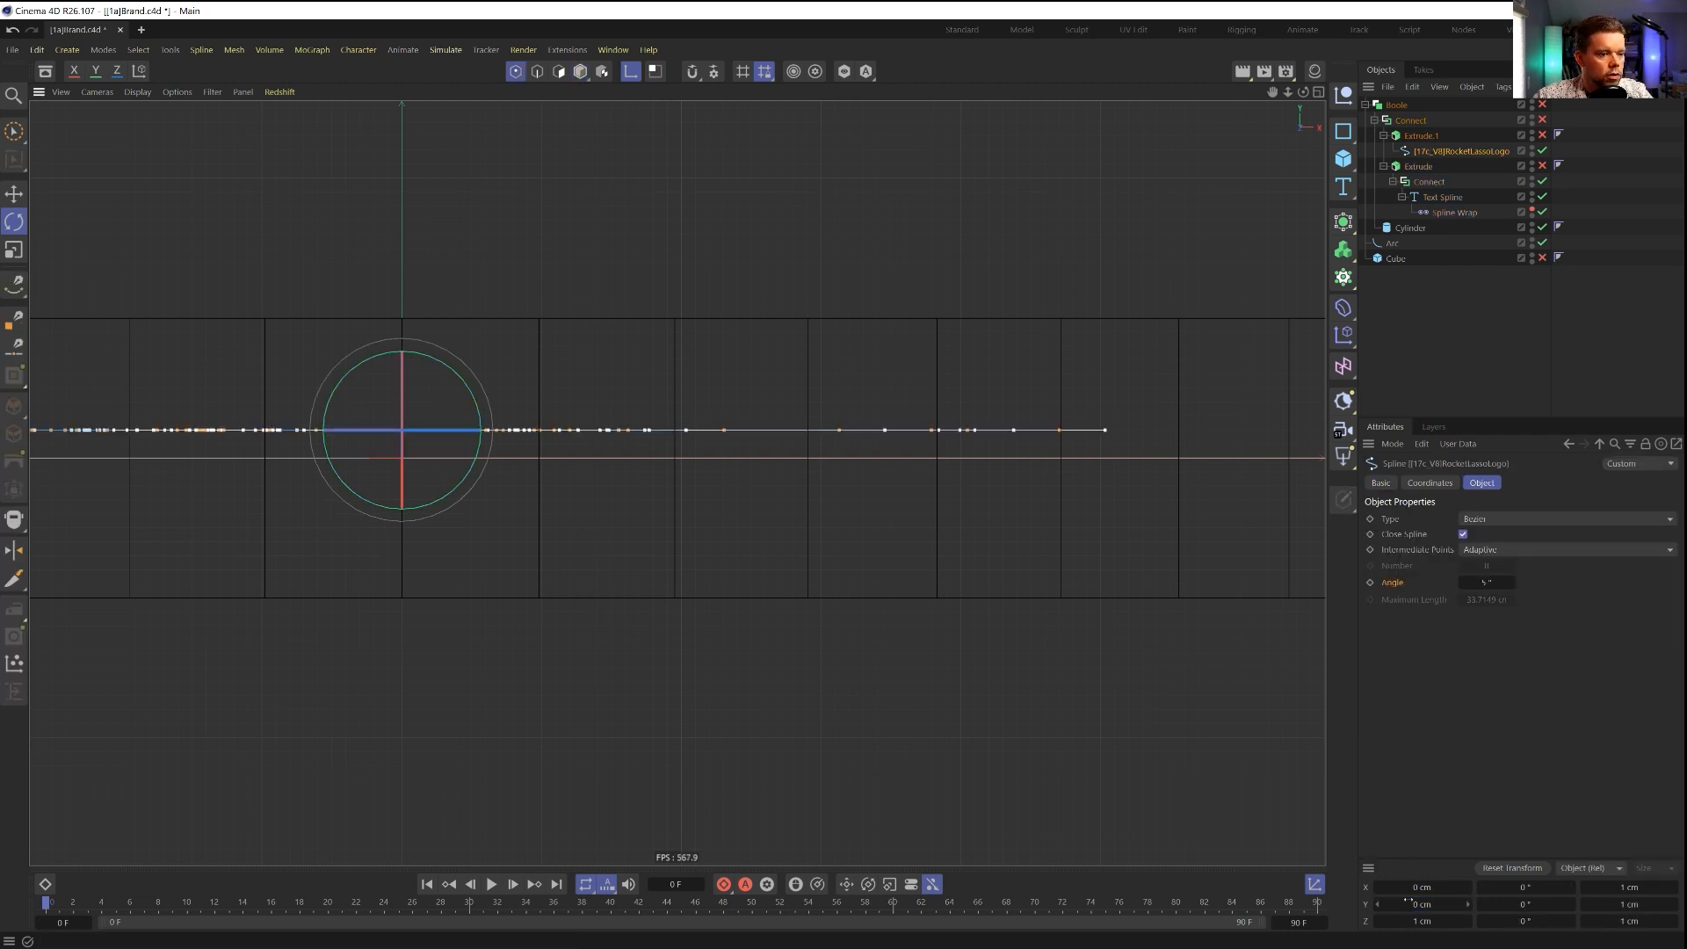
{"action": "left_click_drag", "start_coordinate": [1437, 920], "coordinate": [1434, 921]}
{"action": "left_click", "coordinate": [1494, 868]}
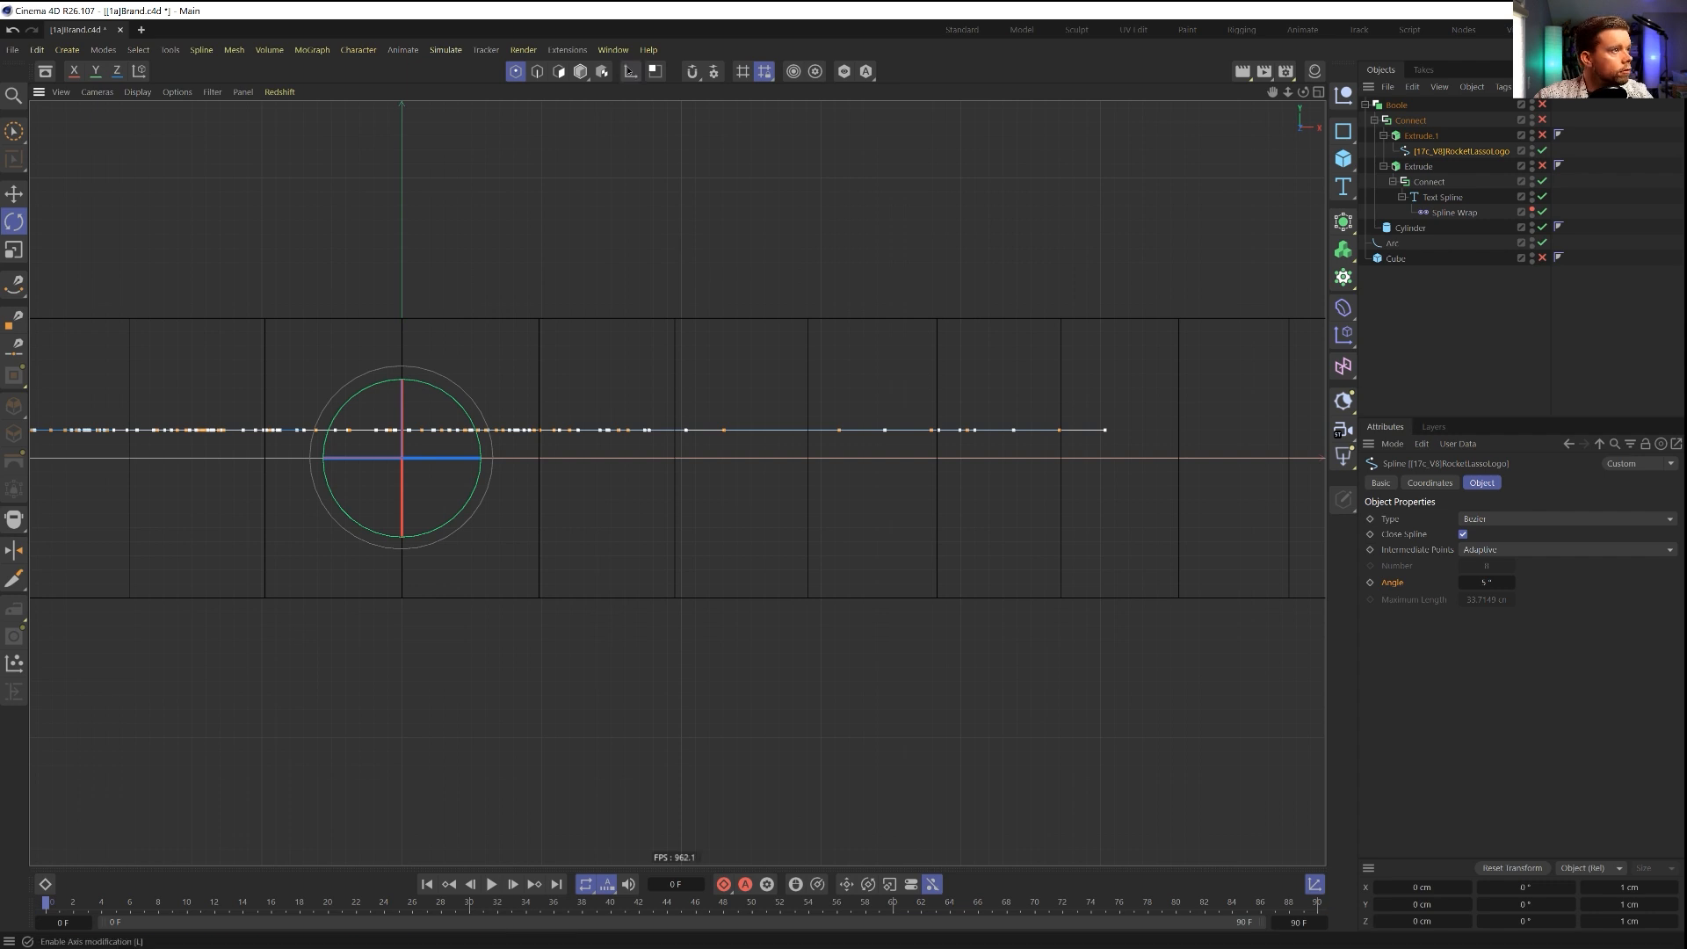
{"action": "left_click", "coordinate": [631, 72]}
{"action": "left_click", "coordinate": [1424, 921]}
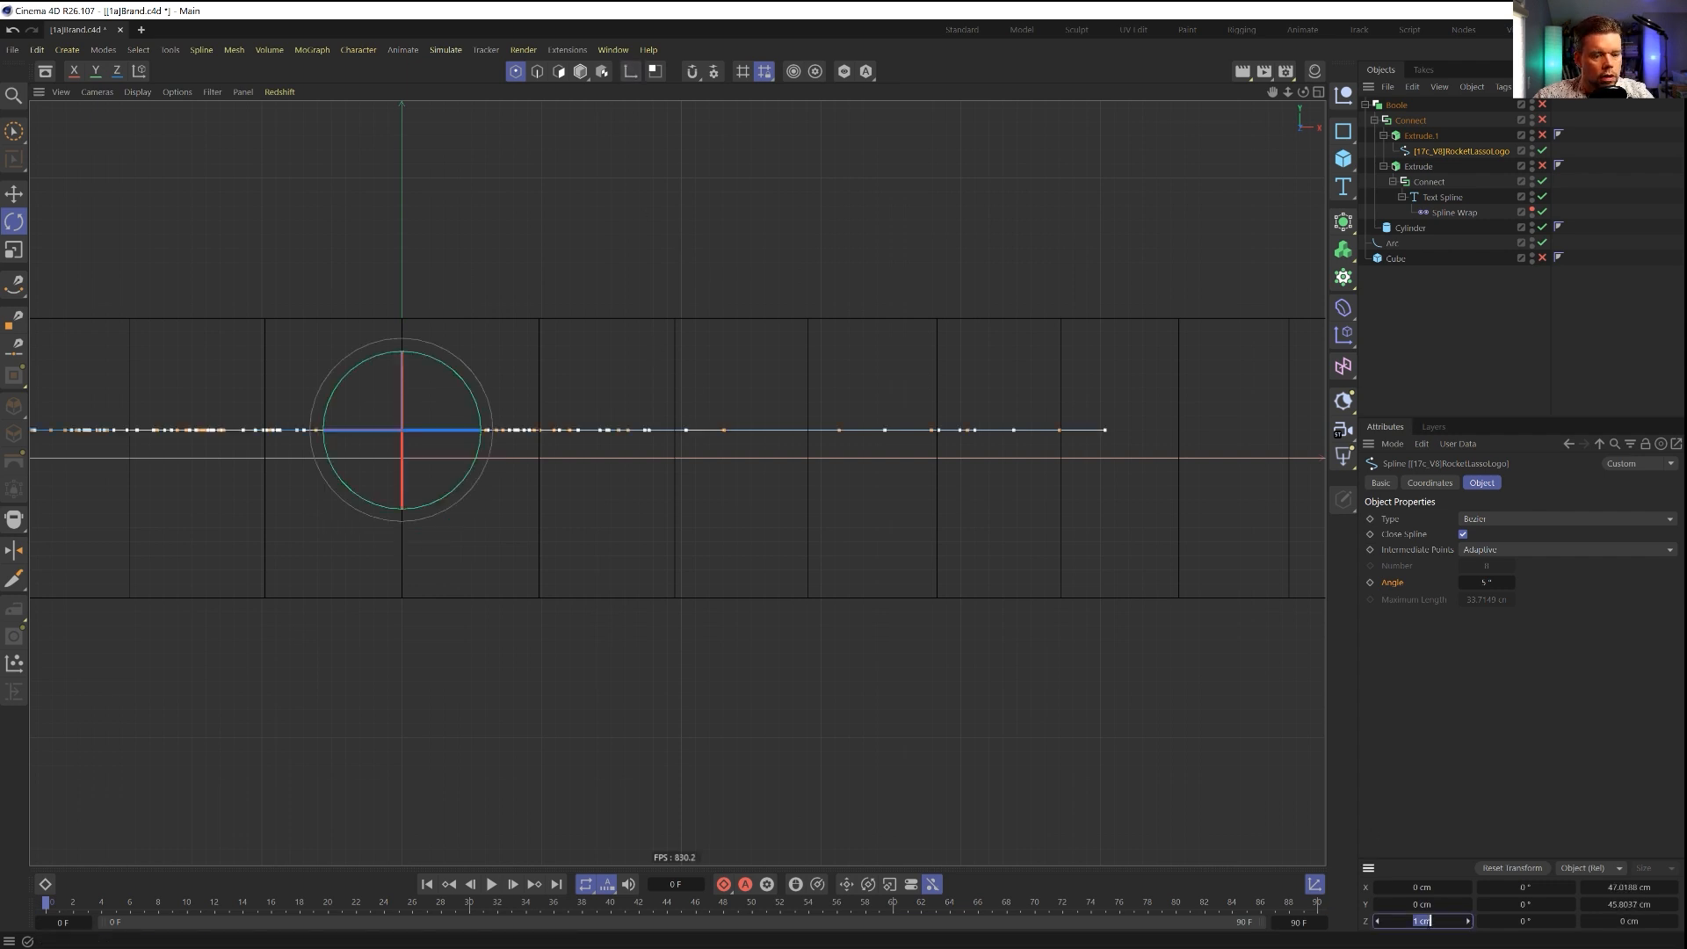
{"action": "type", "text": "0"}
{"action": "key", "text": "Return"}
{"action": "key", "text": "F5"}
{"action": "key", "text": "F1"}
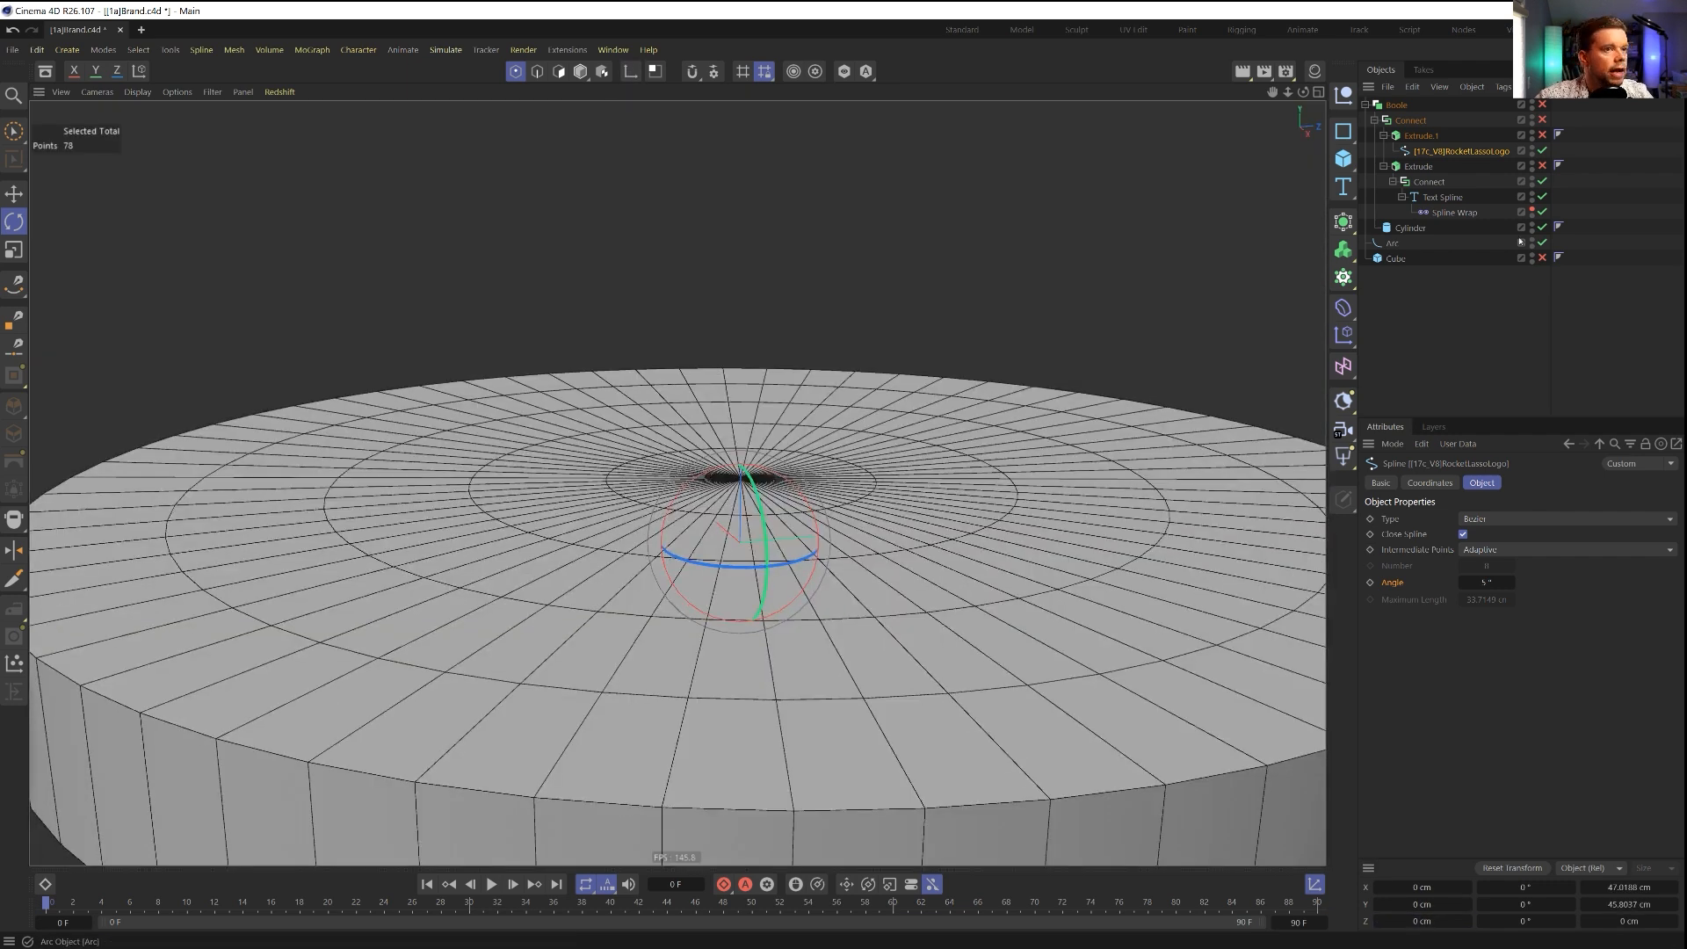
Step: Turn the Boole, outer Connect and both Extrudes back on and raise the outer Connect to Y 1 cm
{"action": "left_click", "coordinate": [1542, 104]}
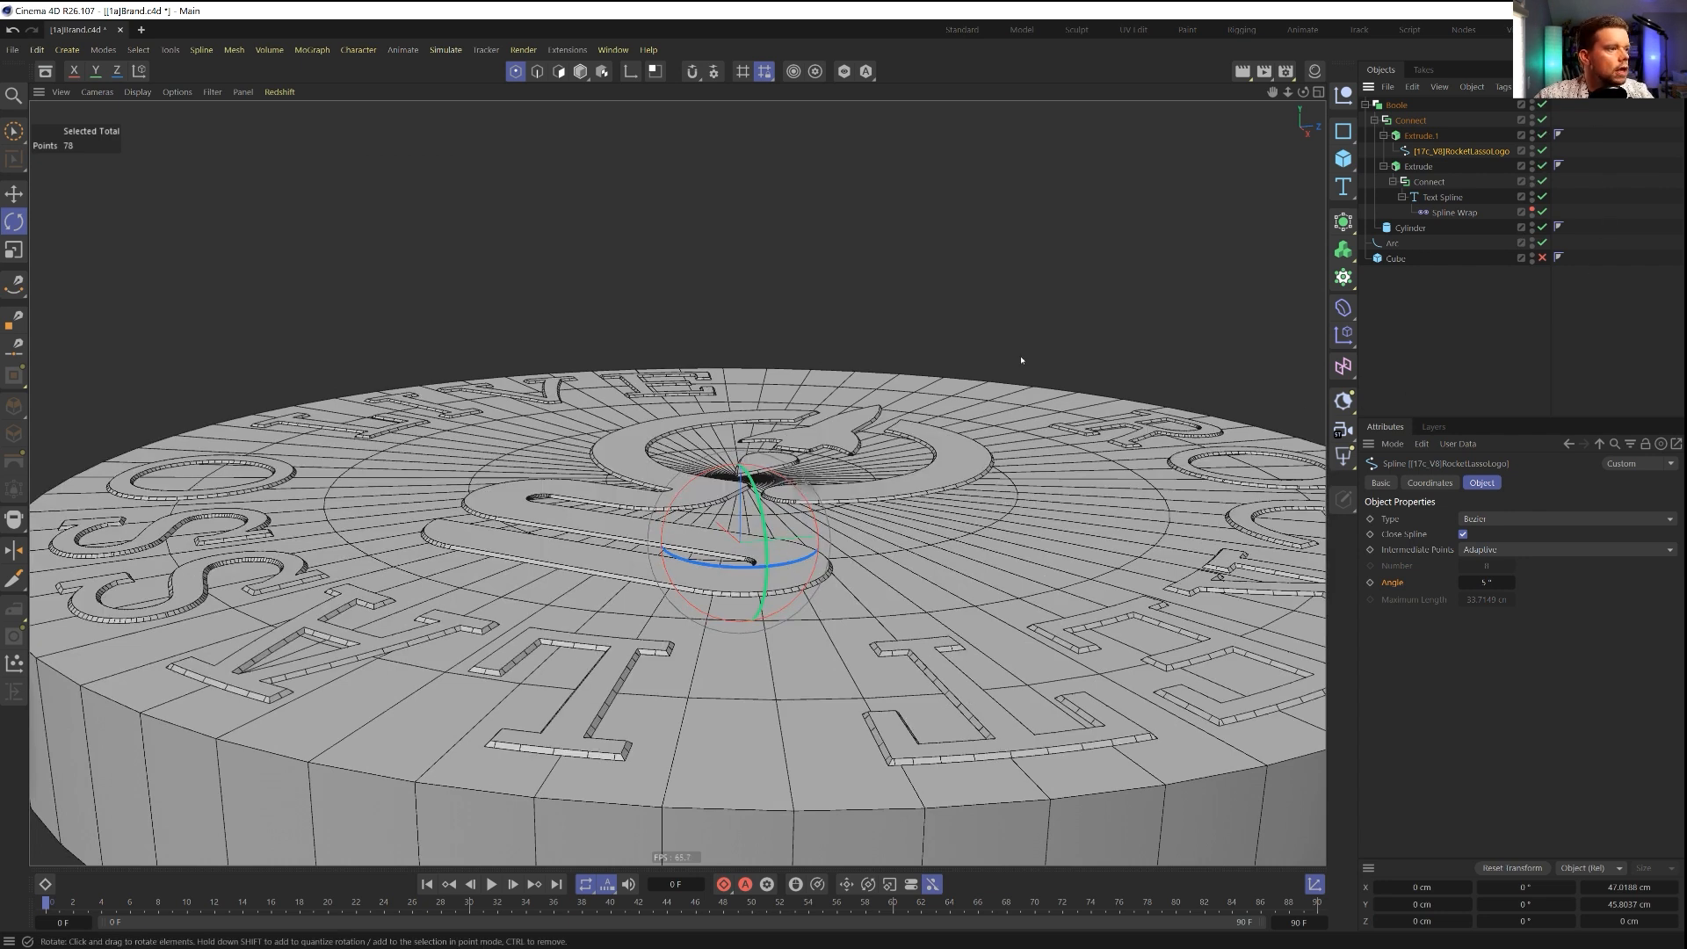
{"action": "left_click", "coordinate": [1409, 121]}
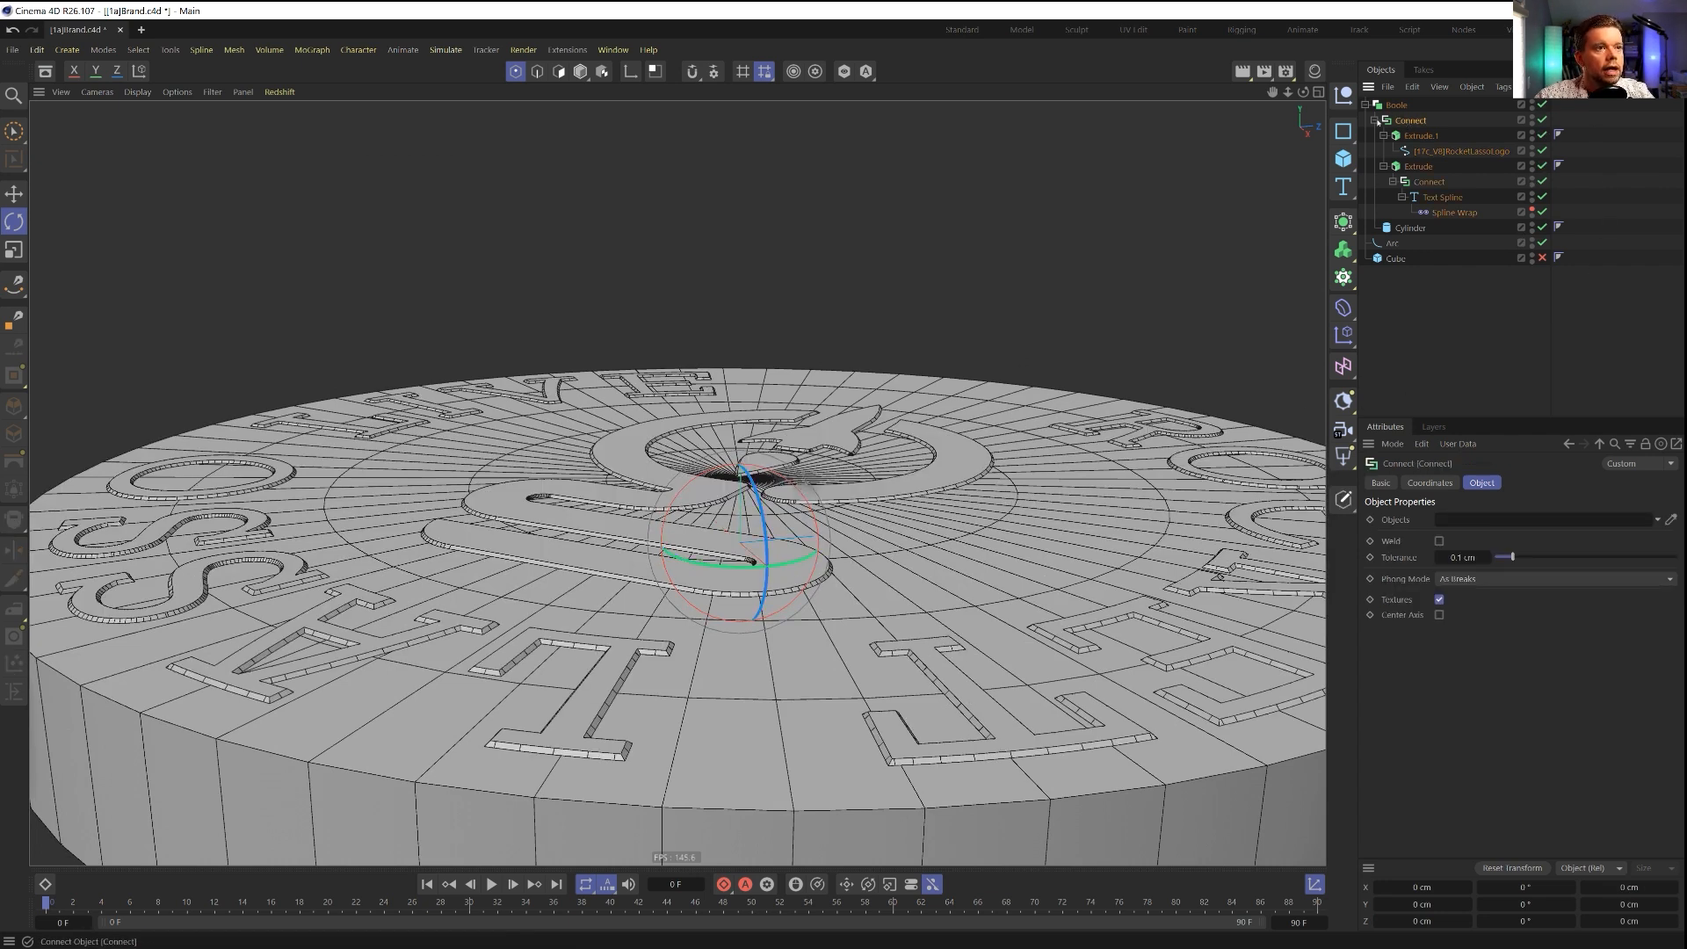
{"action": "left_click", "coordinate": [1375, 120]}
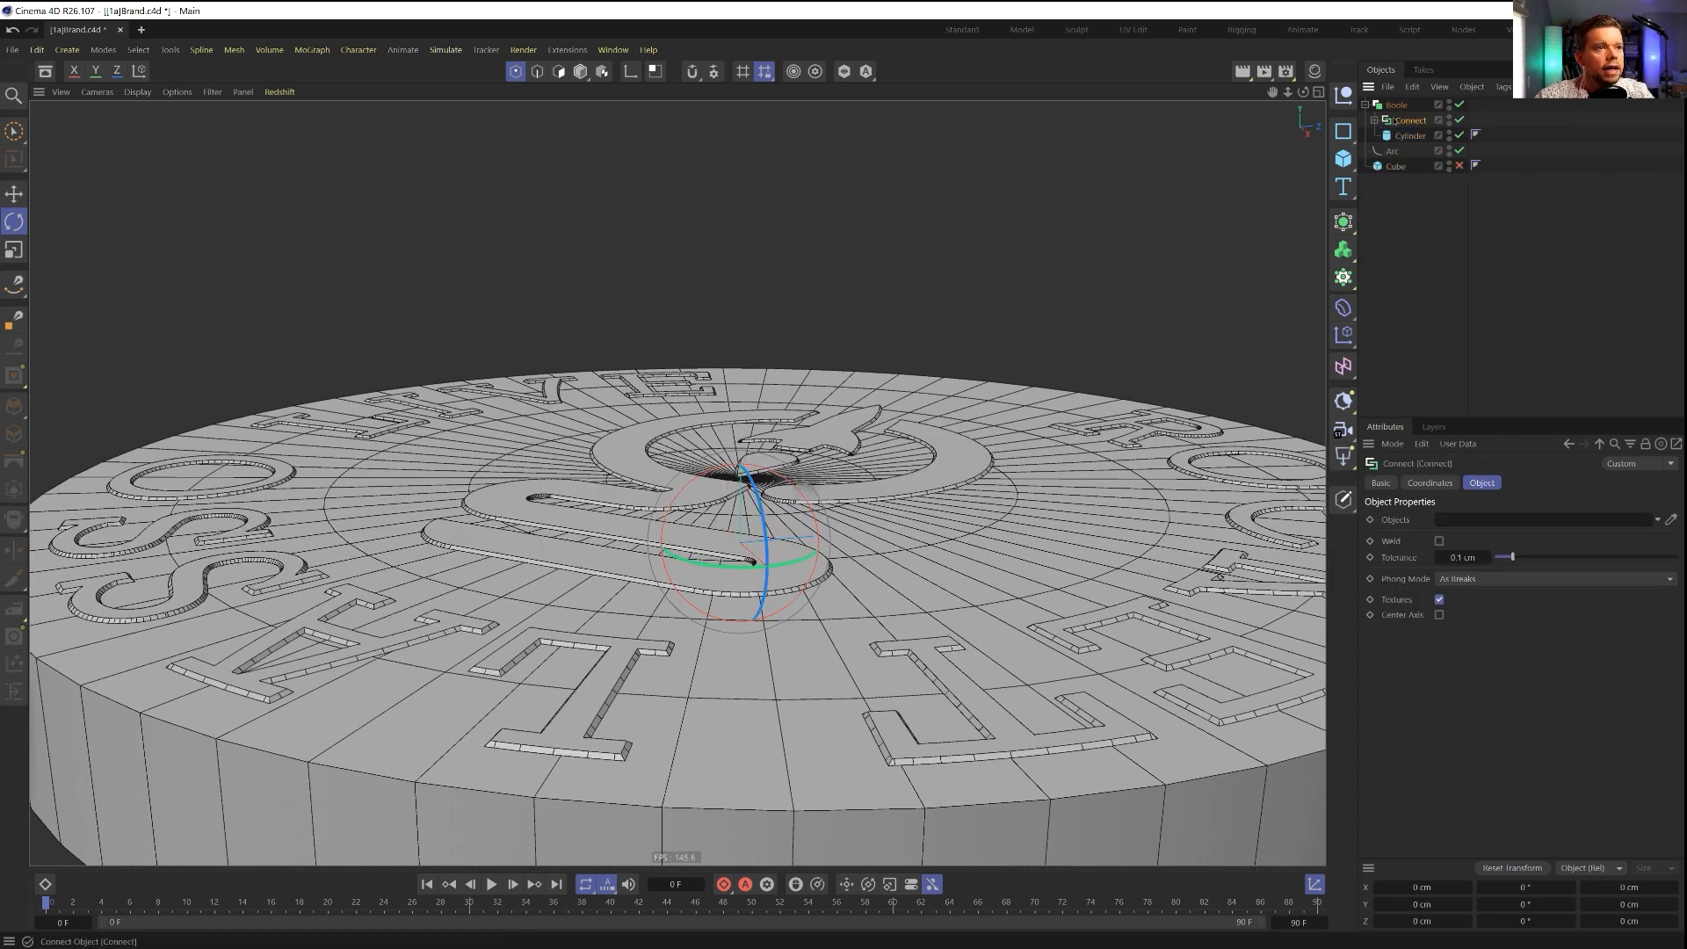
{"action": "left_click", "coordinate": [1466, 905]}
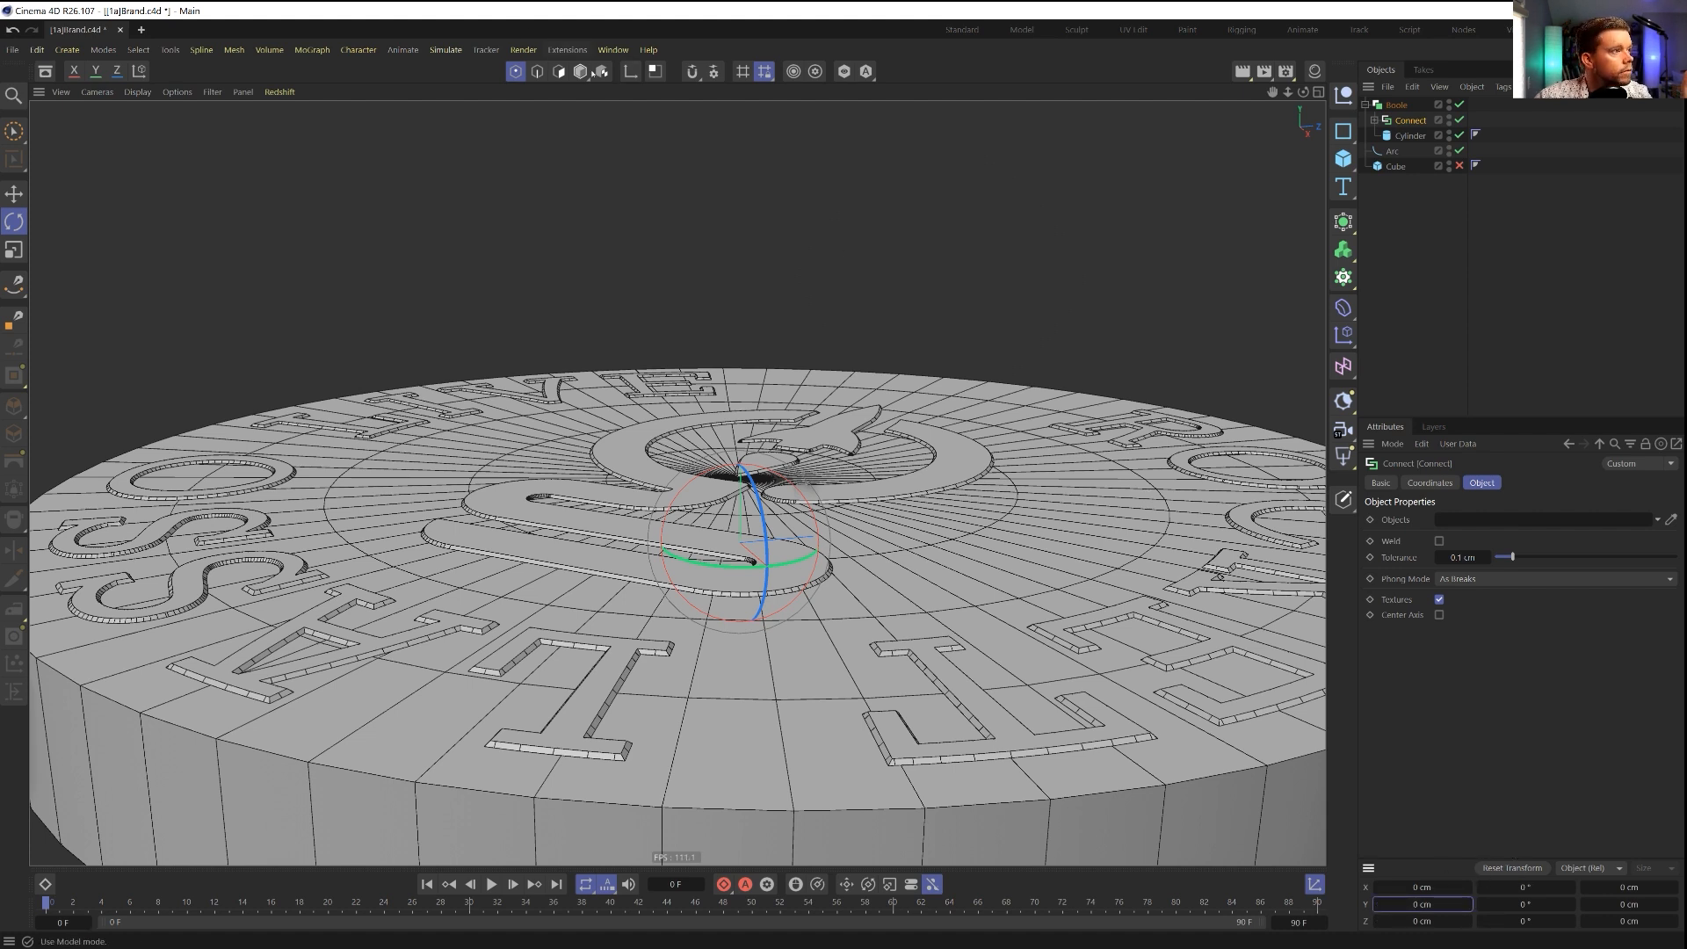
{"action": "left_click", "coordinate": [559, 71]}
{"action": "left_click", "coordinate": [579, 71]}
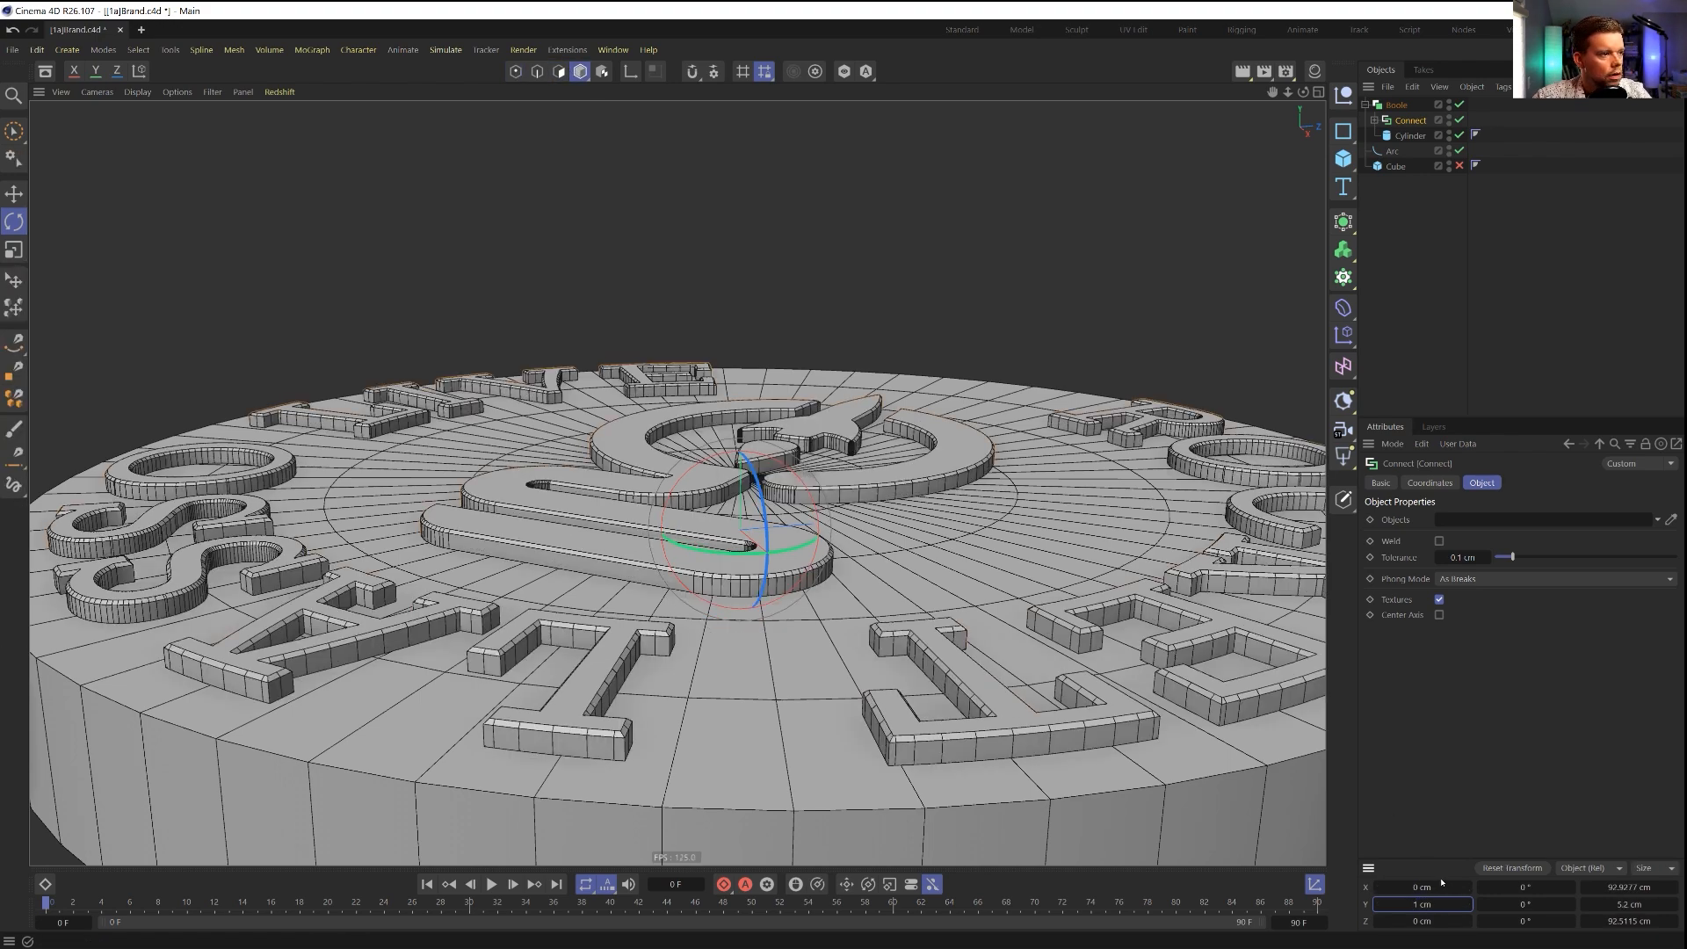
Step: Inspect the raised text and logo on the stamp from above and save the project
{"action": "left_click_drag", "start_coordinate": [722, 457], "coordinate": [747, 562], "text": "alt"}
{"action": "right_click_drag", "start_coordinate": [747, 563], "coordinate": [898, 594], "text": "alt"}
{"action": "middle_click_drag", "start_coordinate": [898, 594], "coordinate": [763, 491], "text": "alt"}
{"action": "key", "text": "ctrl+s"}
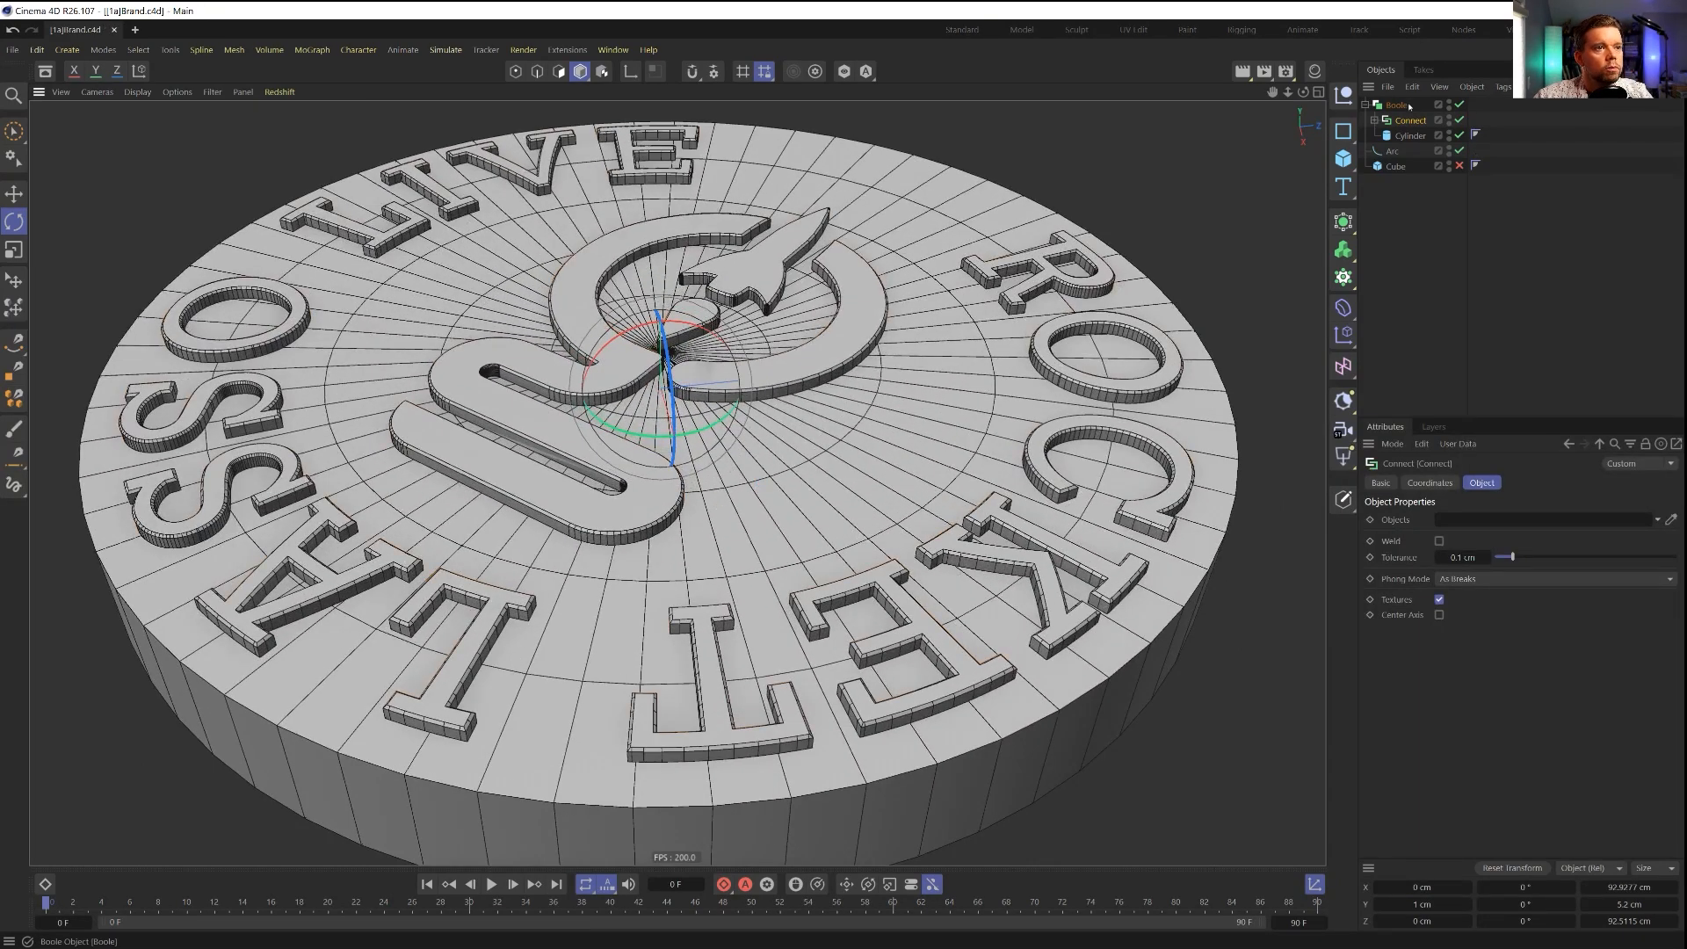
Step: Collapse the Boole hierarchy and place the Boole inside a new Cloner
{"action": "left_click", "coordinate": [1396, 106]}
{"action": "left_click", "coordinate": [1365, 105]}
{"action": "left_click", "coordinate": [1392, 137]}
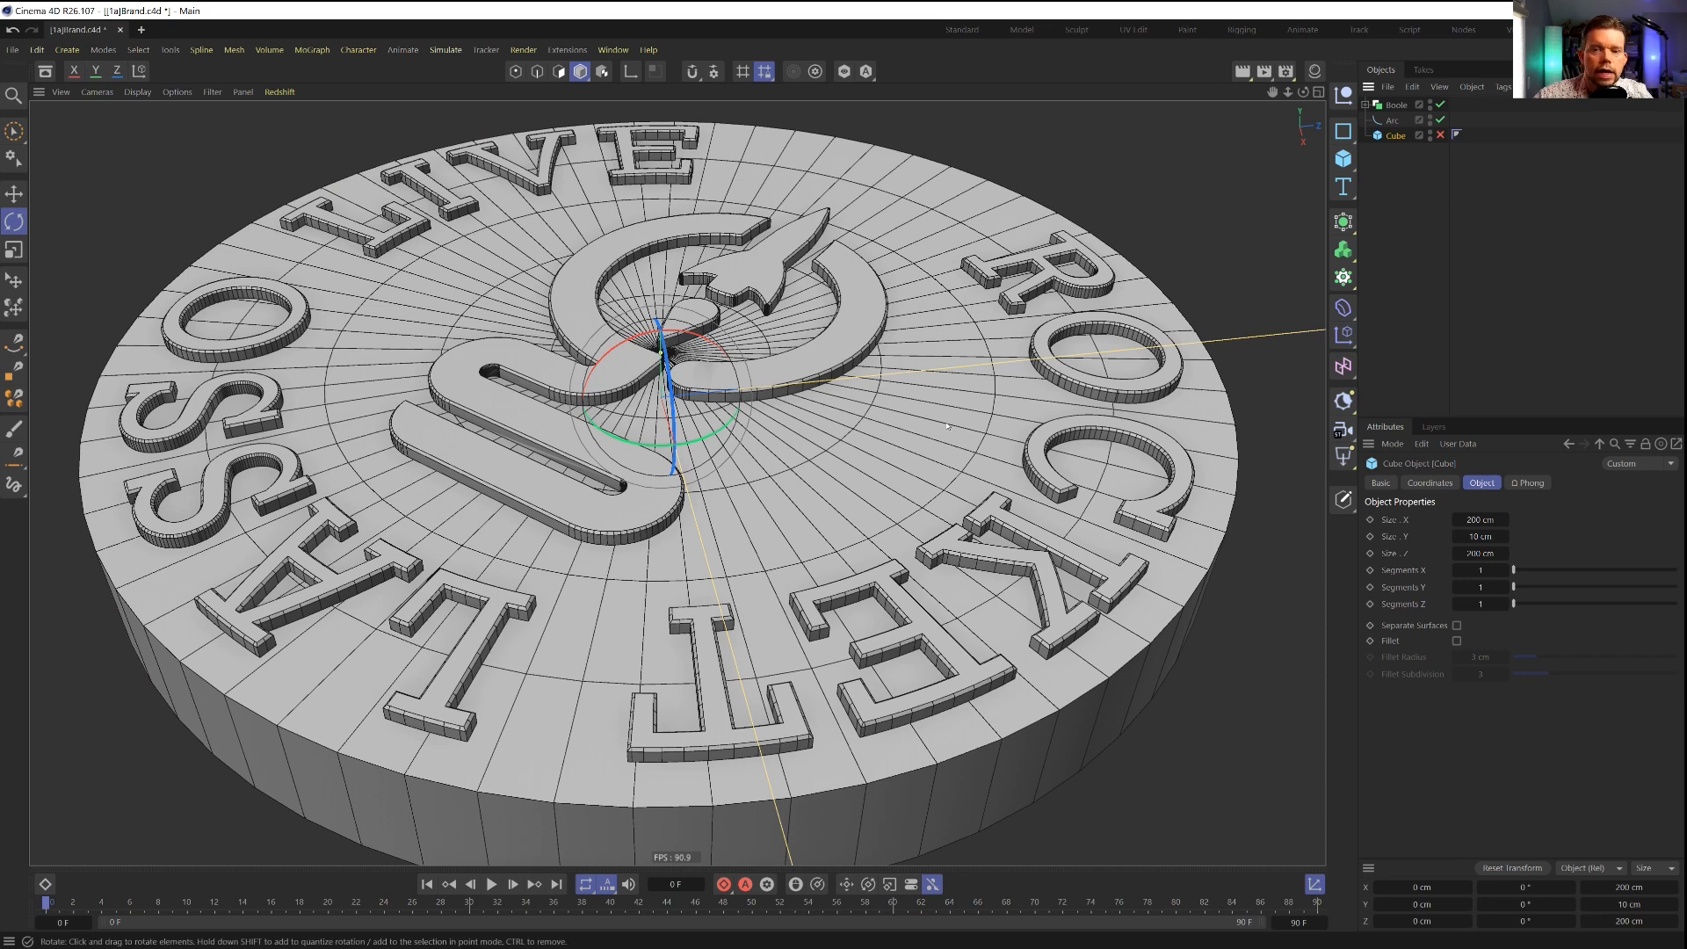
{"action": "scroll", "coordinate": [689, 437], "scroll_direction": "down", "scroll_amount": 5}
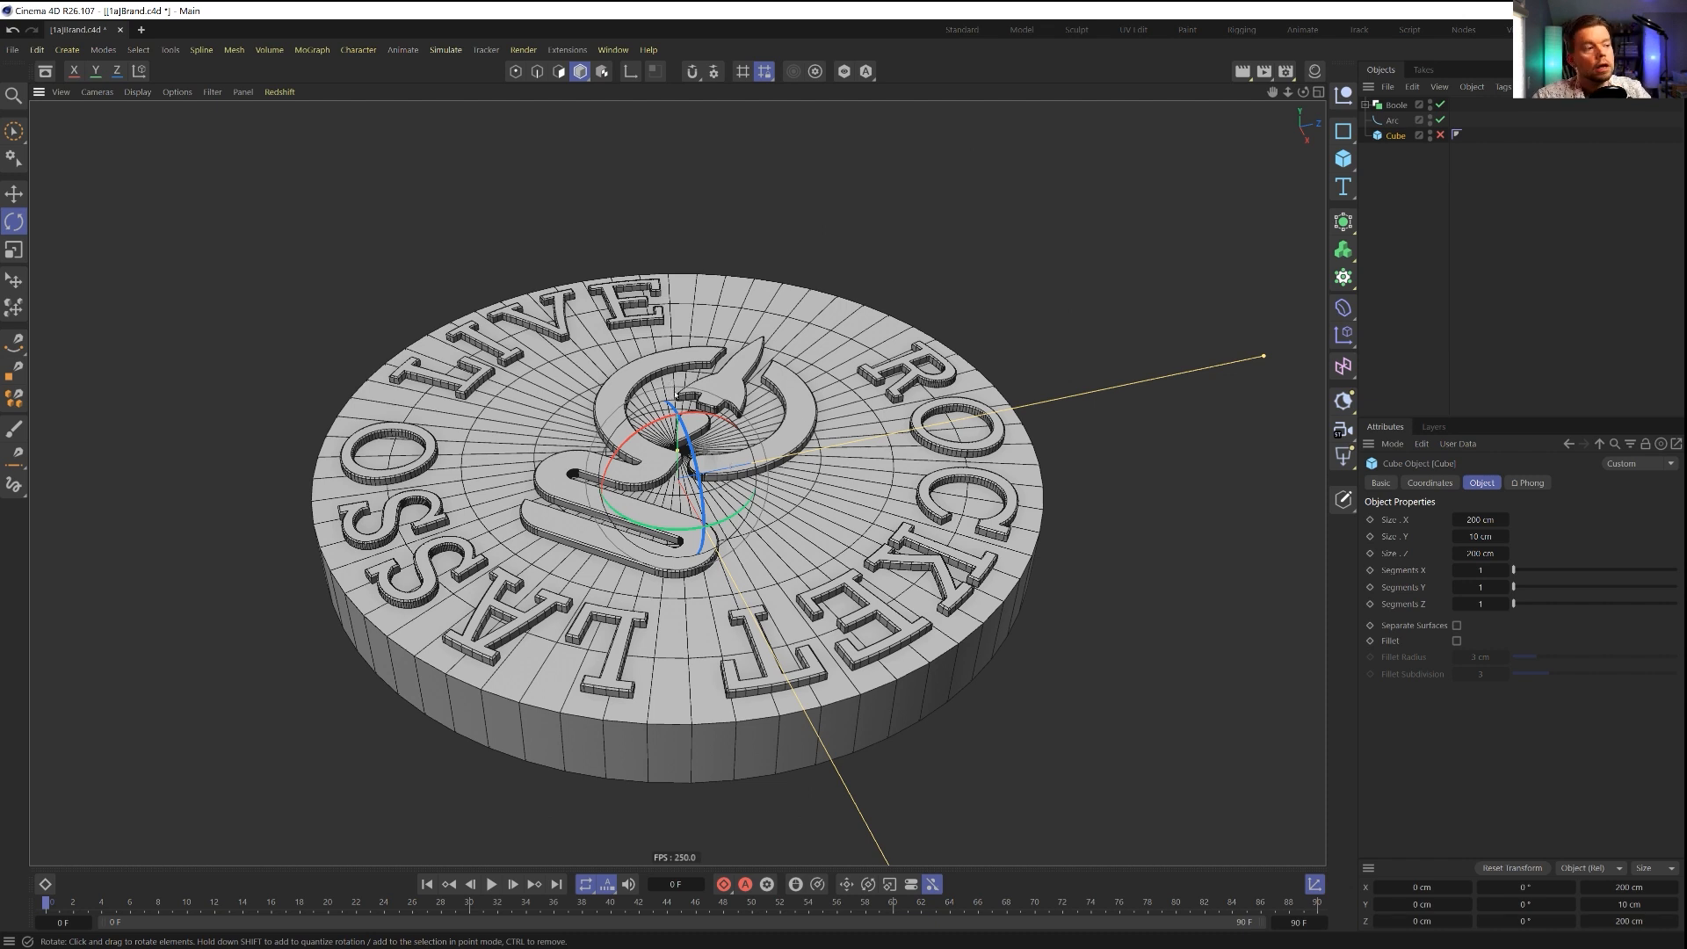
{"action": "left_click", "coordinate": [1396, 104]}
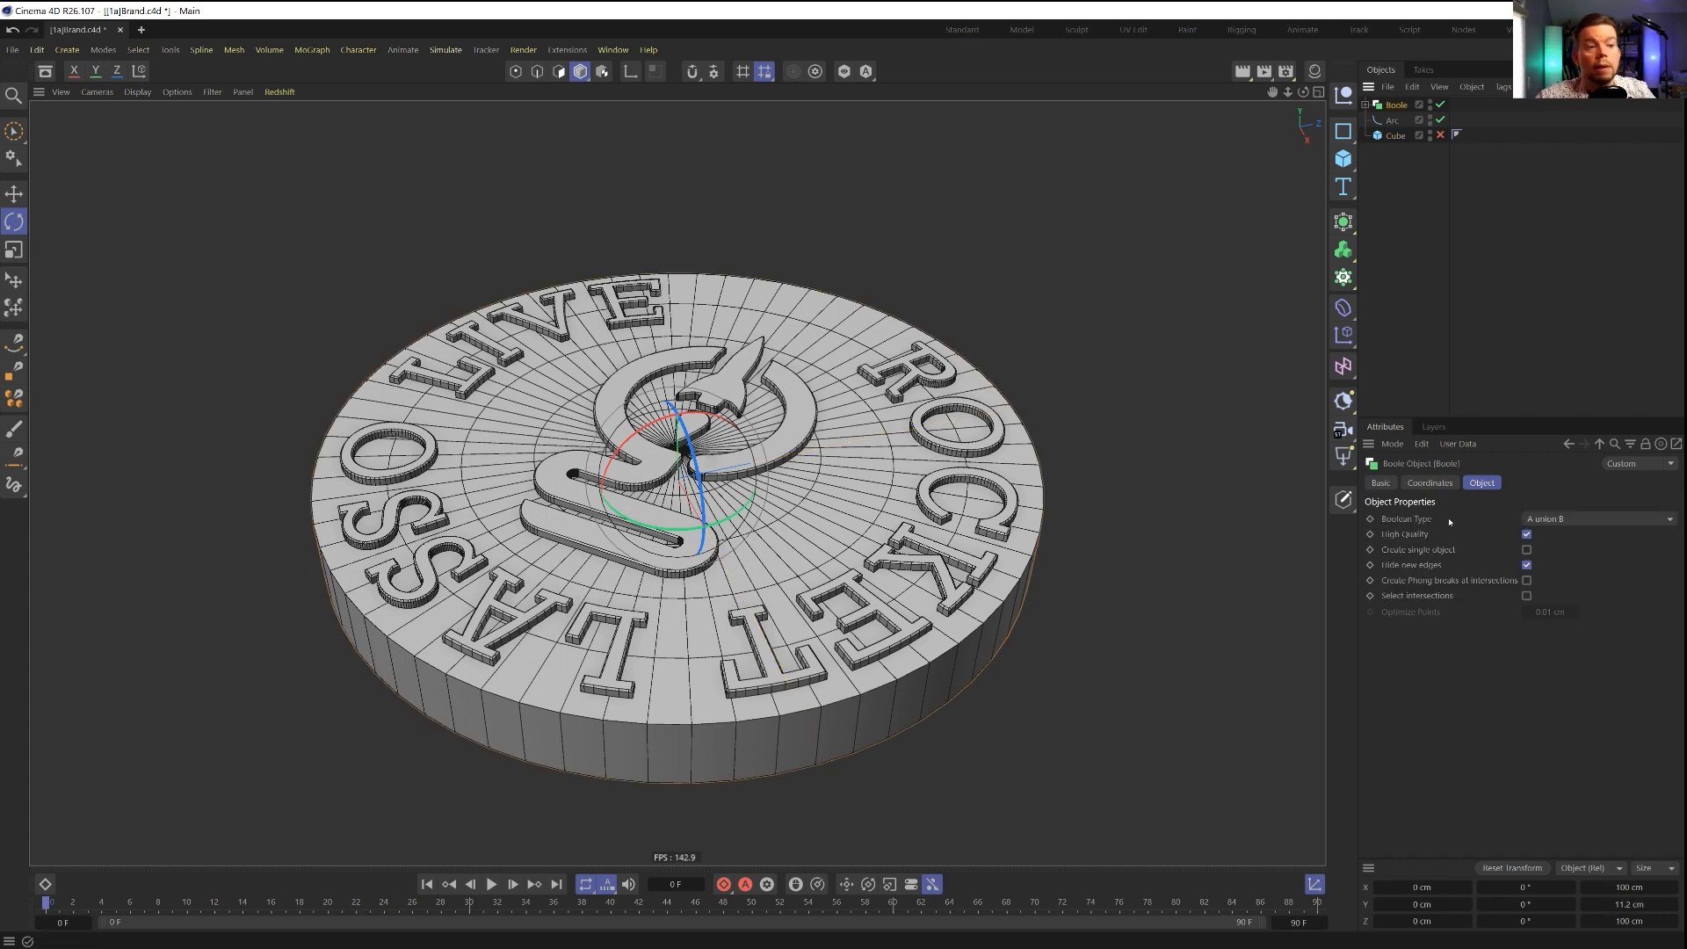
{"action": "left_click", "coordinate": [1342, 277]}
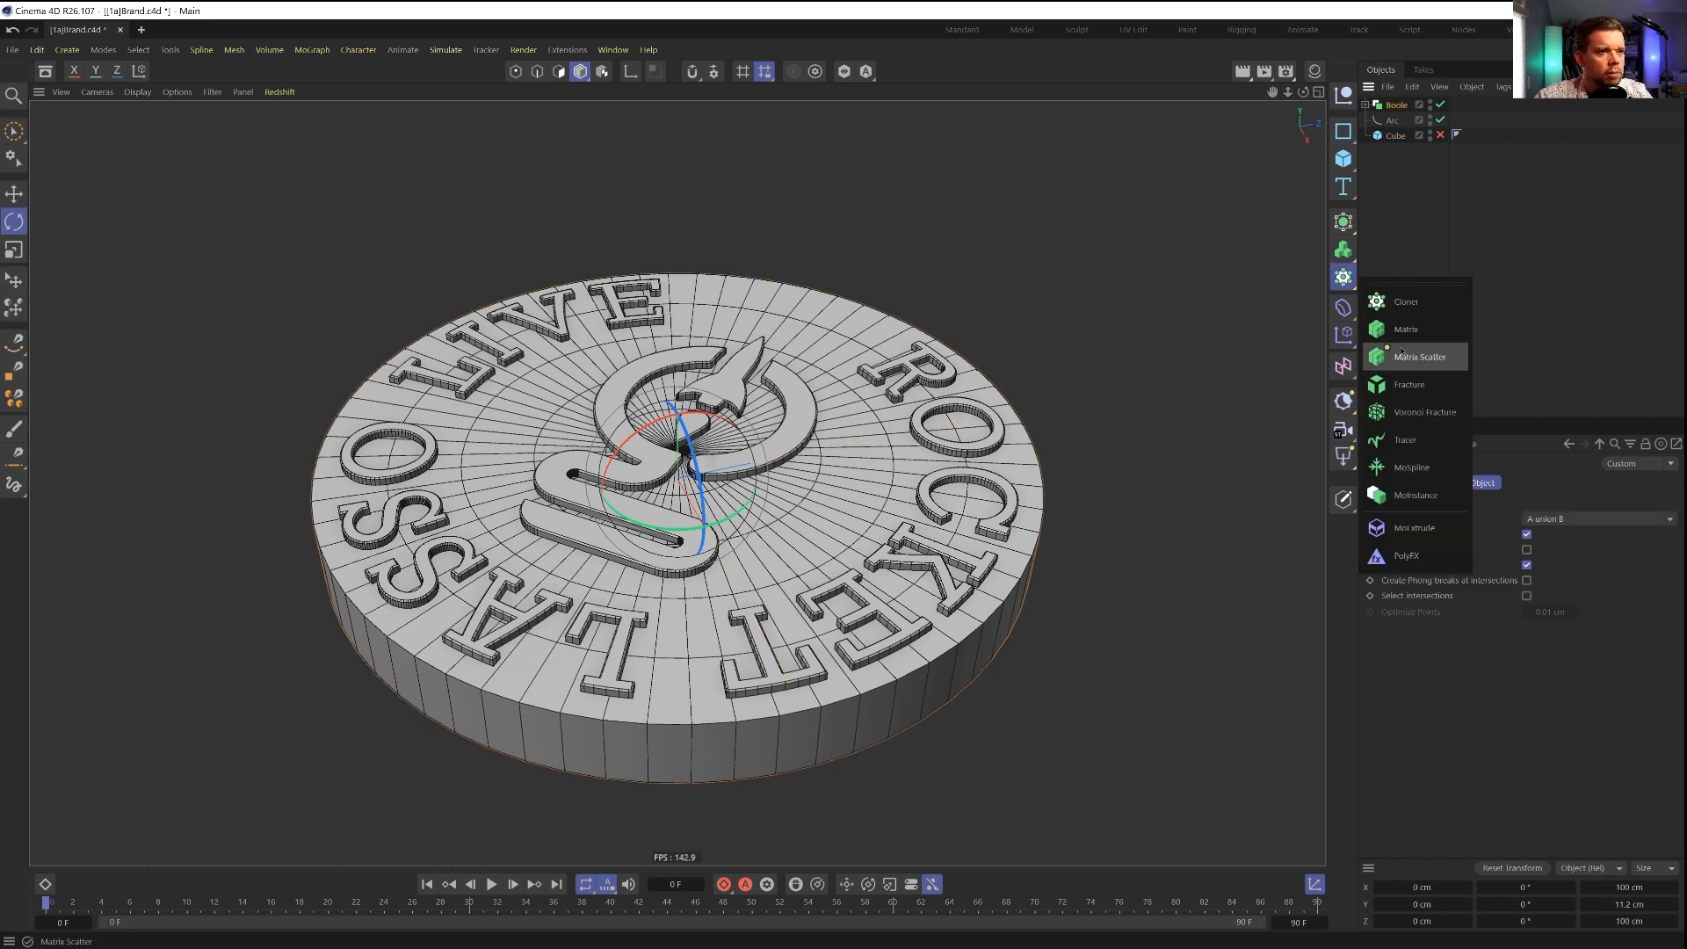
{"action": "left_click", "coordinate": [1405, 301]}
Step: Set the Cloner to Linear mode with a count of 1
{"action": "left_click", "coordinate": [1482, 483]}
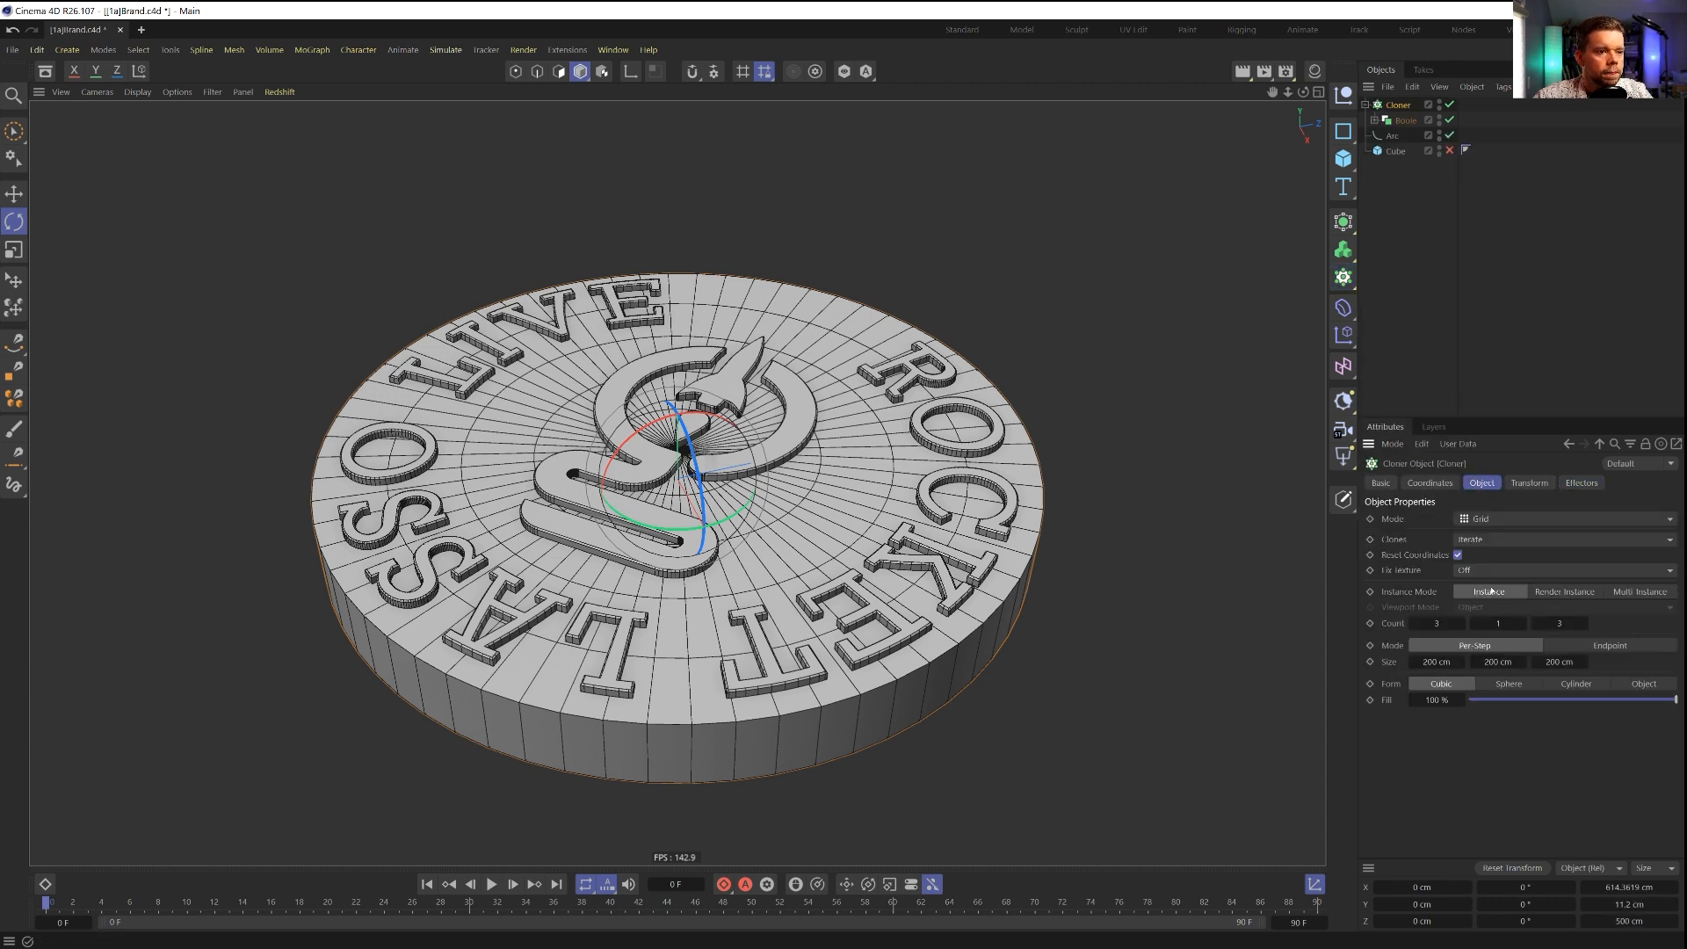
{"action": "left_click", "coordinate": [1488, 520]}
{"action": "left_click", "coordinate": [1494, 556]}
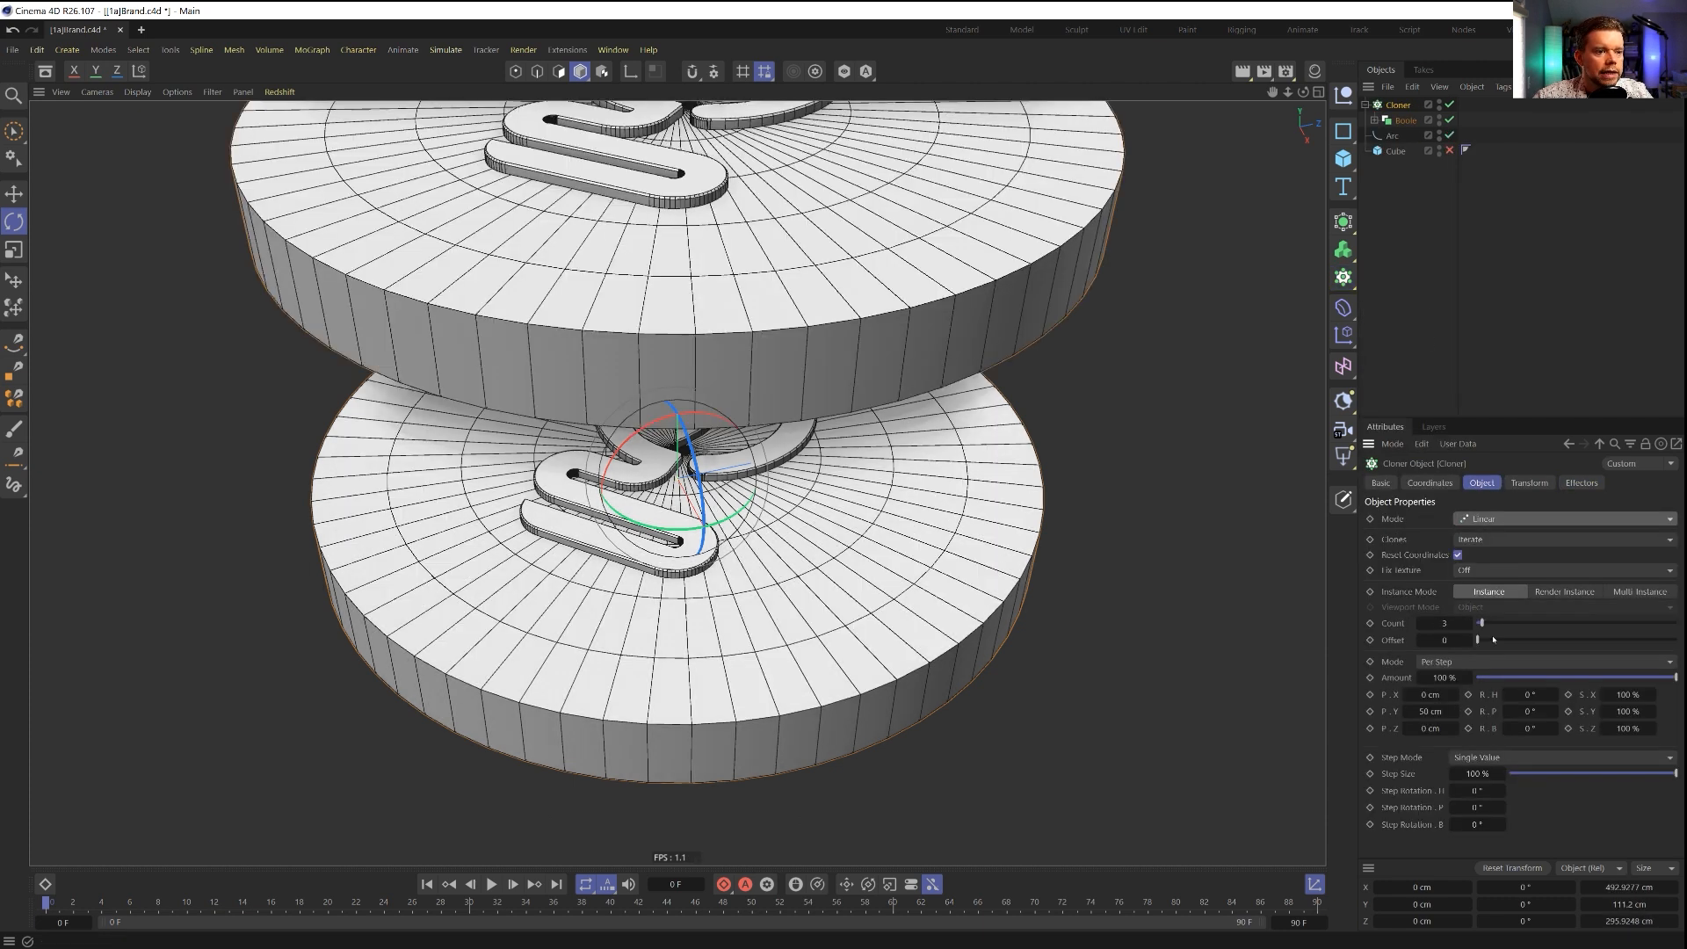
{"action": "type", "text": "1"}
{"action": "key", "text": "Return"}
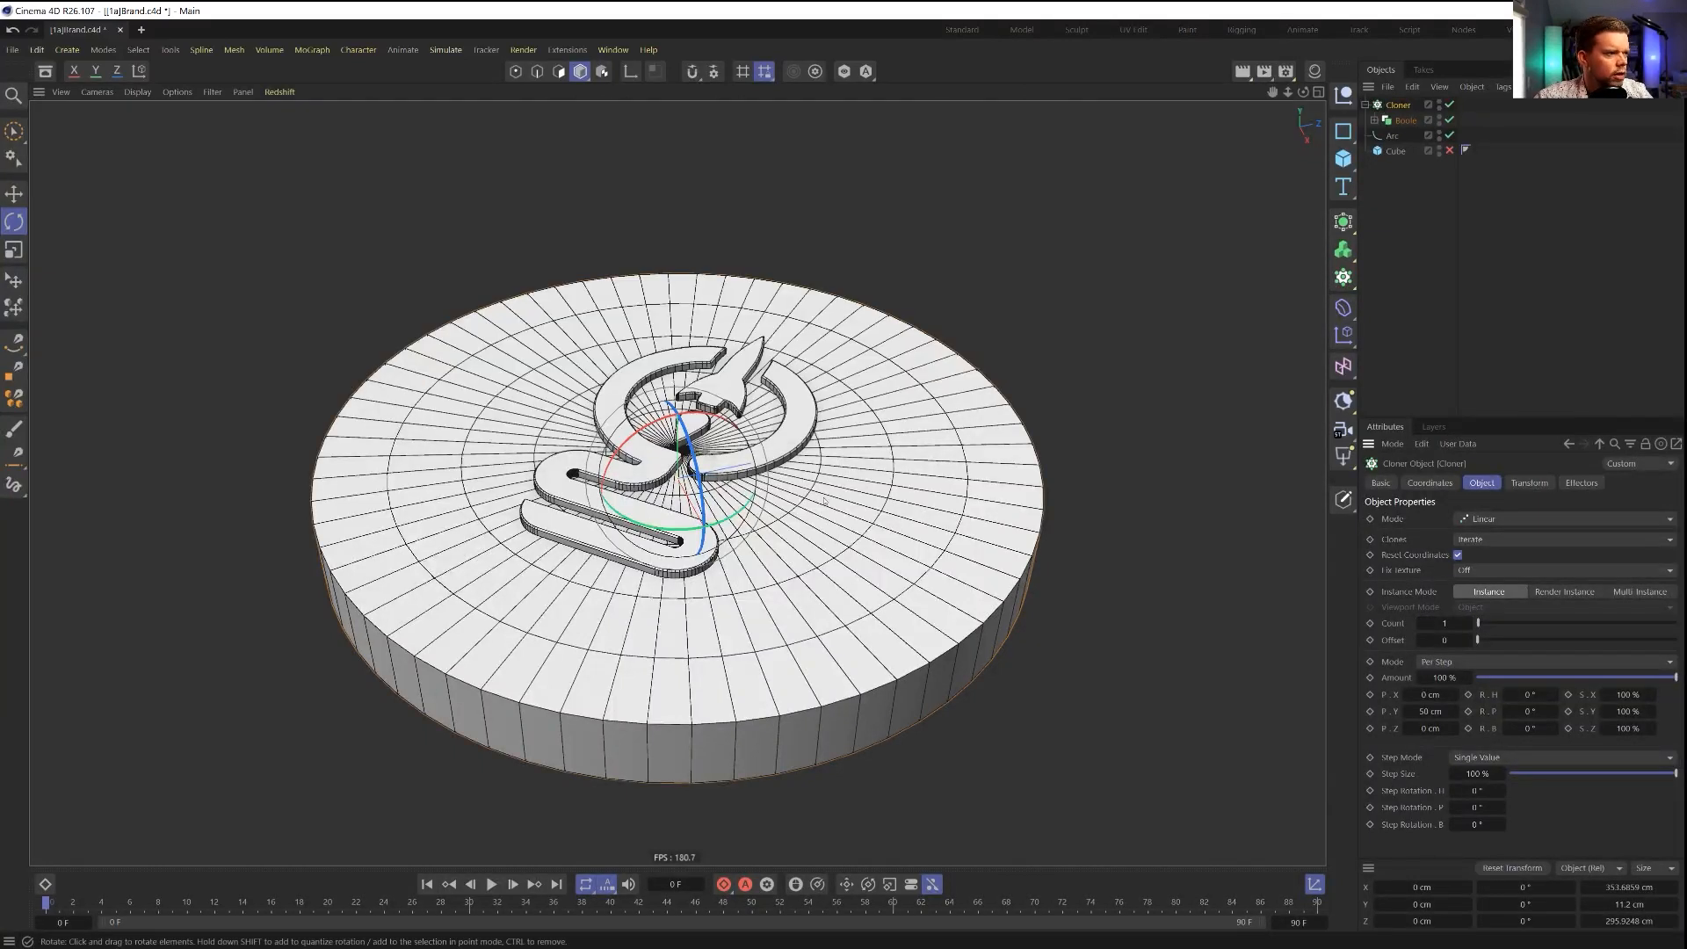
Step: Turn off the Cloner and examine the coordinates of the Boole, outer Connect and both Extrudes against the text height
{"action": "left_click", "coordinate": [1405, 120]}
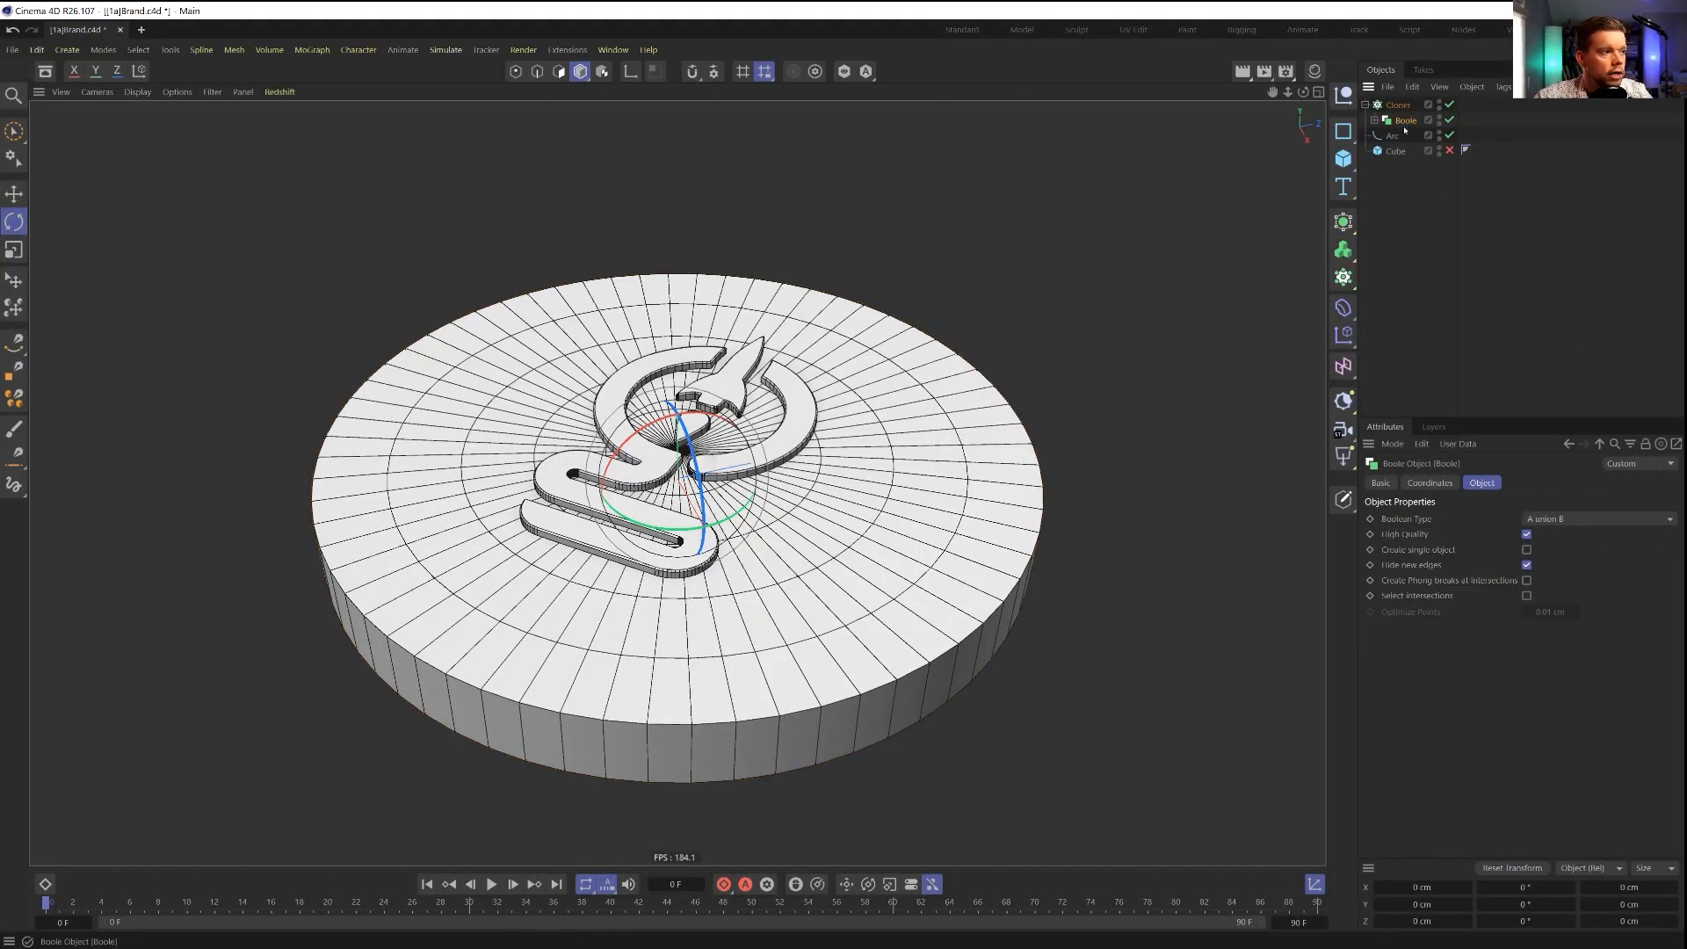
{"action": "left_click", "coordinate": [1449, 105]}
{"action": "left_click_drag", "start_coordinate": [875, 572], "coordinate": [799, 552], "text": "alt"}
{"action": "scroll", "coordinate": [799, 552], "scroll_direction": "up", "scroll_amount": 5}
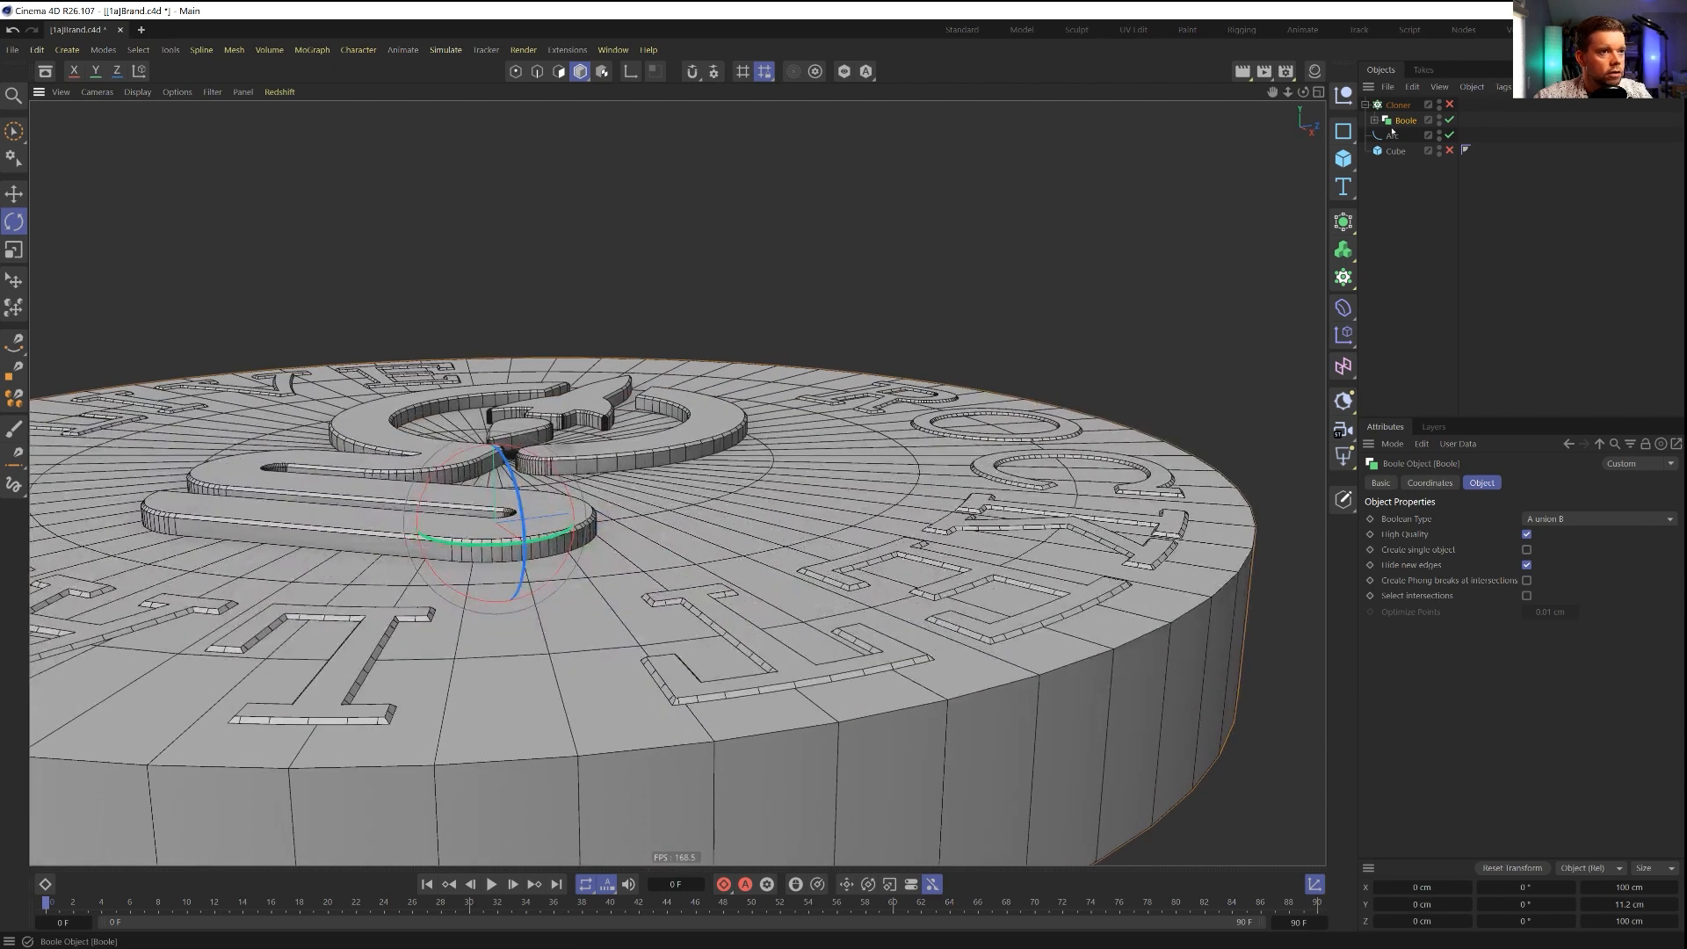
{"action": "left_click", "coordinate": [1375, 121]}
{"action": "left_click", "coordinate": [1418, 135]}
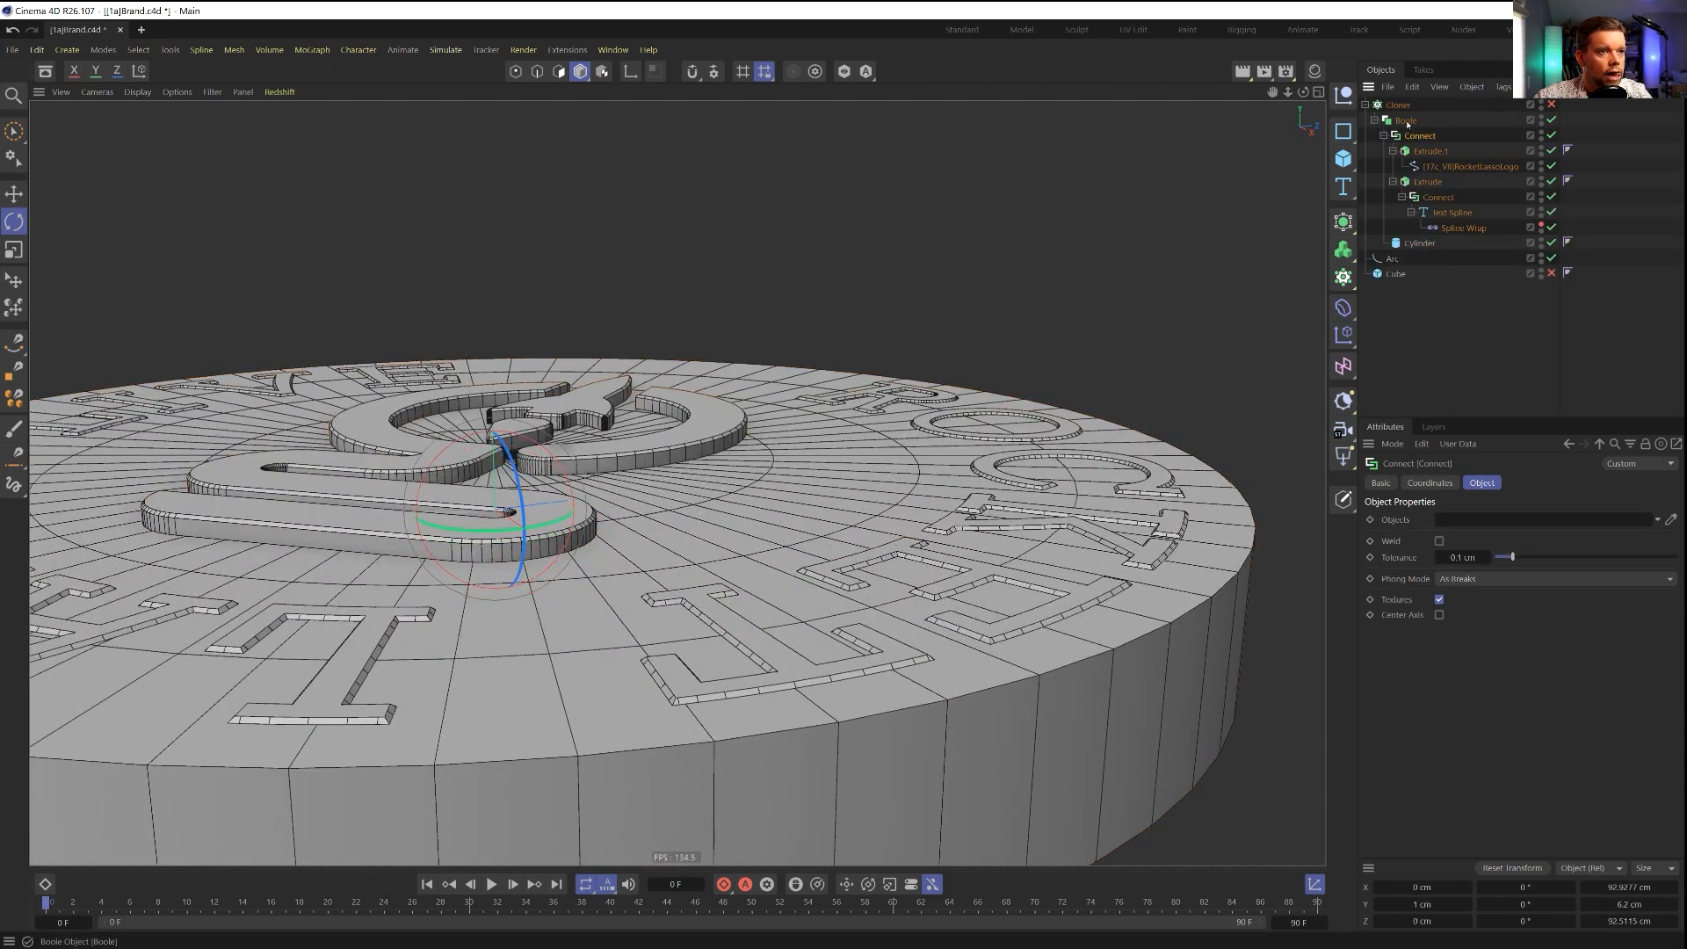
{"action": "left_click", "coordinate": [1407, 121]}
{"action": "left_click", "coordinate": [1419, 135]}
{"action": "left_click", "coordinate": [1441, 166]}
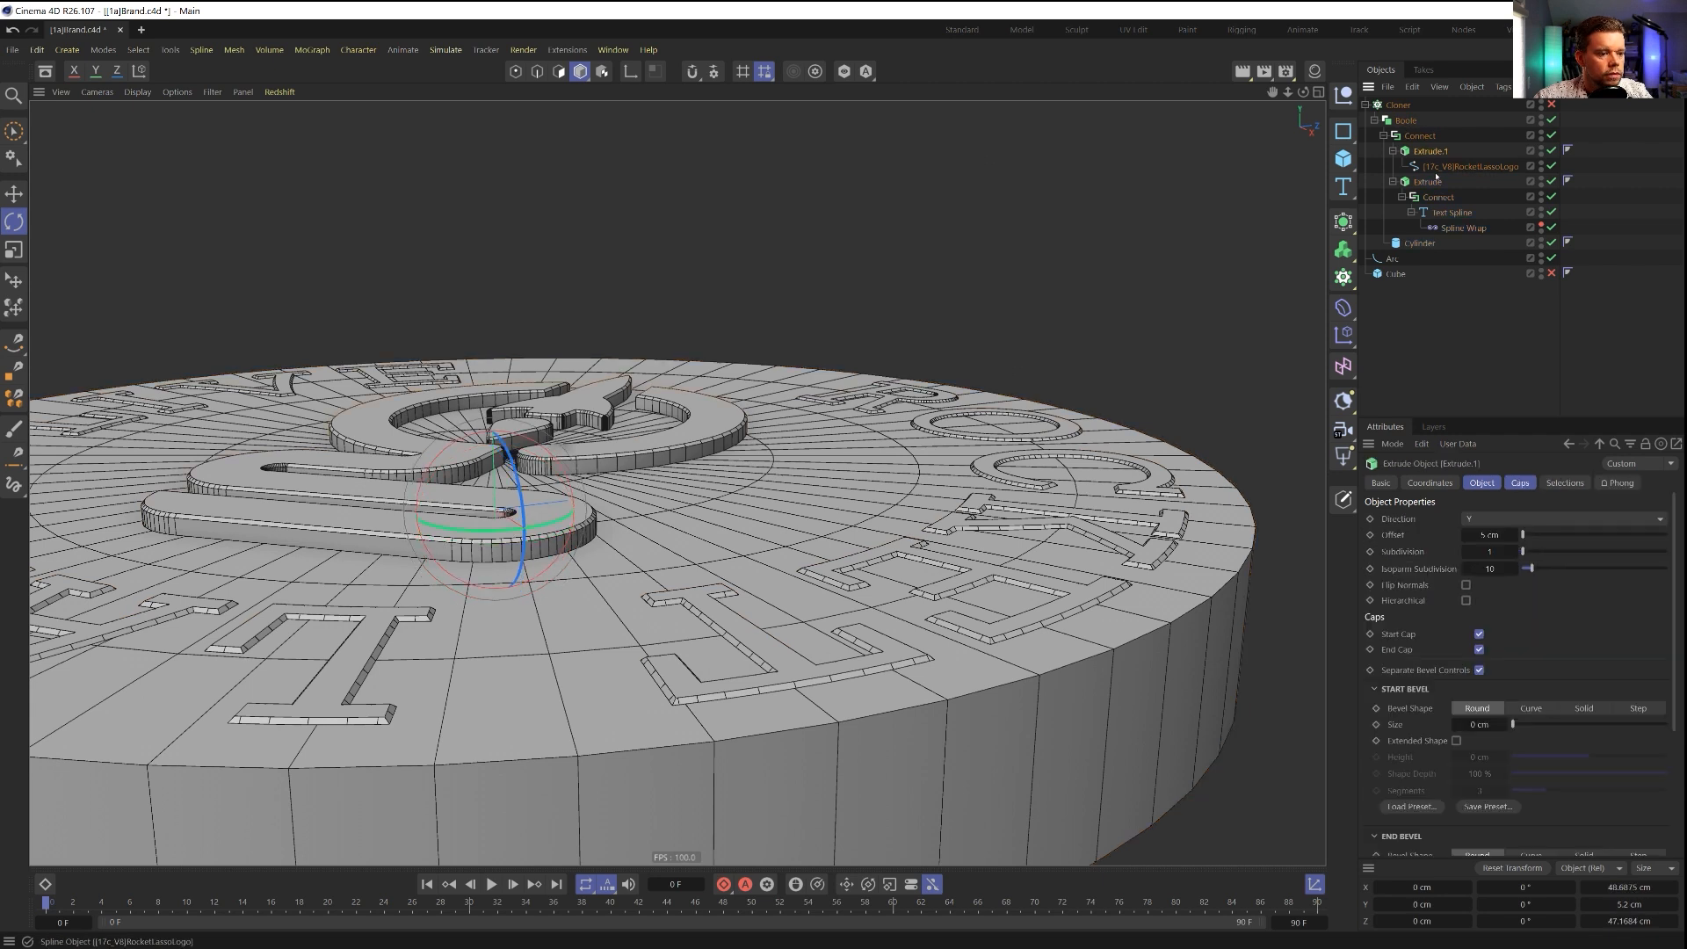
{"action": "left_click", "coordinate": [1428, 151]}
{"action": "left_click", "coordinate": [1420, 136]}
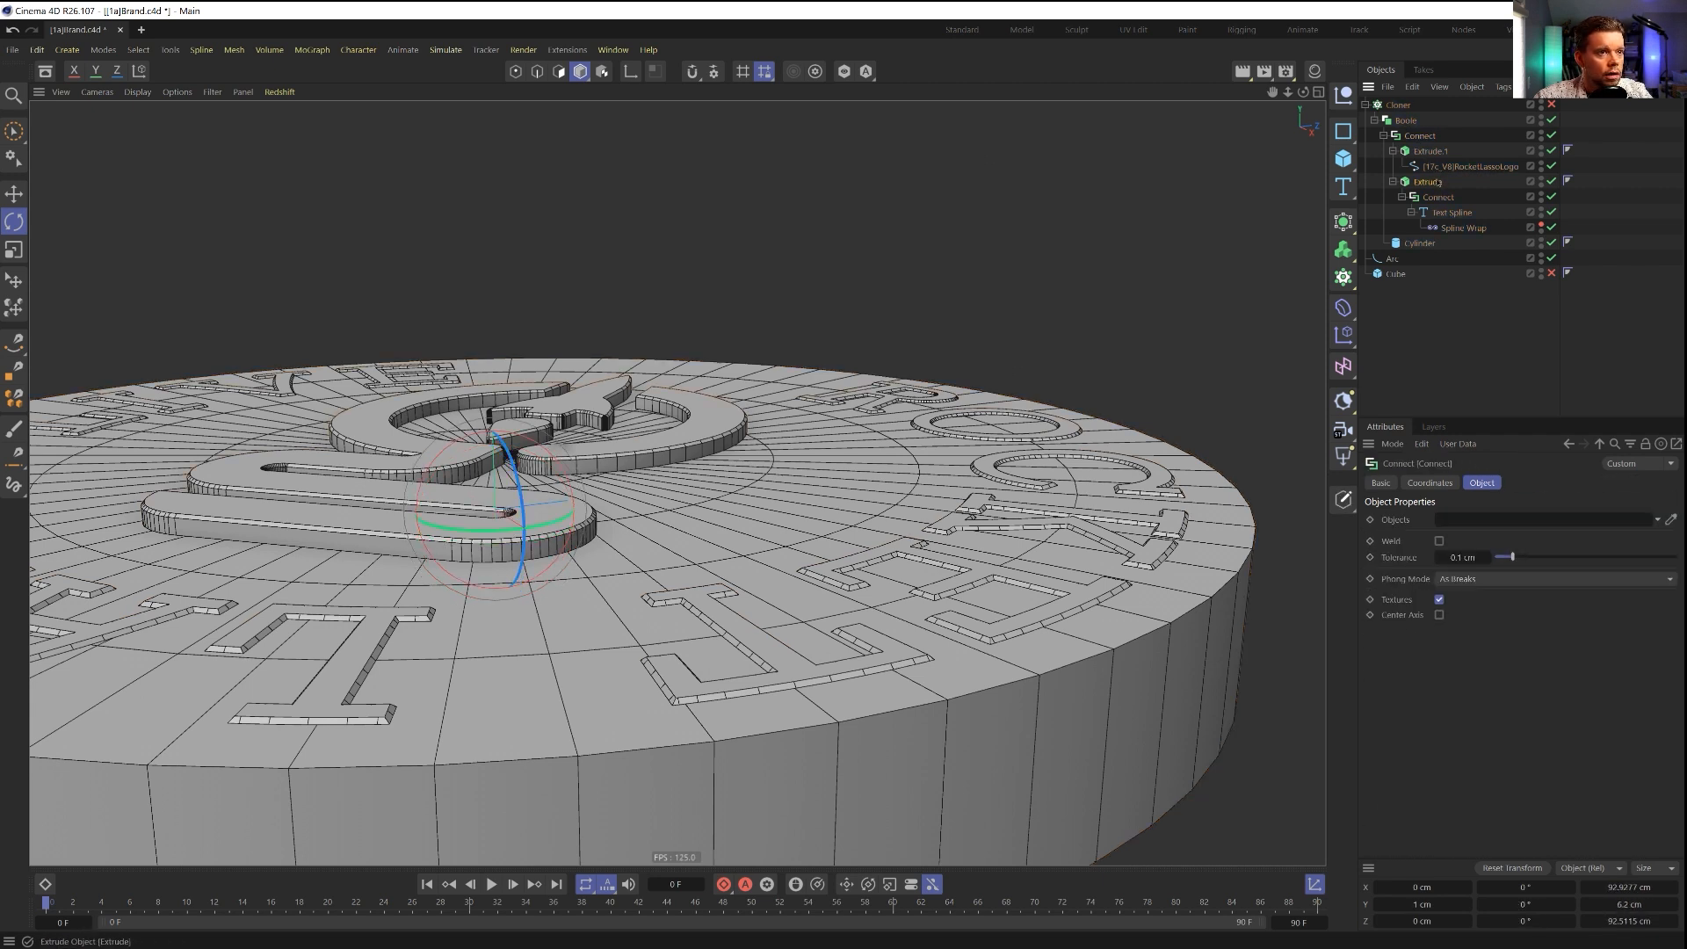
{"action": "left_click", "coordinate": [1427, 182]}
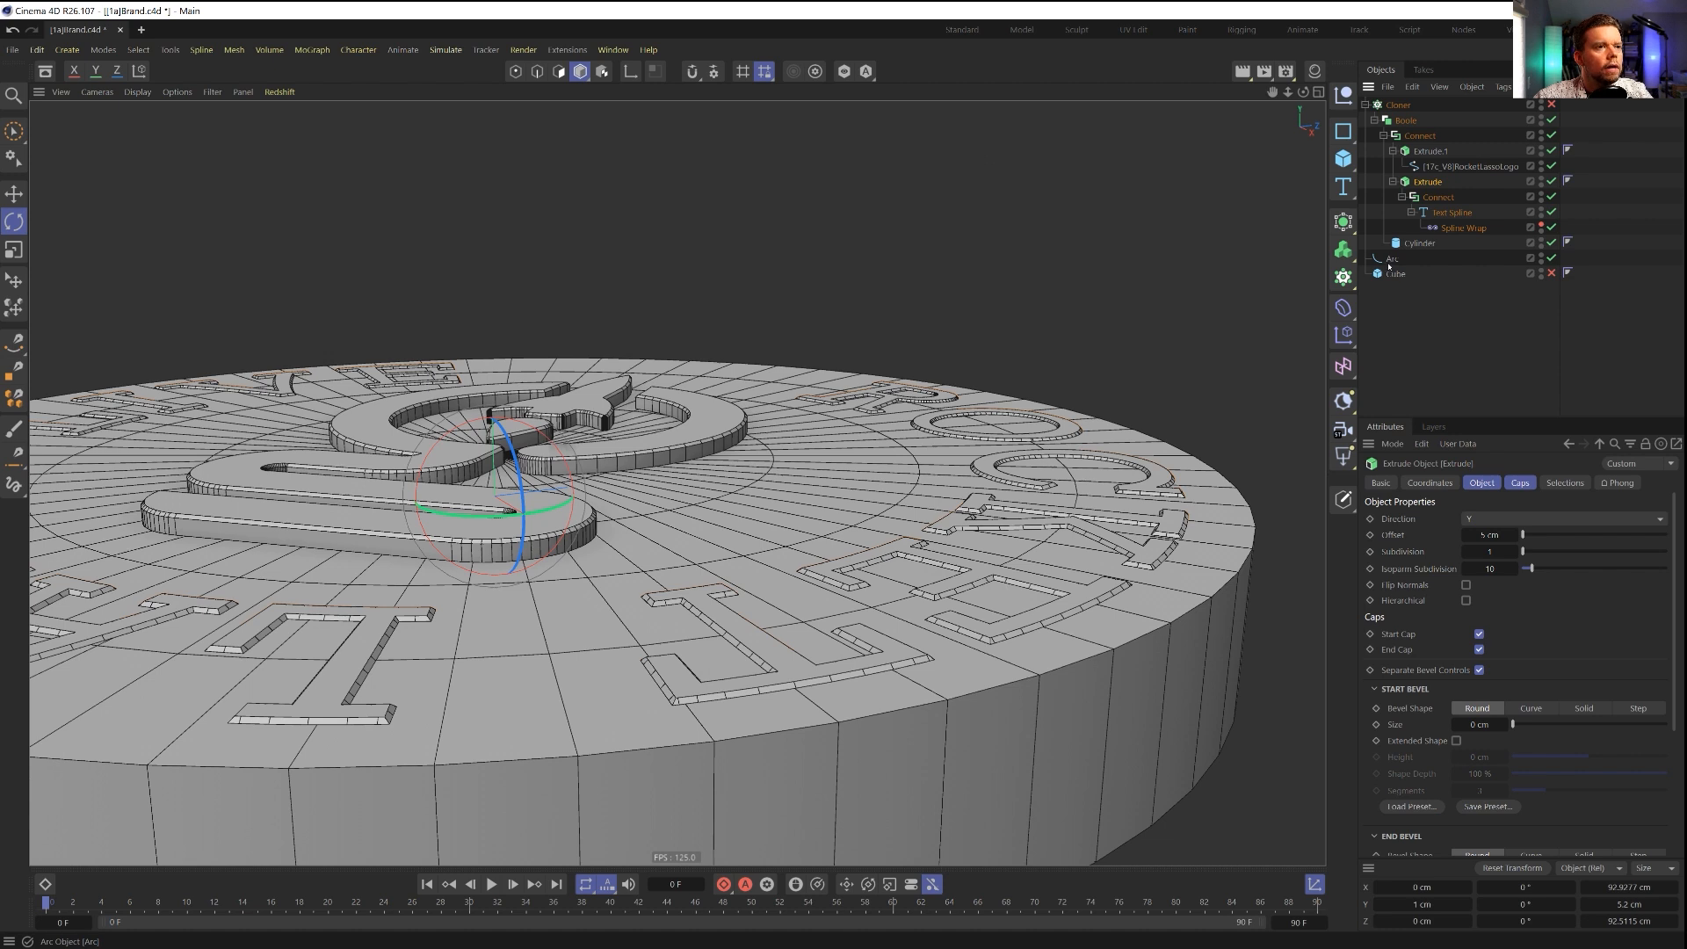
Step: Set the Arc's Y position to 1 cm and turn the Cloner back on
{"action": "left_click", "coordinate": [1391, 260]}
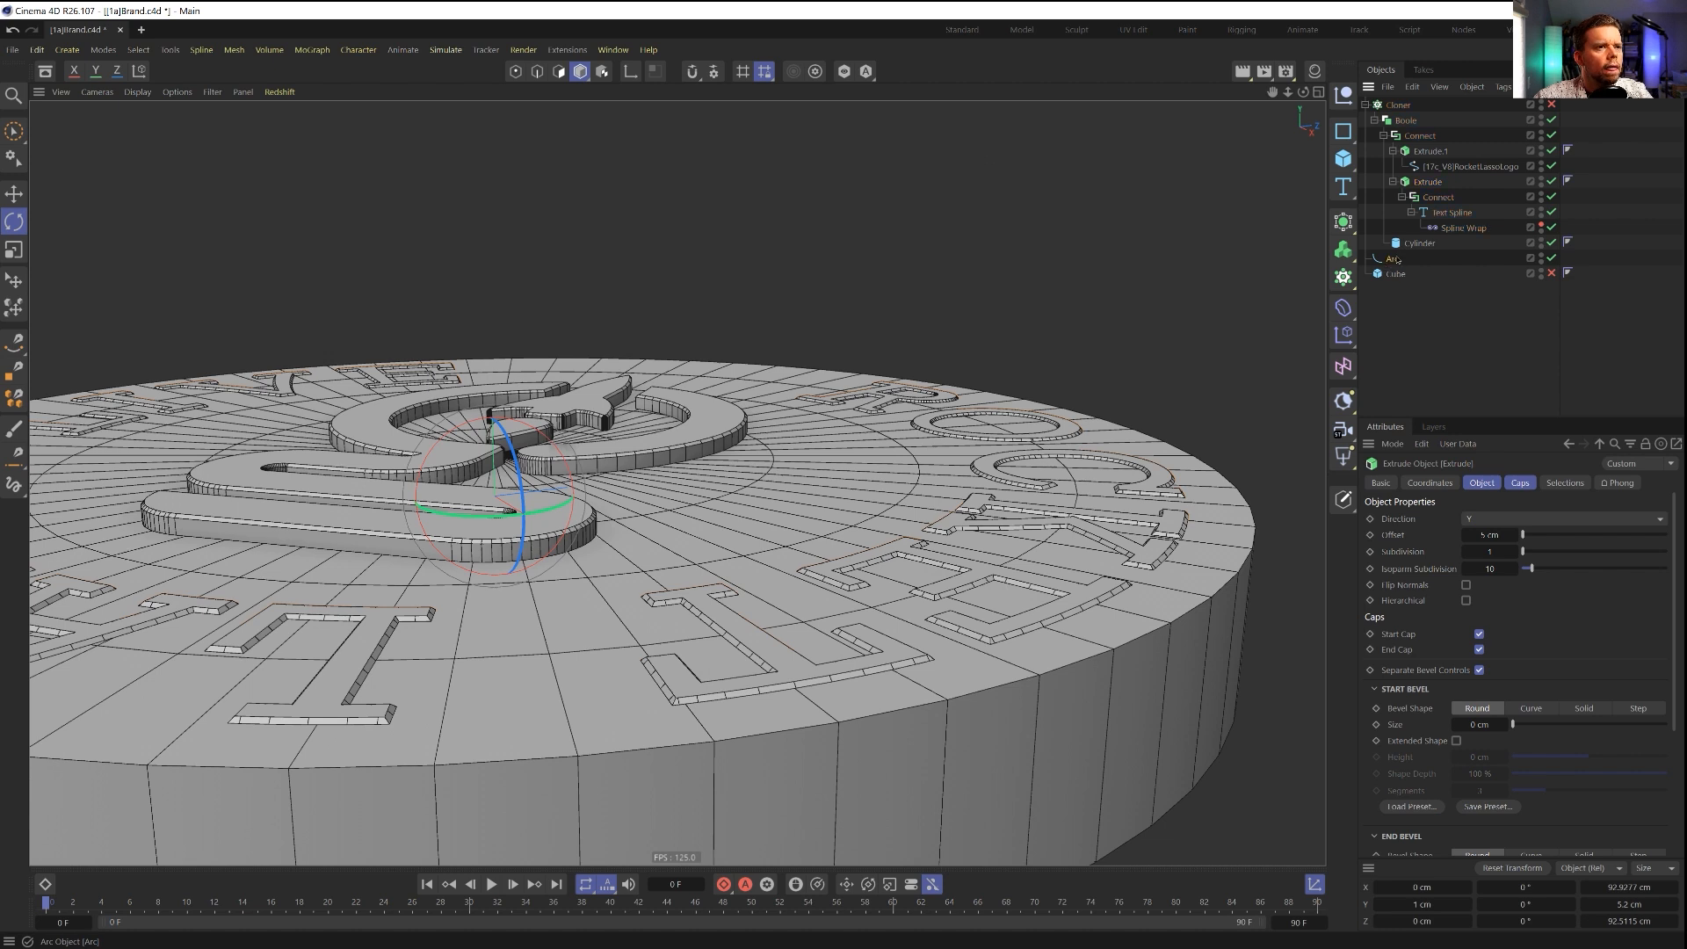
{"action": "left_click", "coordinate": [1470, 903]}
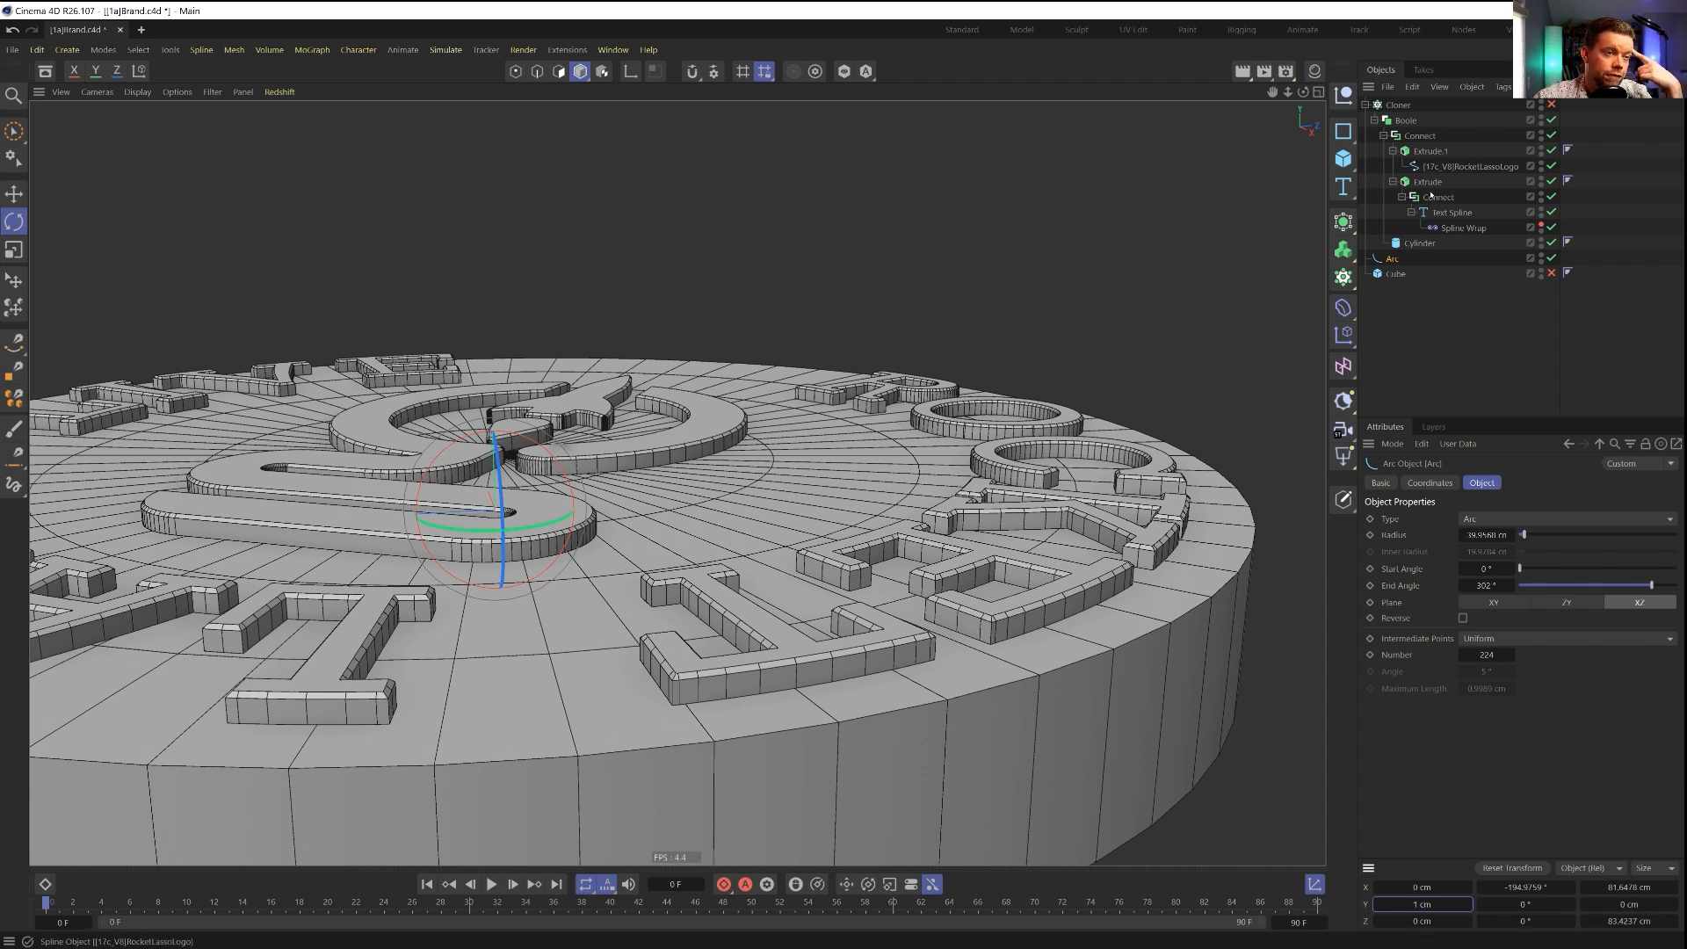
{"action": "left_click", "coordinate": [1465, 228]}
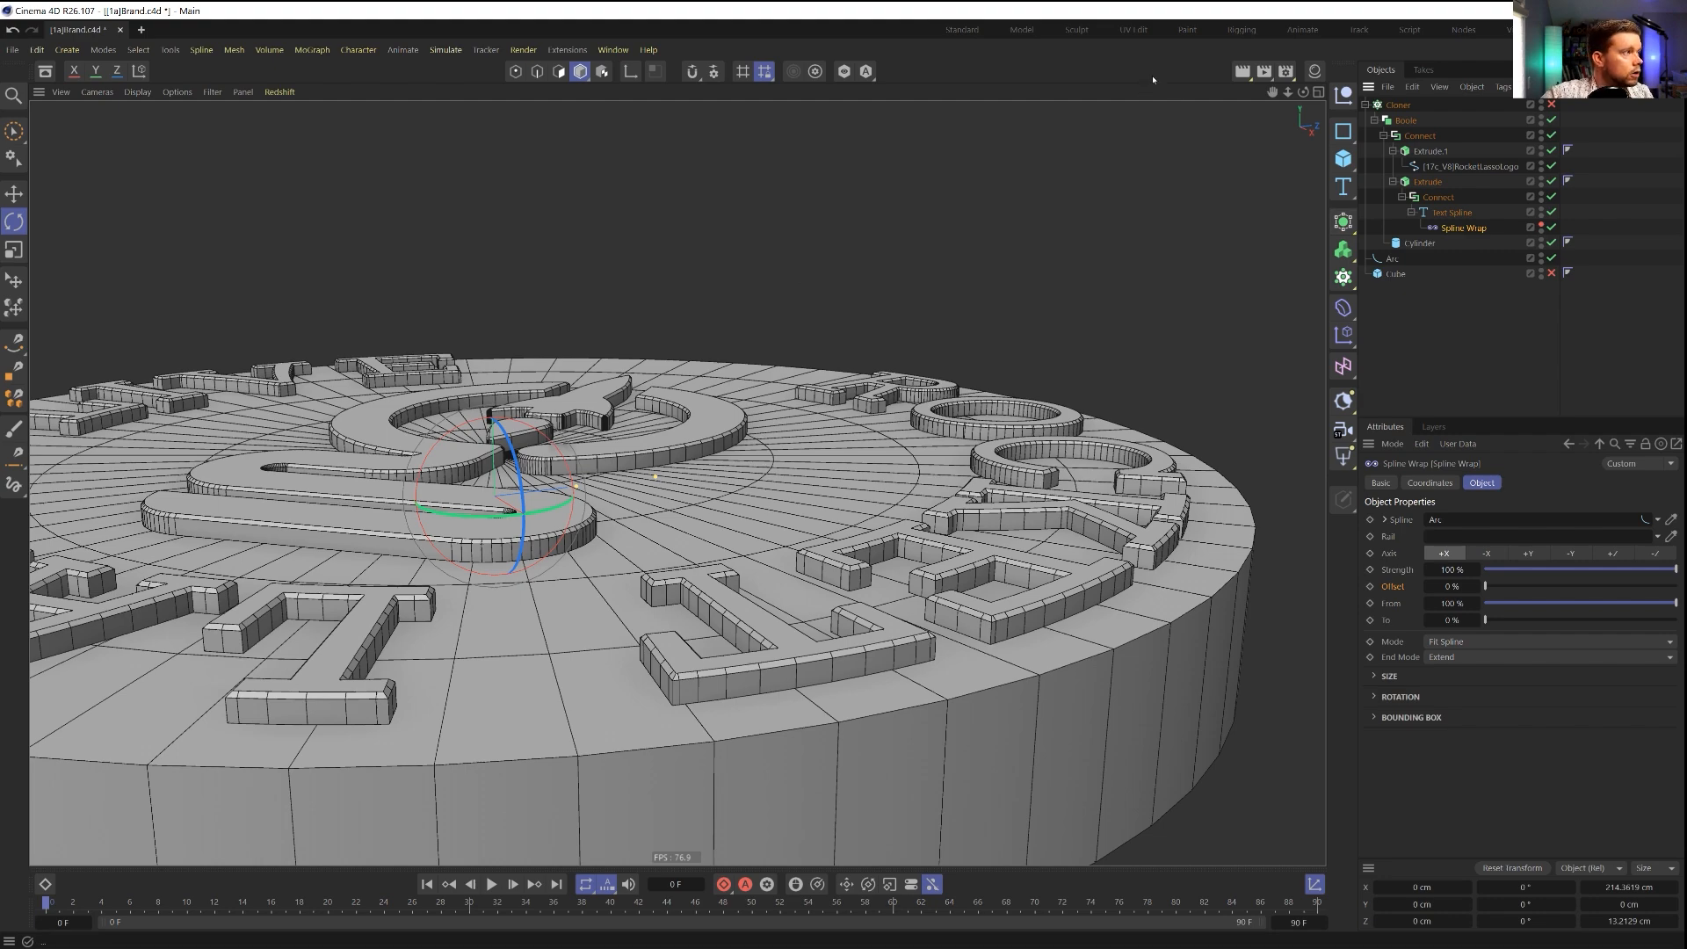
{"action": "left_click", "coordinate": [1551, 105]}
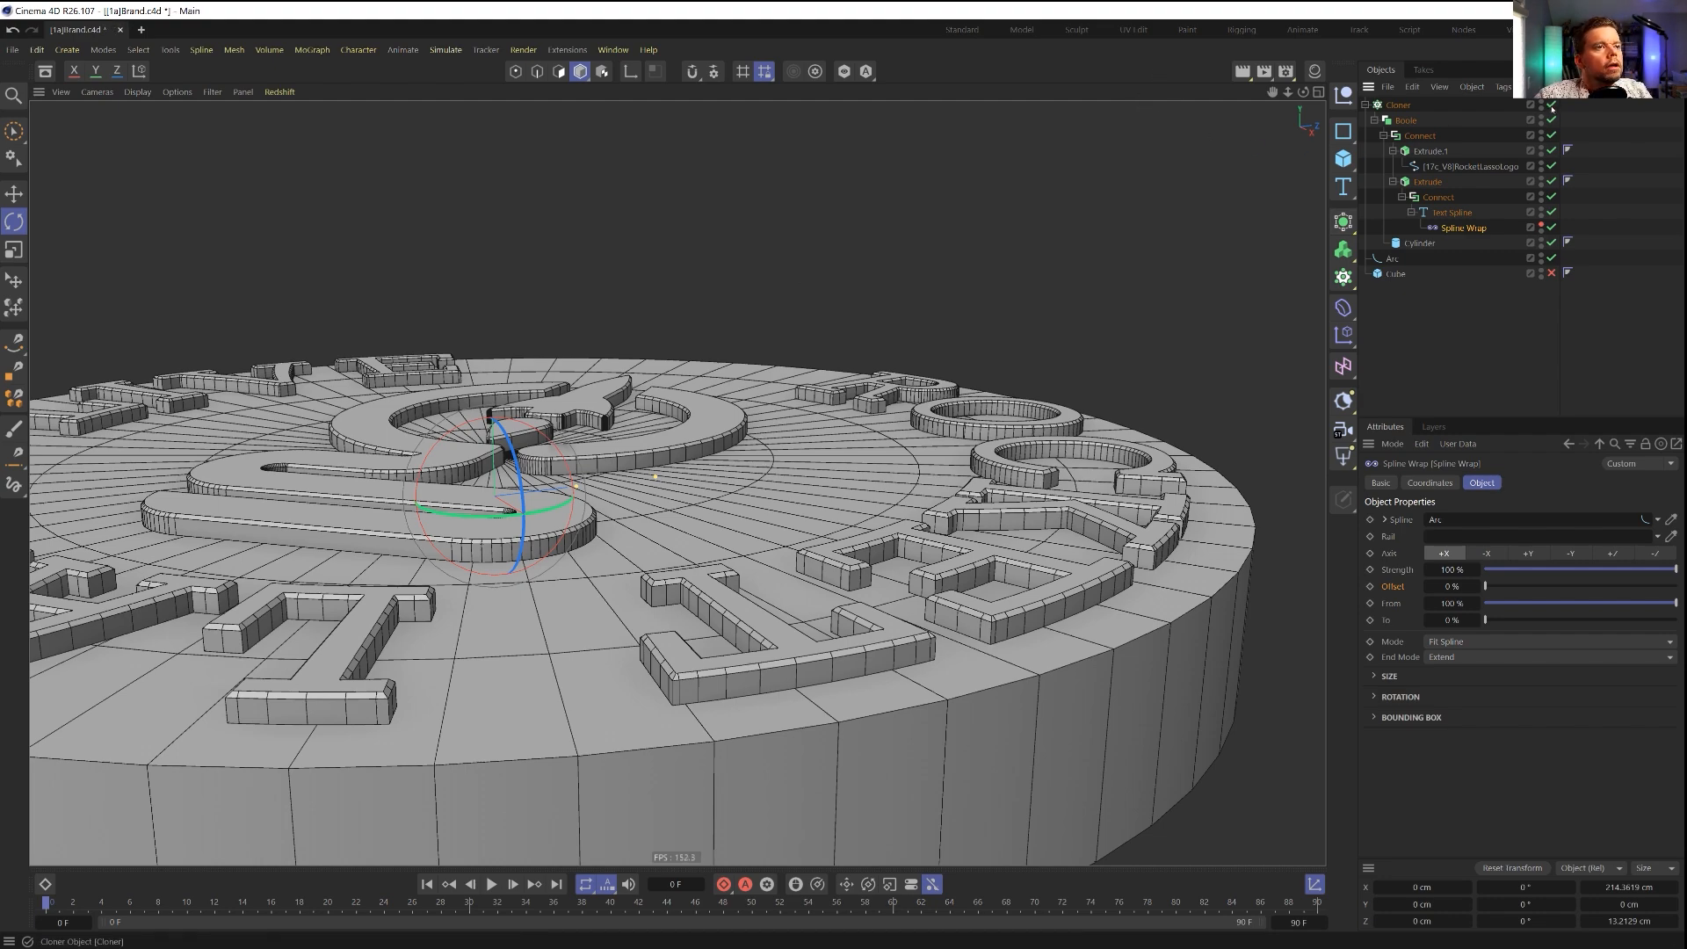
{"action": "left_click_drag", "start_coordinate": [703, 396], "coordinate": [659, 500], "text": "alt"}
{"action": "right_click_drag", "start_coordinate": [659, 500], "coordinate": [536, 510], "text": "alt"}
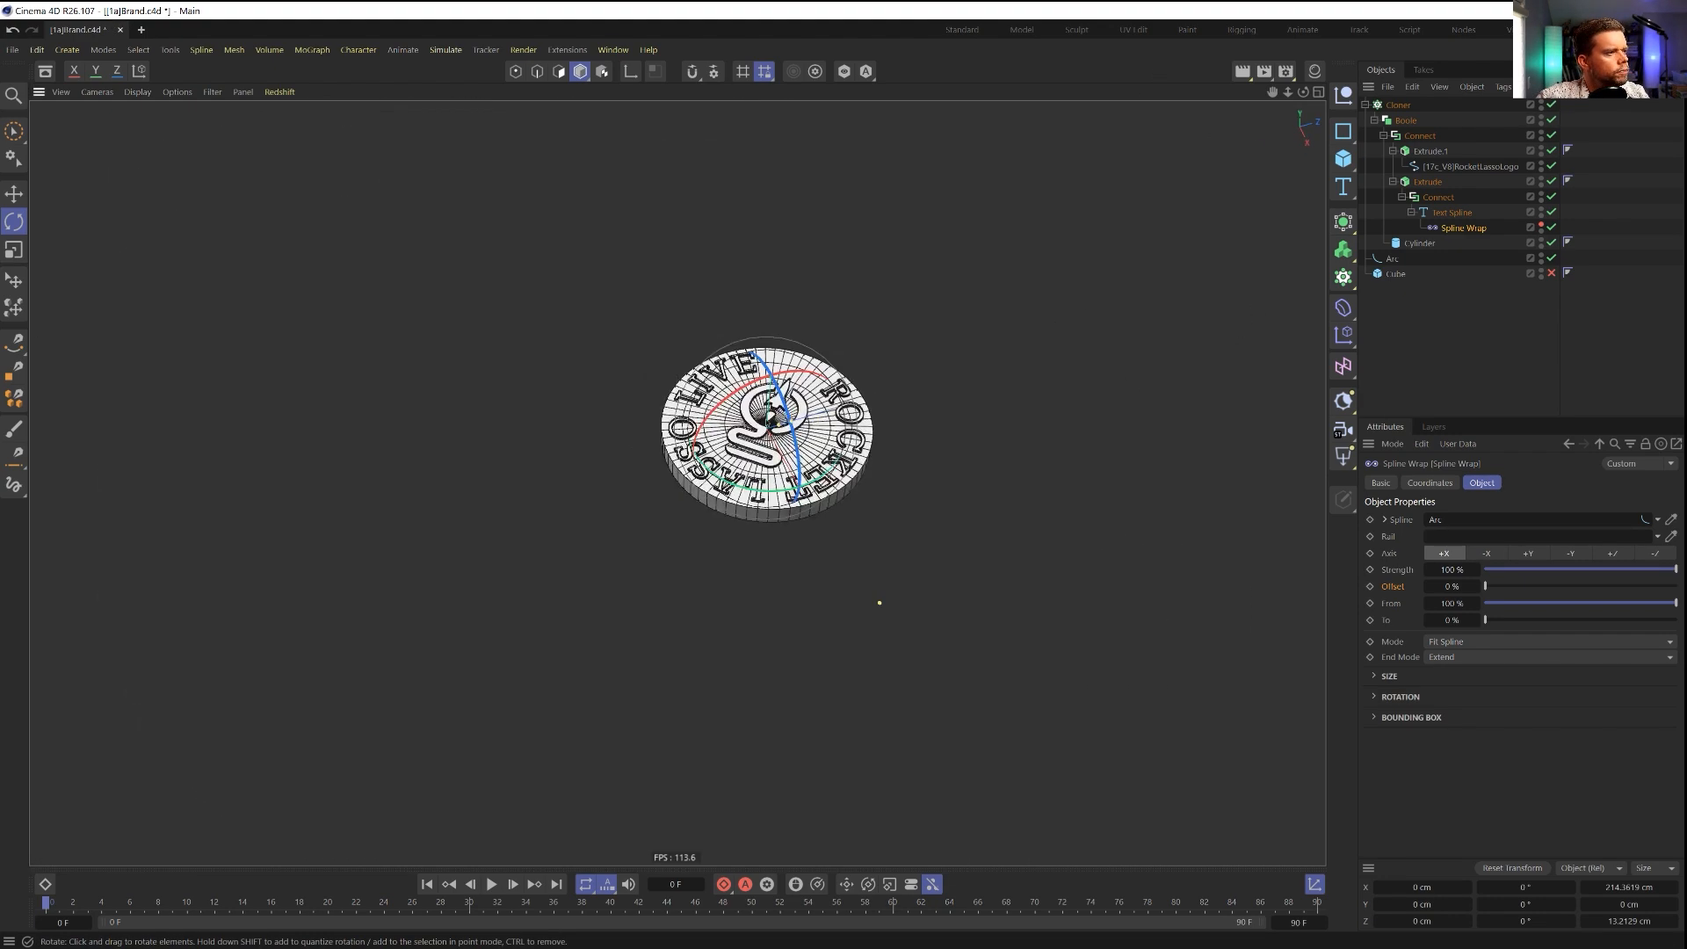
{"action": "scroll", "coordinate": [879, 603], "scroll_direction": "up", "scroll_amount": 5}
Step: Set the Cloner's P.Y step to 0 cm
{"action": "left_click", "coordinate": [895, 464]}
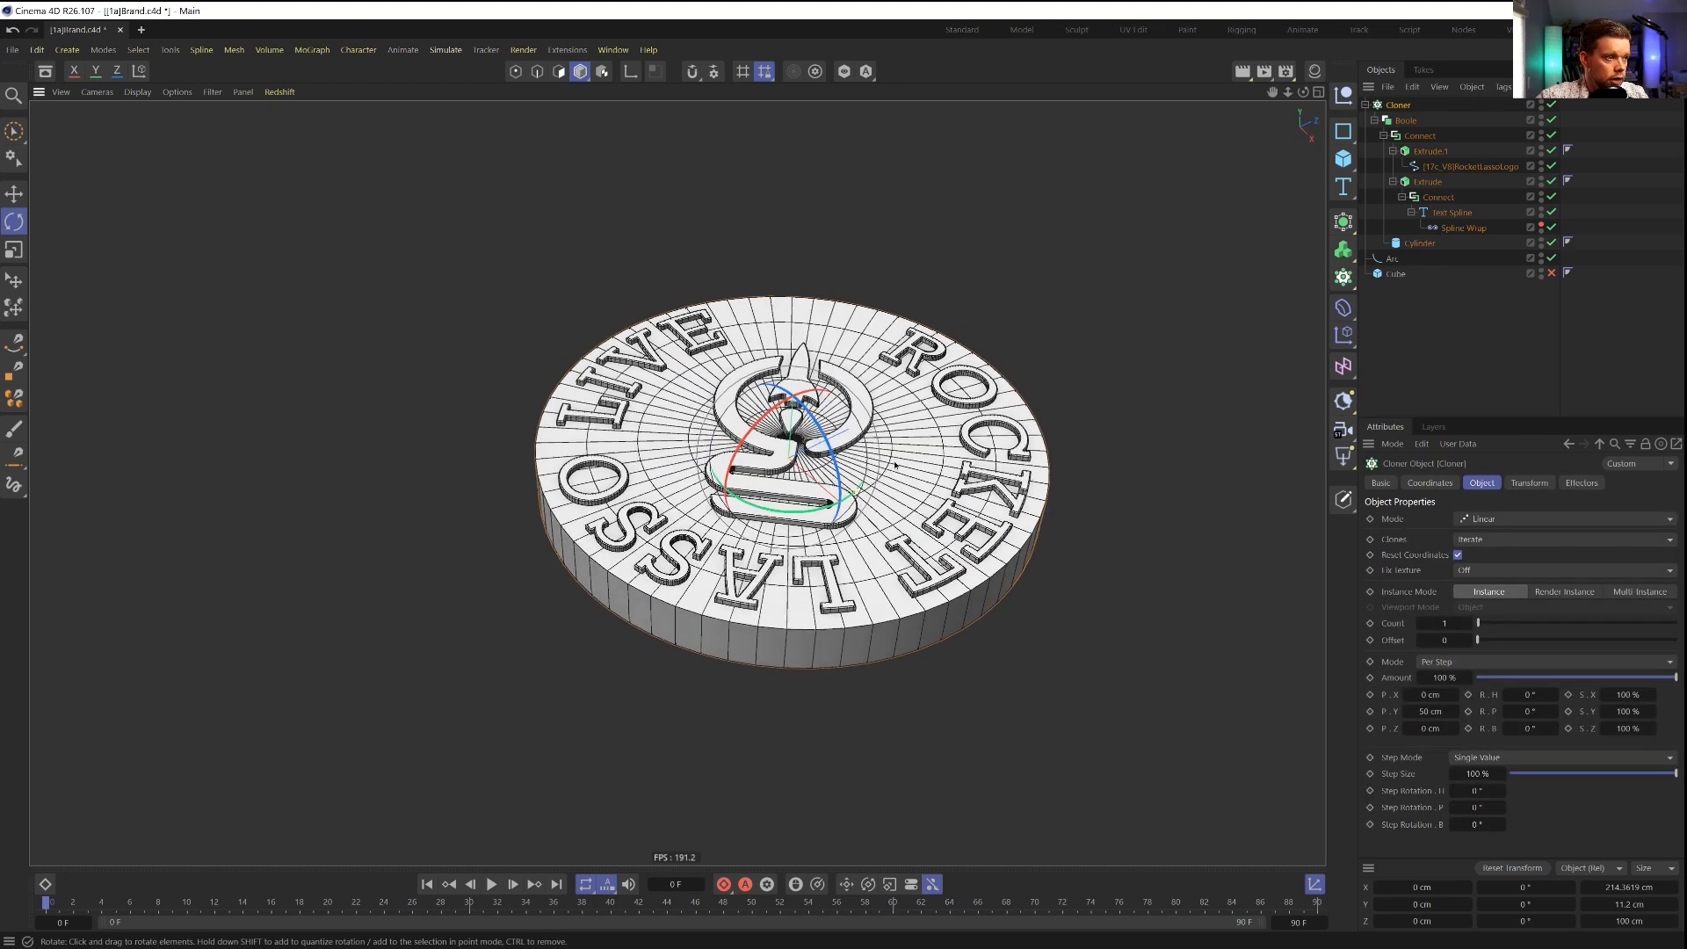
{"action": "scroll", "coordinate": [880, 459], "scroll_direction": "up", "scroll_amount": 2}
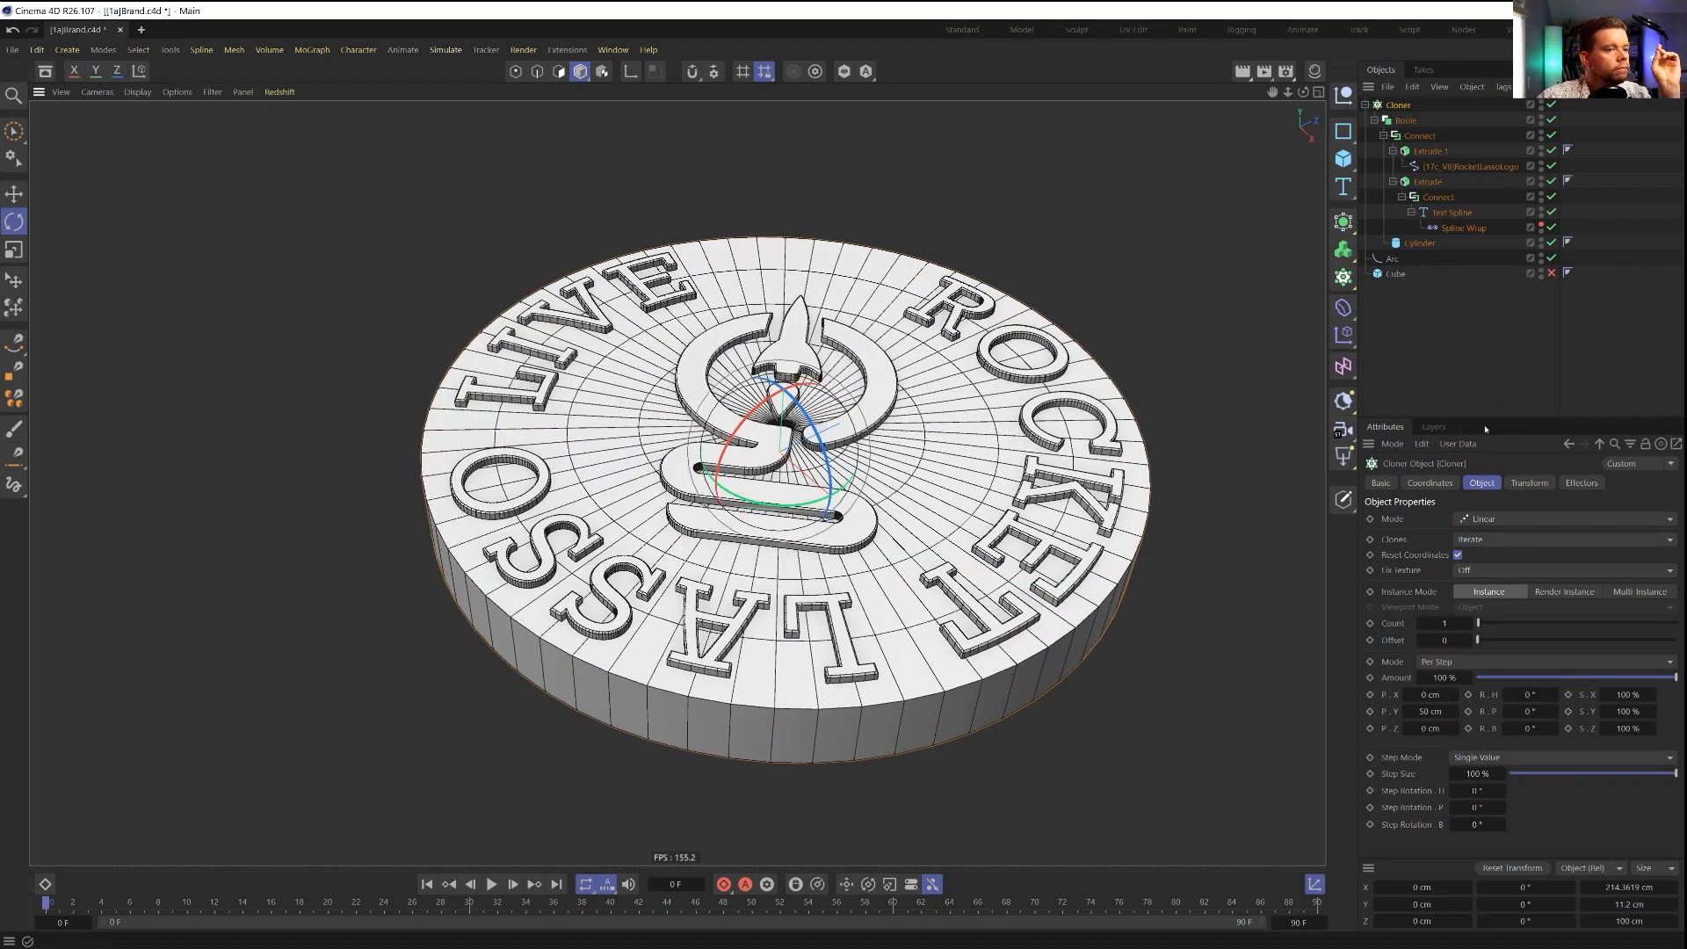
{"action": "double_click", "coordinate": [1438, 711]}
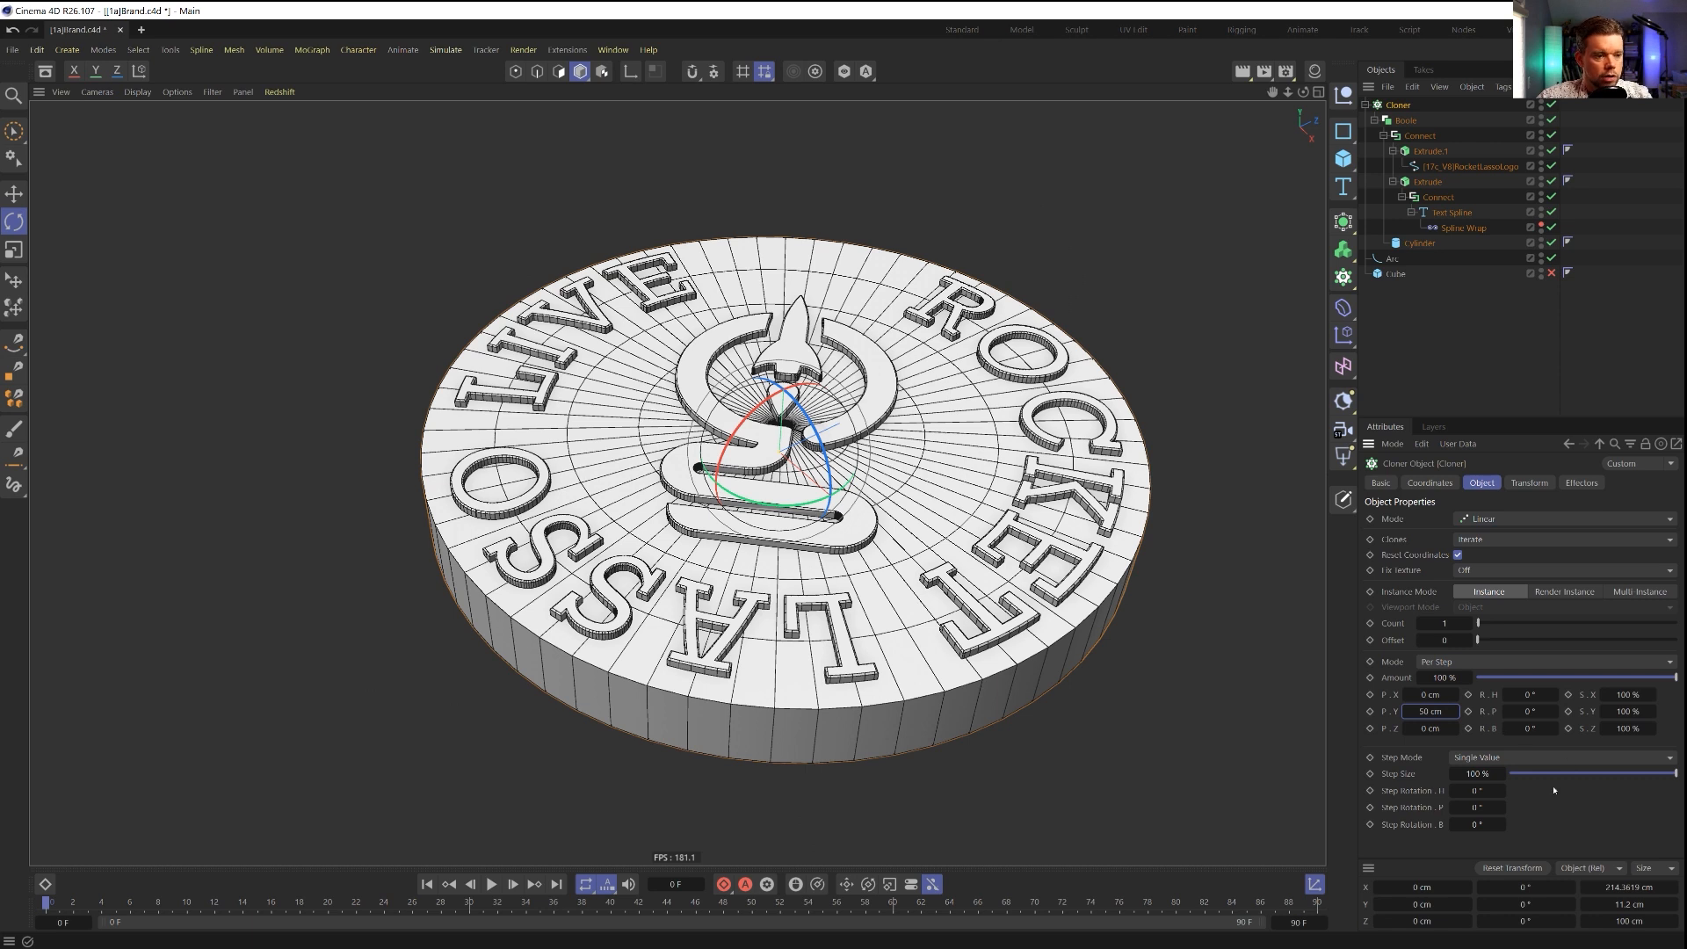
{"action": "type", "text": "0"}
{"action": "key", "text": "Return"}
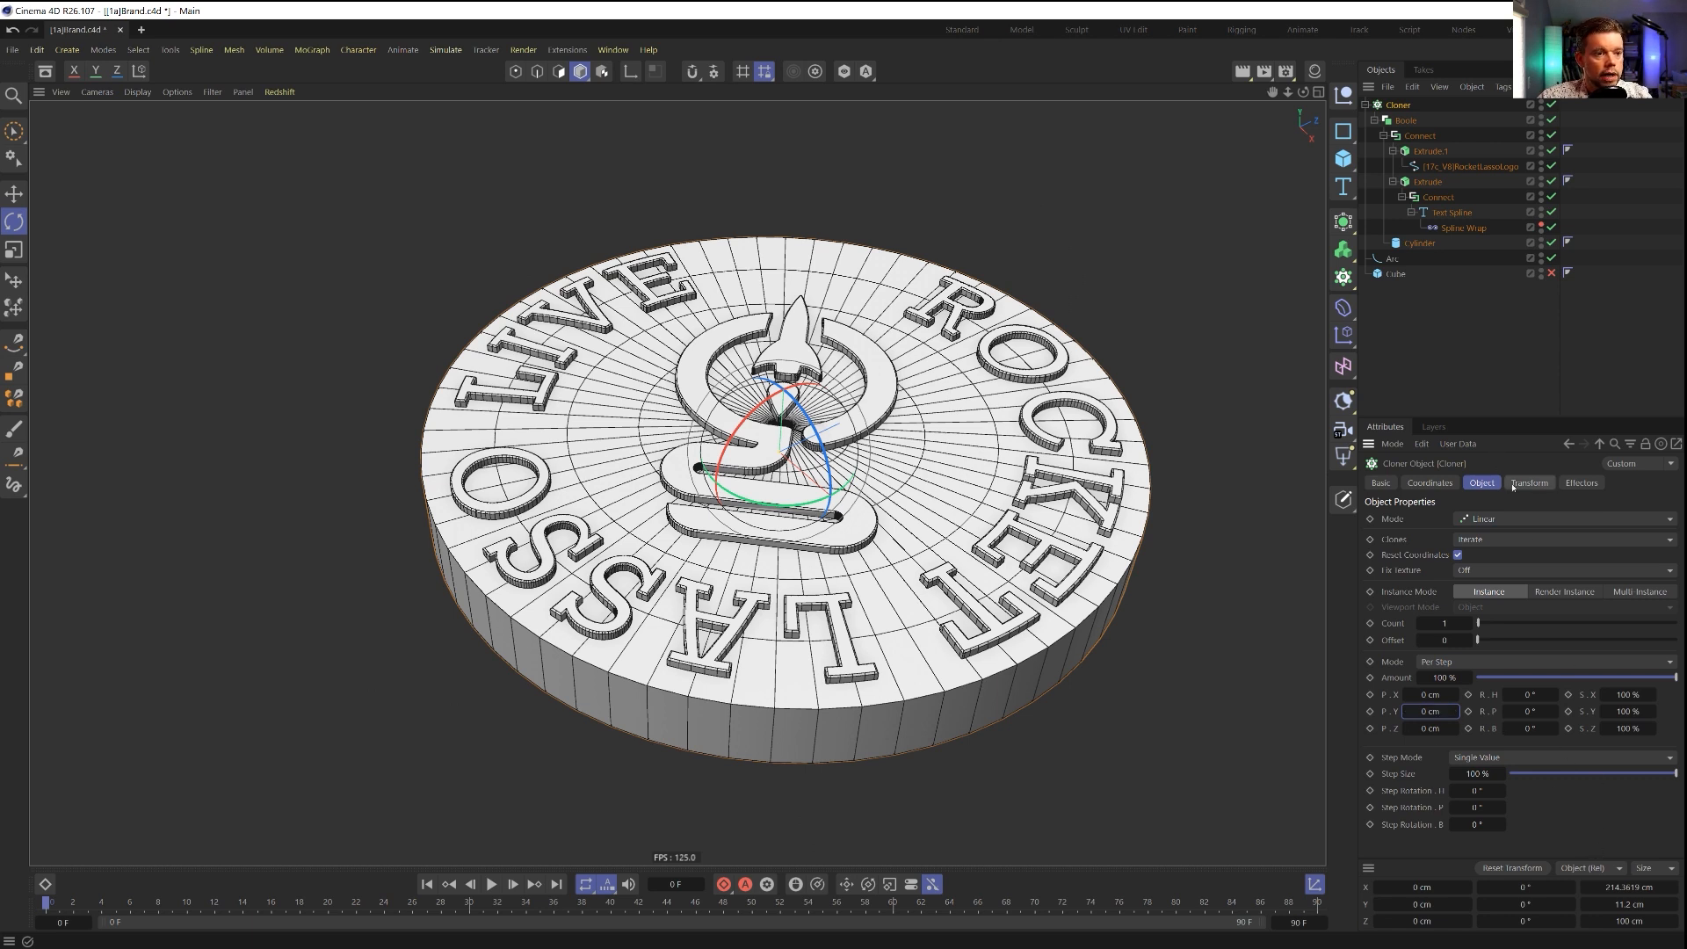